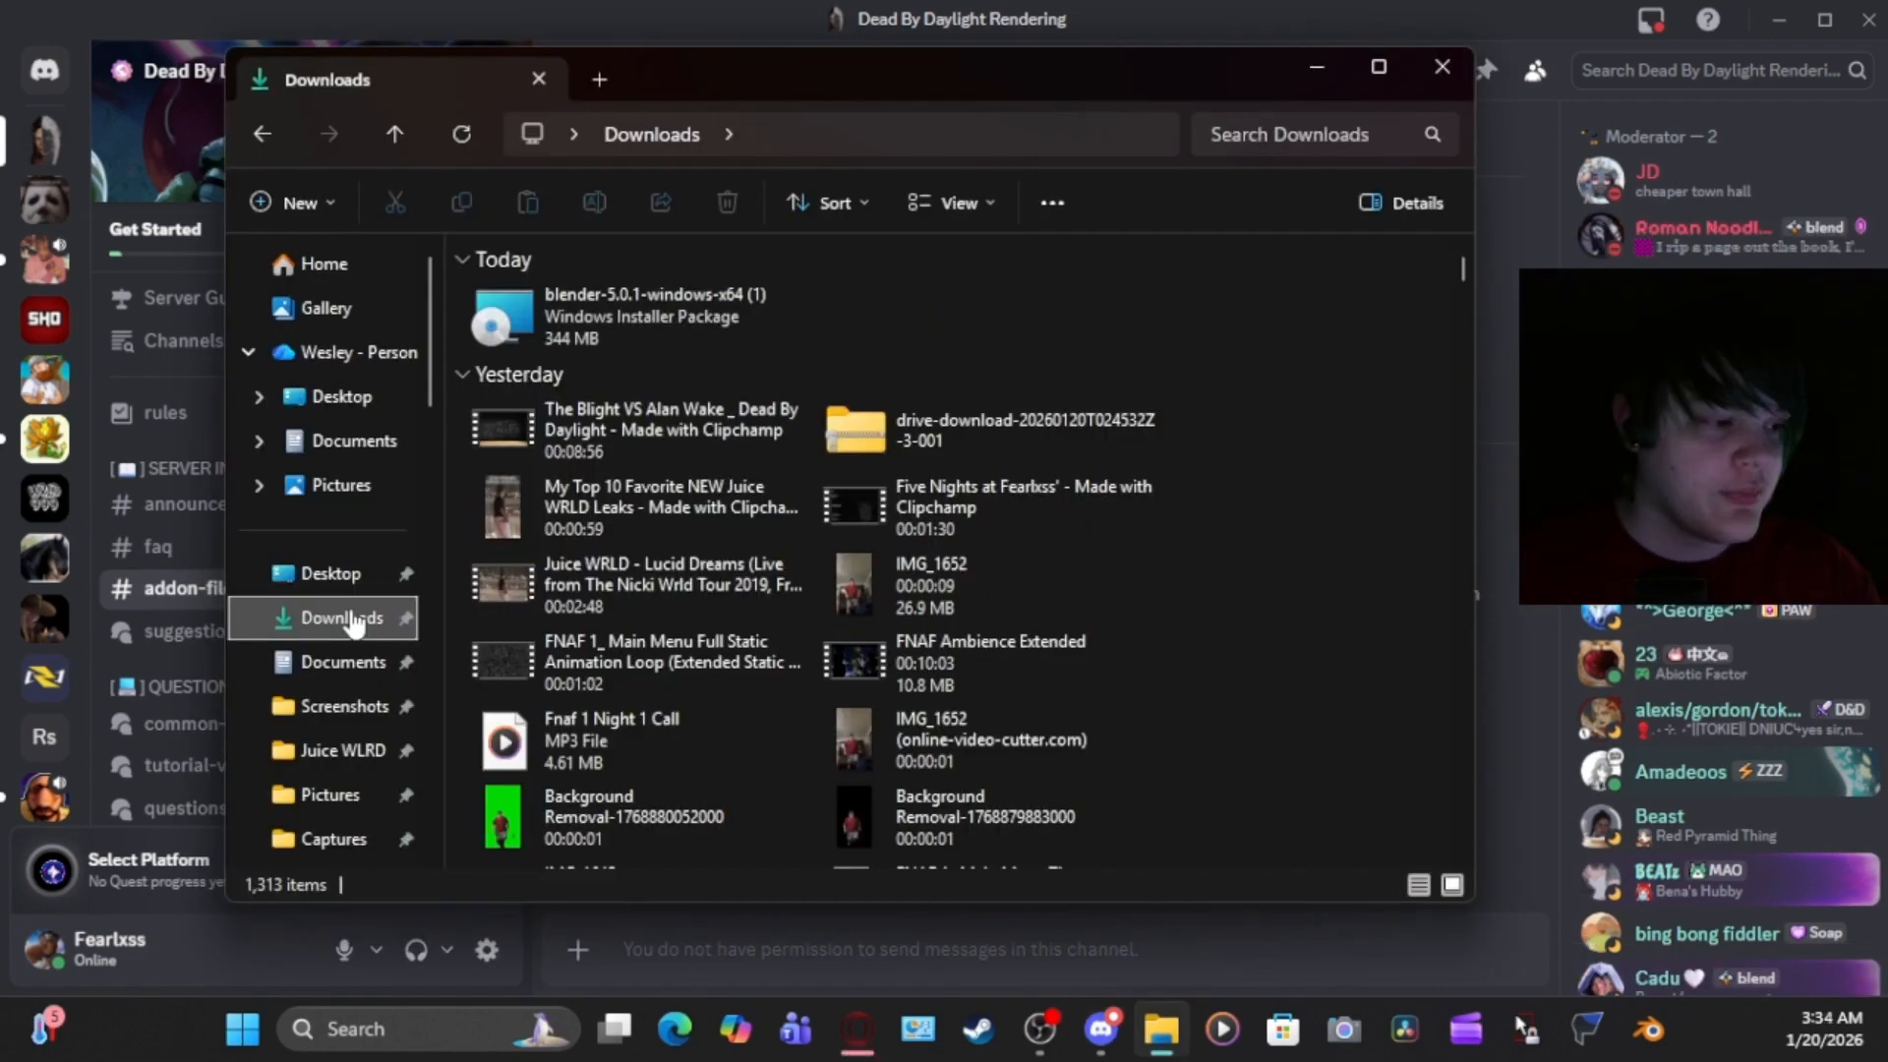
Launch the blender-5.0.1-windows-x64 (1) installer, view its change, repair or remove options, and exit the setup wizard
double_click(676, 342)
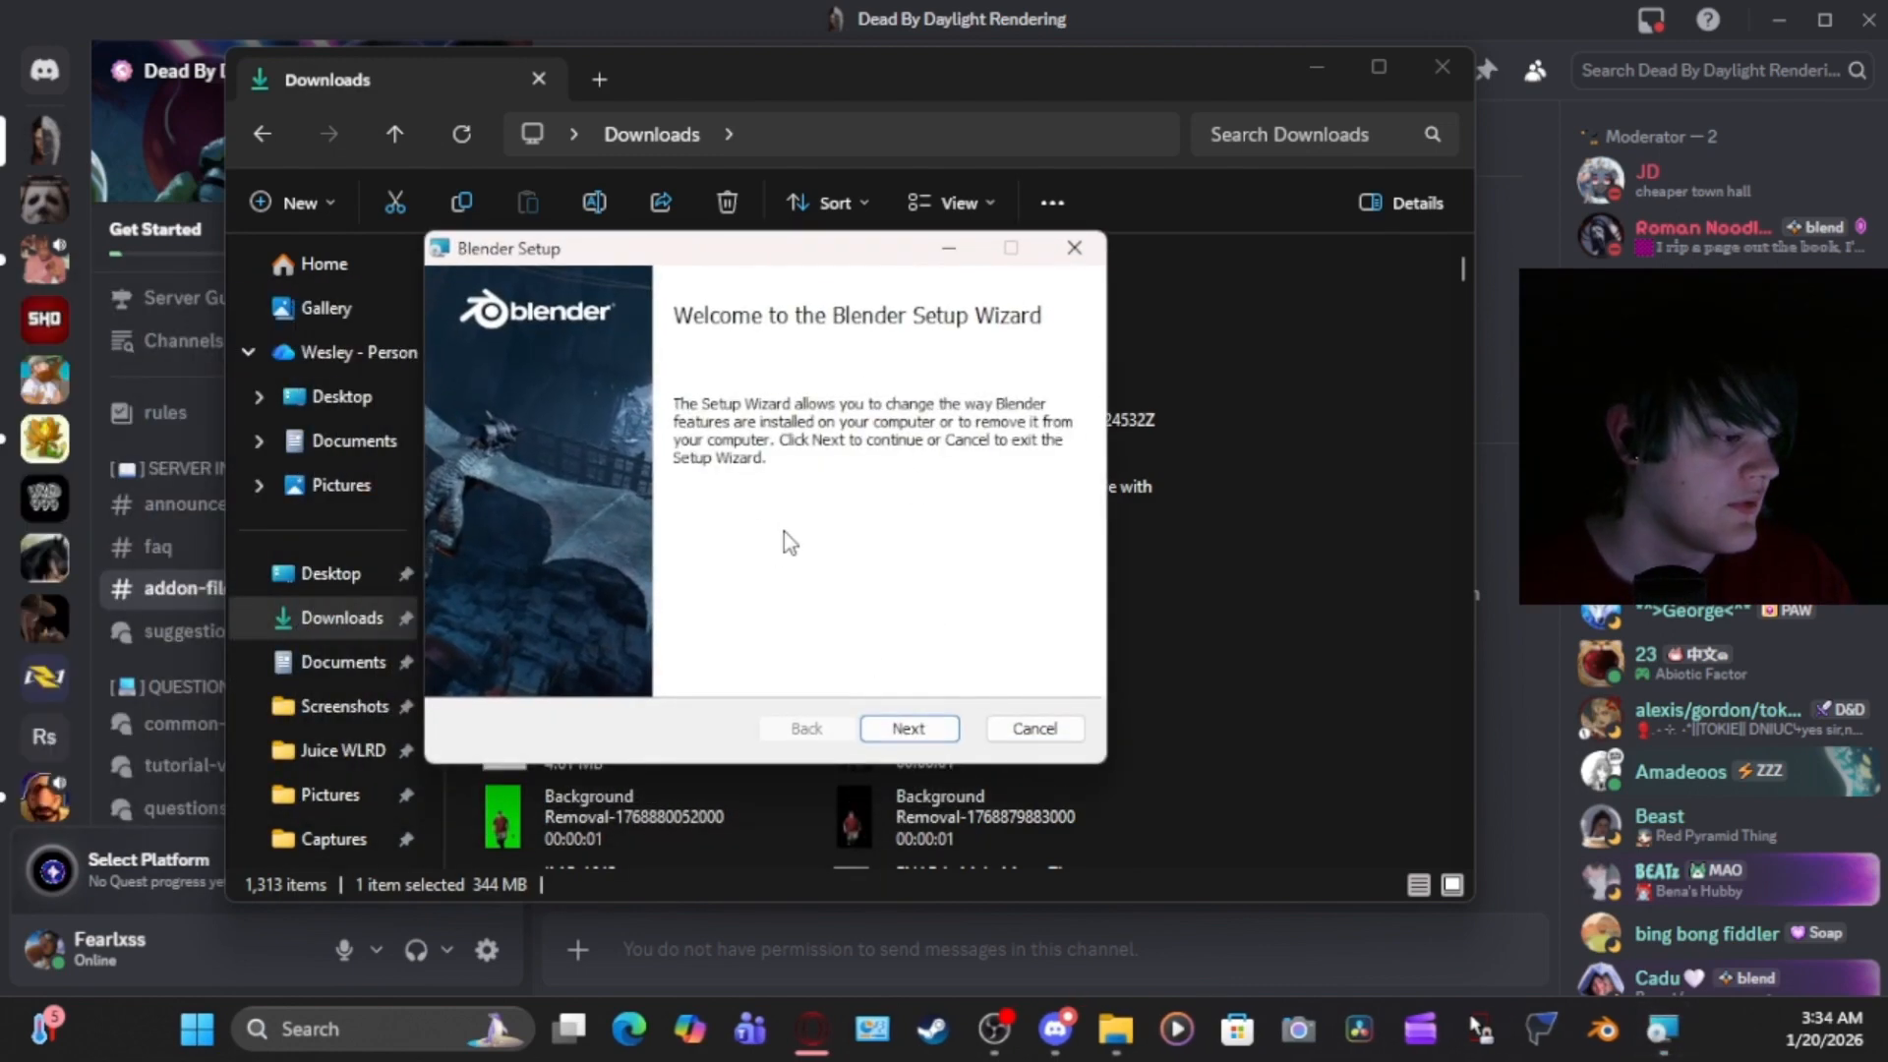
click(887, 730)
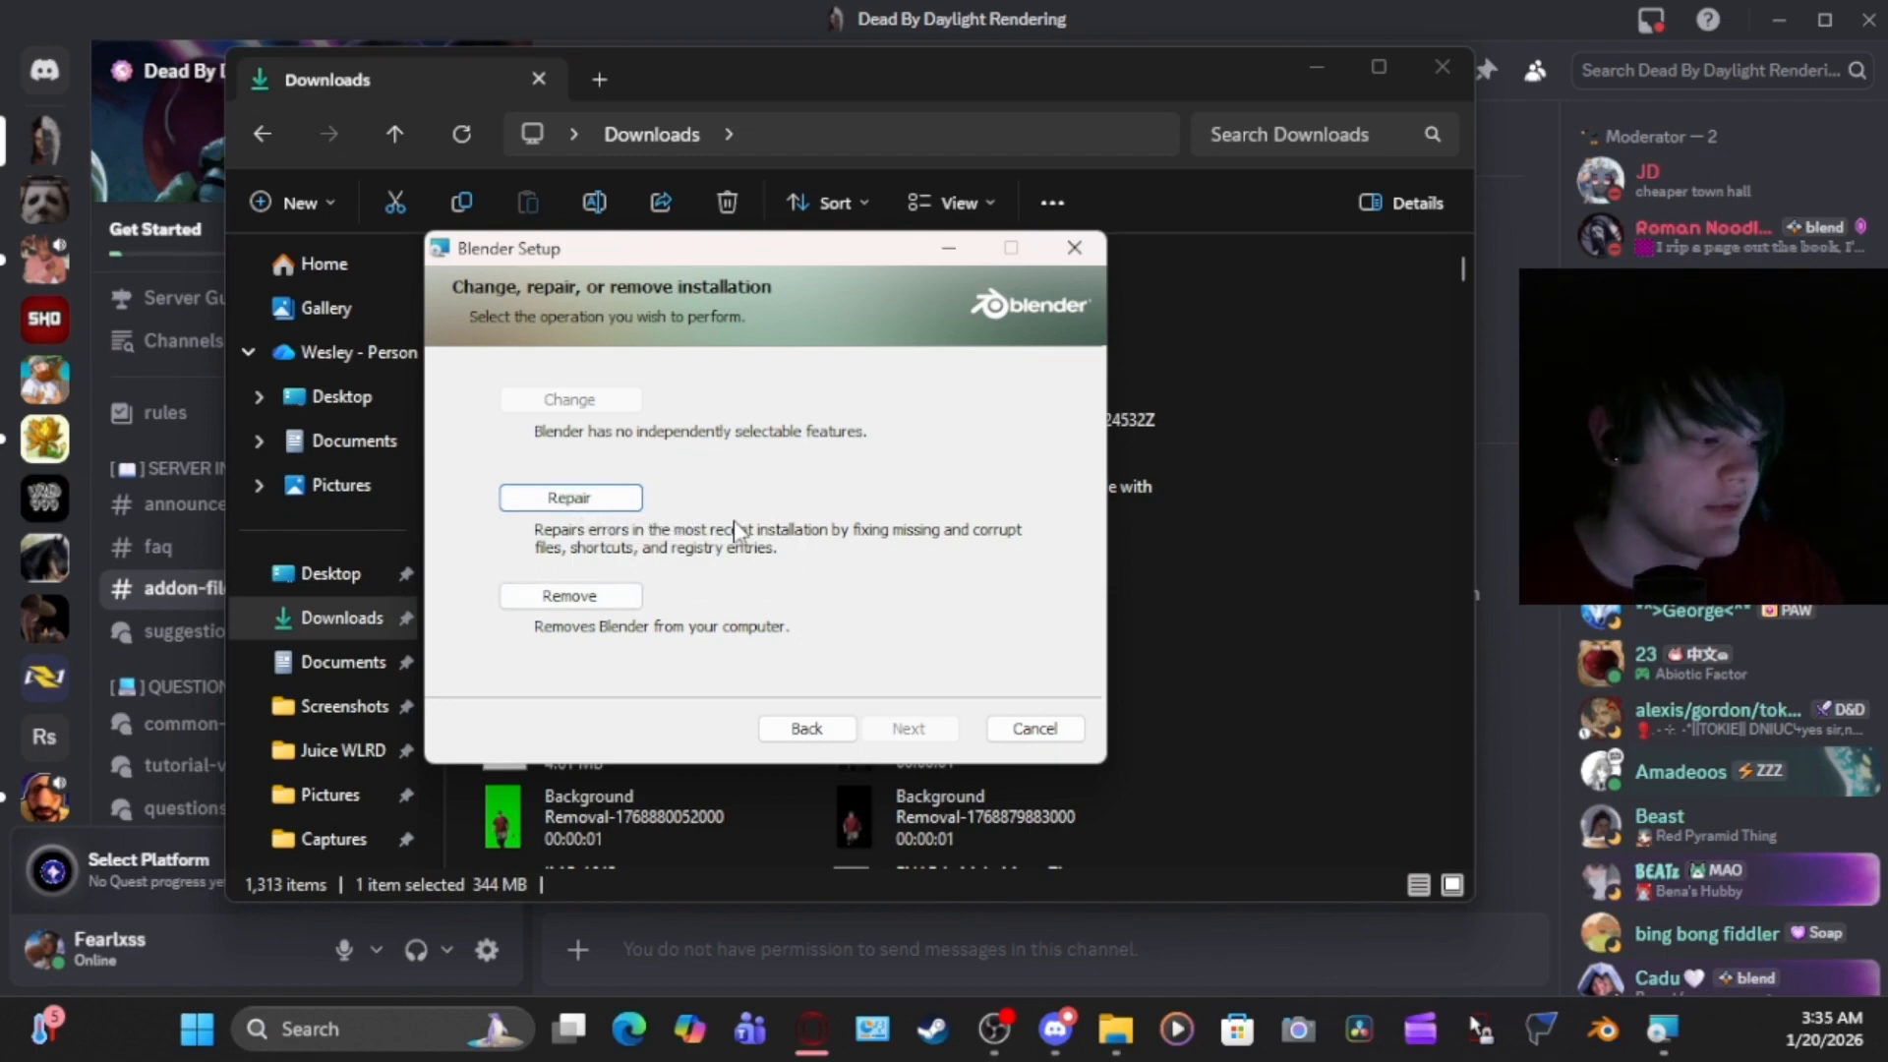
click(1074, 251)
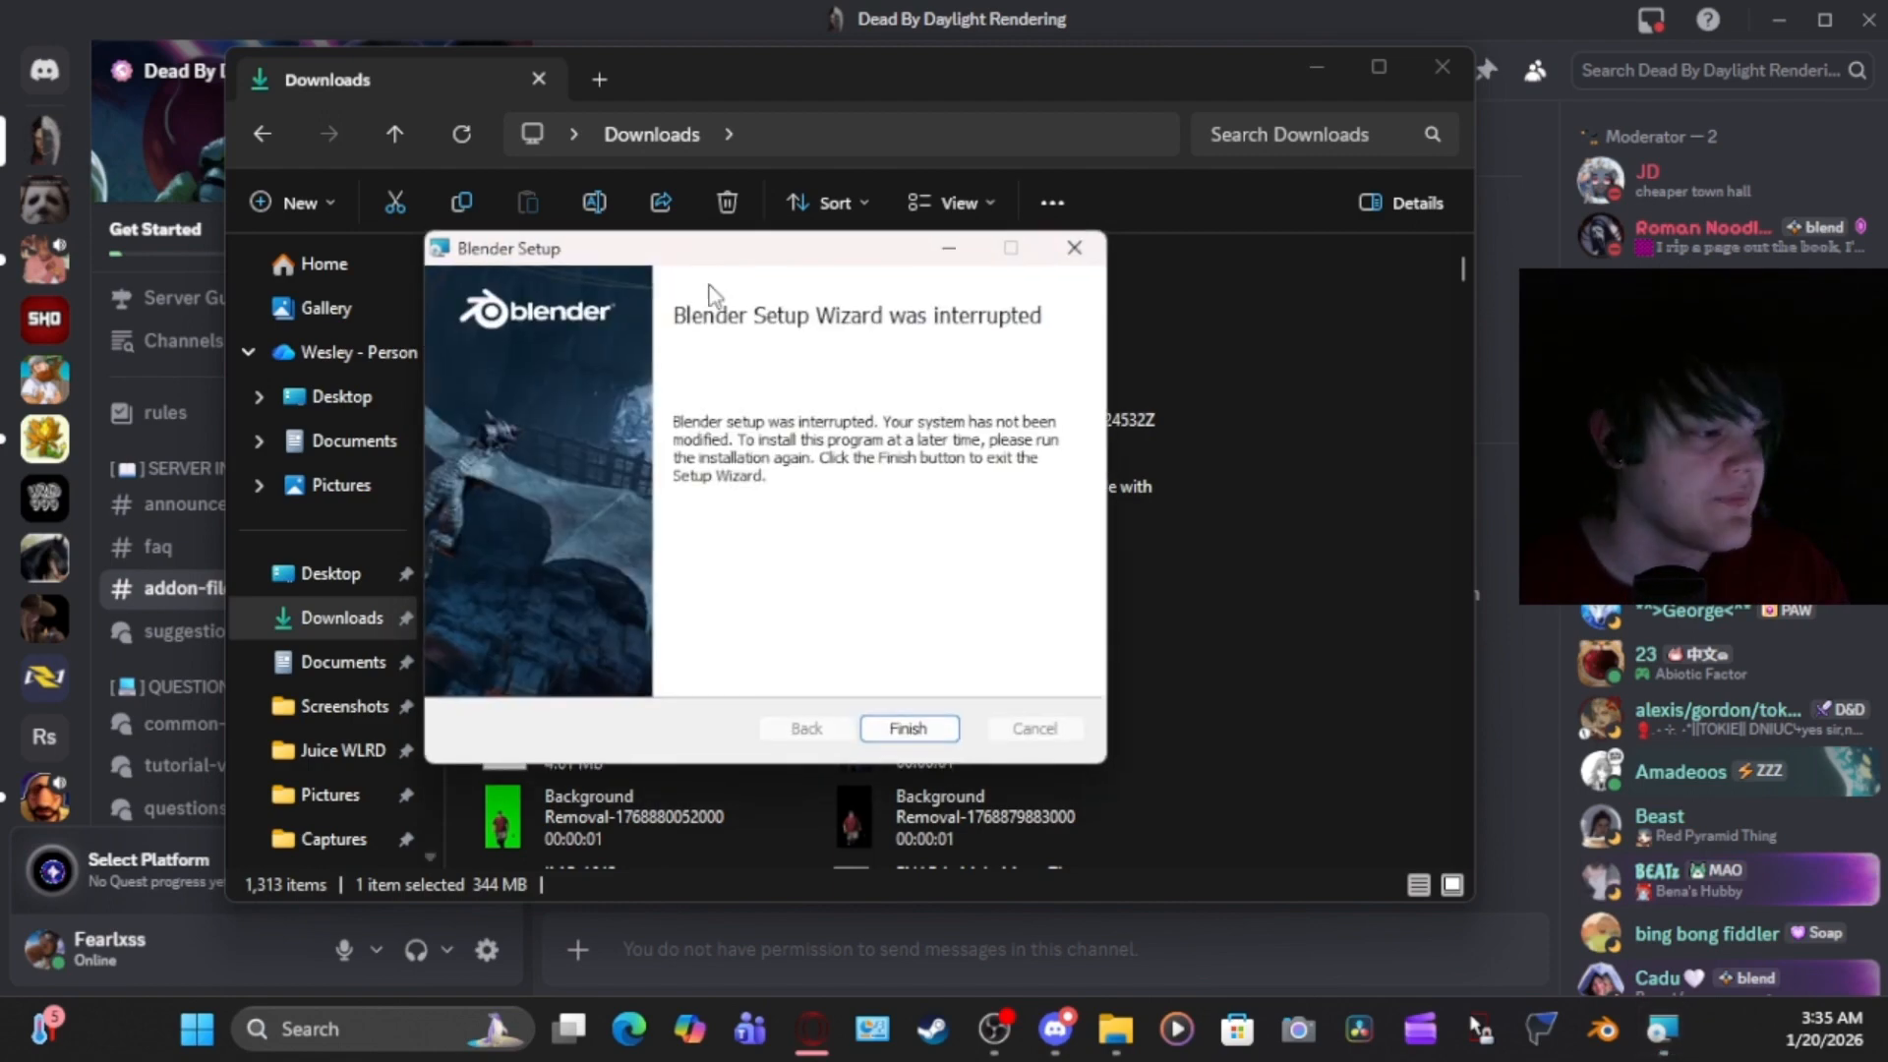
click(1092, 249)
click(970, 335)
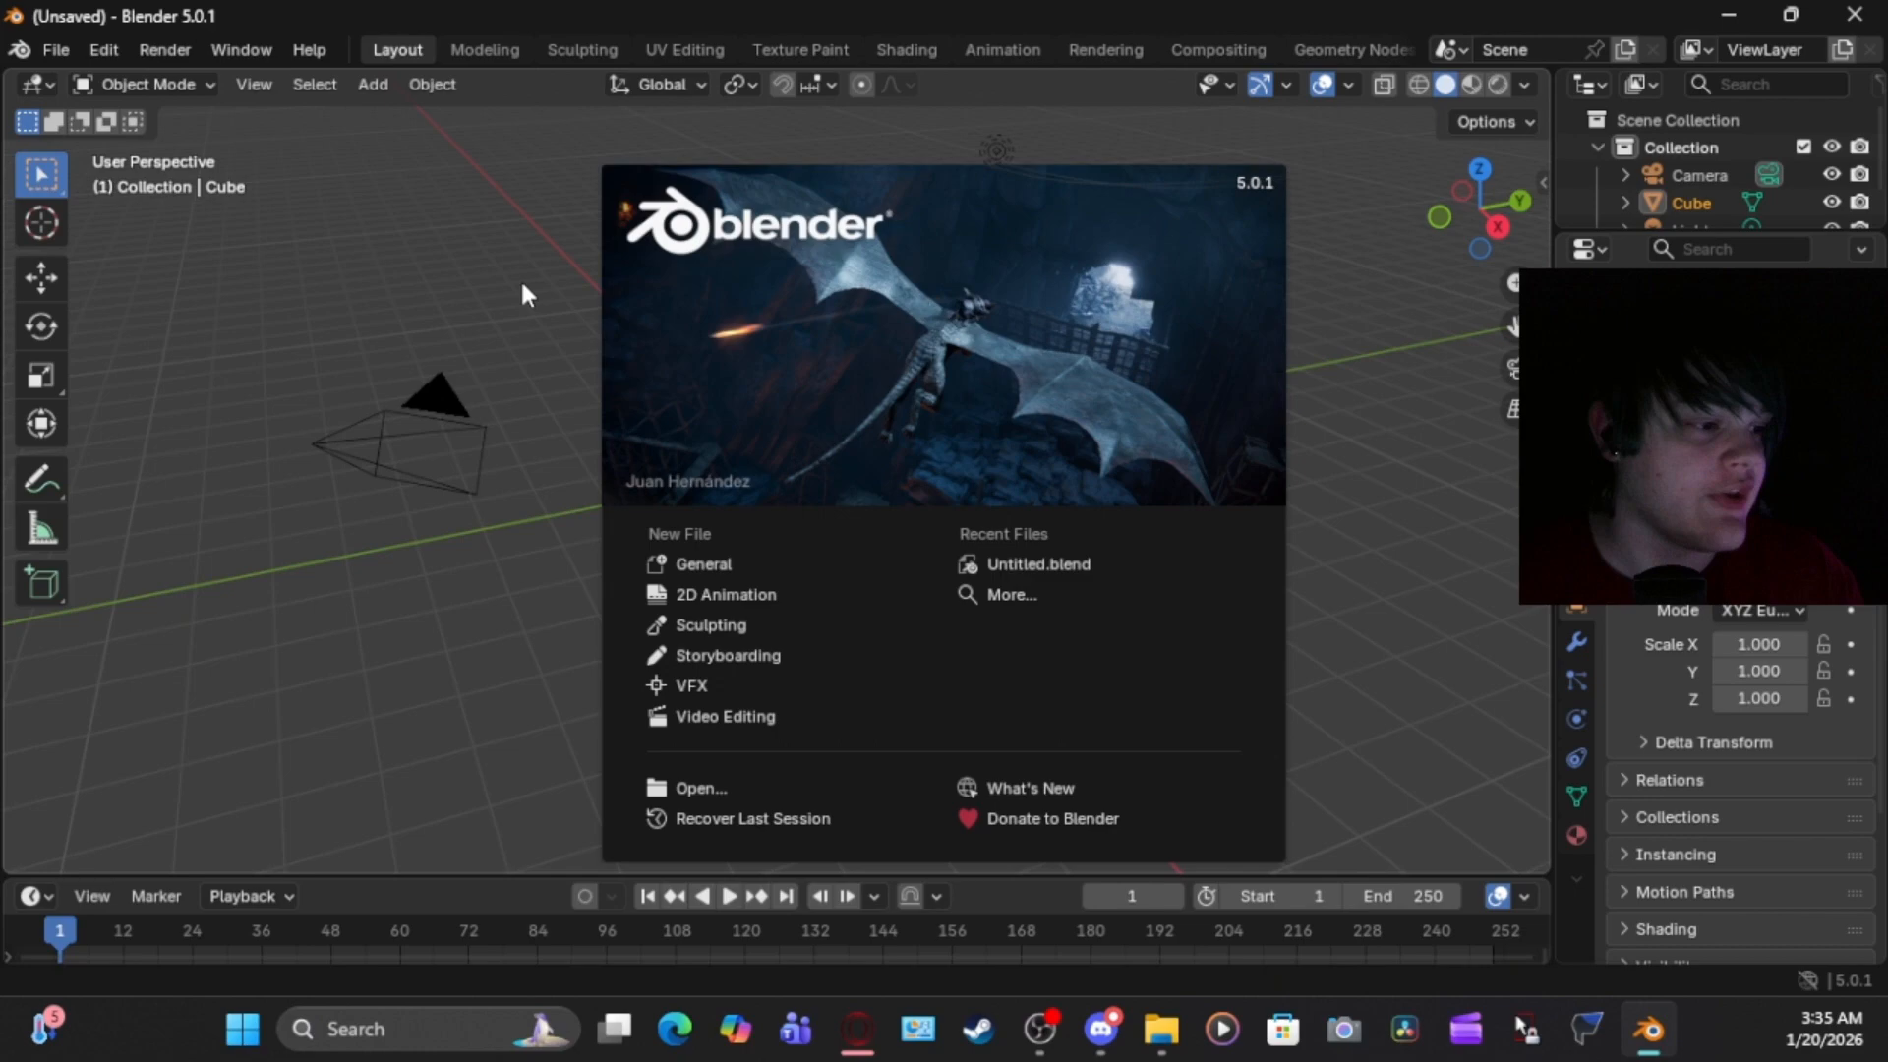
Dismiss the Blender splash screen and delete the default cube
click(469, 277)
key(Delete)
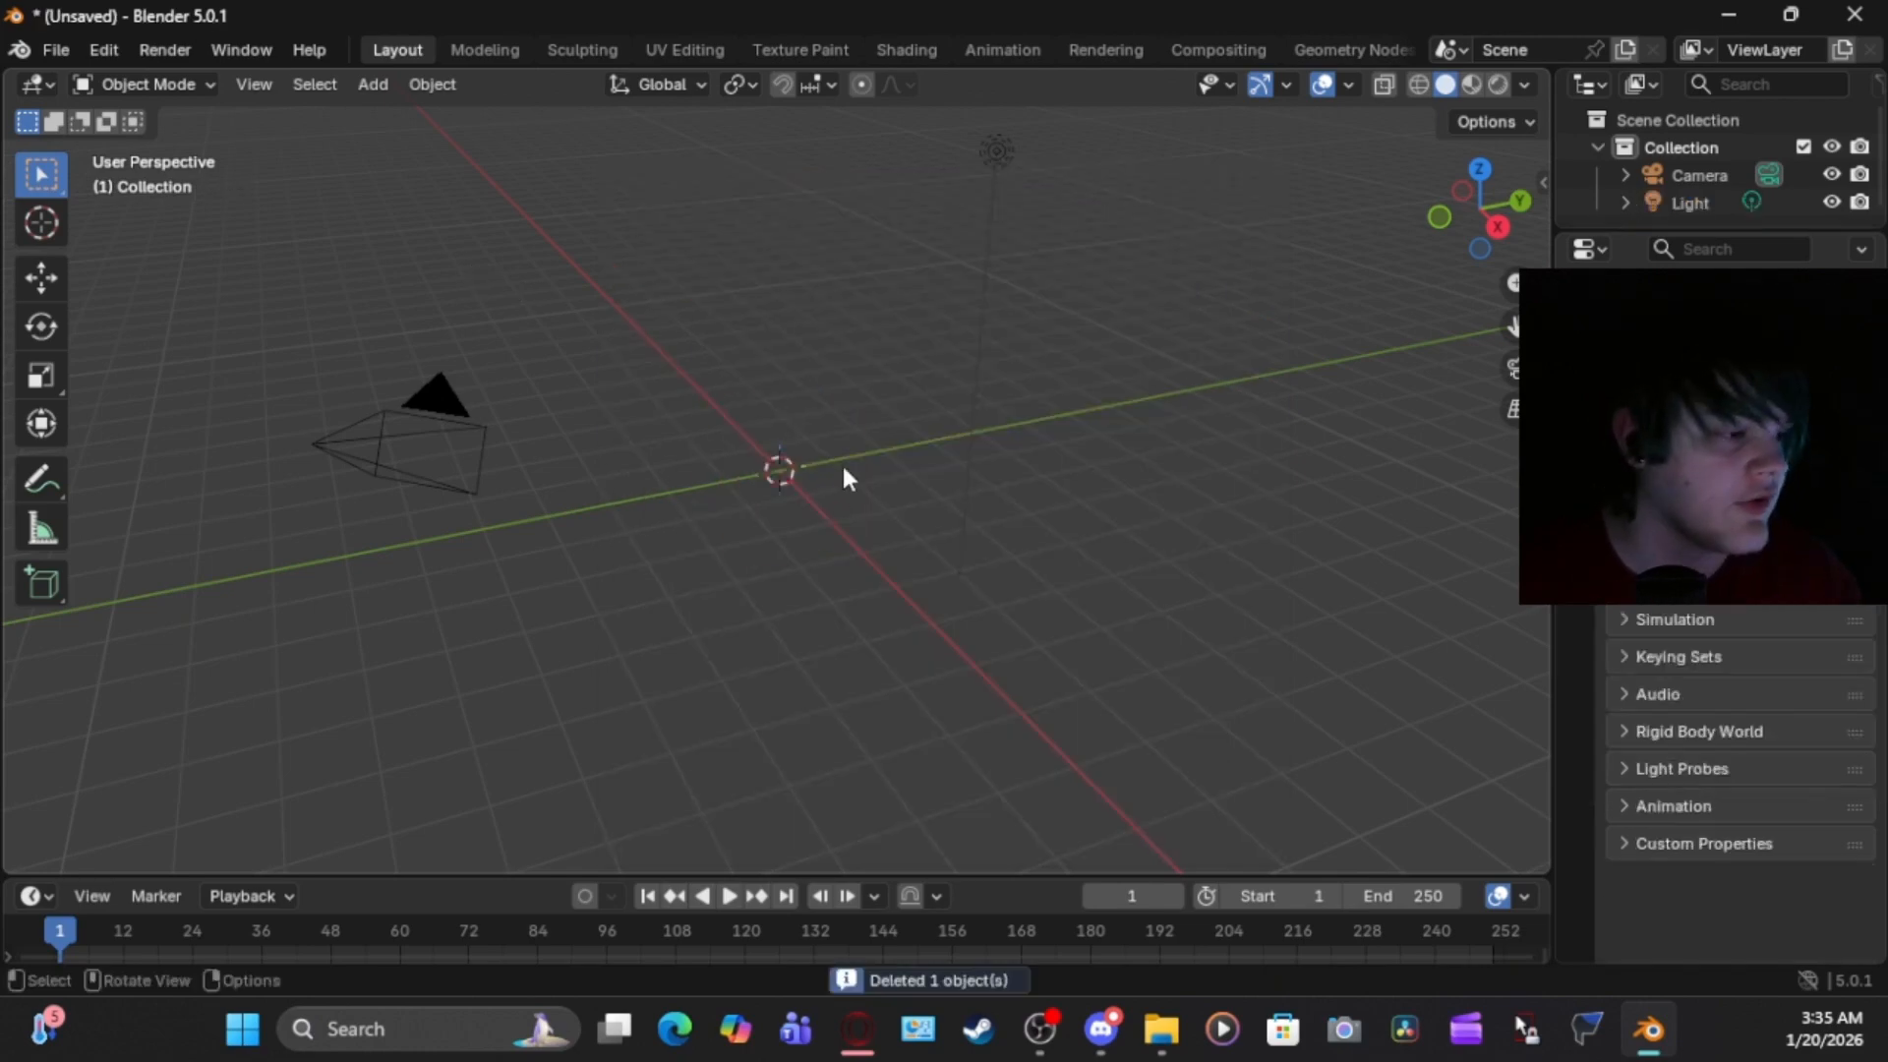
Open the add-on preferences, bring up the install-from-disk file browser, and check its file filter options
click(105, 49)
click(246, 370)
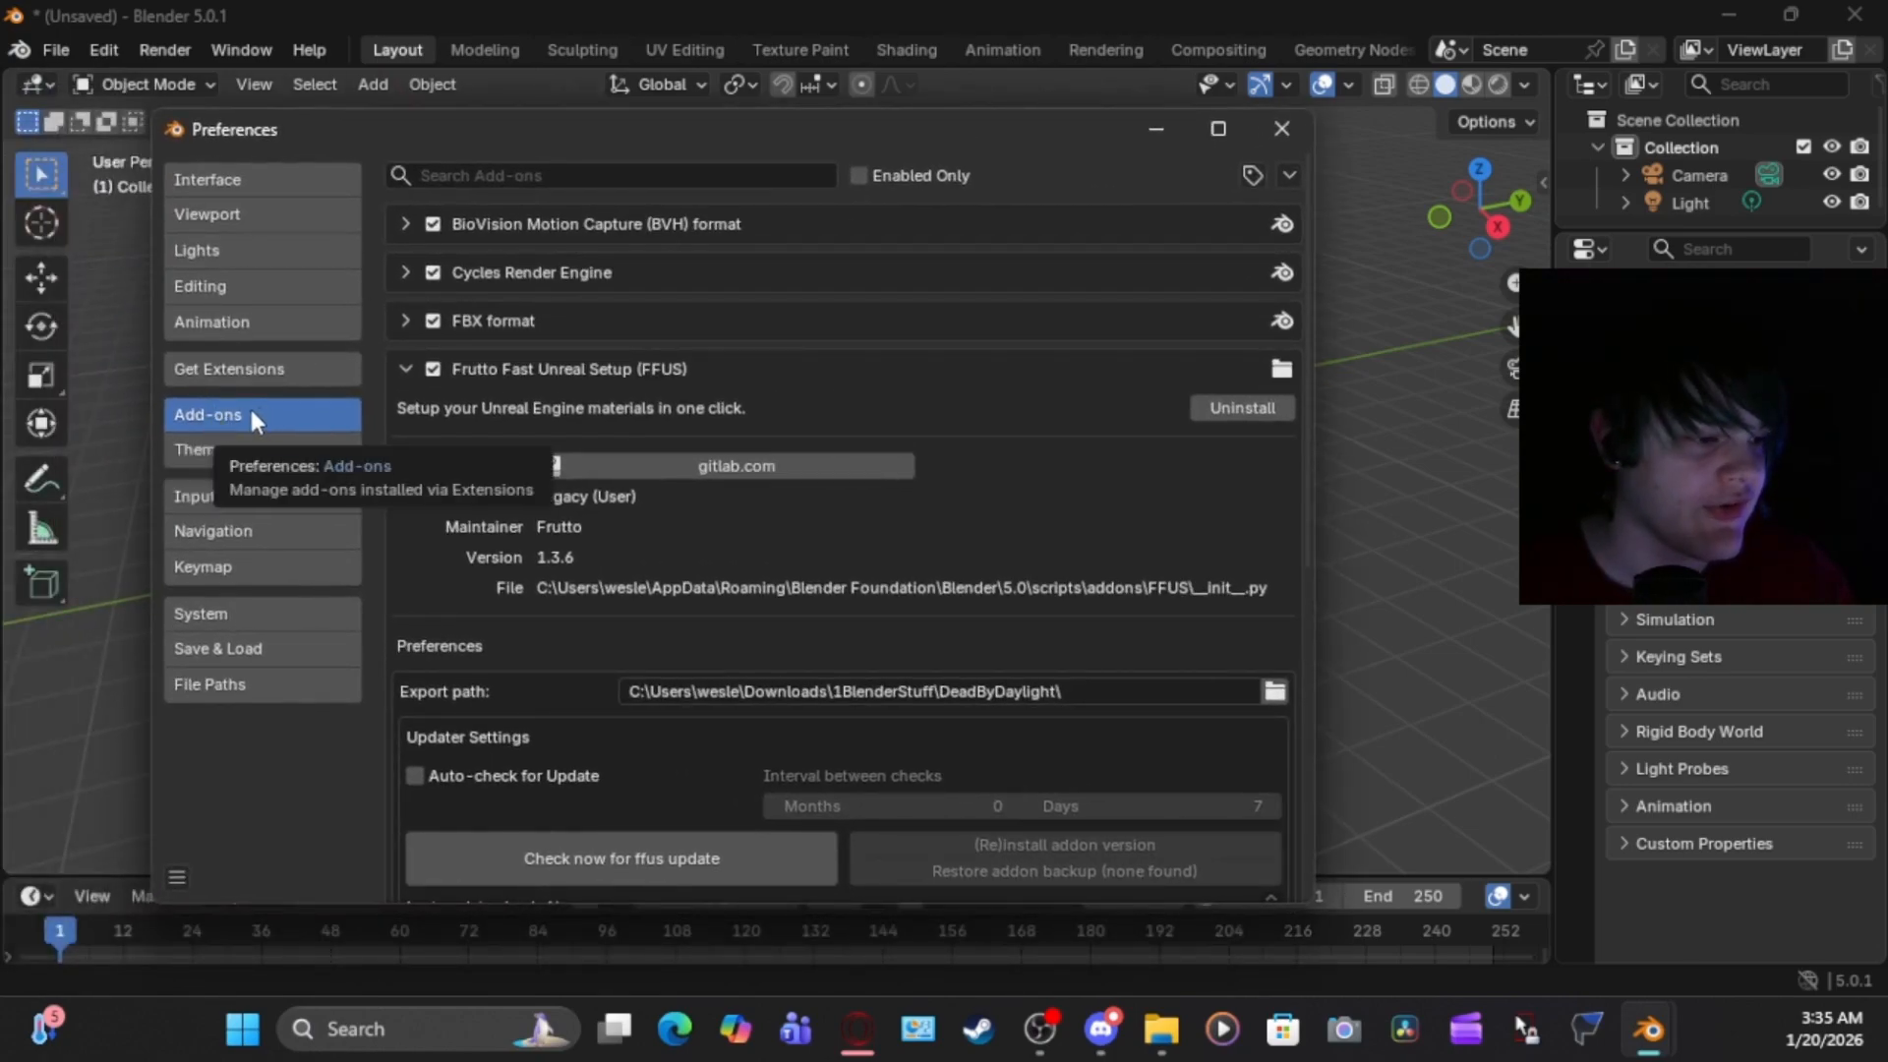
click(1289, 175)
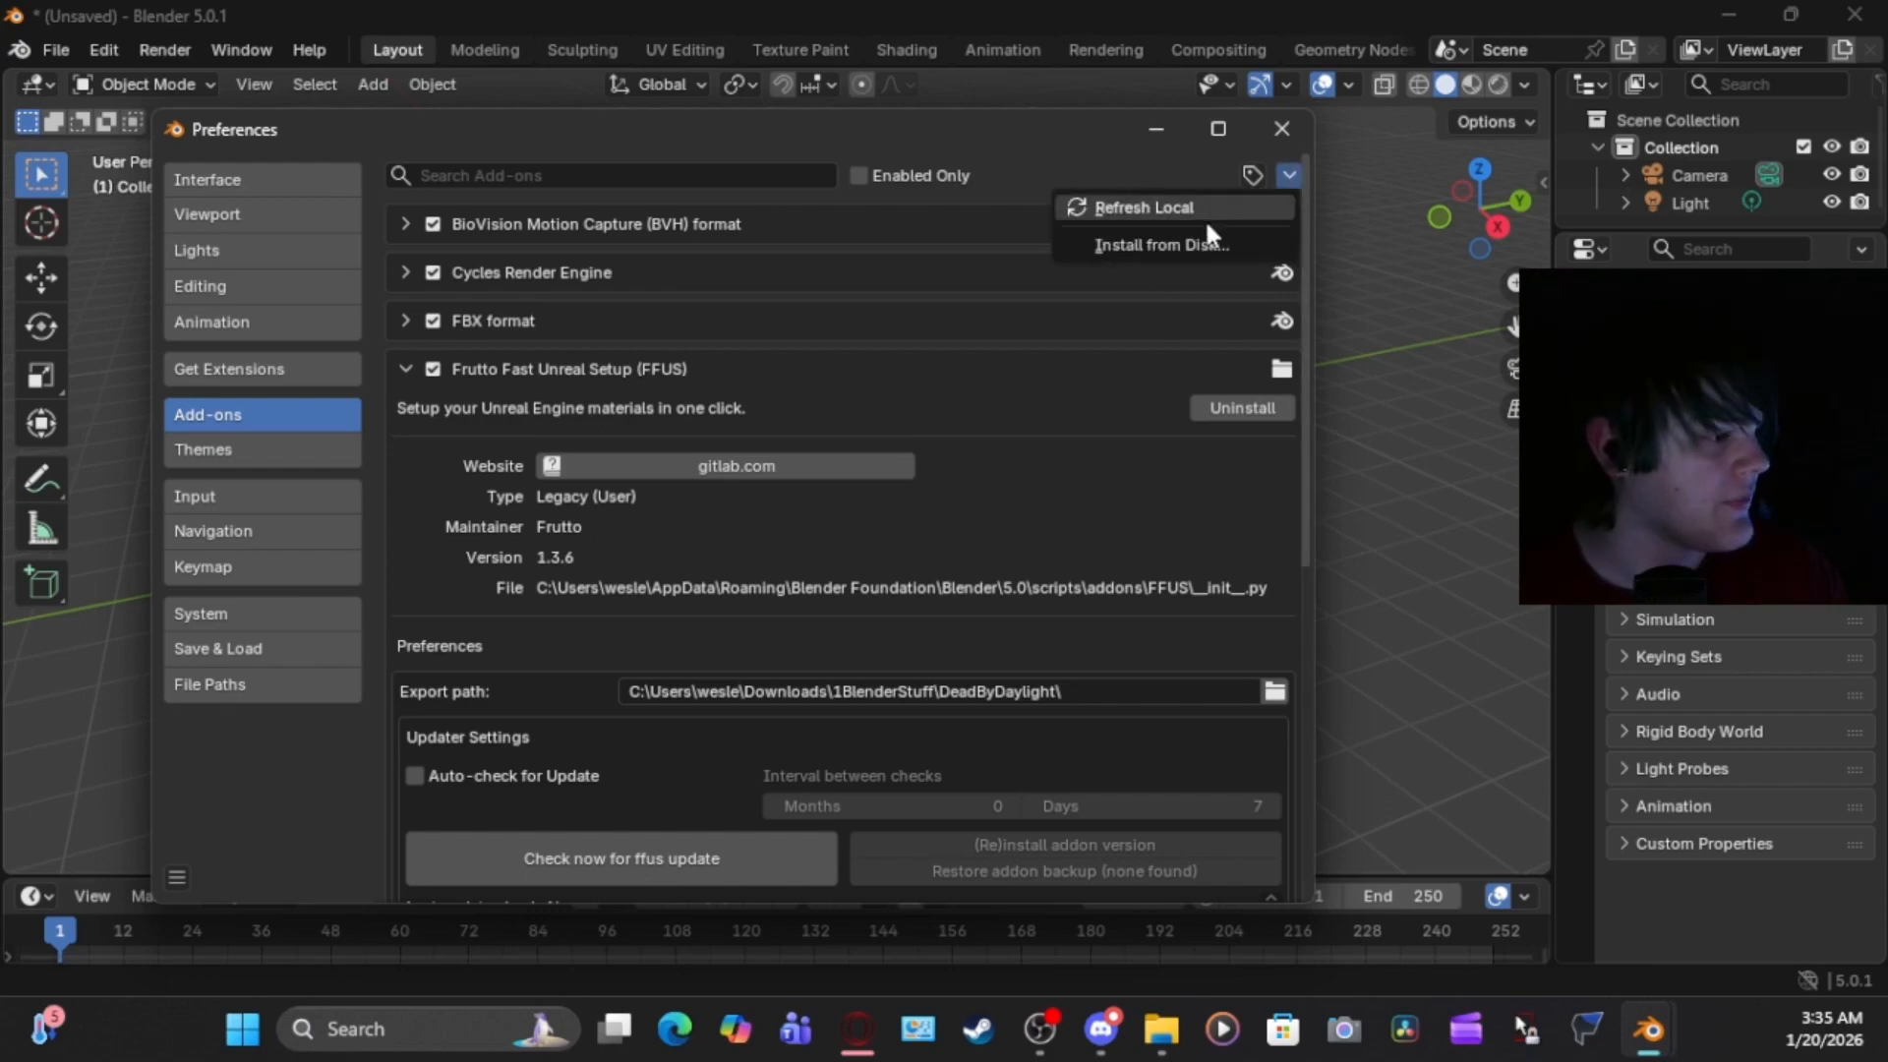
click(1176, 246)
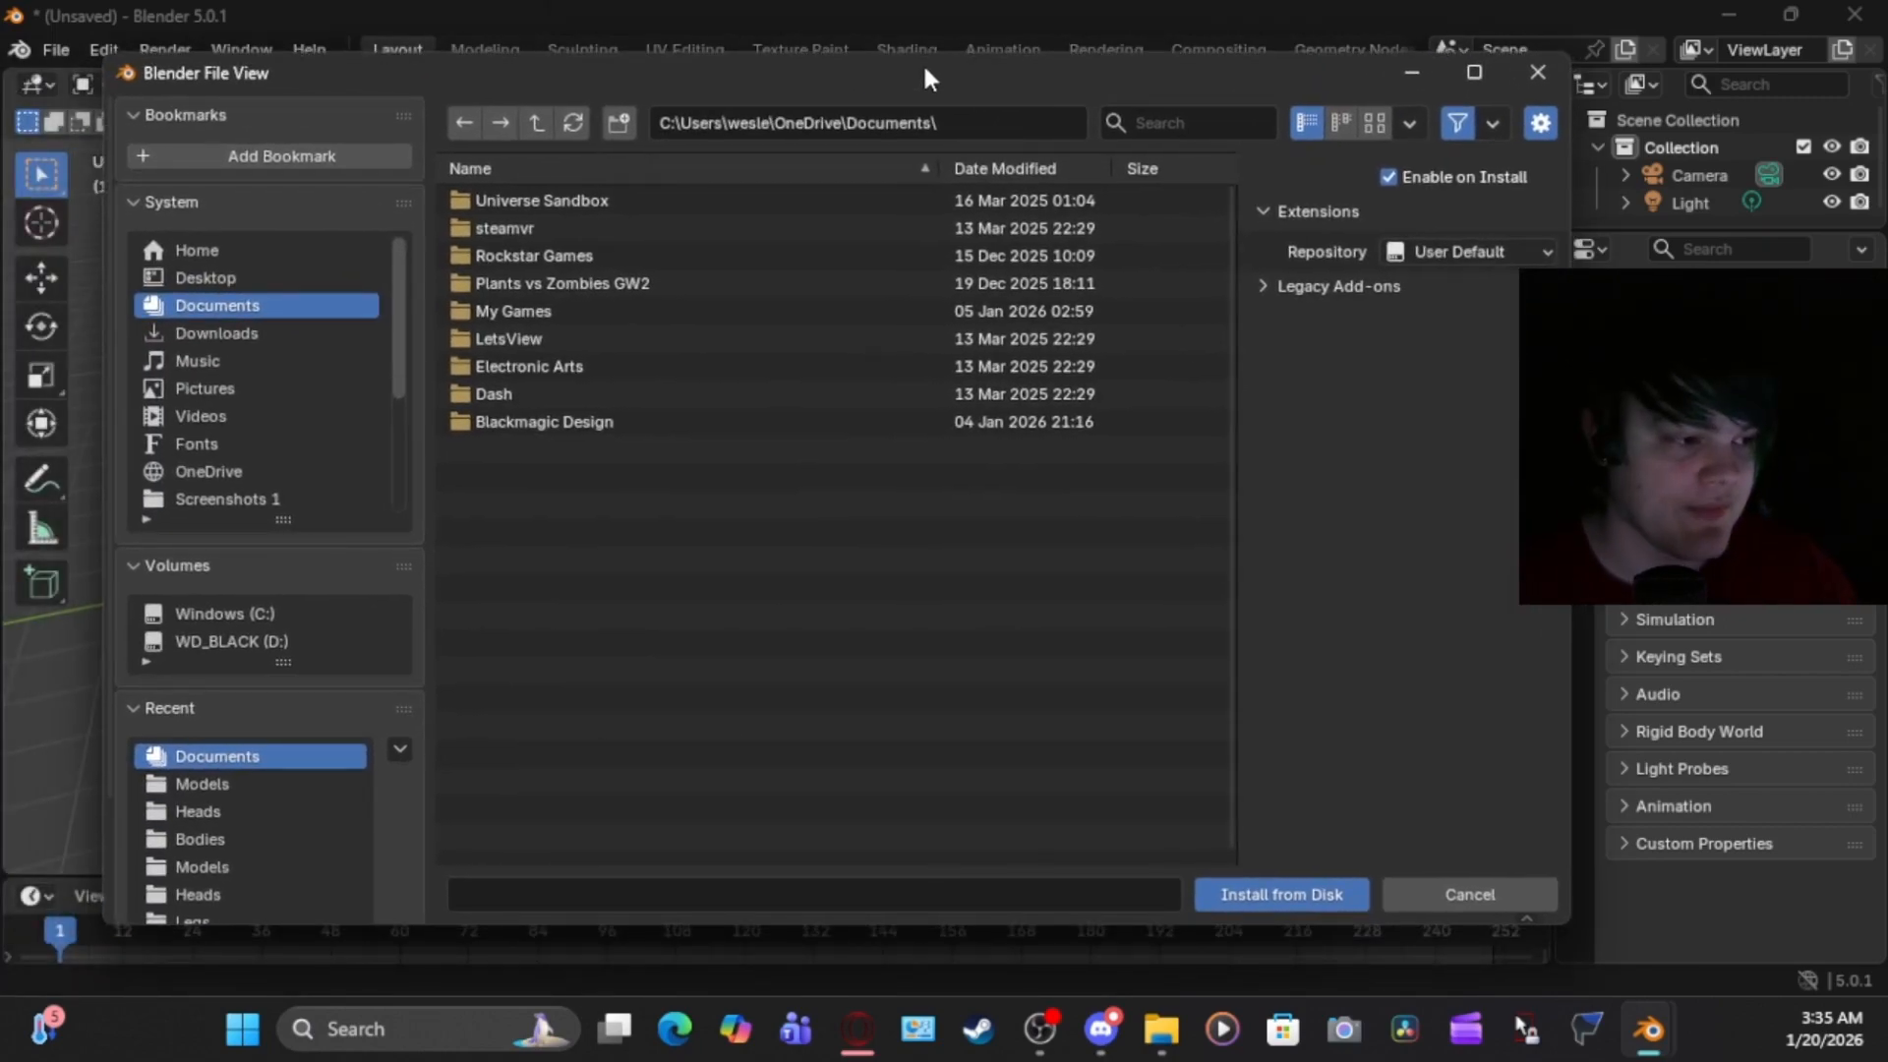
click(1494, 128)
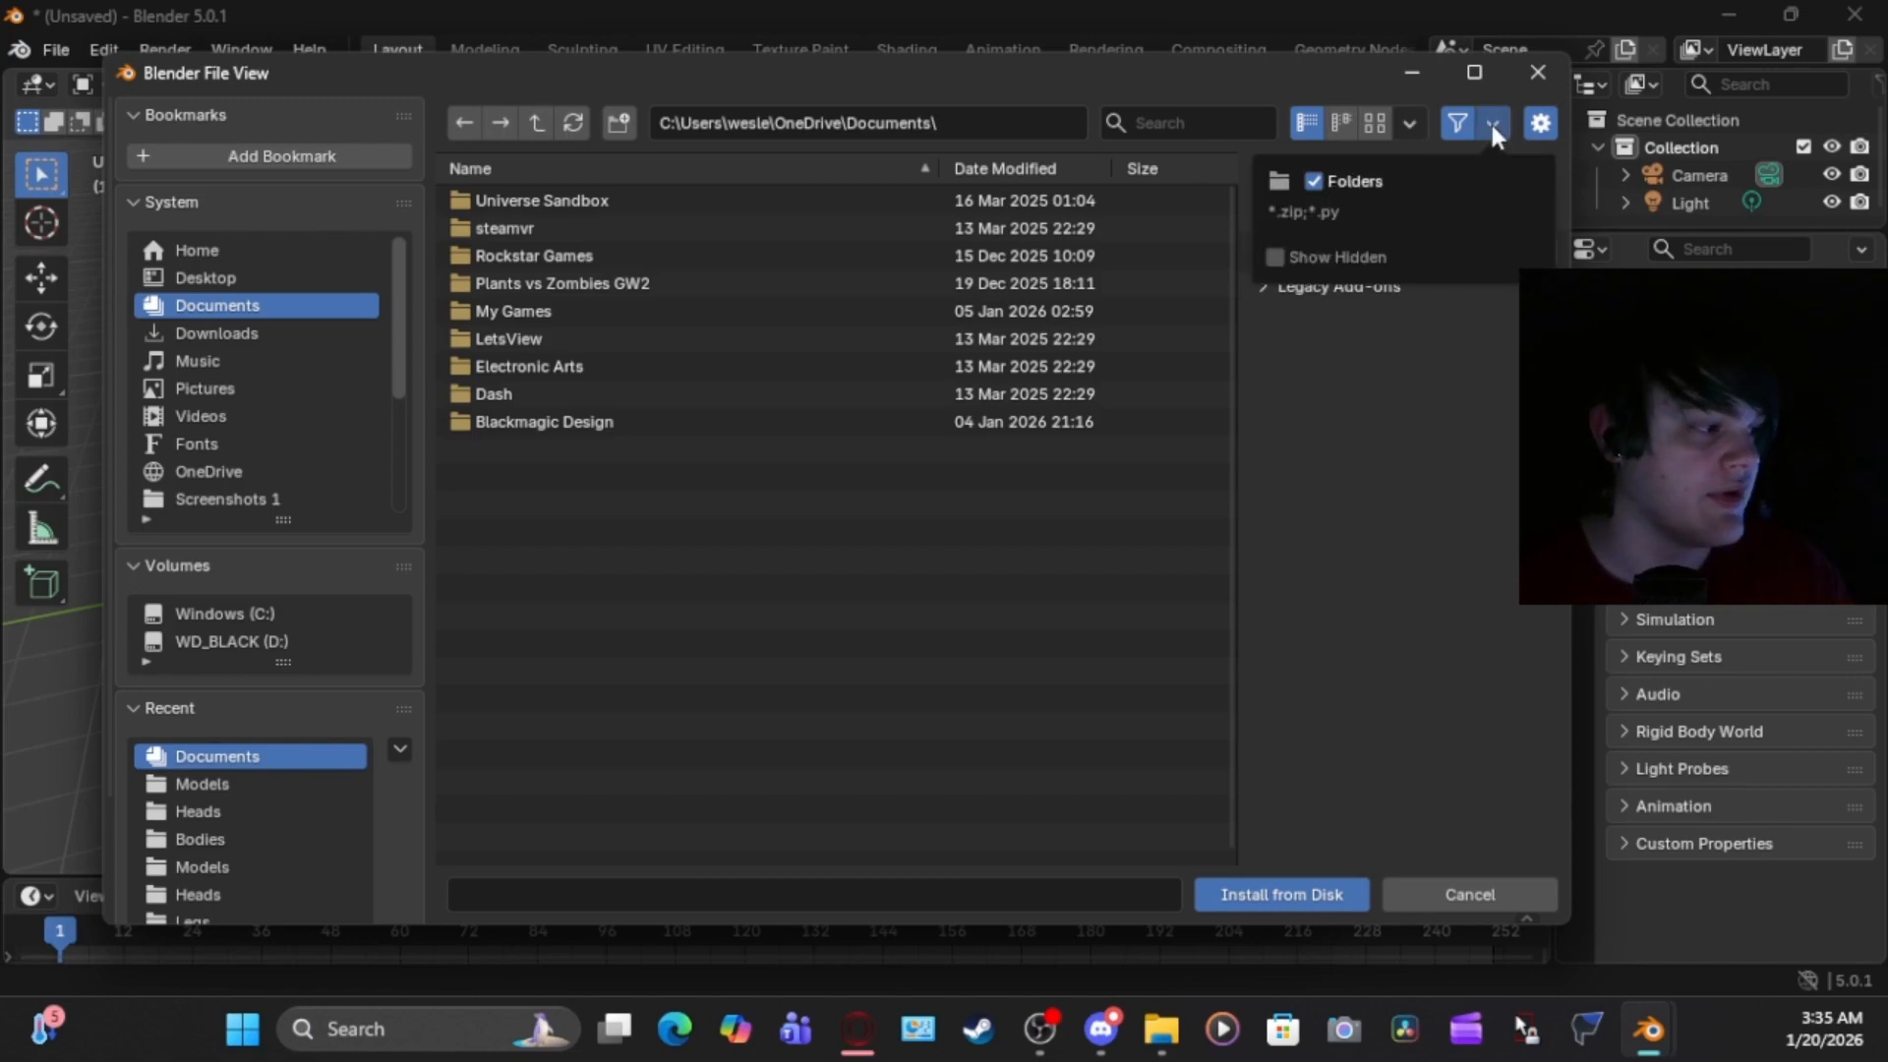
click(1492, 127)
Search the Downloads folder for the add-on archives using "ble", "ffus" and "fuse", clearing the search each time
click(1183, 119)
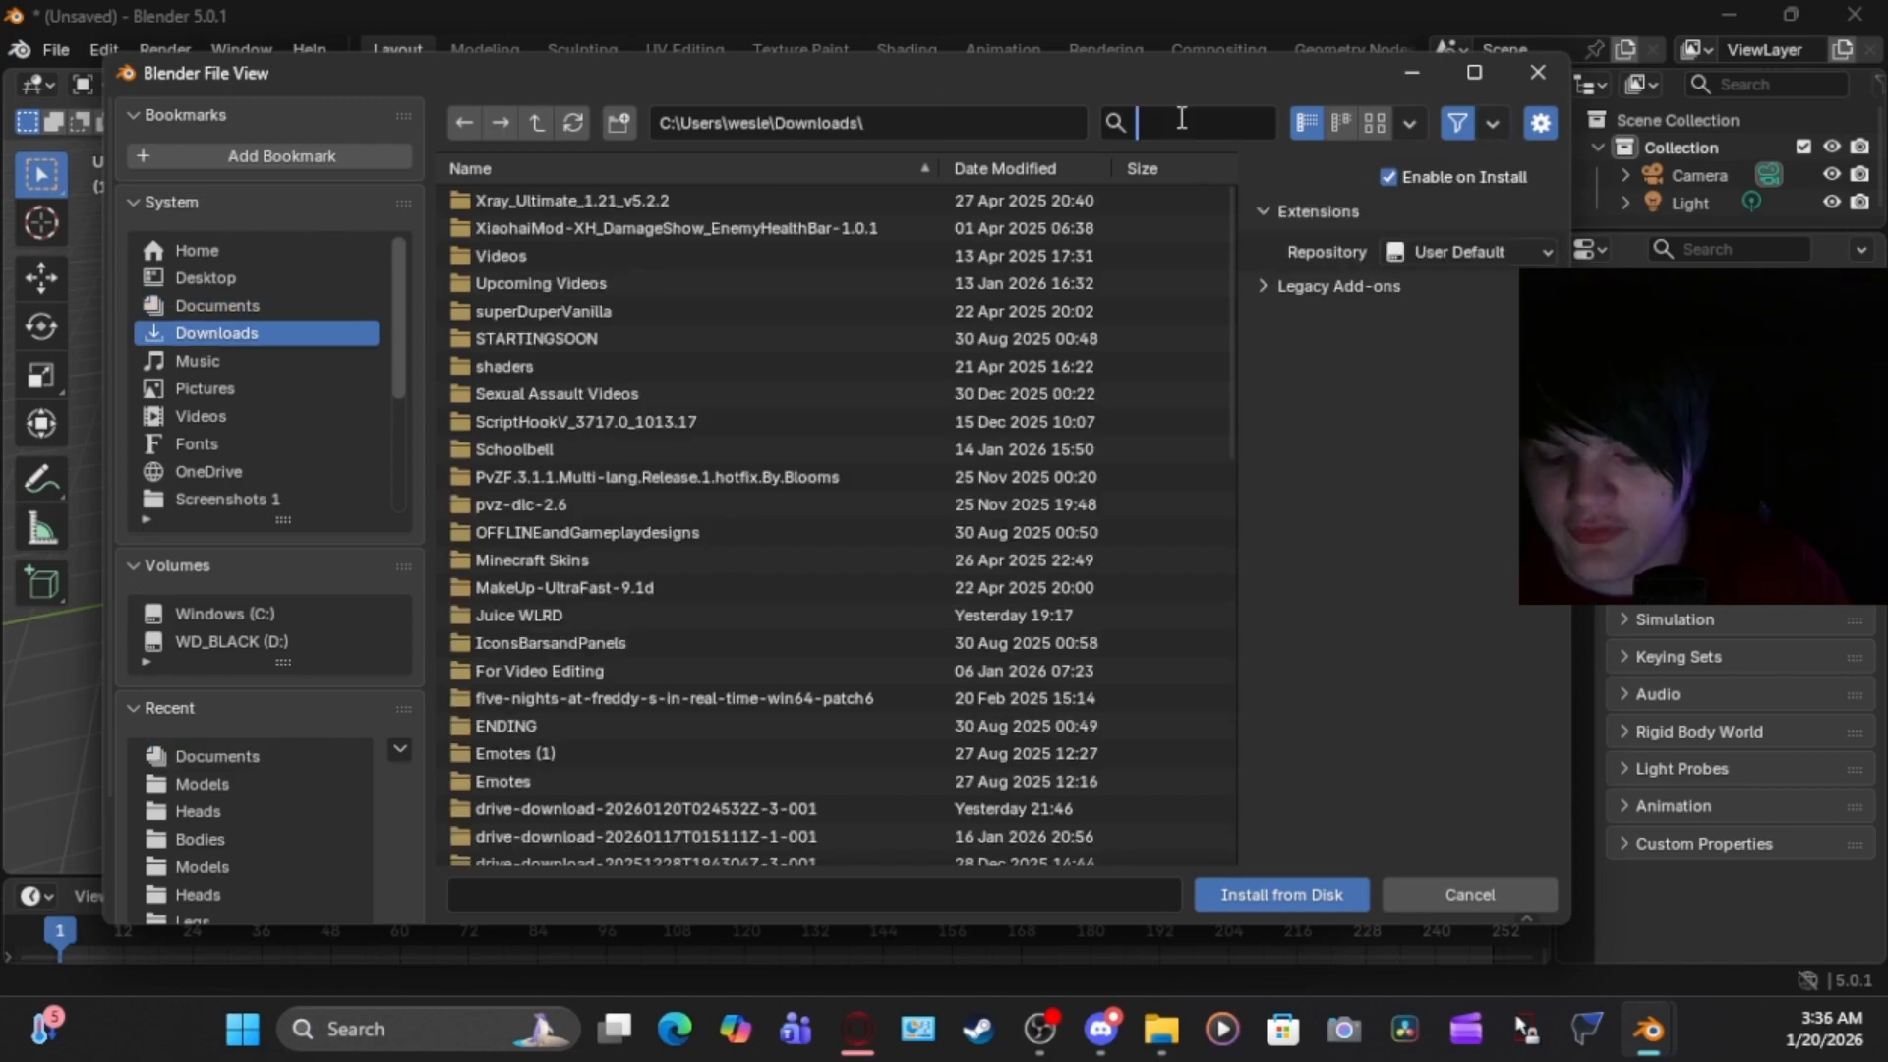
text(bl)
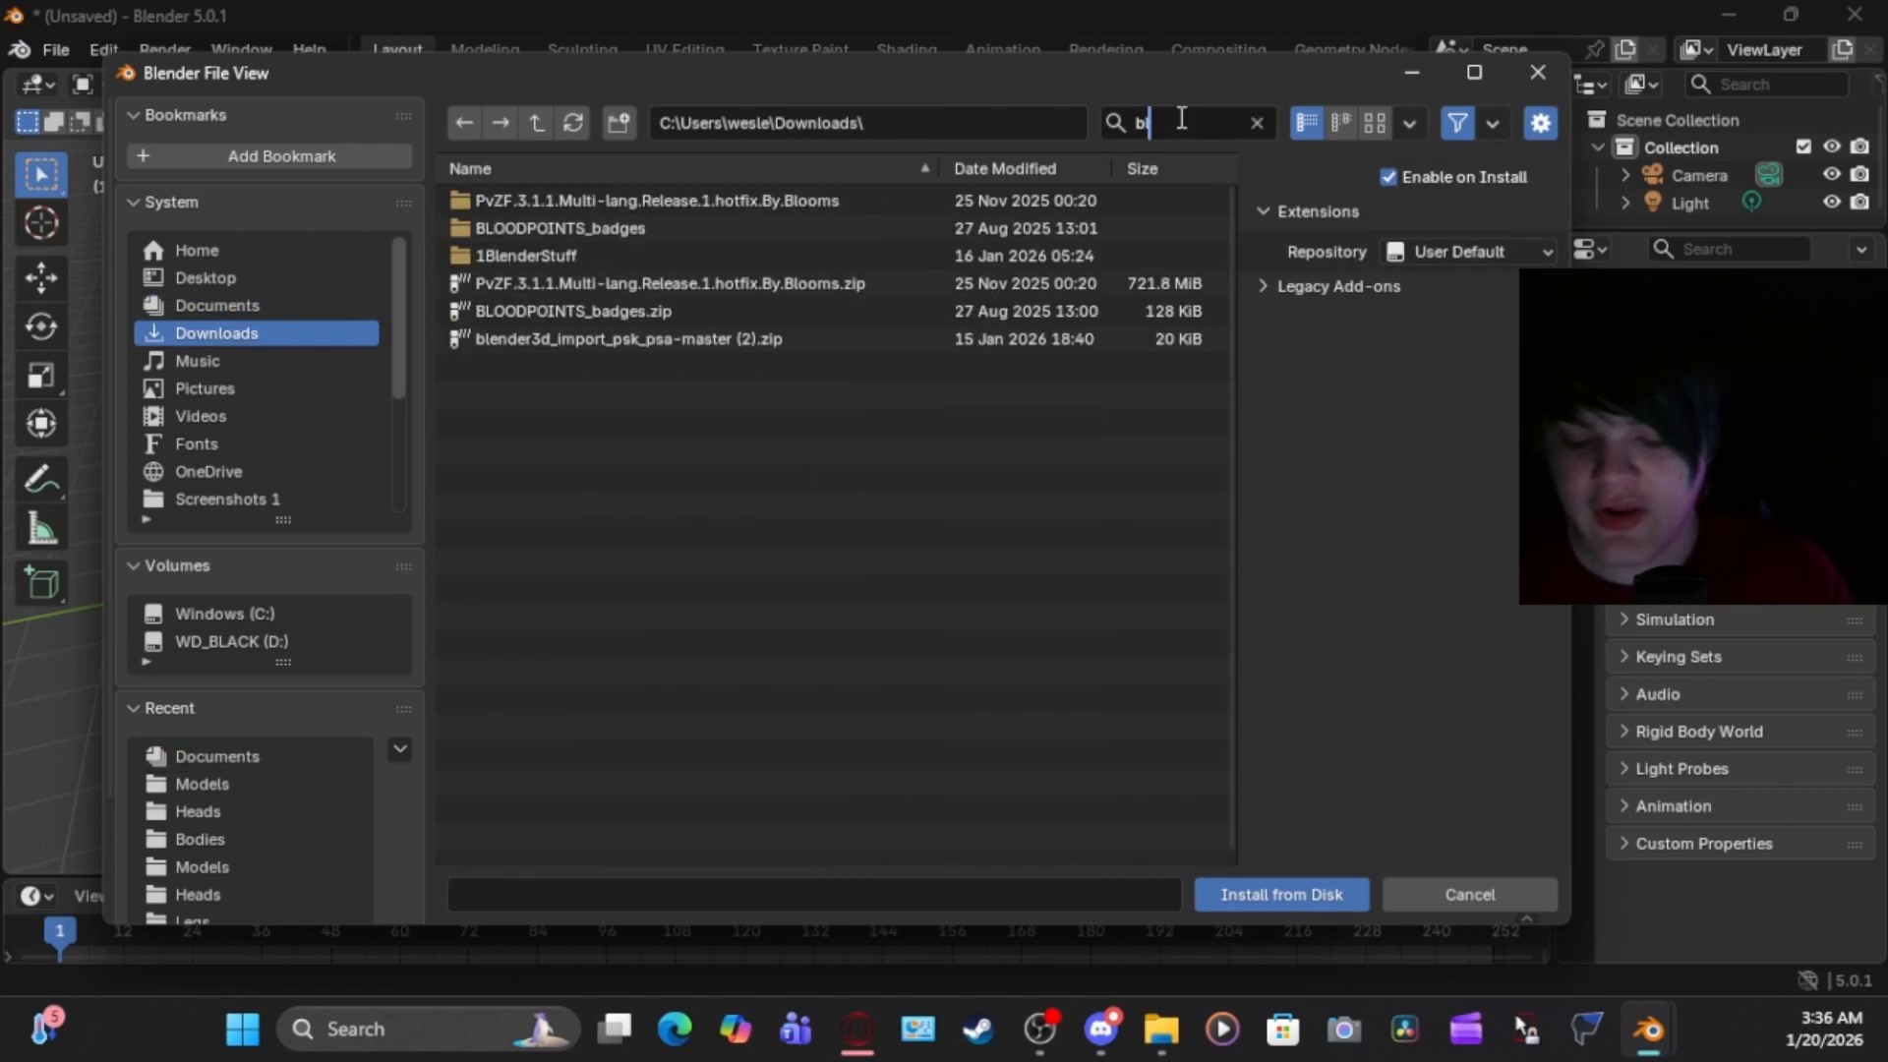
text(e)
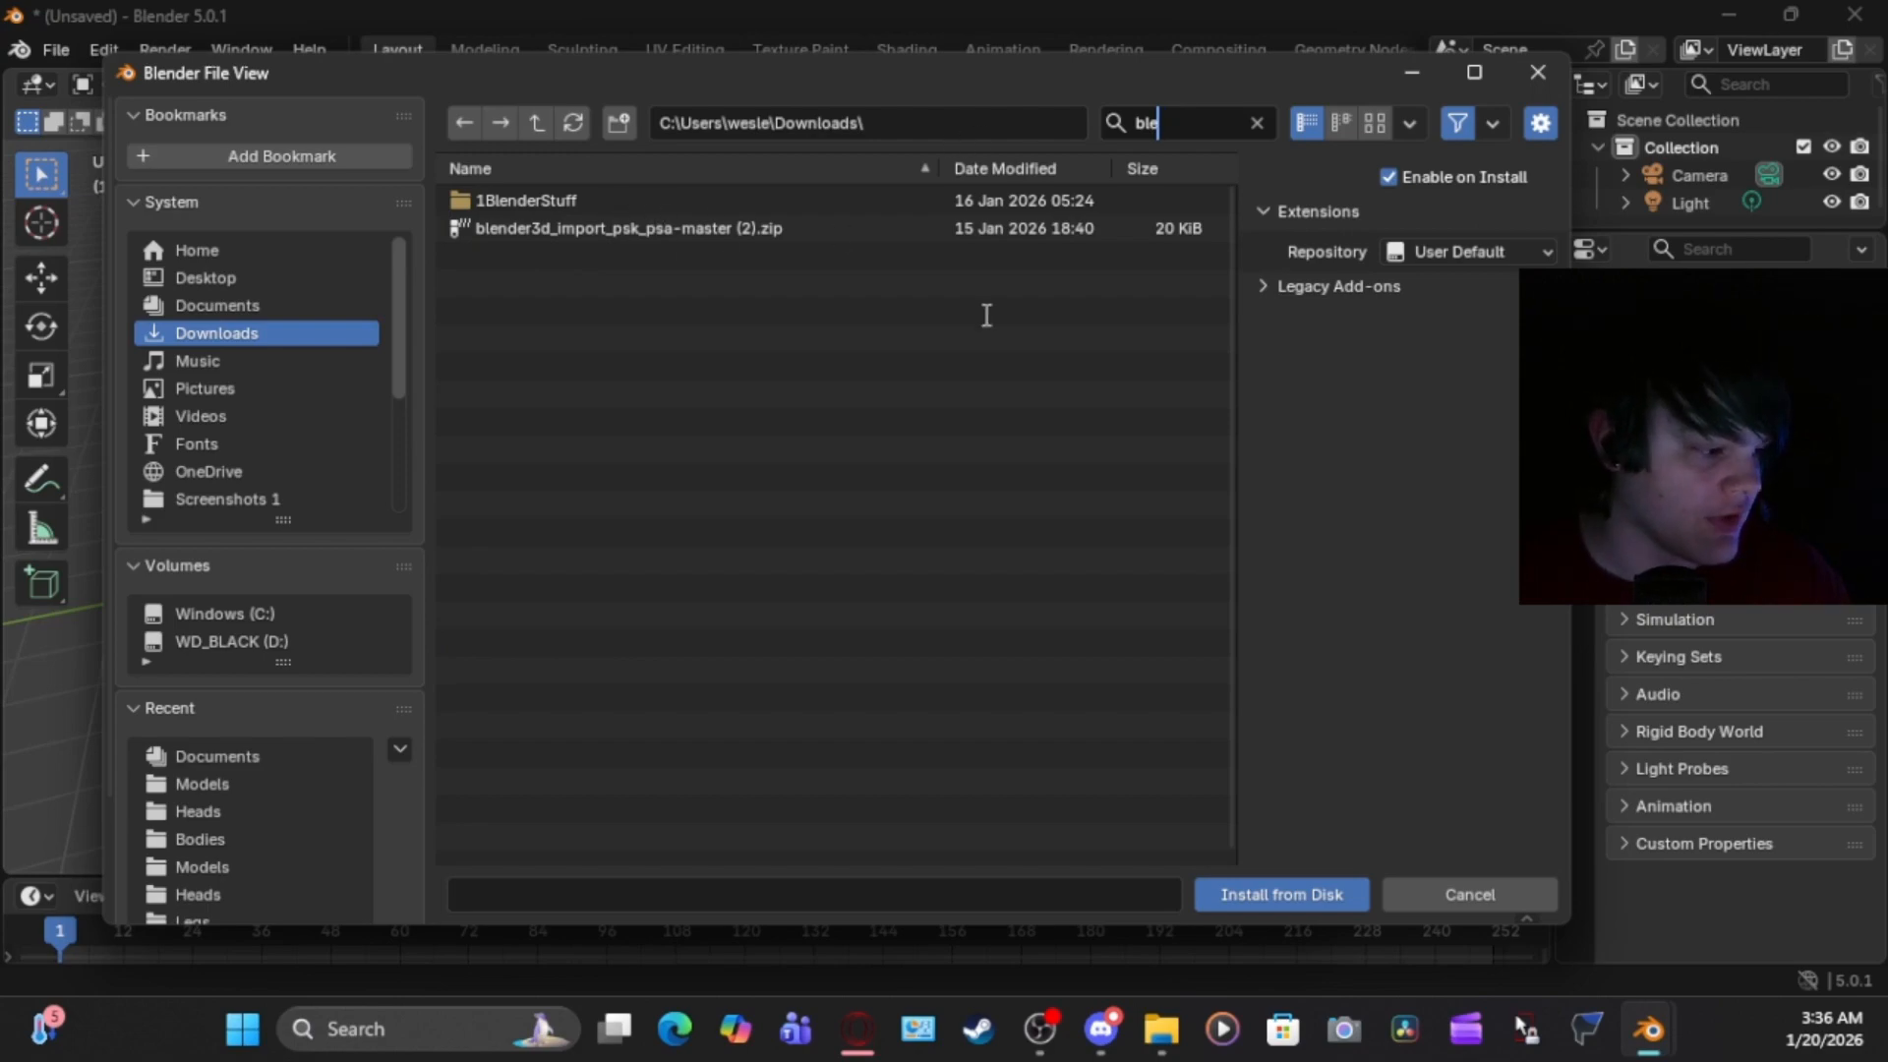
click(1261, 118)
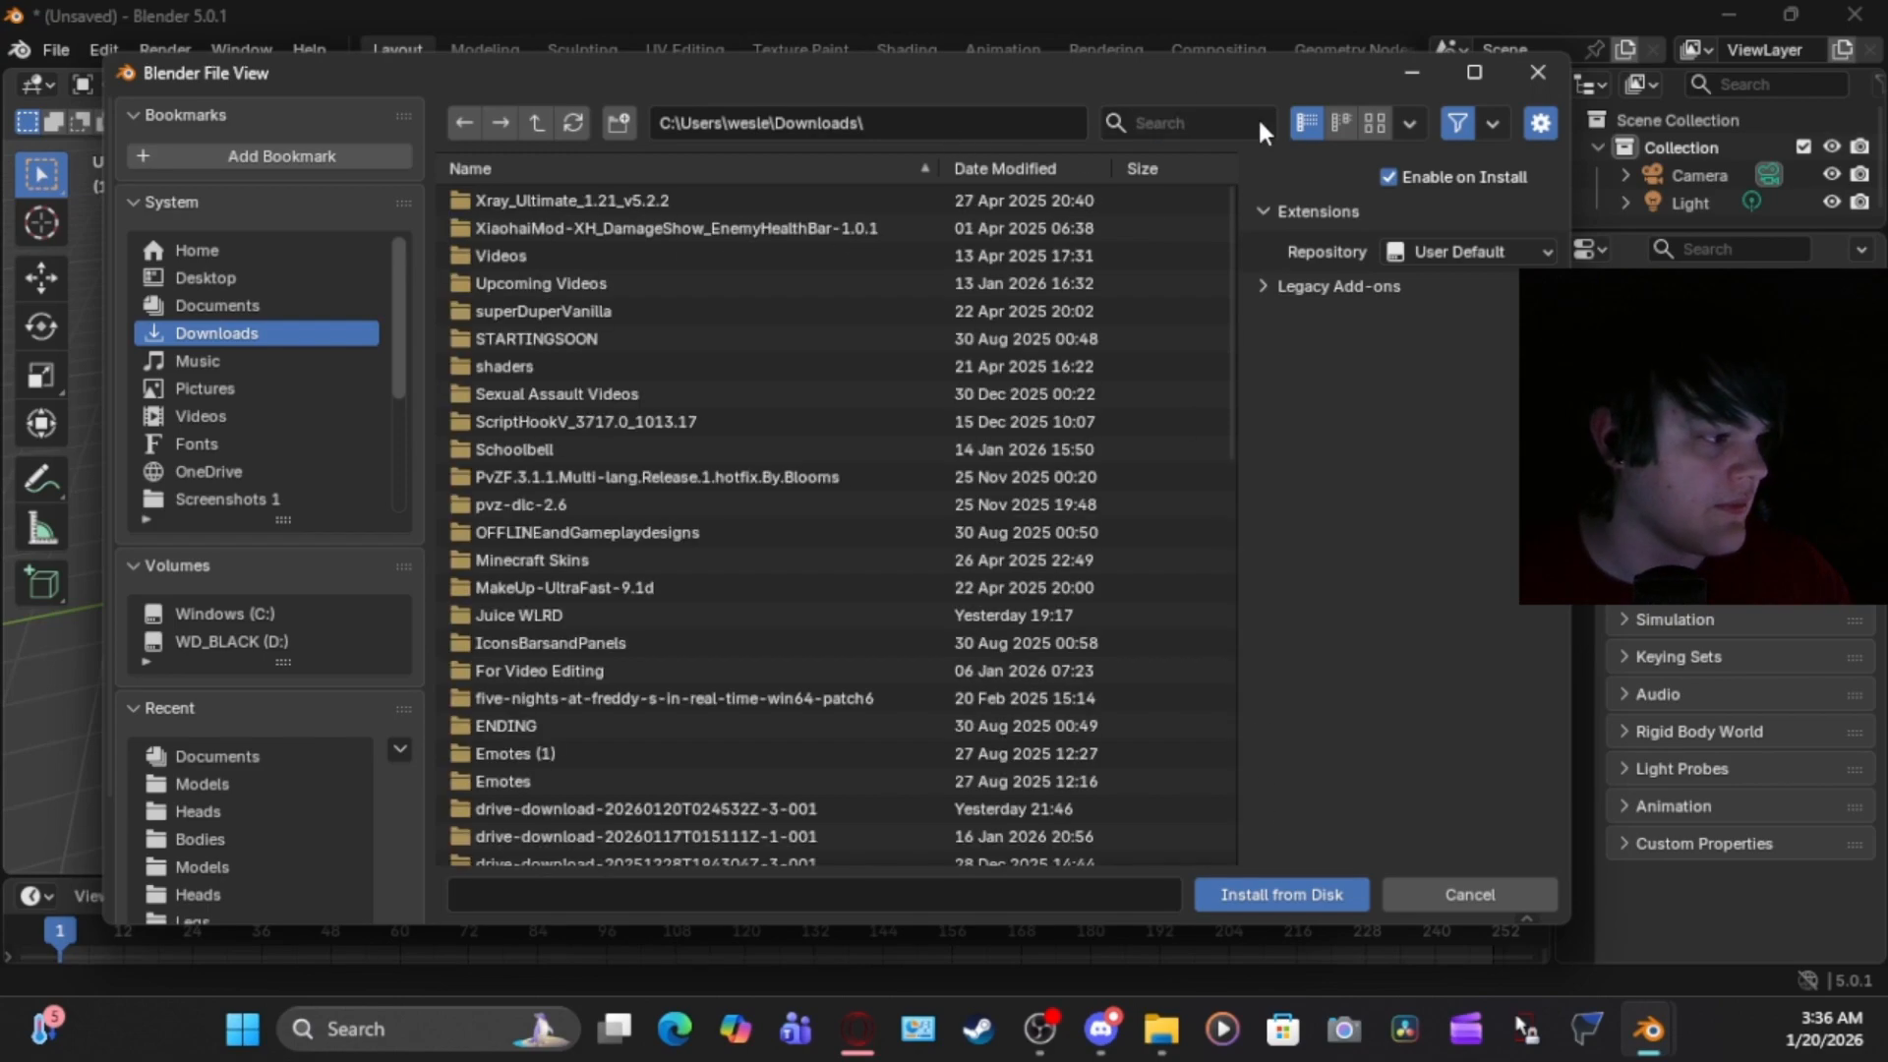
click(1190, 133)
text(ffus)
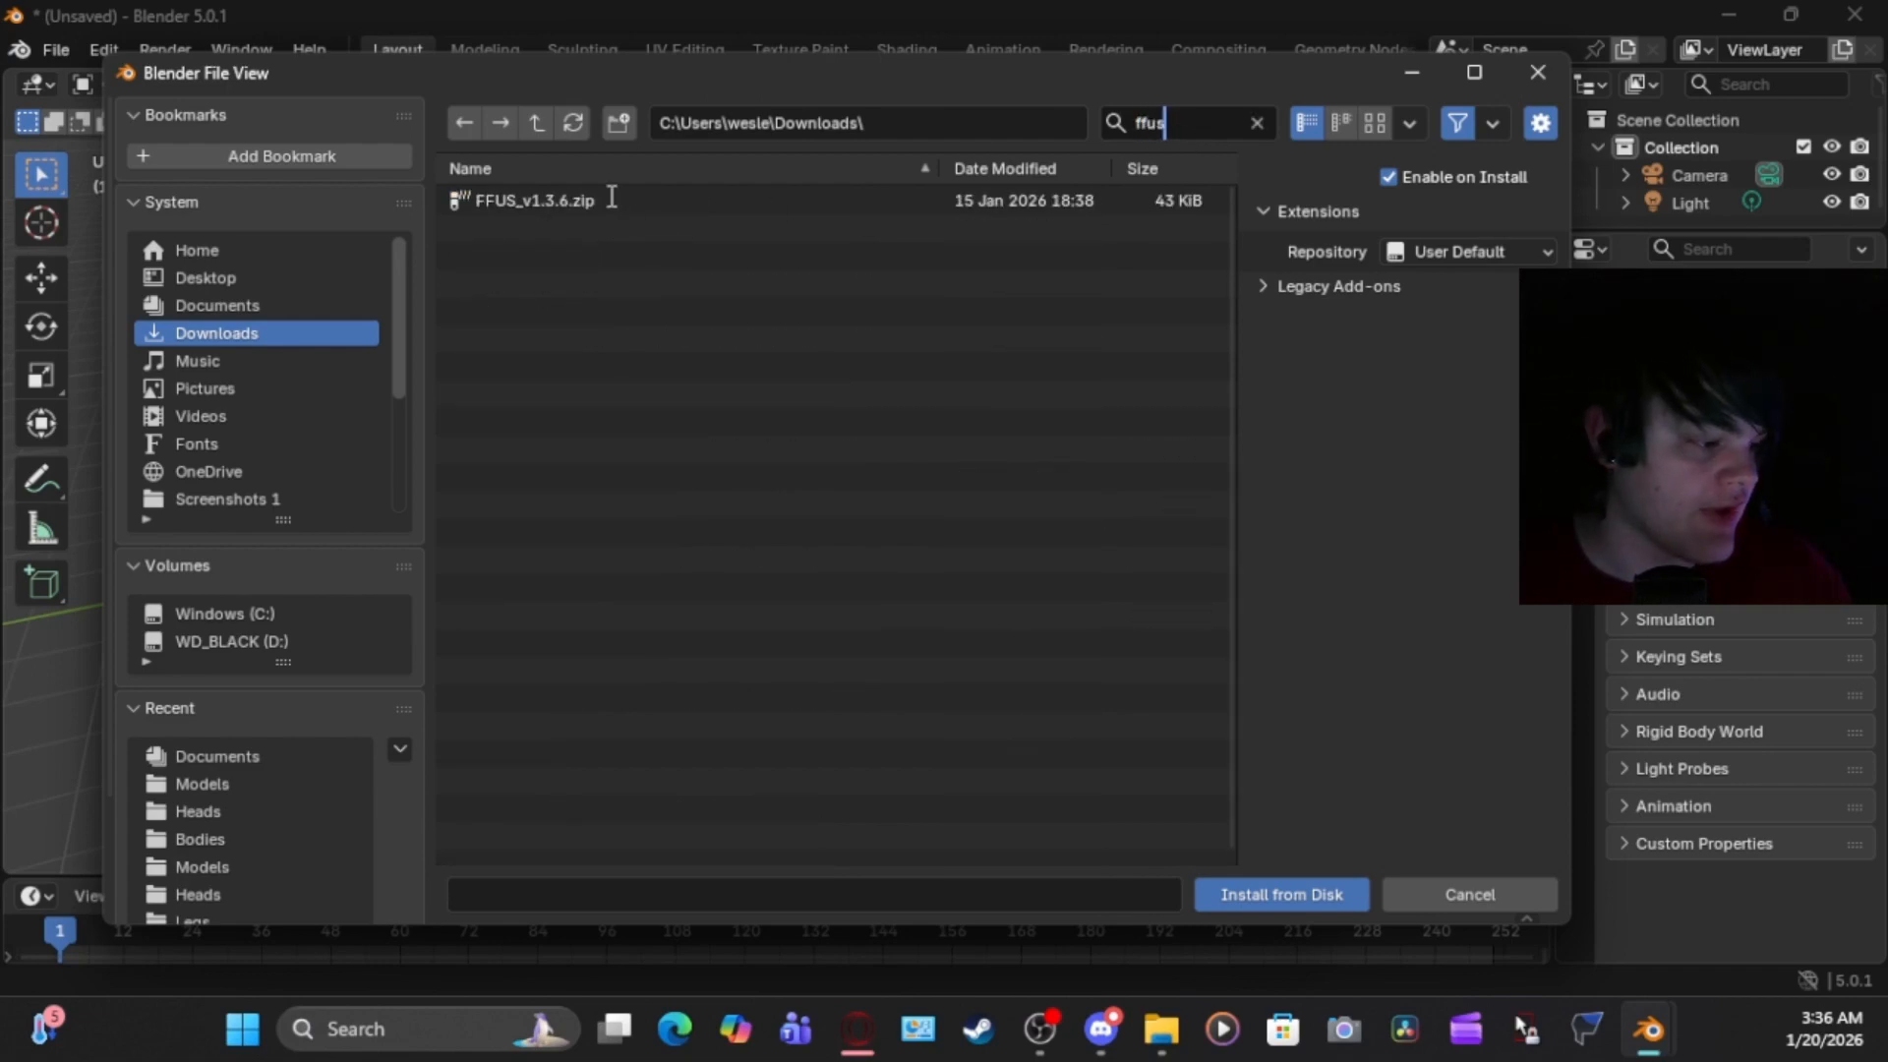
click(1260, 124)
click(1211, 128)
text(fuse)
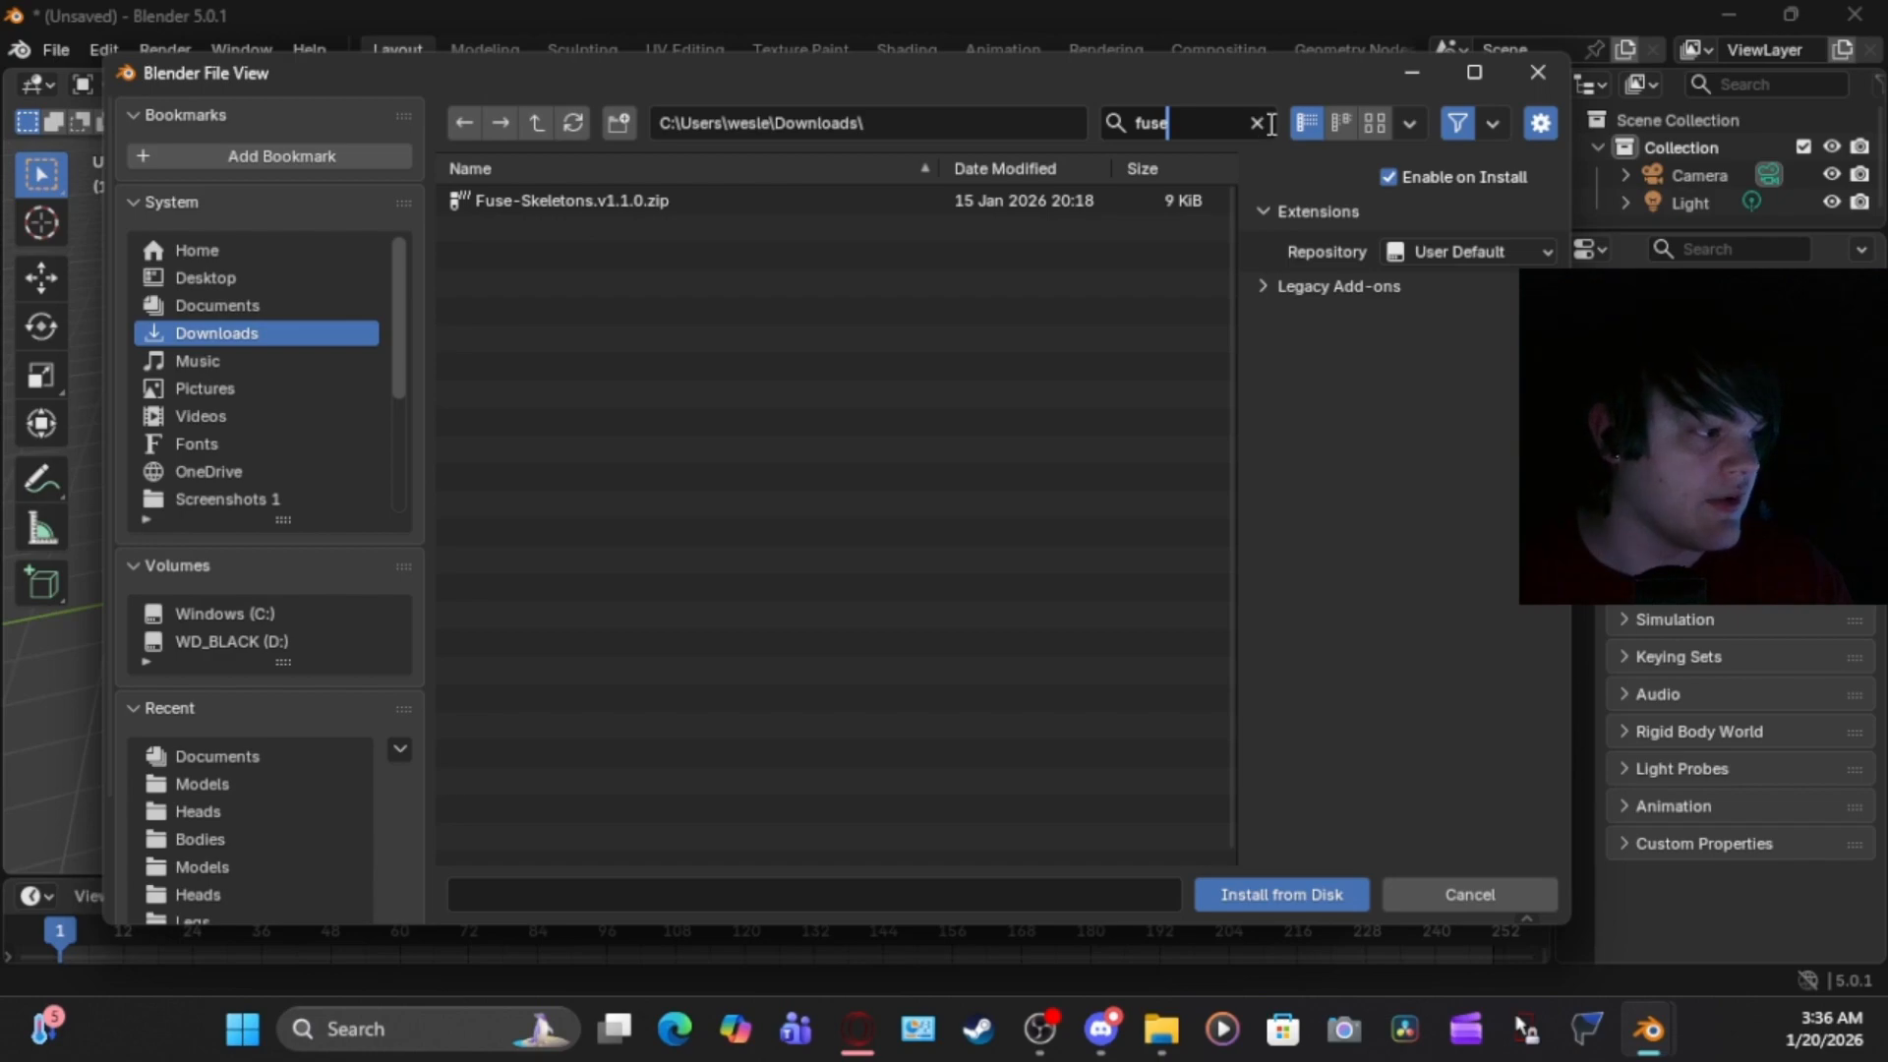
click(1259, 125)
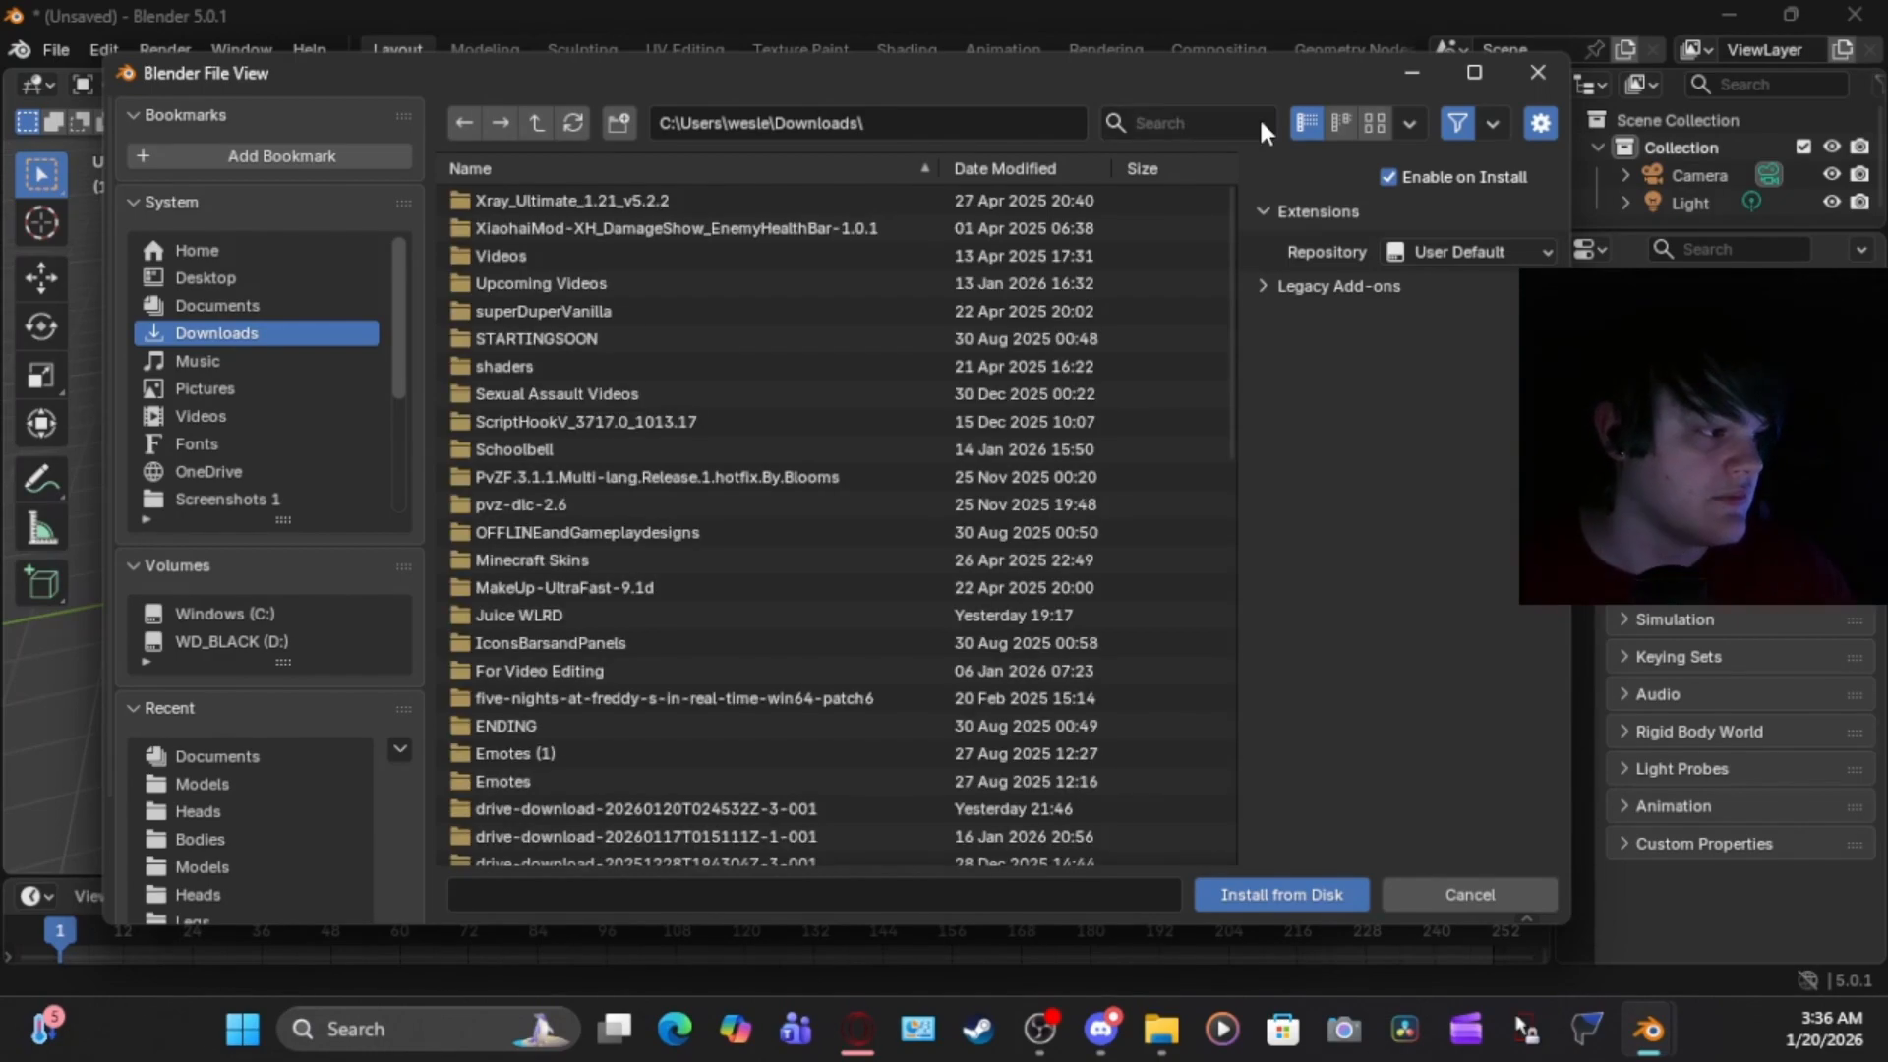
Close the file browser and preferences, and quit Blender without saving
click(1538, 69)
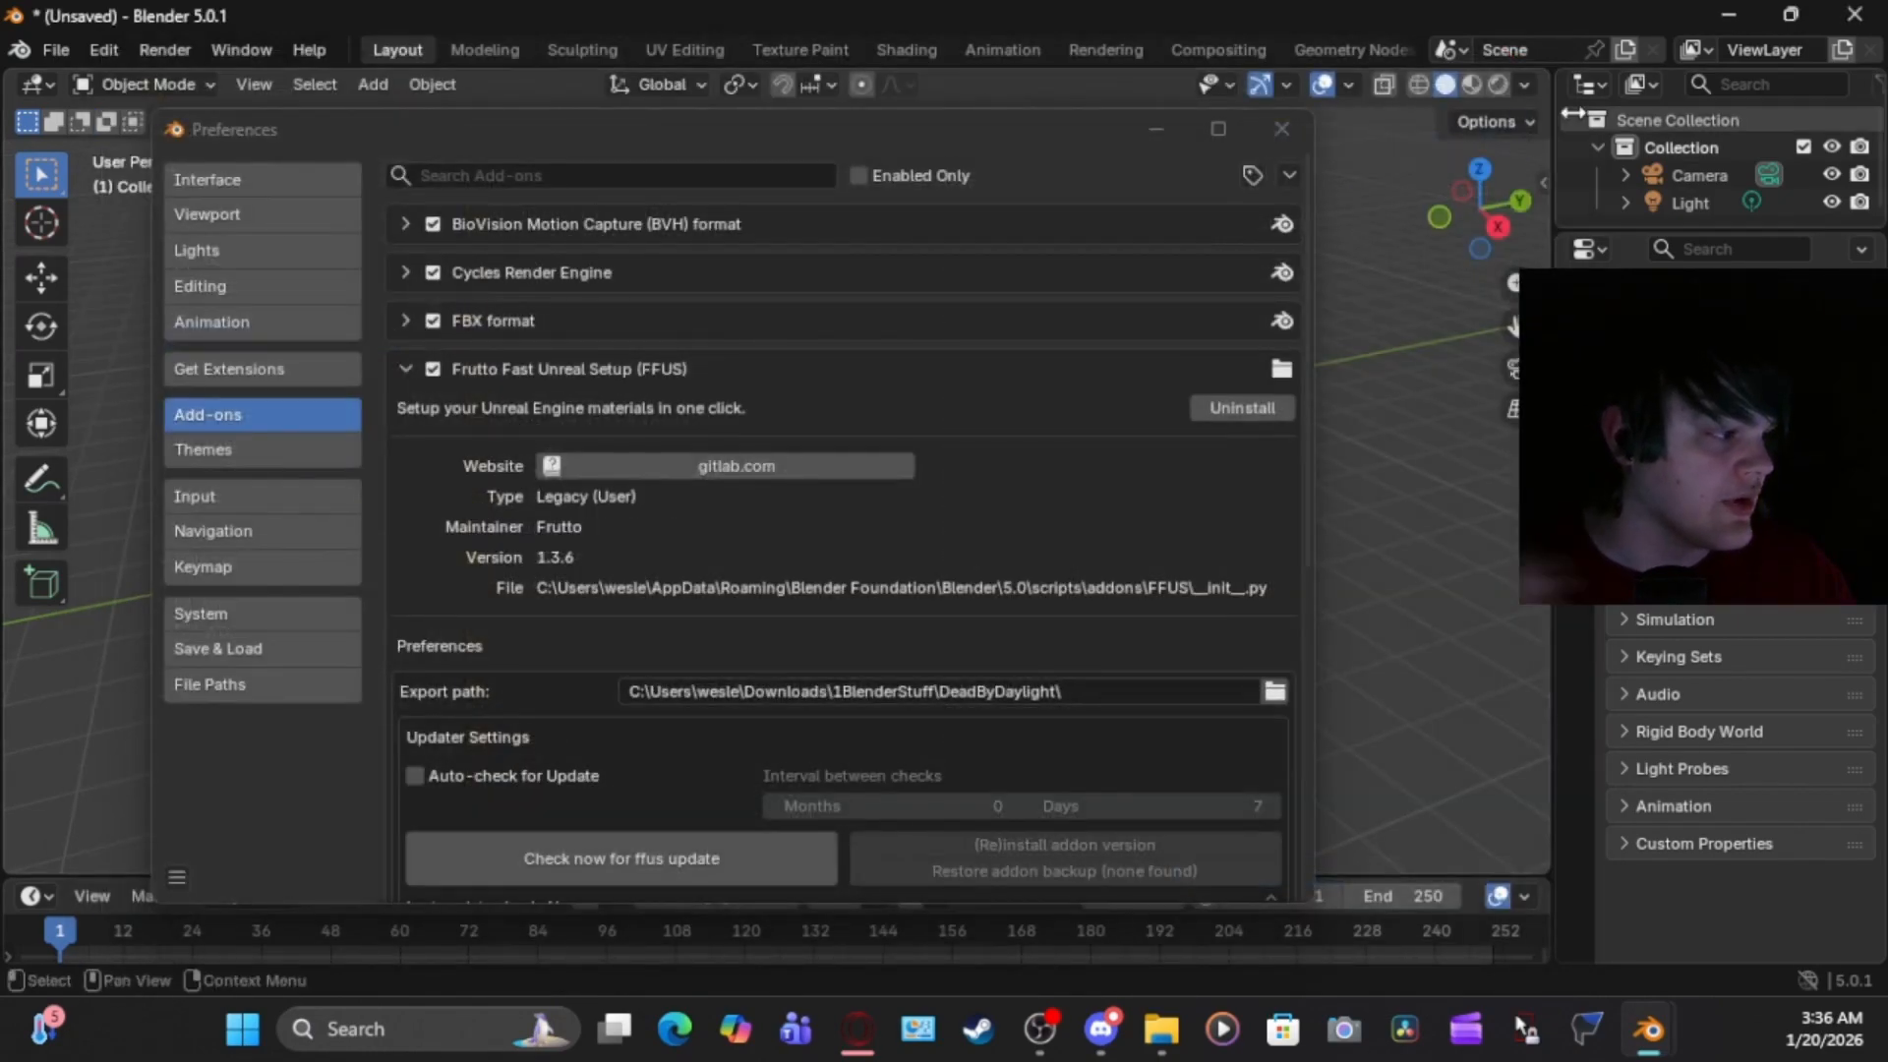
click(1854, 18)
click(1283, 128)
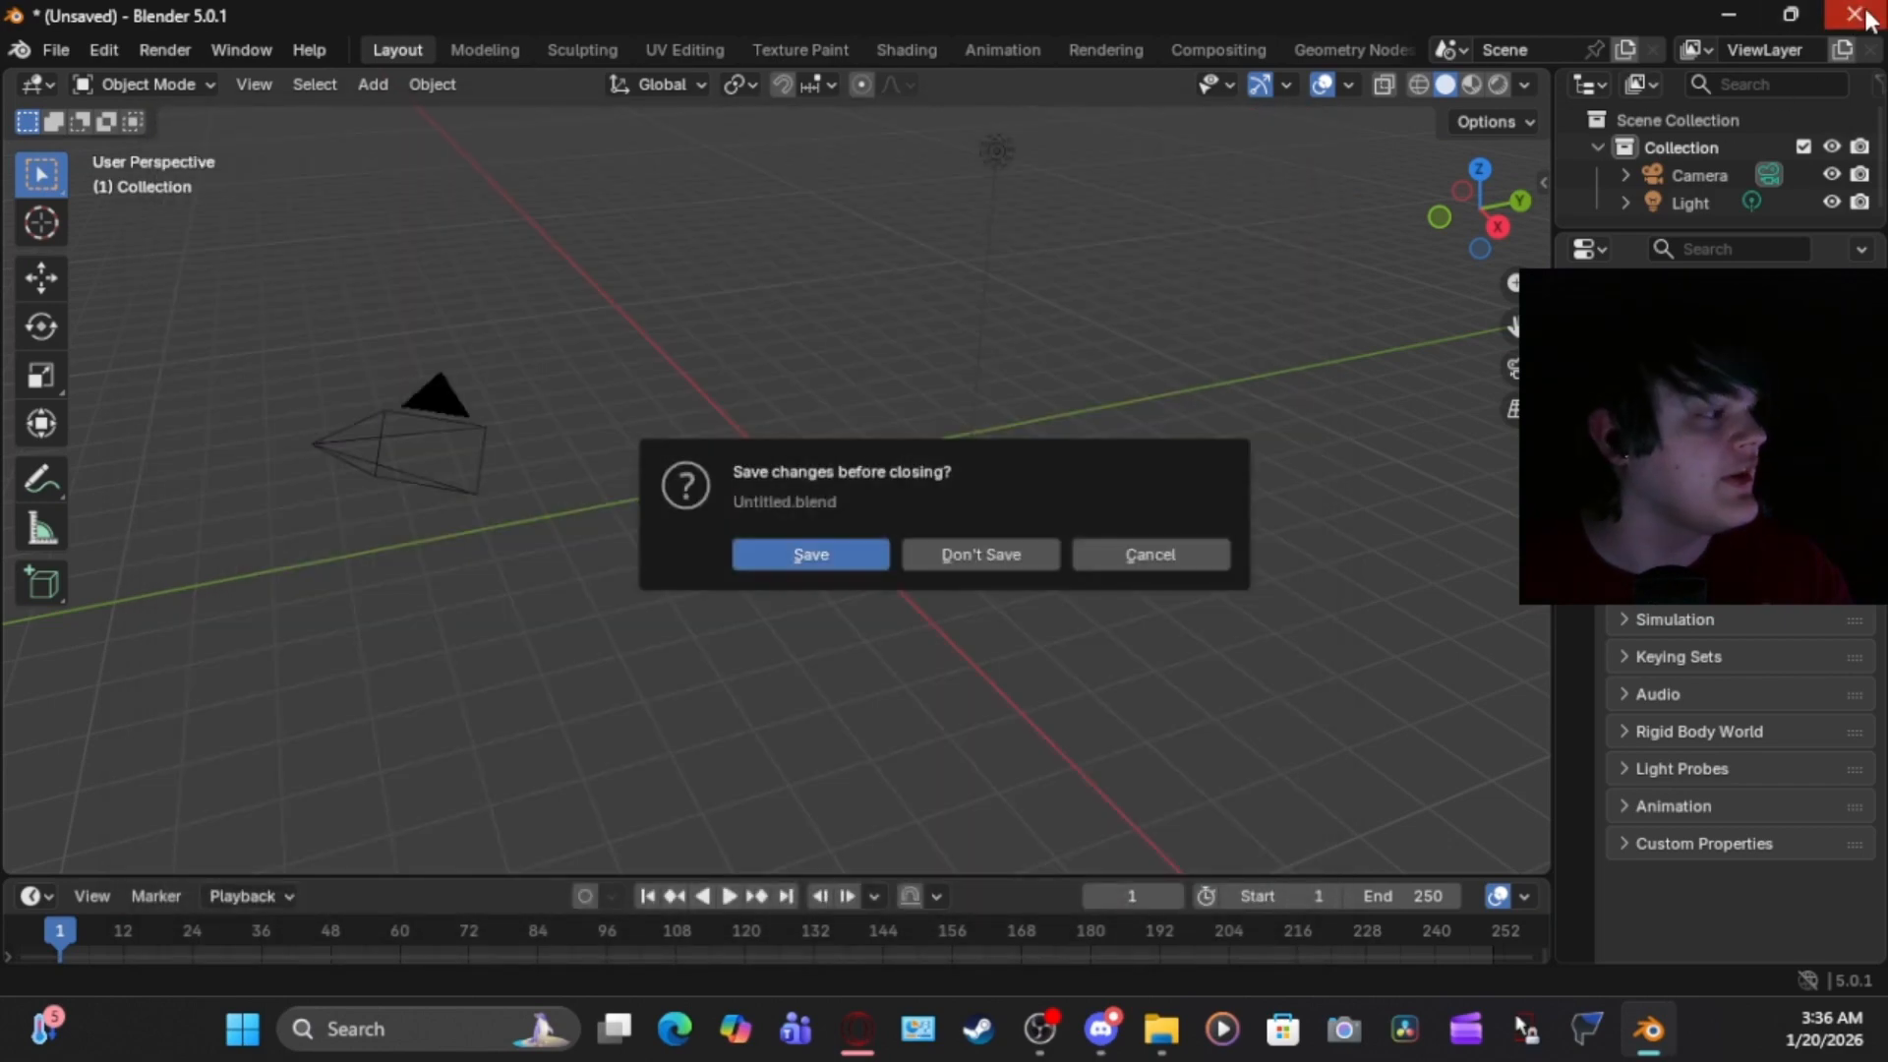
click(989, 551)
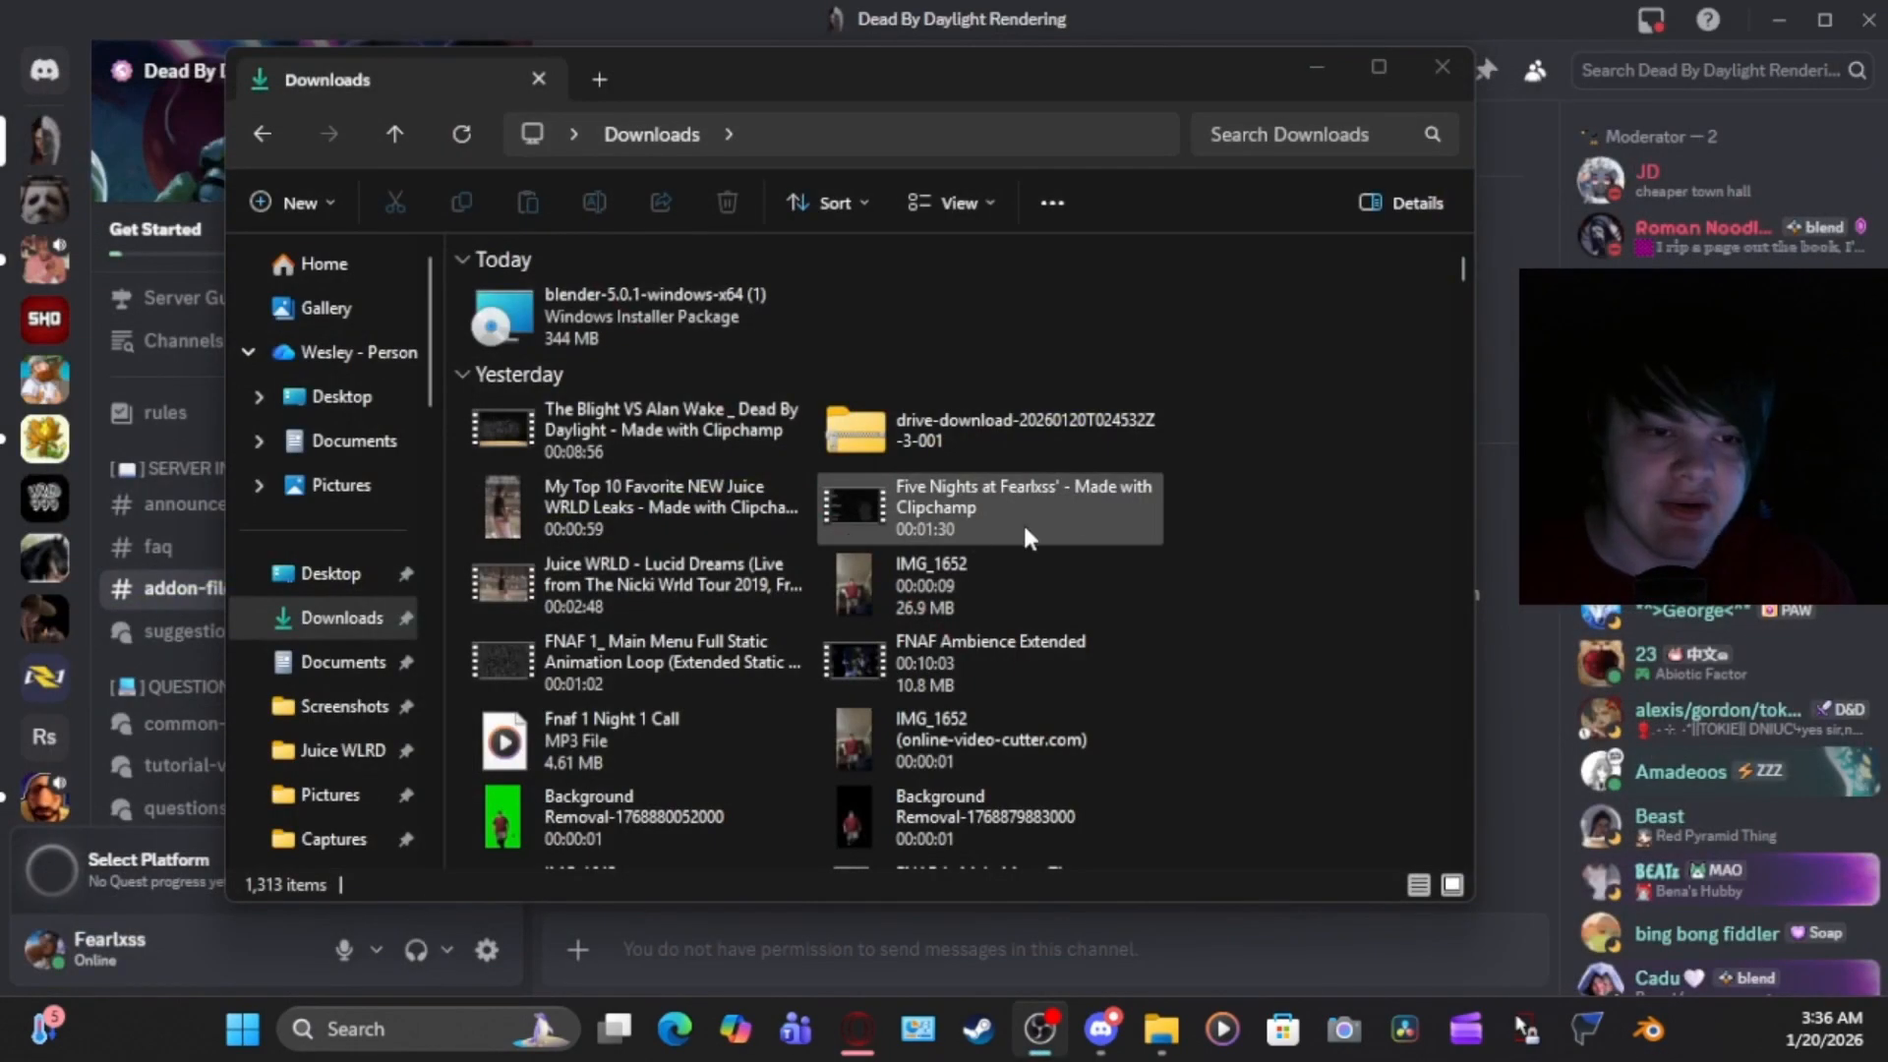
Reopen the Downloads folder in a new File Explorer window and look over the available actions for the 8de4402032d3f73f581ad103d200e1b52026288e archive
click(1443, 67)
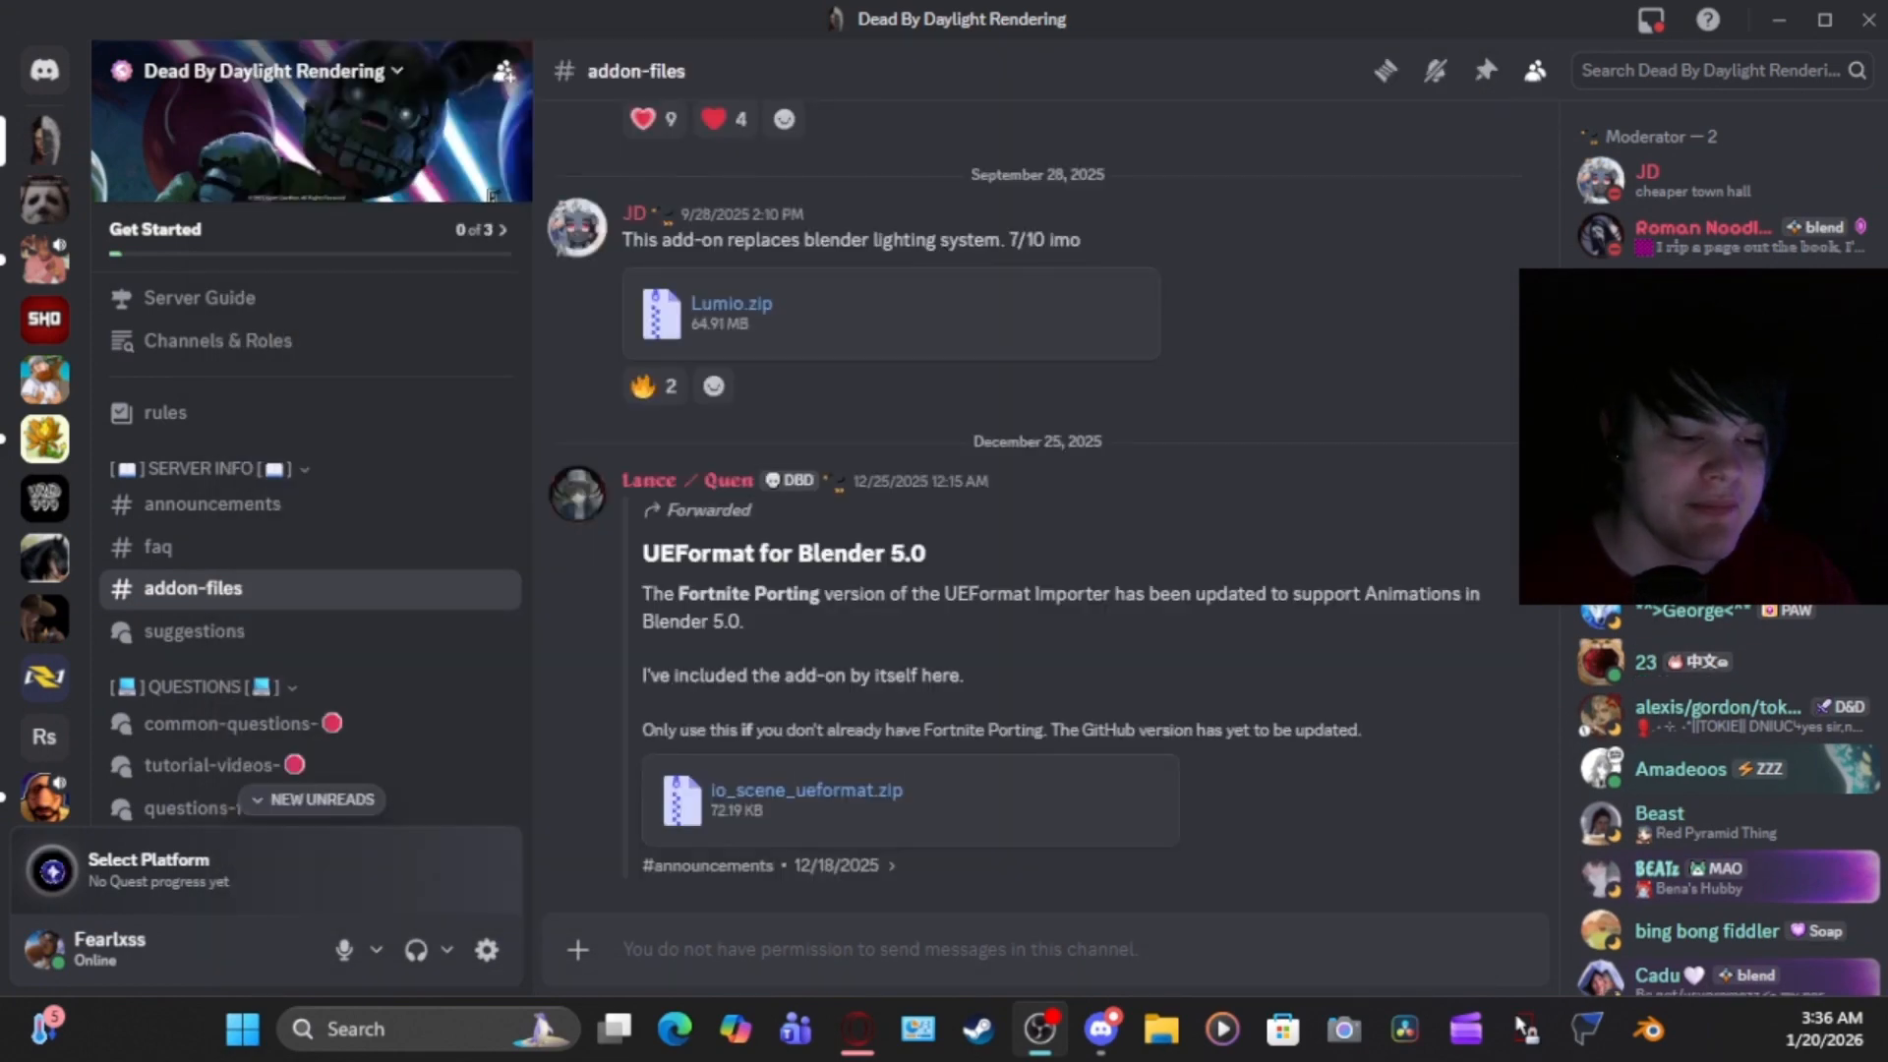
click(1161, 1030)
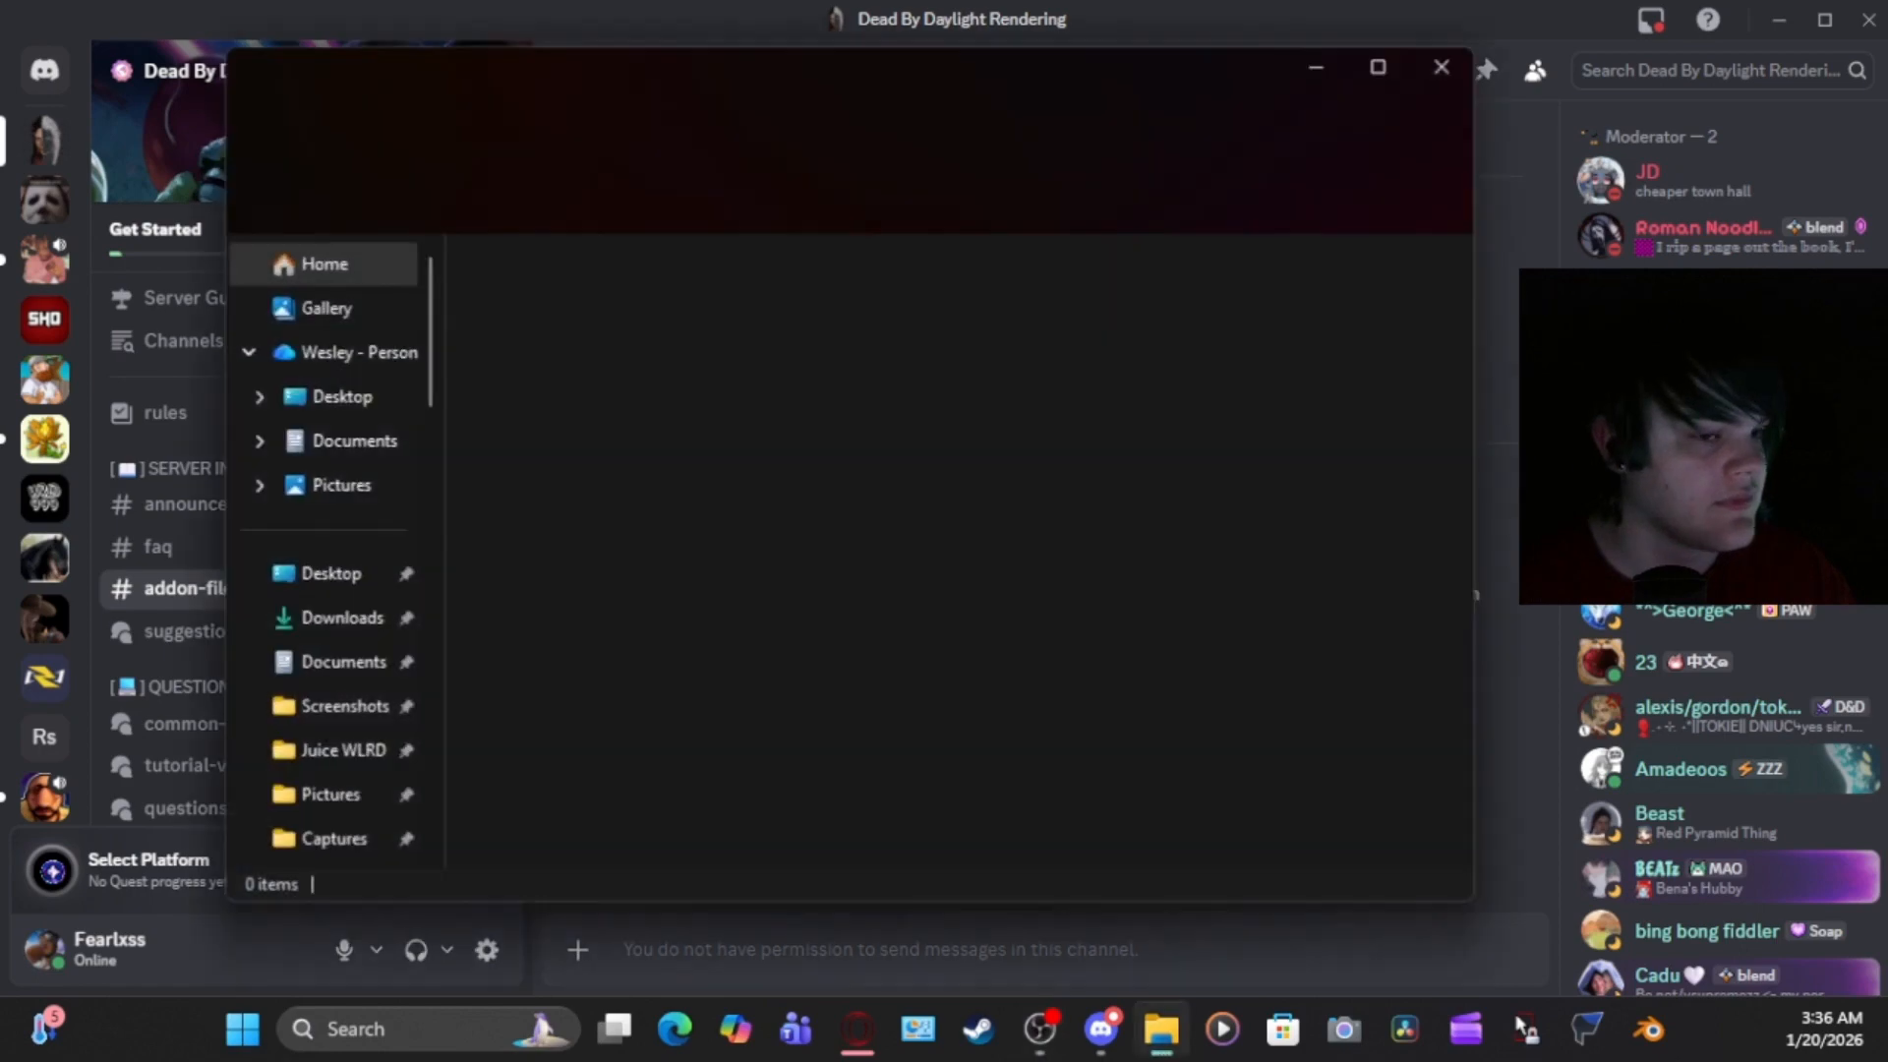
click(295, 618)
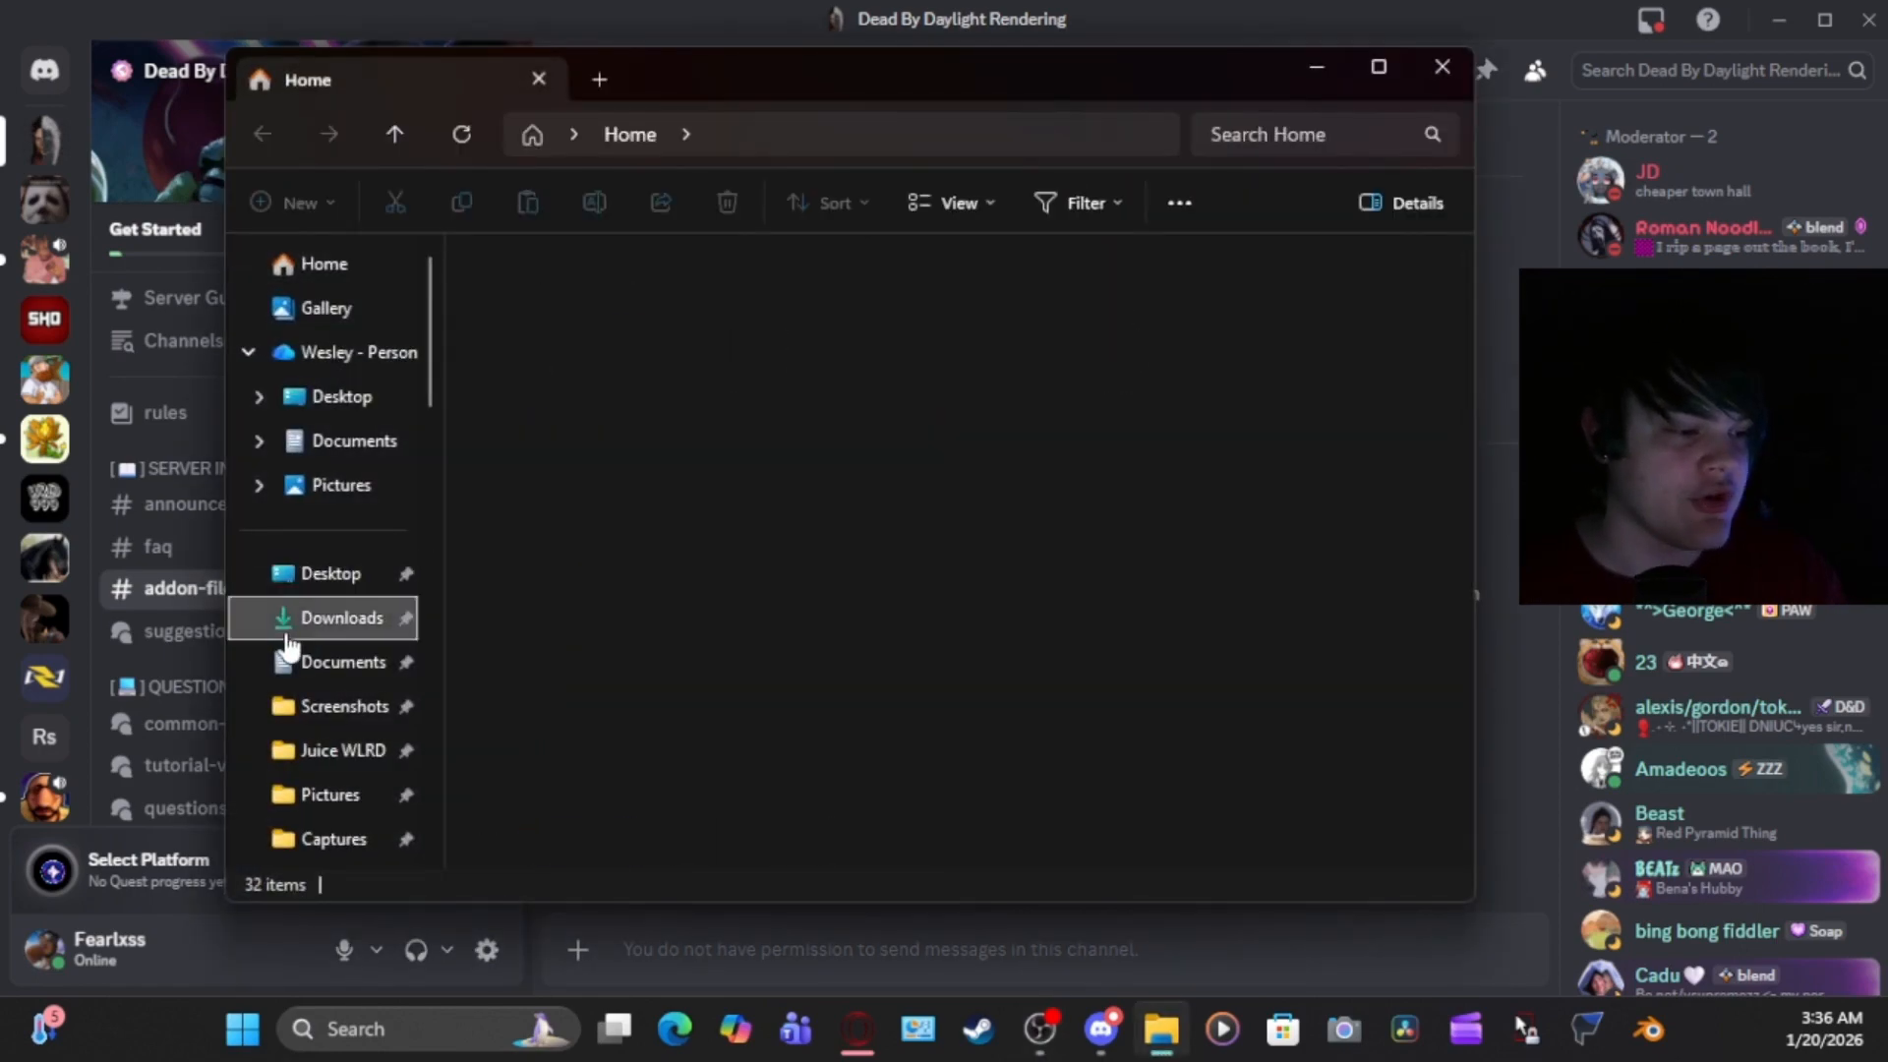
scroll(1023, 454, down, 10)
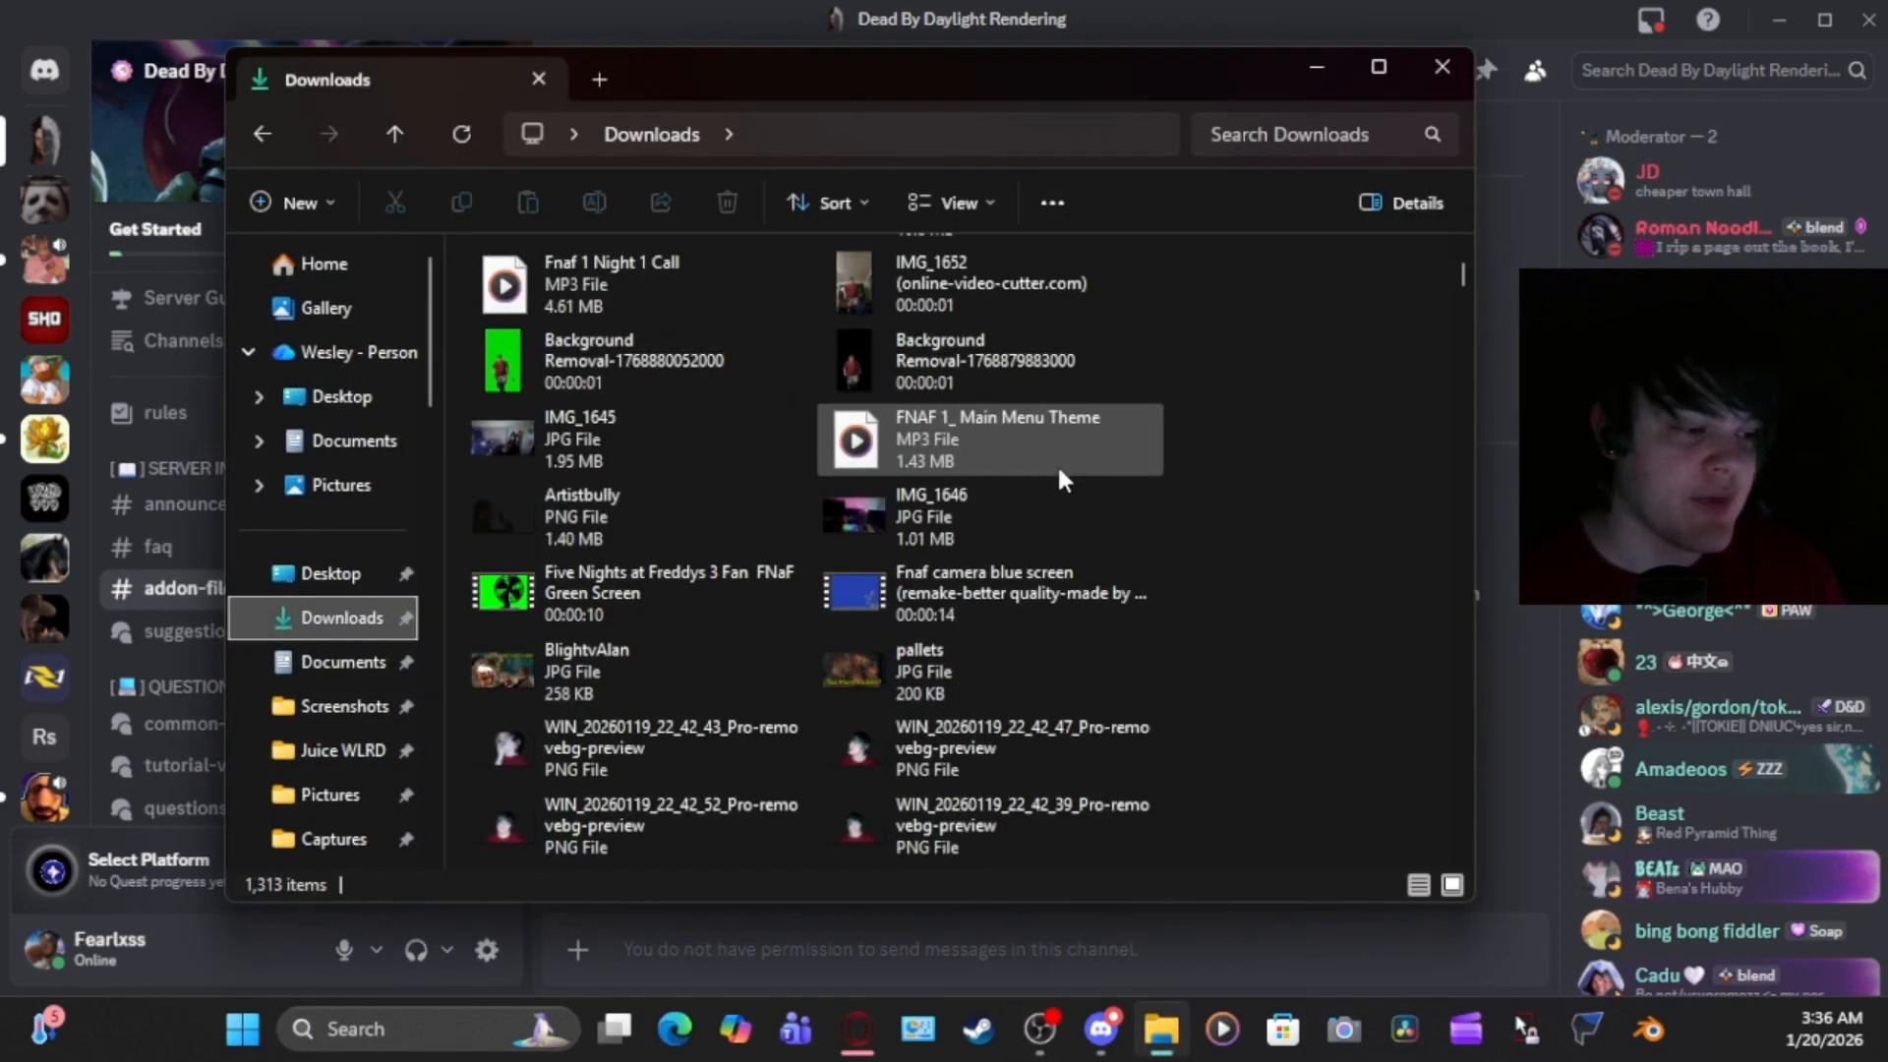
scroll(1249, 561, down, 3)
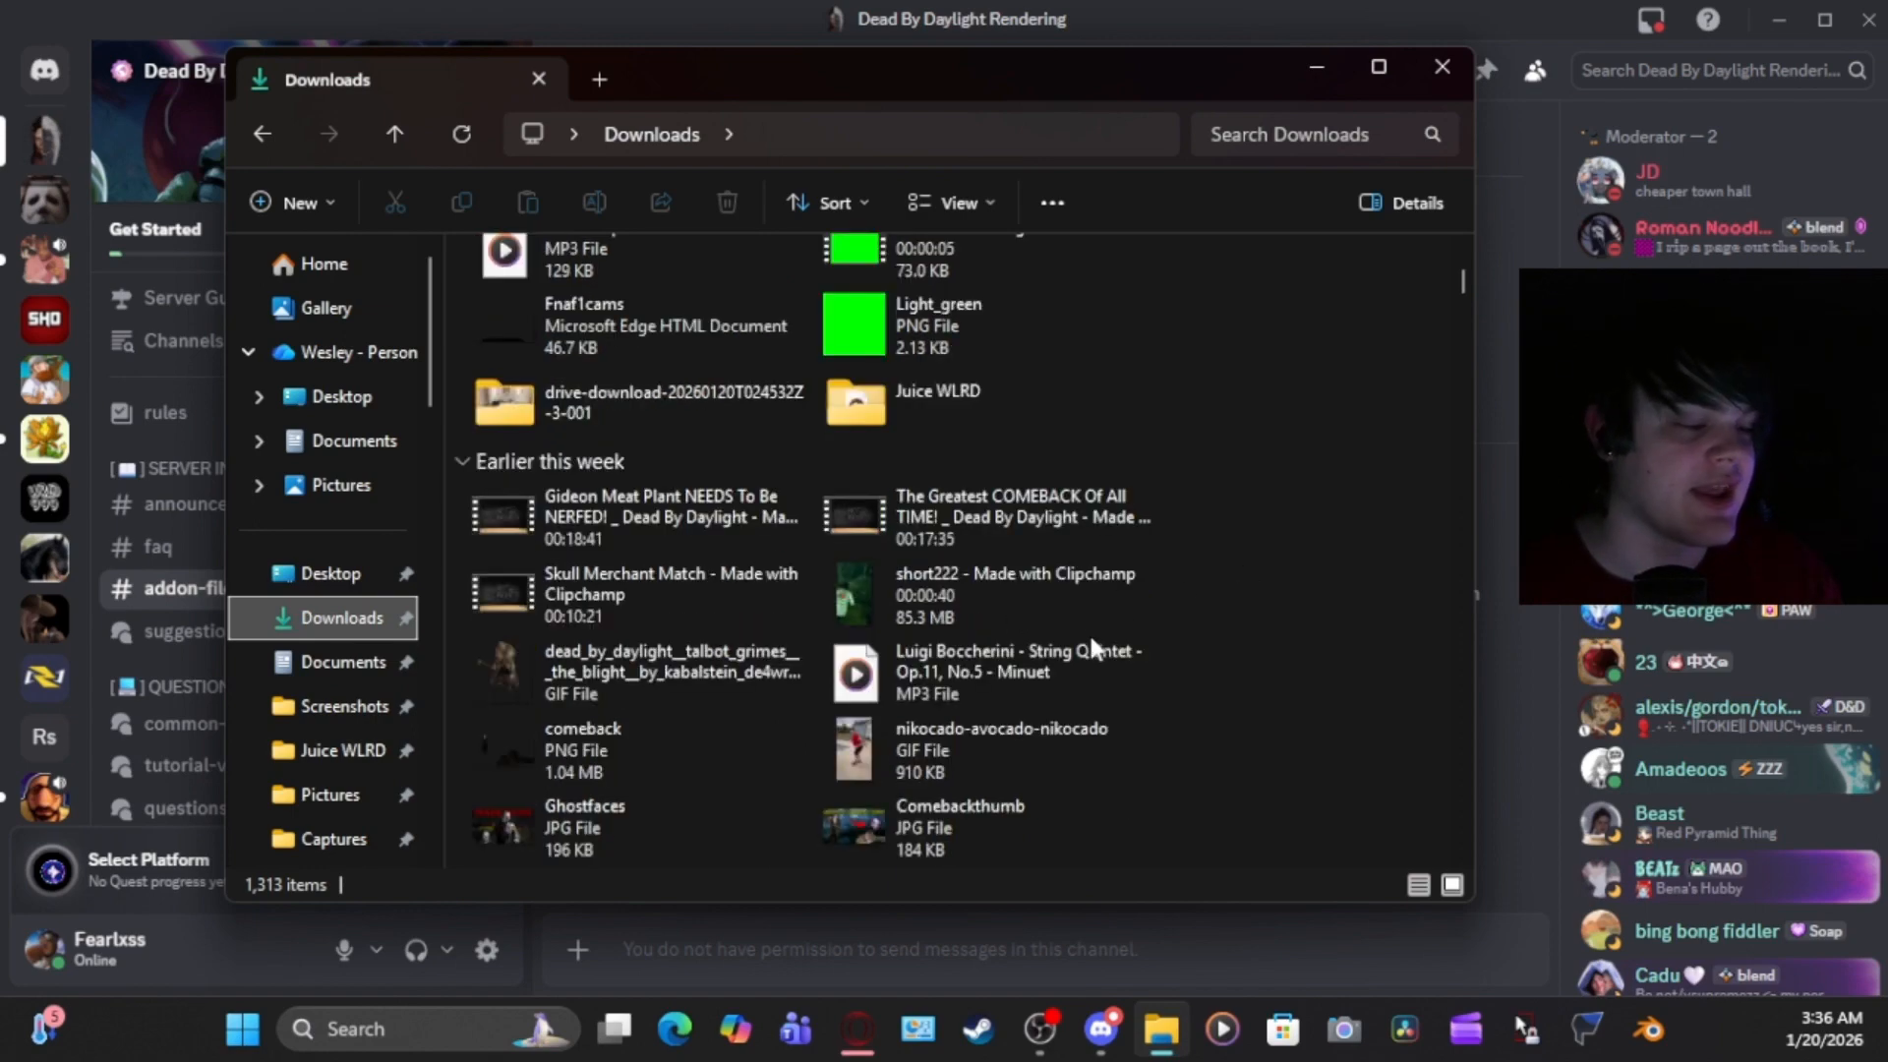
scroll(1090, 635, down, 8)
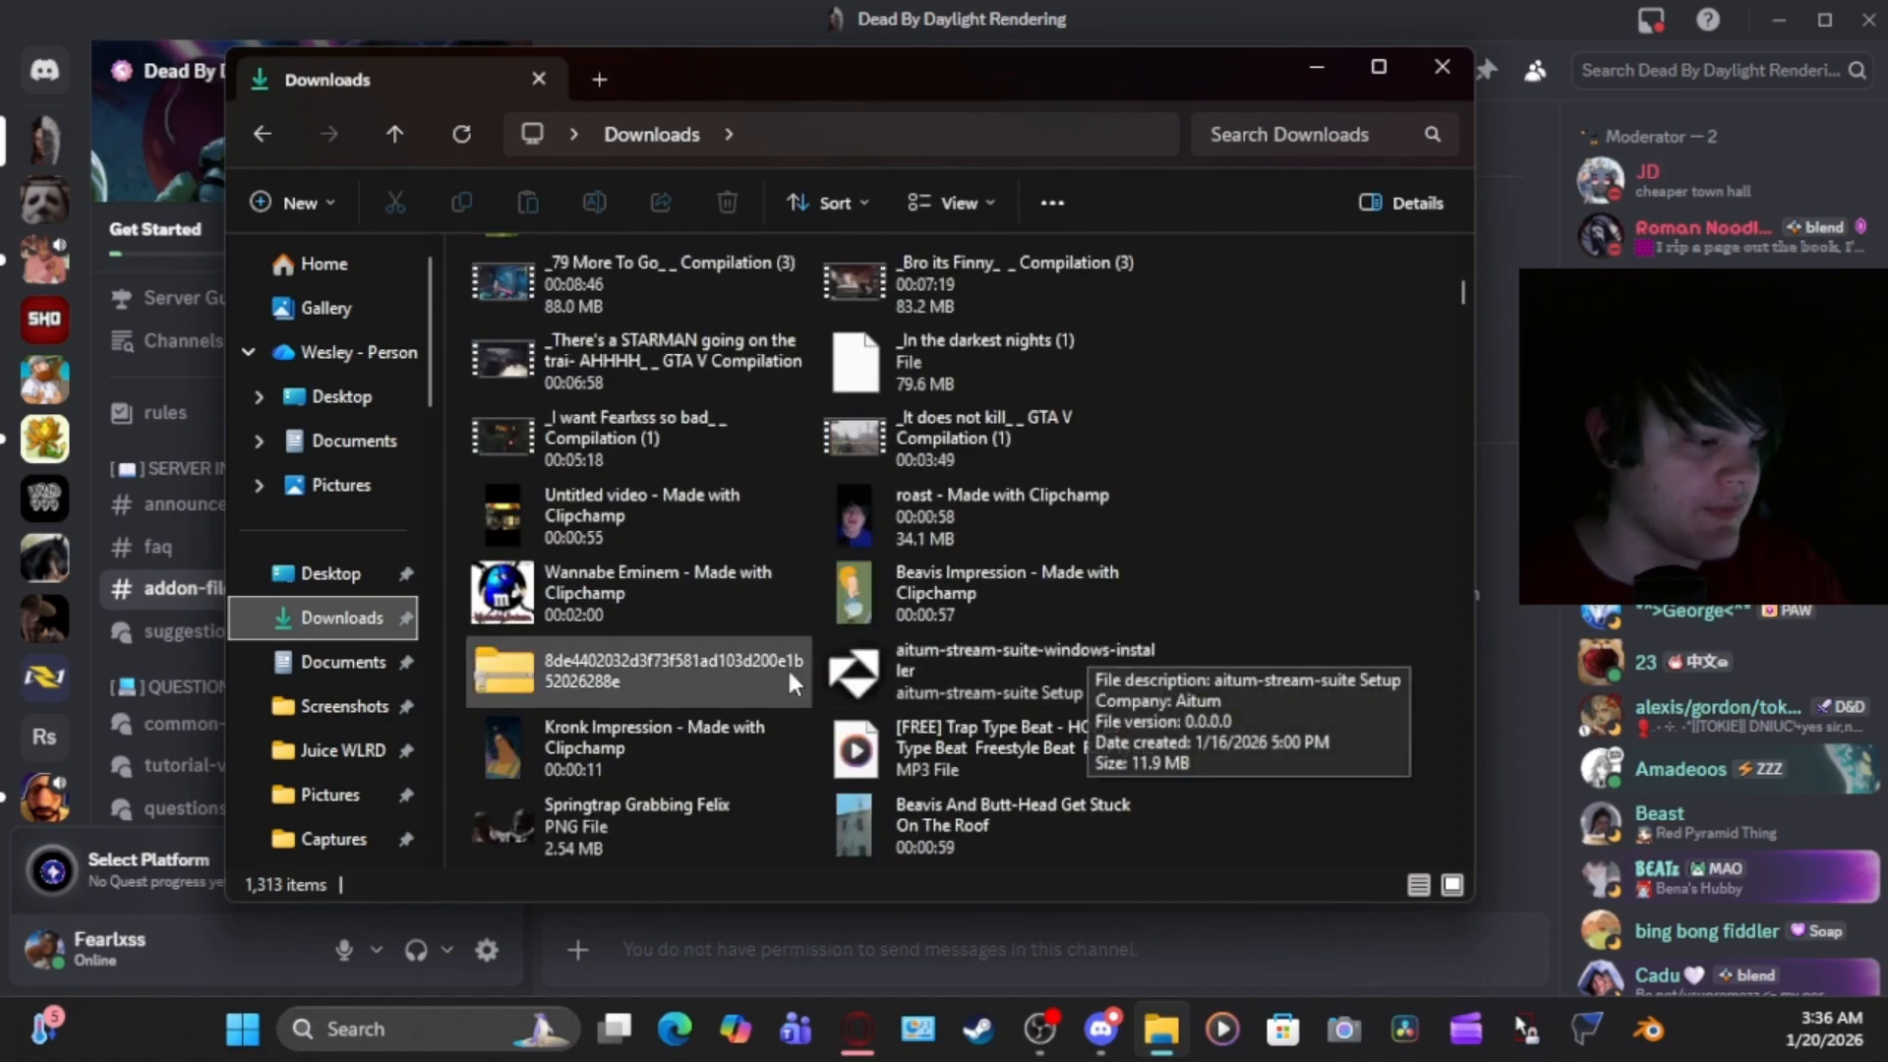
right_click(577, 653)
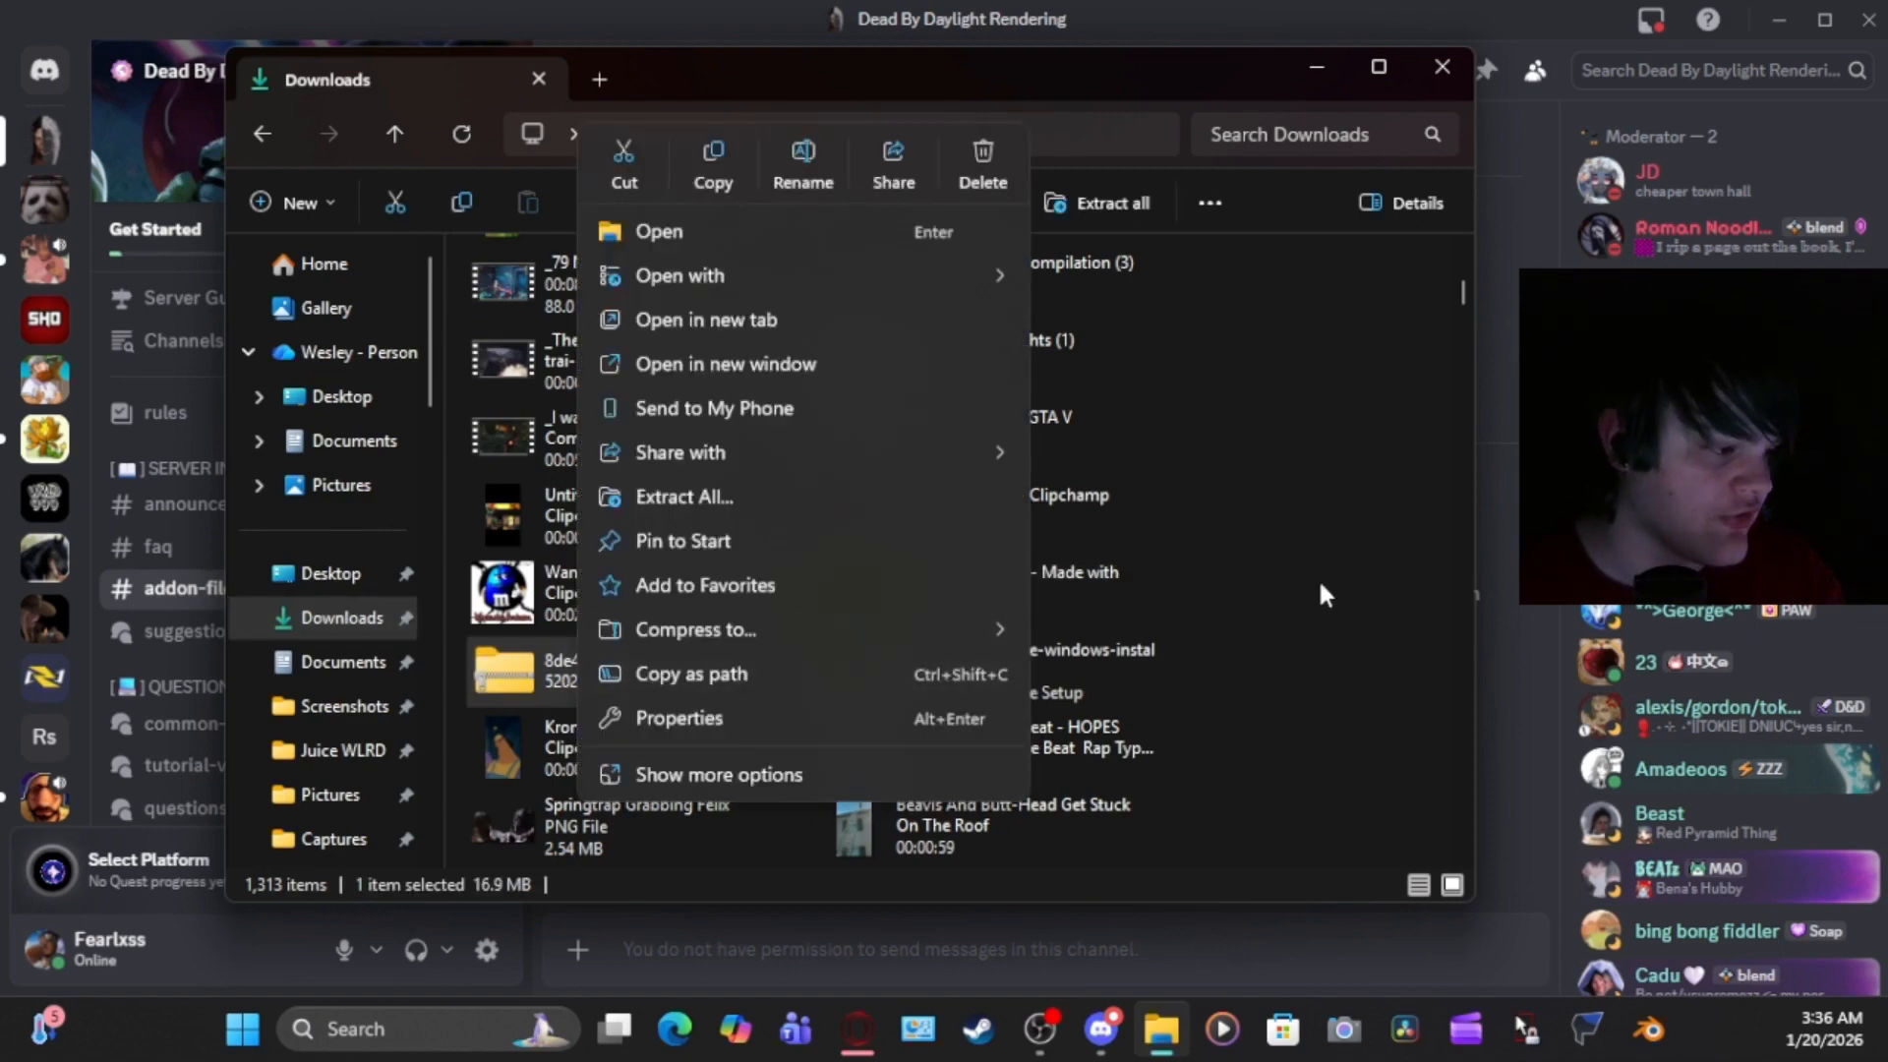
click(1325, 595)
Open the 8de4402032d3f73f581ad103d200e1b52026288e archive to view its contents, and close the File Explorer window
scroll(1151, 590, up, 5)
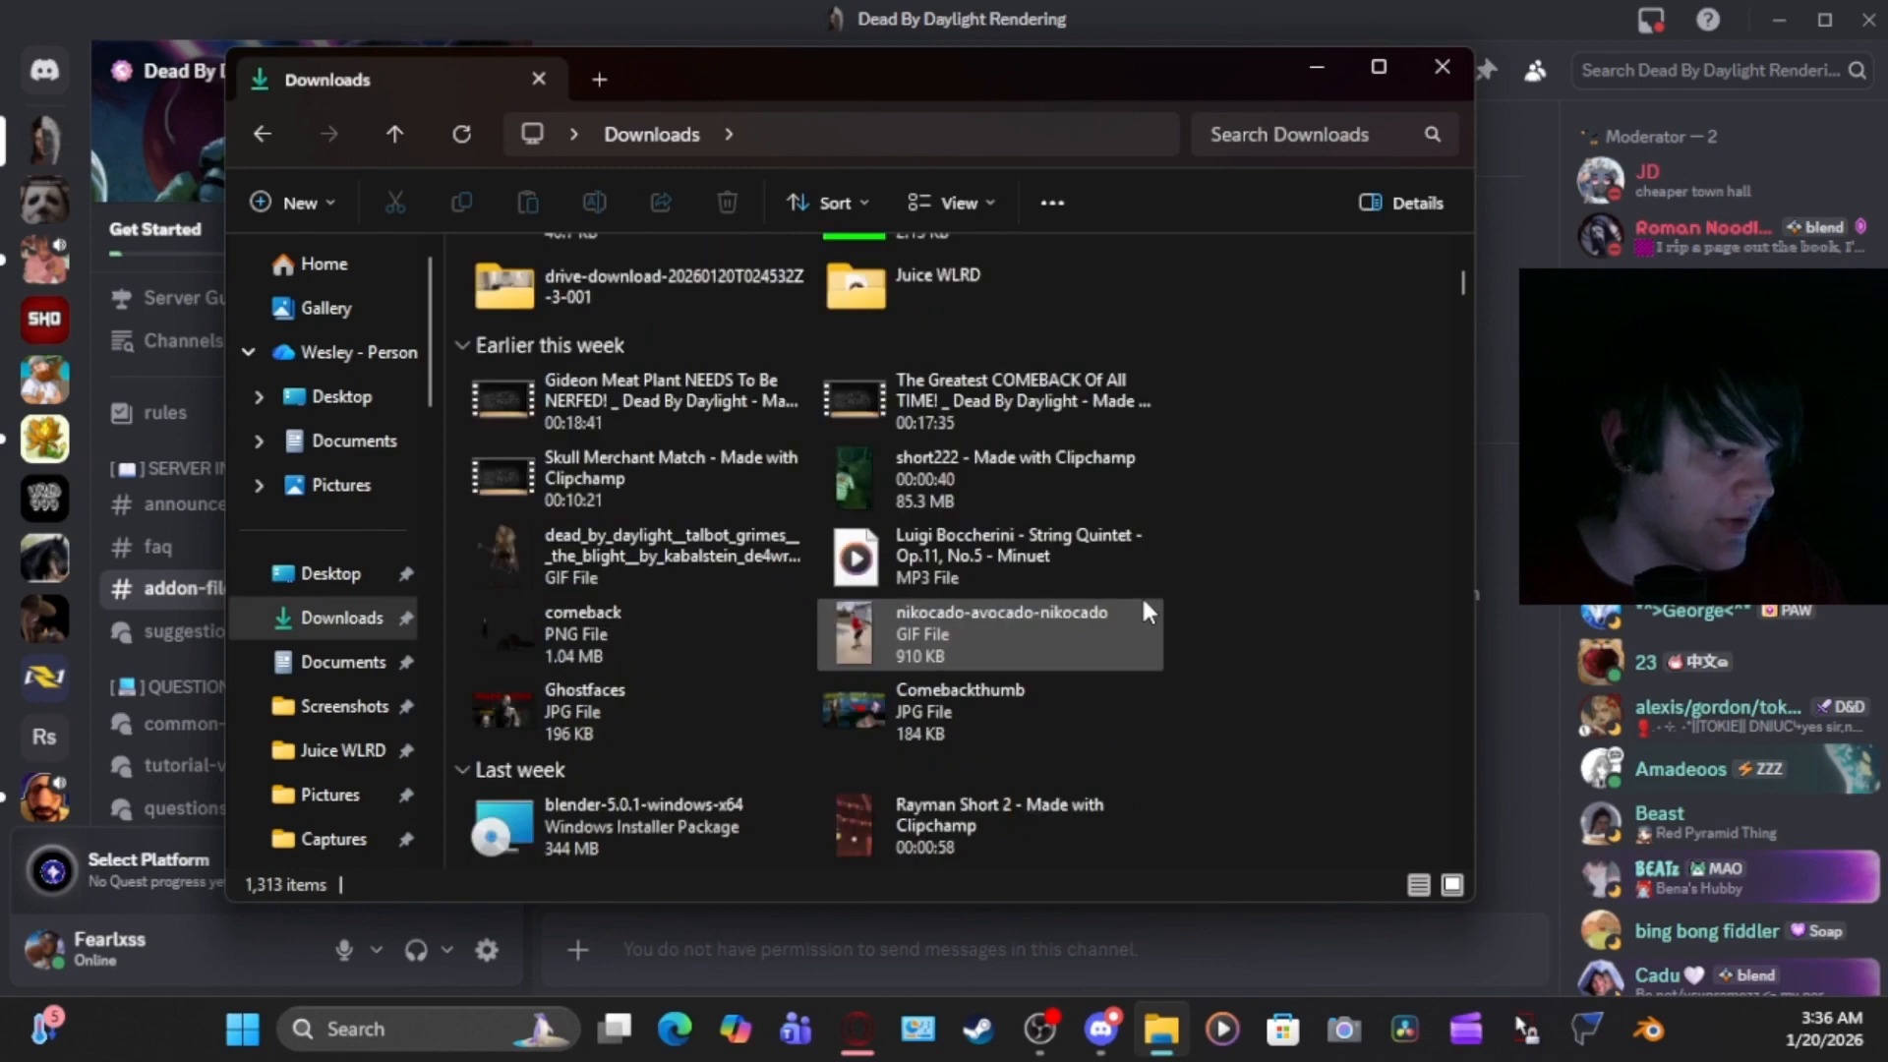
scroll(1136, 600, down, 10)
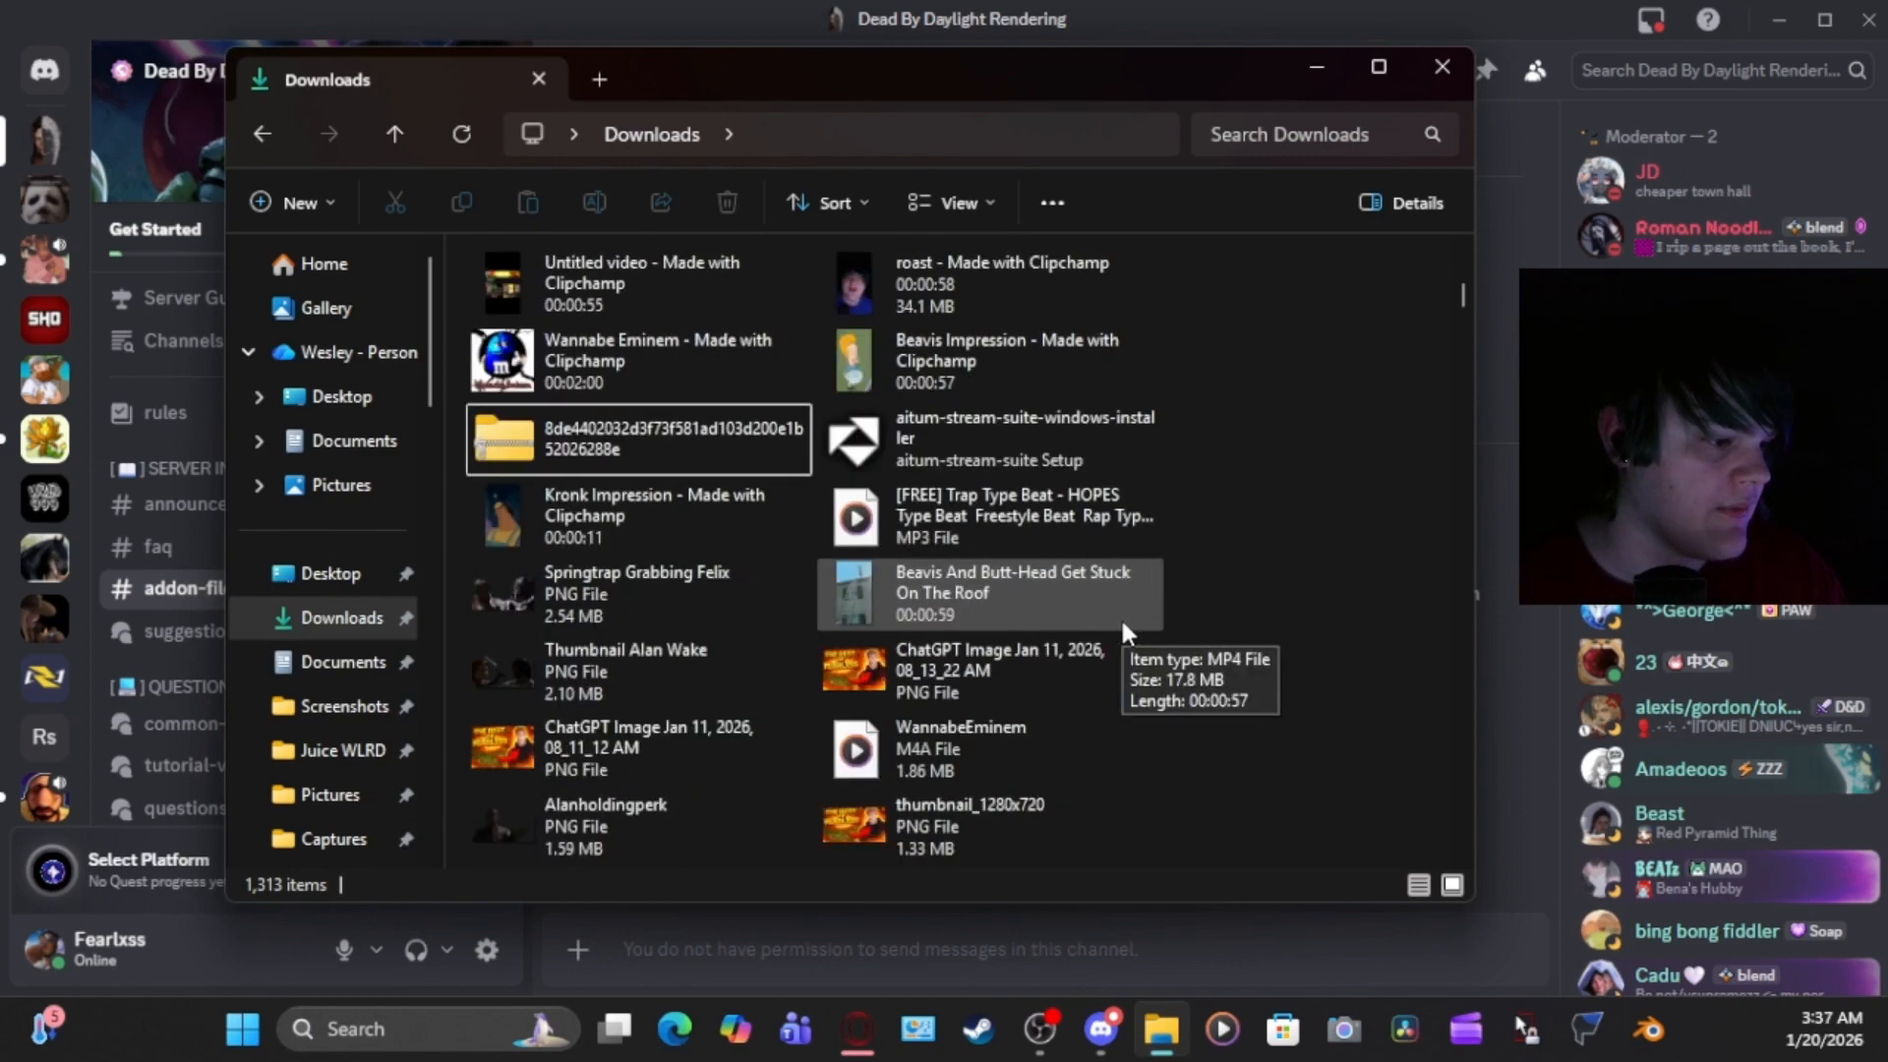
scroll(1099, 616, up, 3)
click(654, 658)
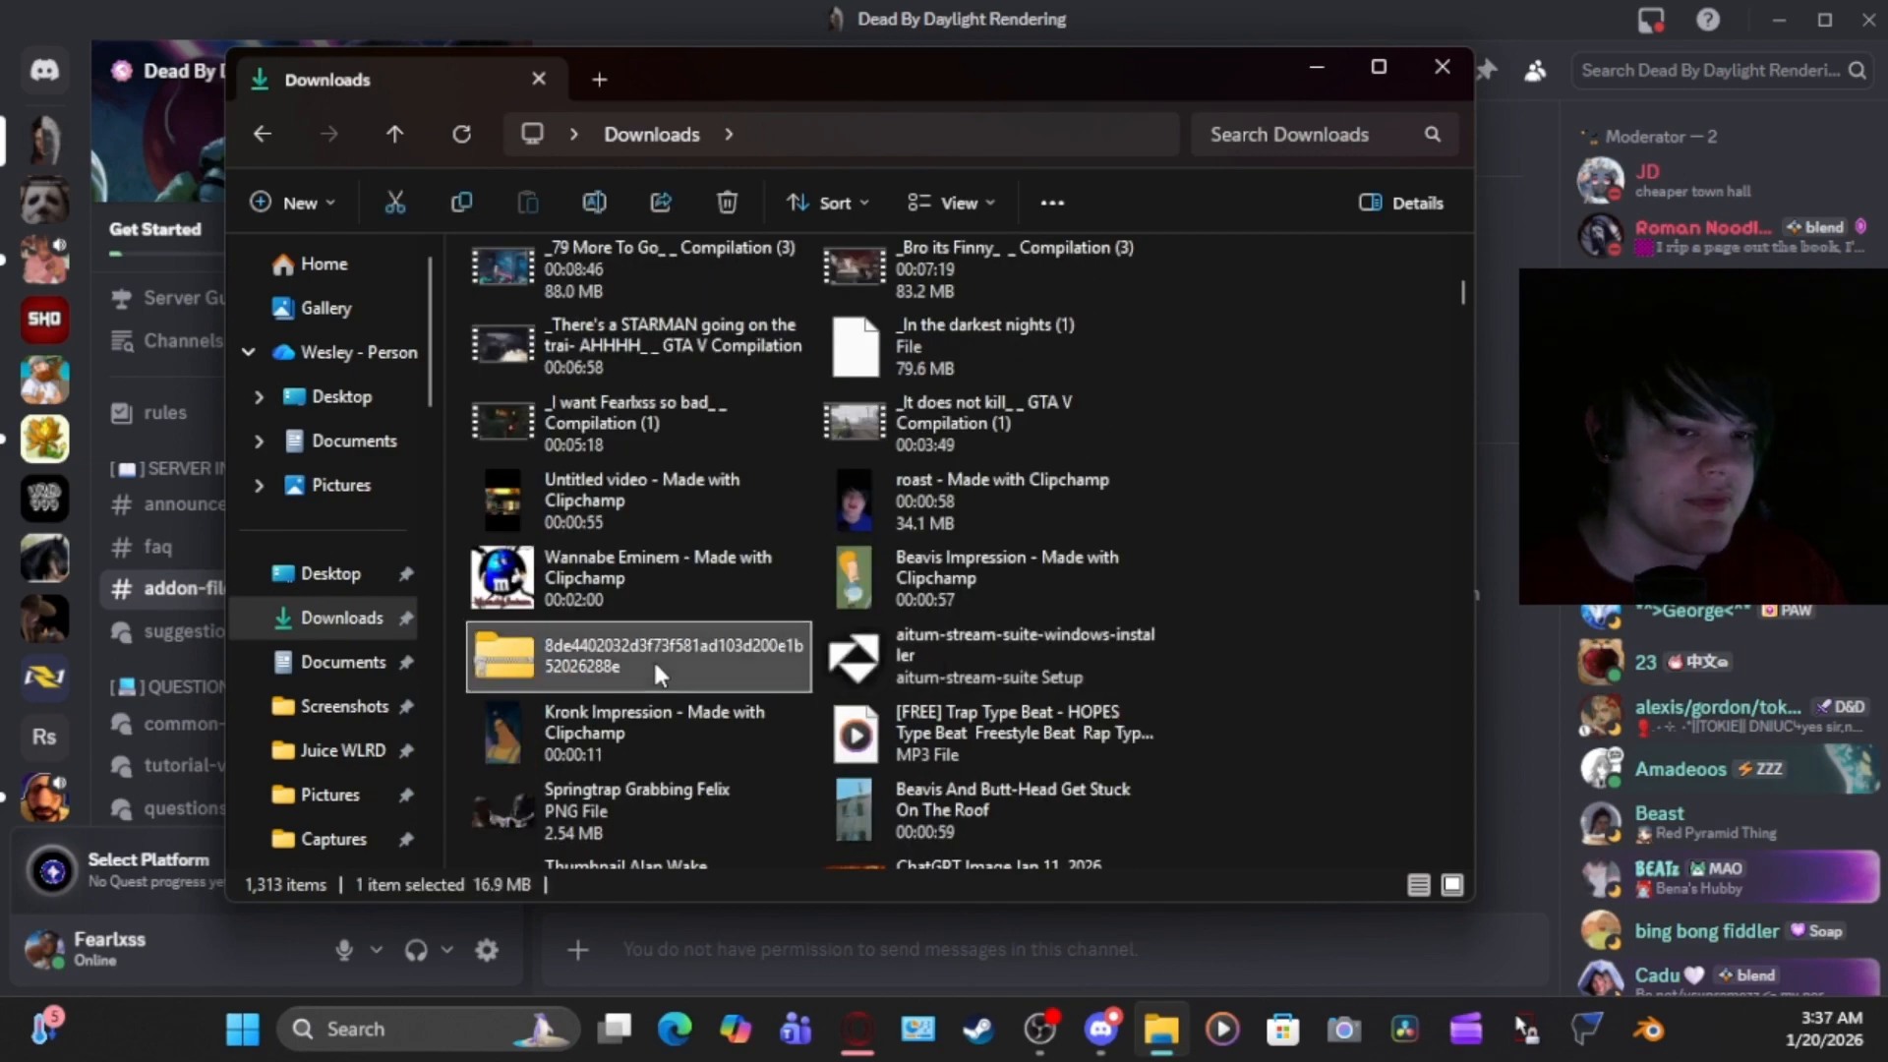
double_click(653, 658)
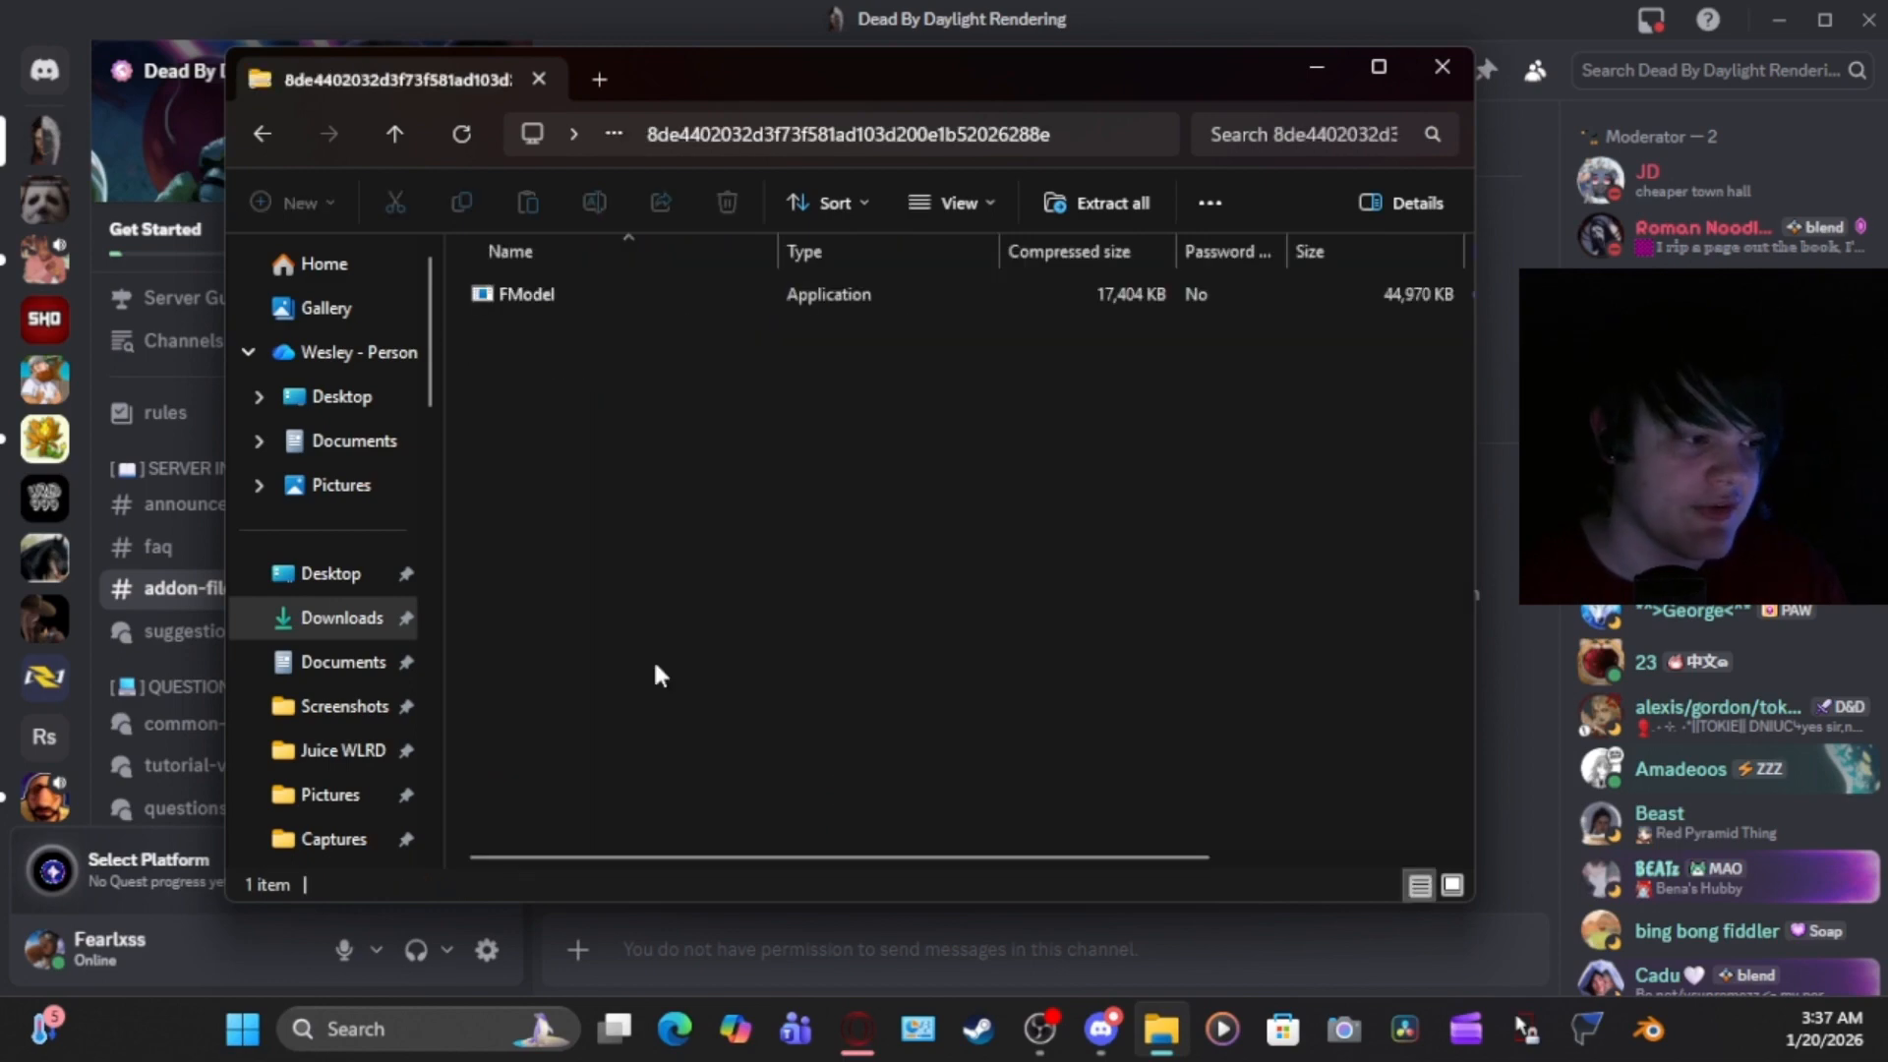
click(1436, 69)
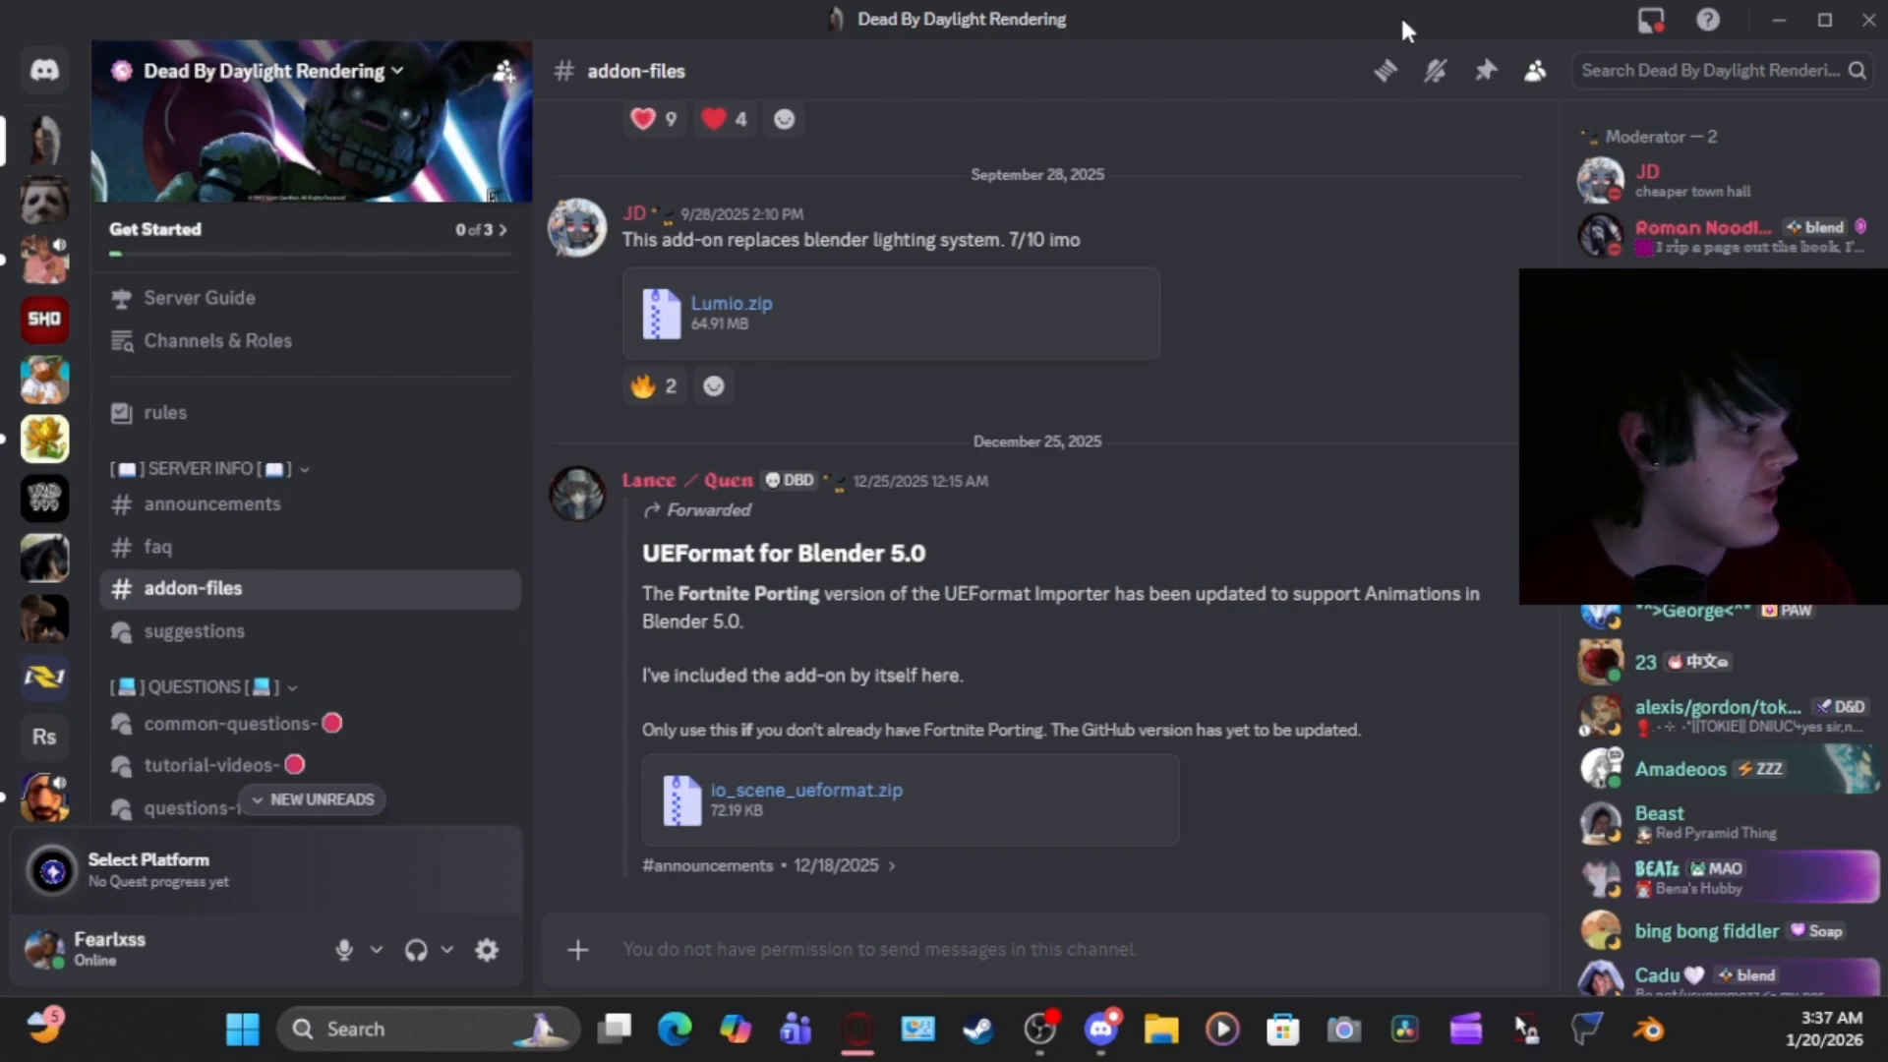
Create a new desktop folder named 1Blend, moving the Discord window out of the way and back again
drag(1401, 14, 1051, 757)
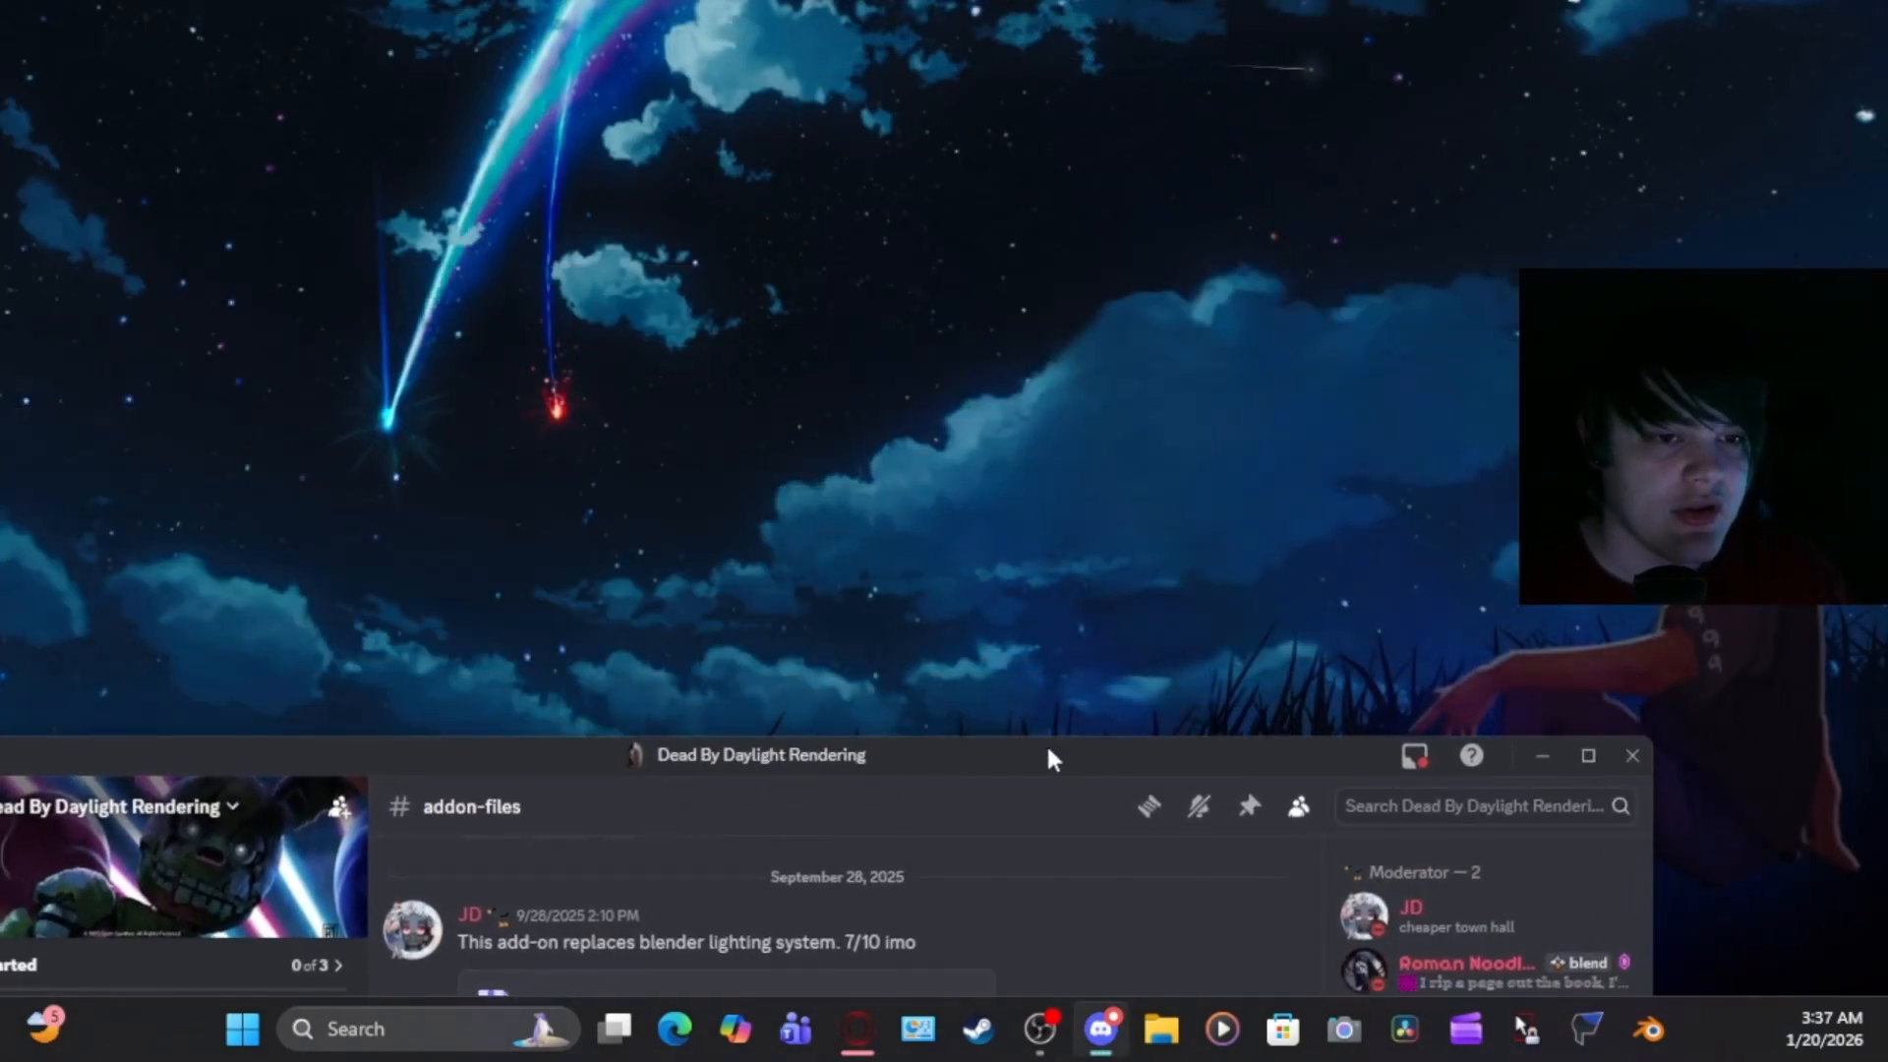
right_click(476, 328)
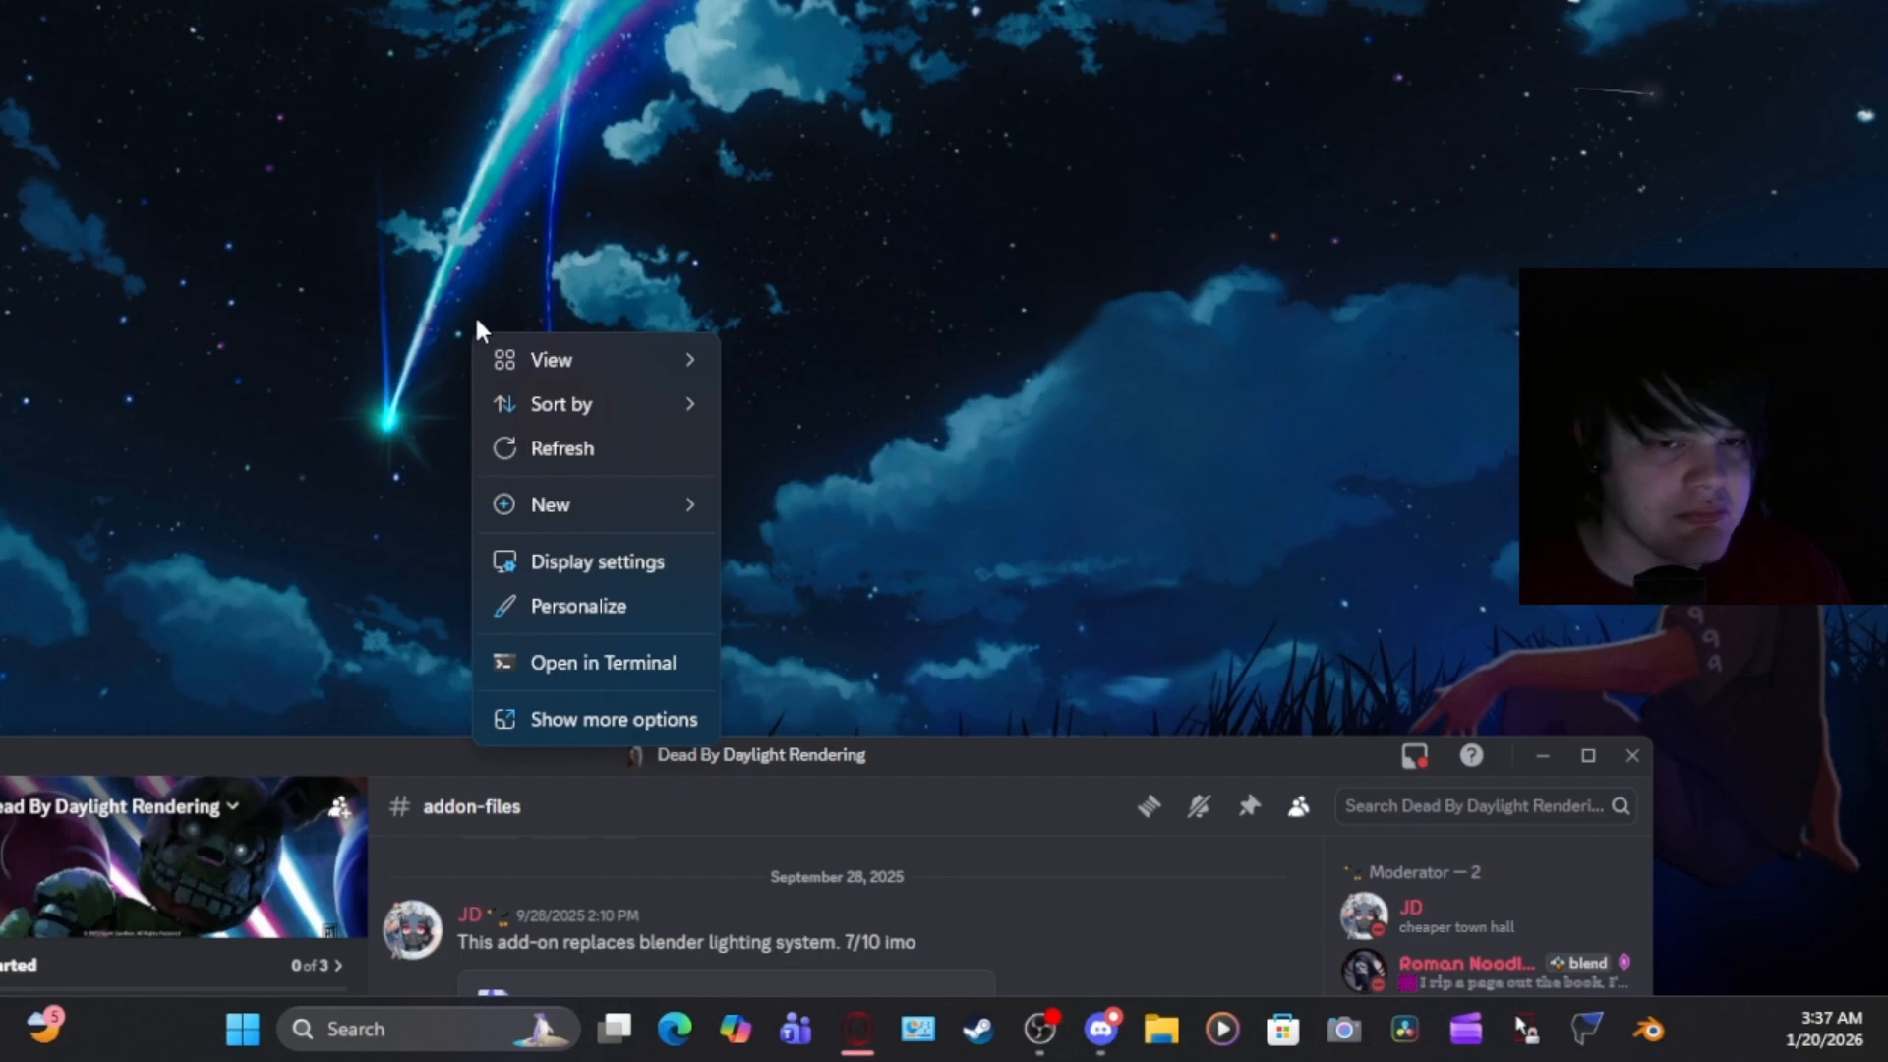
mouse_move(560, 505)
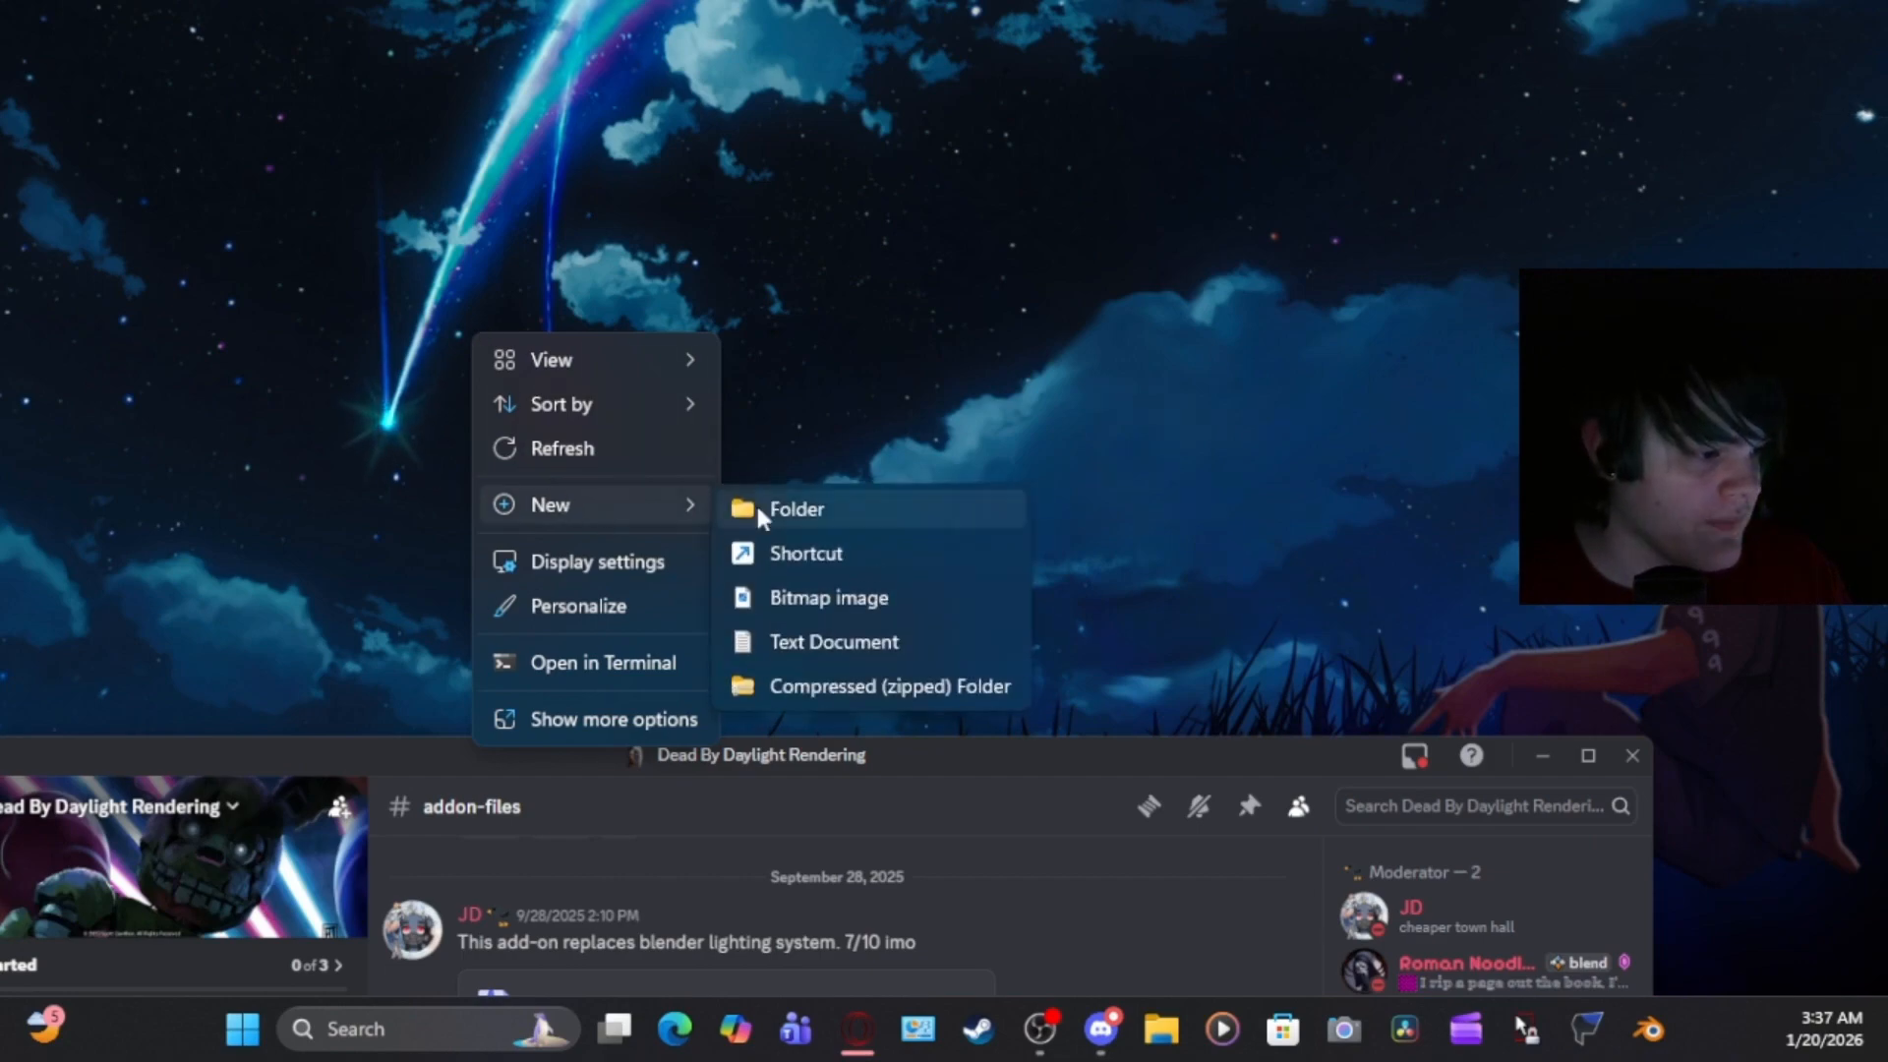
click(787, 512)
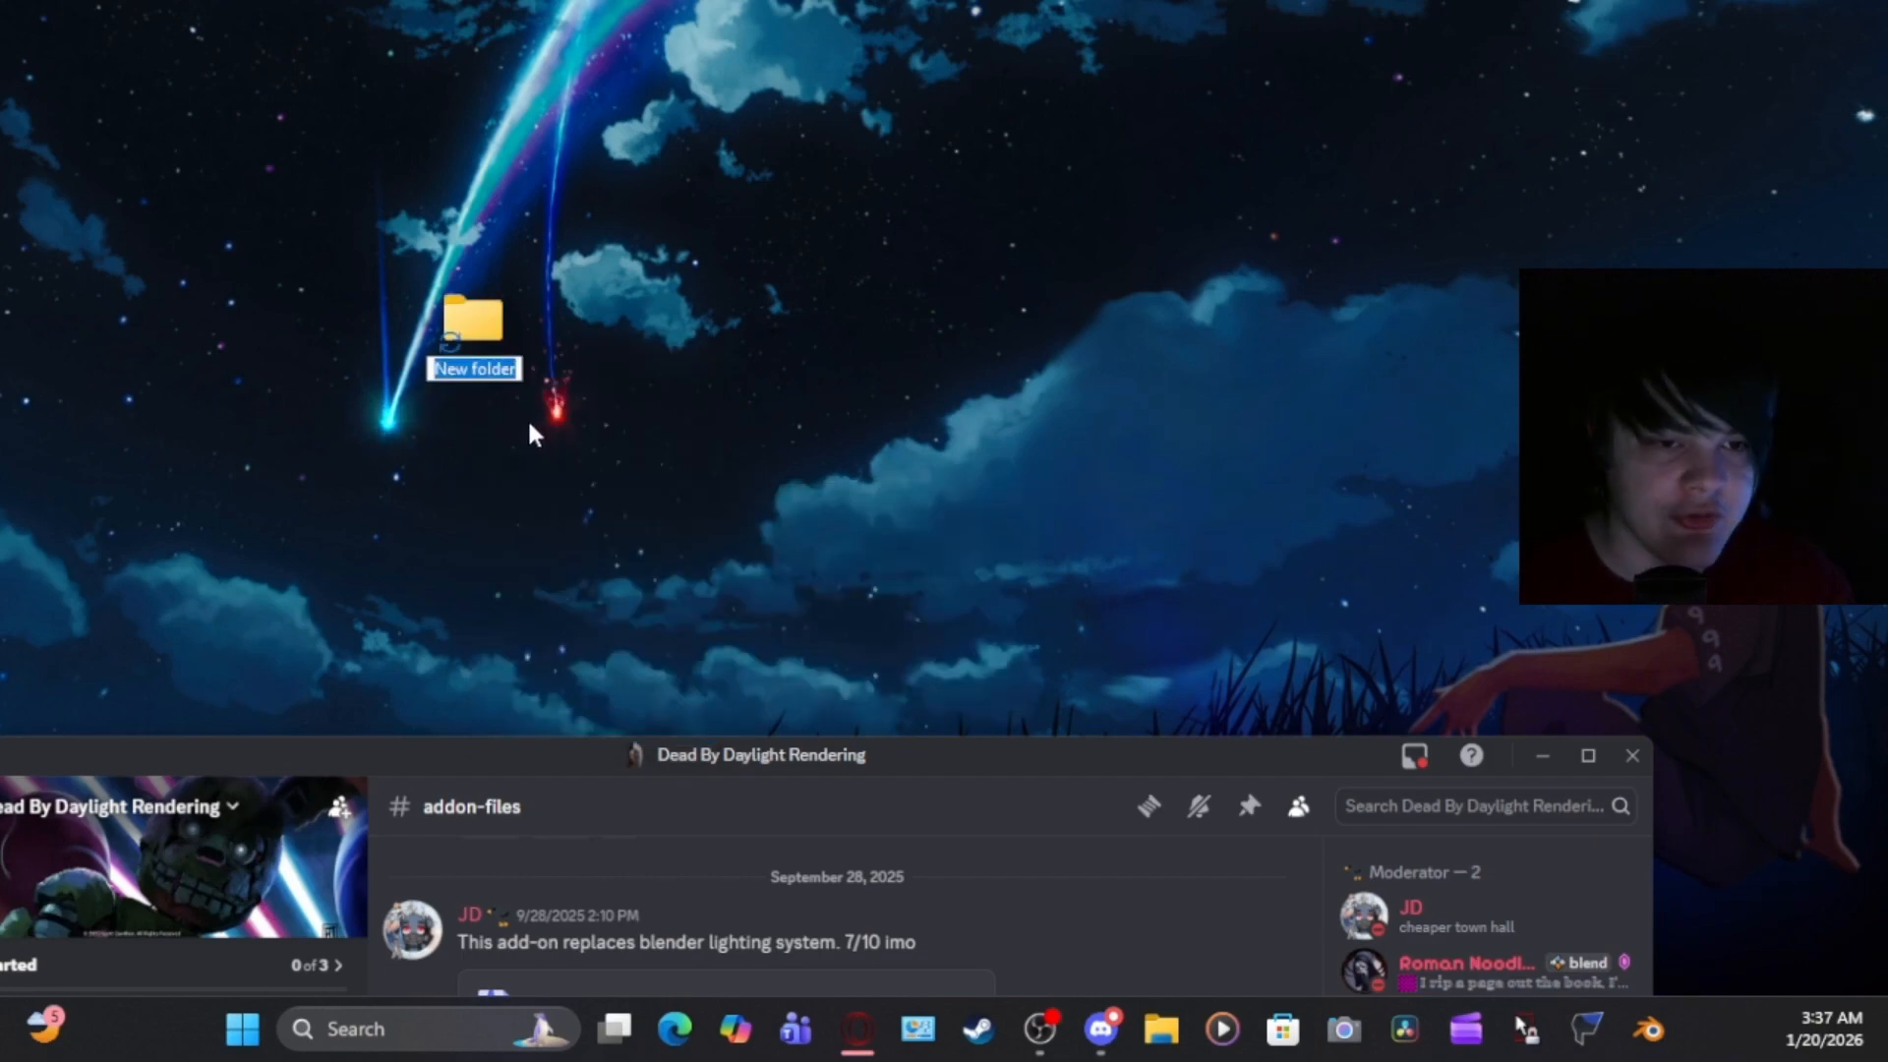
text(1)
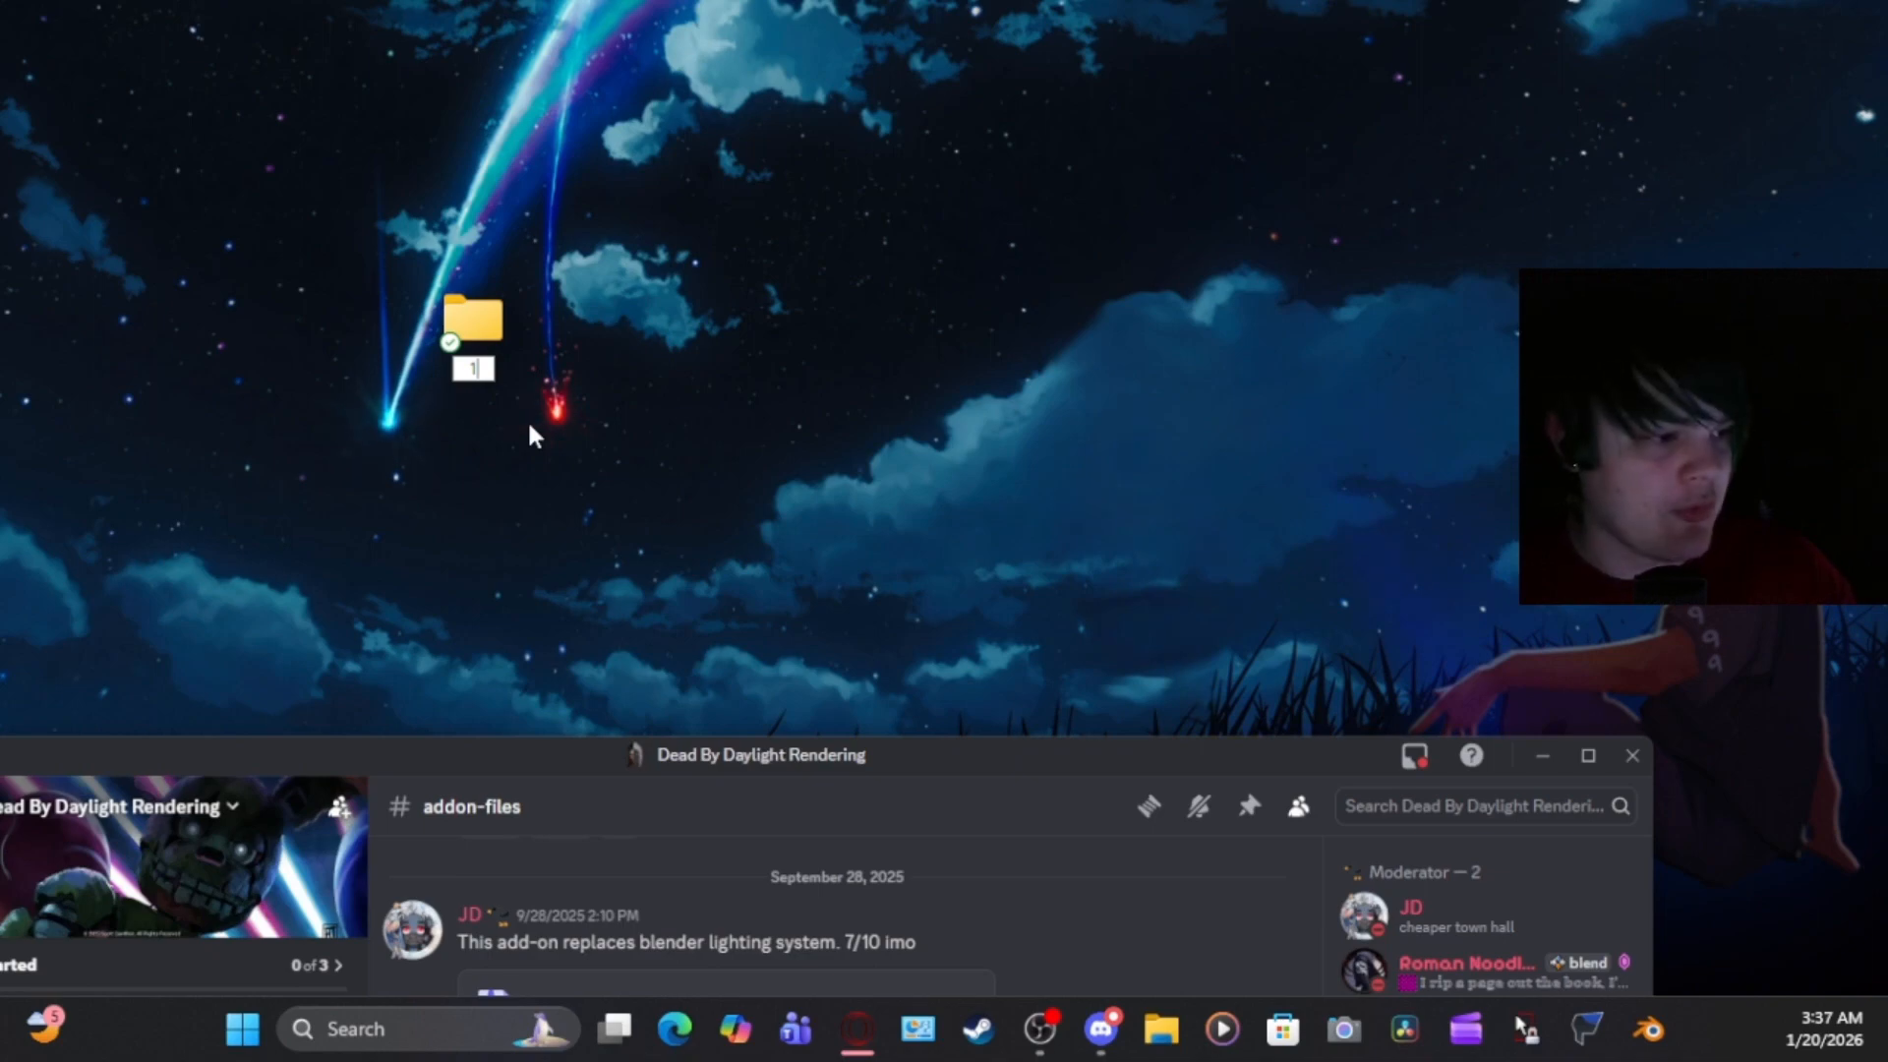
text(Blend)
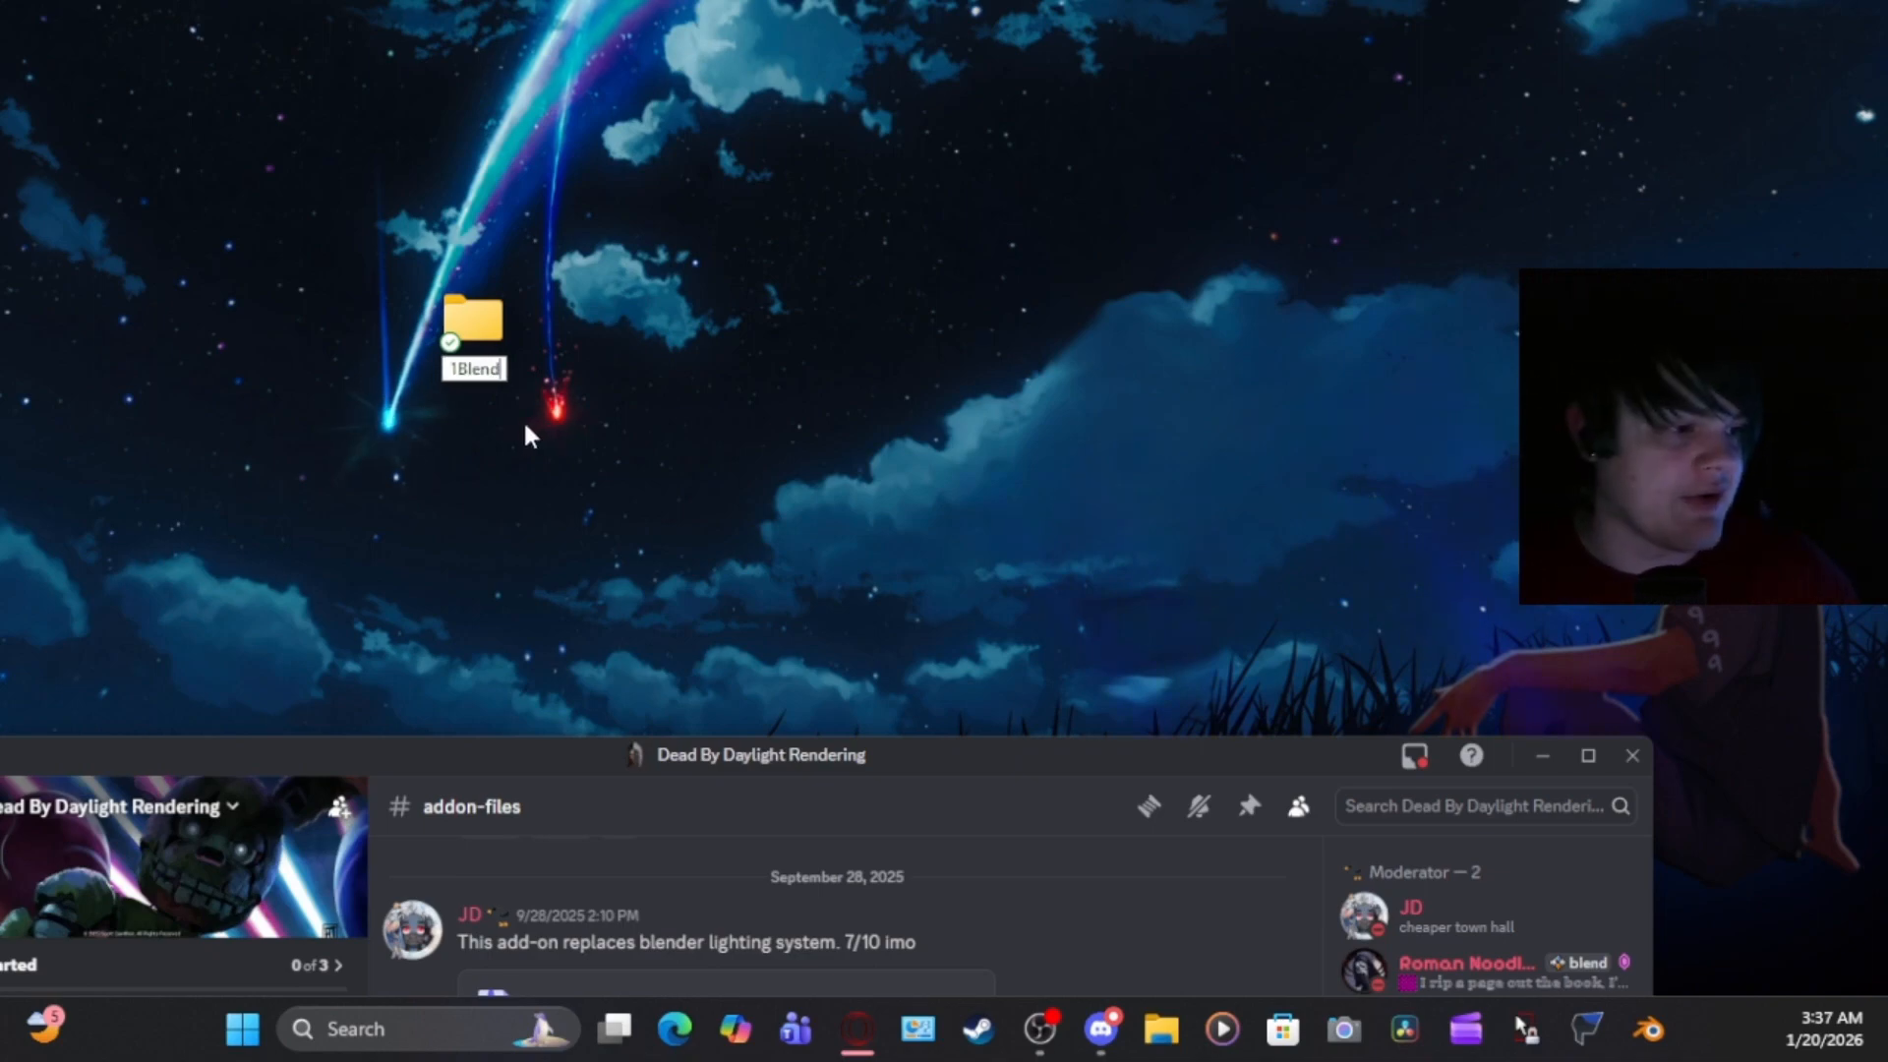
key(Return)
drag(938, 742, 1219, 123)
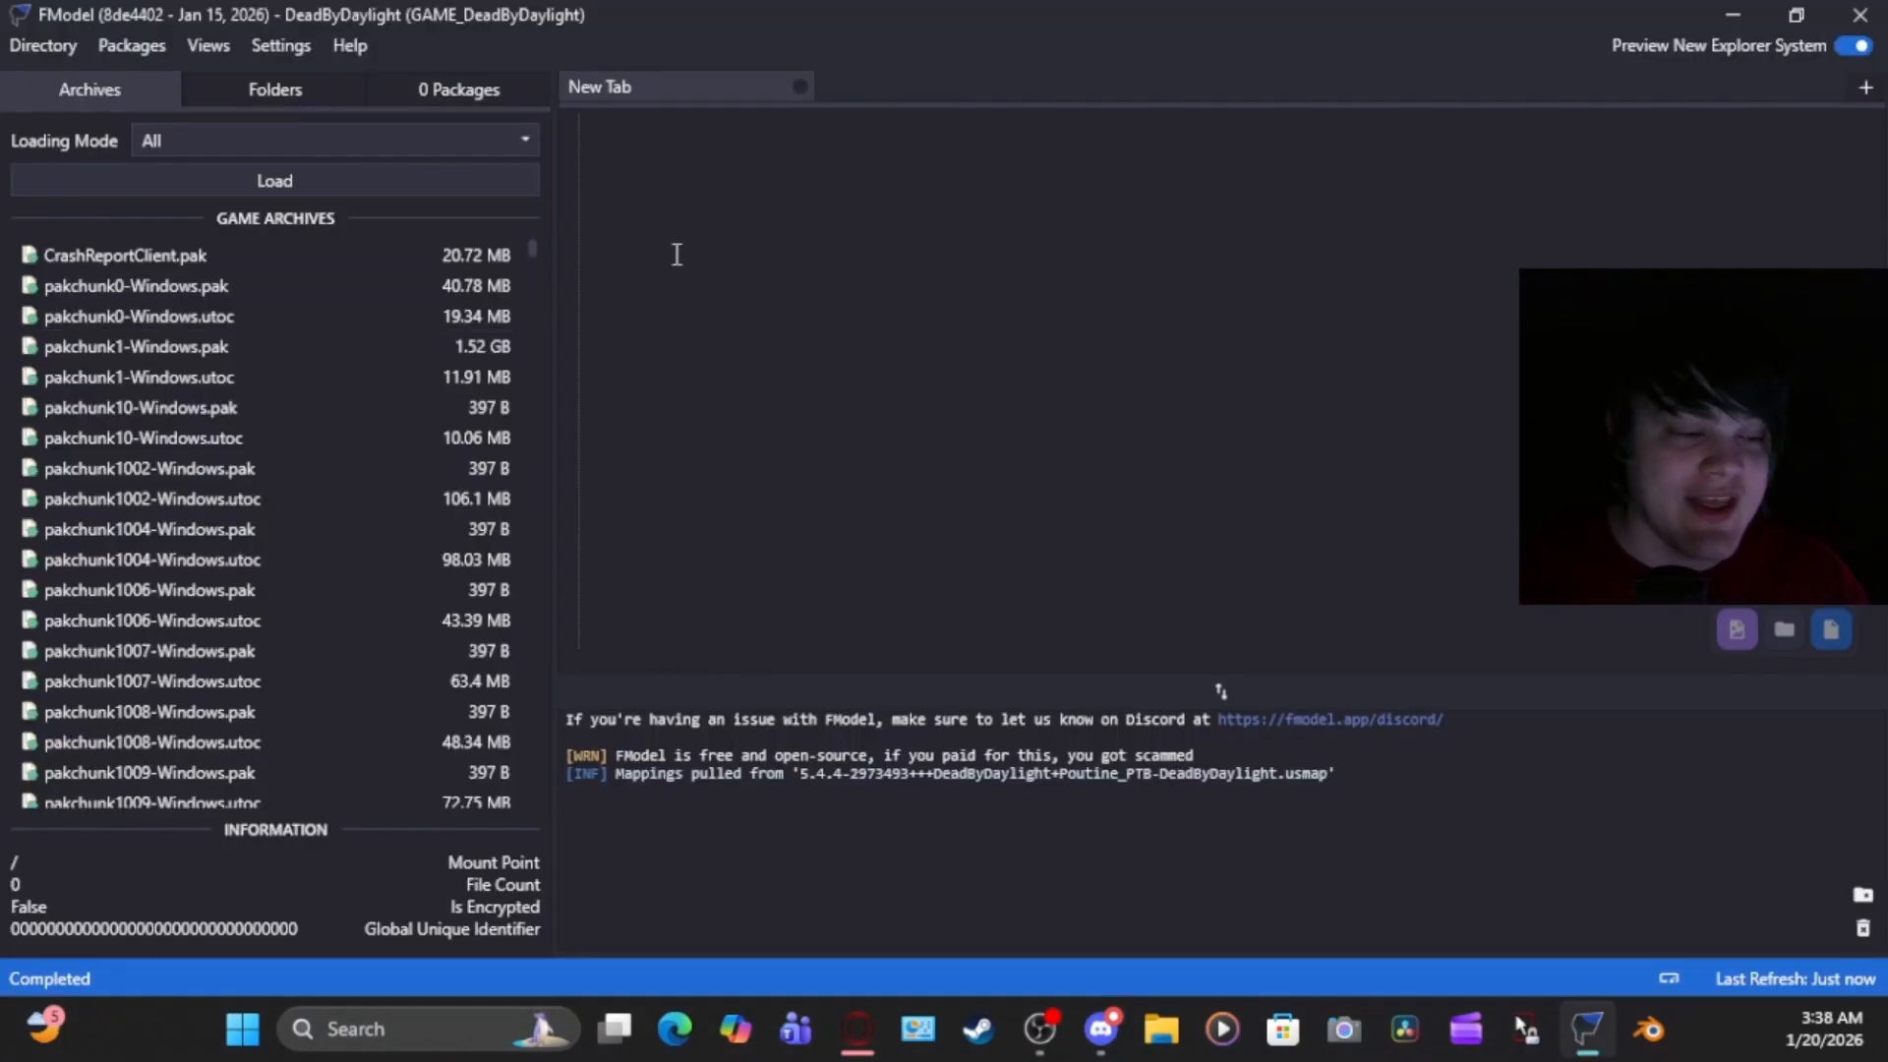
Review FModel's directory selection and accept Dead by Daylight with UE version GAME_DeadByDaylight and its Steam installation directory
click(48, 44)
click(63, 80)
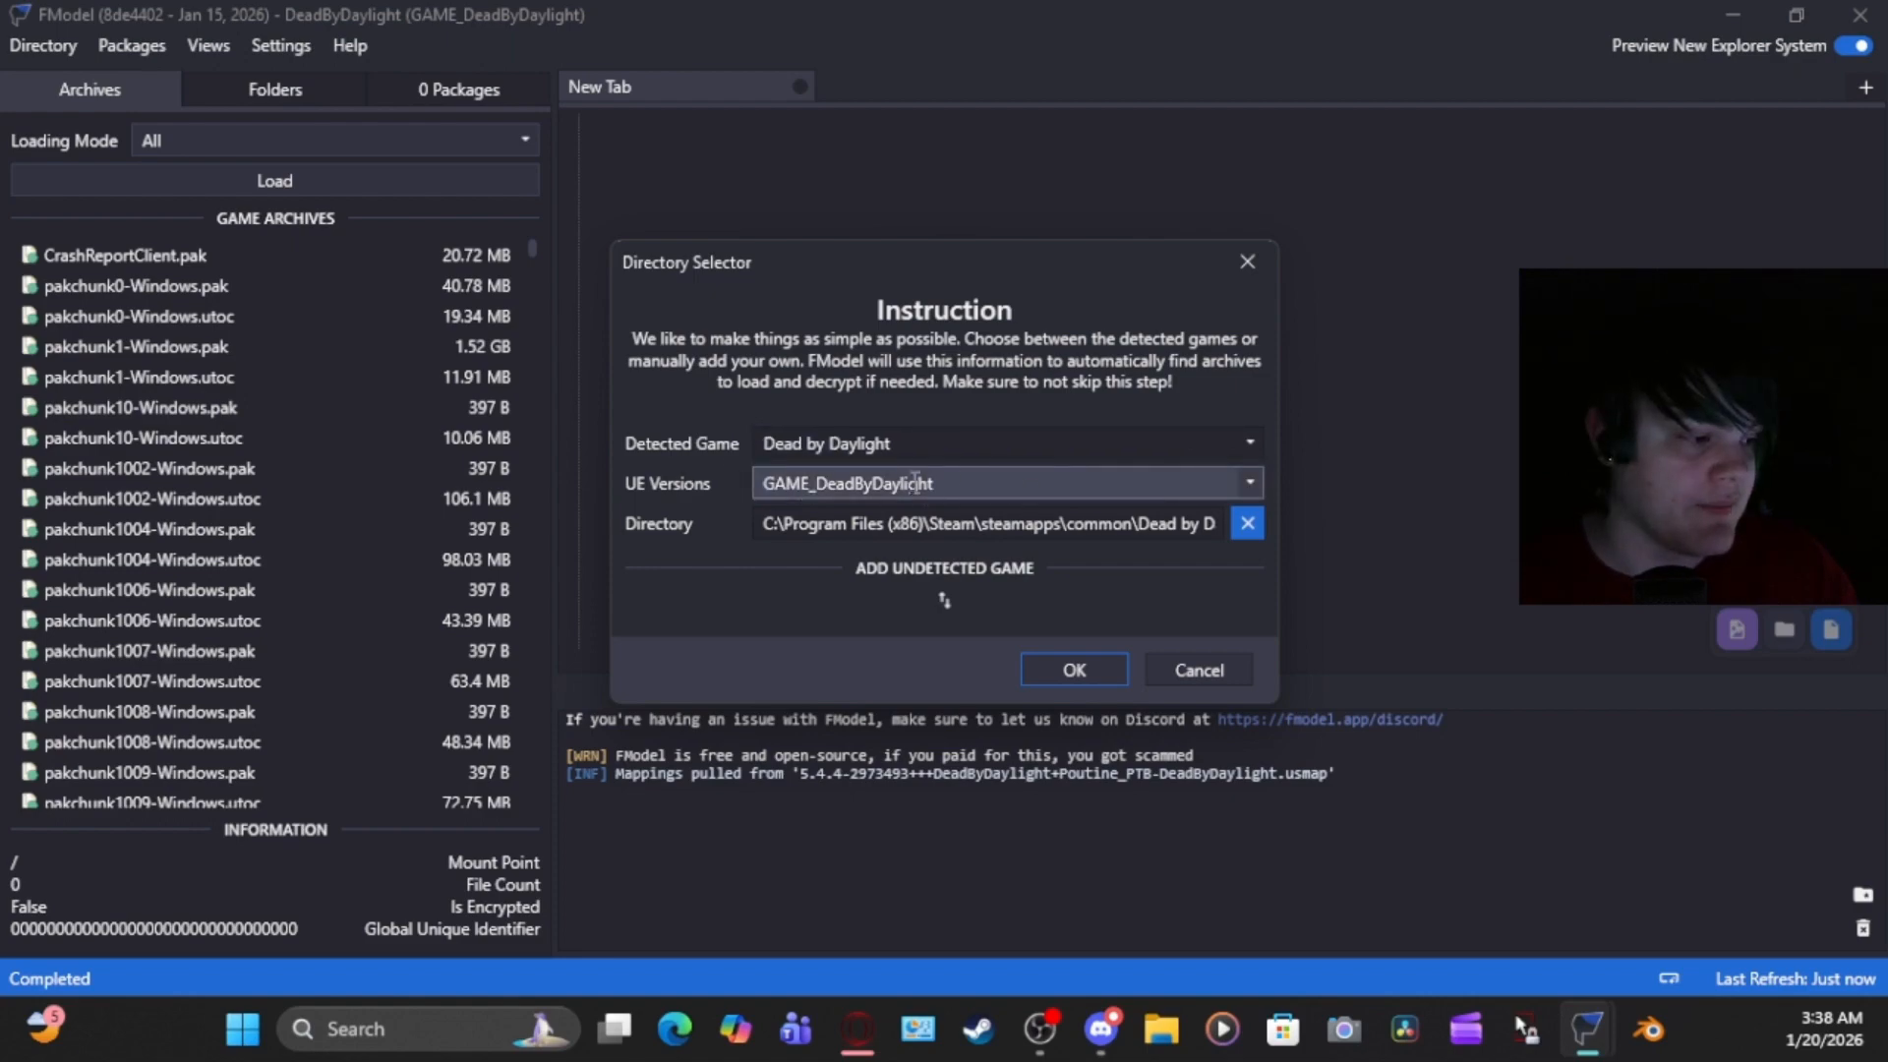
click(1005, 523)
key(End)
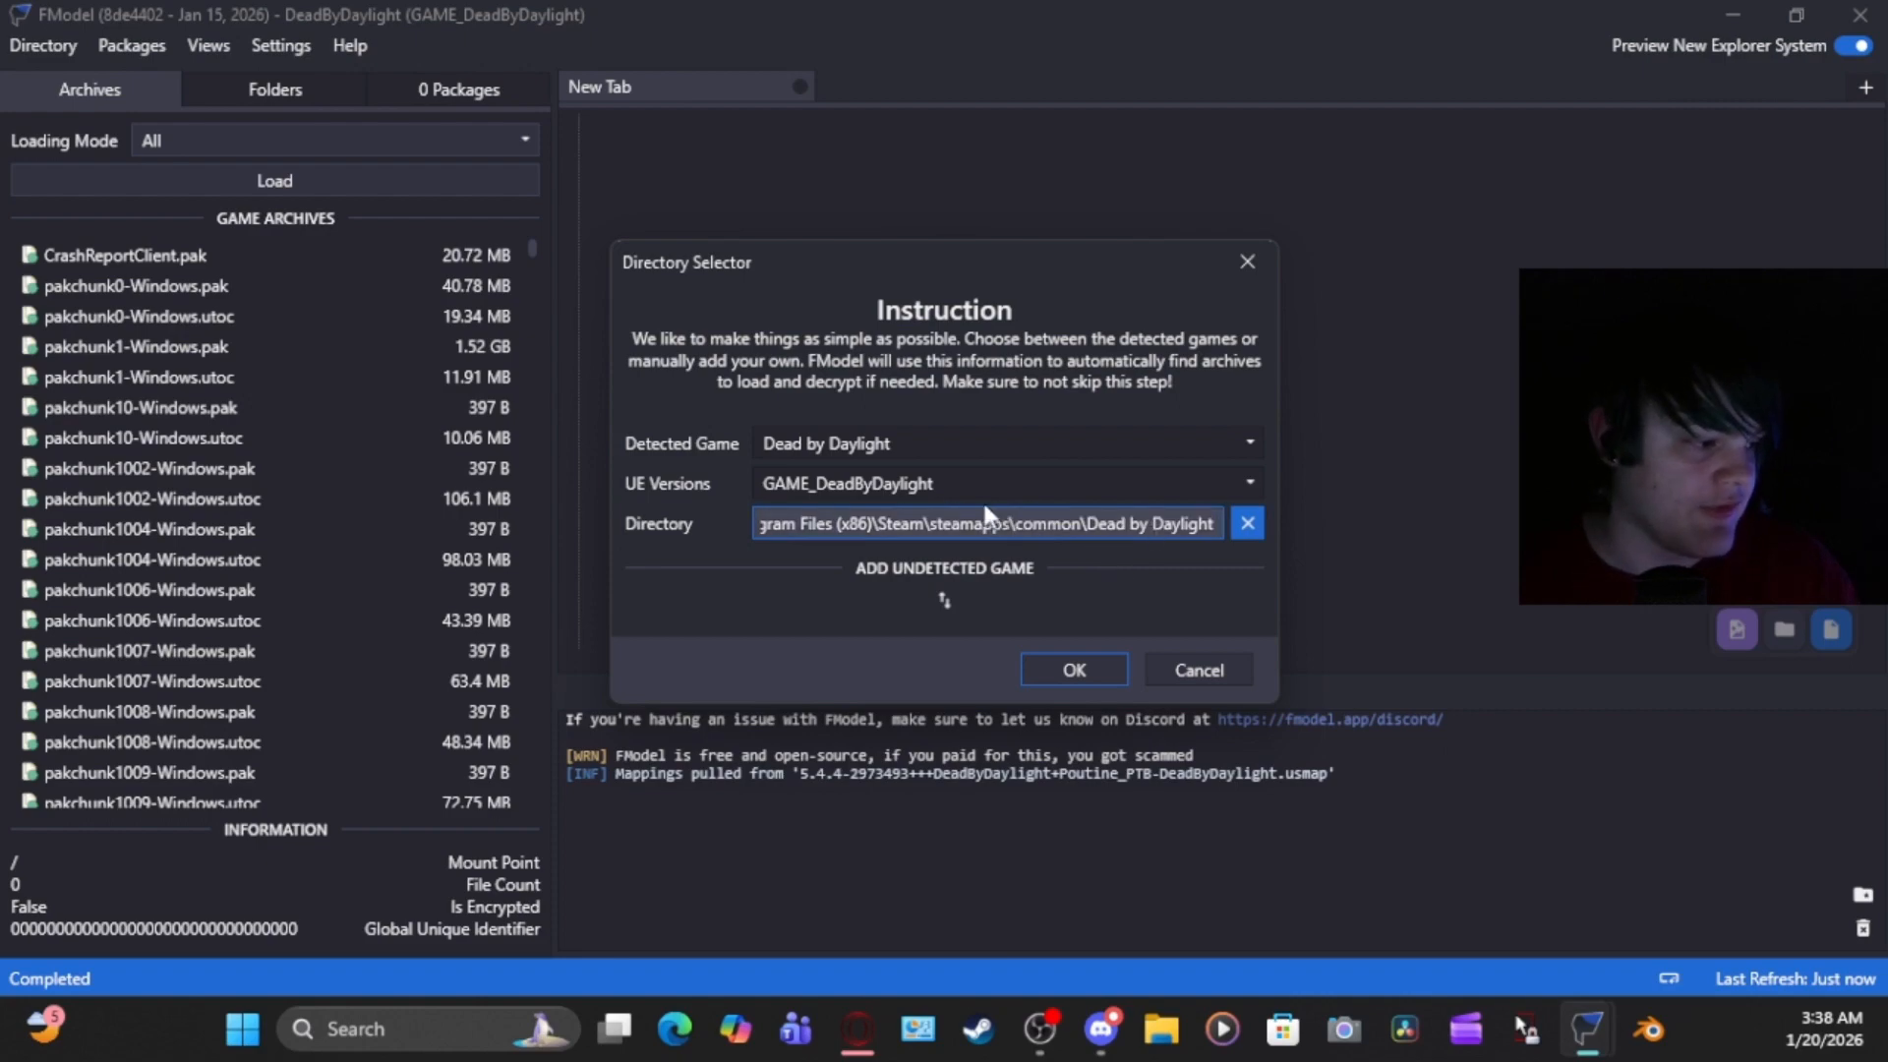
click(1099, 666)
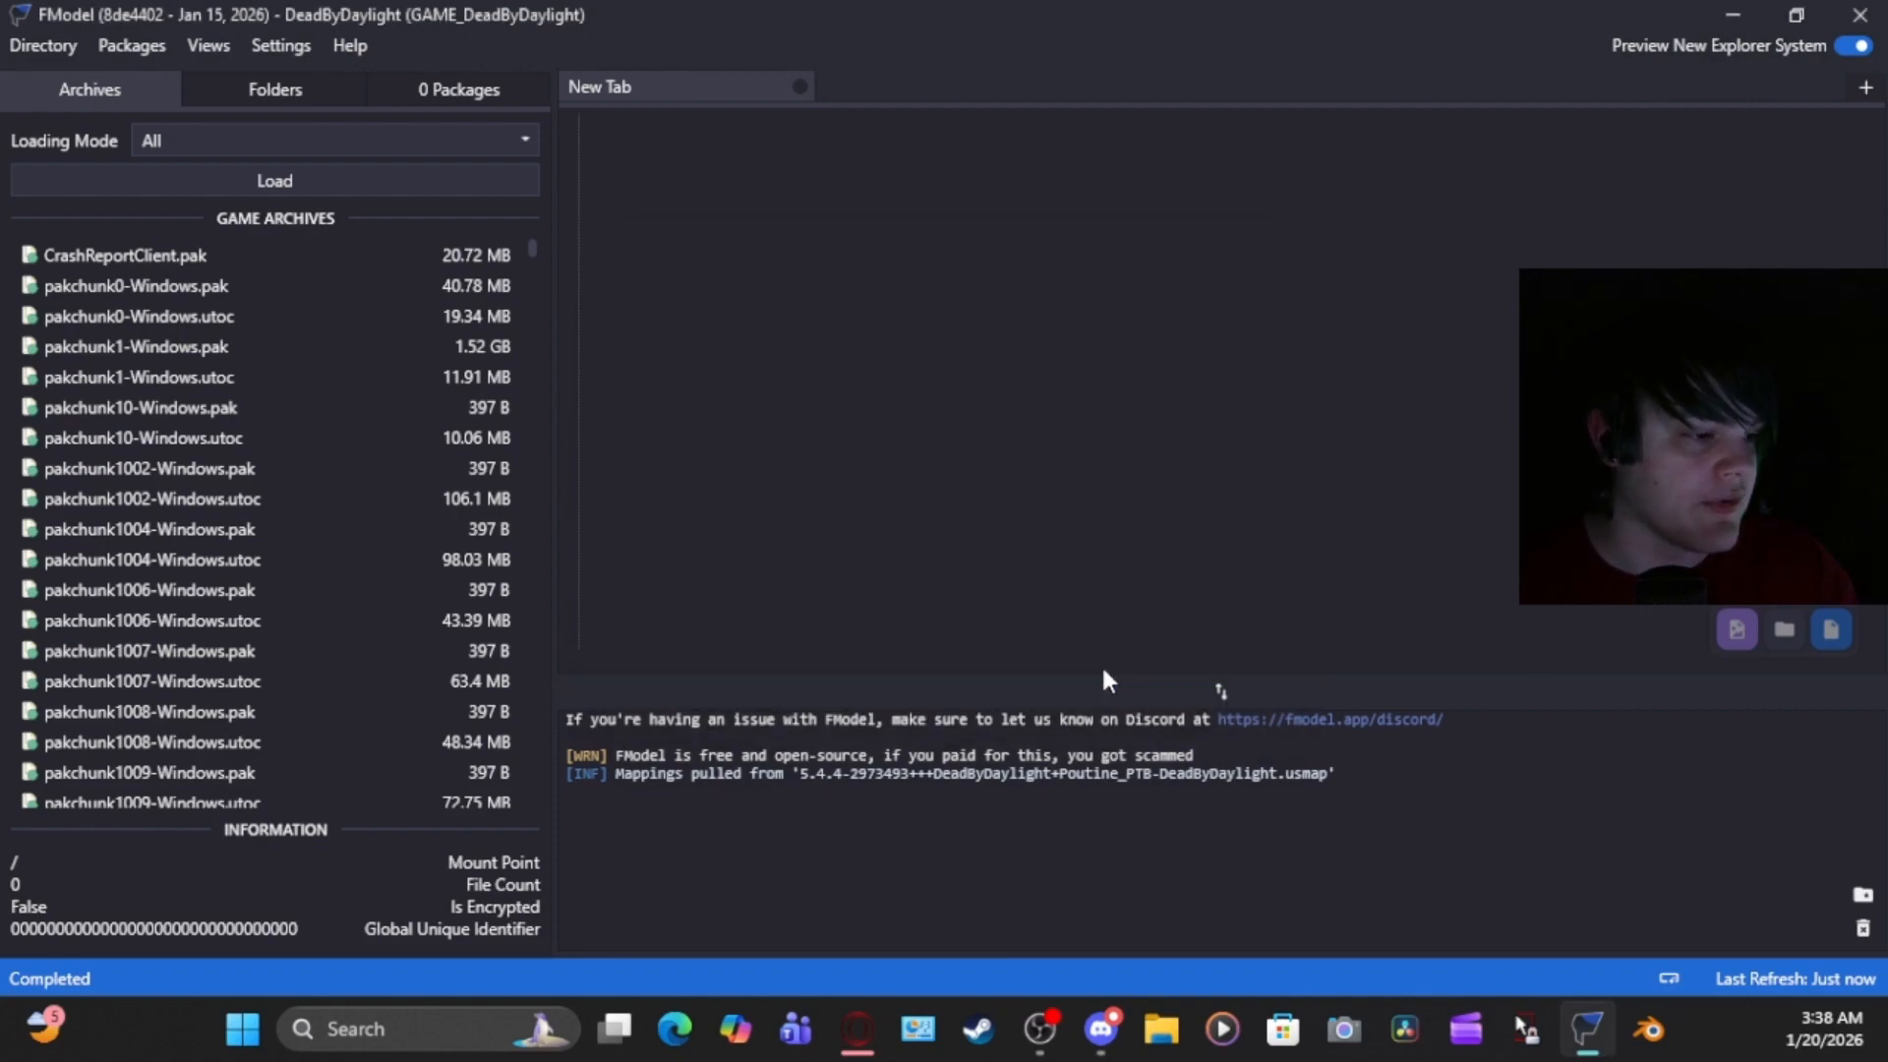
Open the AES Manager, and find the AES key for FModel in the Discord server's announcements channel
click(44, 45)
click(102, 110)
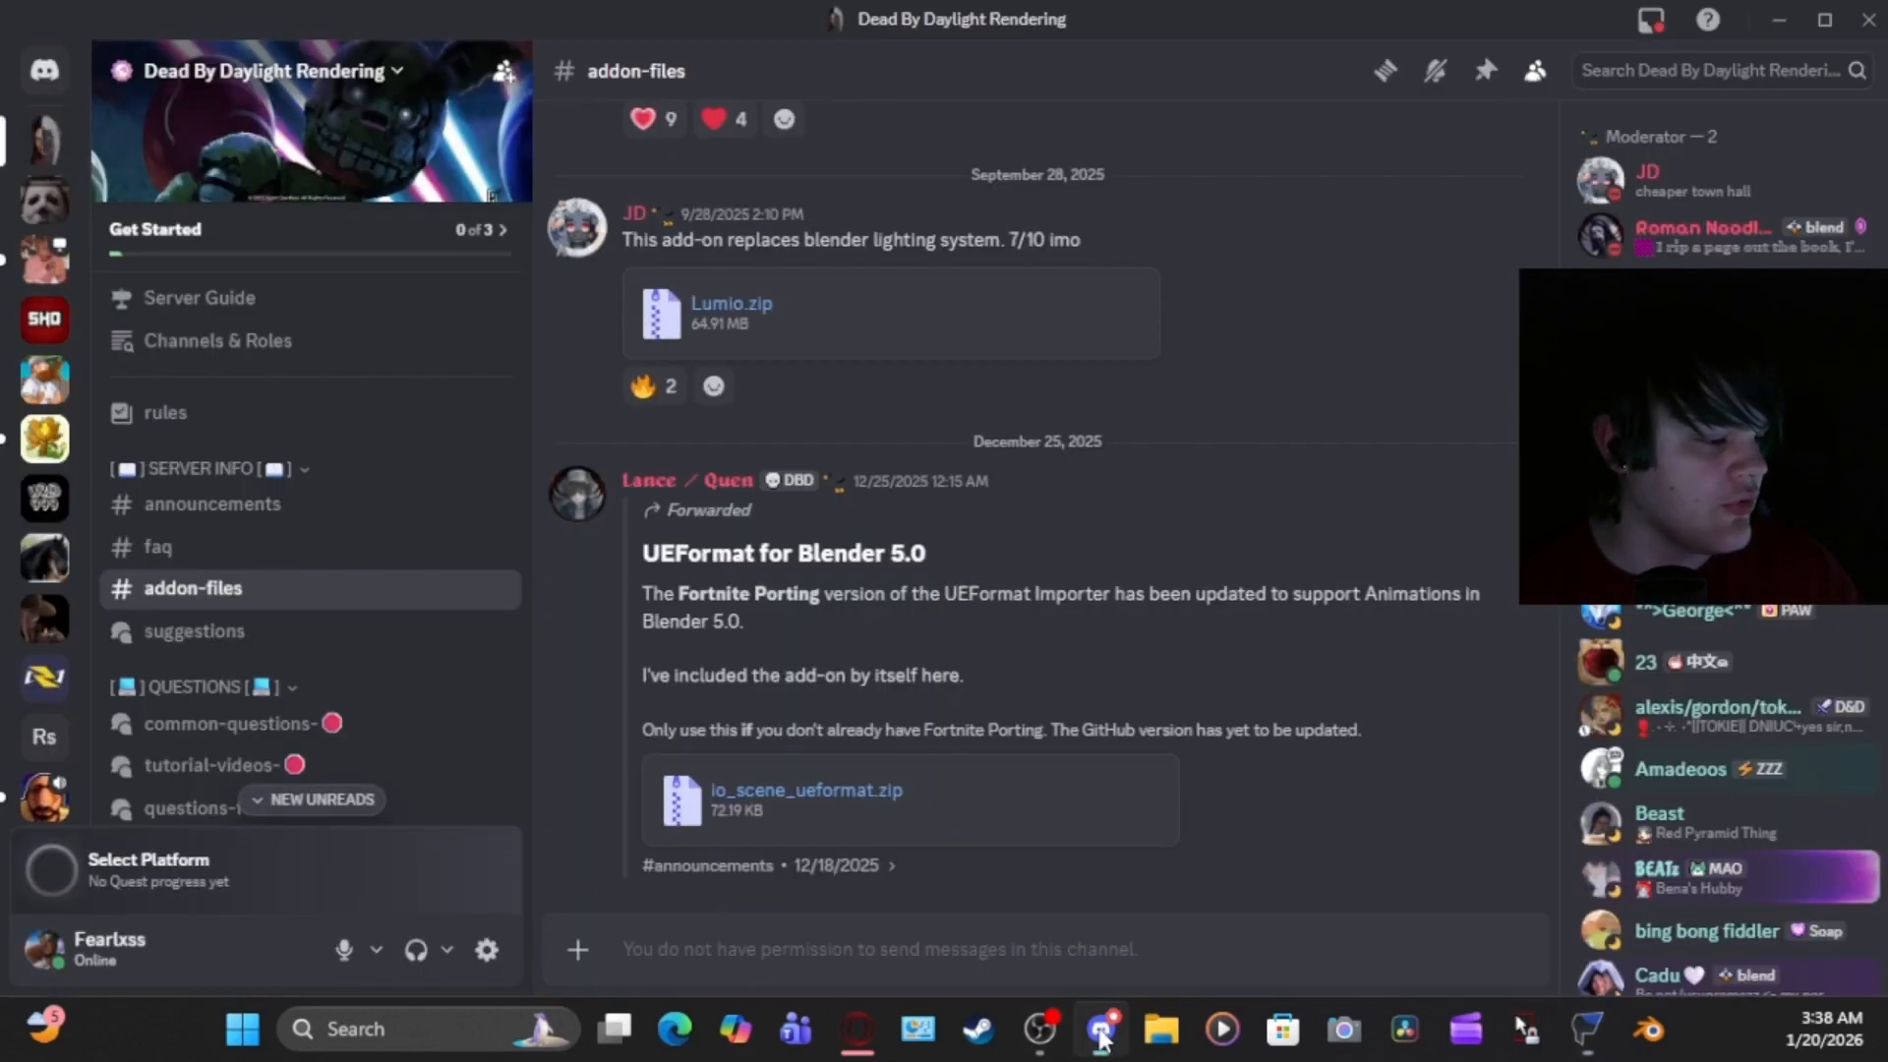
click(1101, 1029)
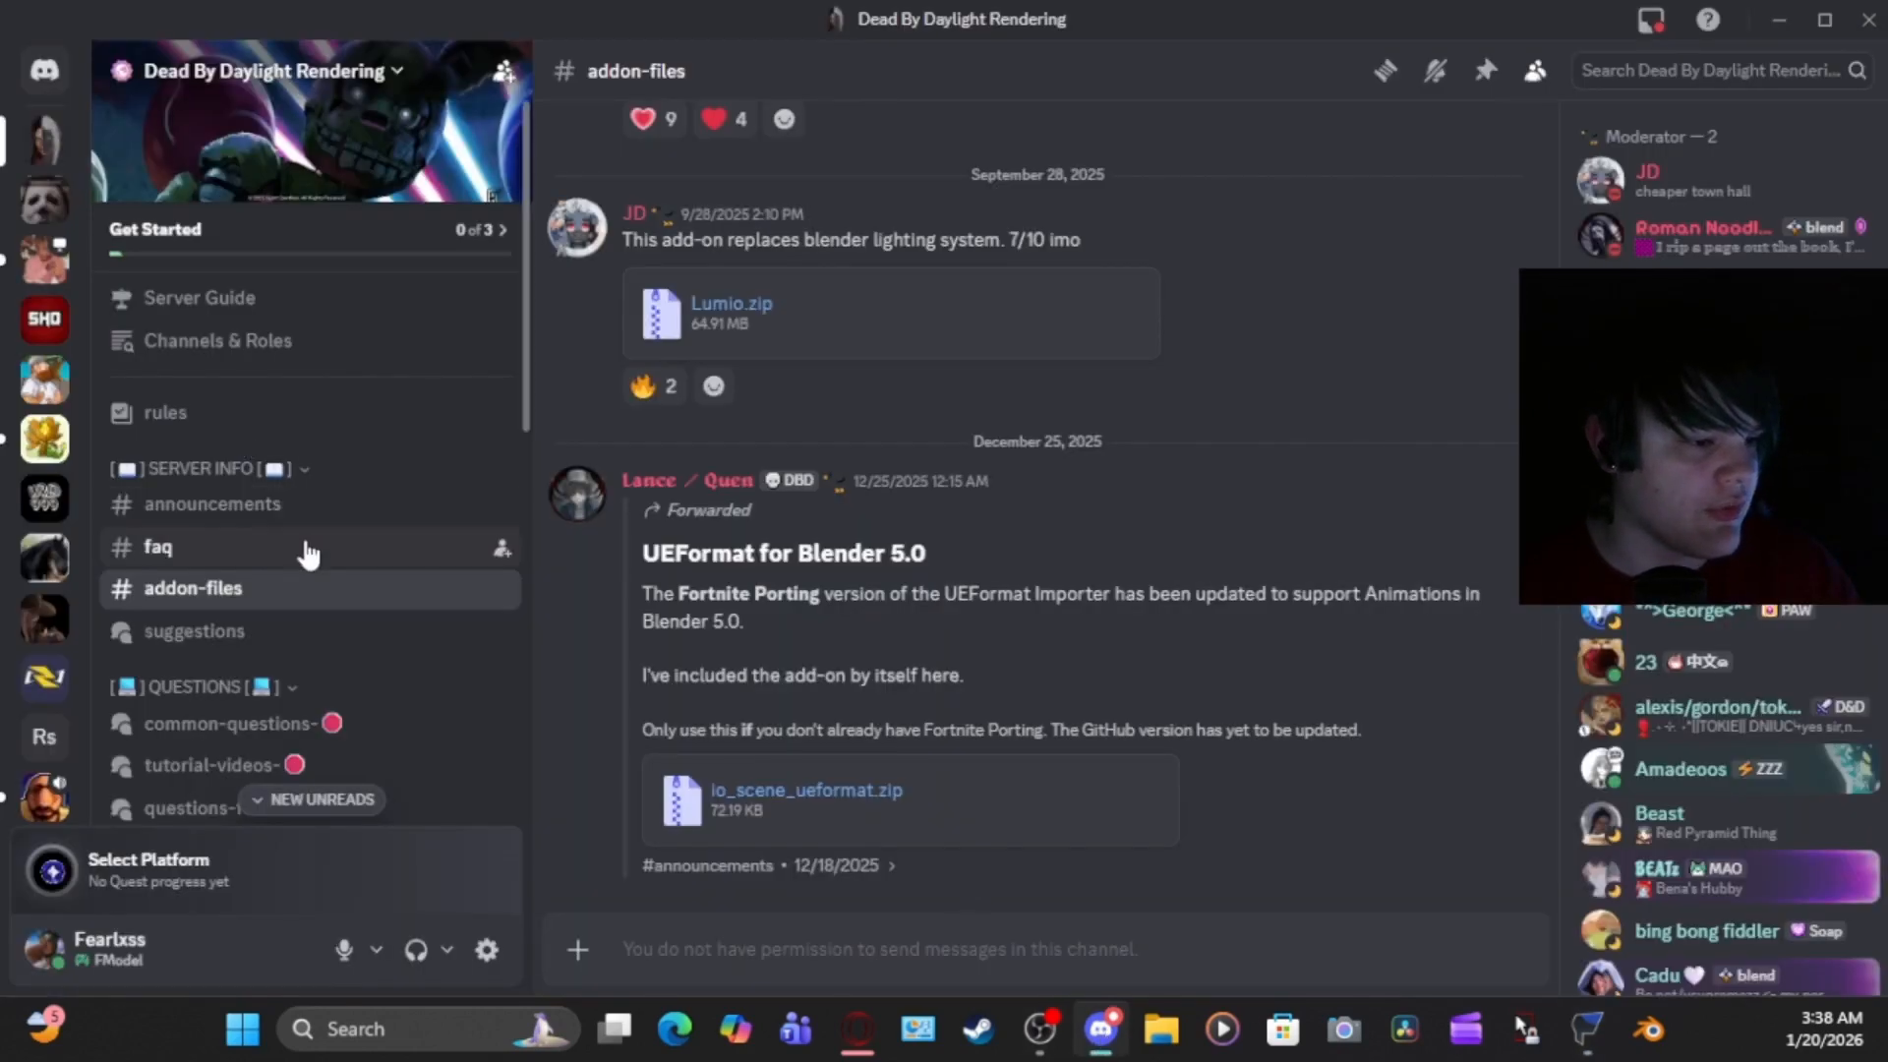
click(256, 552)
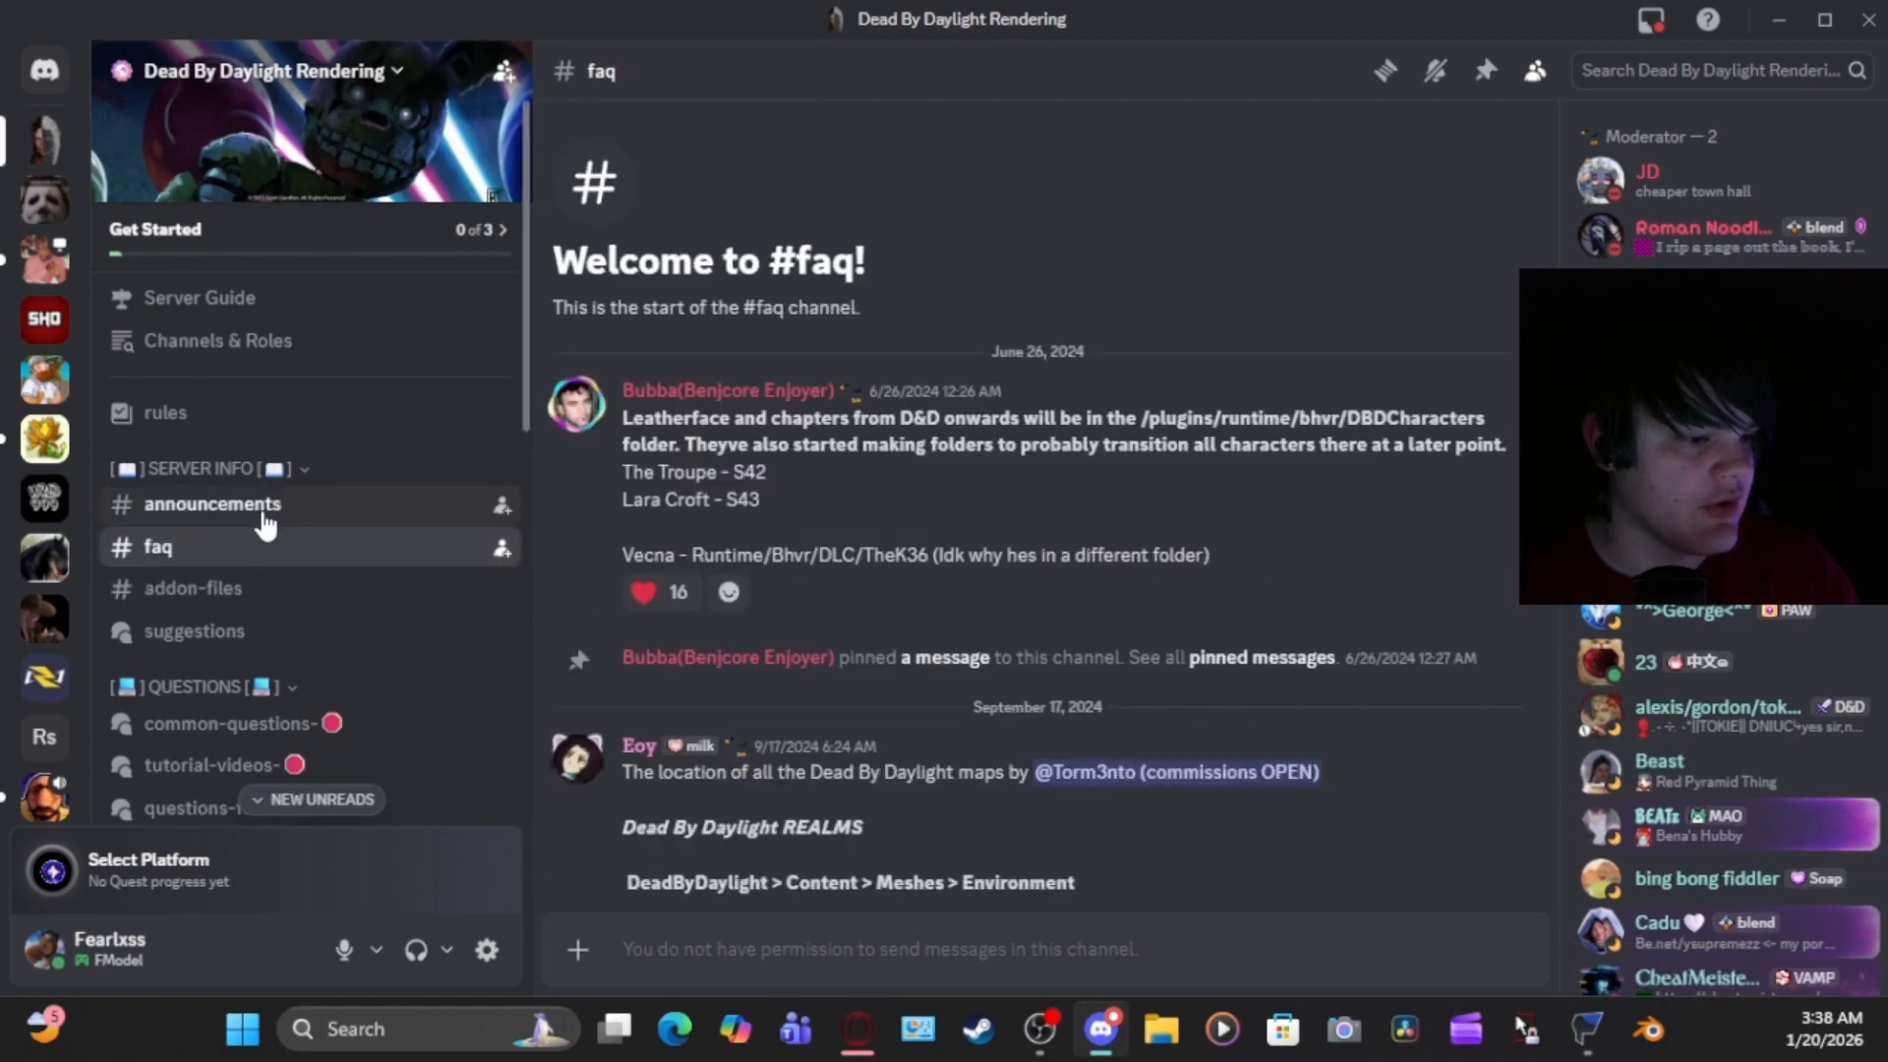
click(264, 509)
scroll(887, 733, up, 10)
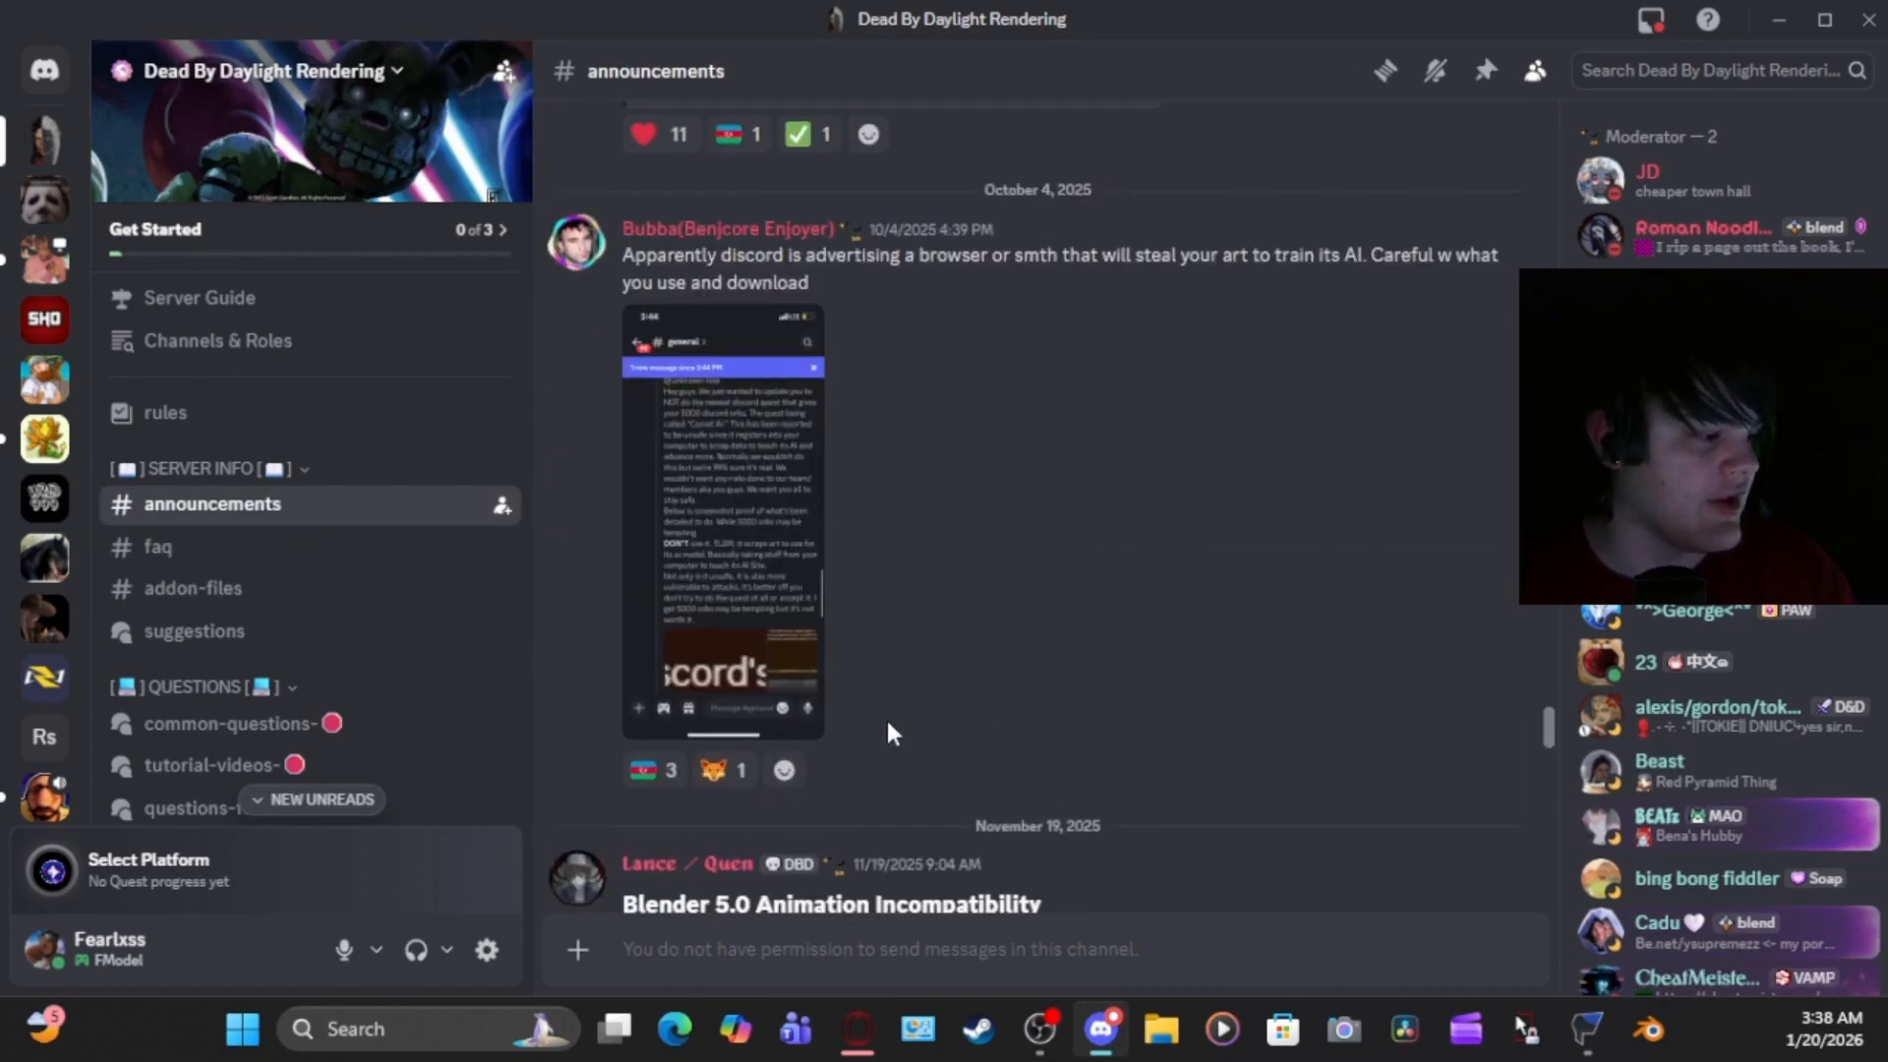
scroll(1548, 736, up, 2)
drag(1548, 735, 1548, 626)
scroll(1548, 626, up, 10)
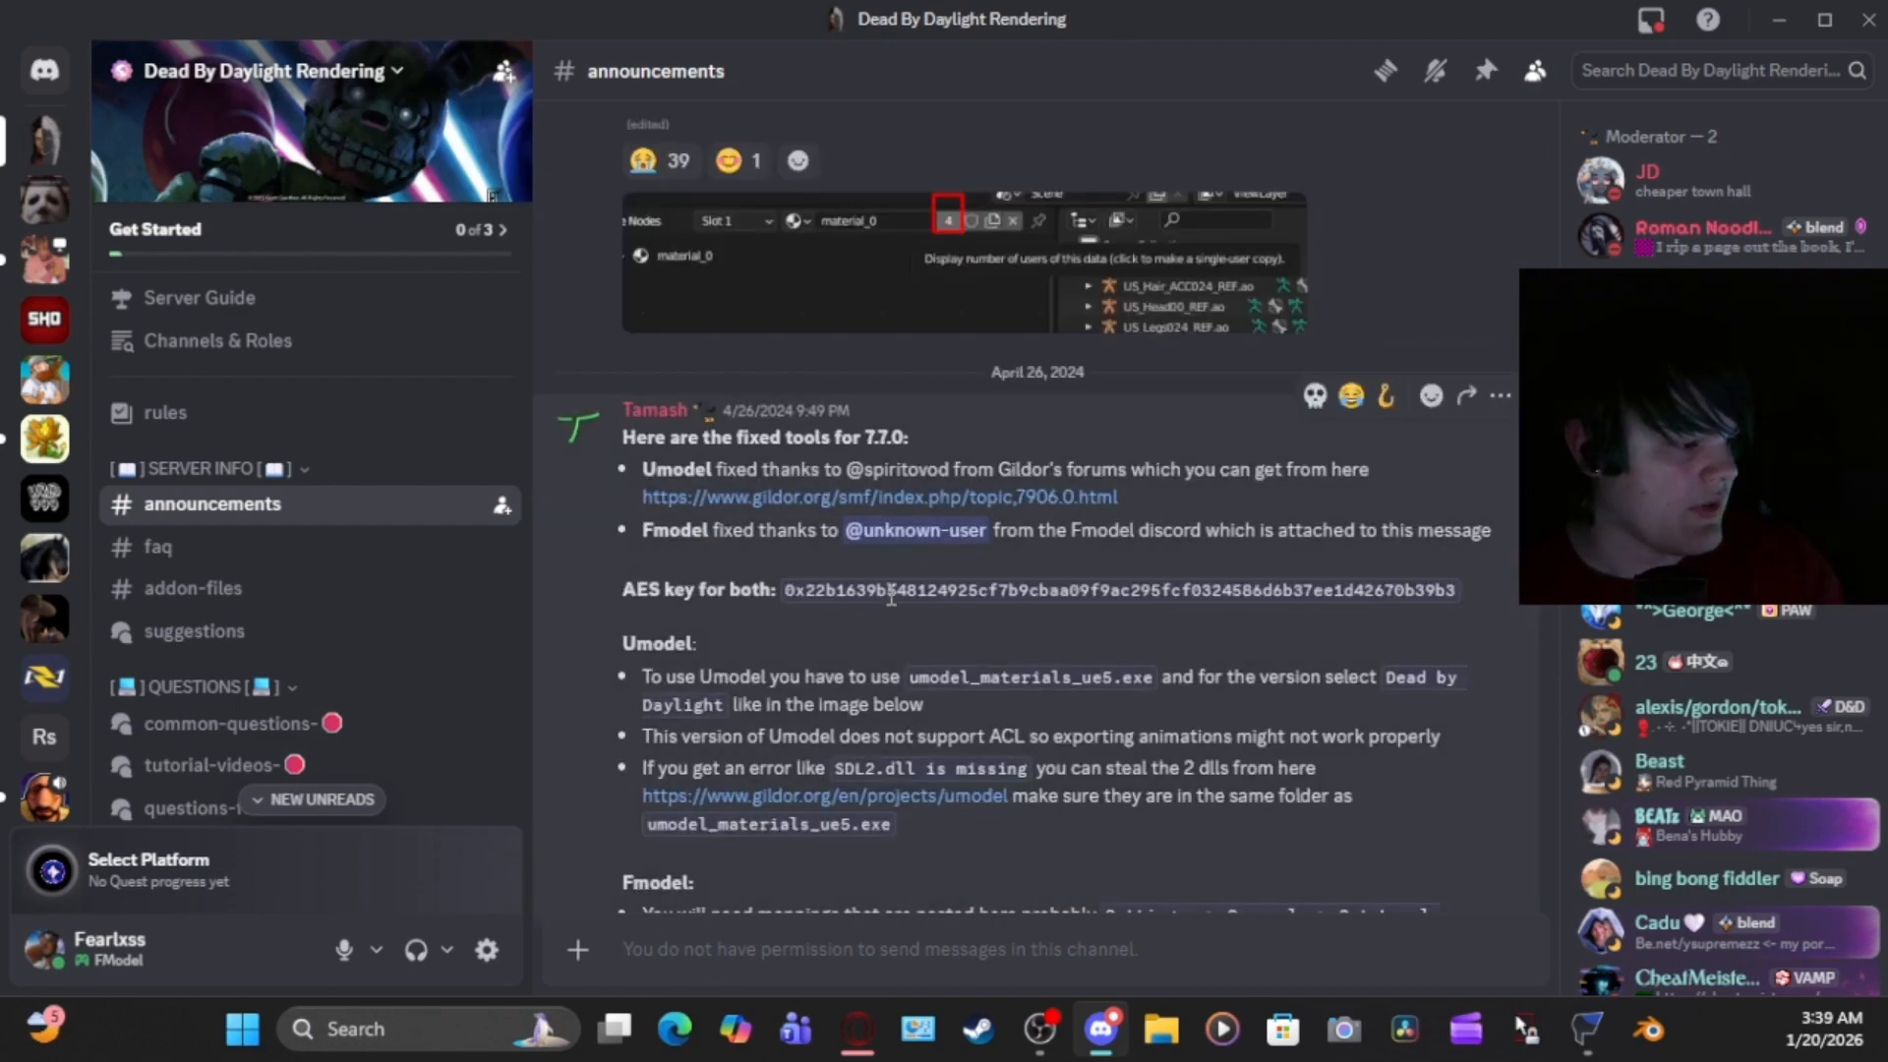
double_click(891, 590)
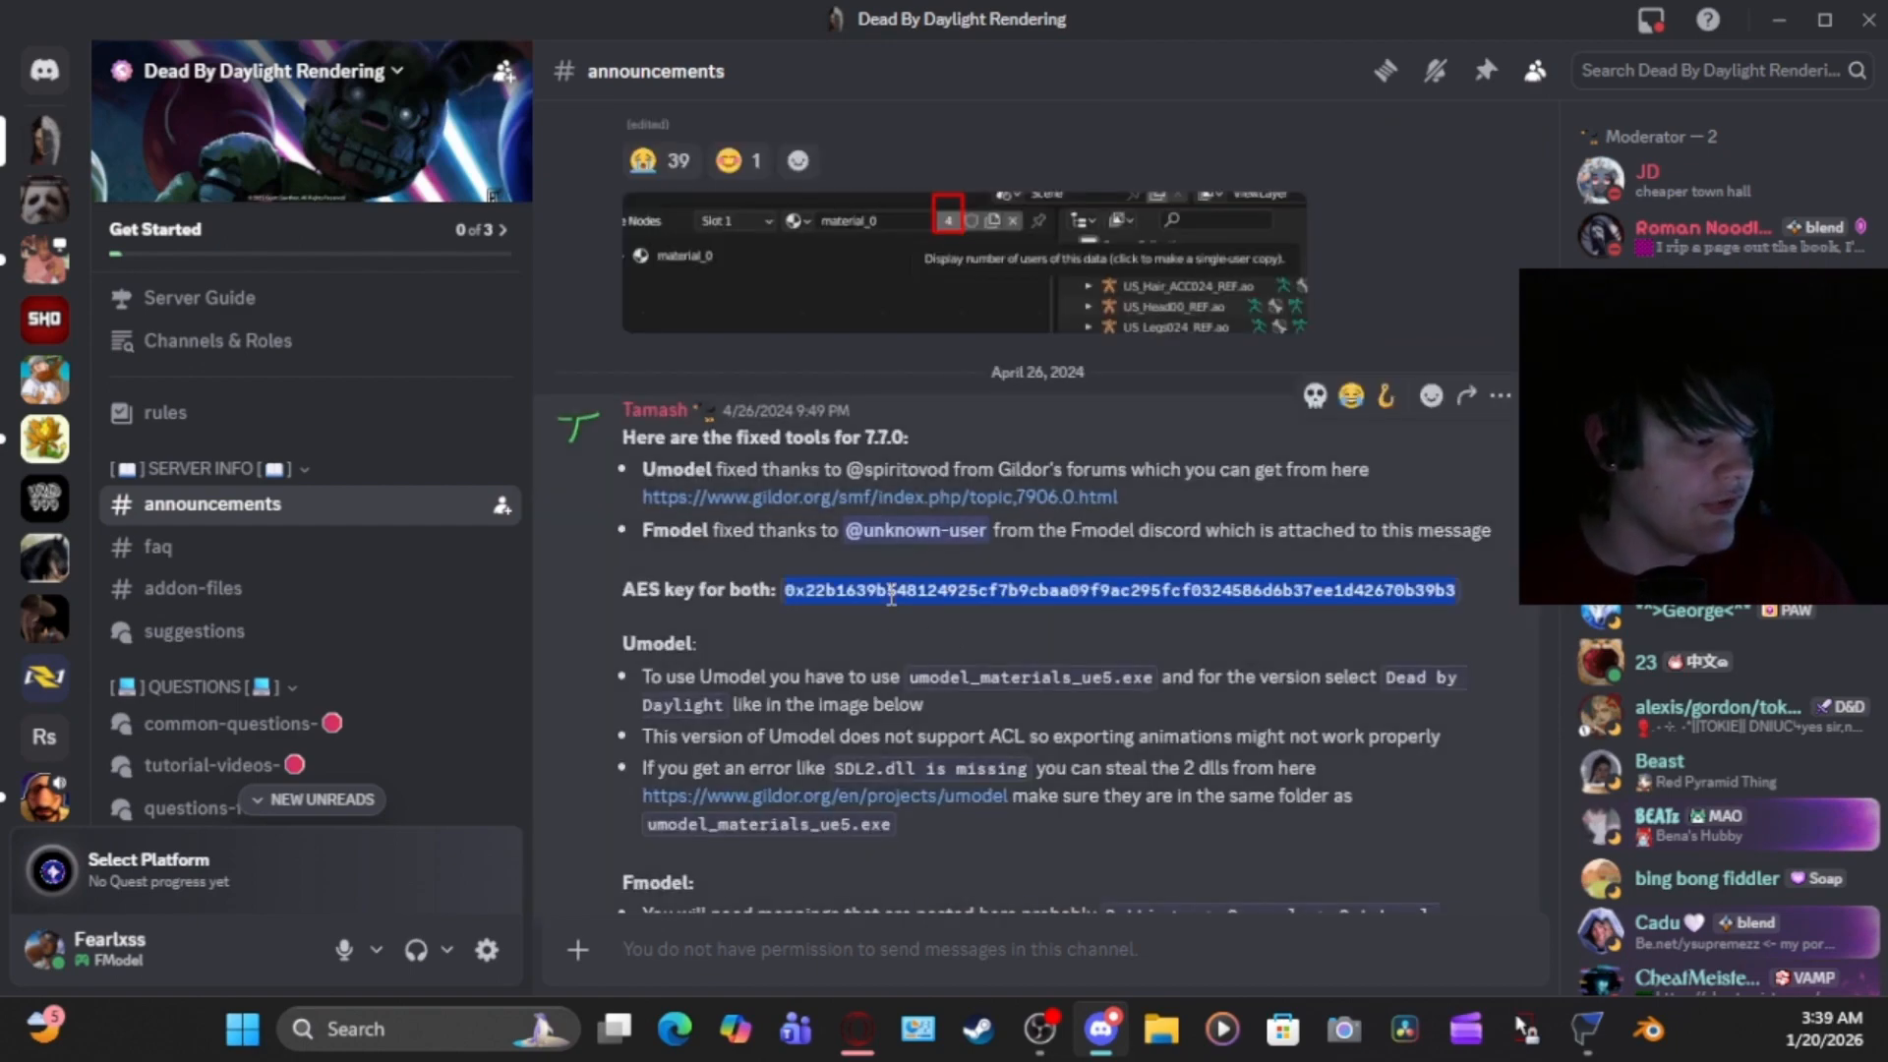
click(999, 630)
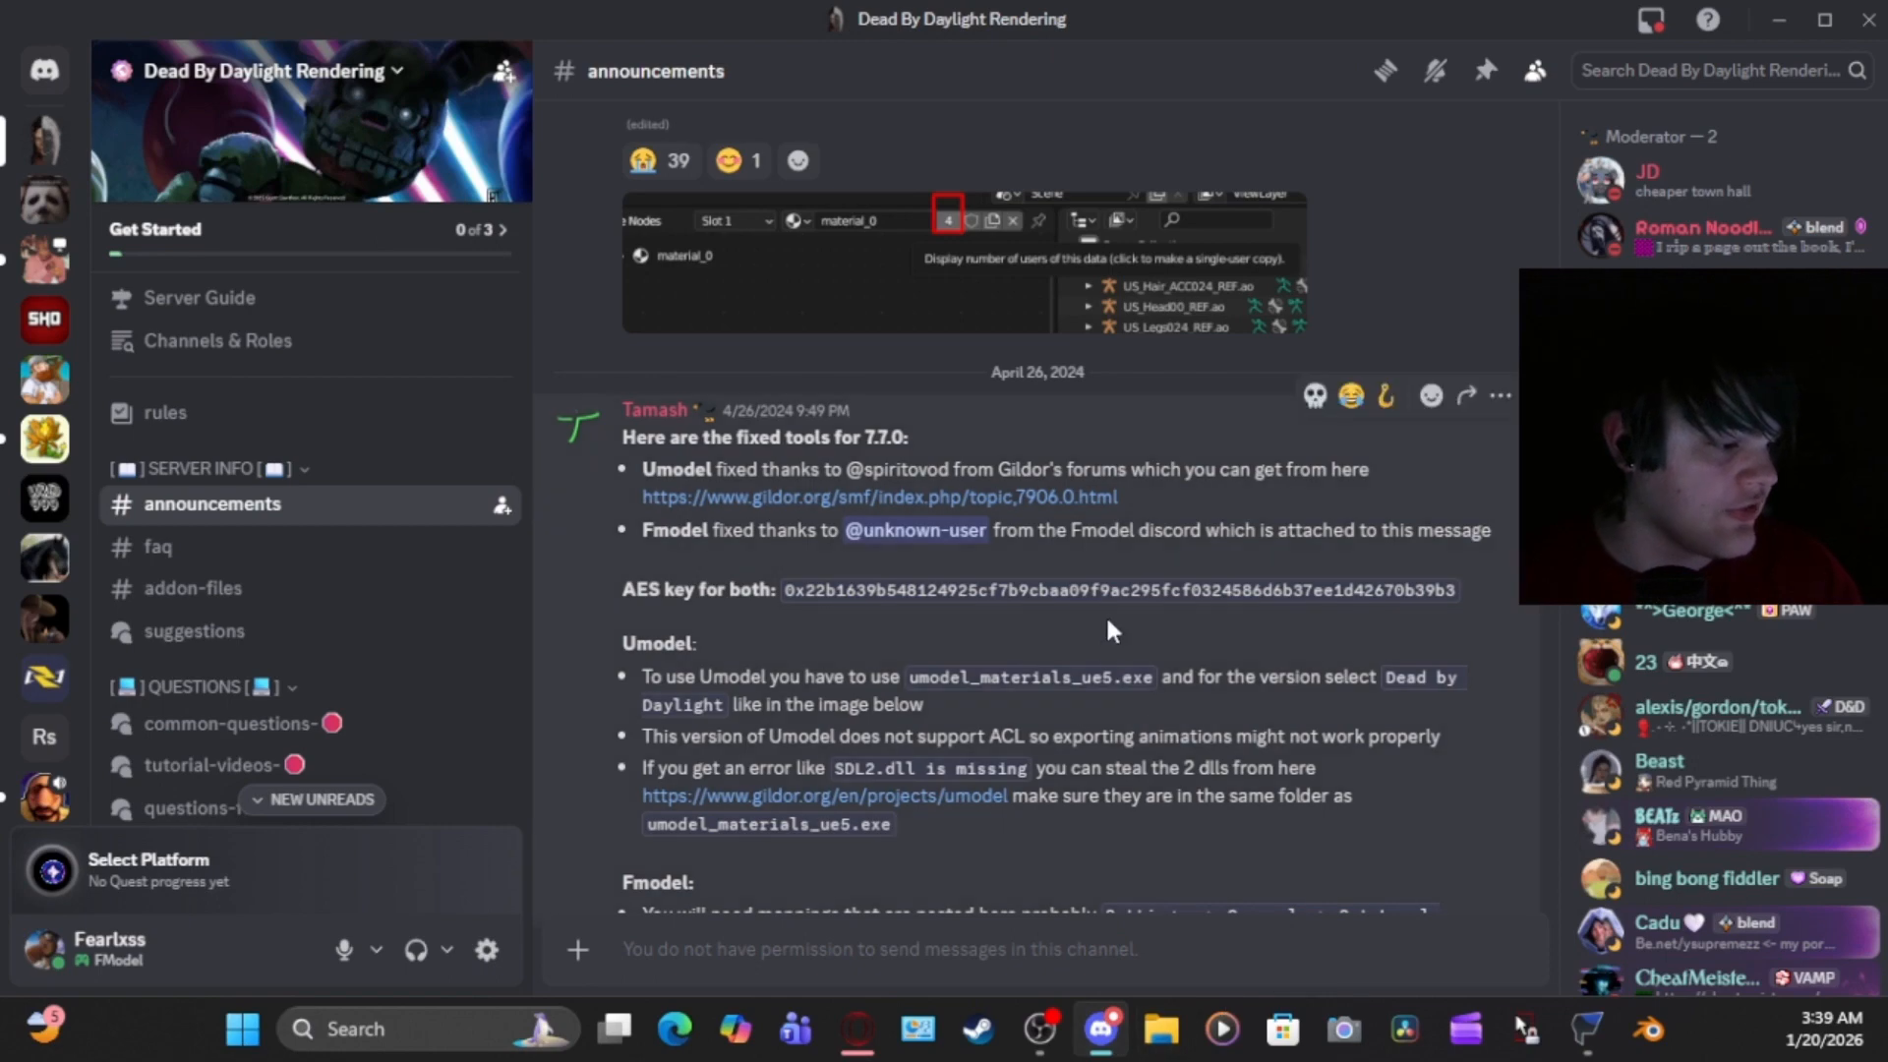
Switch back to FModel, check the main static key in the AES Manager, and close it
mouse_move(1587, 1029)
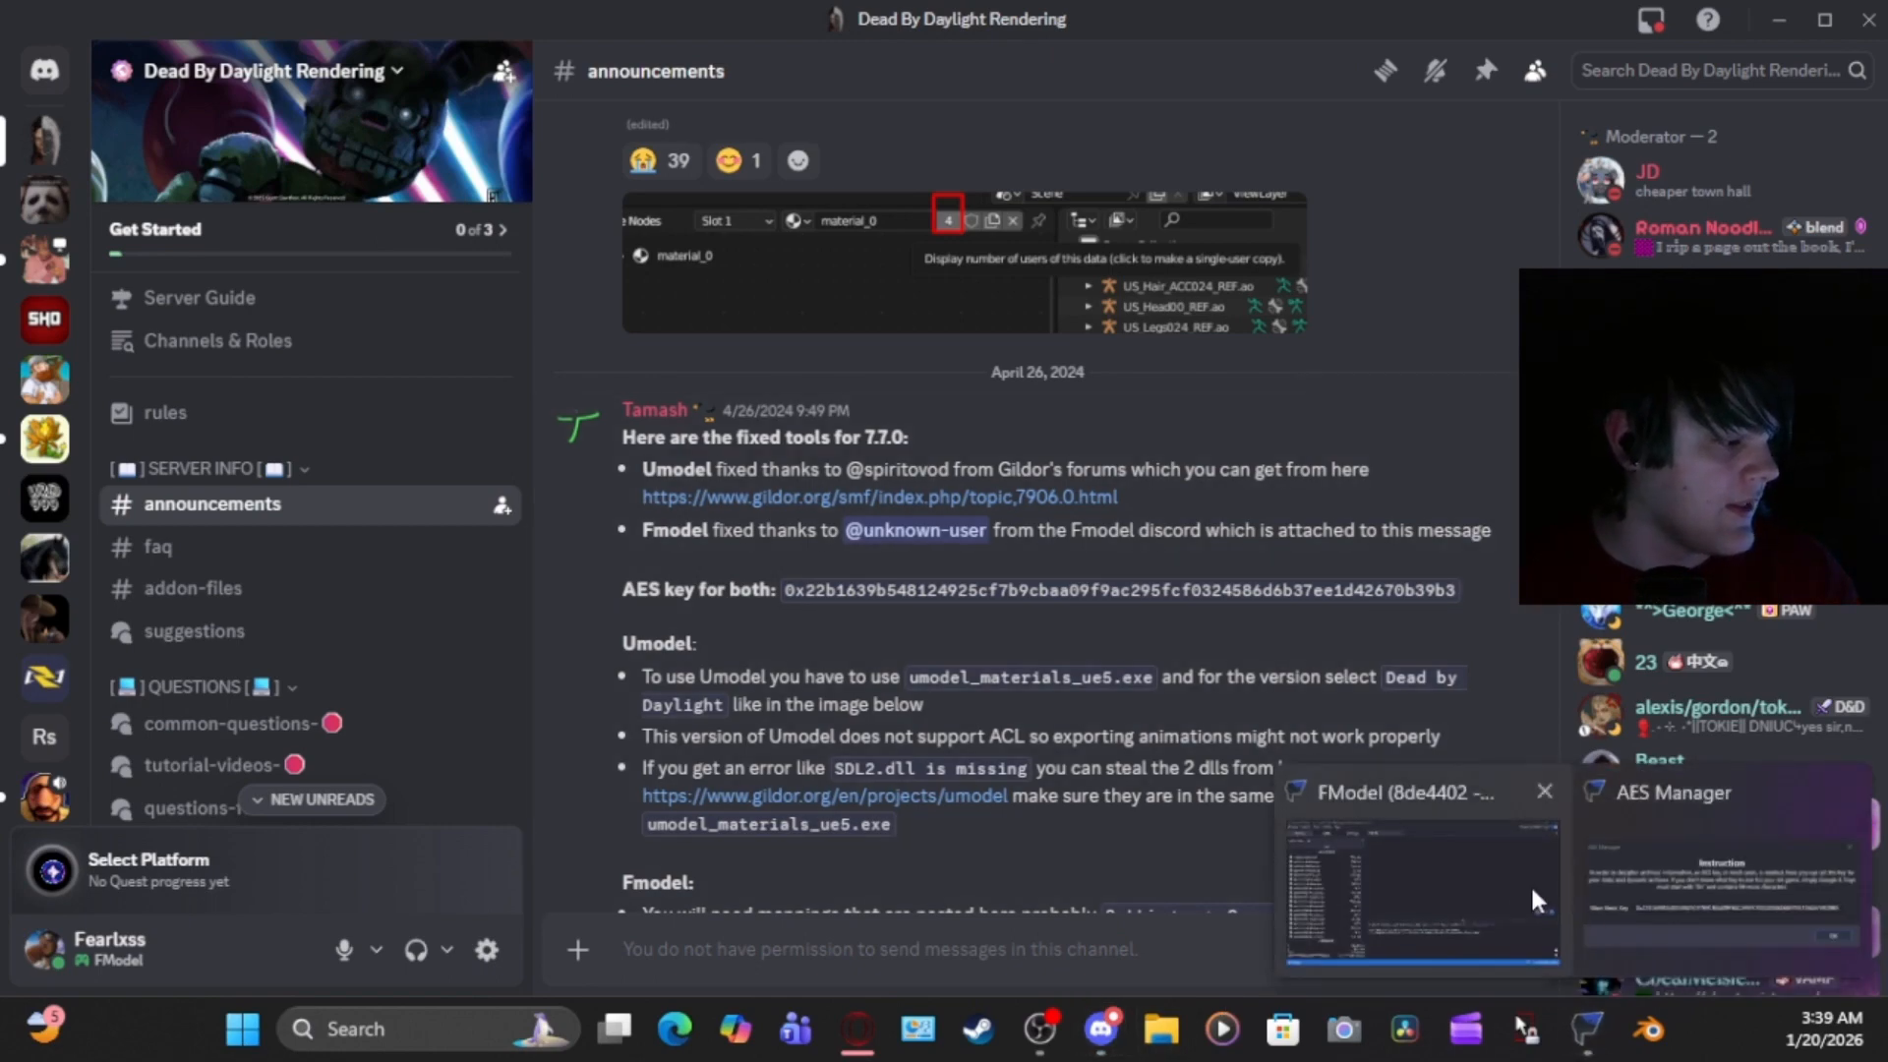
click(1530, 884)
click(47, 45)
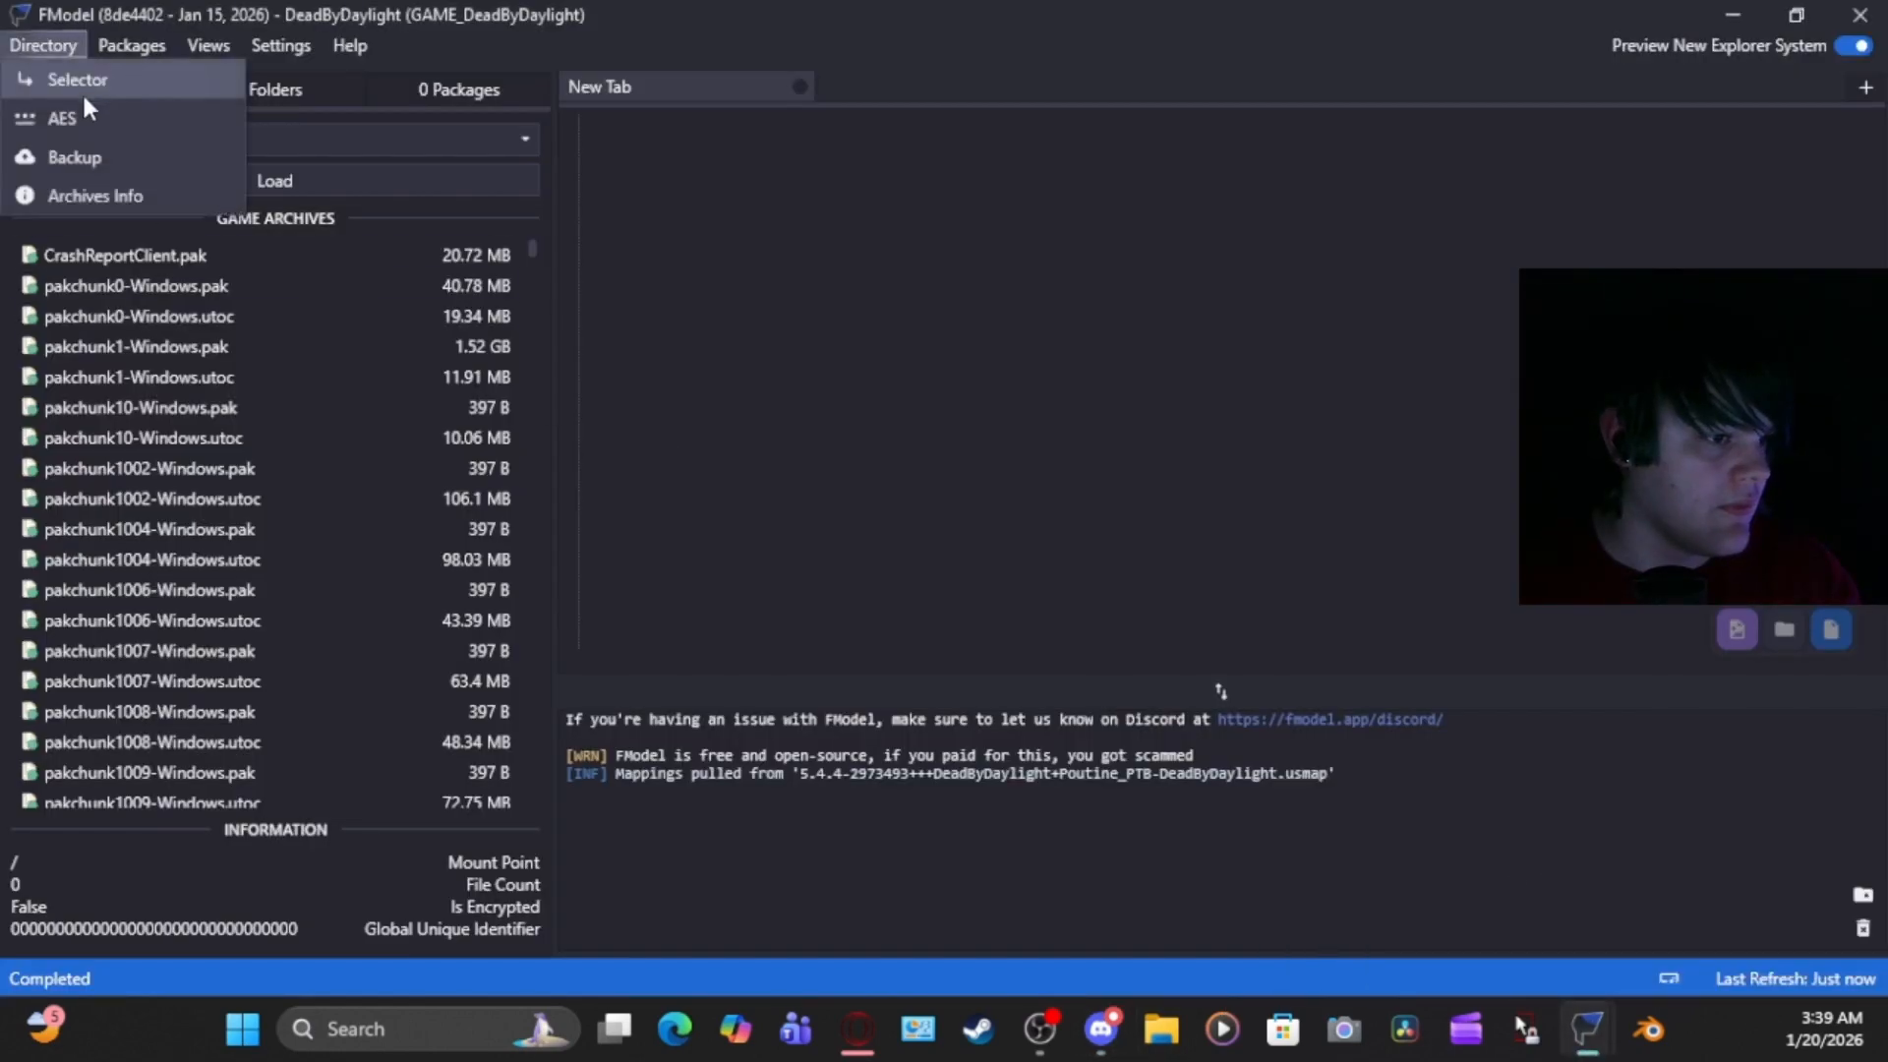
click(59, 105)
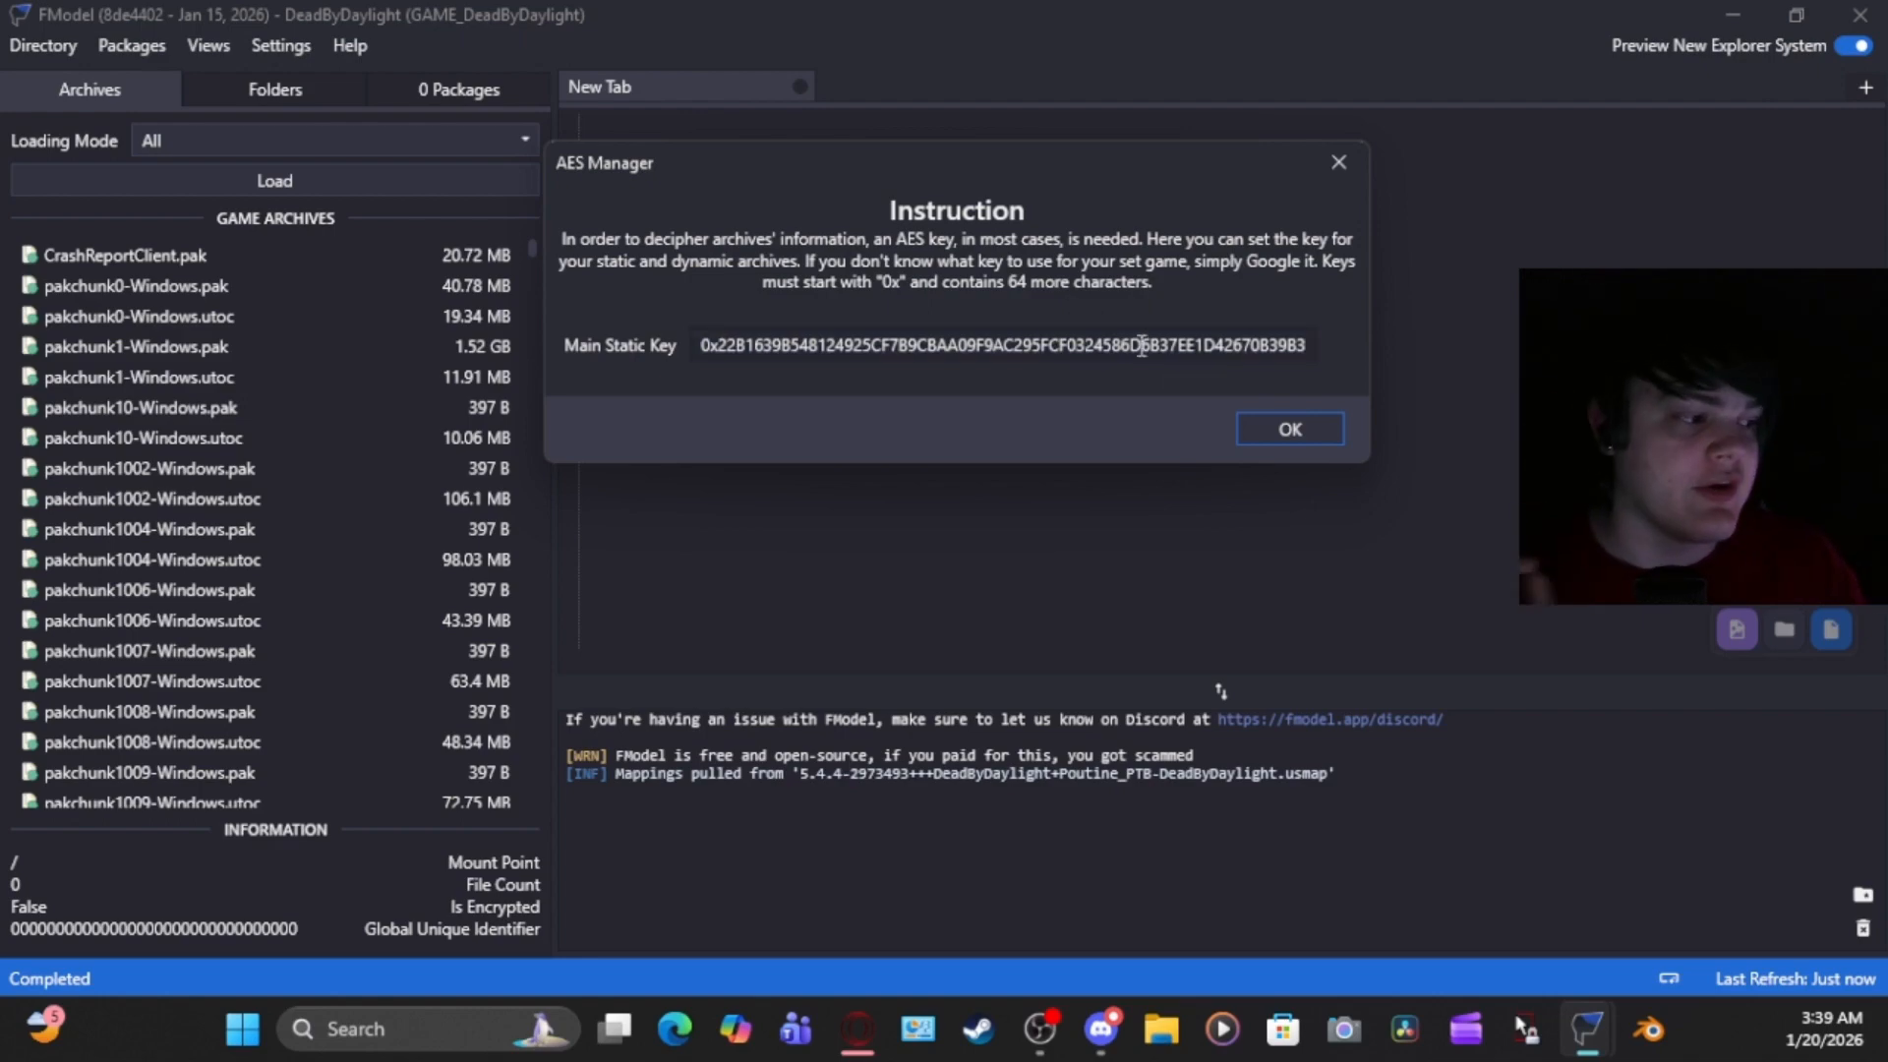
click(1340, 175)
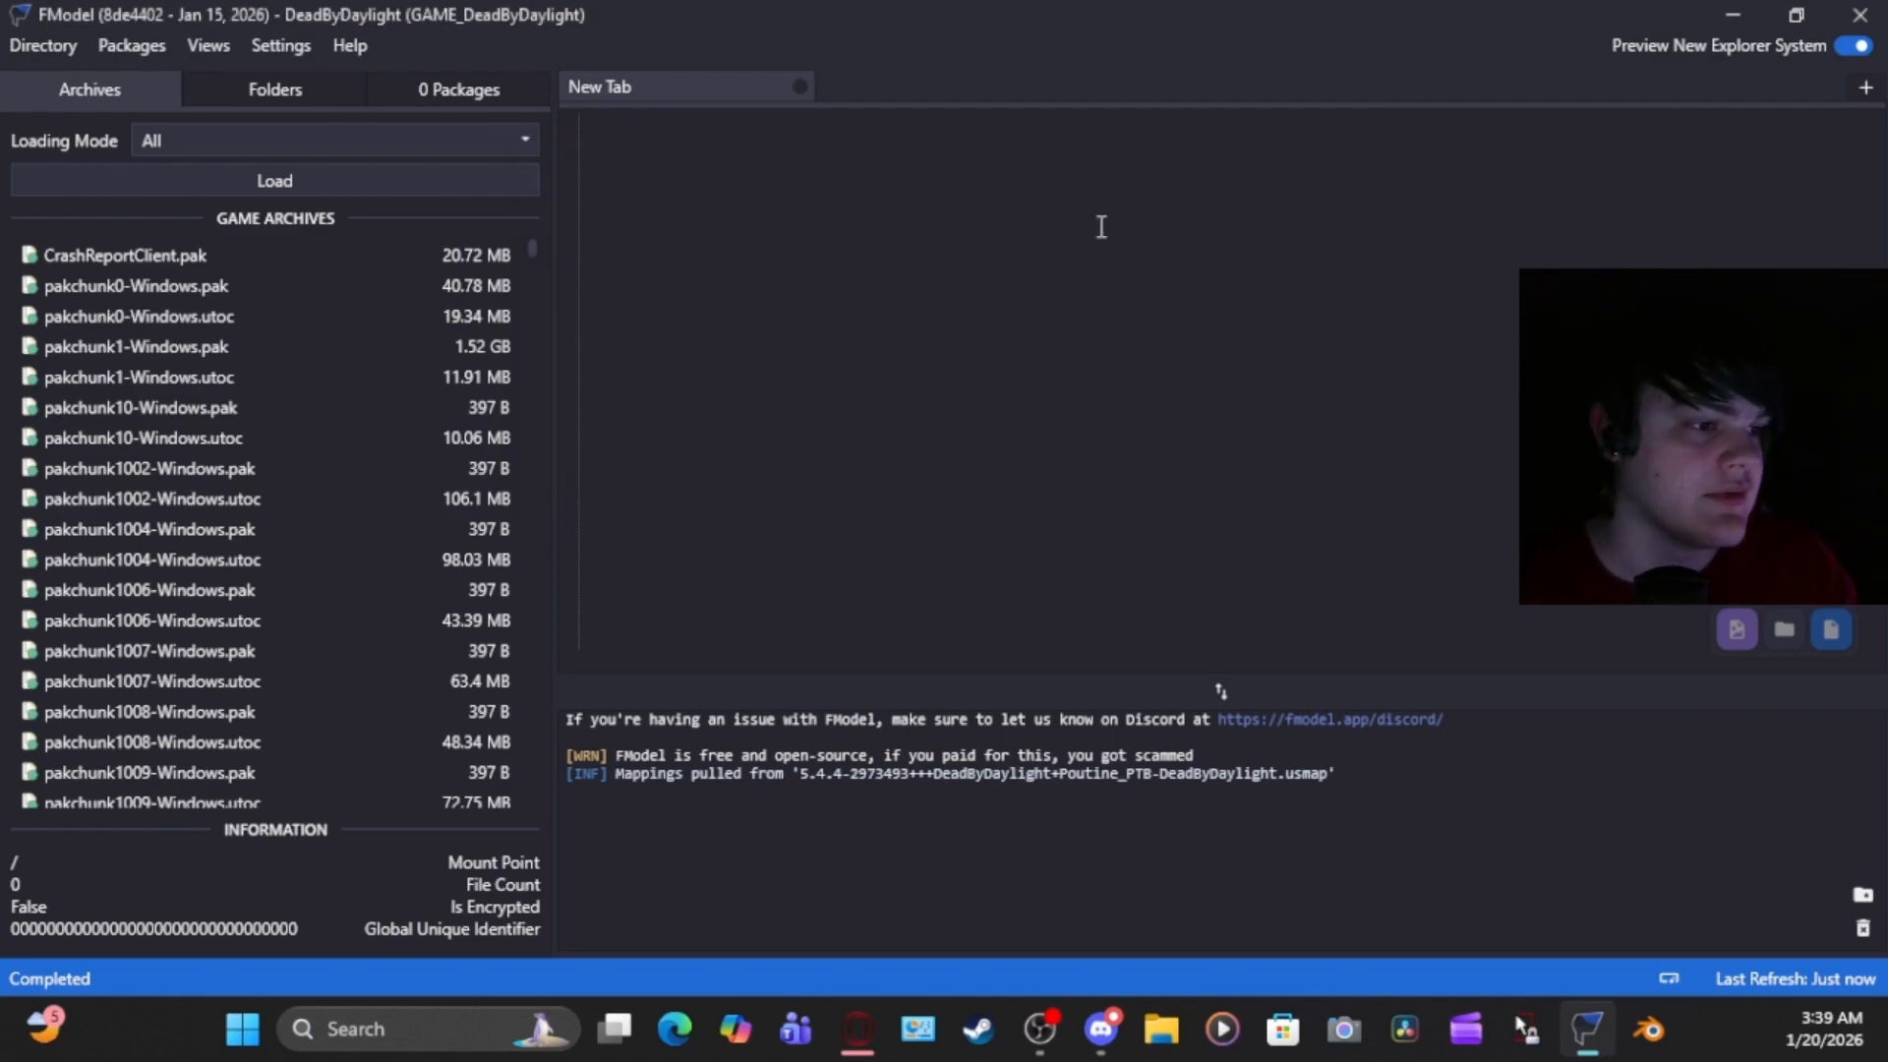
Open FModel's settings and review the general options, including the output directory and the local mapping file
click(296, 53)
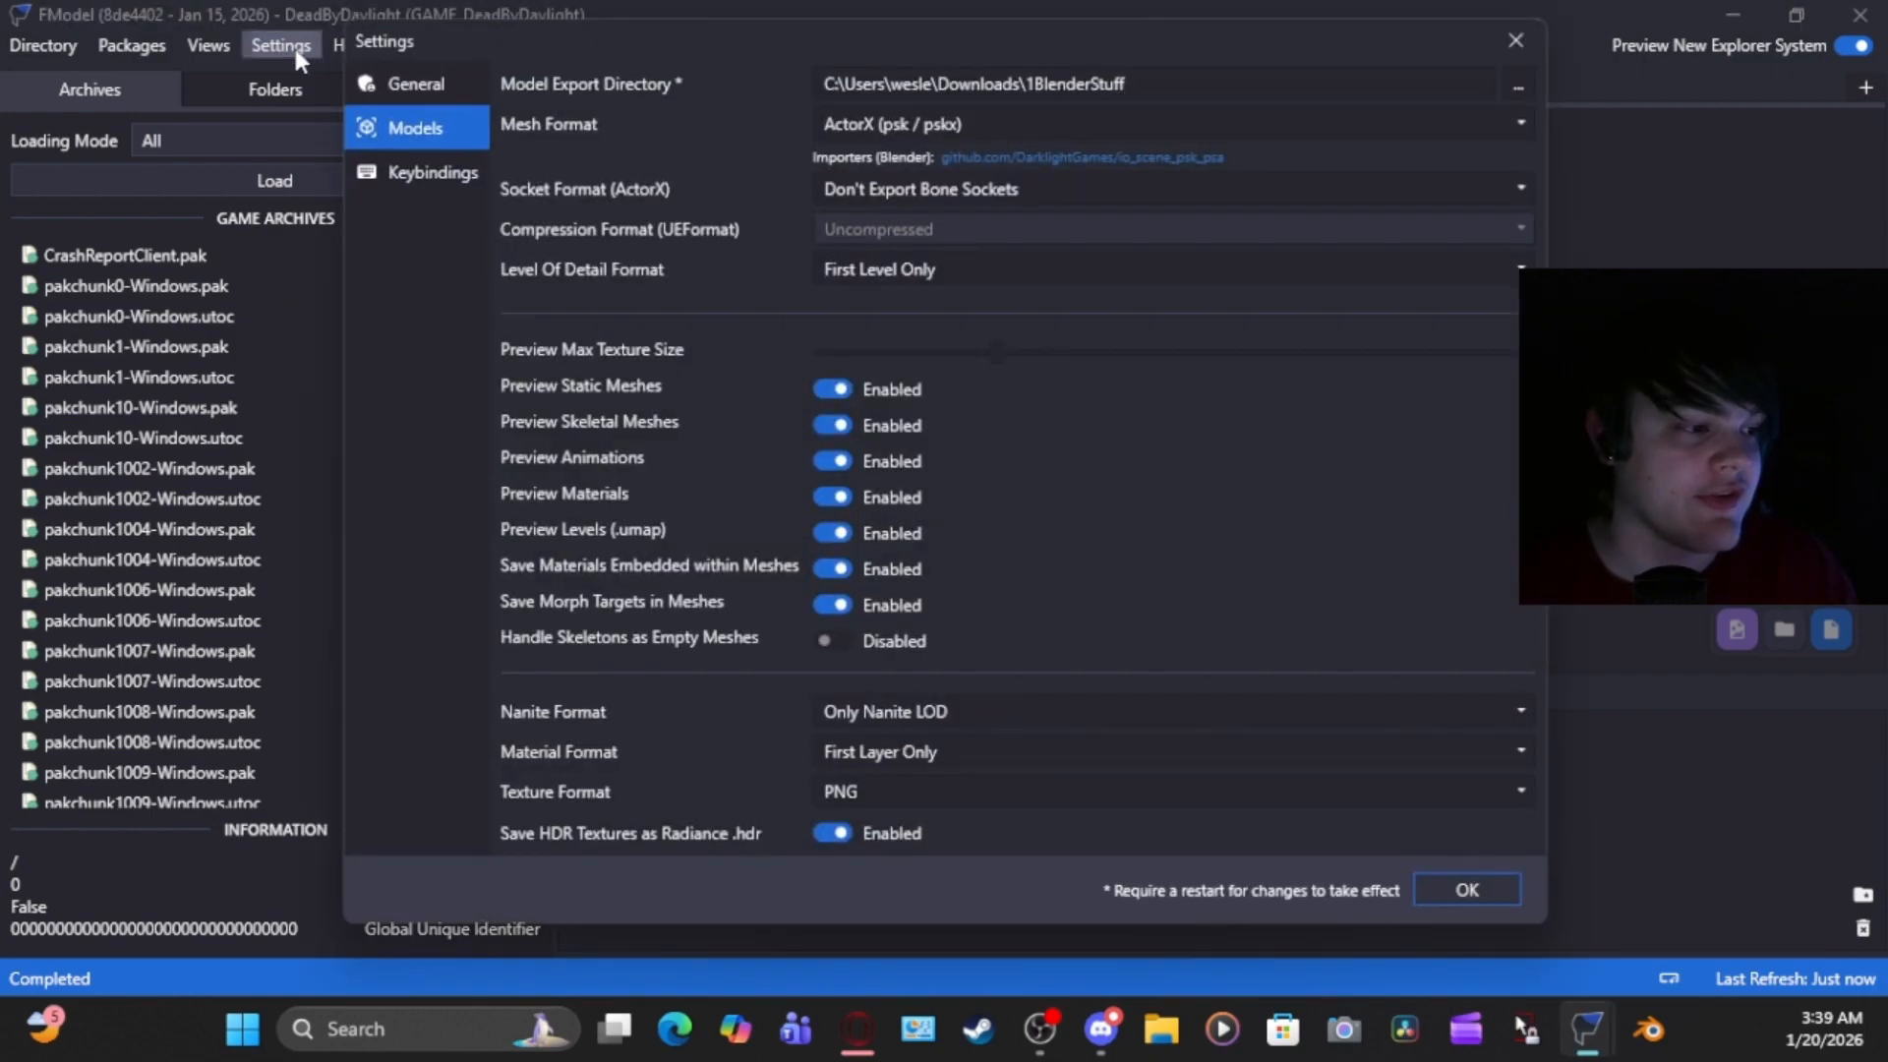
click(386, 87)
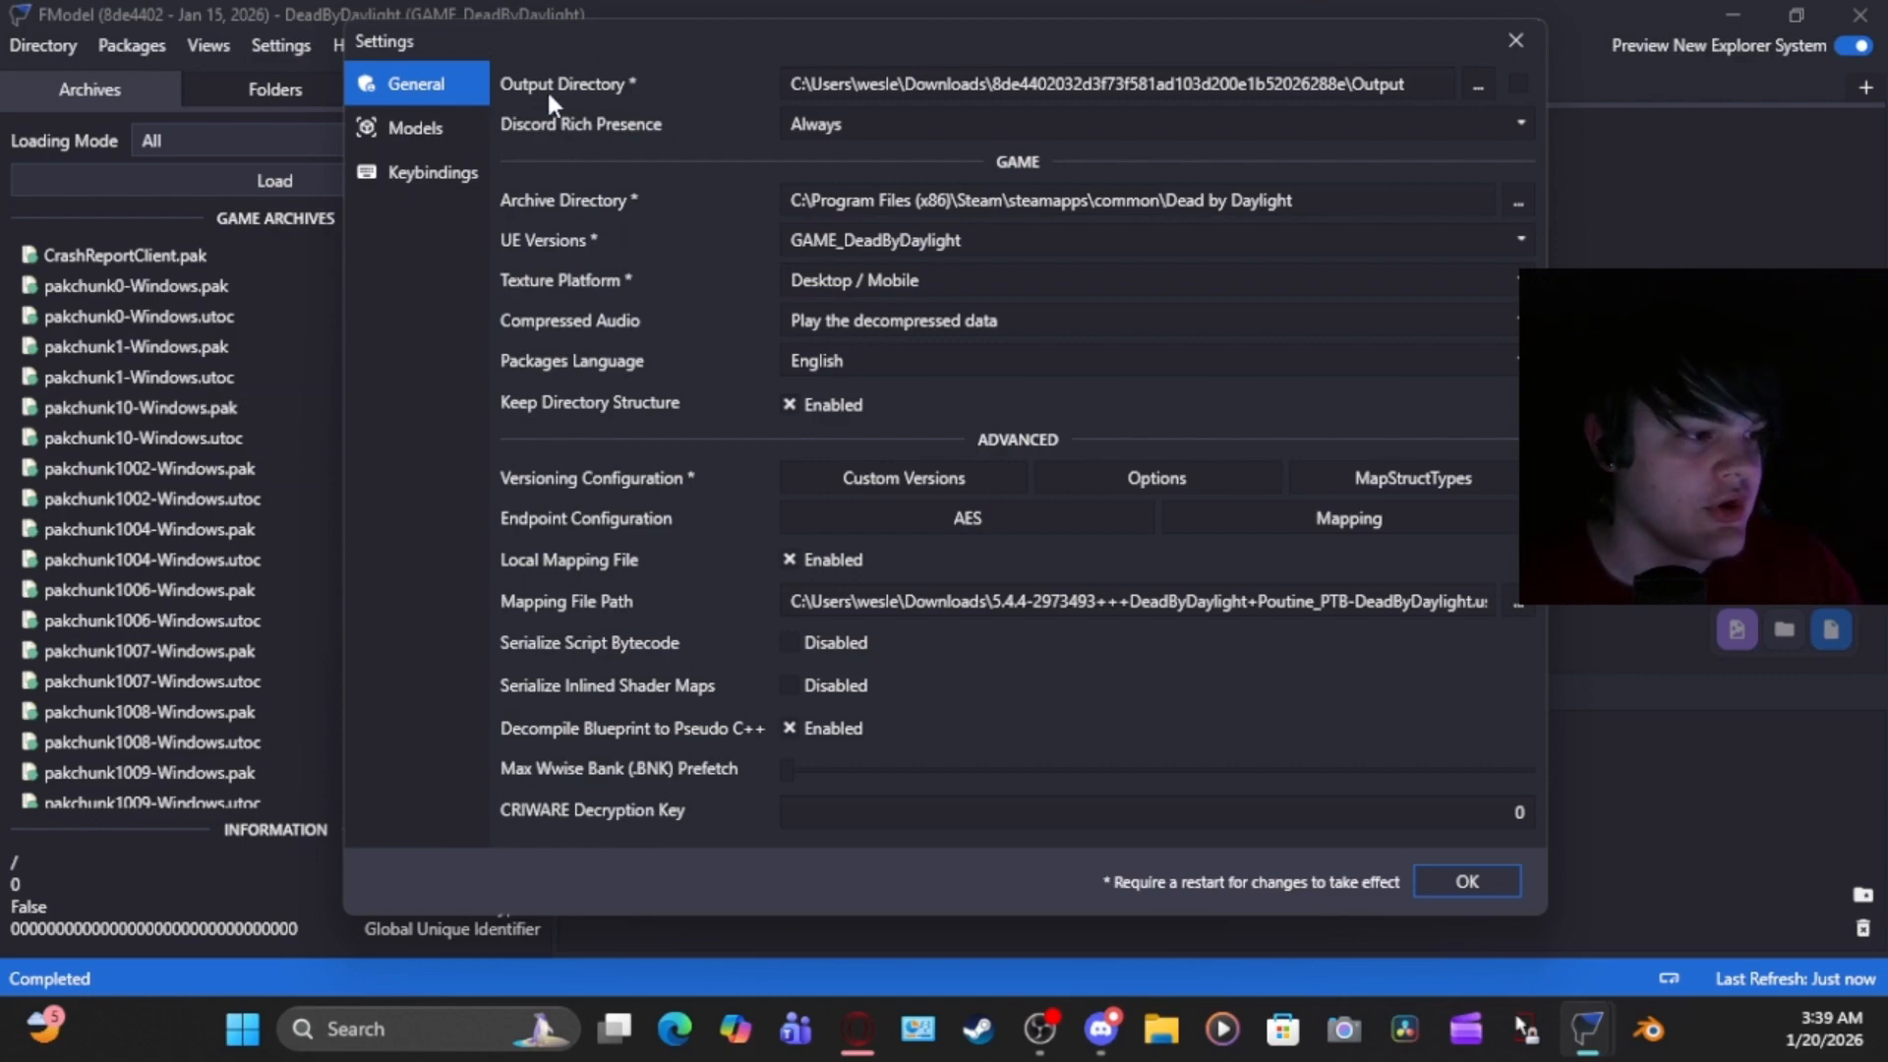
click(1046, 86)
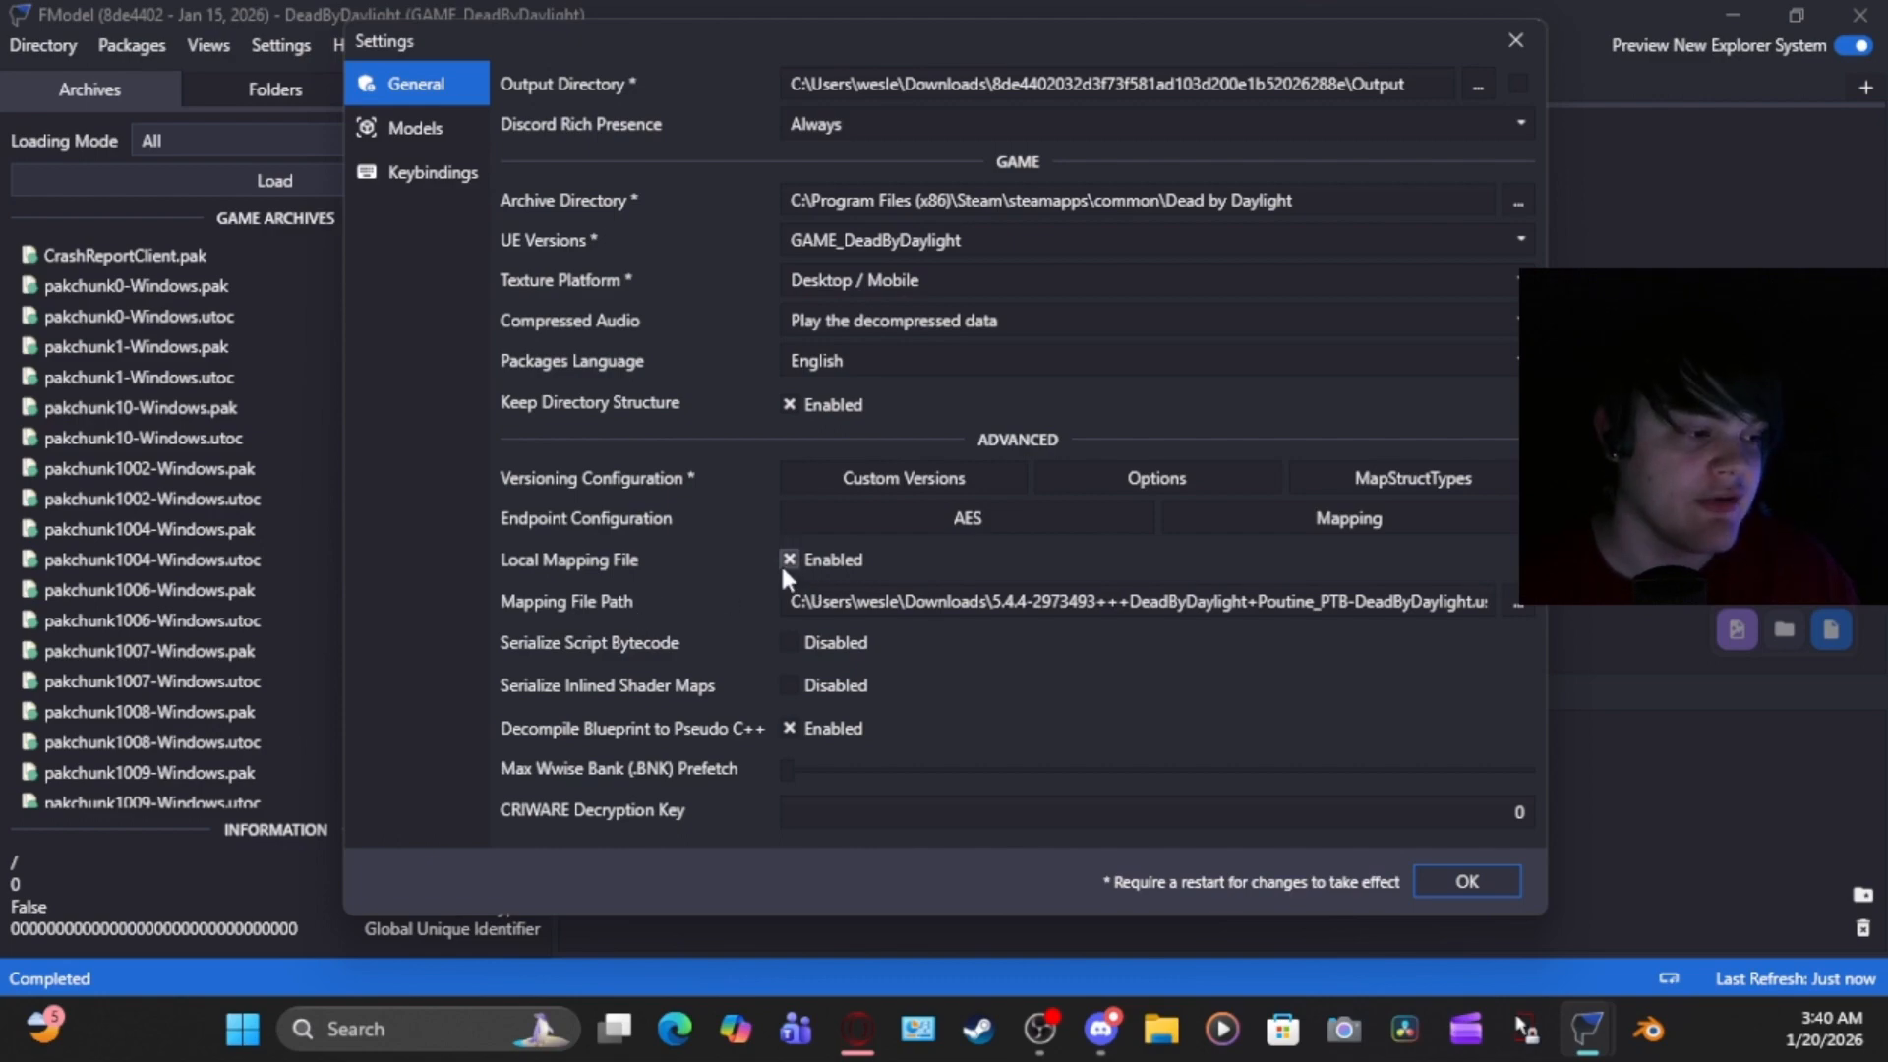
Set the model export directory to the 1BlenderStuff folder in Downloads and apply the settings
click(413, 131)
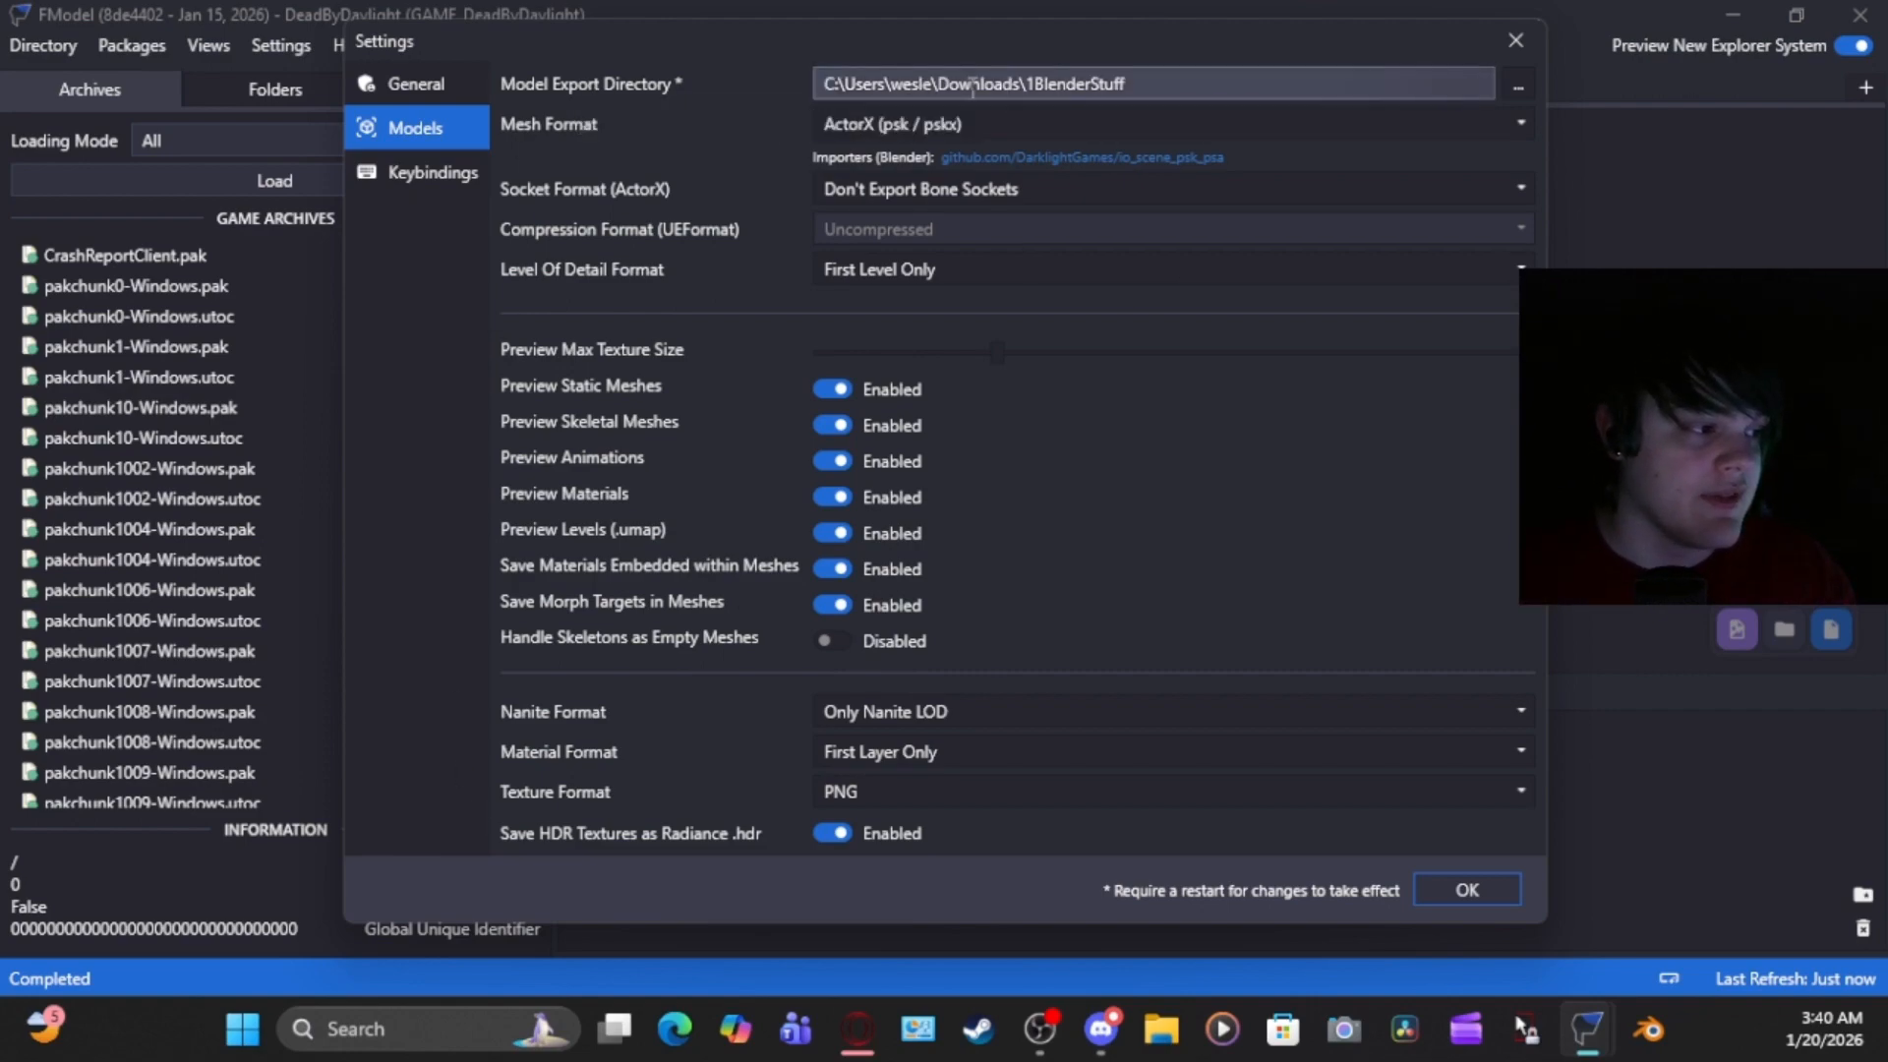
click(1518, 87)
click(468, 470)
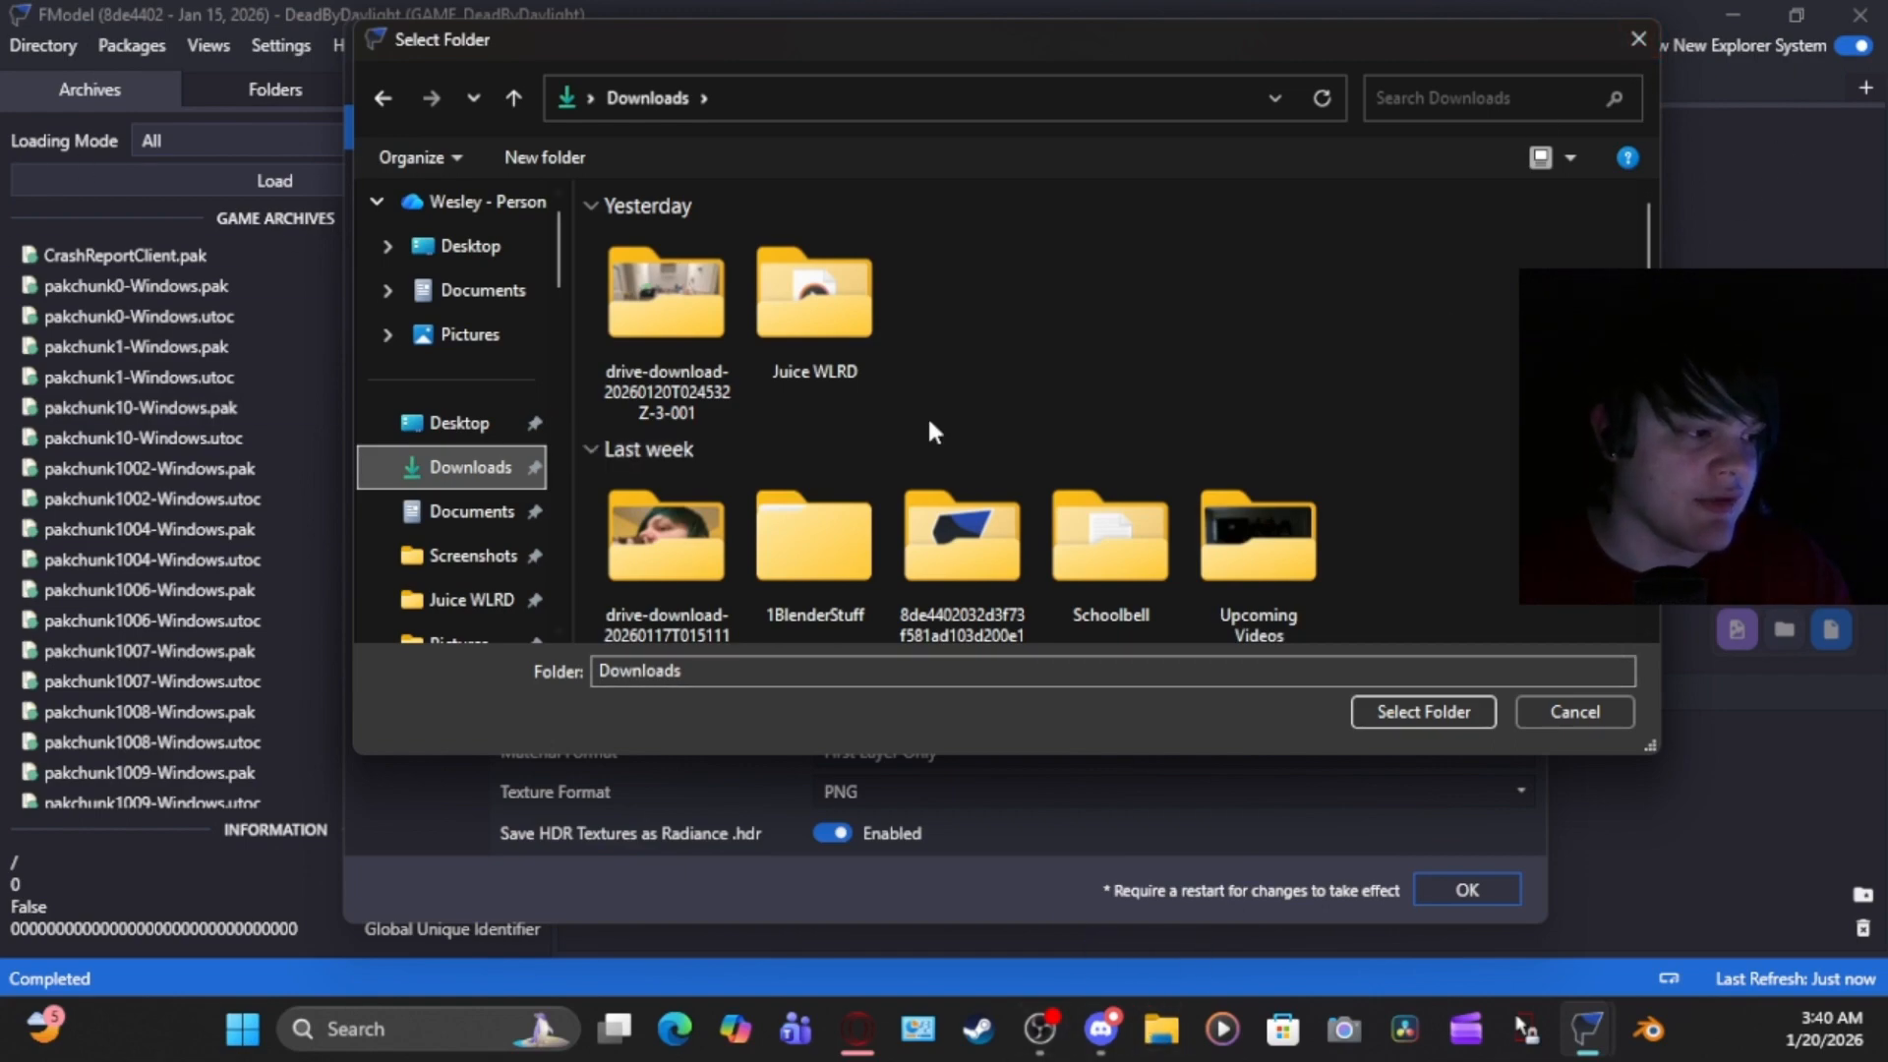
scroll(976, 450, down, 2)
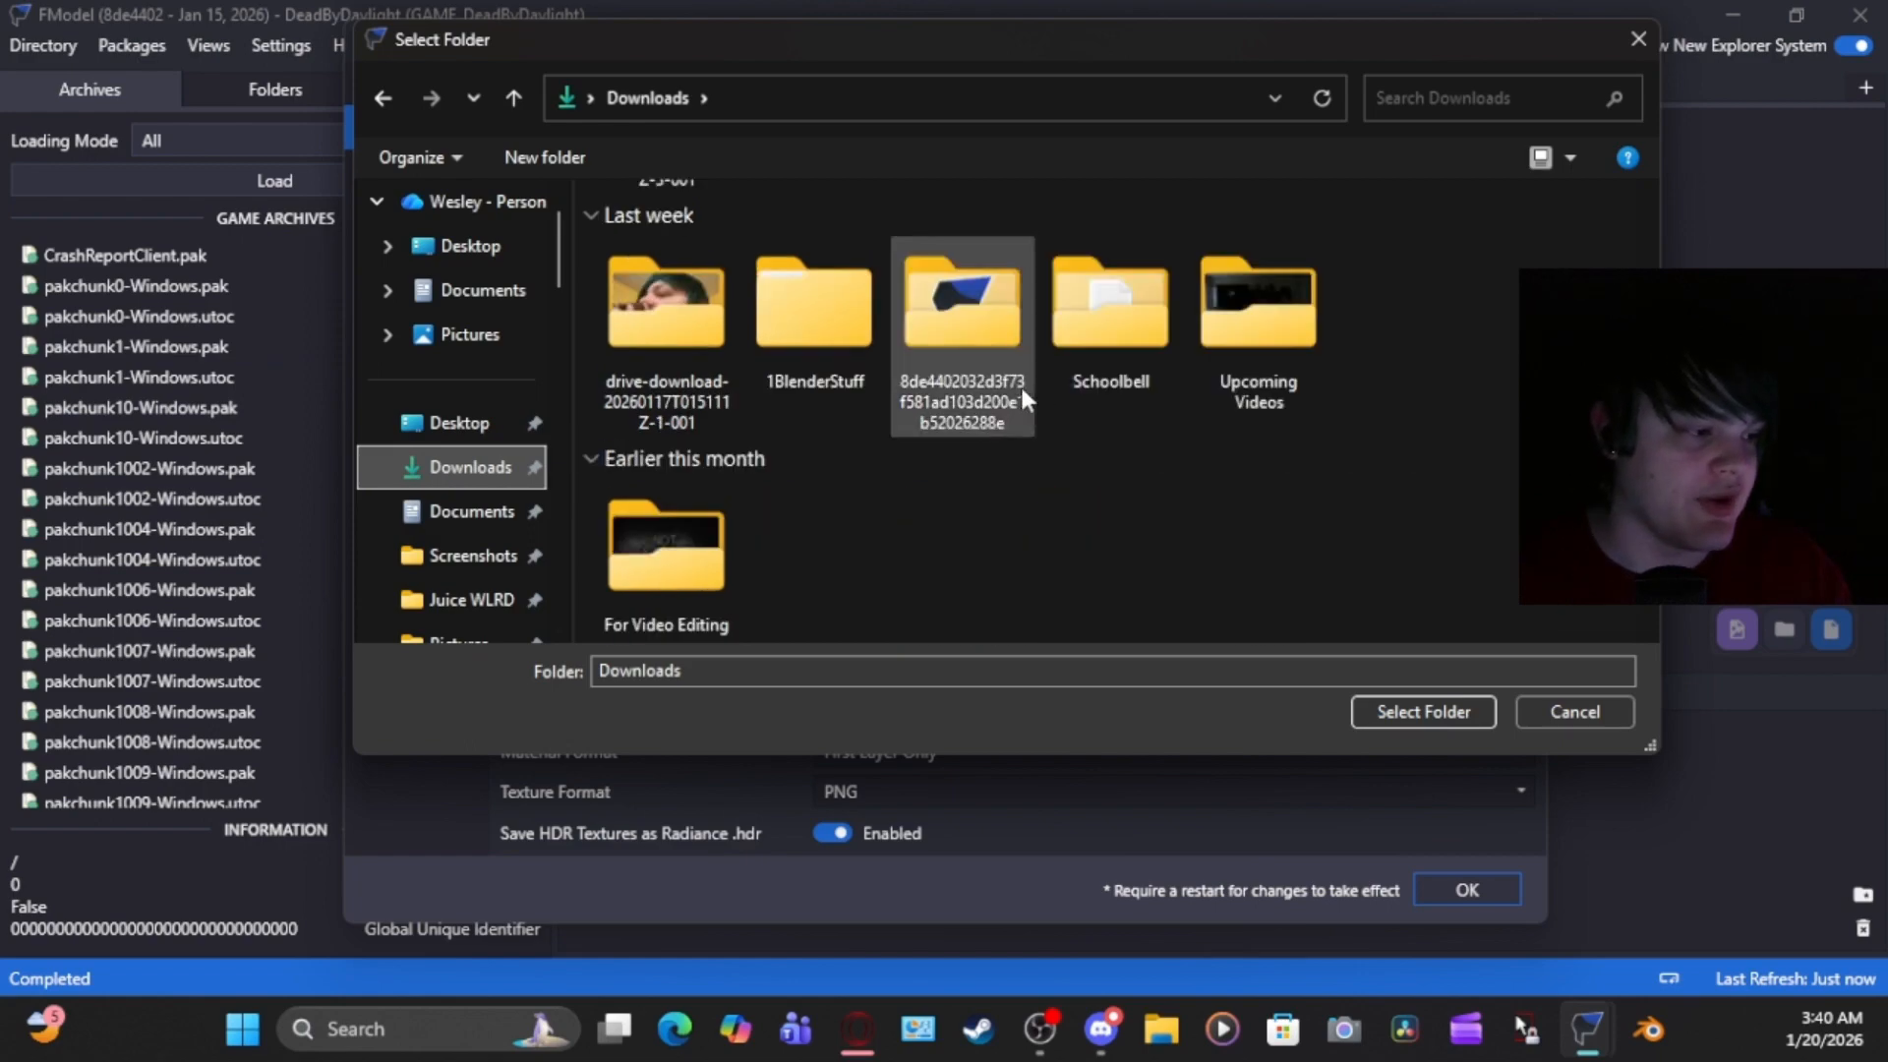
double_click(797, 295)
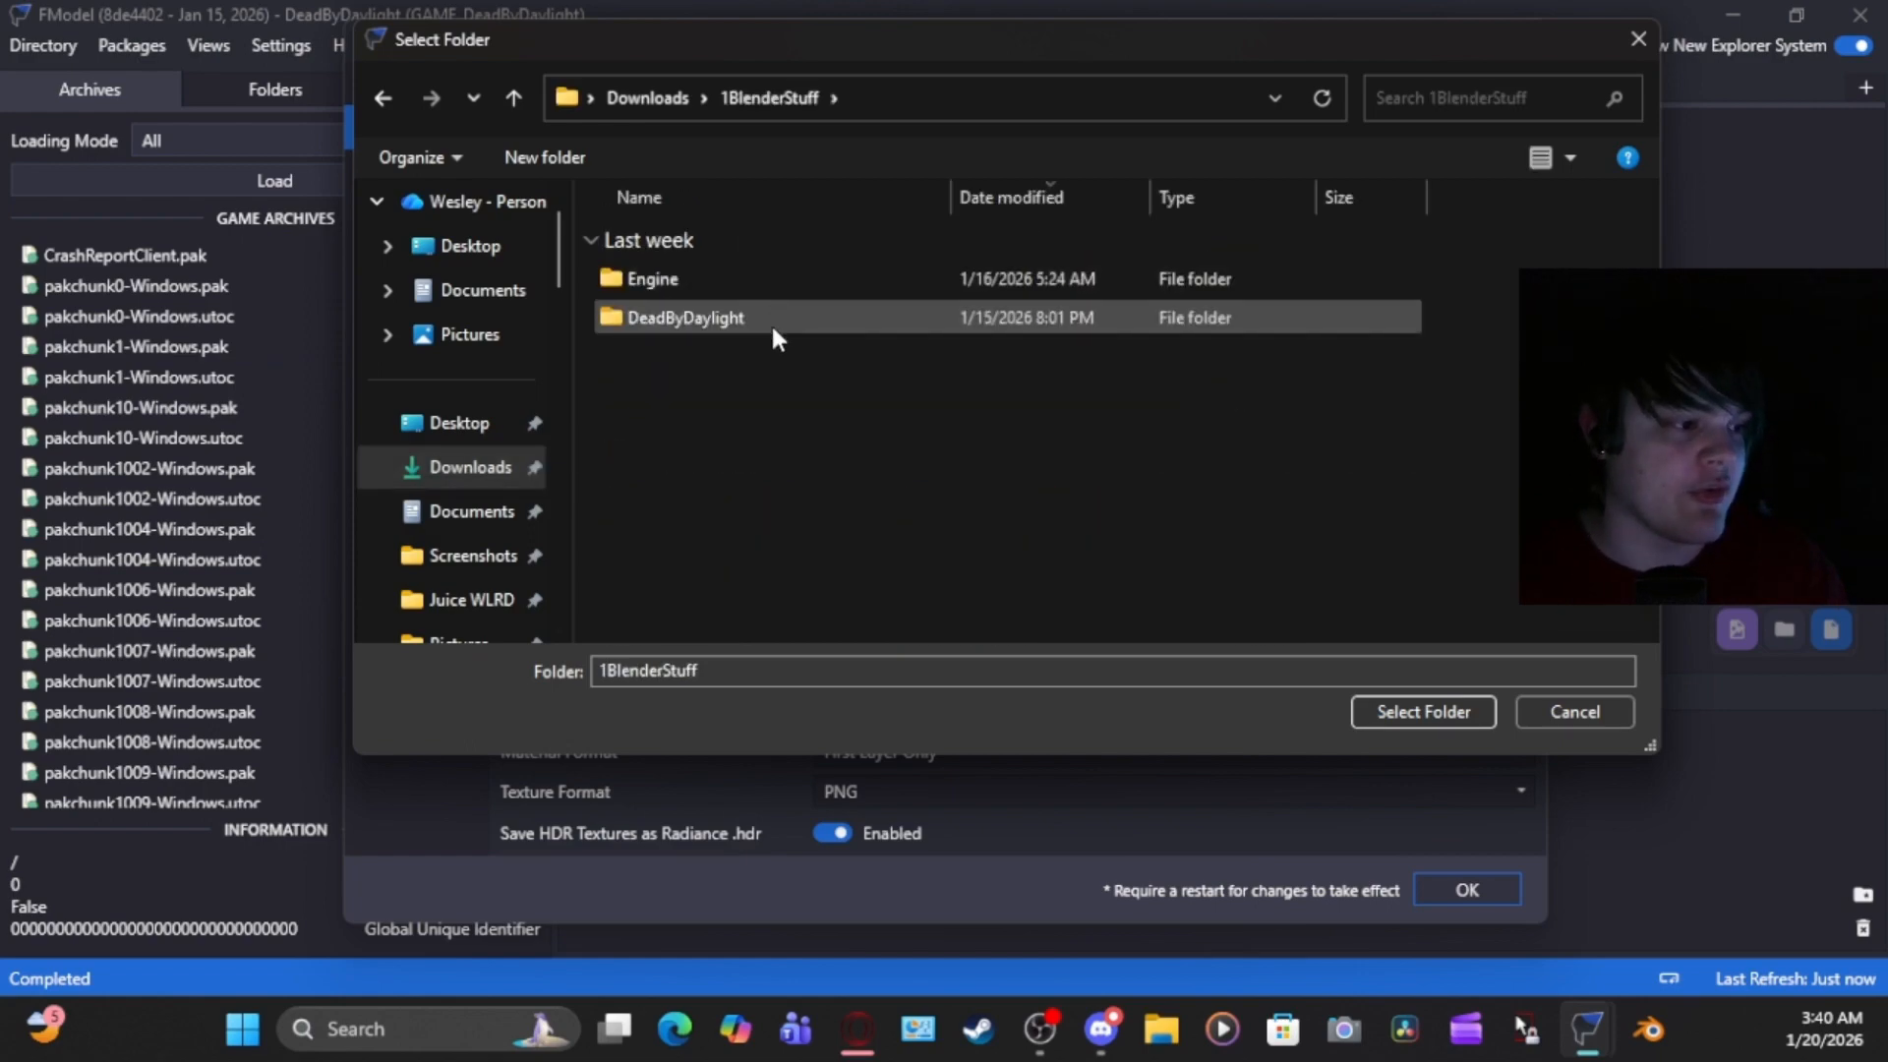
key(alt+Left)
click(1378, 711)
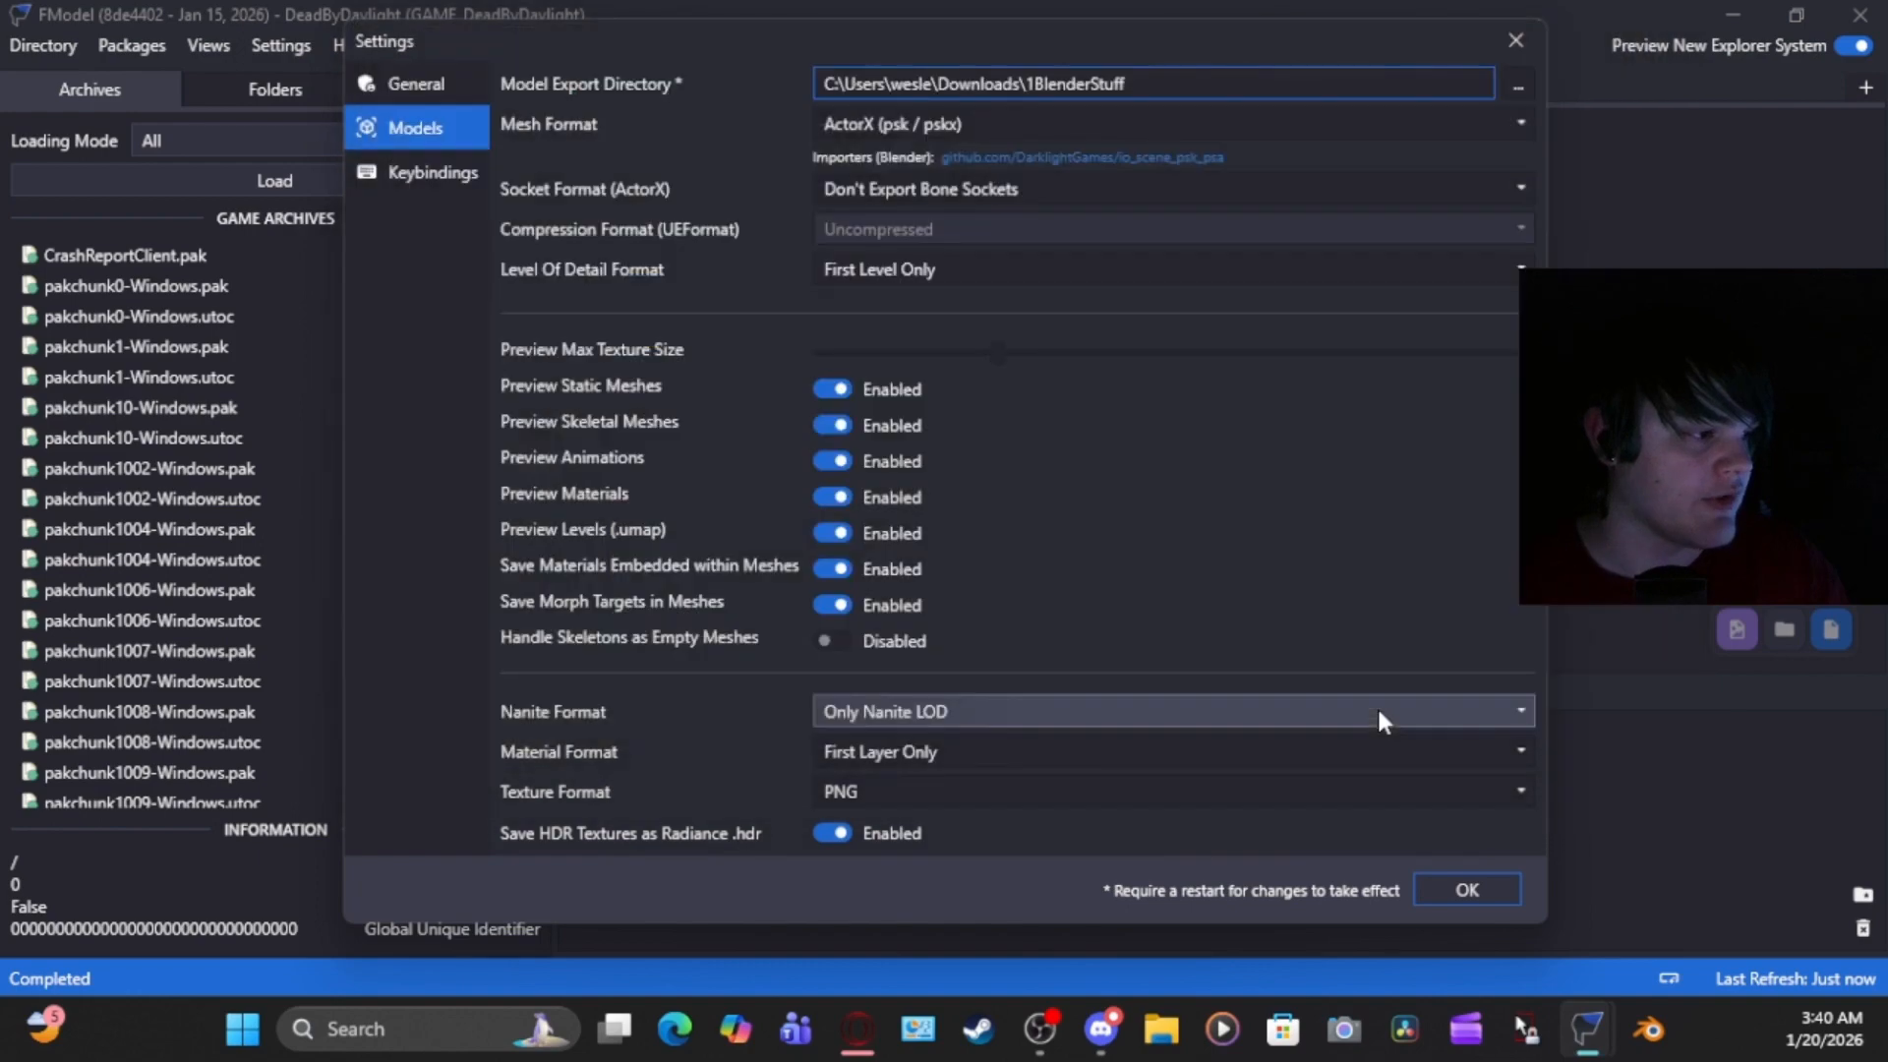
click(1456, 890)
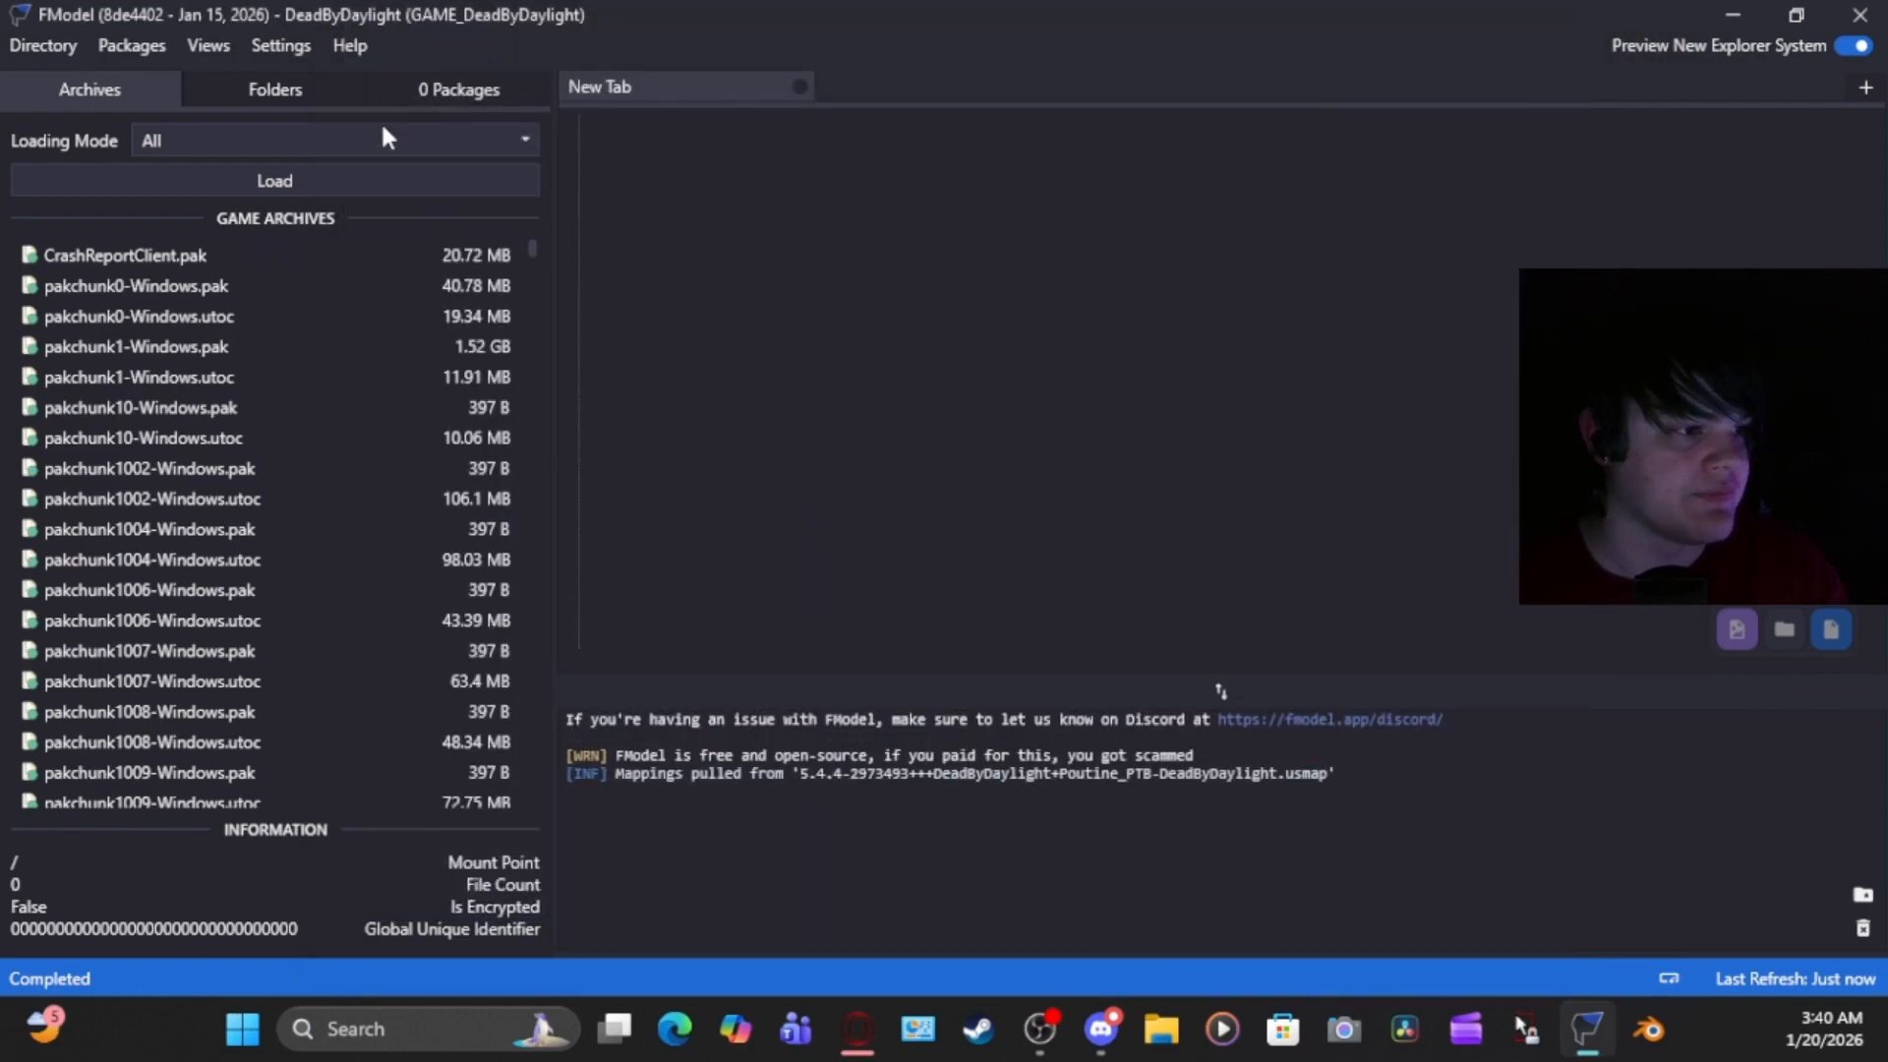
Reopen the model export settings and examine the mesh format options without changing the selection
click(283, 45)
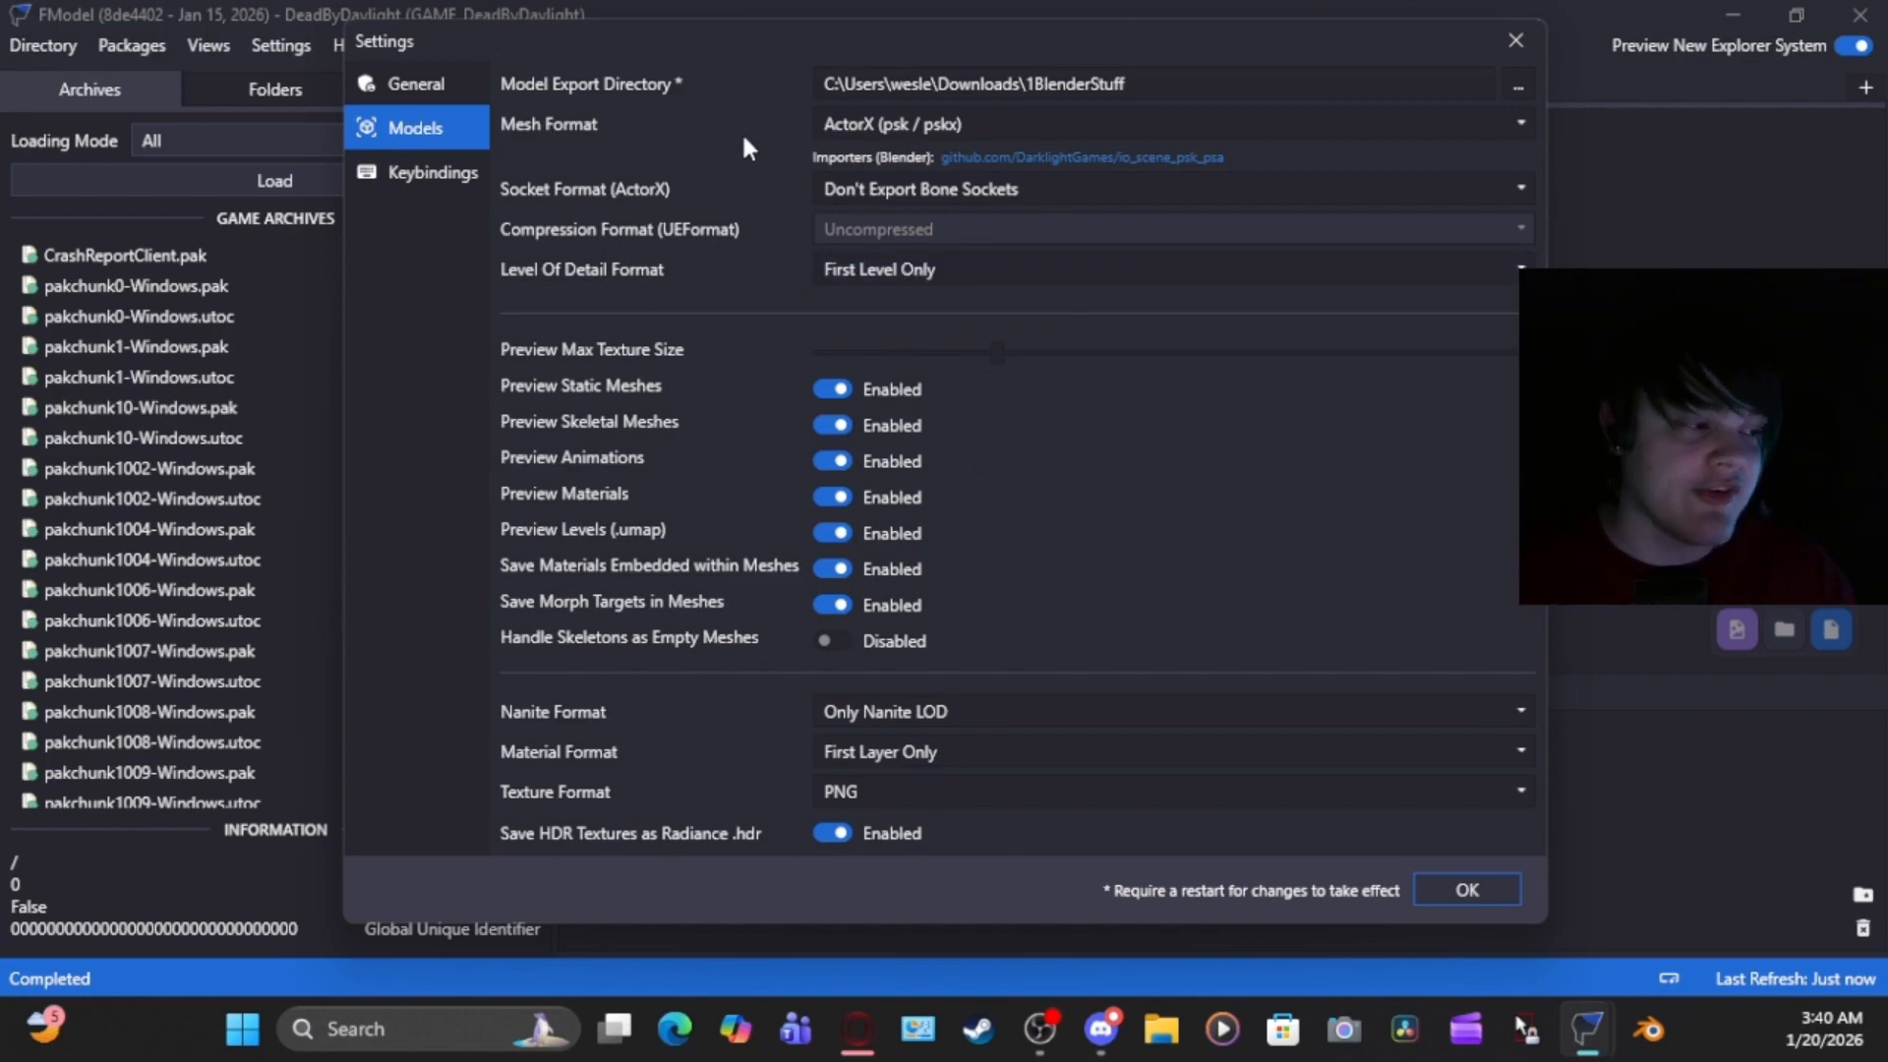
click(935, 128)
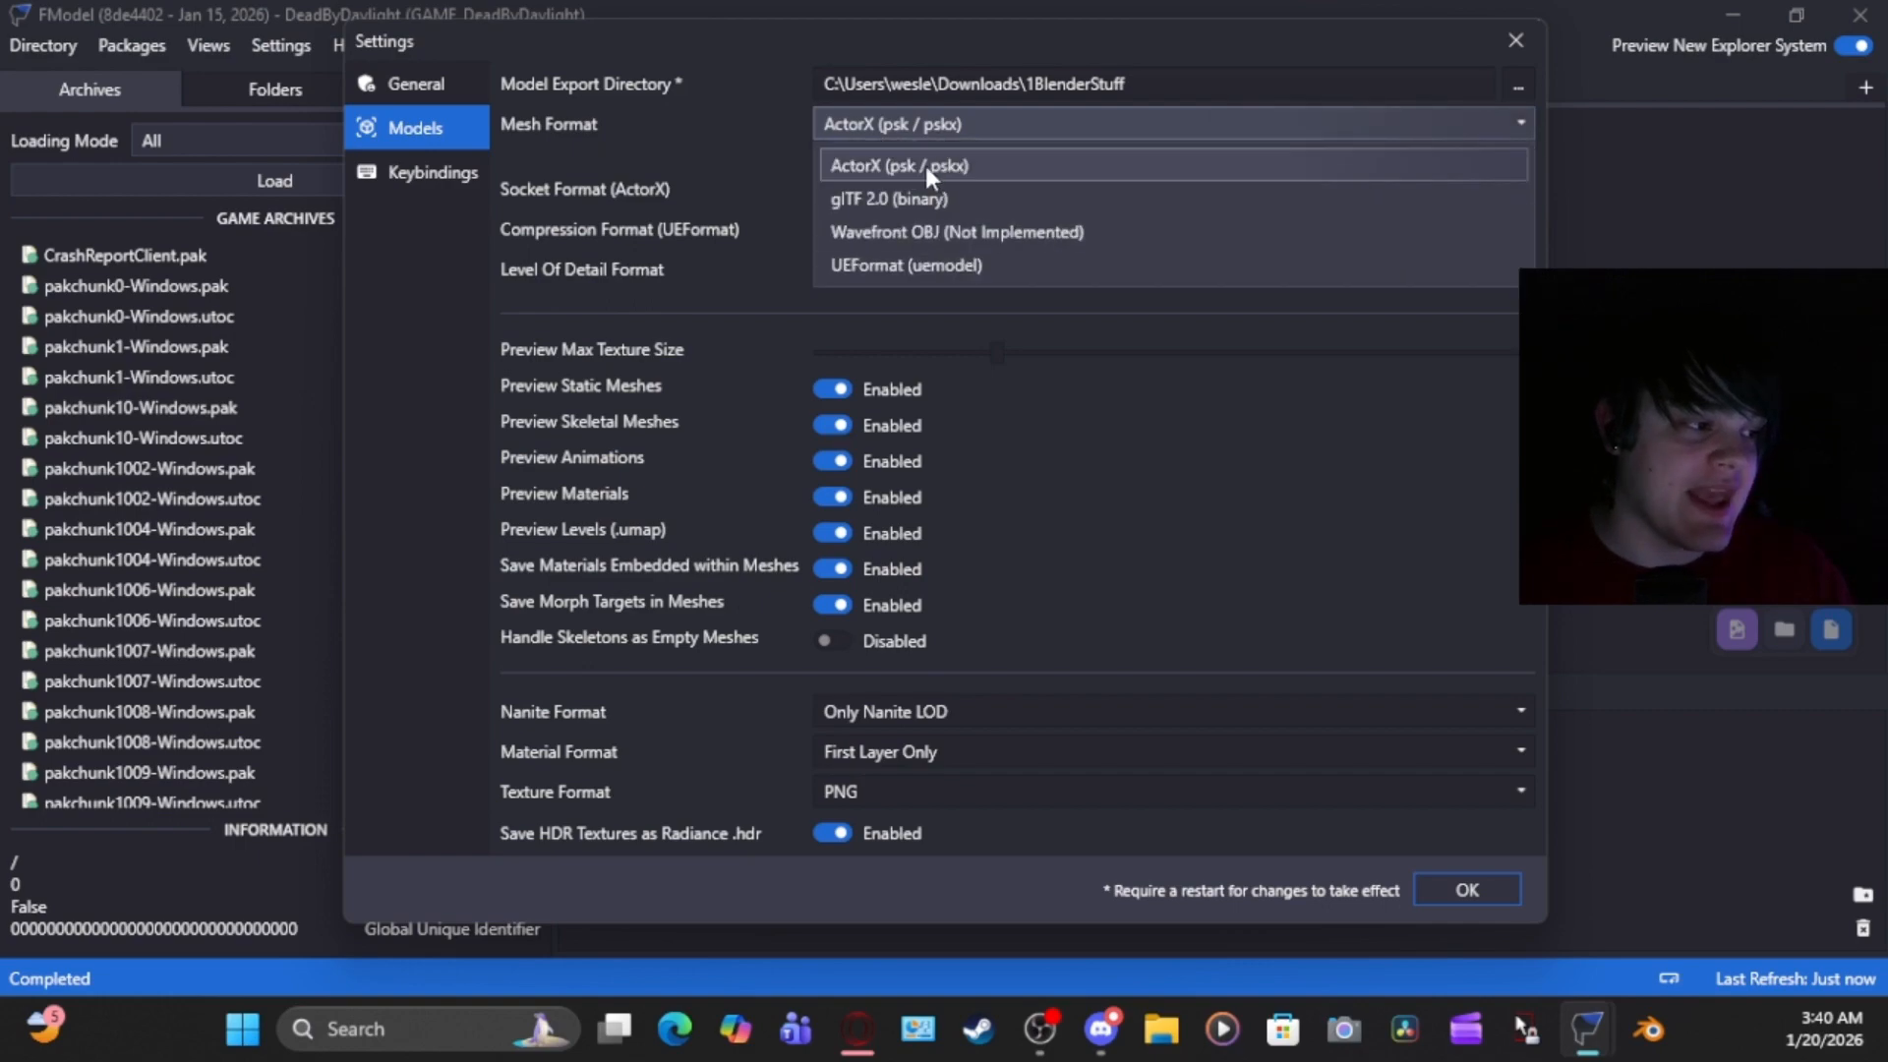
click(924, 122)
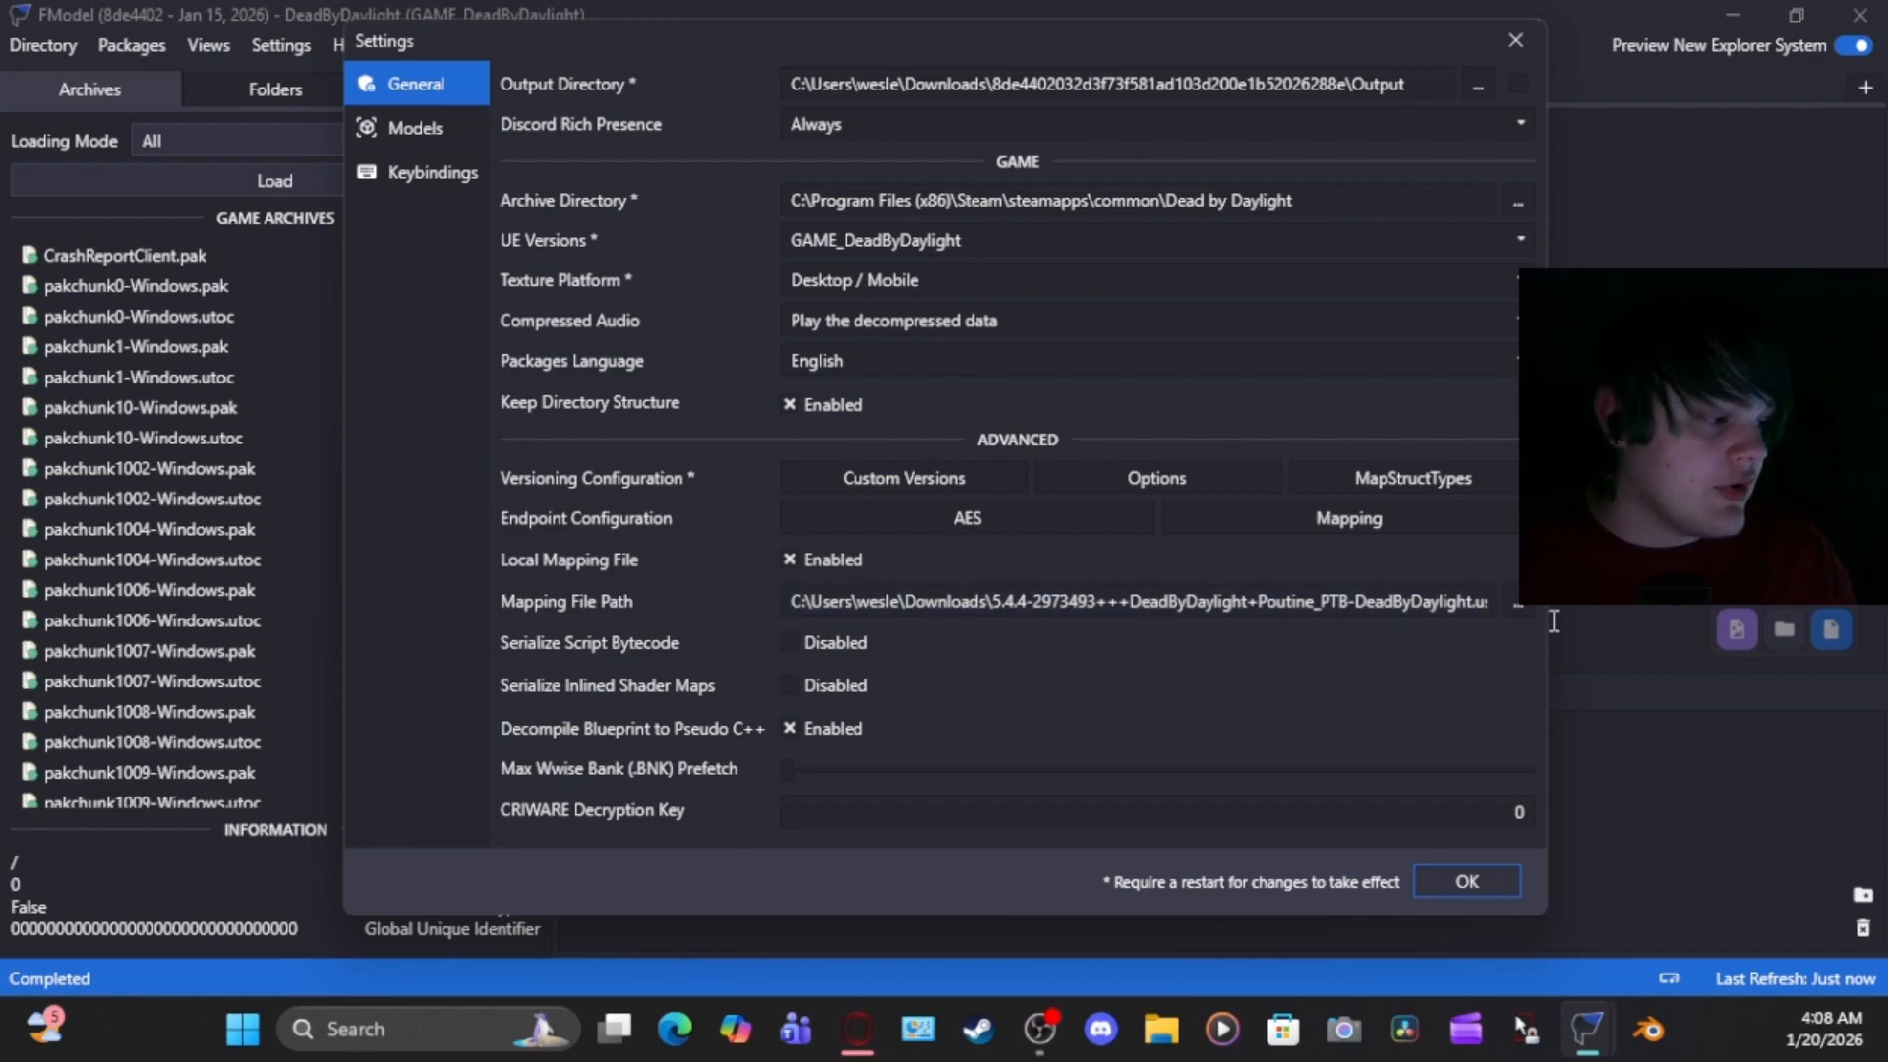
Choose 5.4.4-2973493+++DeadByDaylight+Poutine_PTB-DeadByDaylight.usmap from Downloads as the local mapping file
click(1517, 604)
click(470, 467)
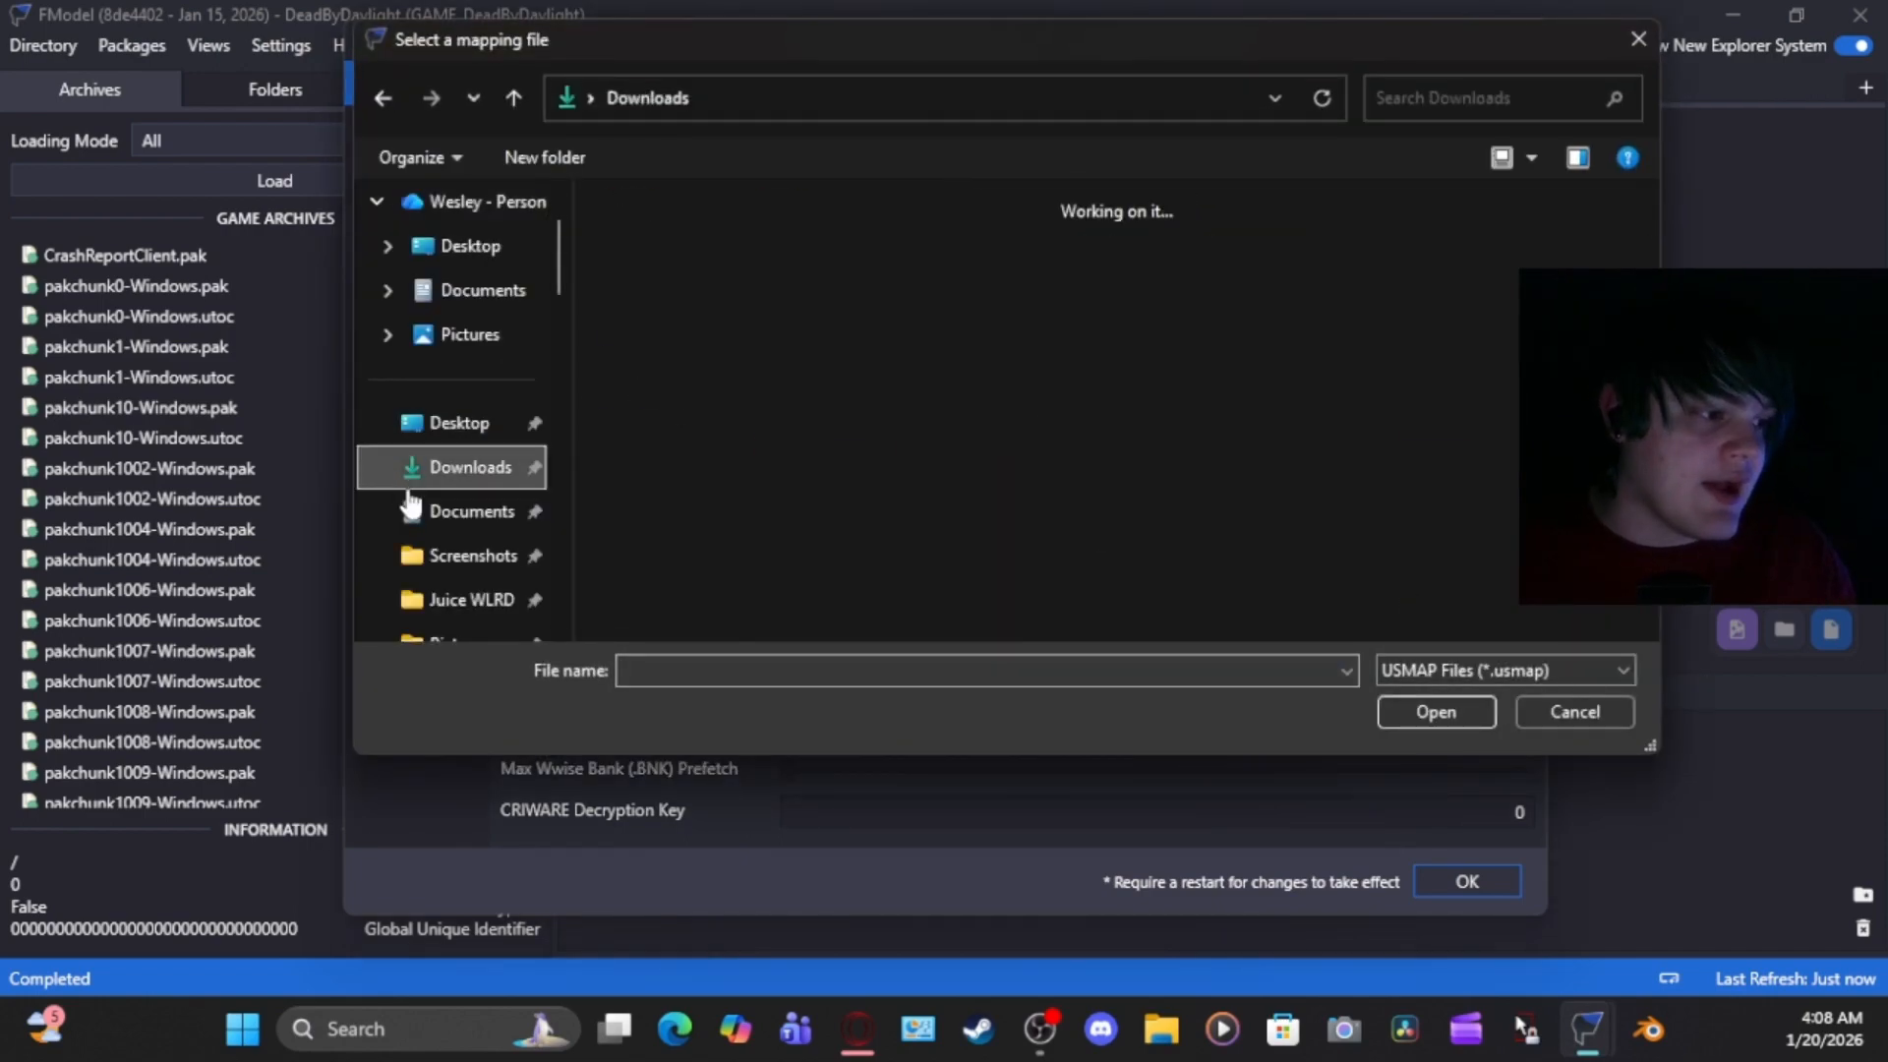
double_click(664, 555)
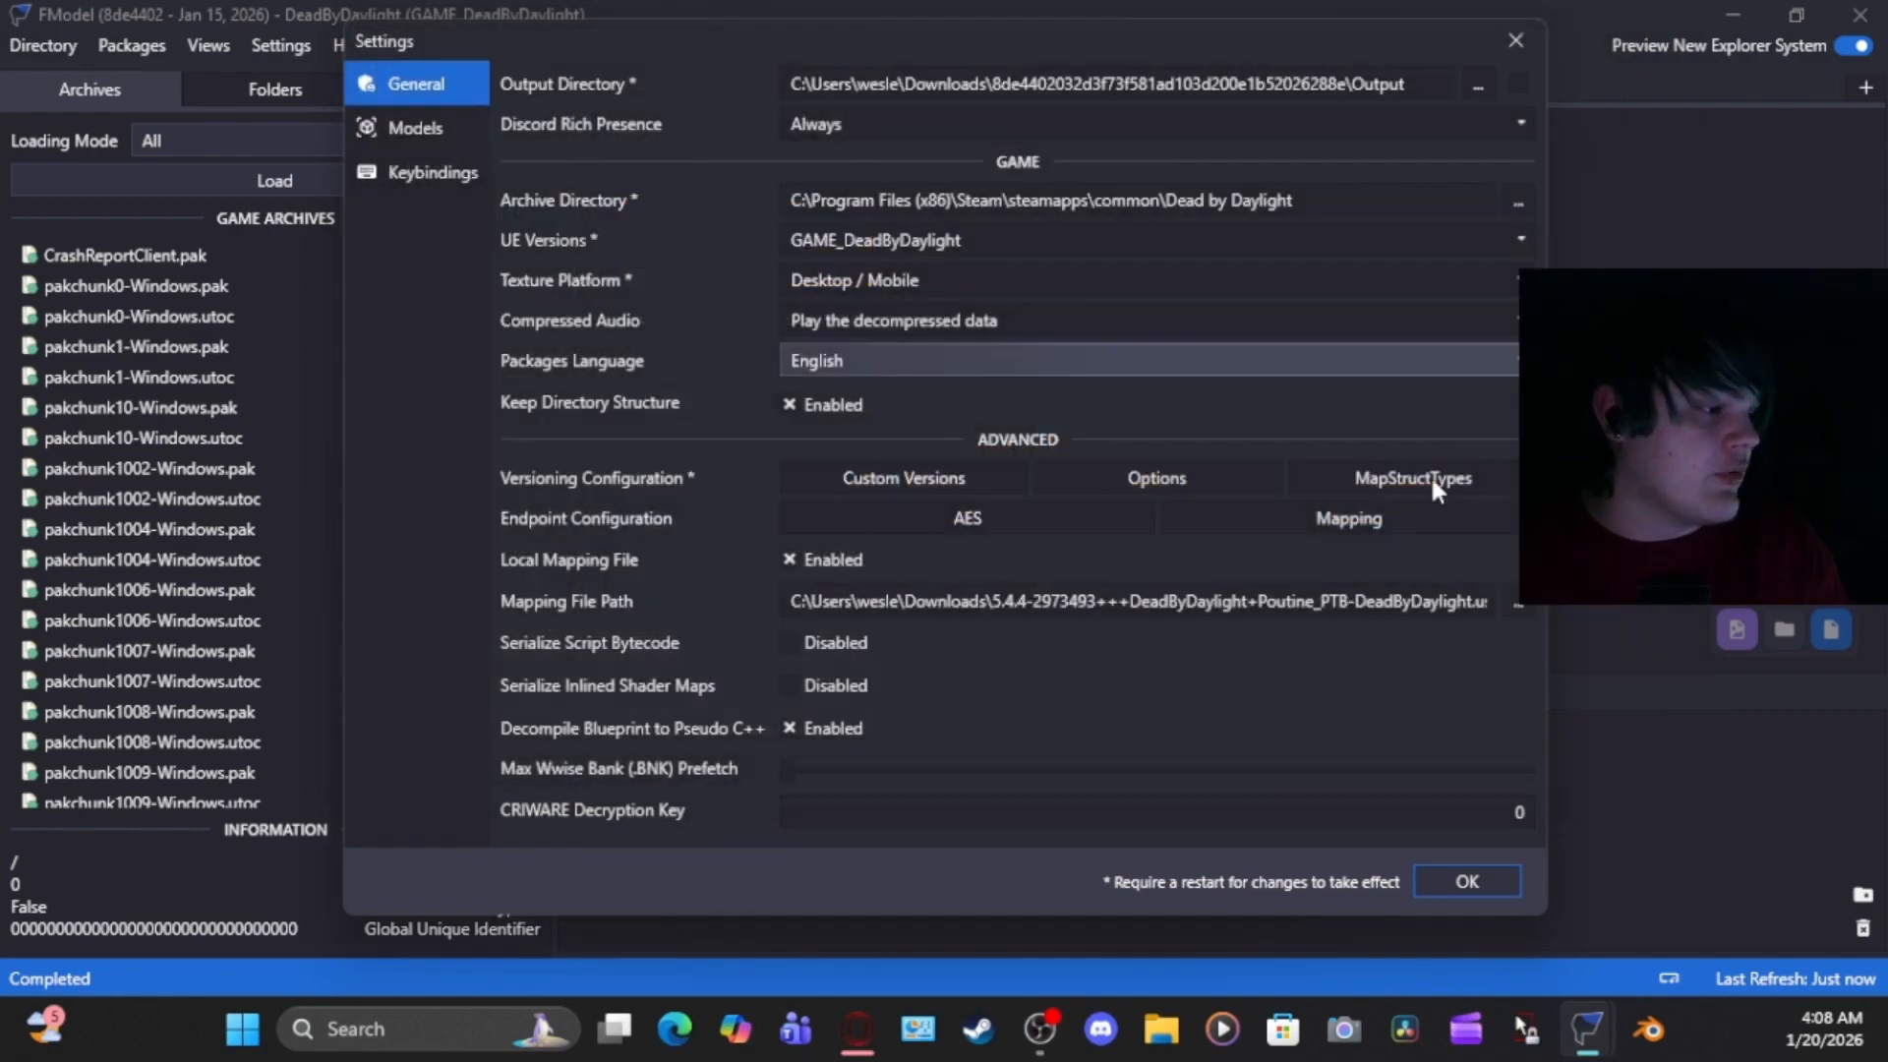
Accept the settings, load all the game archives and expand the DeadByDaylight folder
click(1495, 880)
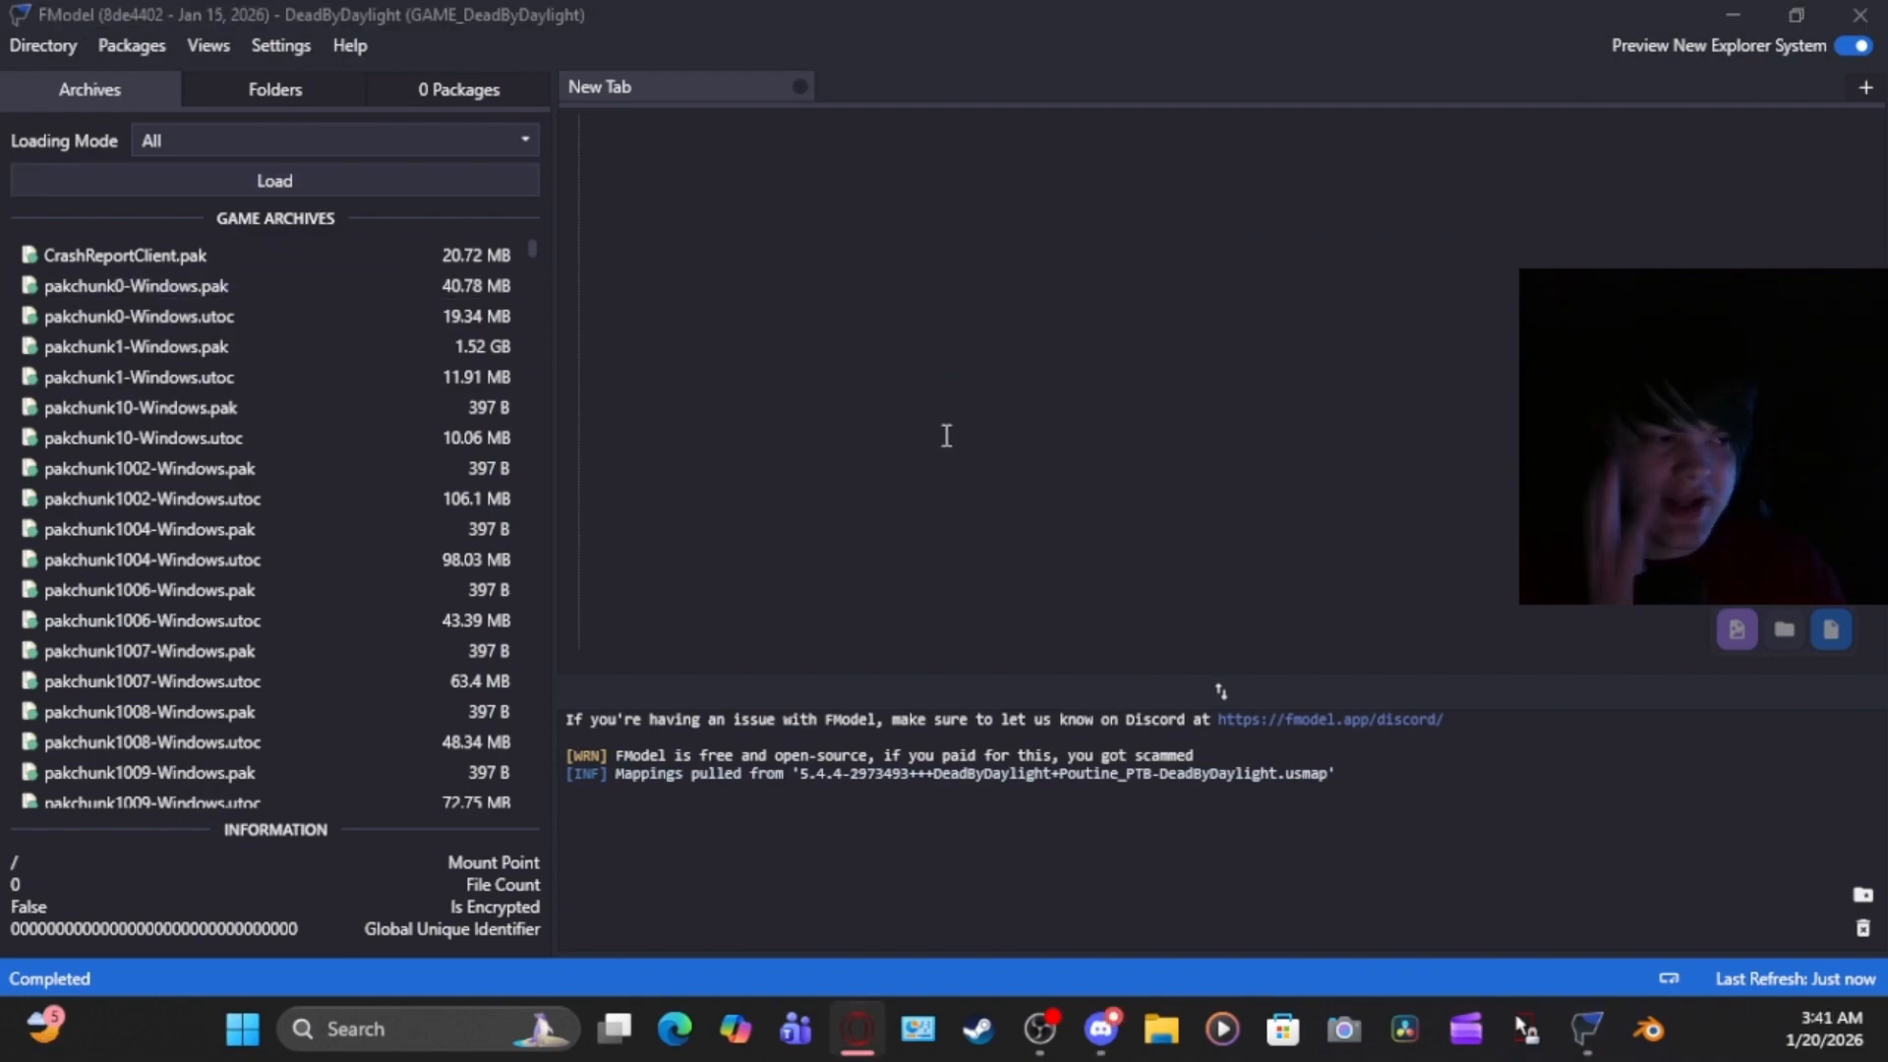
click(265, 182)
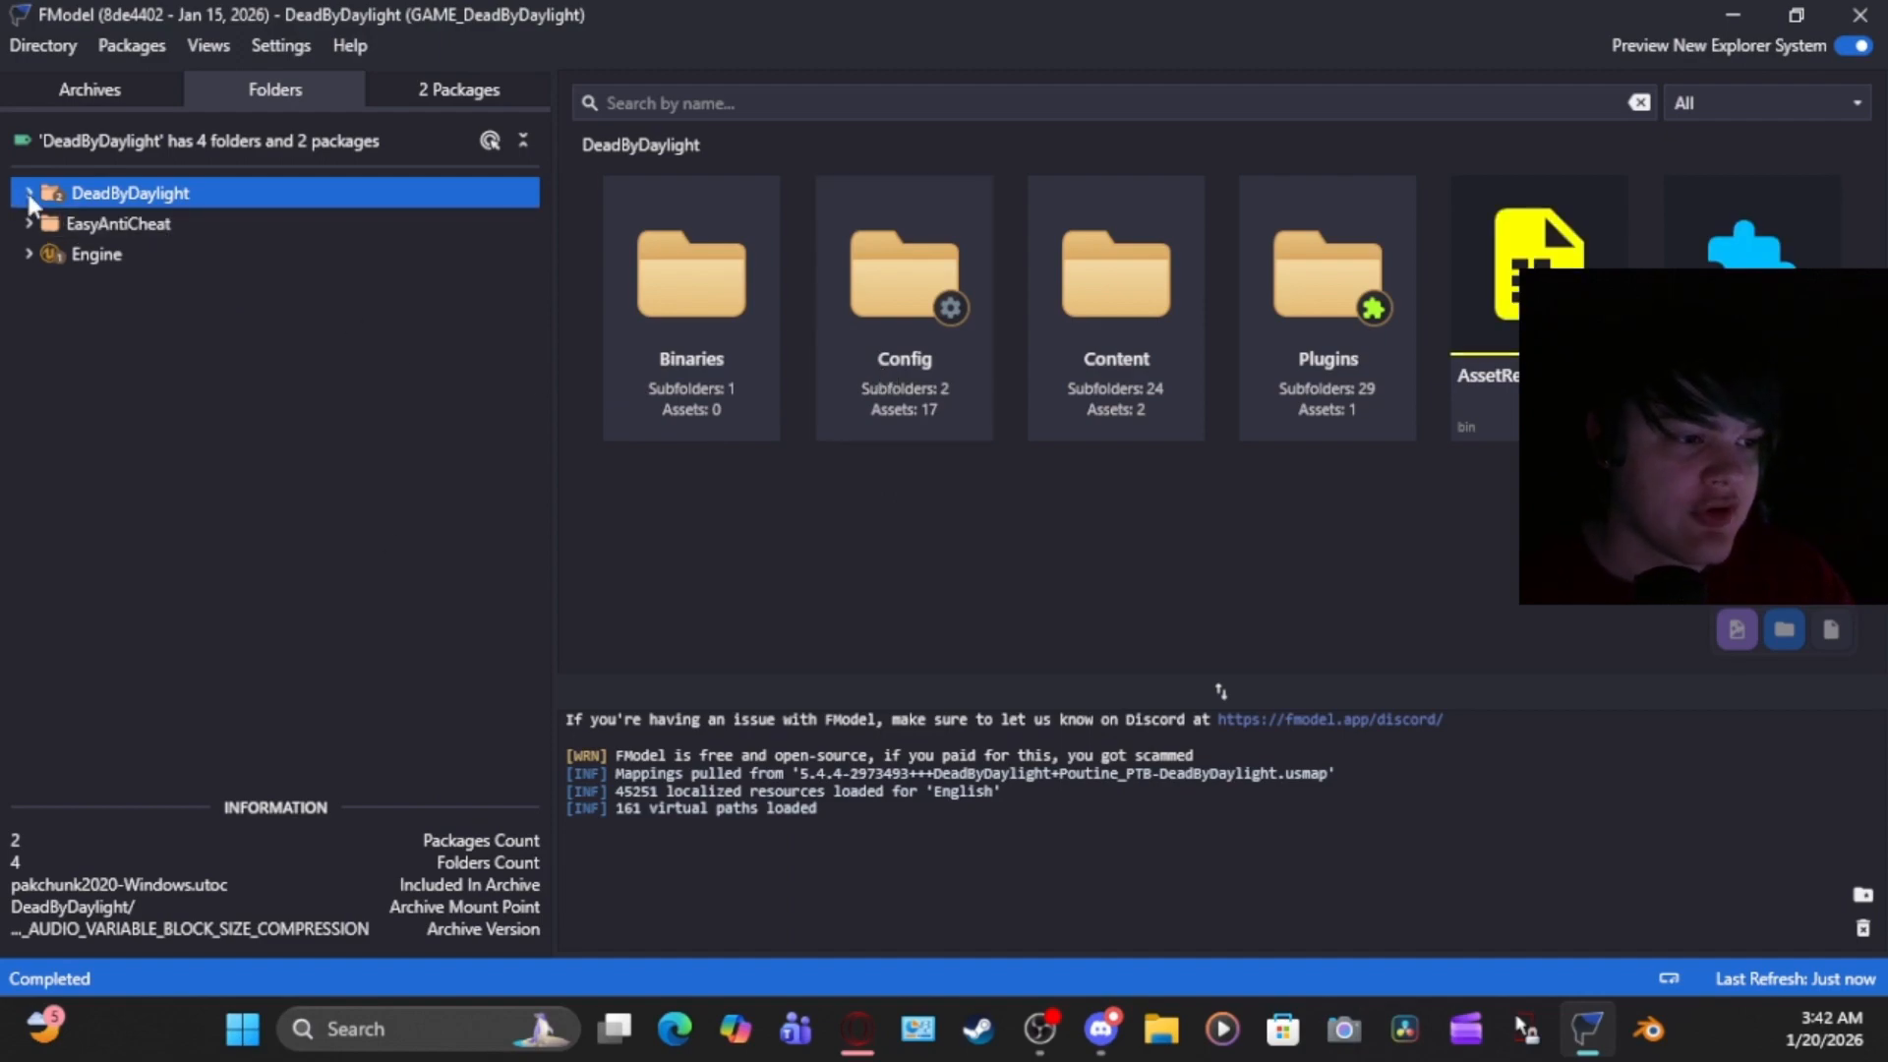
click(29, 193)
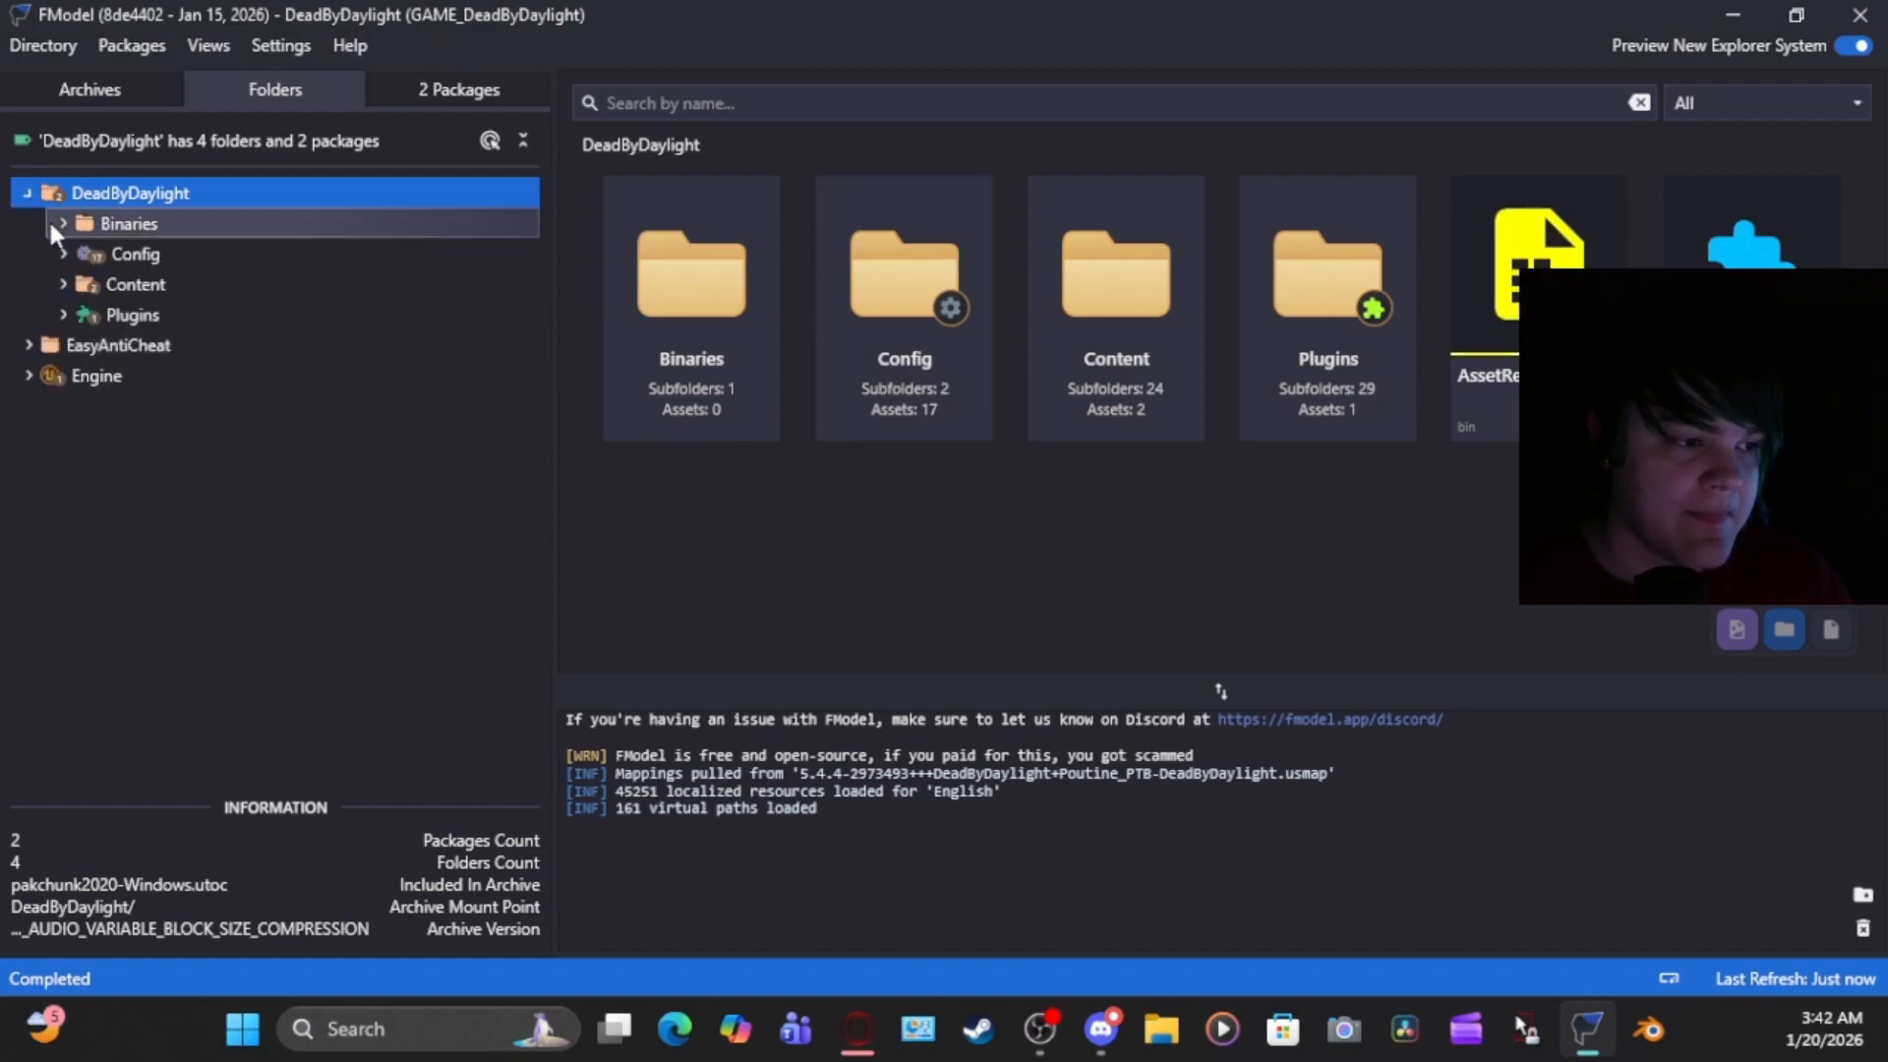
Expand Plugins and its DBDCharacters subfolder, and look through the killer folders
click(62, 315)
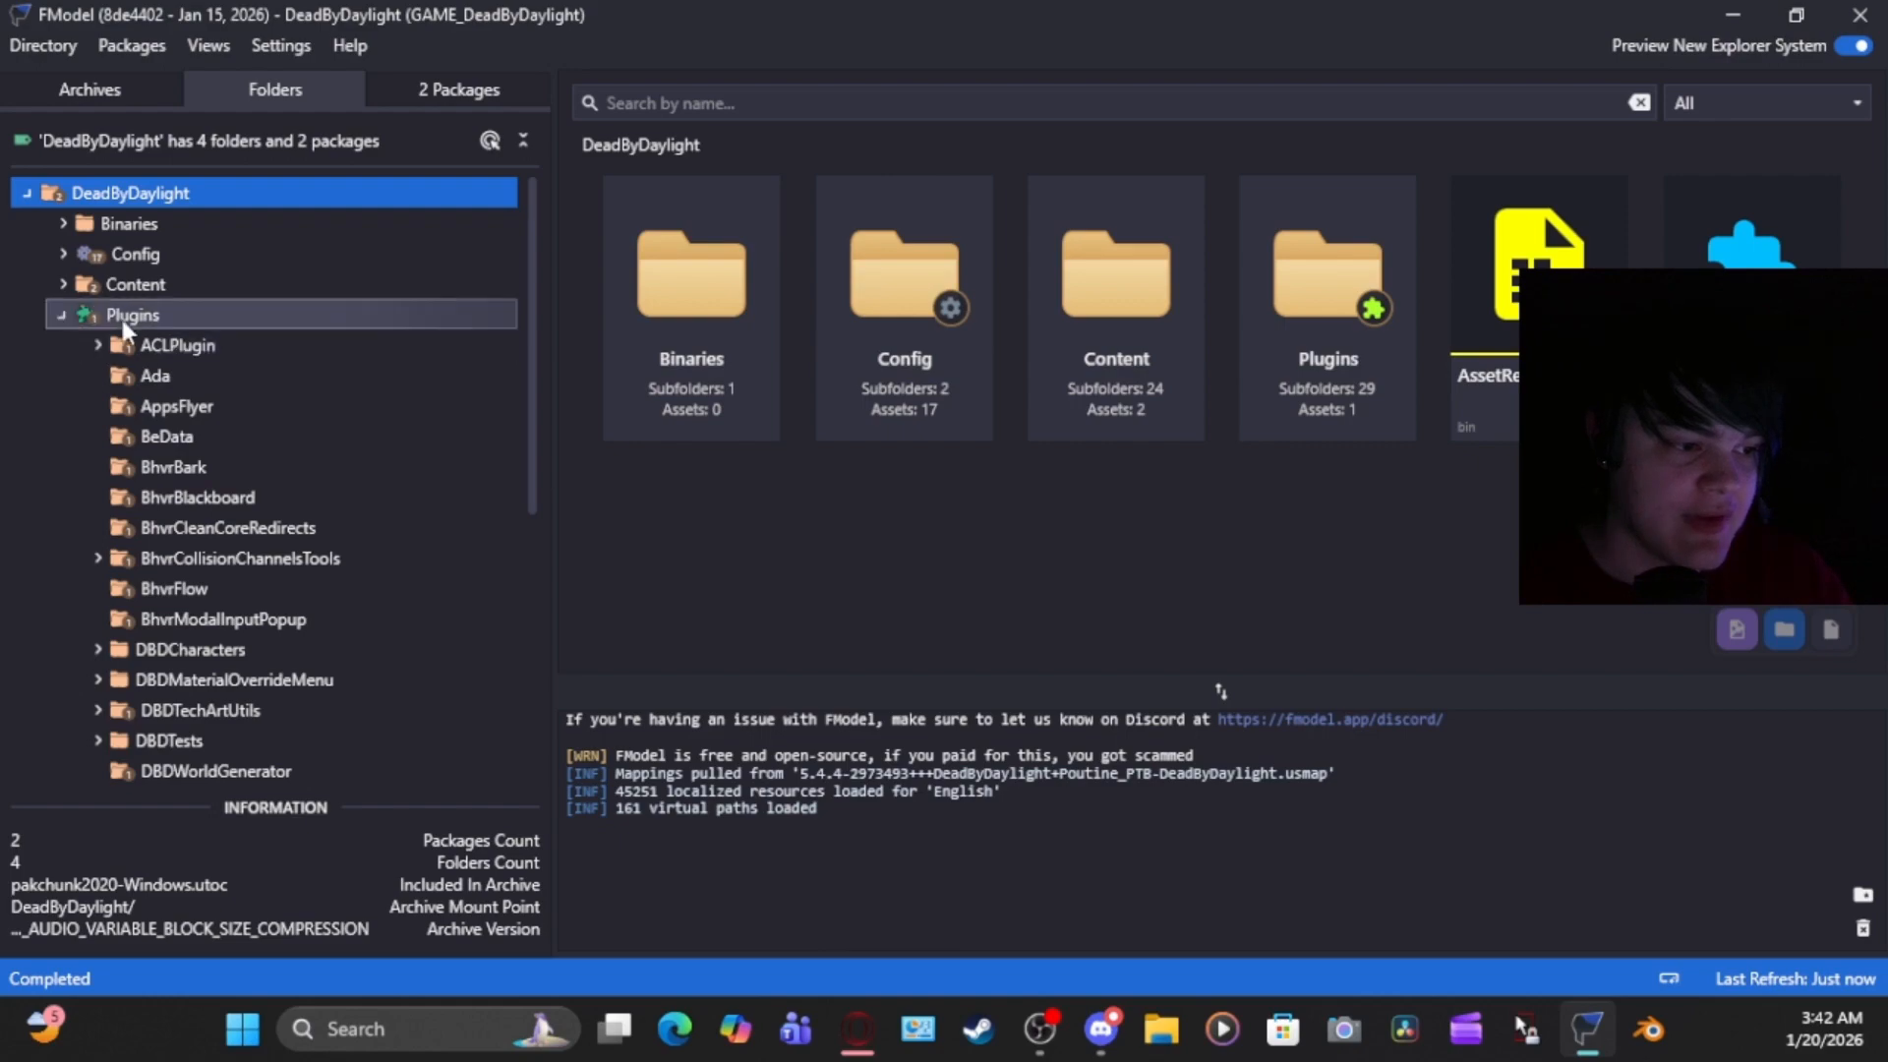
scroll(147, 393, down, 1)
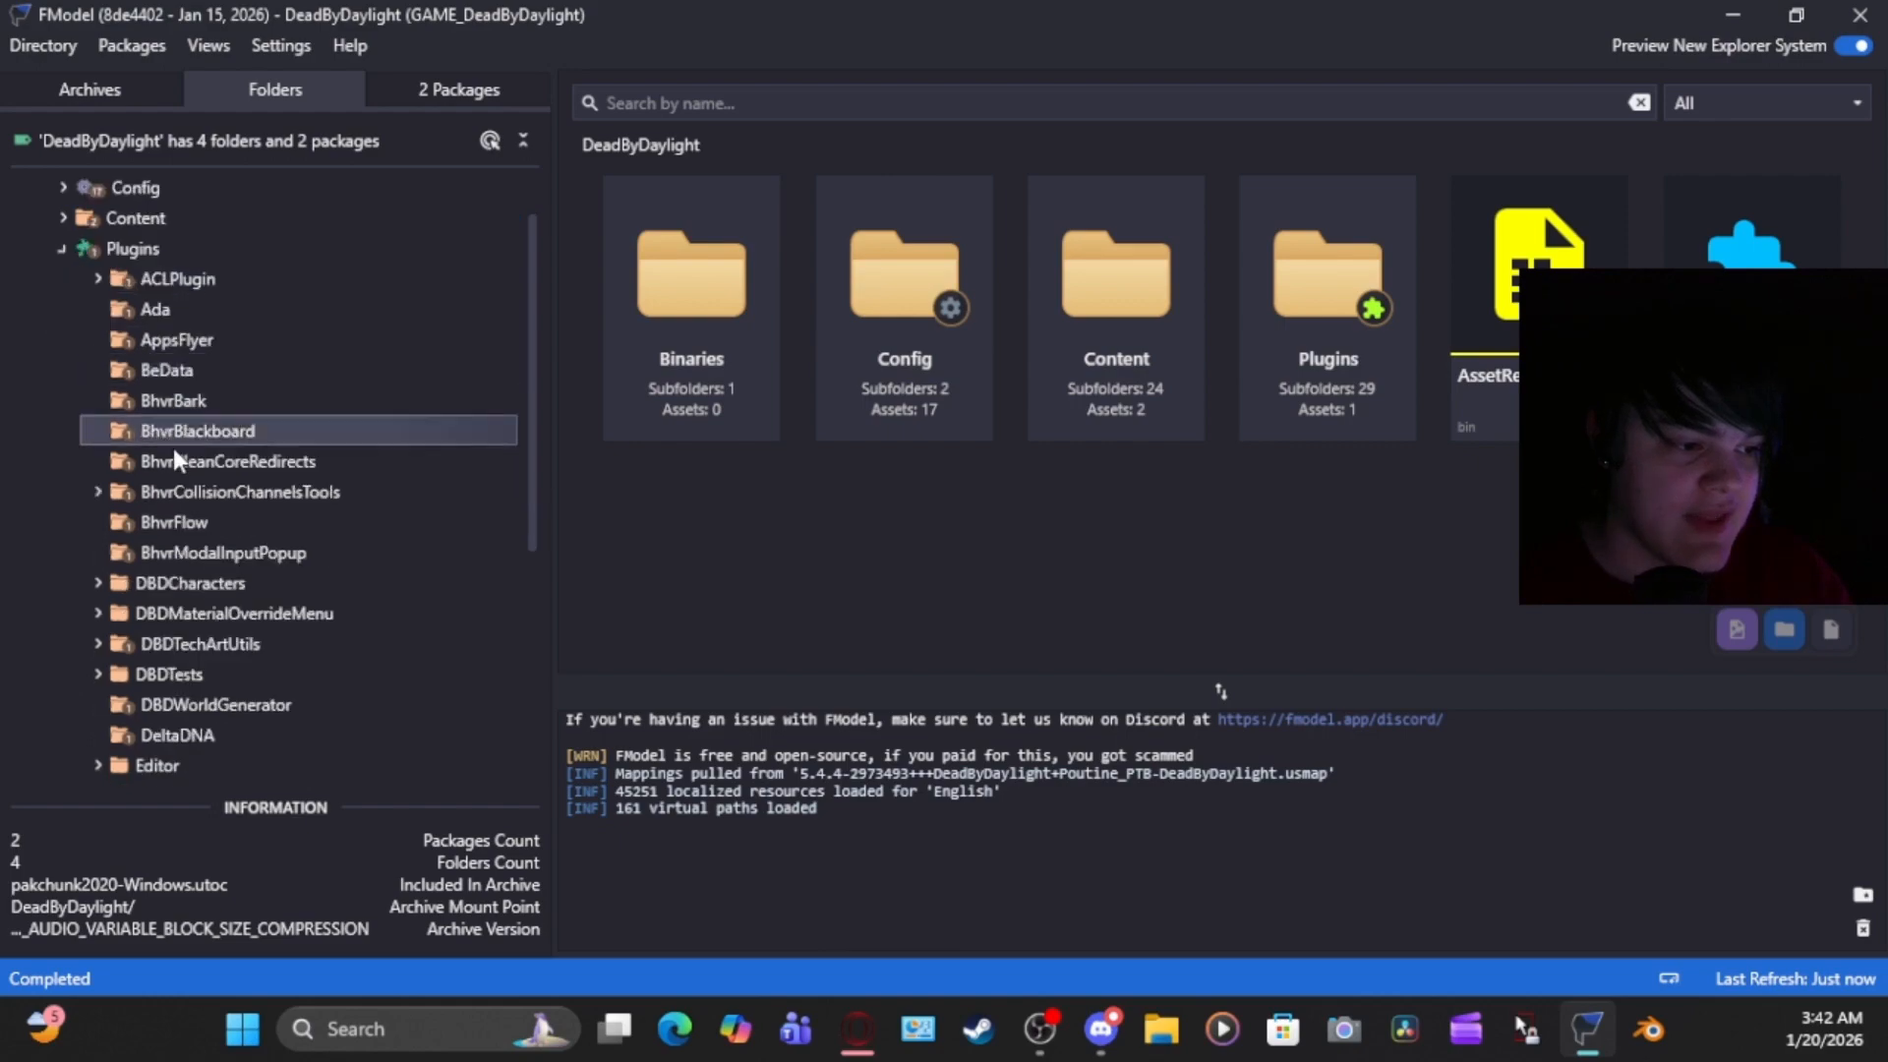
click(97, 583)
scroll(288, 563, down, 3)
scroll(313, 560, down, 11)
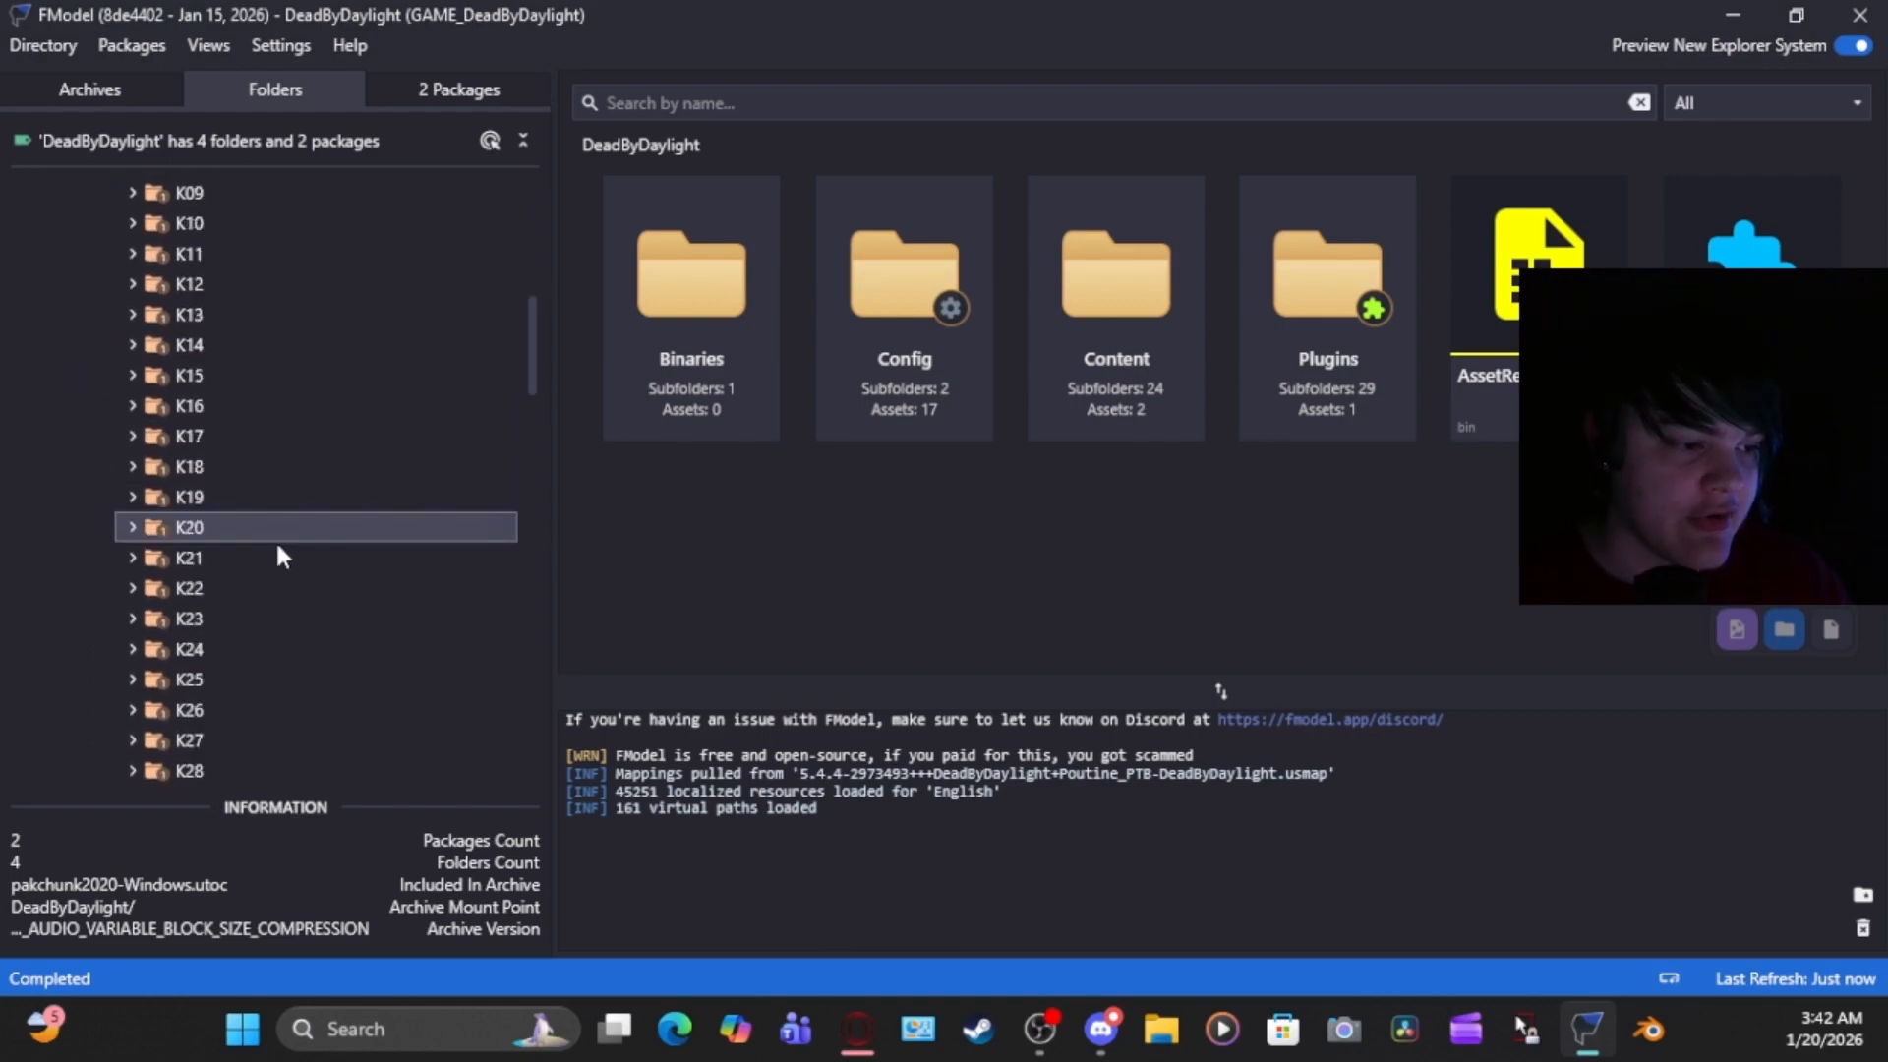
scroll(305, 647, up, 7)
scroll(295, 654, up, 8)
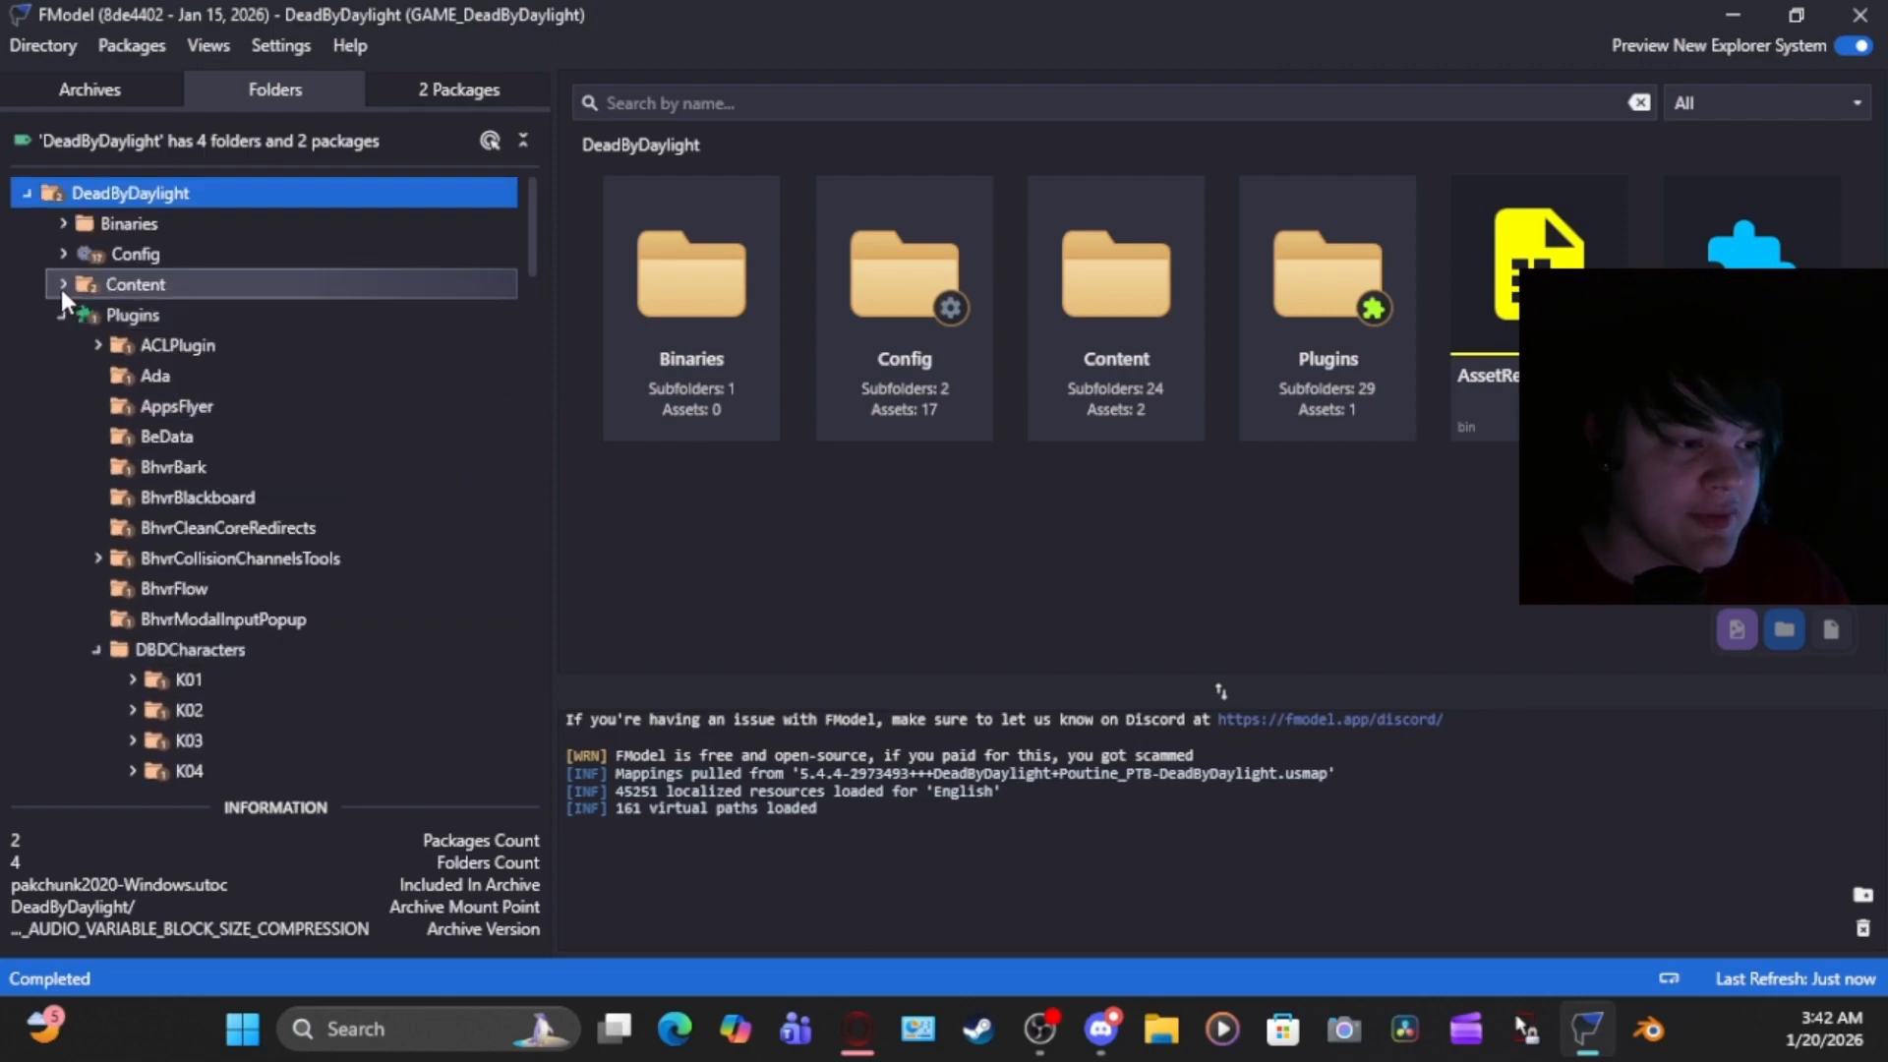
Examine the Characters subfolders under DeadByDaylight/Content, collapse Characters and return to the DBDCharacters list
click(61, 284)
click(97, 527)
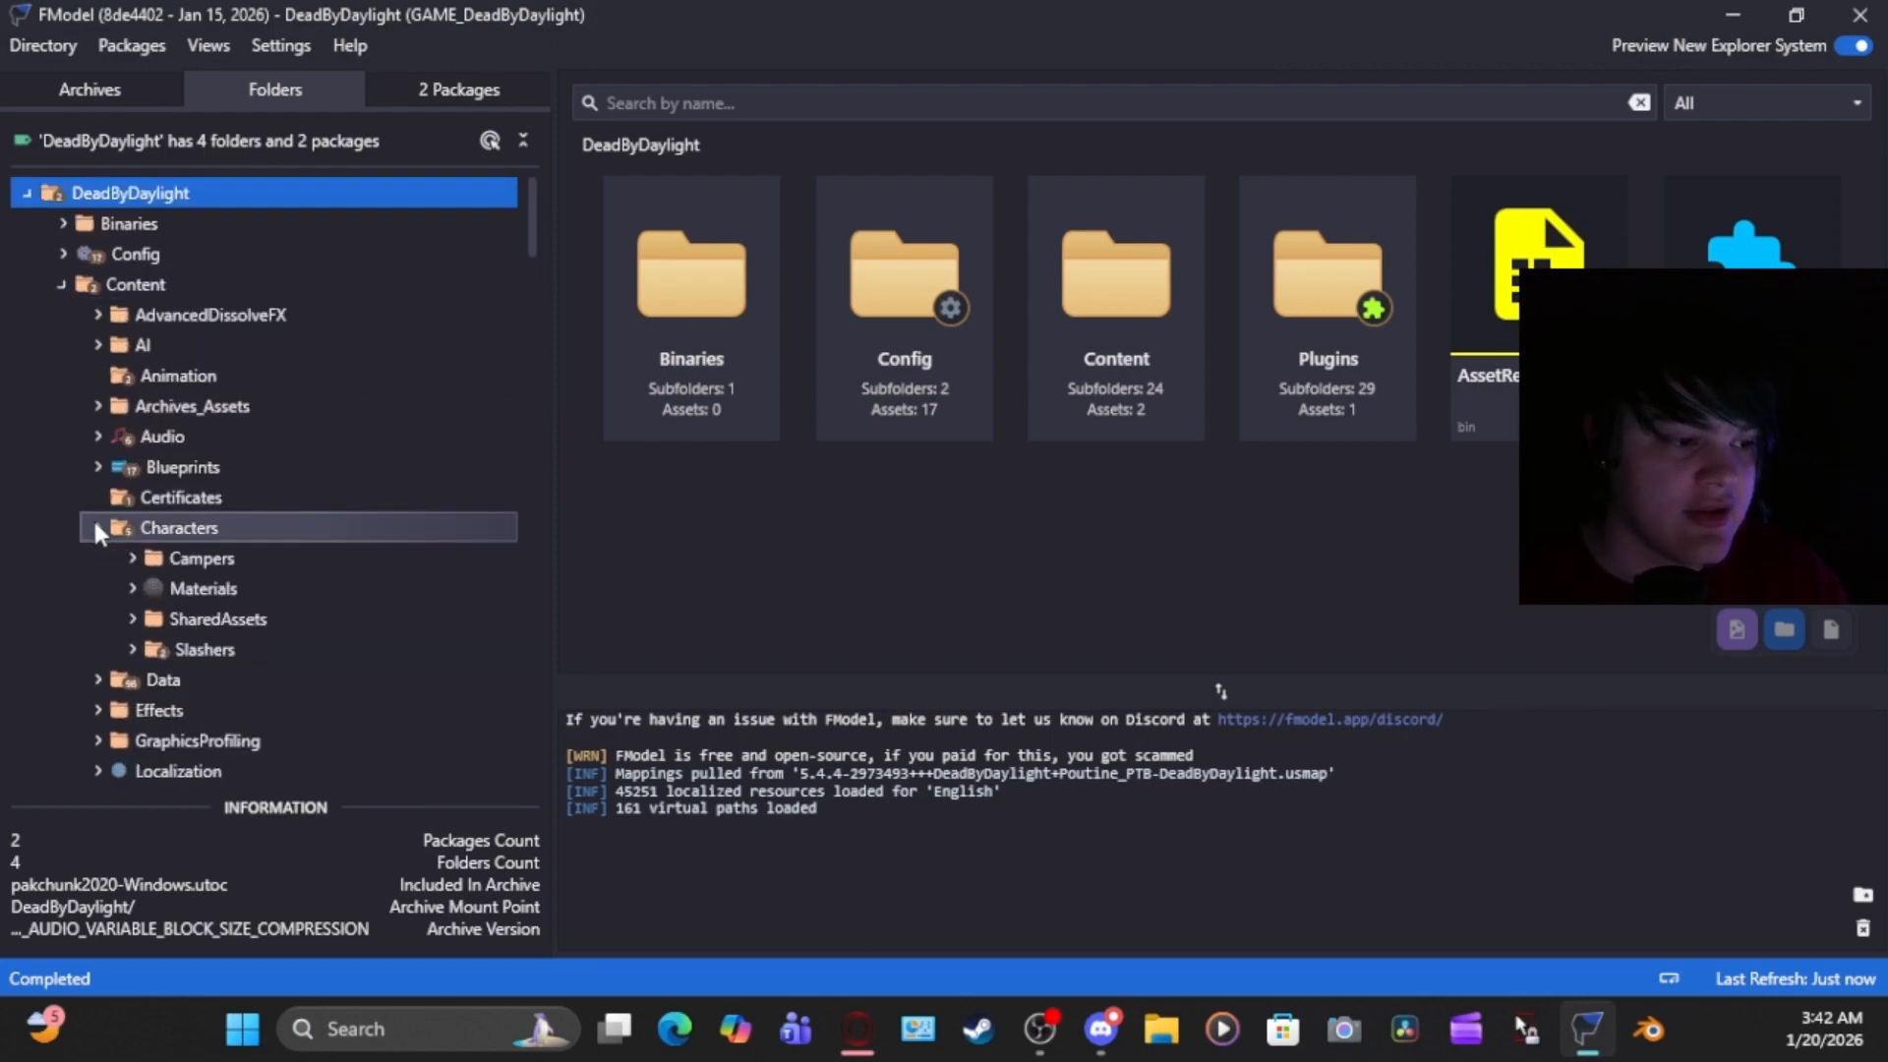
scroll(103, 509, down, 1)
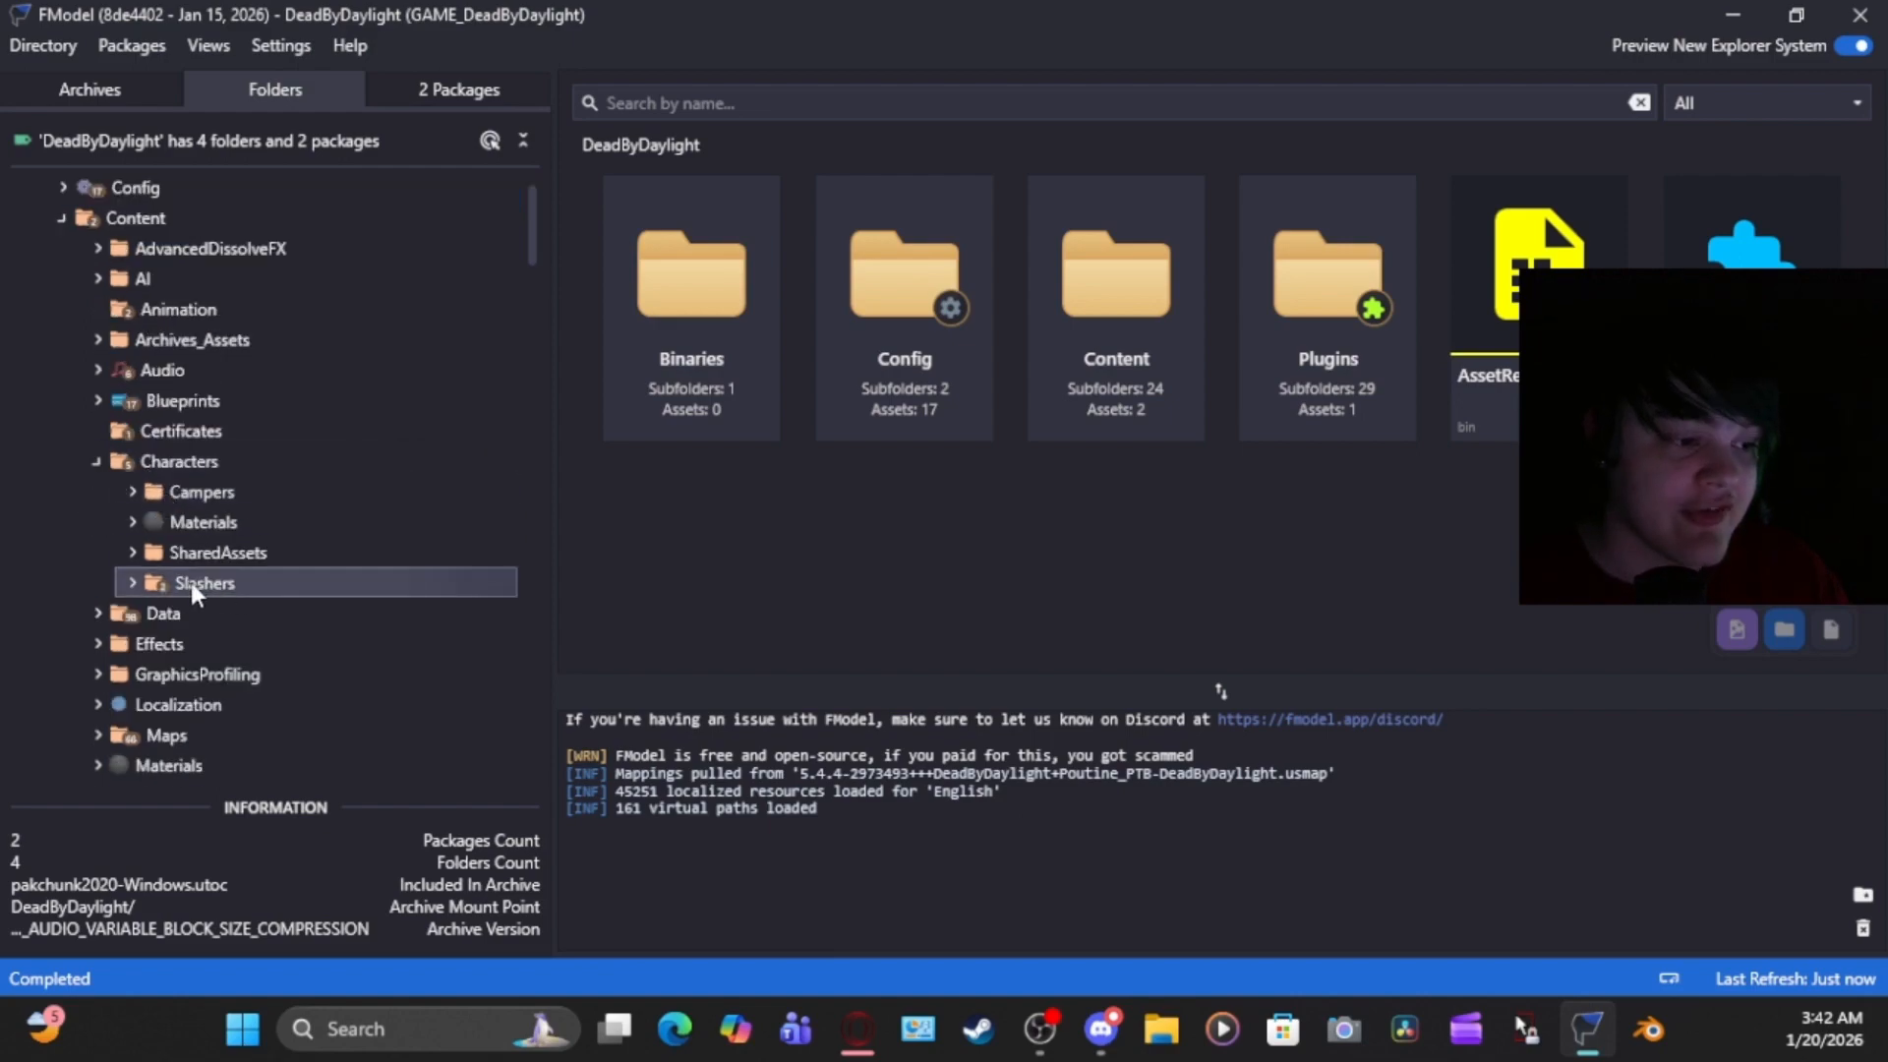
click(94, 461)
scroll(271, 486, down, 2)
scroll(285, 506, down, 9)
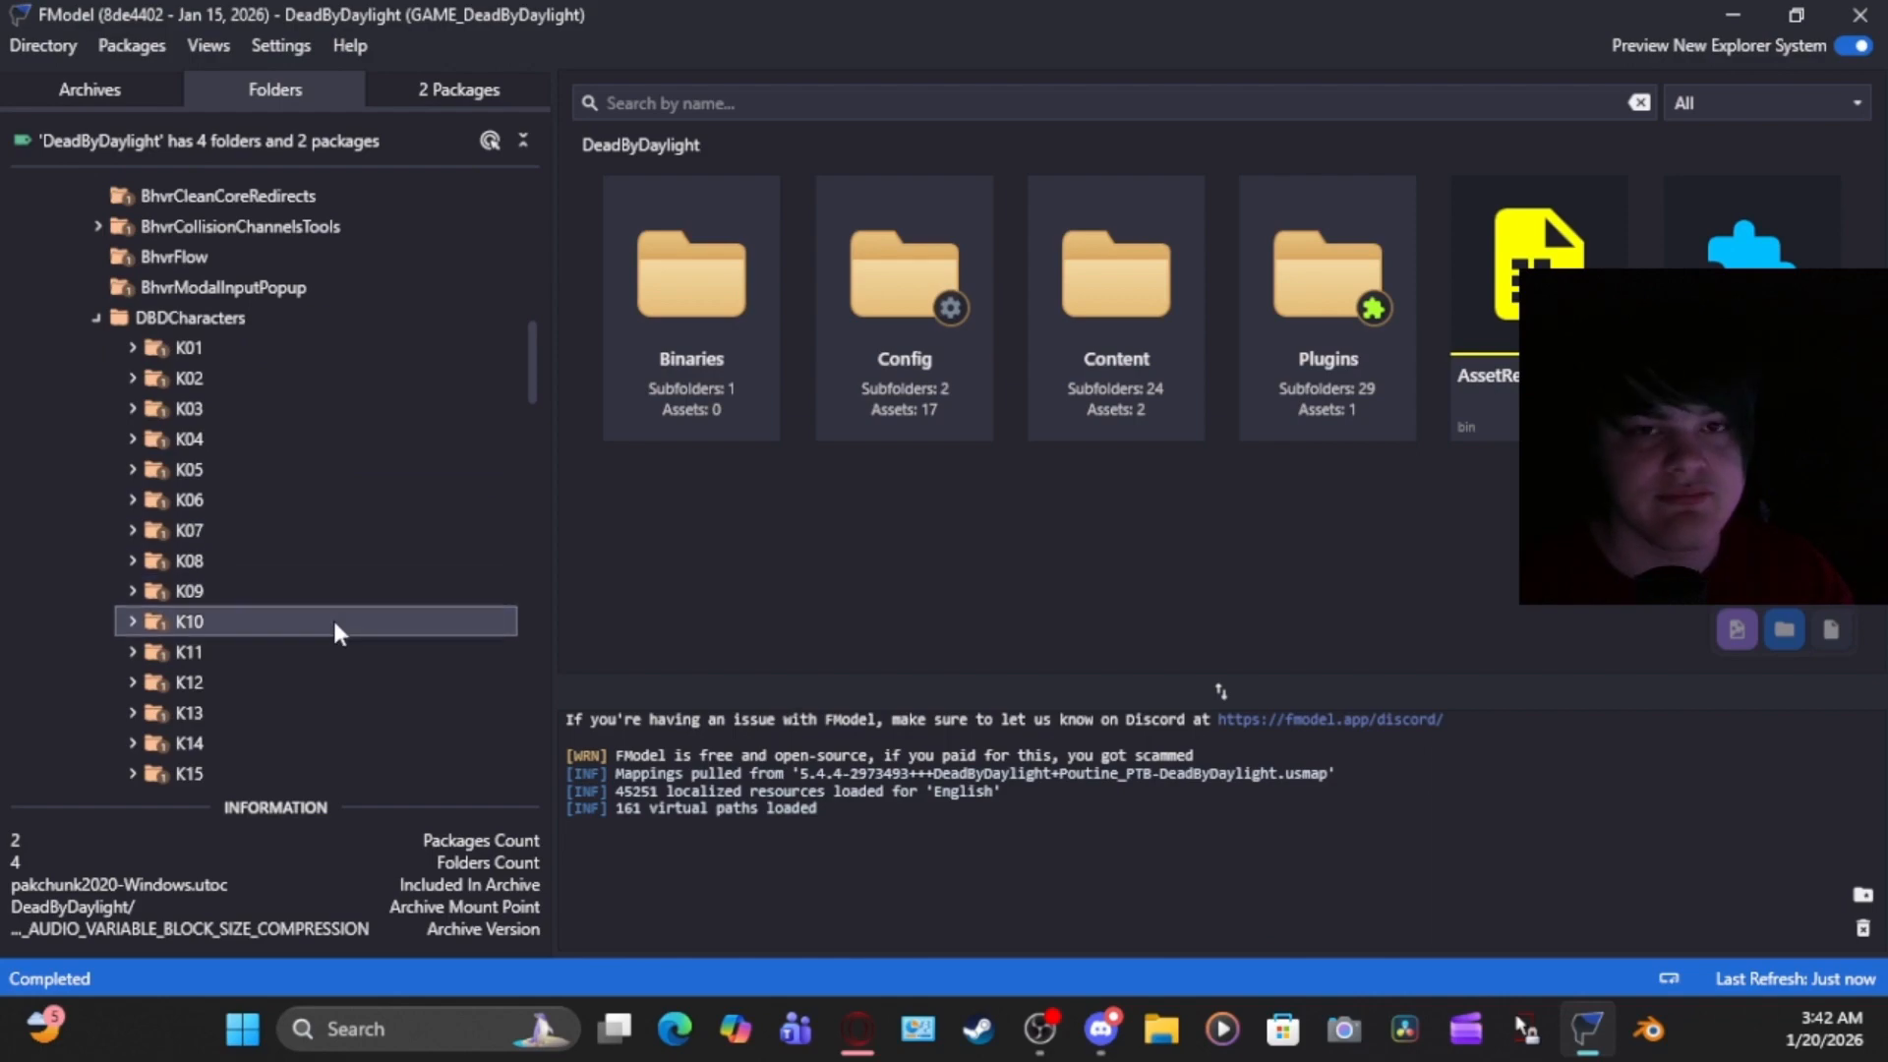
scroll(333, 619, down, 1)
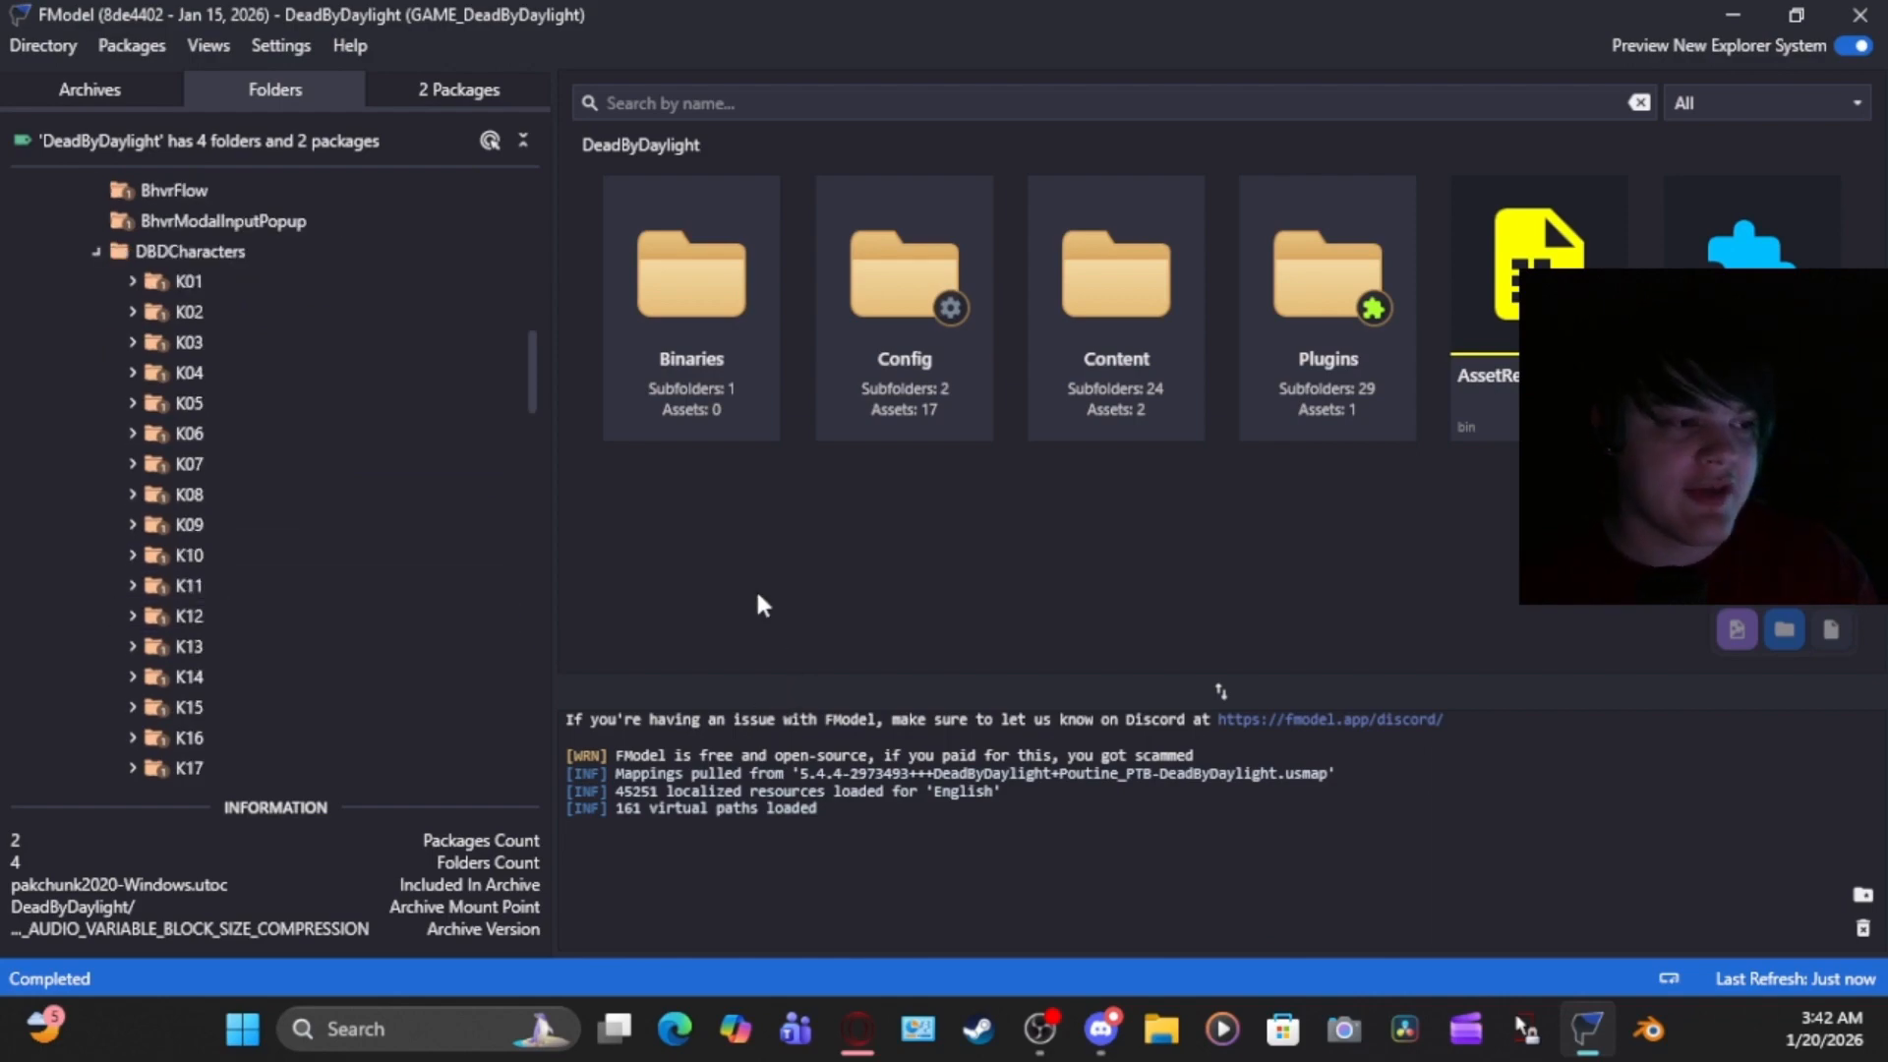
scroll(325, 491, down, 2)
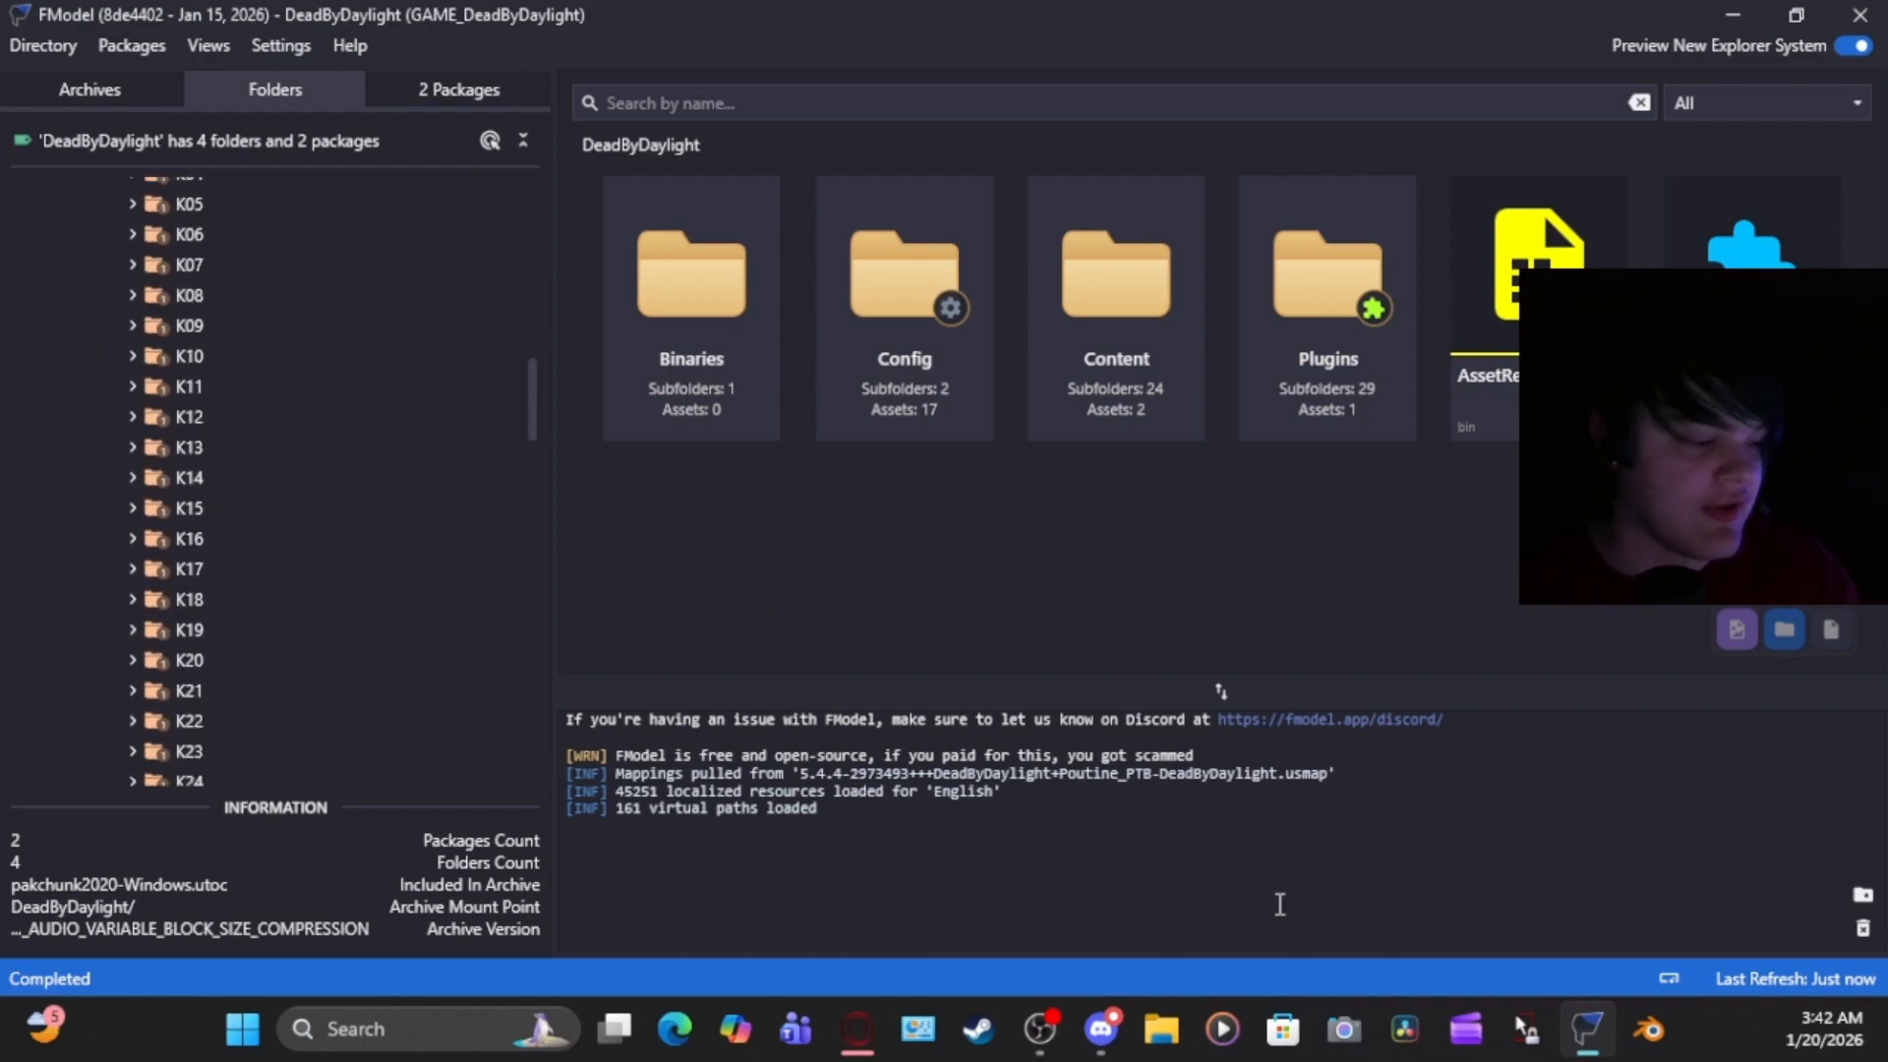
Switch to Discord and look through the faq channel of the Dead By Daylight Rendering server for the character codes
click(1100, 1029)
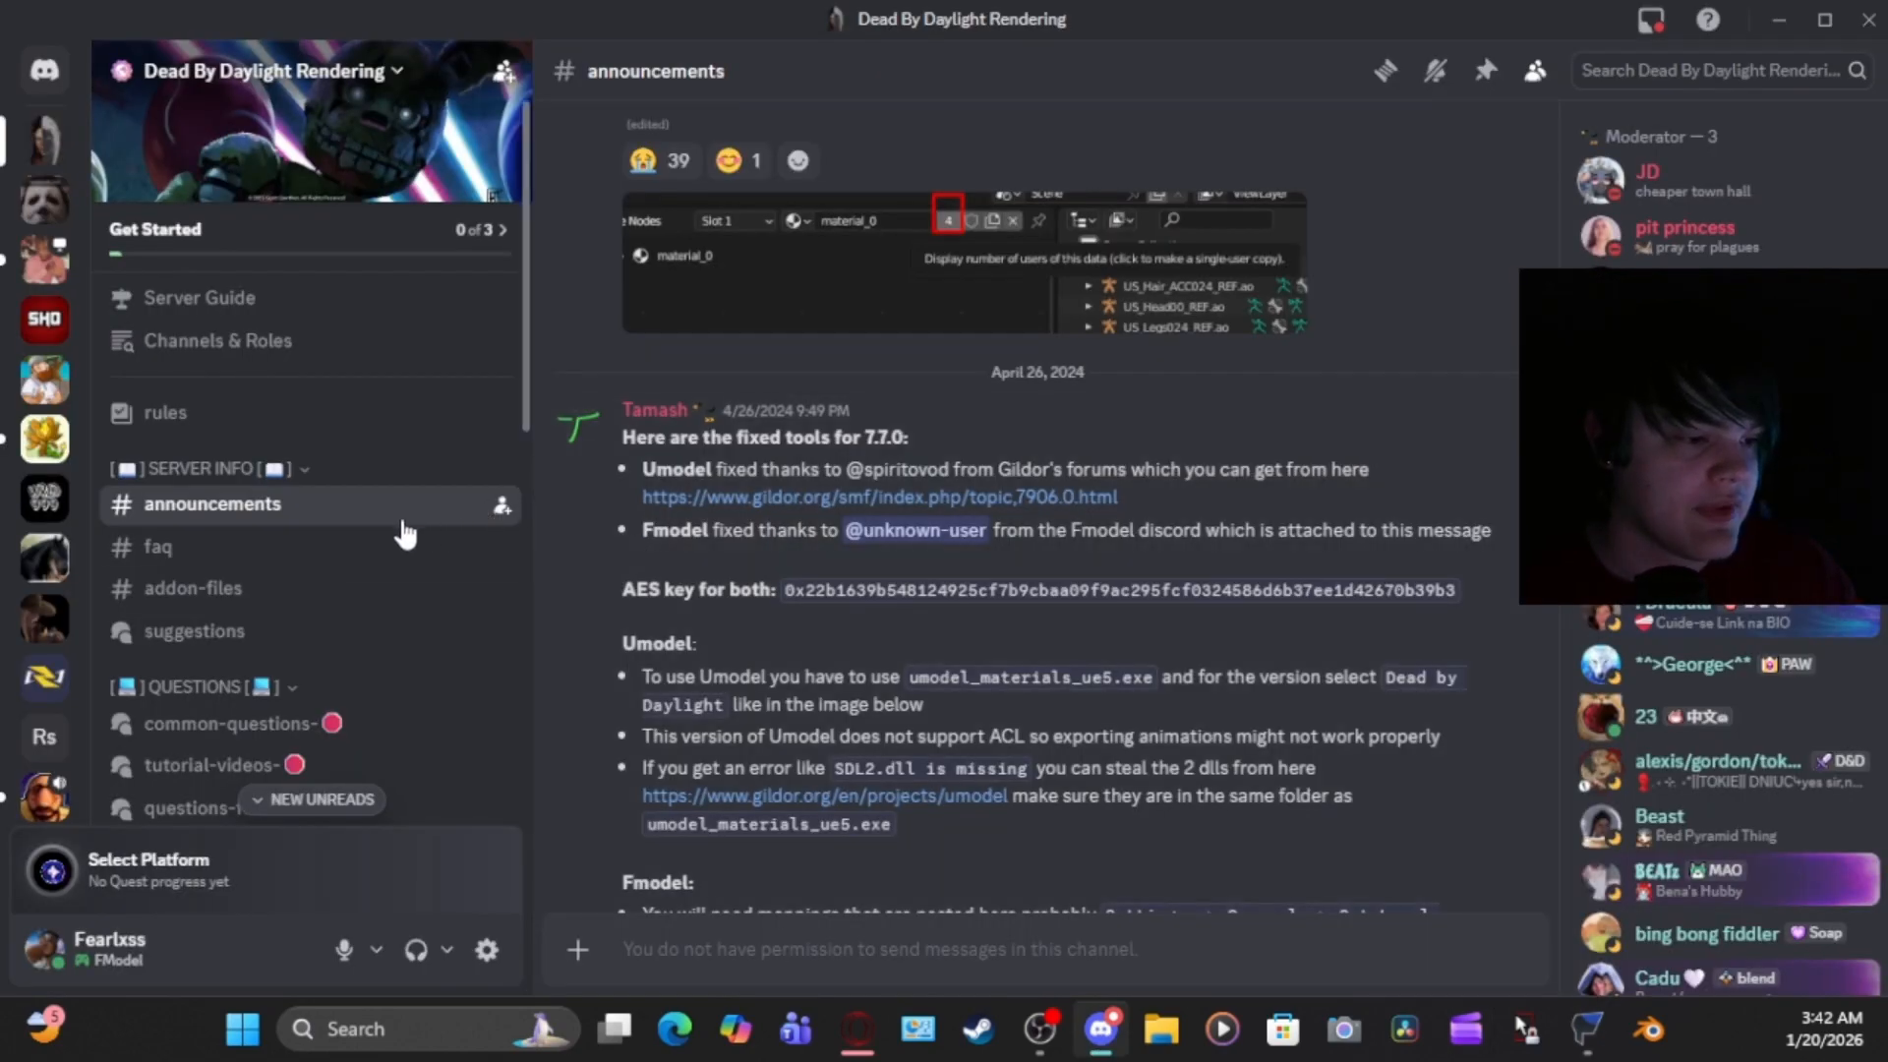
click(254, 563)
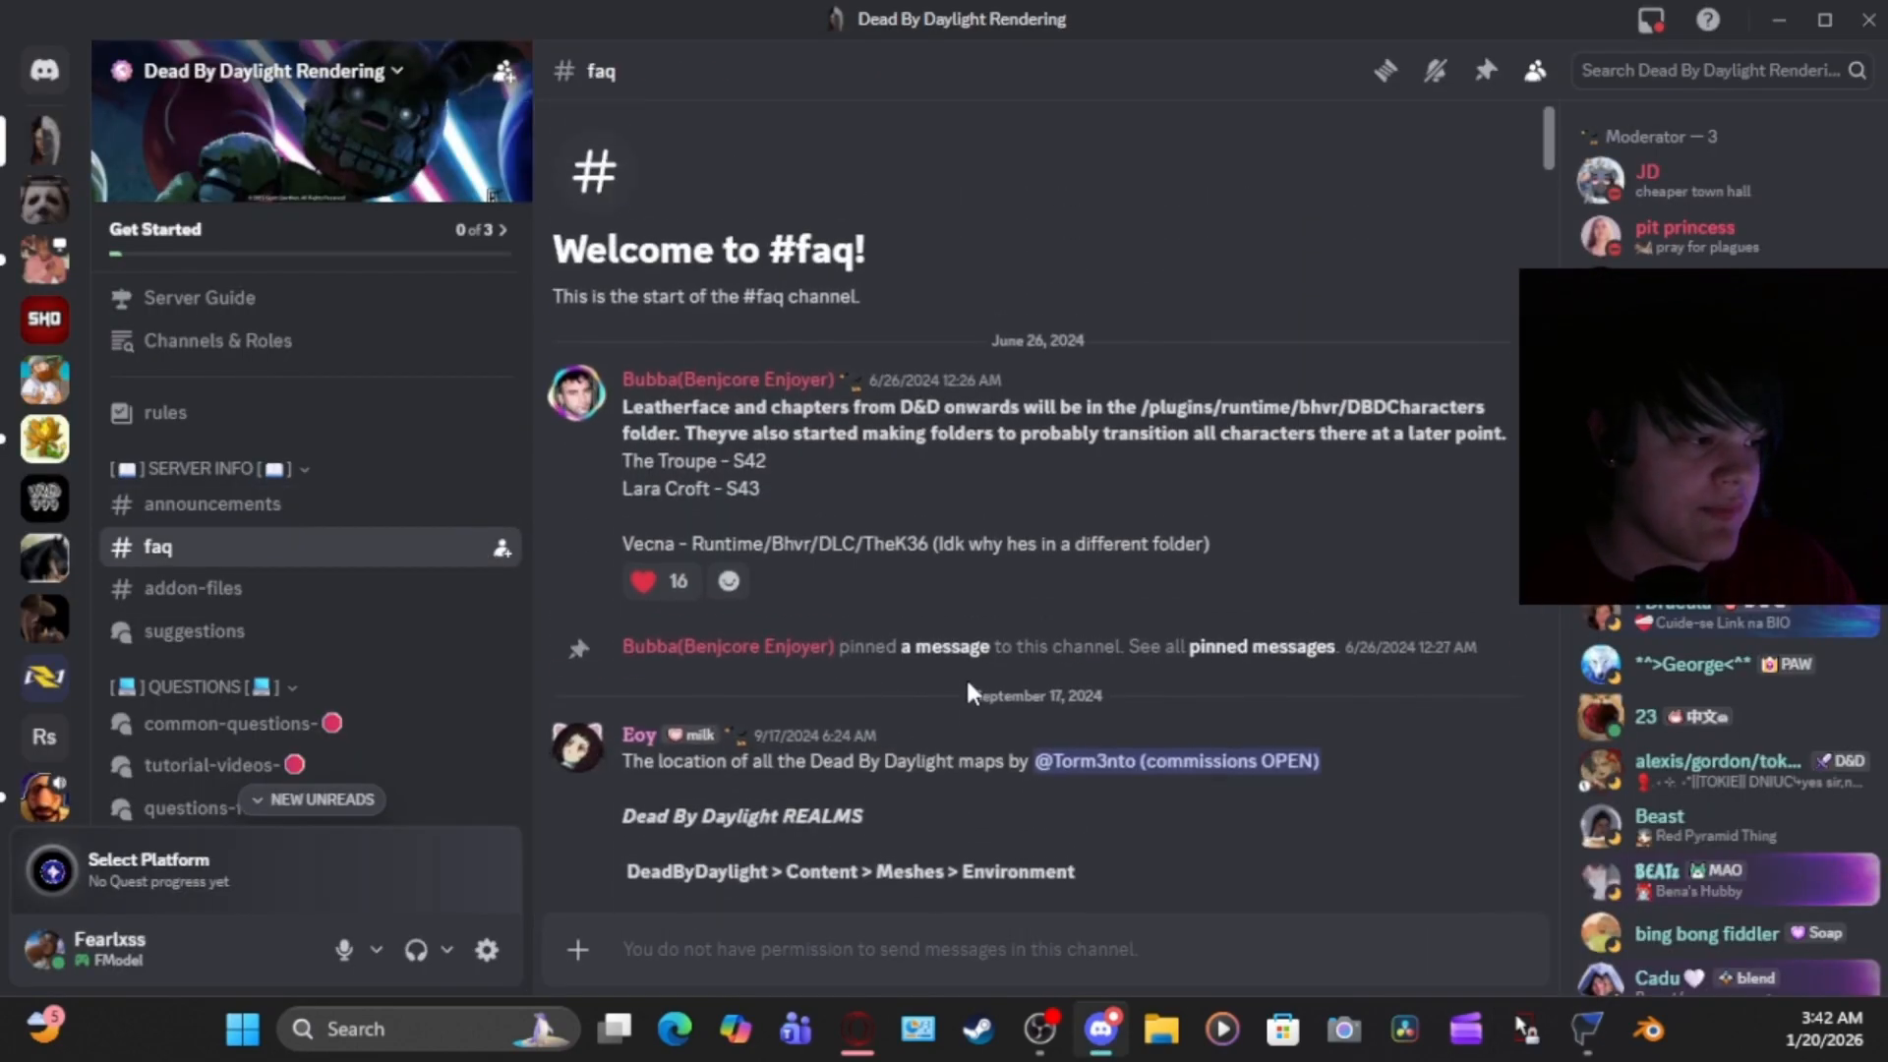
scroll(965, 678, down, 10)
drag(1543, 238, 1520, 848)
scroll(846, 573, up, 15)
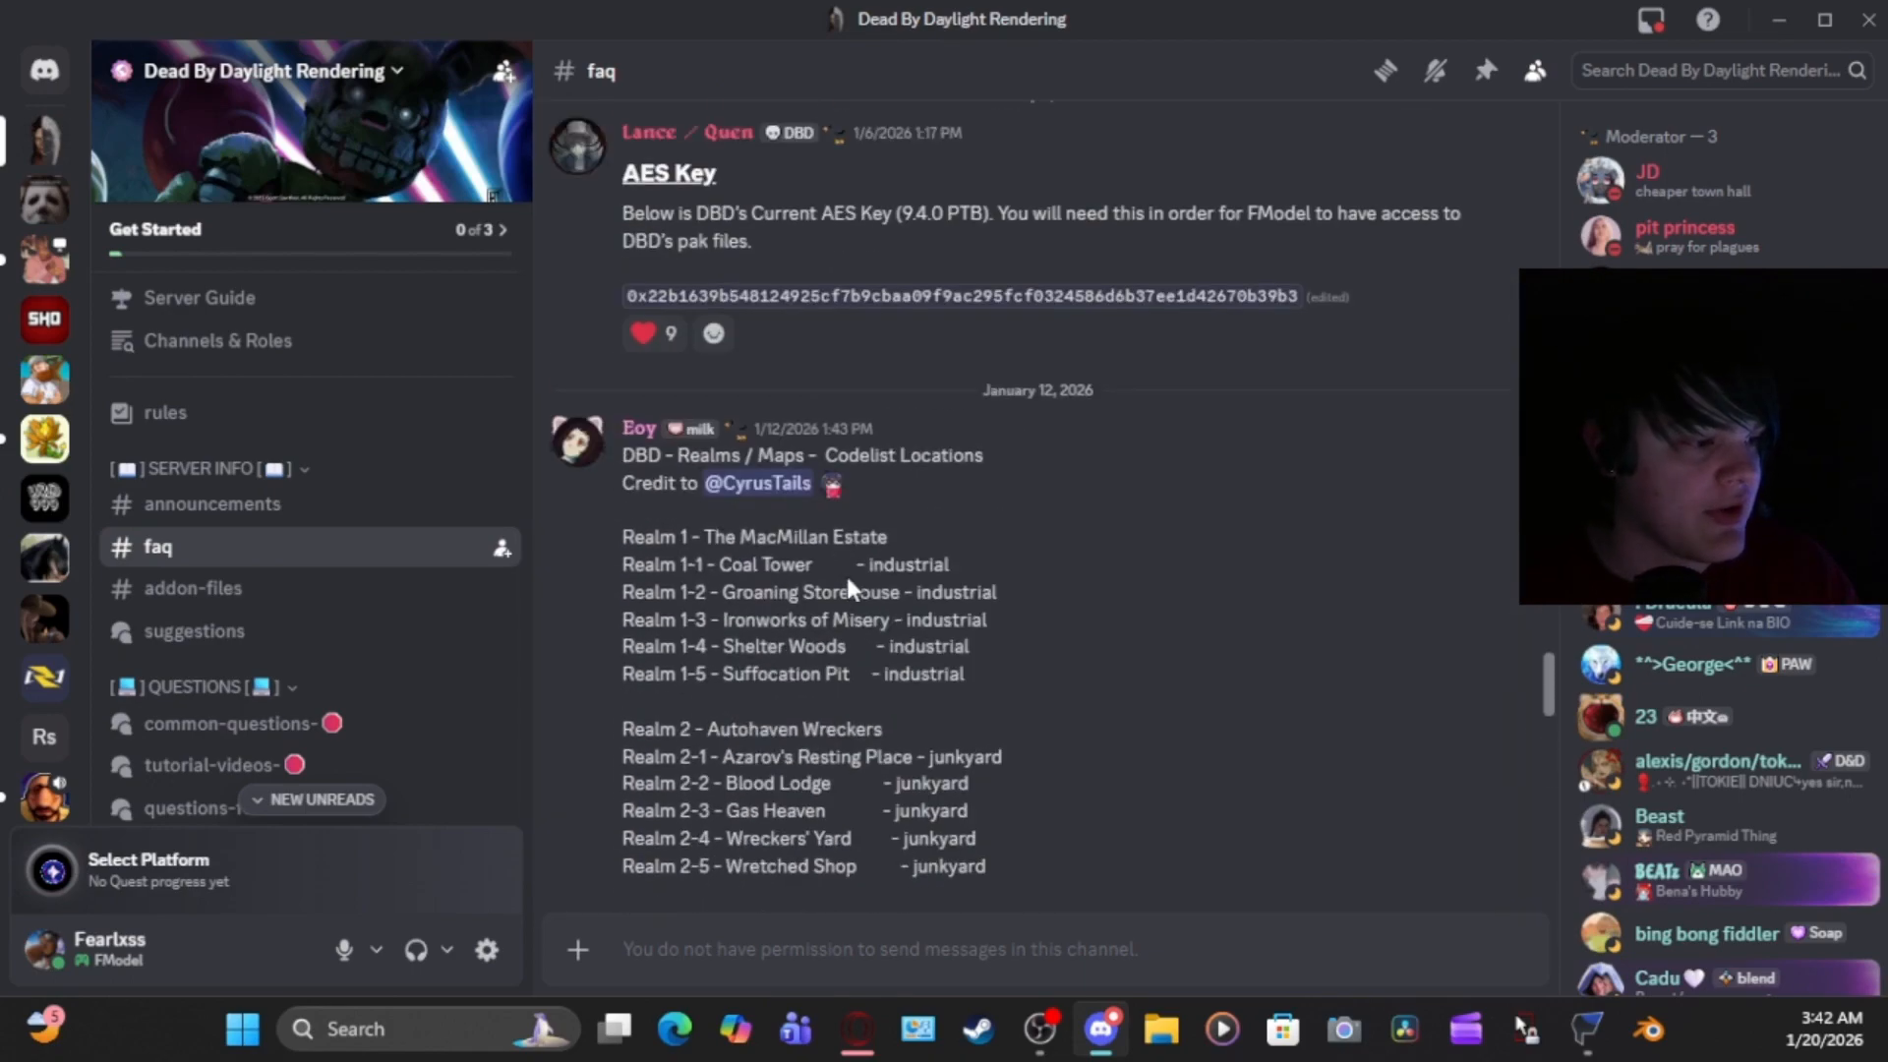
Read the killer code and folder location list in the faq channel, and look up Michael Myers' code
scroll(853, 580, up, 2)
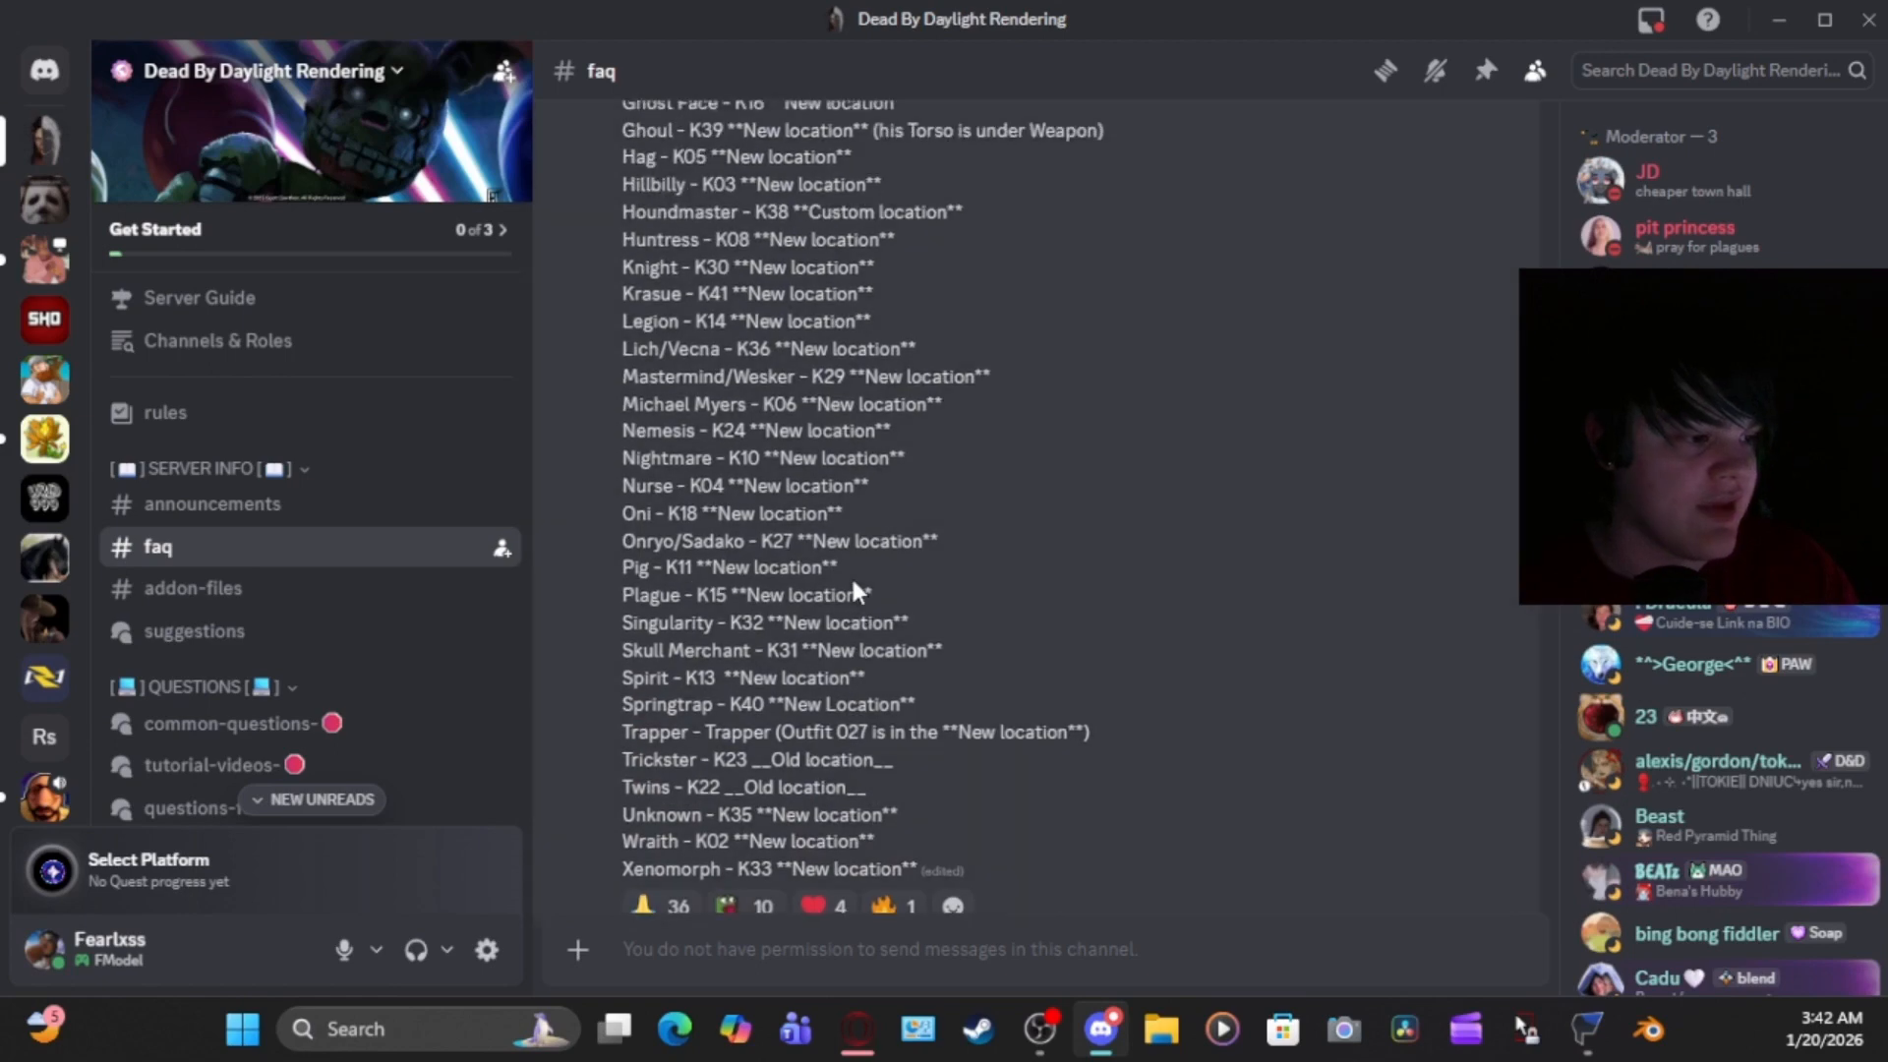
scroll(999, 536, up, 3)
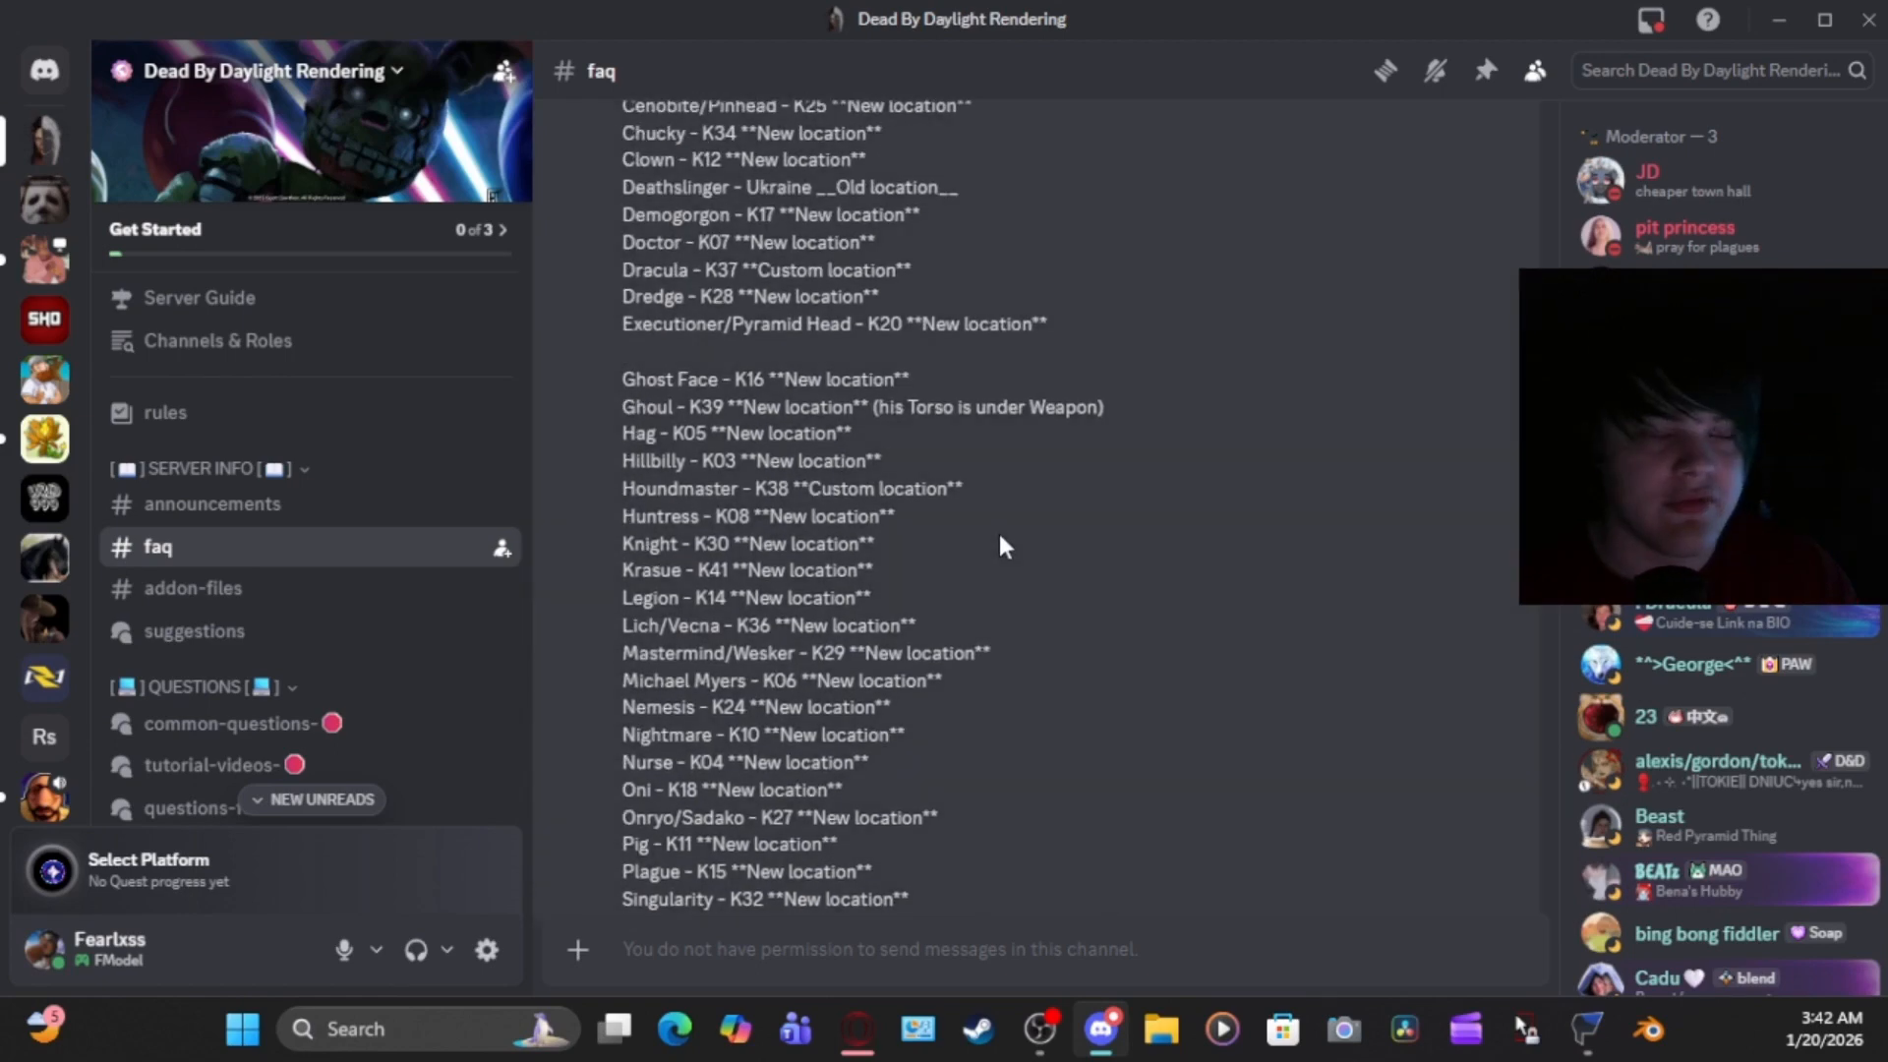
scroll(1003, 546, up, 3)
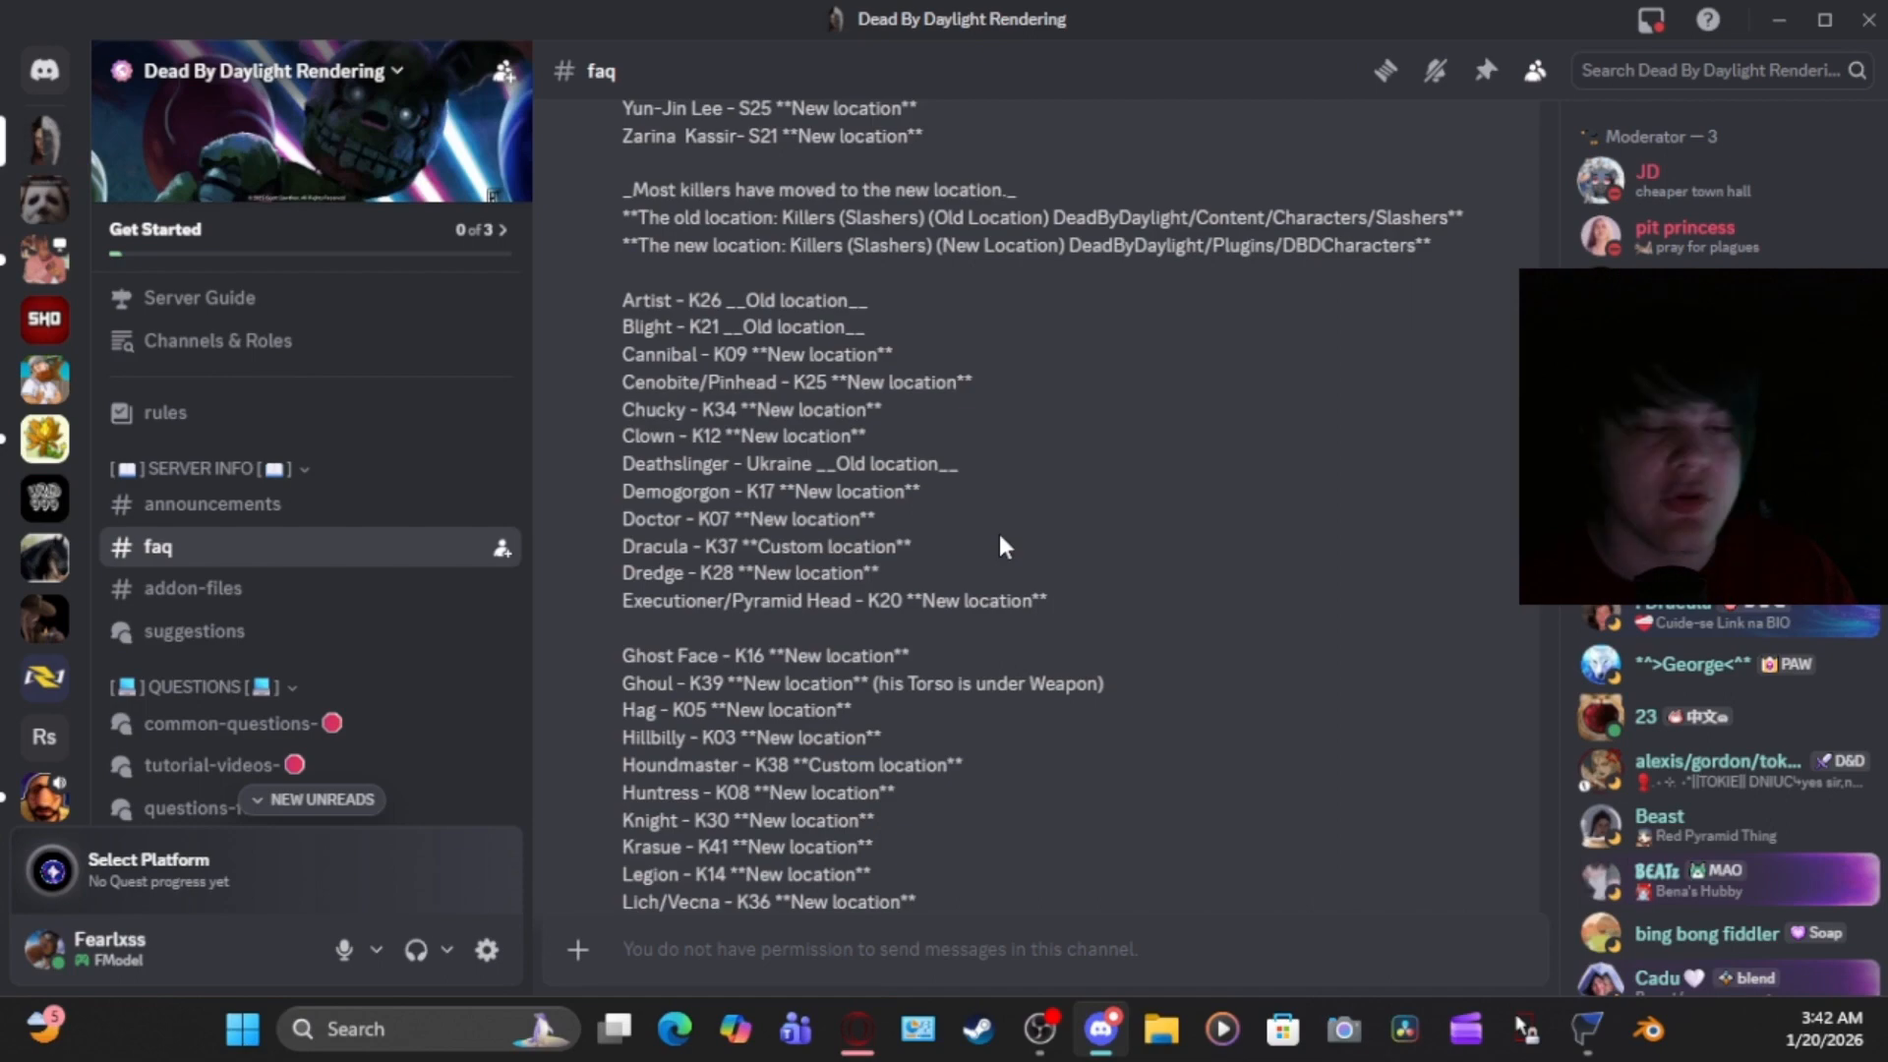
scroll(999, 541, down, 2)
scroll(1000, 551, down, 1)
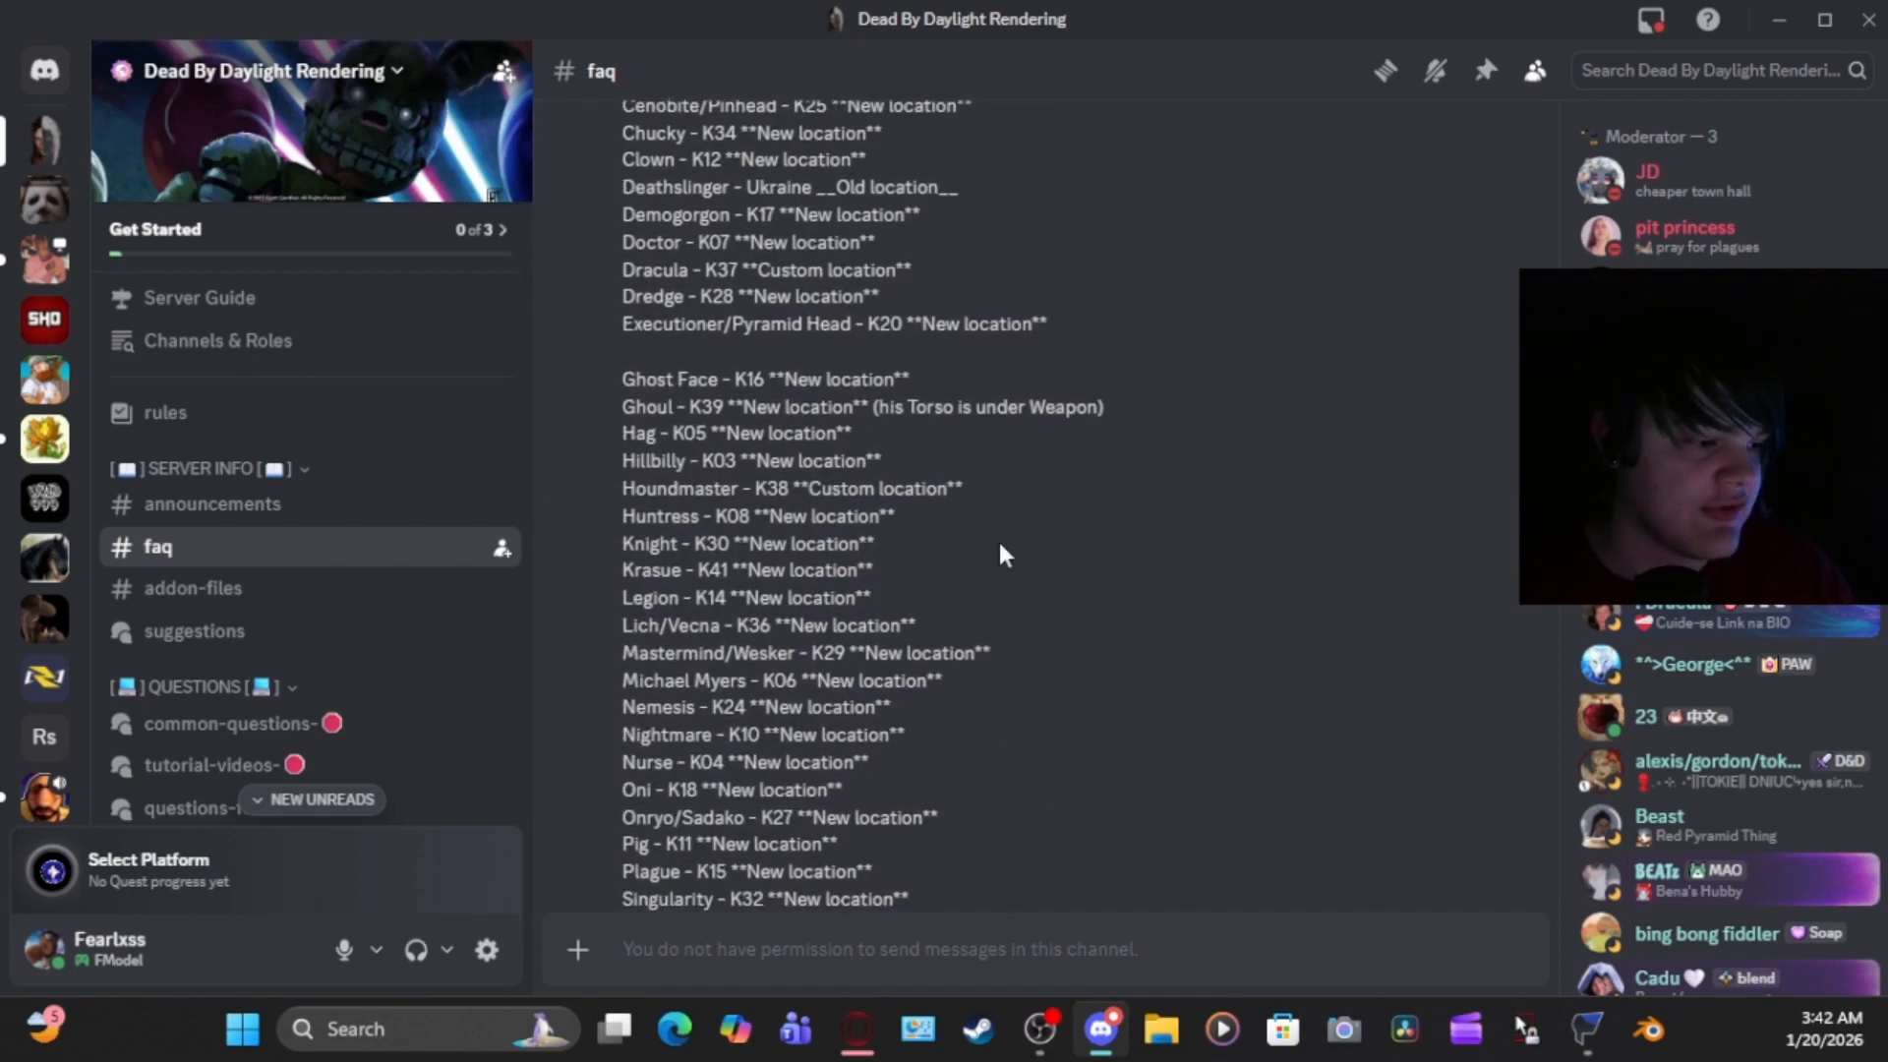
scroll(993, 537, down, 2)
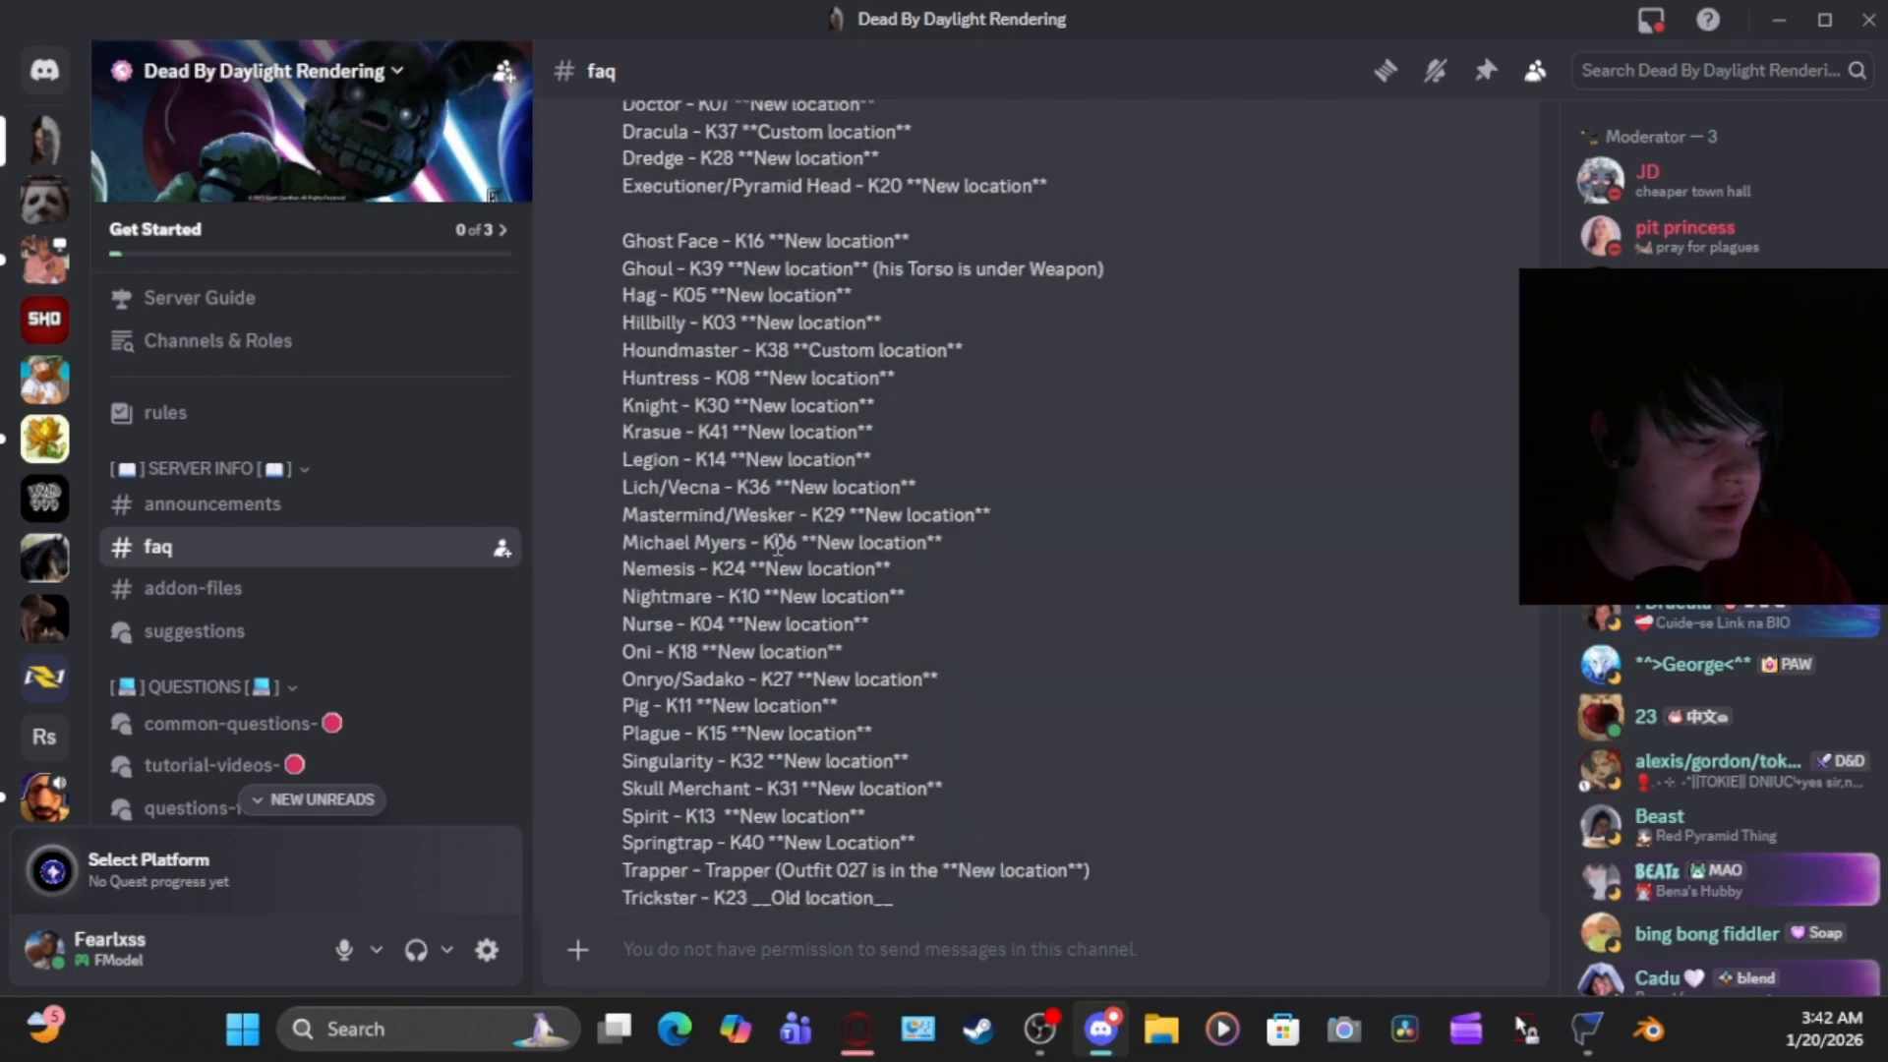
drag(764, 543, 787, 549)
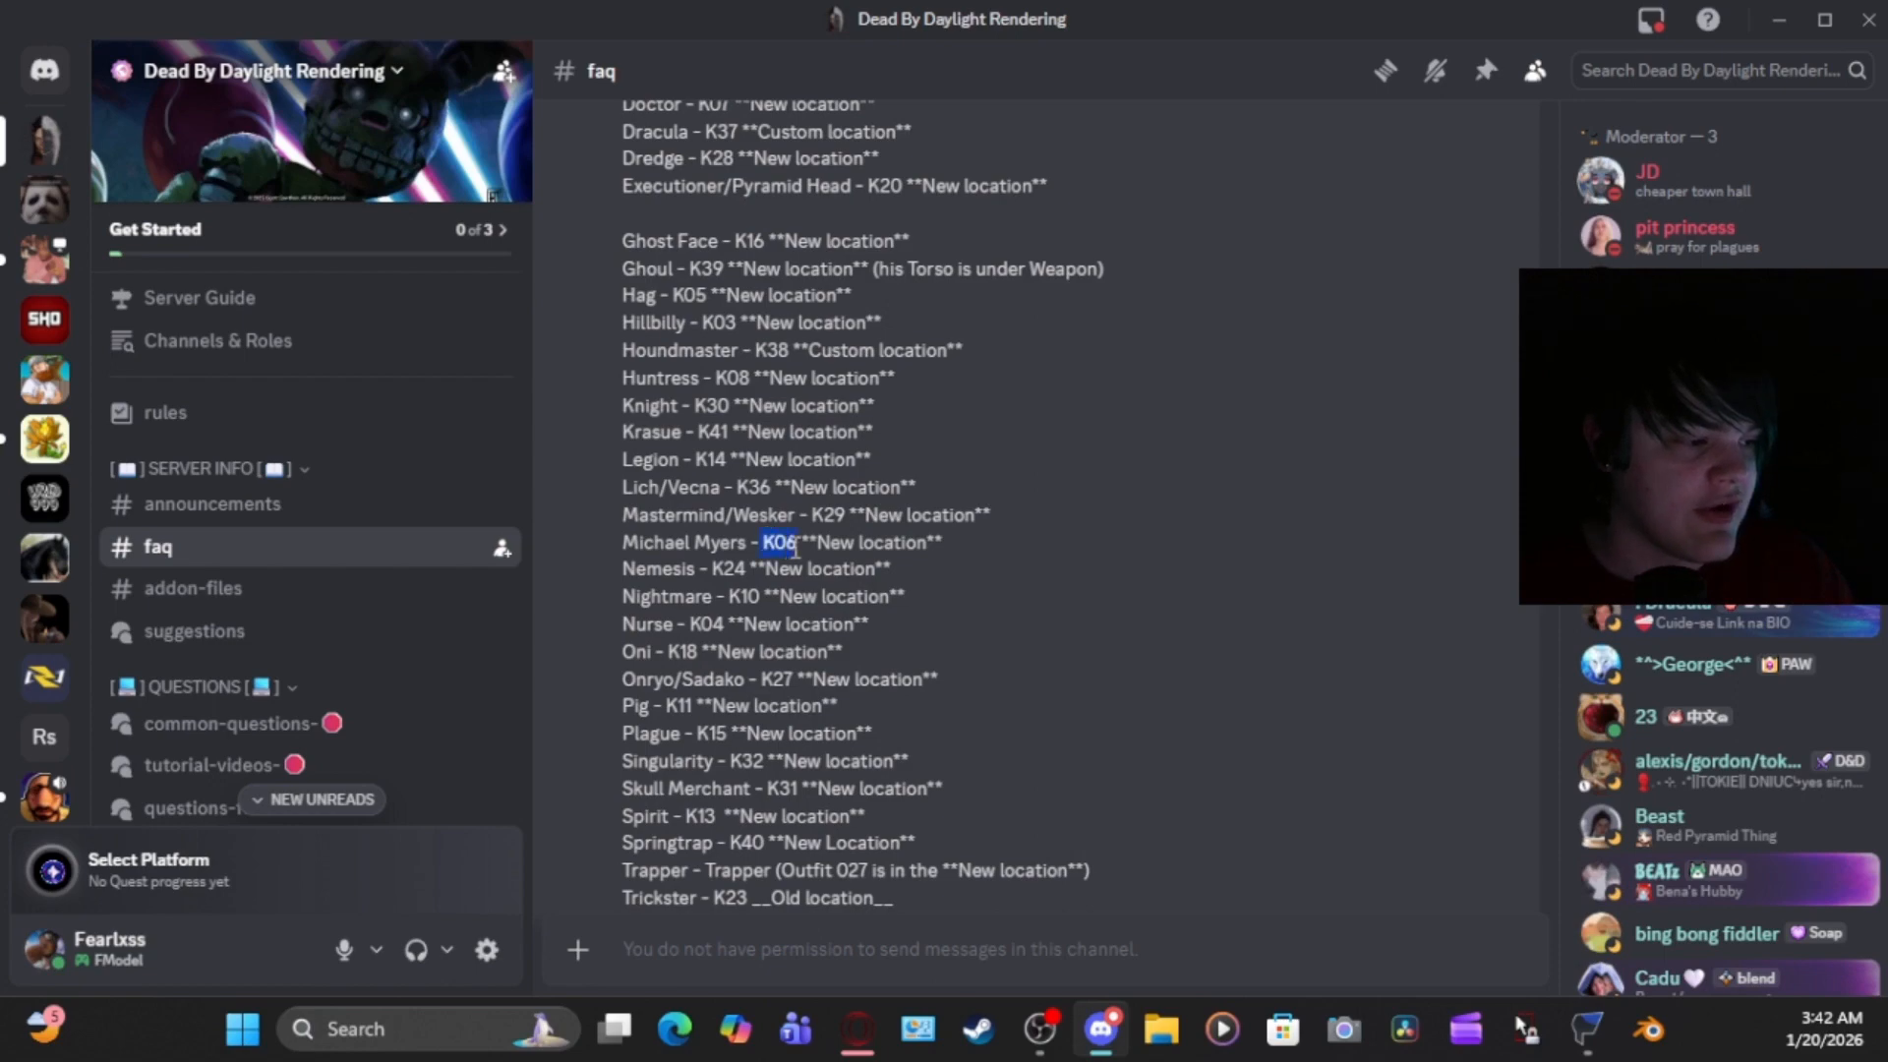
click(966, 601)
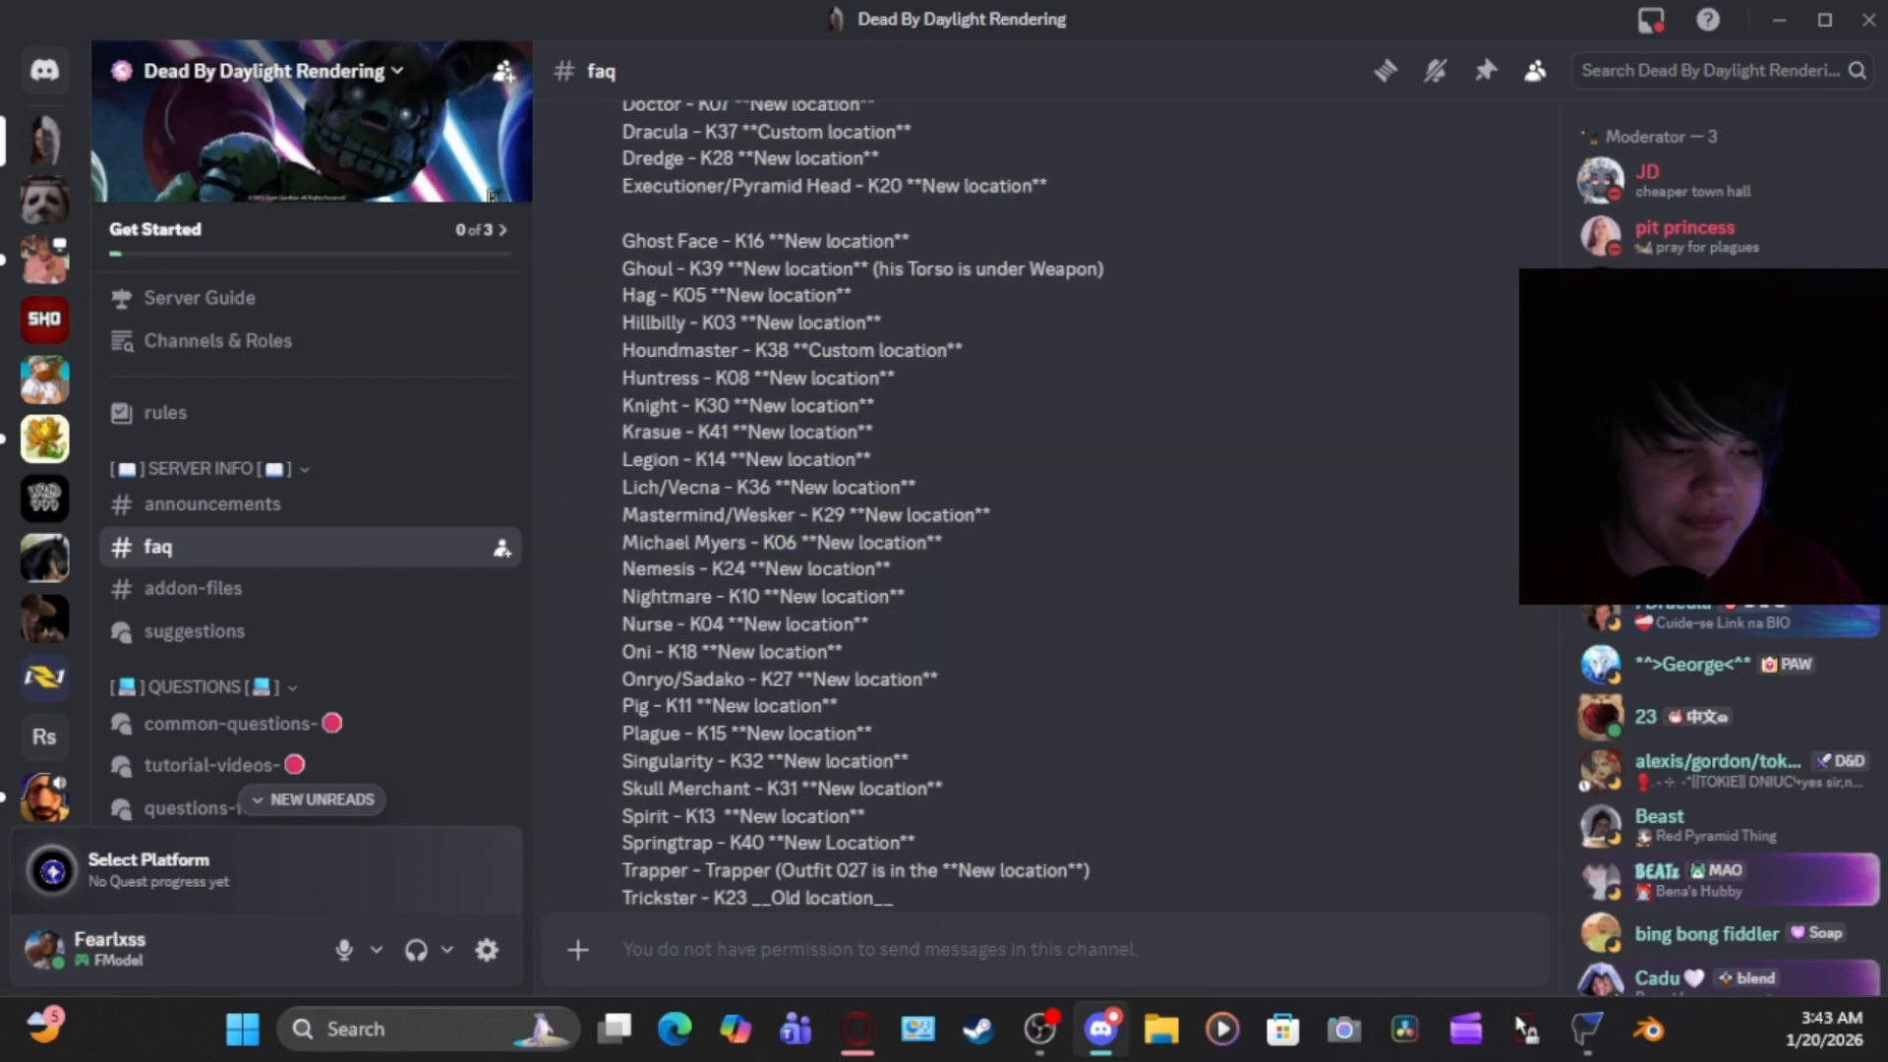
Switch back to FModel and open the K06/Content/ArtAssets/Models/Bodies folder under DBDCharacters
click(1587, 1029)
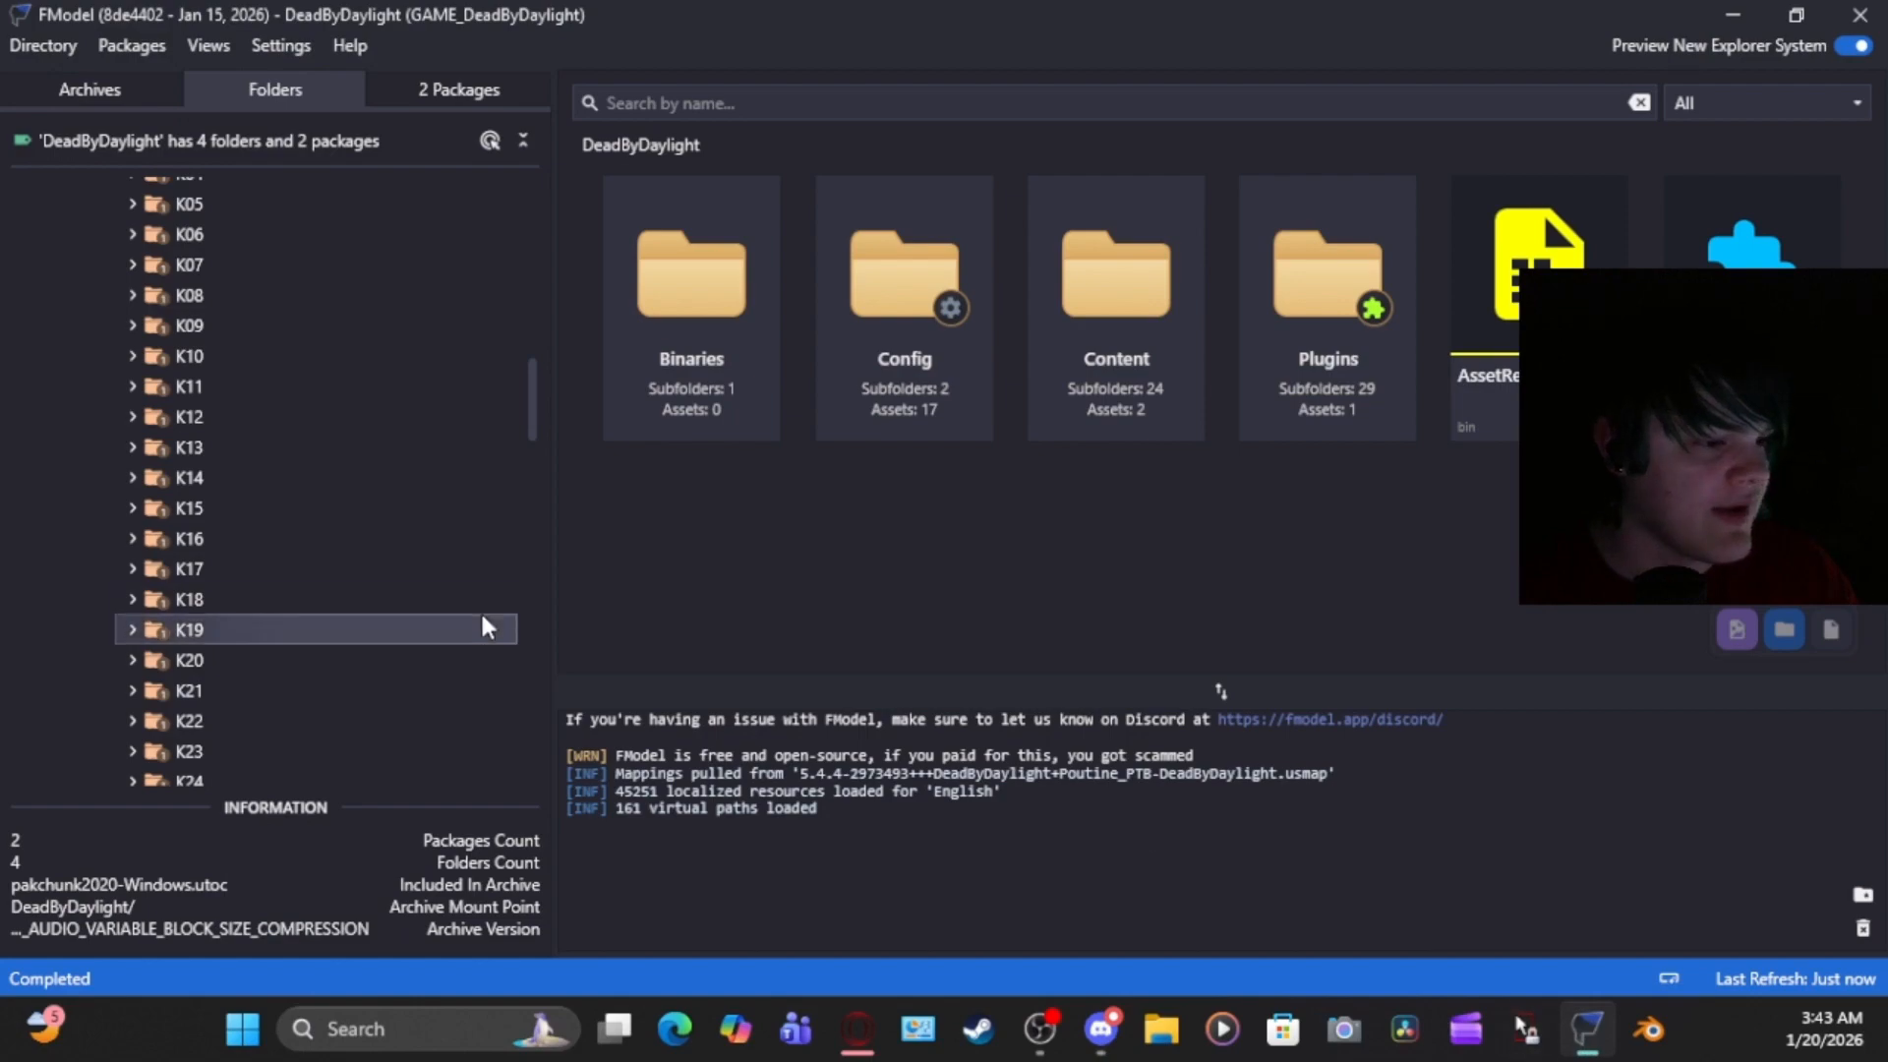
scroll(253, 462, up, 1)
click(130, 301)
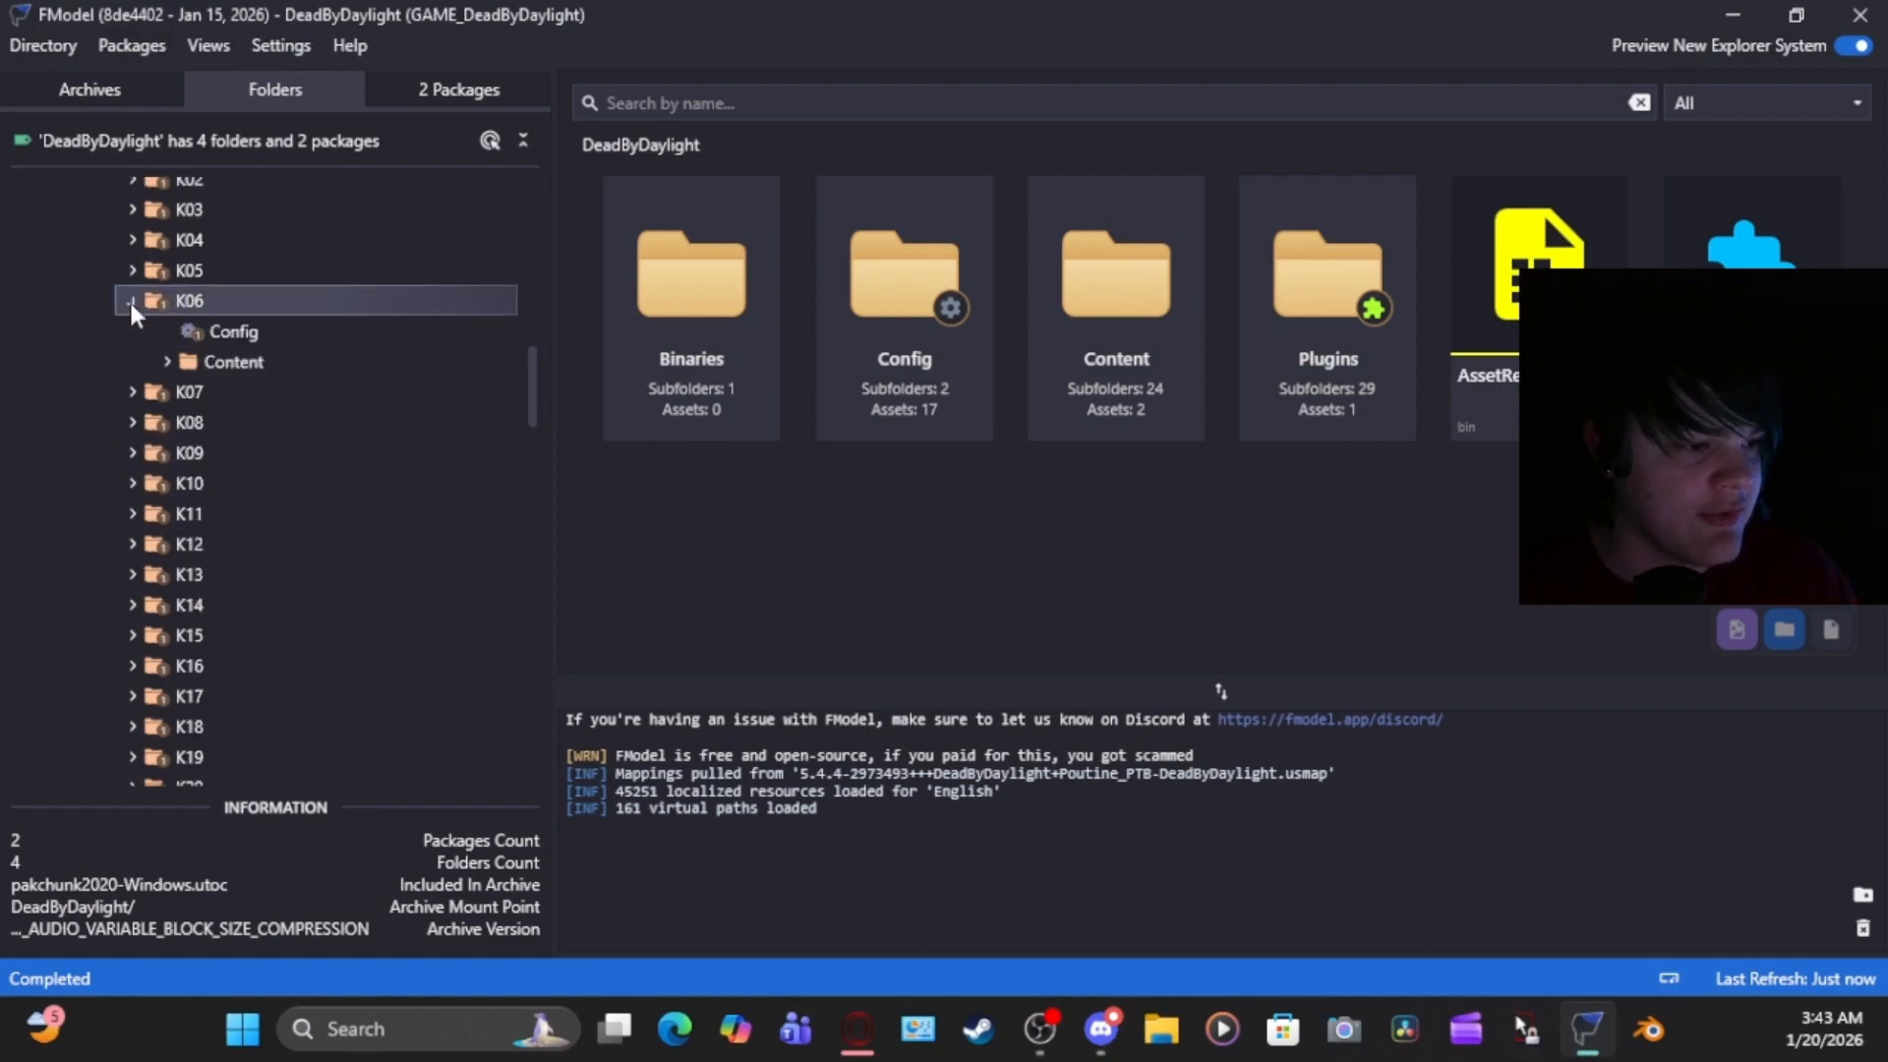
click(167, 362)
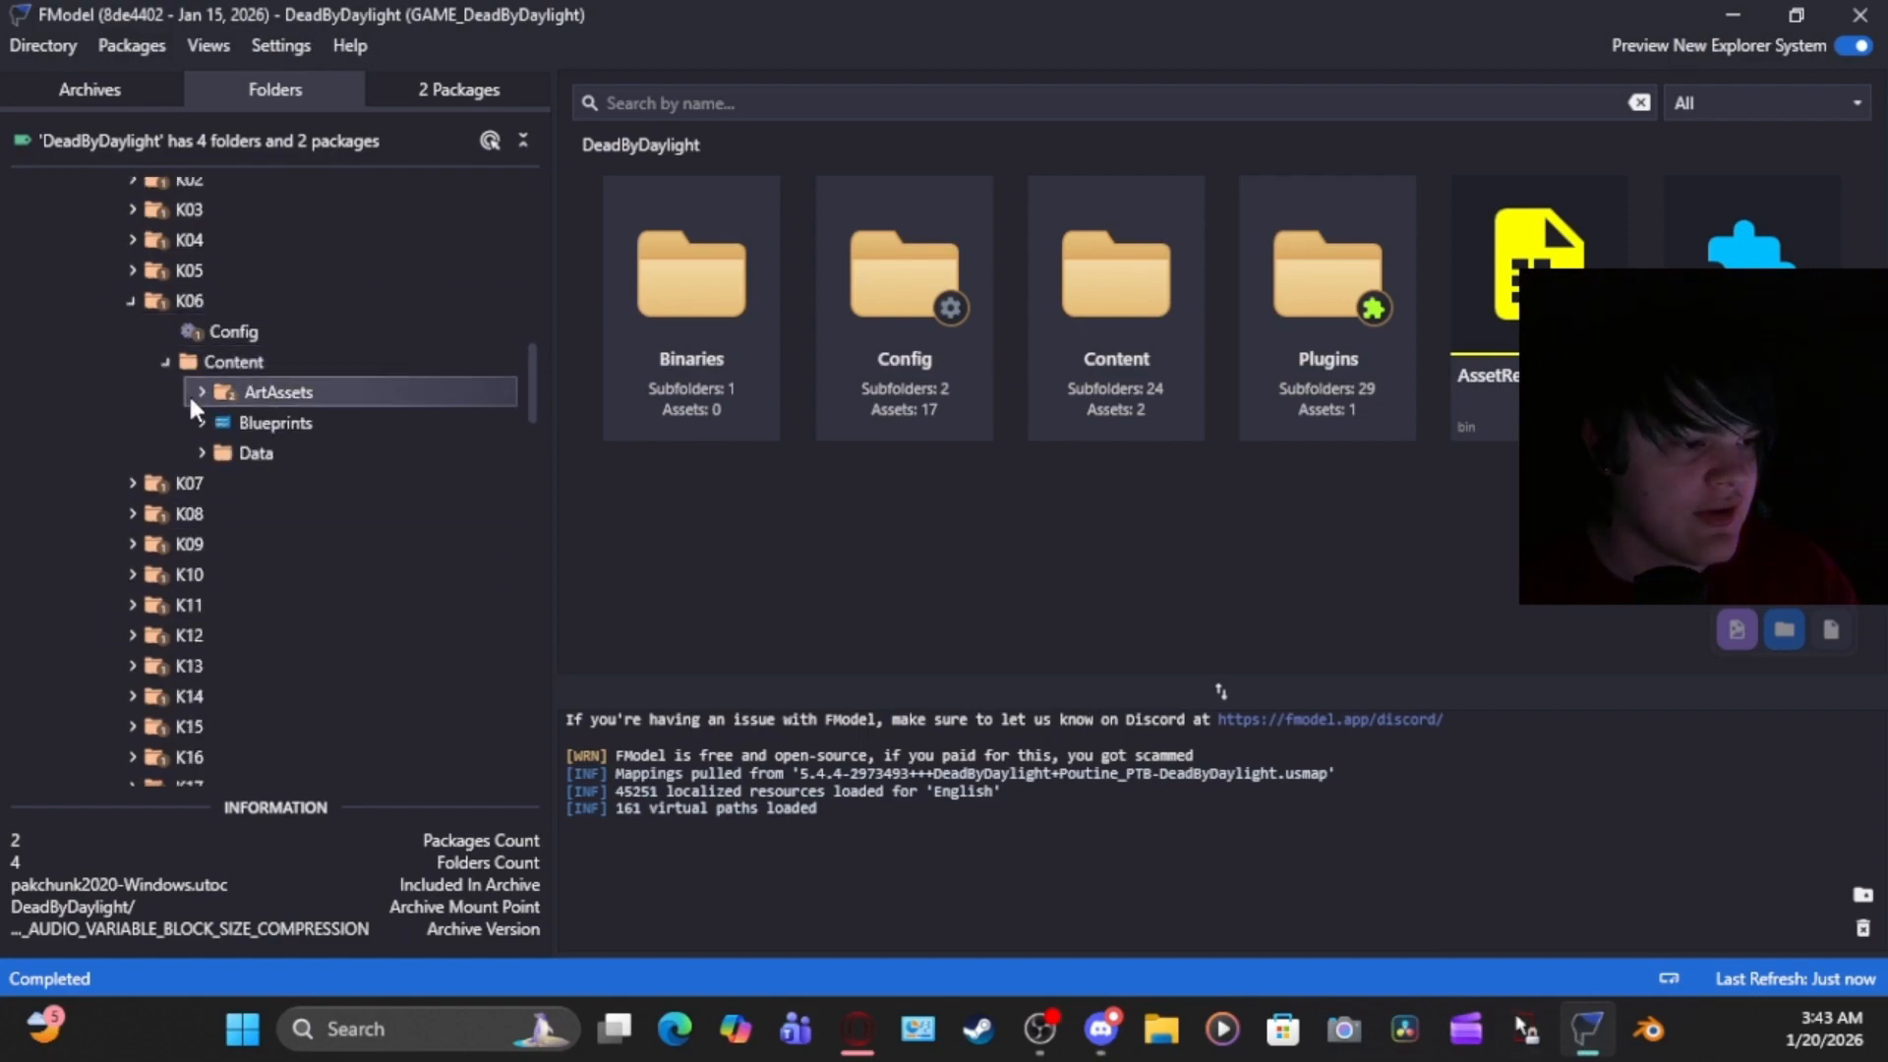
click(202, 392)
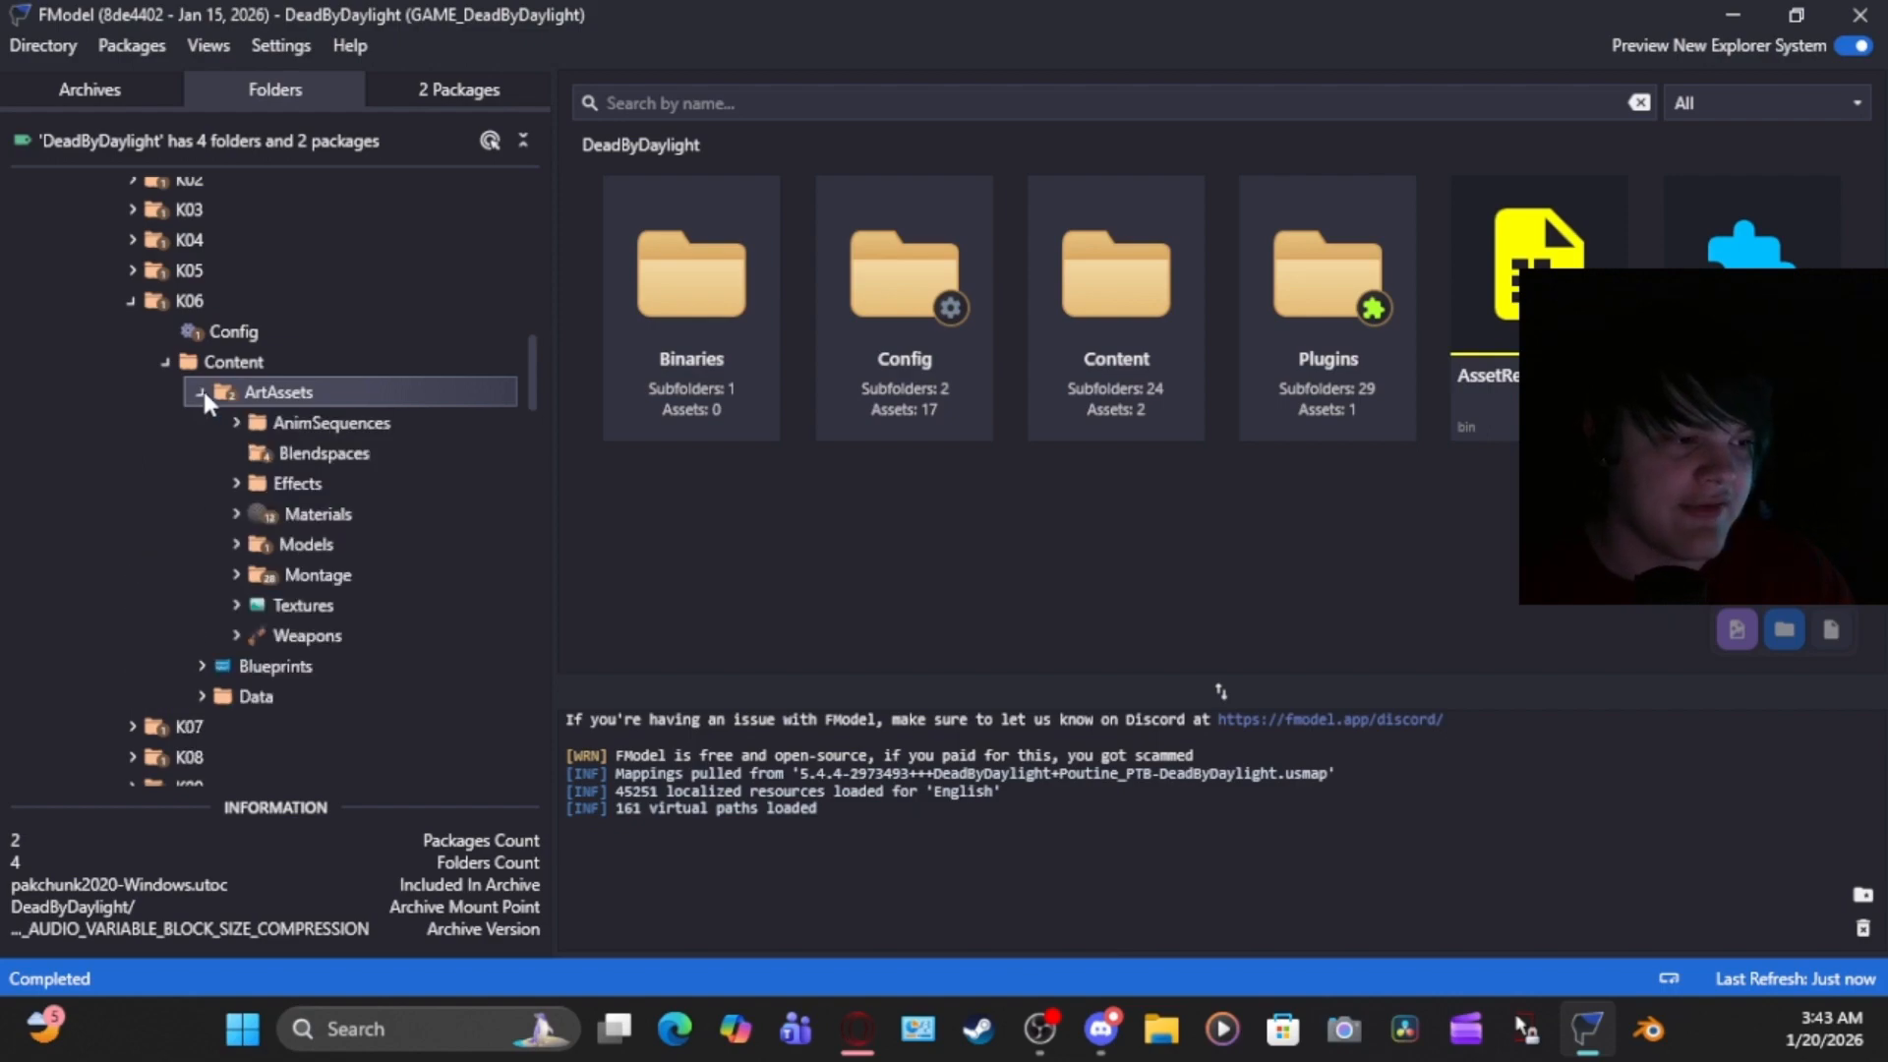
click(235, 545)
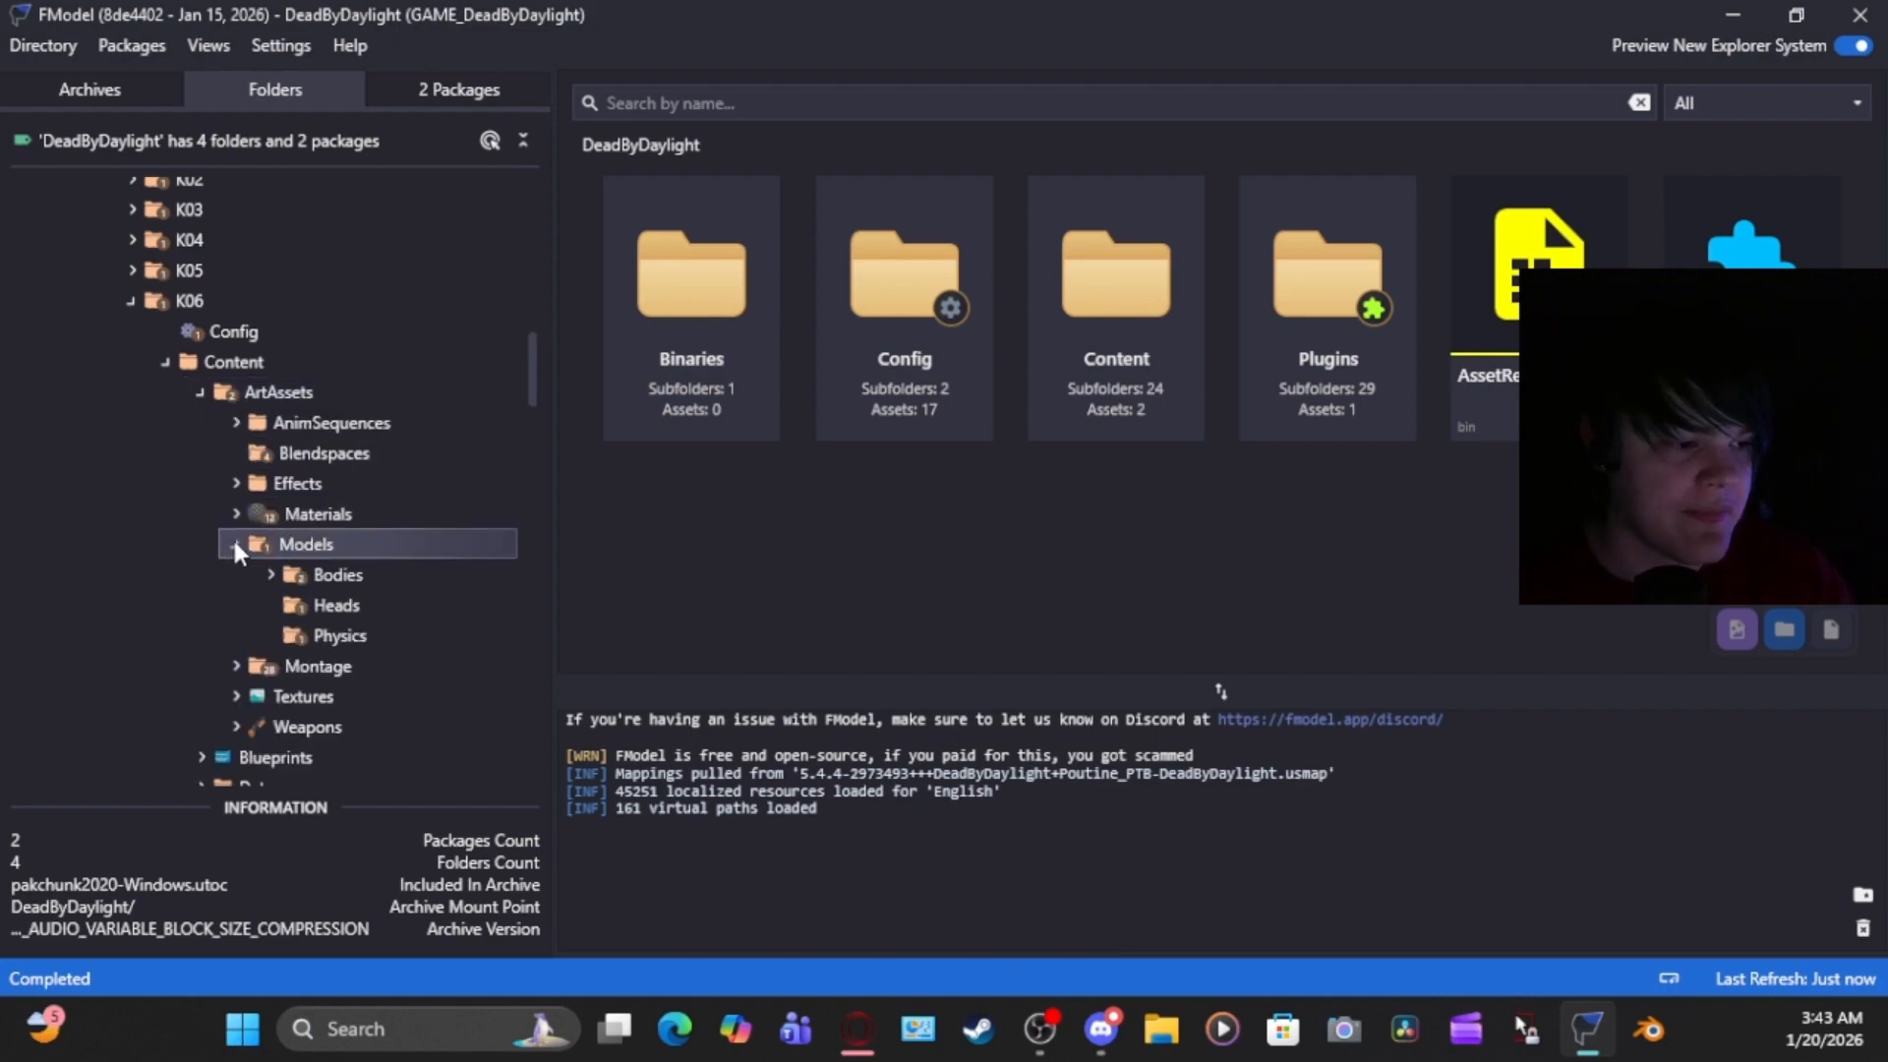
scroll(232, 535, down, 1)
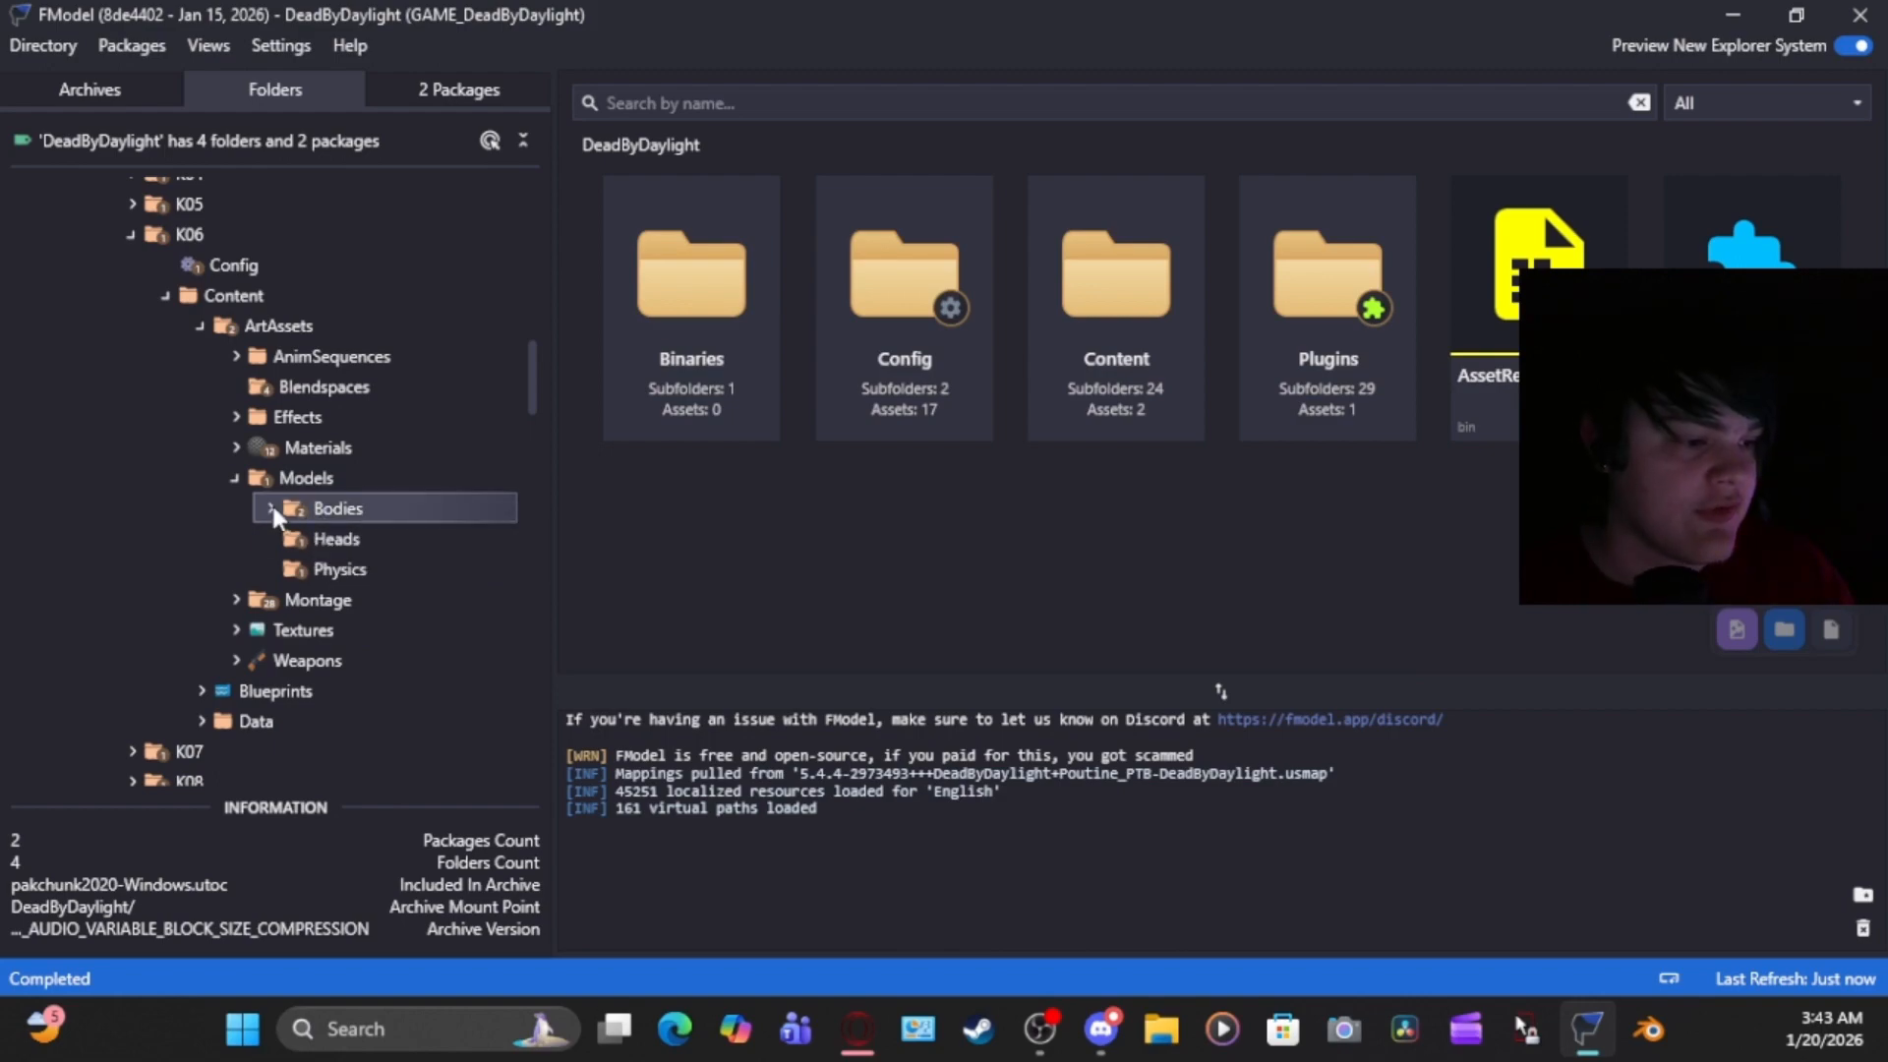
click(277, 515)
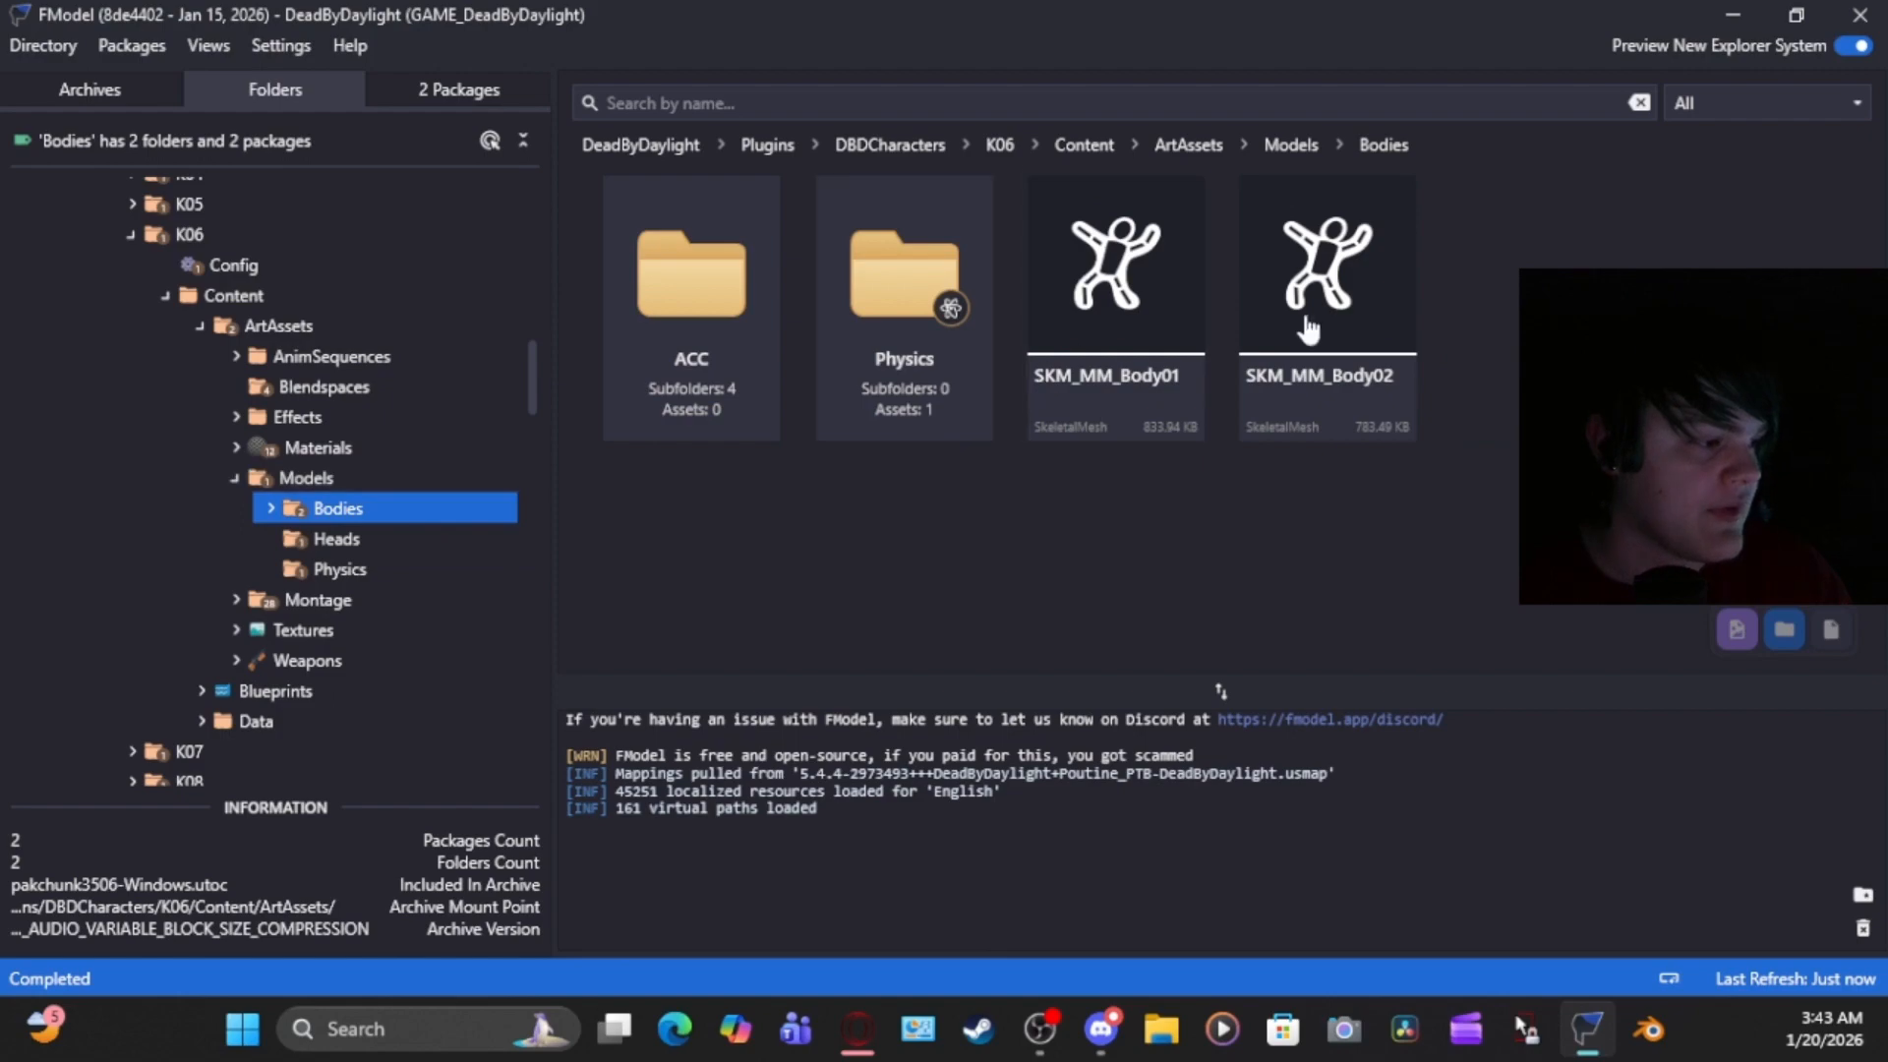
Preview the SKM_MM_Body01 and SKM_MM_Body02 skeletal meshes in the 3D viewer and inspect them from different angles
double_click(1106, 383)
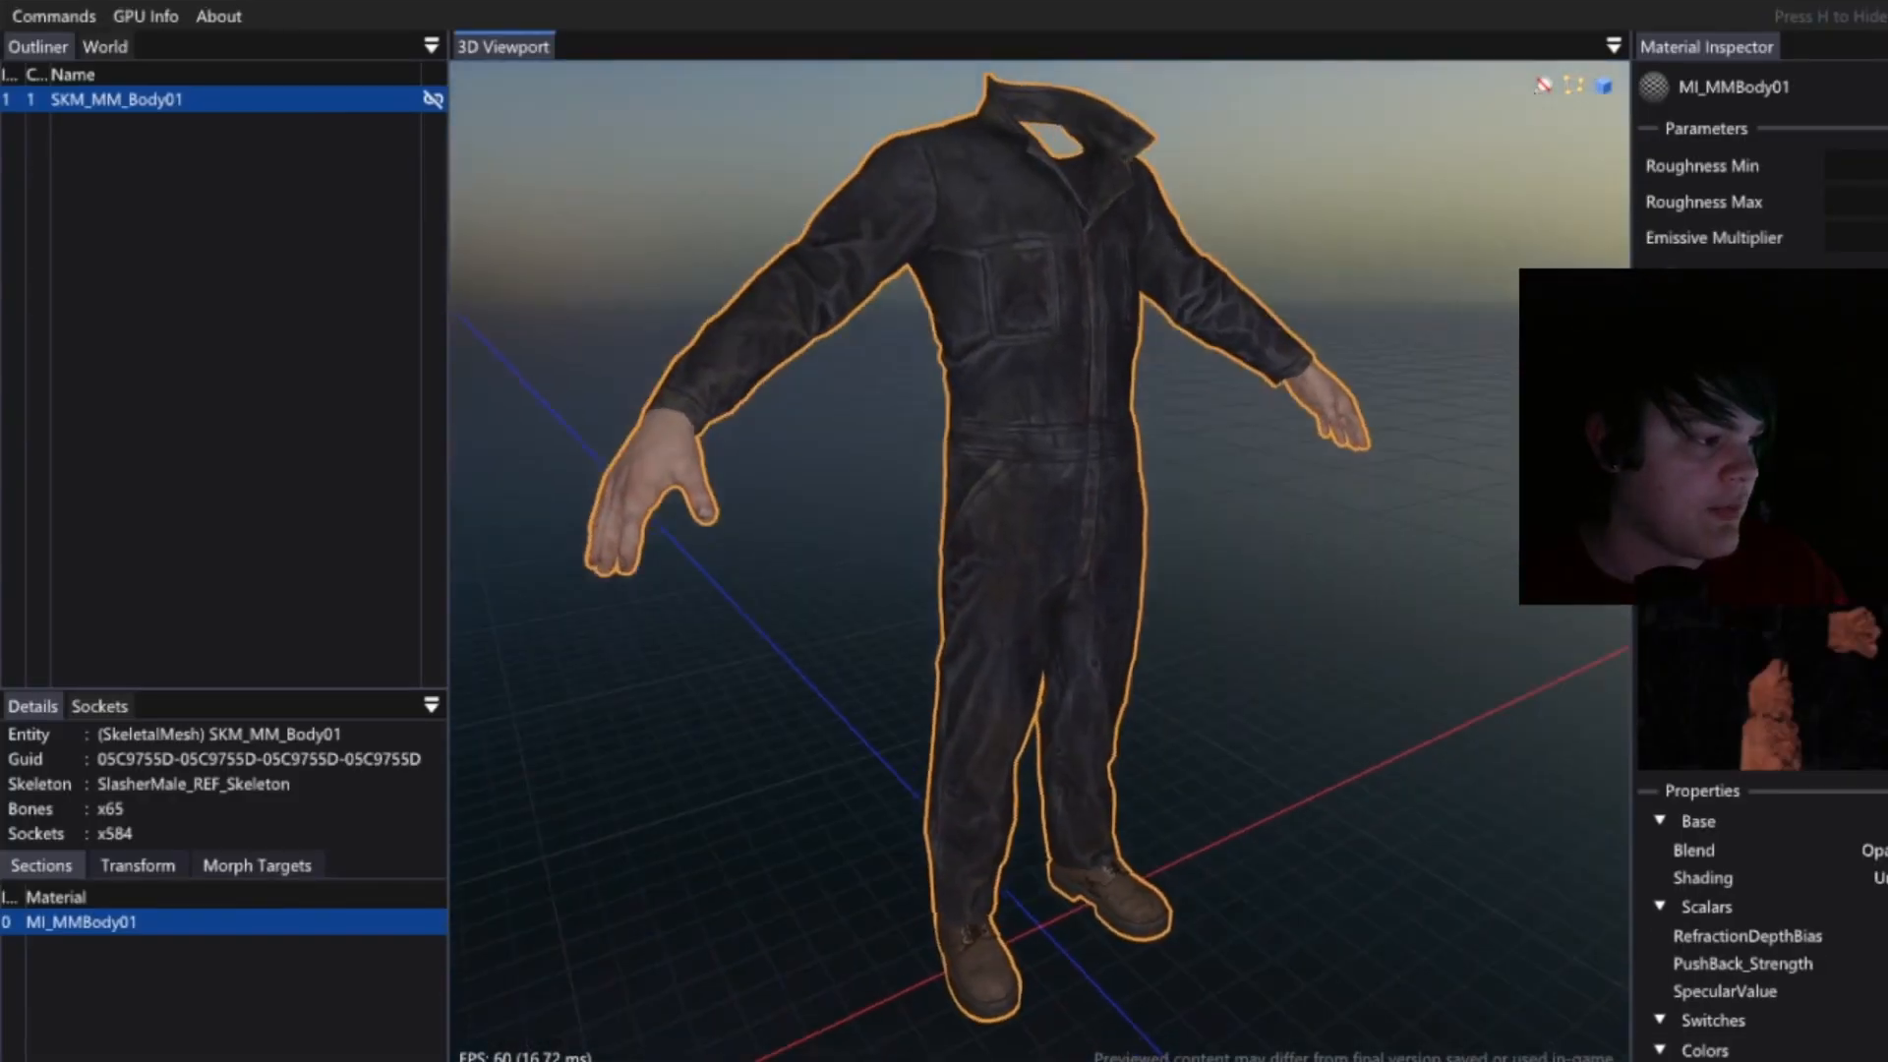
drag(1040, 551, 688, 536)
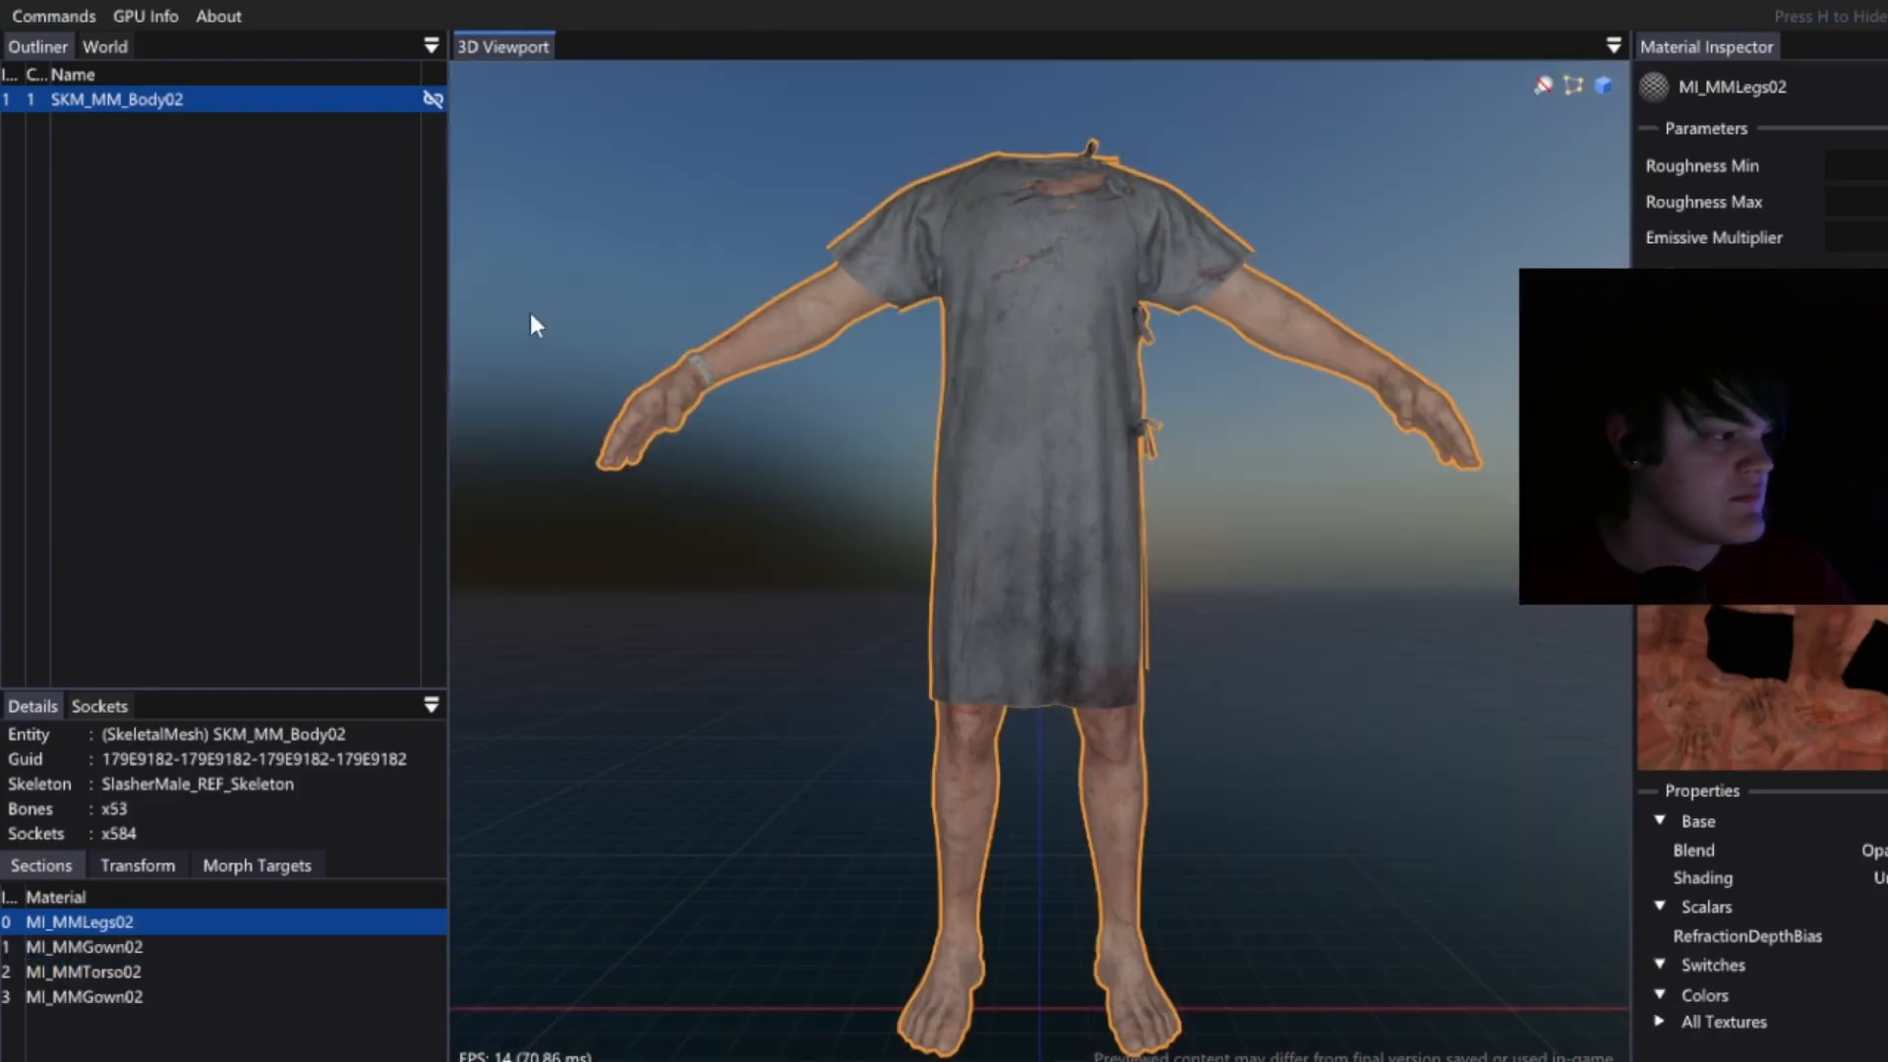
drag(984, 362, 959, 433)
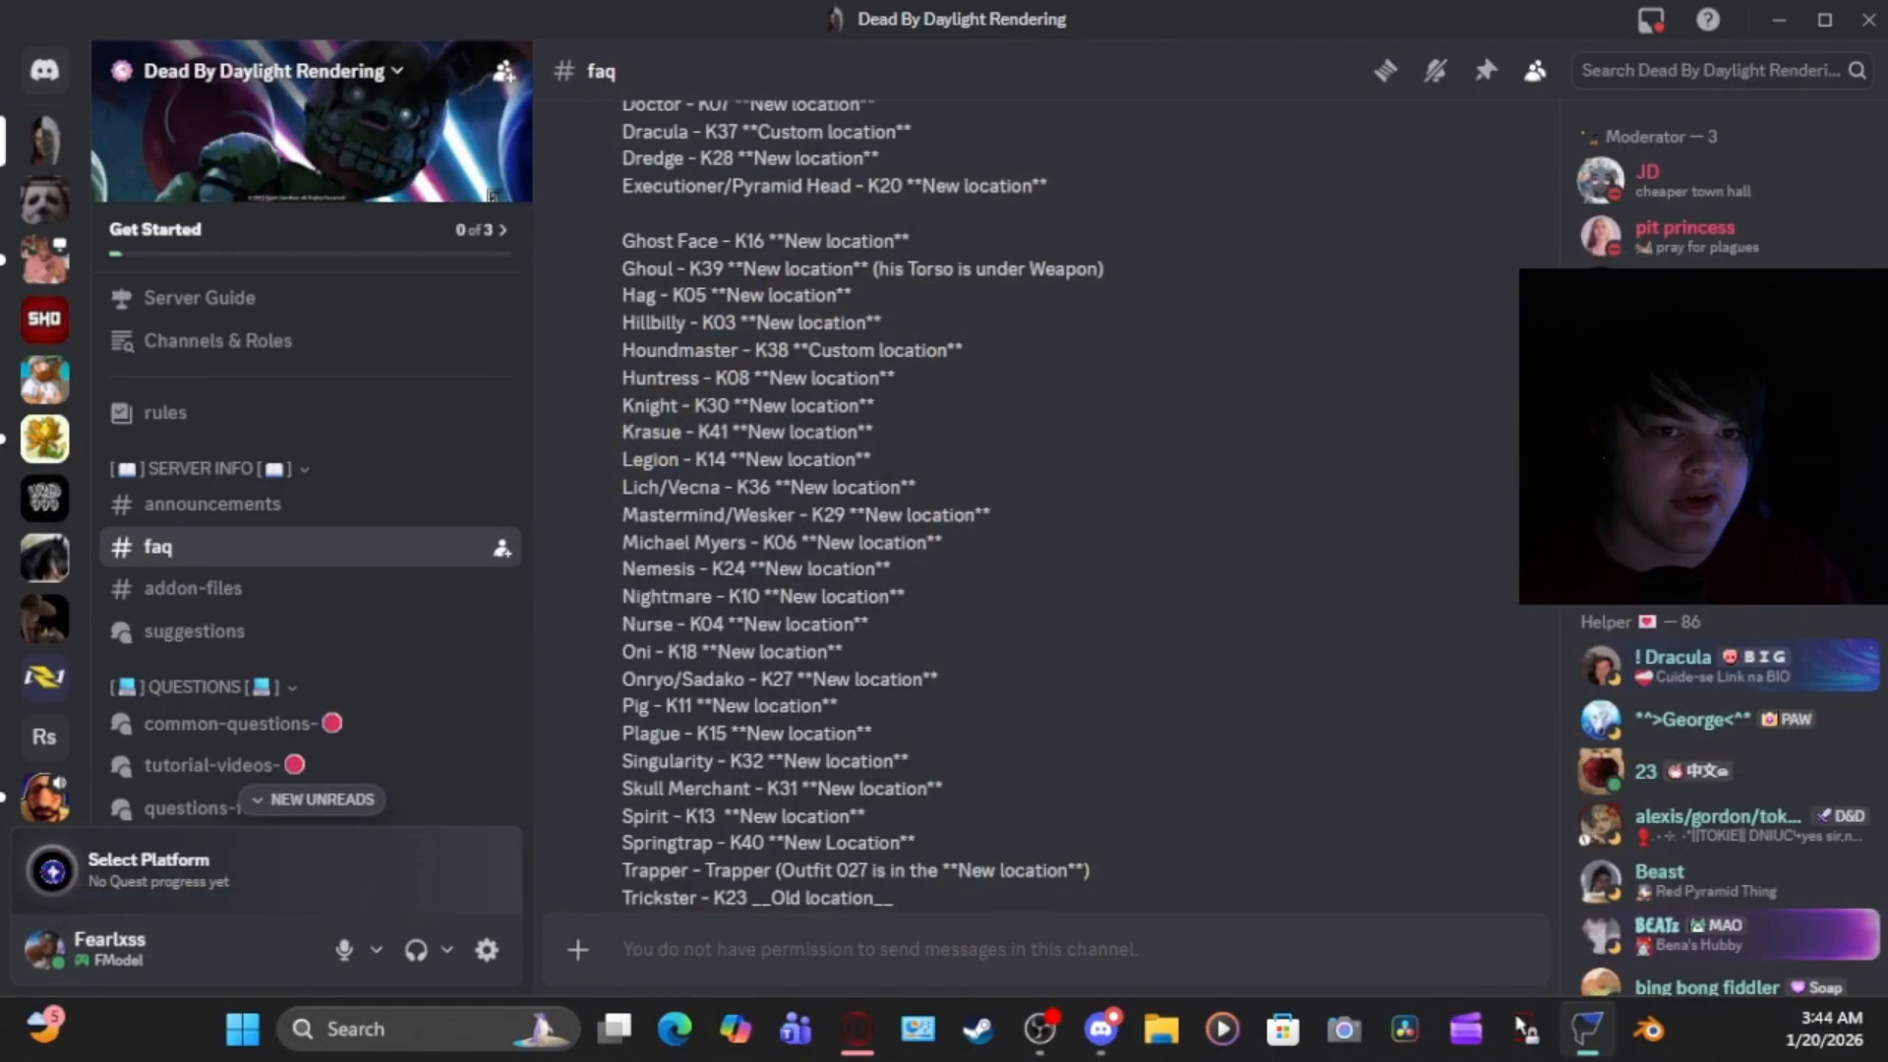
Switch back to FModel and save the model of SKM_MM_Body02 from the K06 Bodies folder
drag(0, 69, 399, 83)
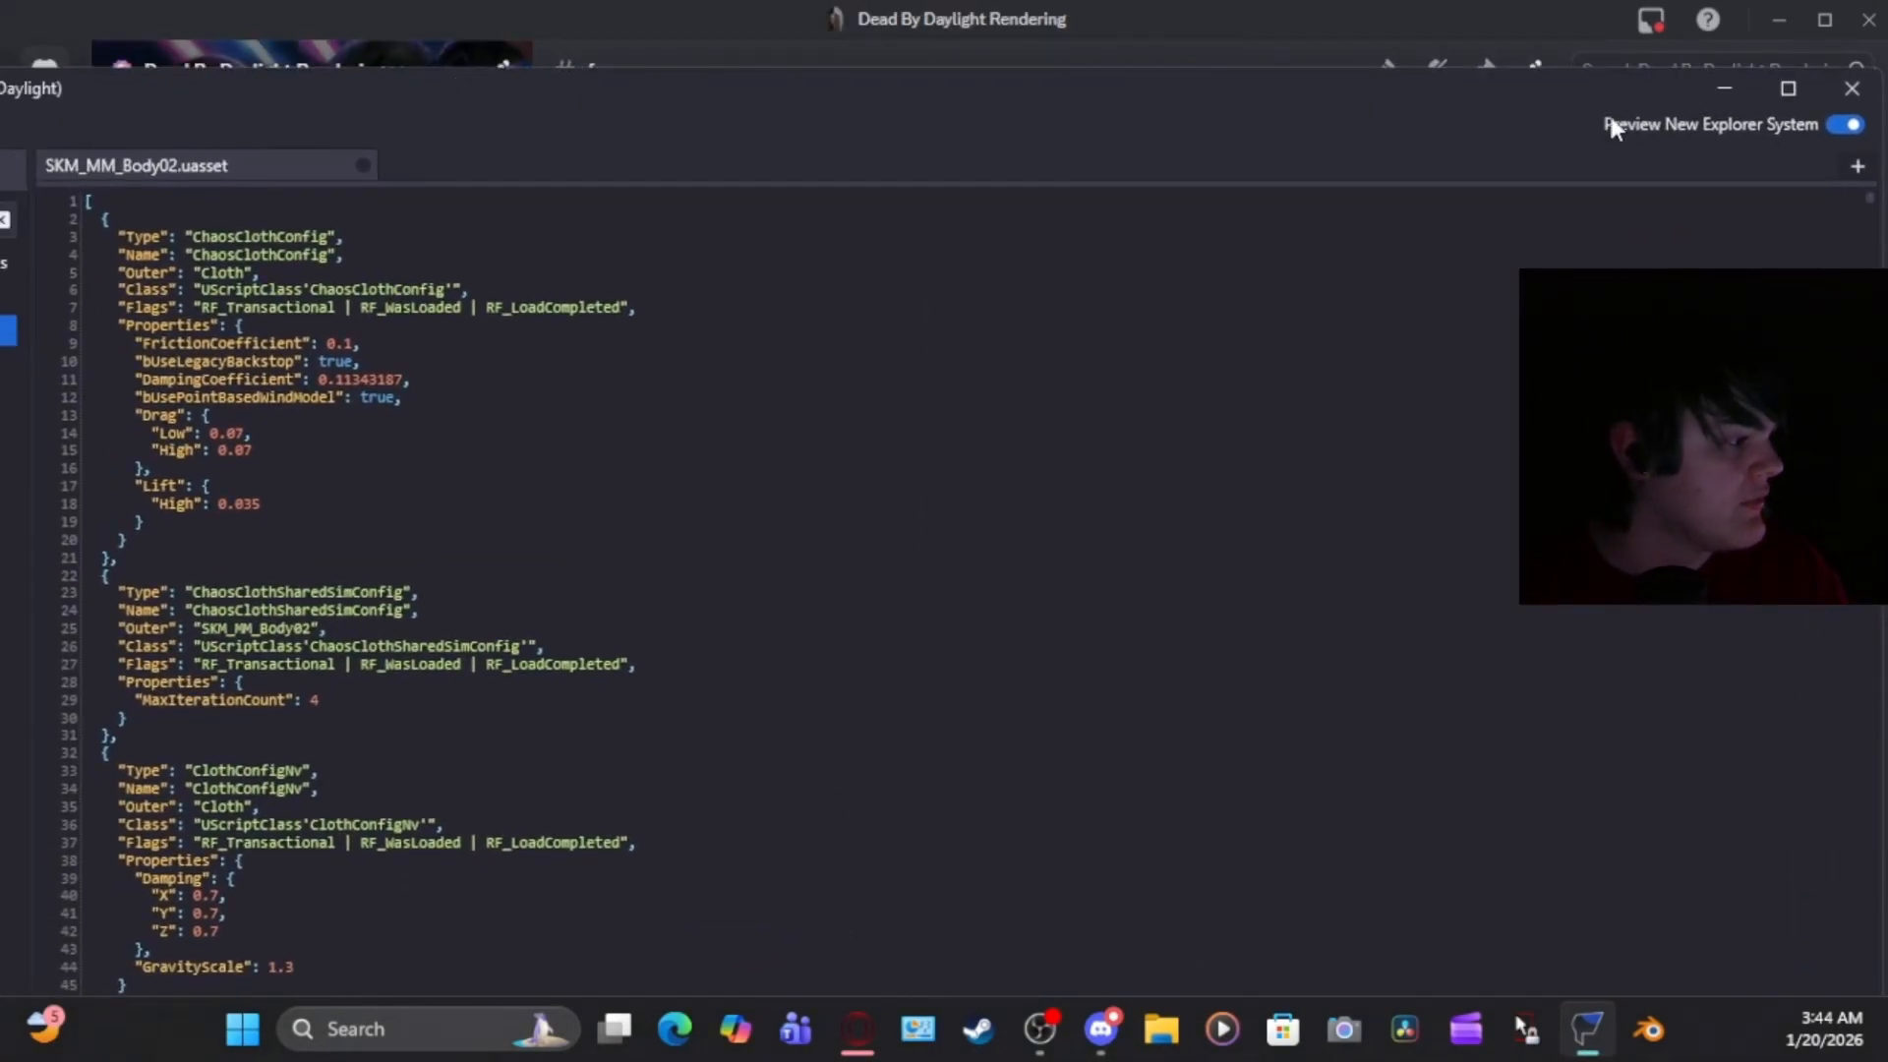
click(1789, 89)
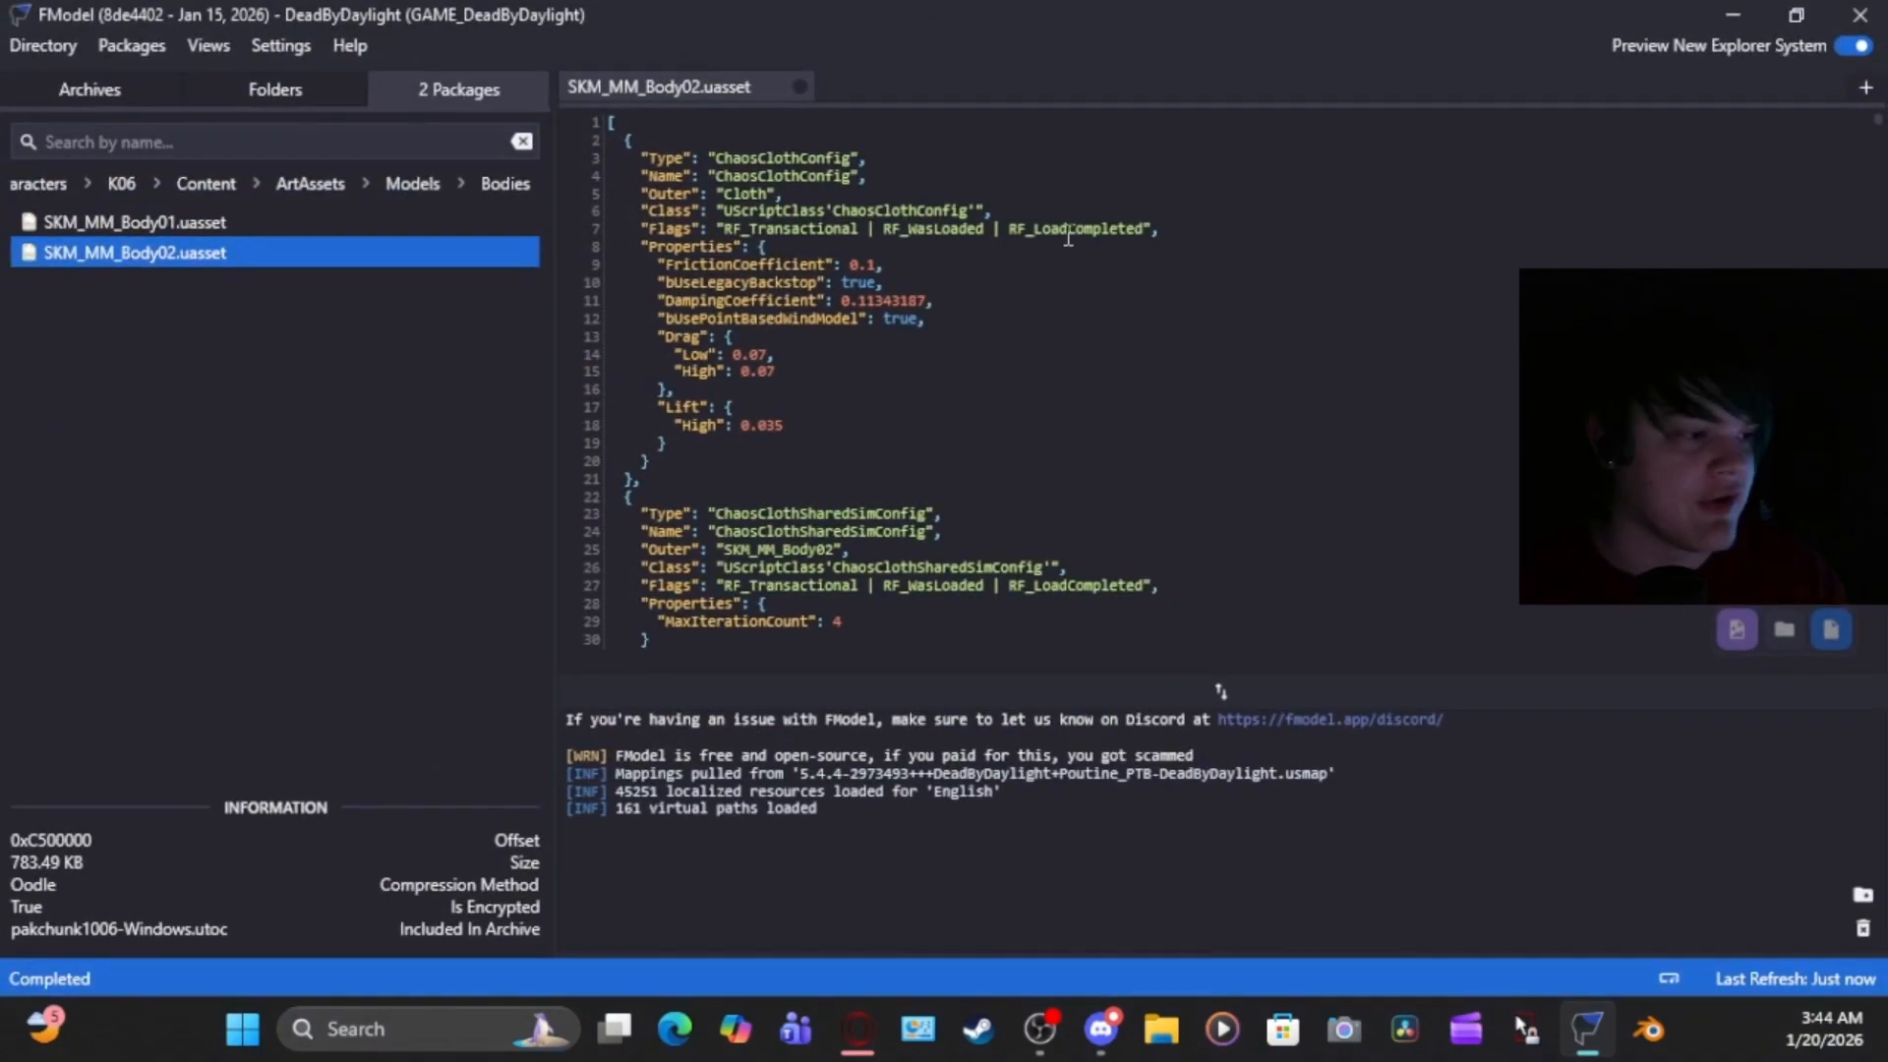
right_click(350, 262)
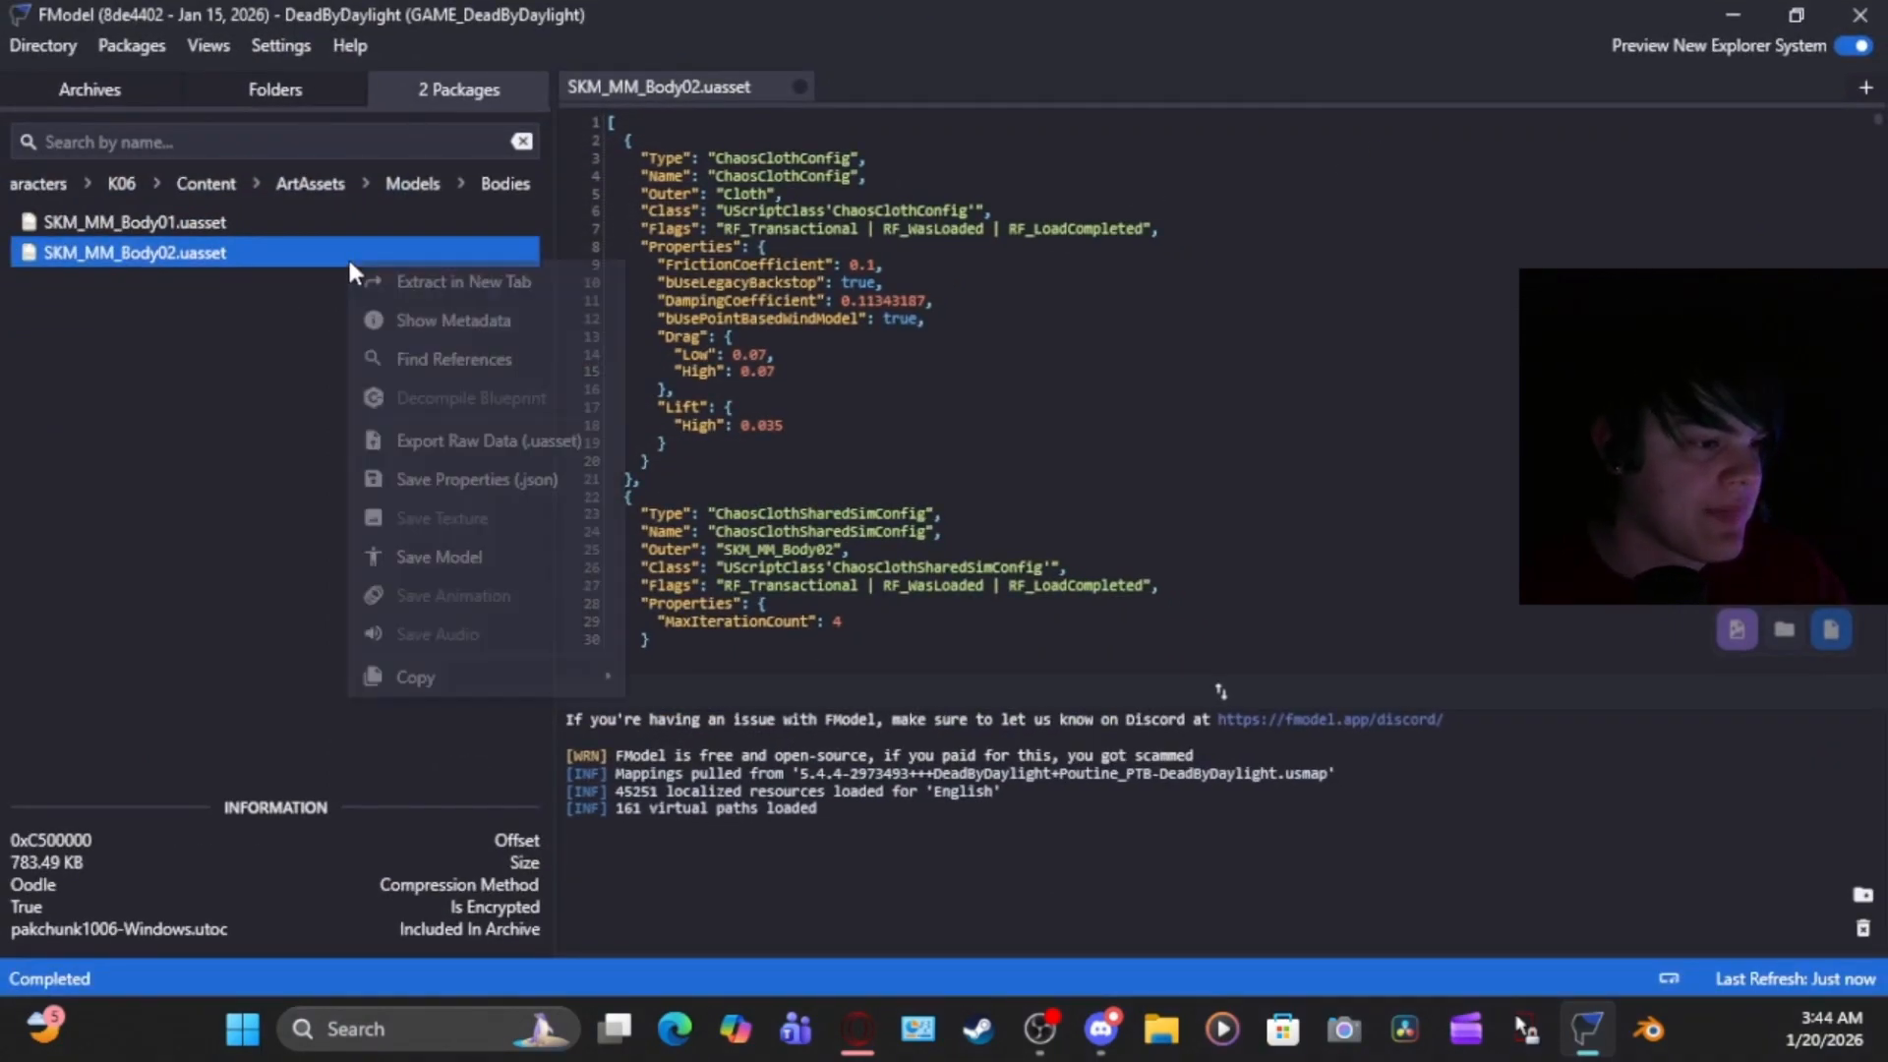
click(464, 557)
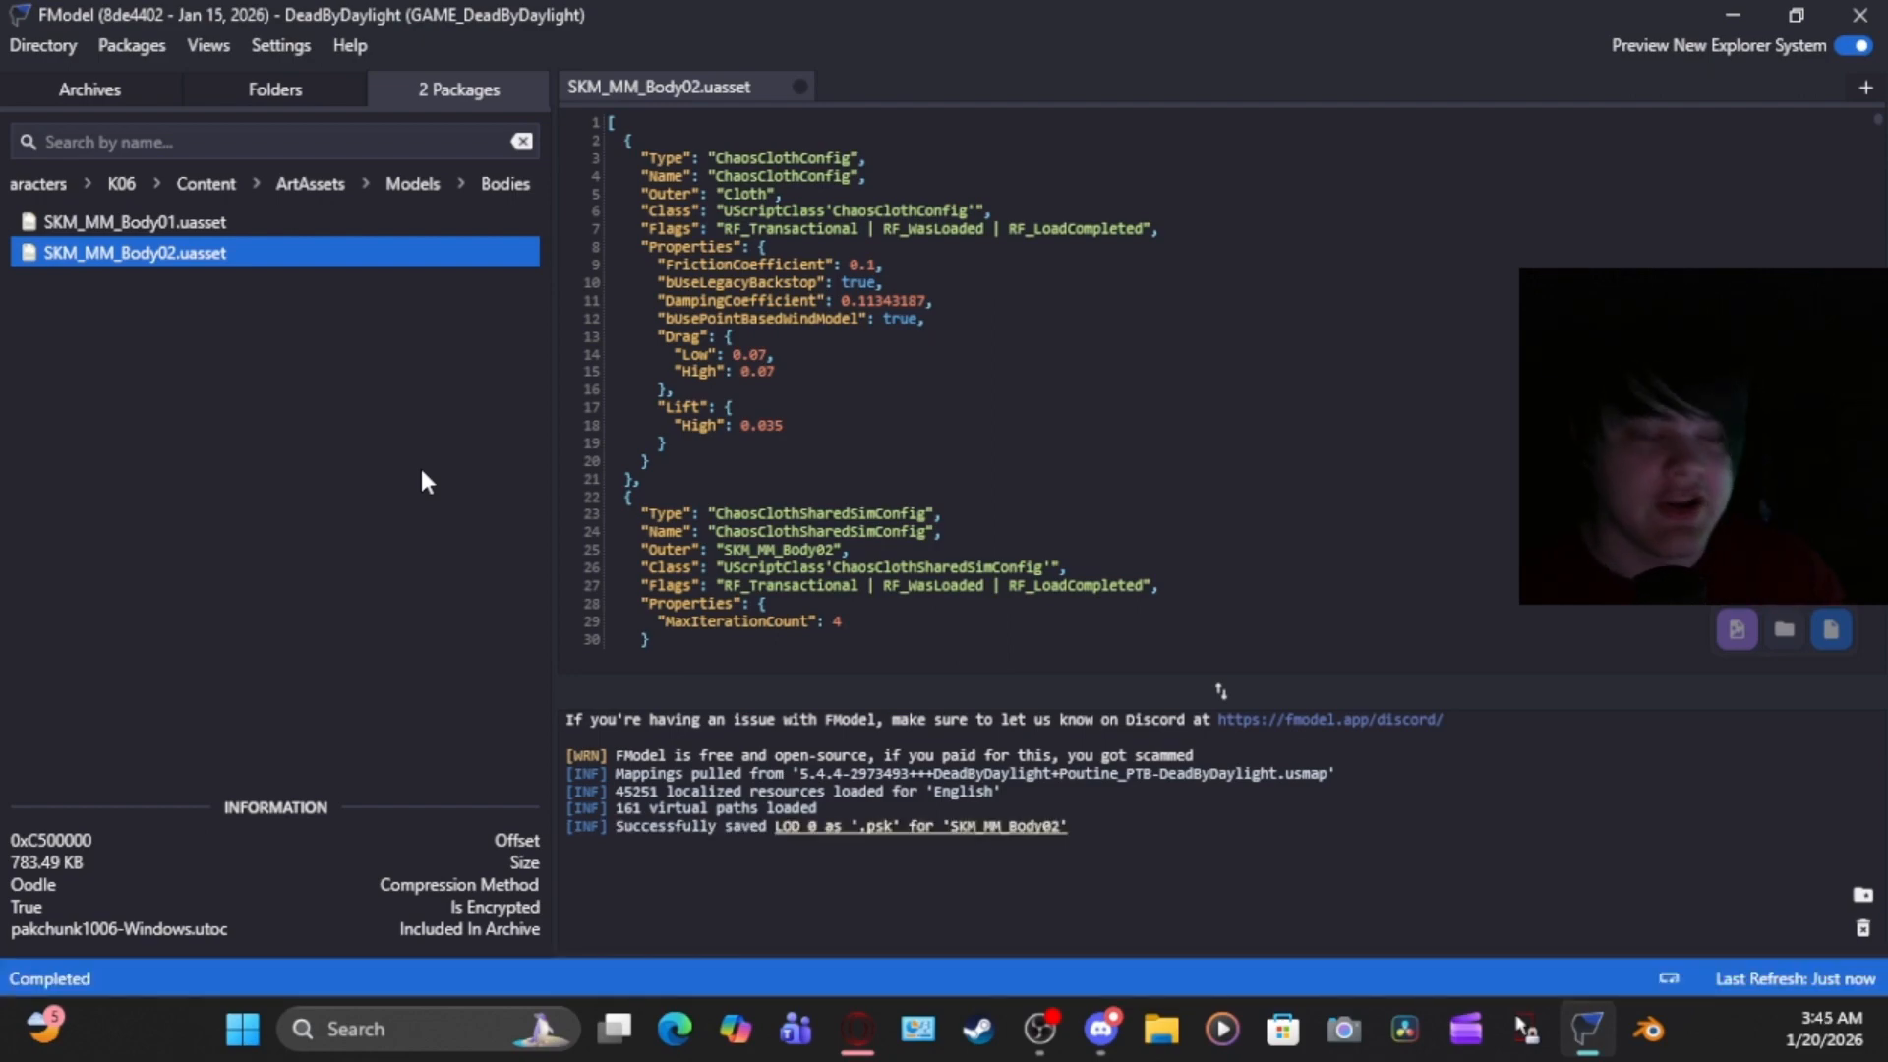
Open the Heads folder under K06 Models and inspect the SKM_MM_Head01 skeletal mesh in the 3D viewer
click(412, 184)
click(311, 533)
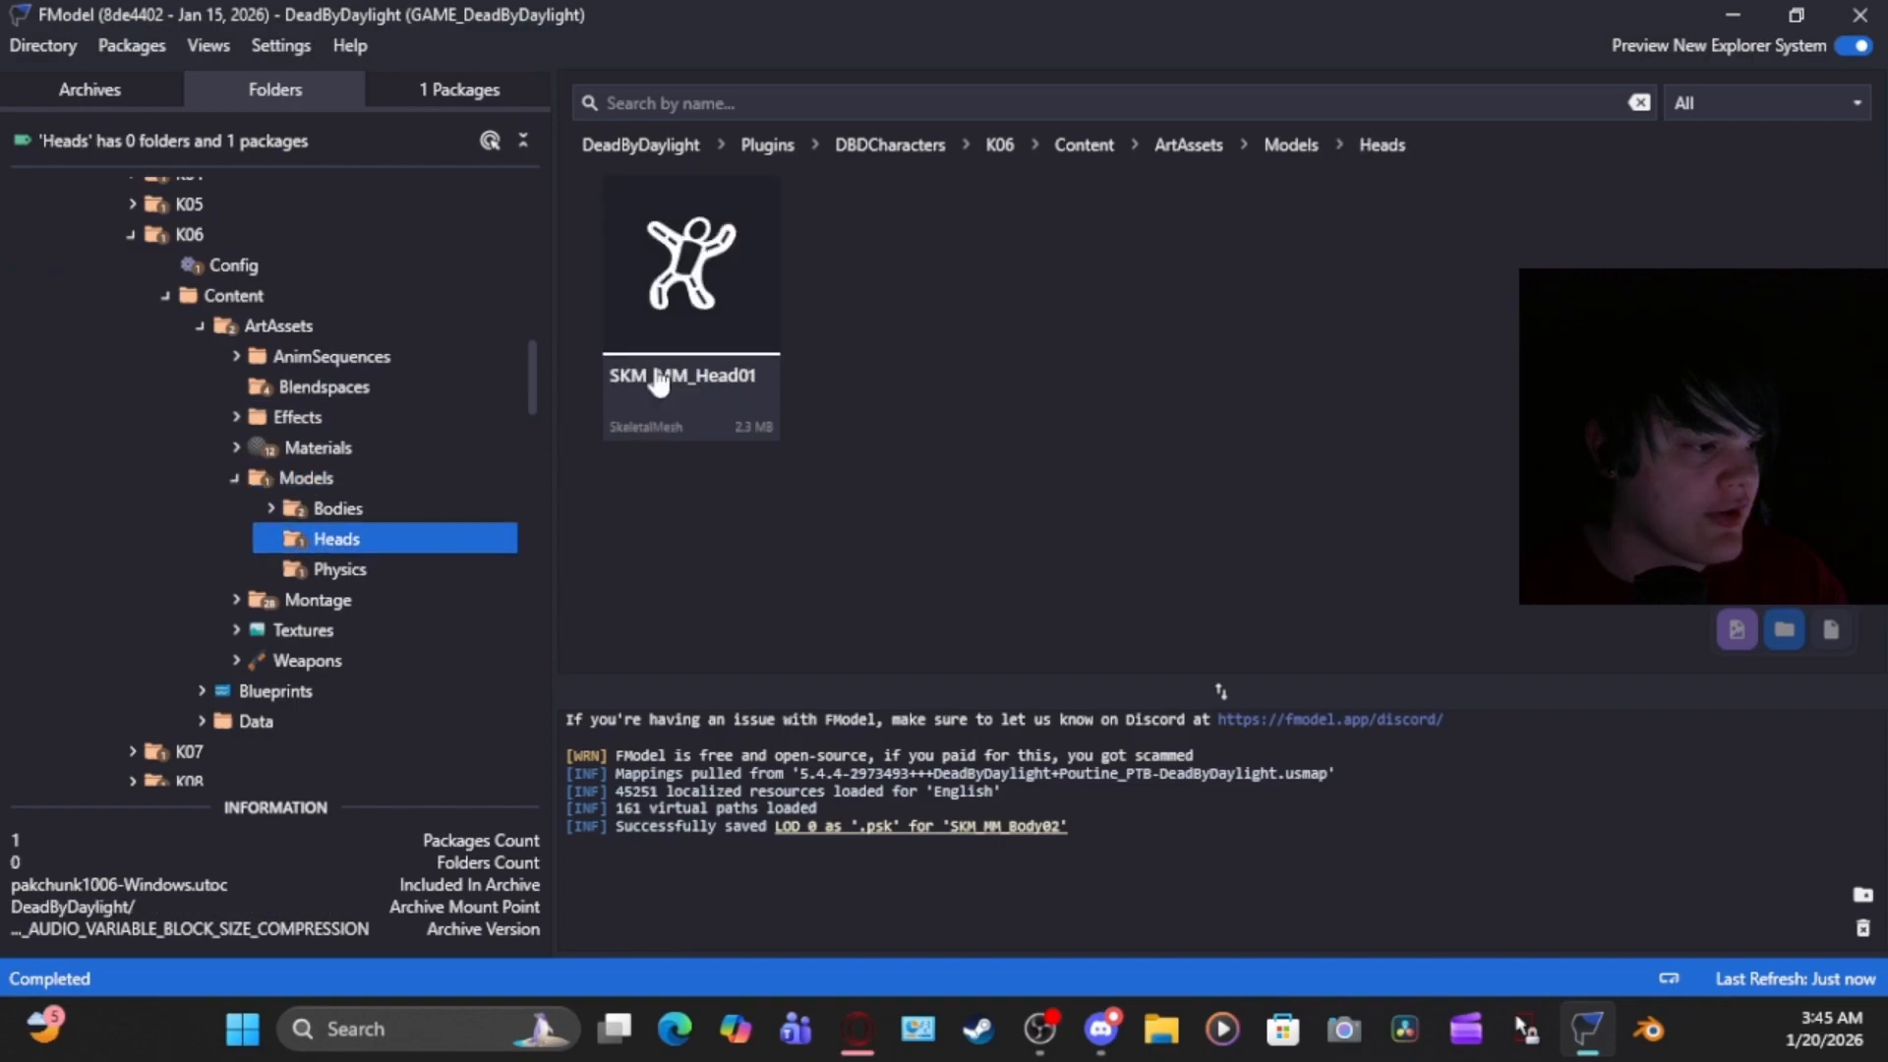
double_click(681, 299)
drag(881, 387, 700, 372)
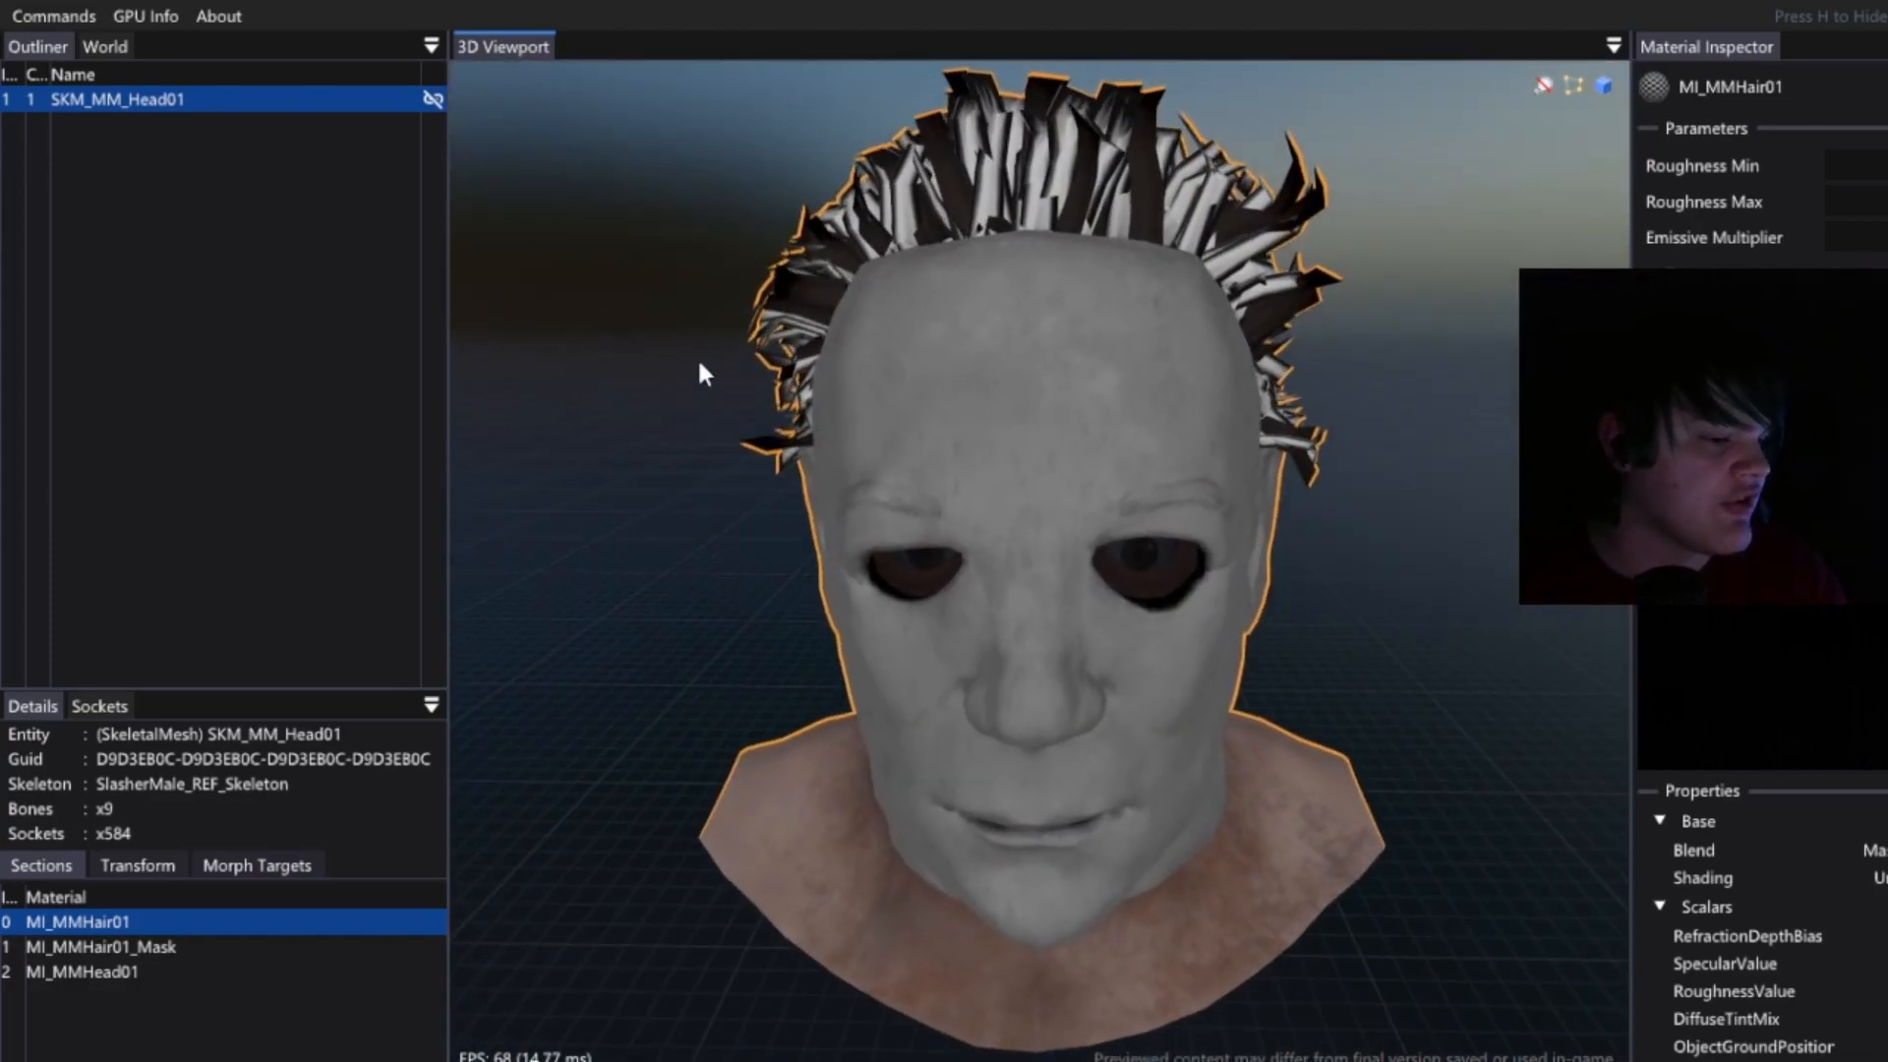
drag(921, 303, 925, 366)
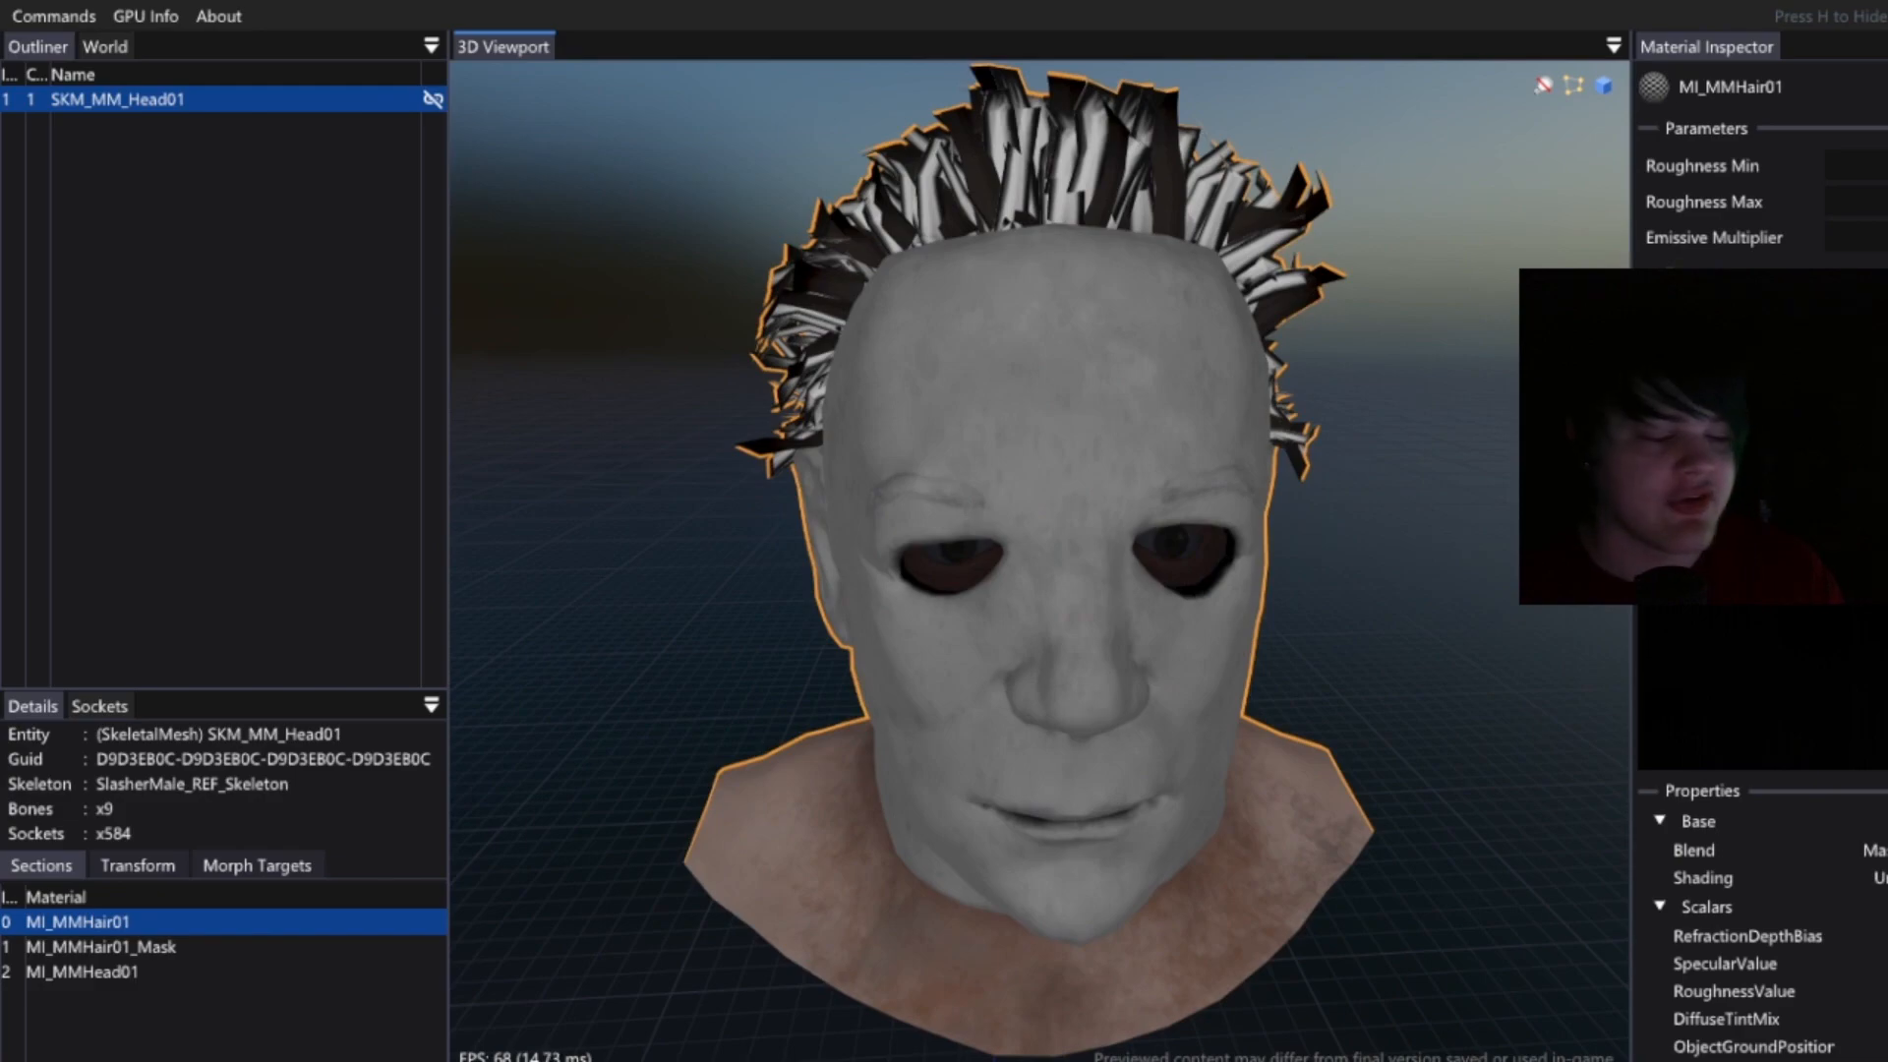
drag(925, 443, 905, 295)
Close the 3D viewer and save the model of SKM_MM_Head01
key(Escape)
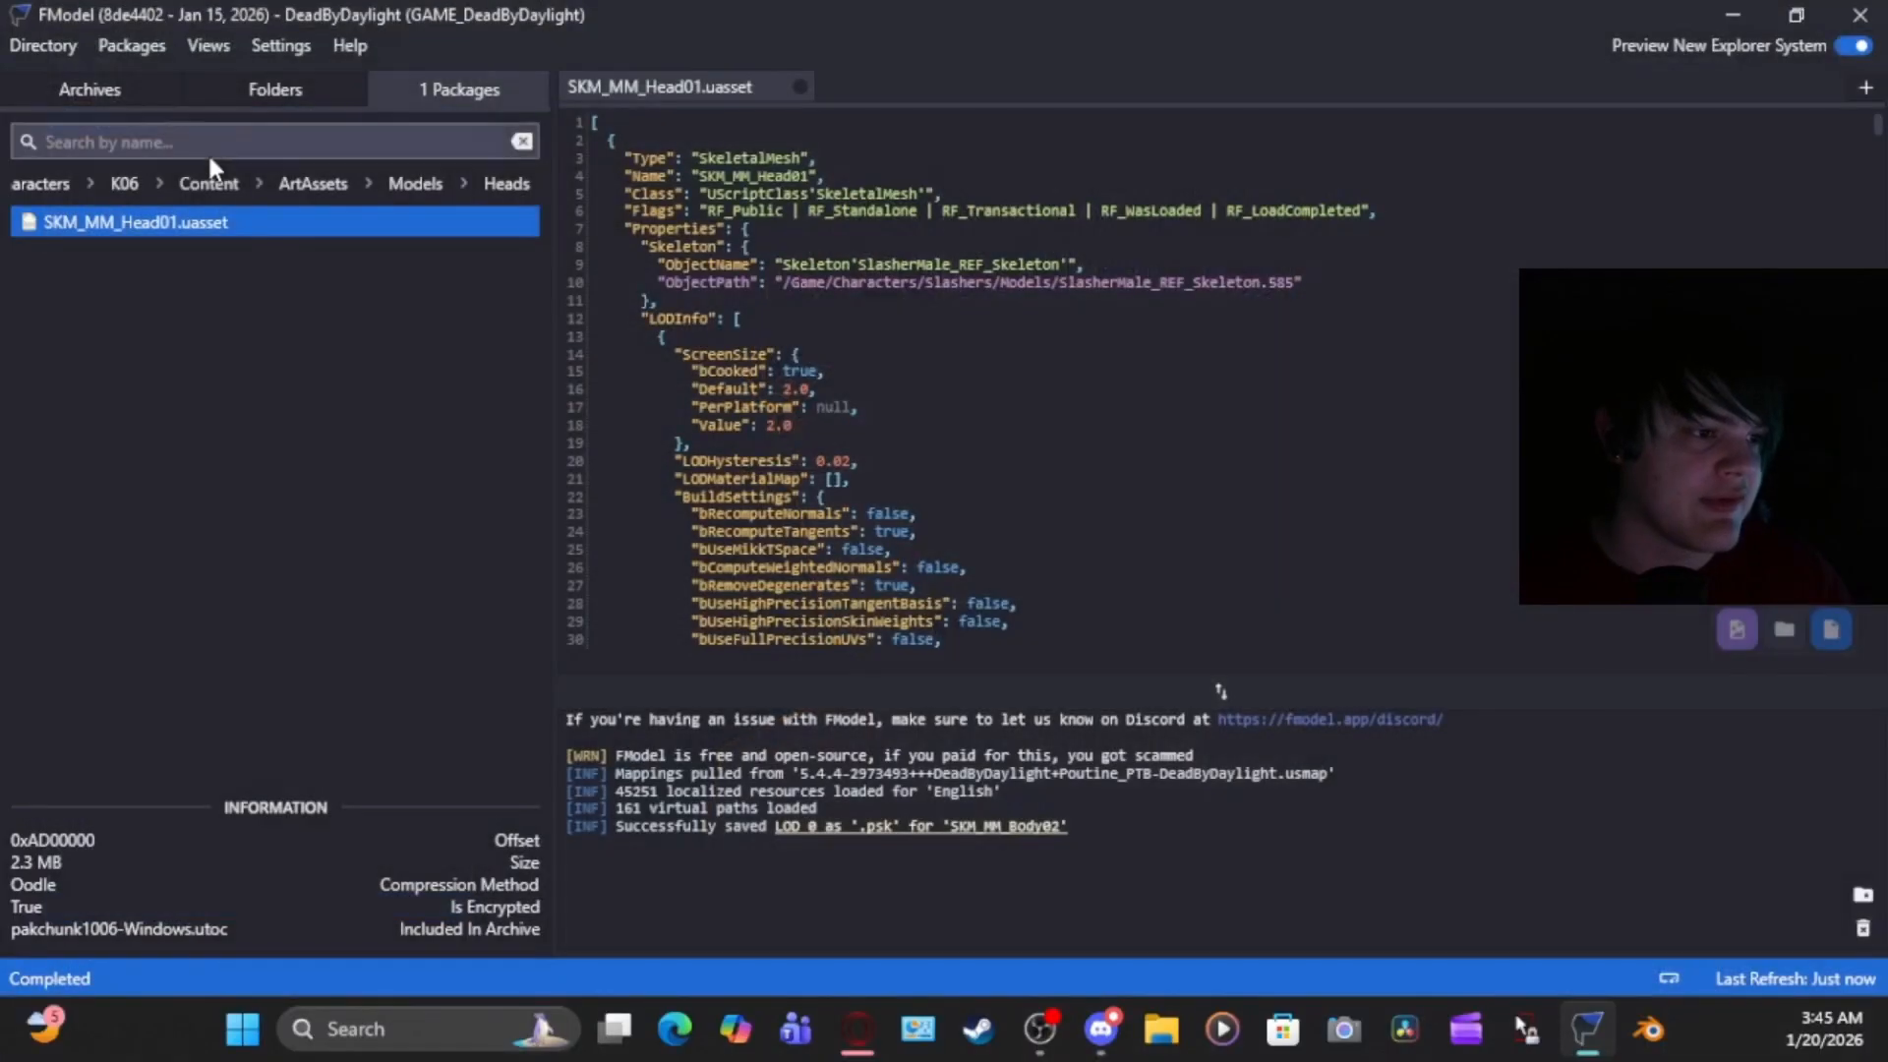
right_click(268, 222)
click(357, 521)
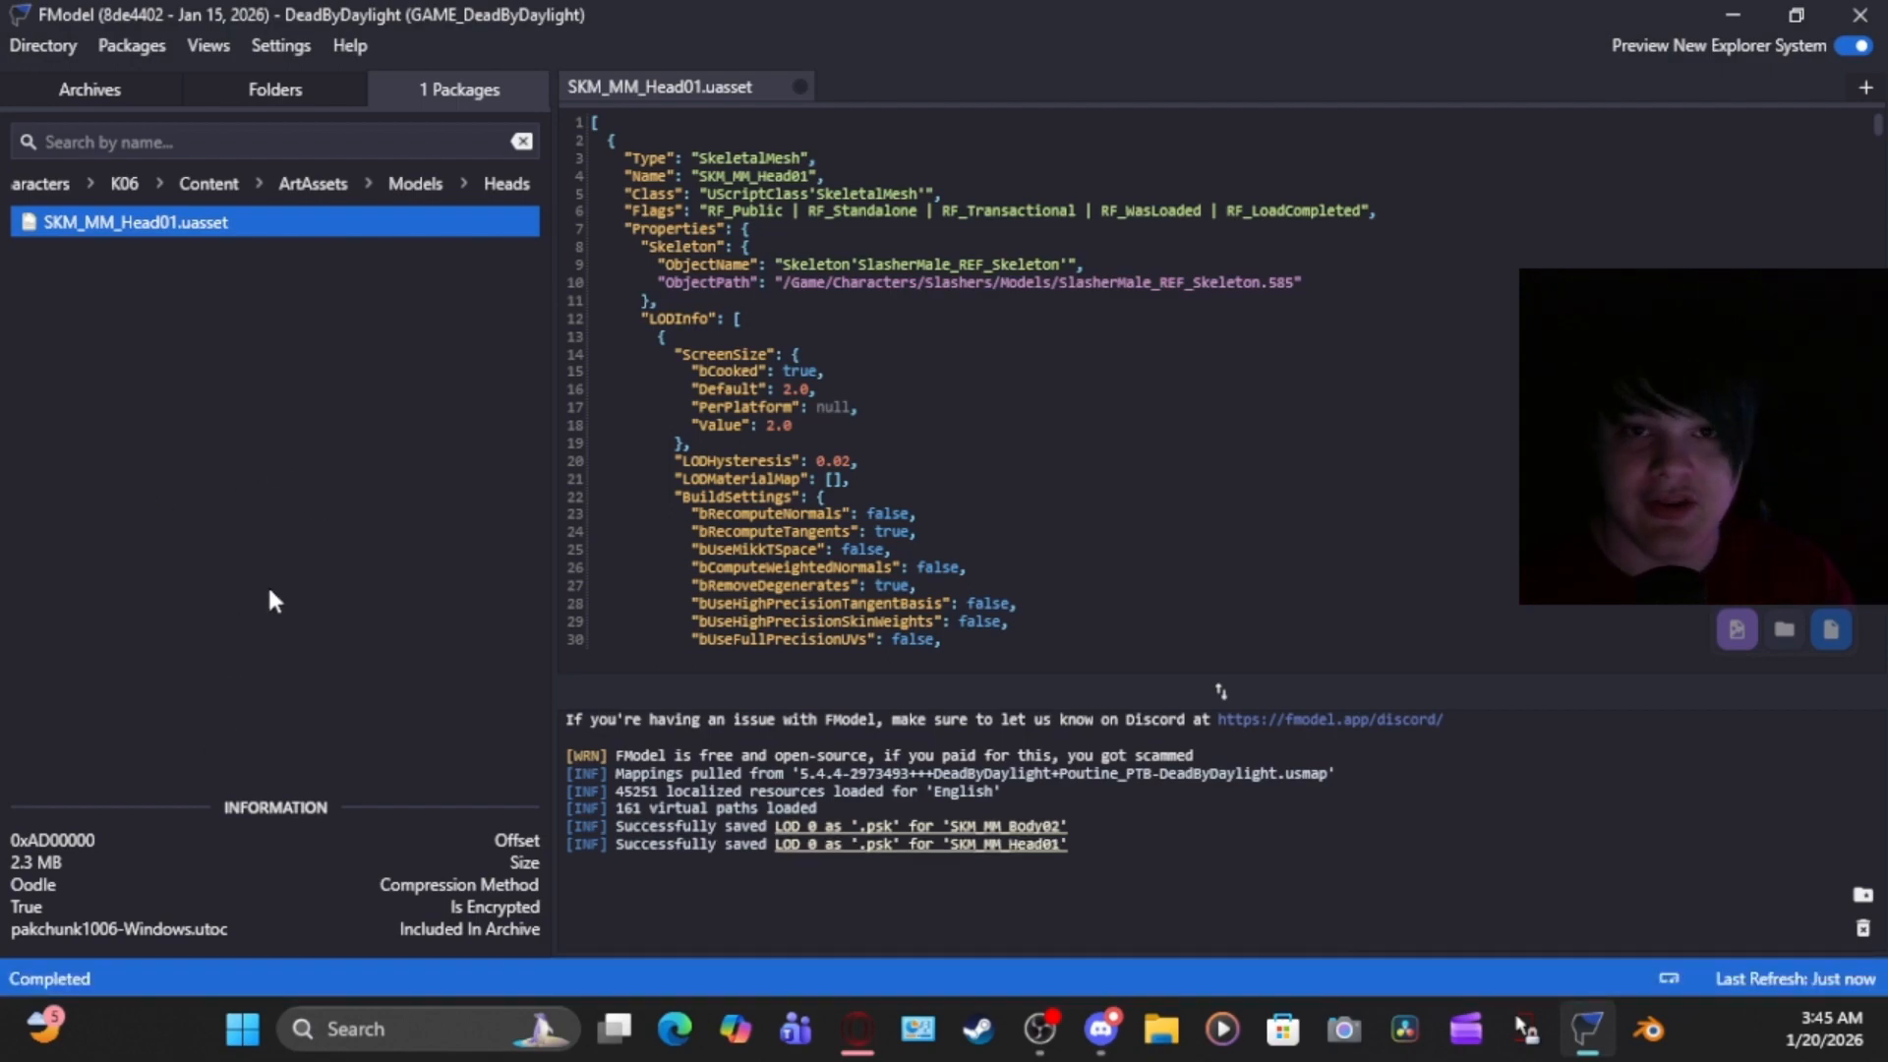
Close FModel and Discord, and start Blender with the default scene
click(1860, 15)
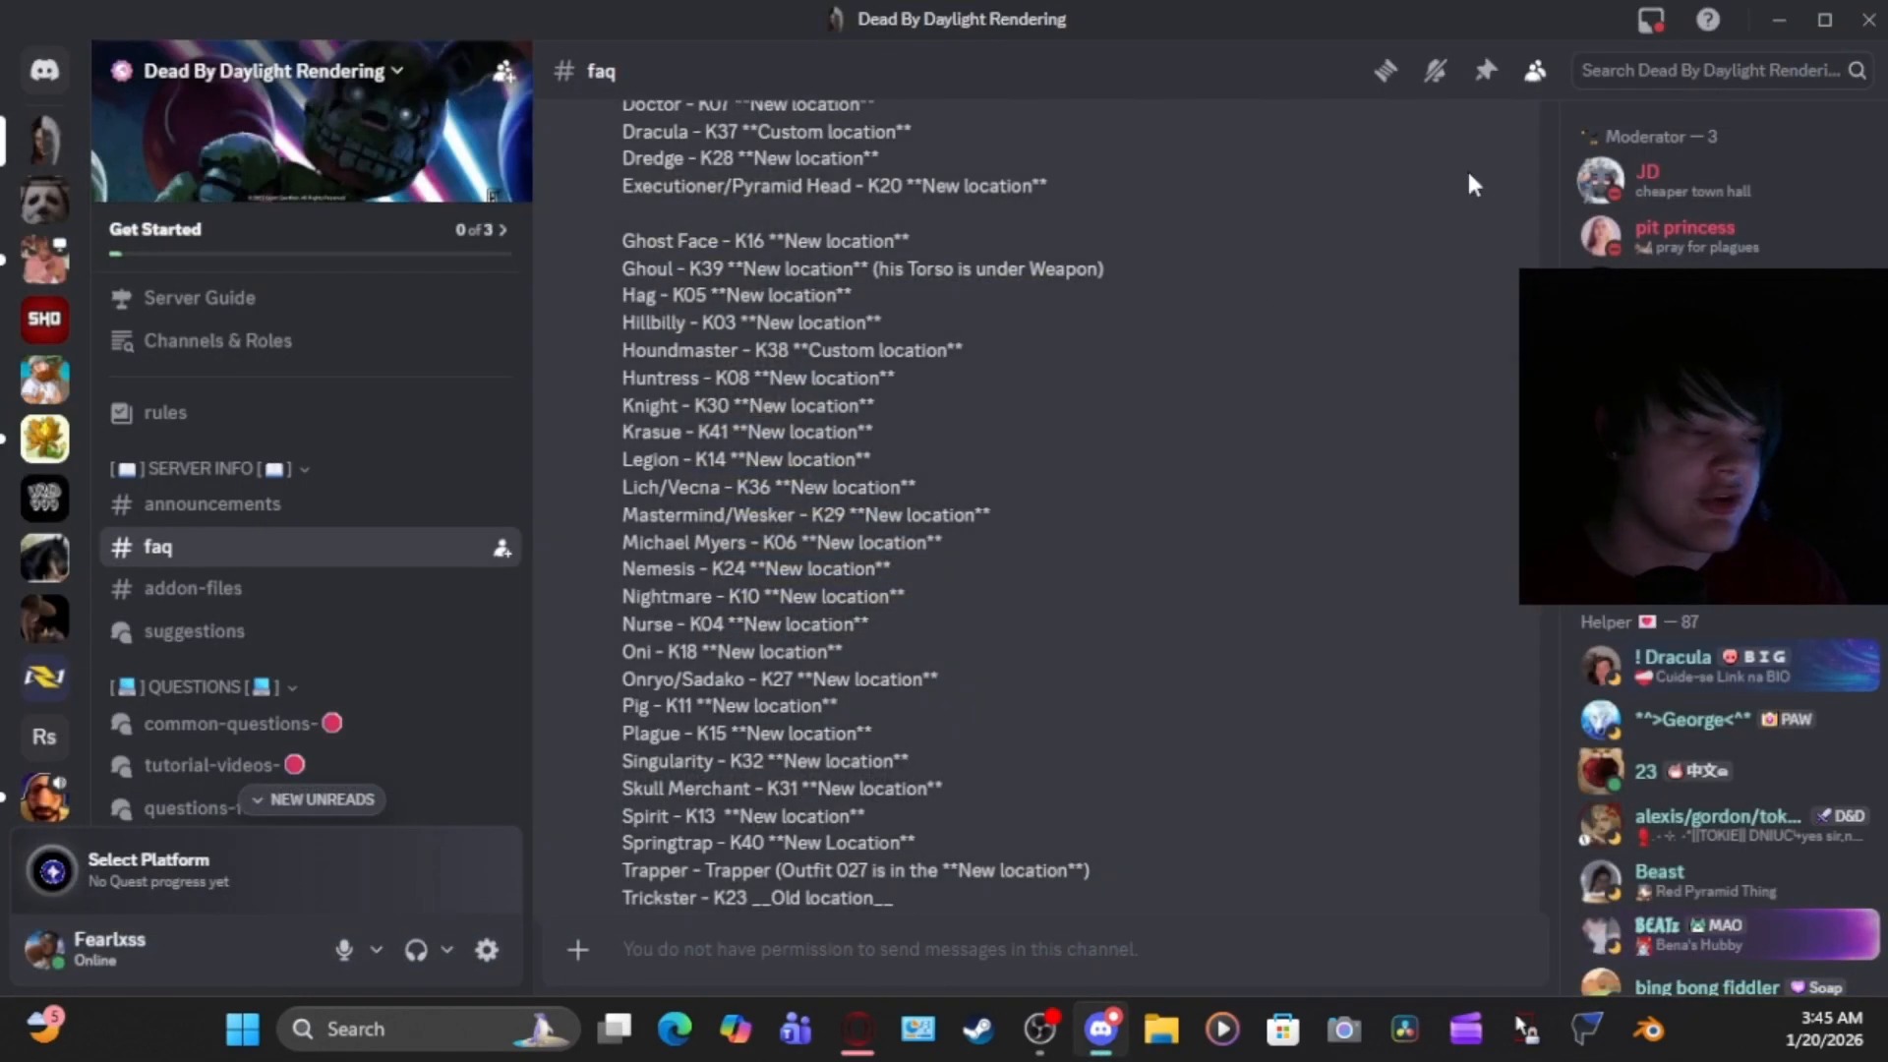
click(1867, 20)
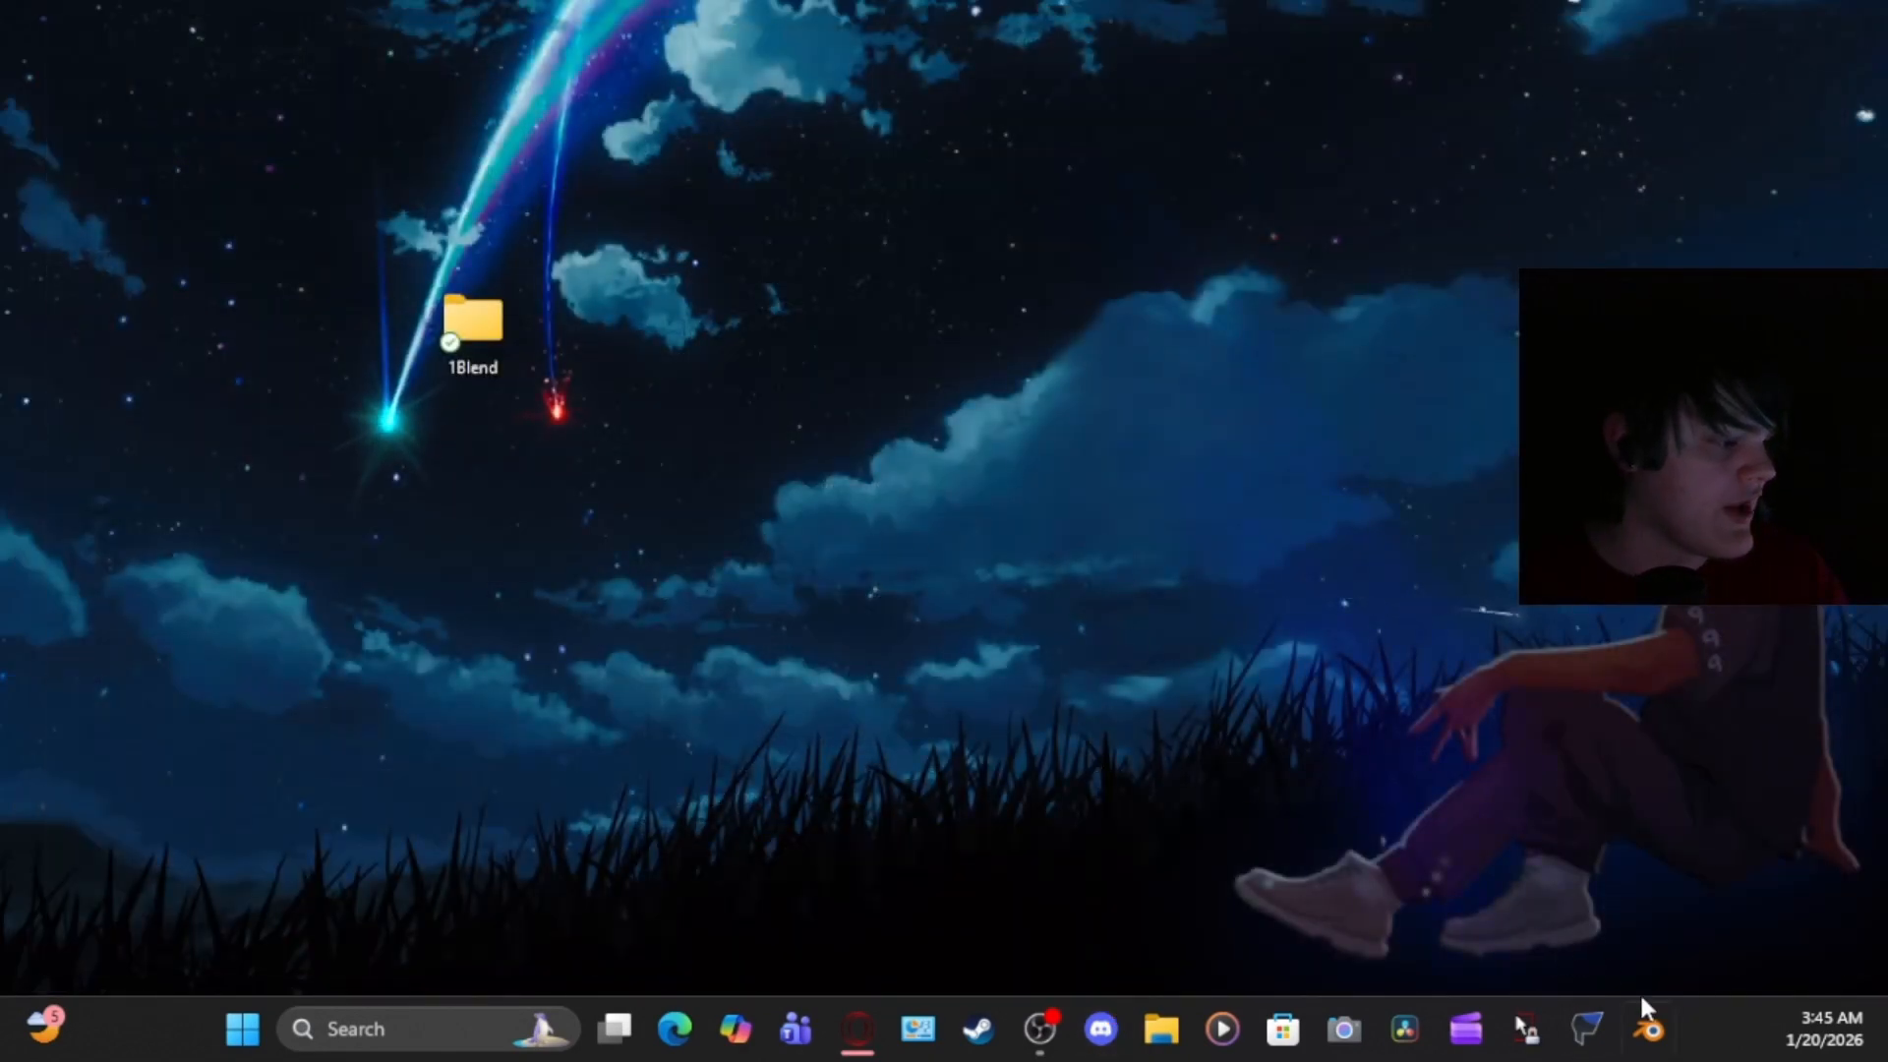
click(1648, 1028)
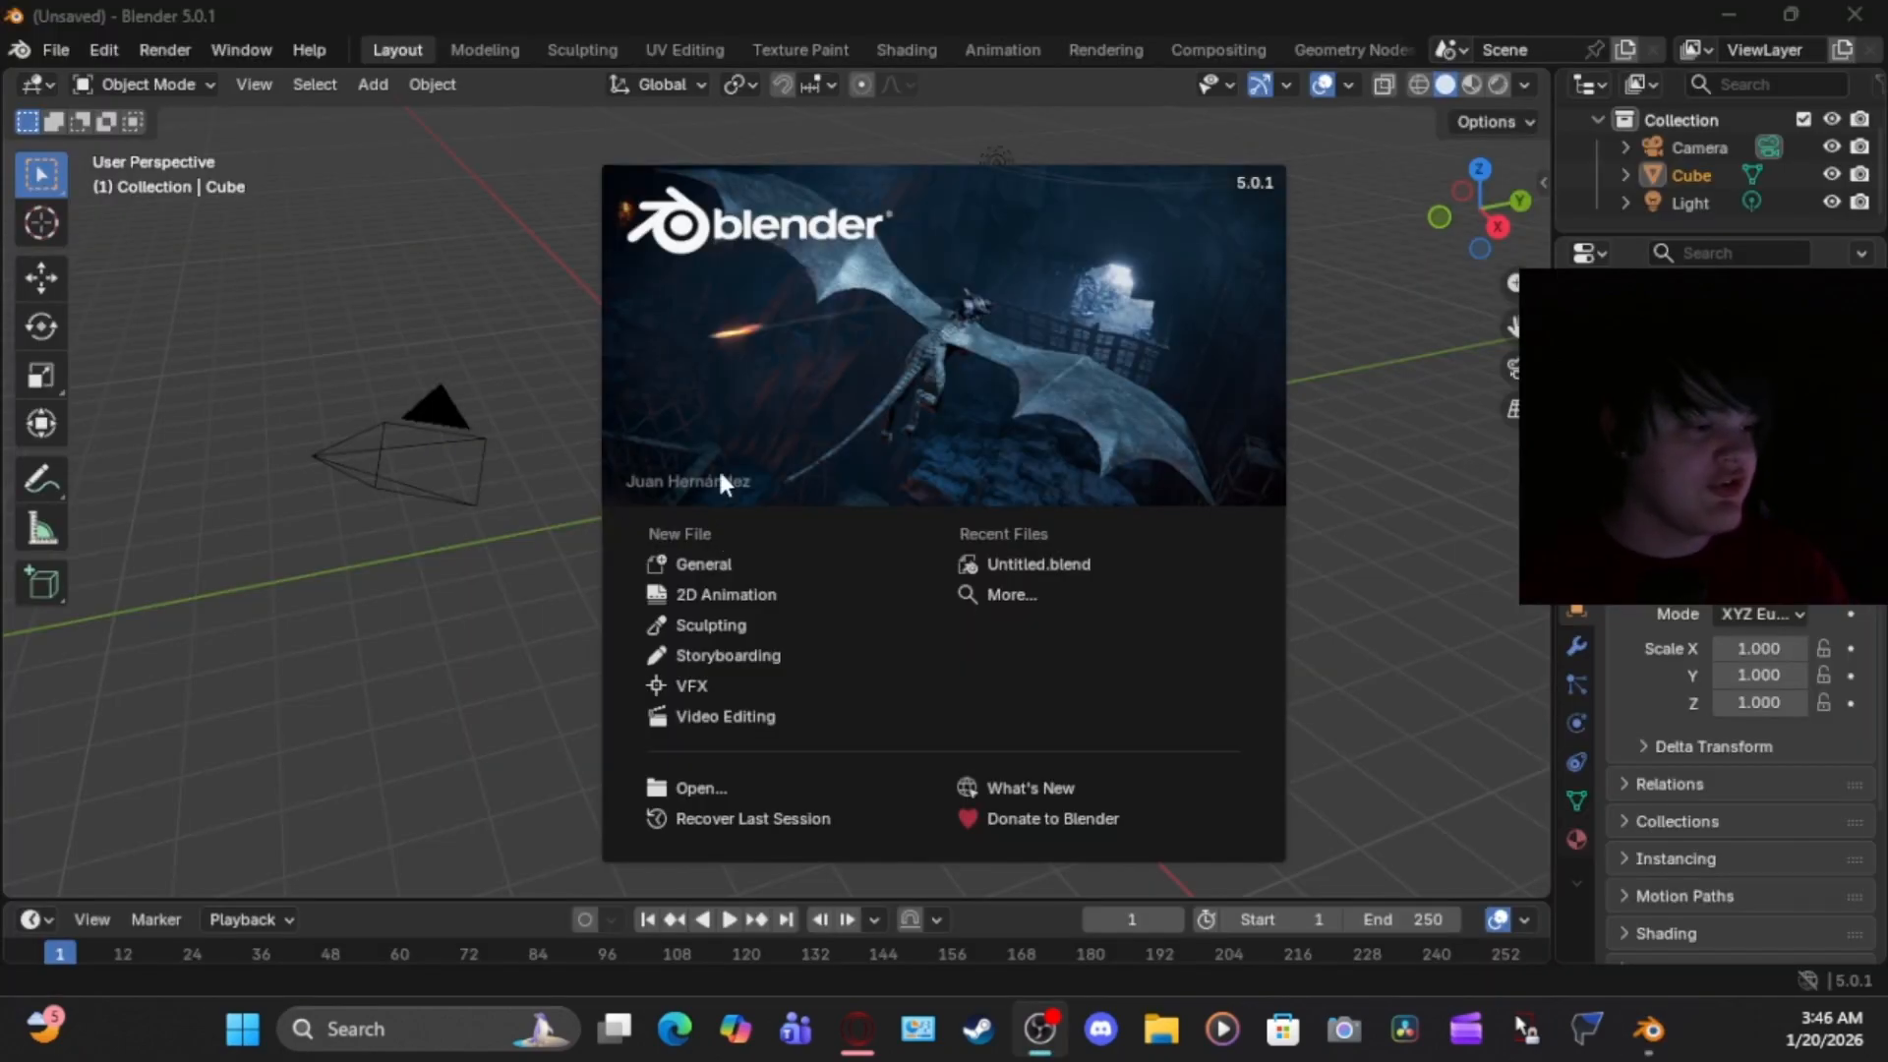
click(536, 319)
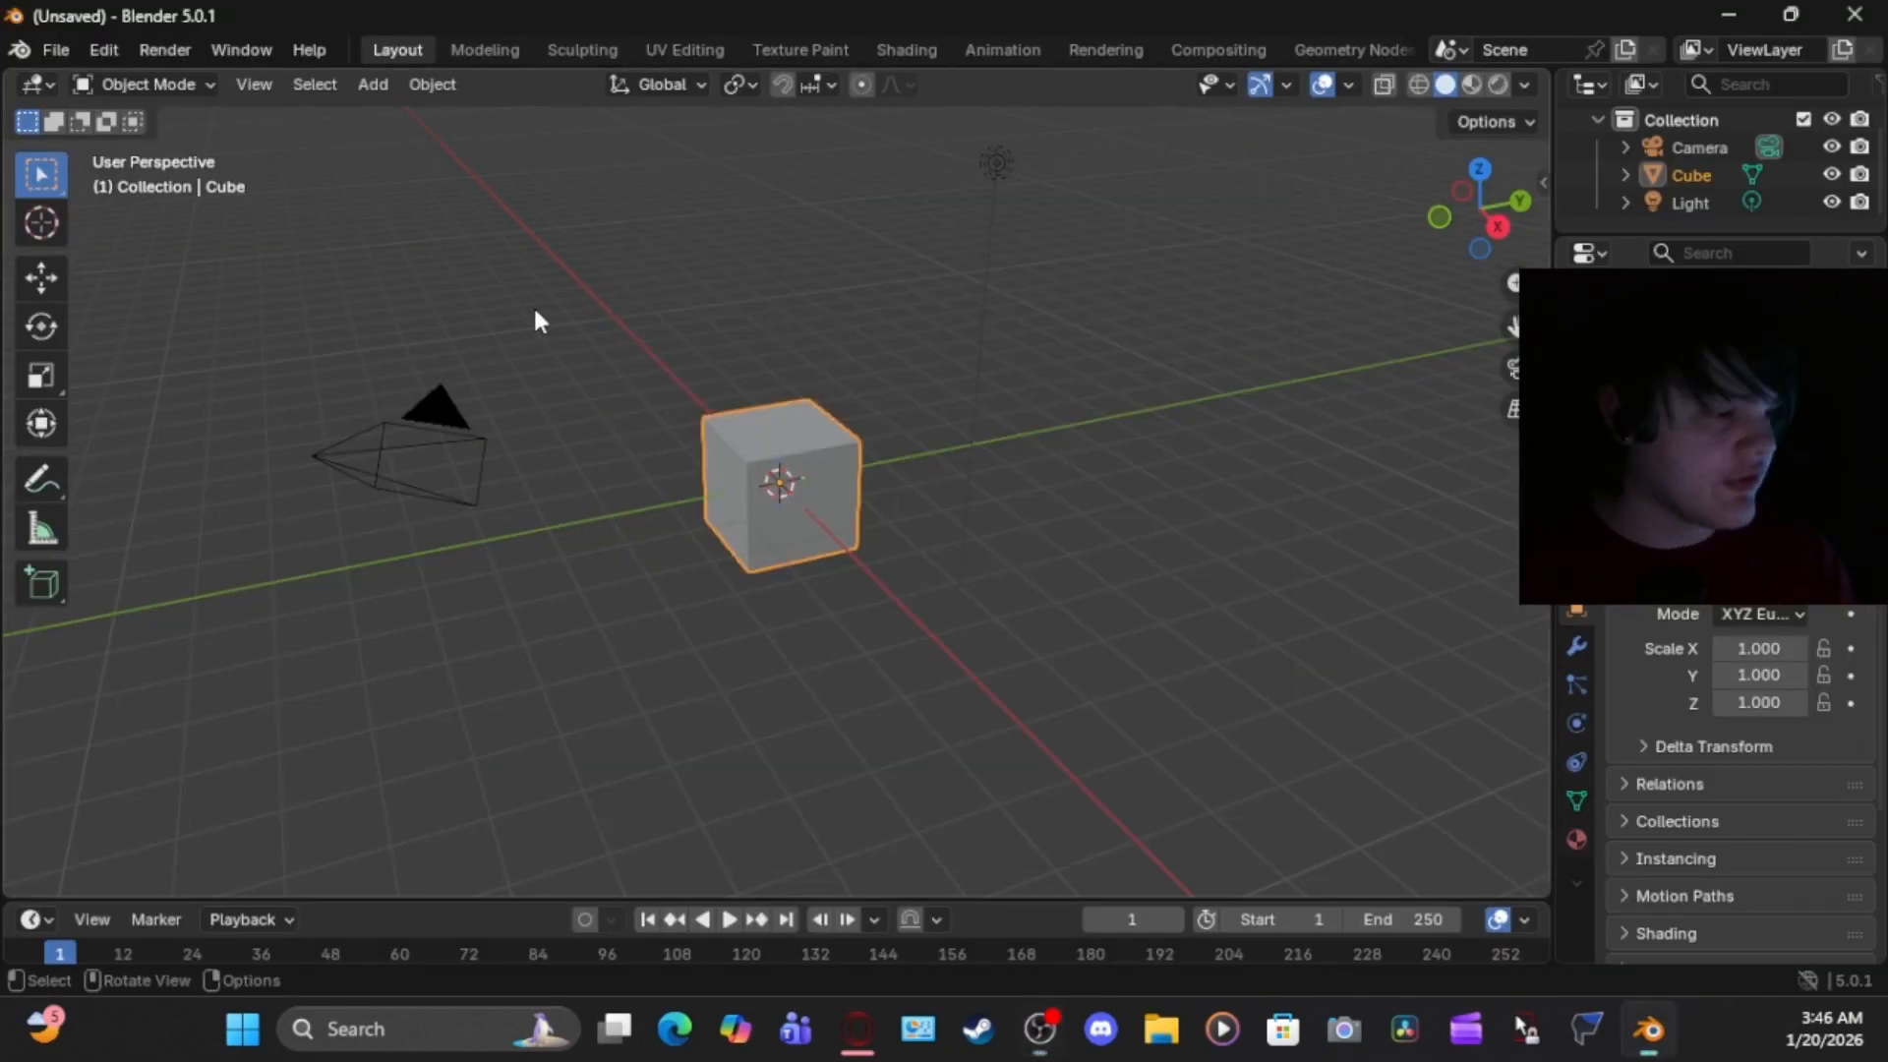
Delete the default cube and light from the scene
click(806, 445)
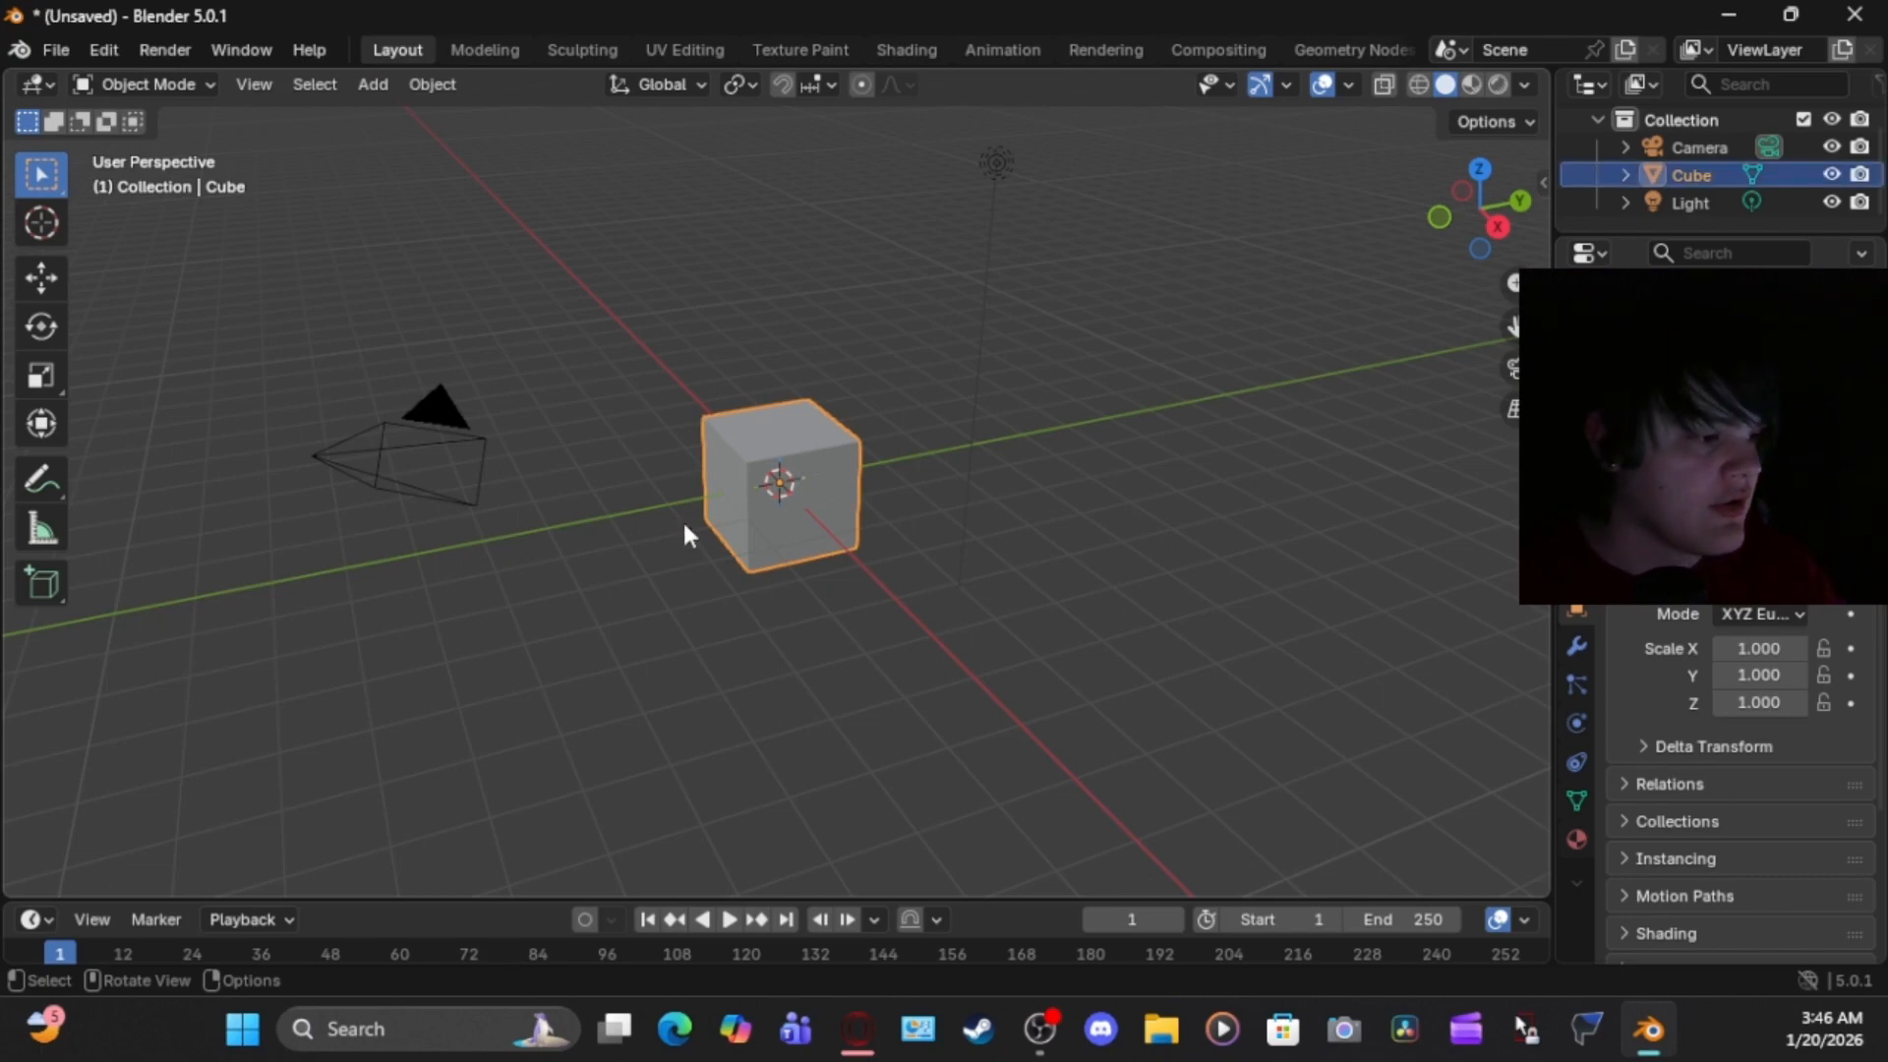
right_click(783, 433)
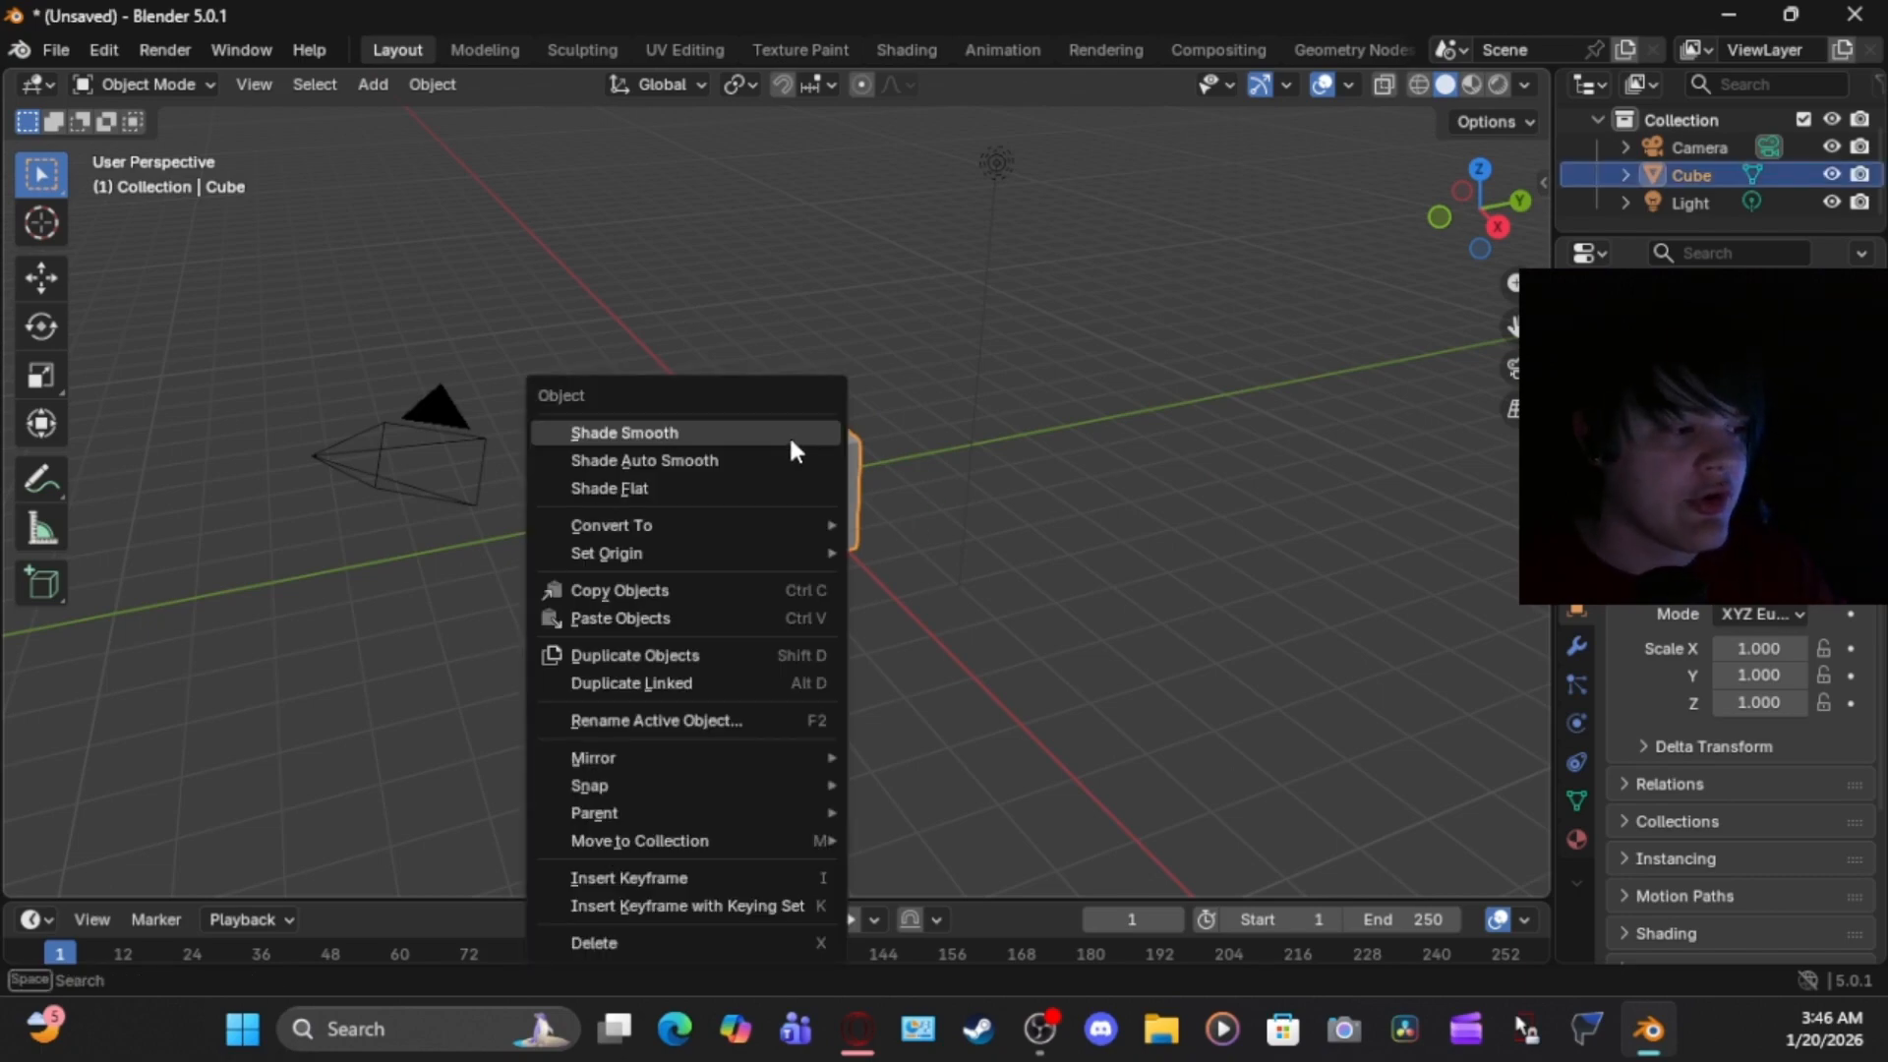
click(618, 940)
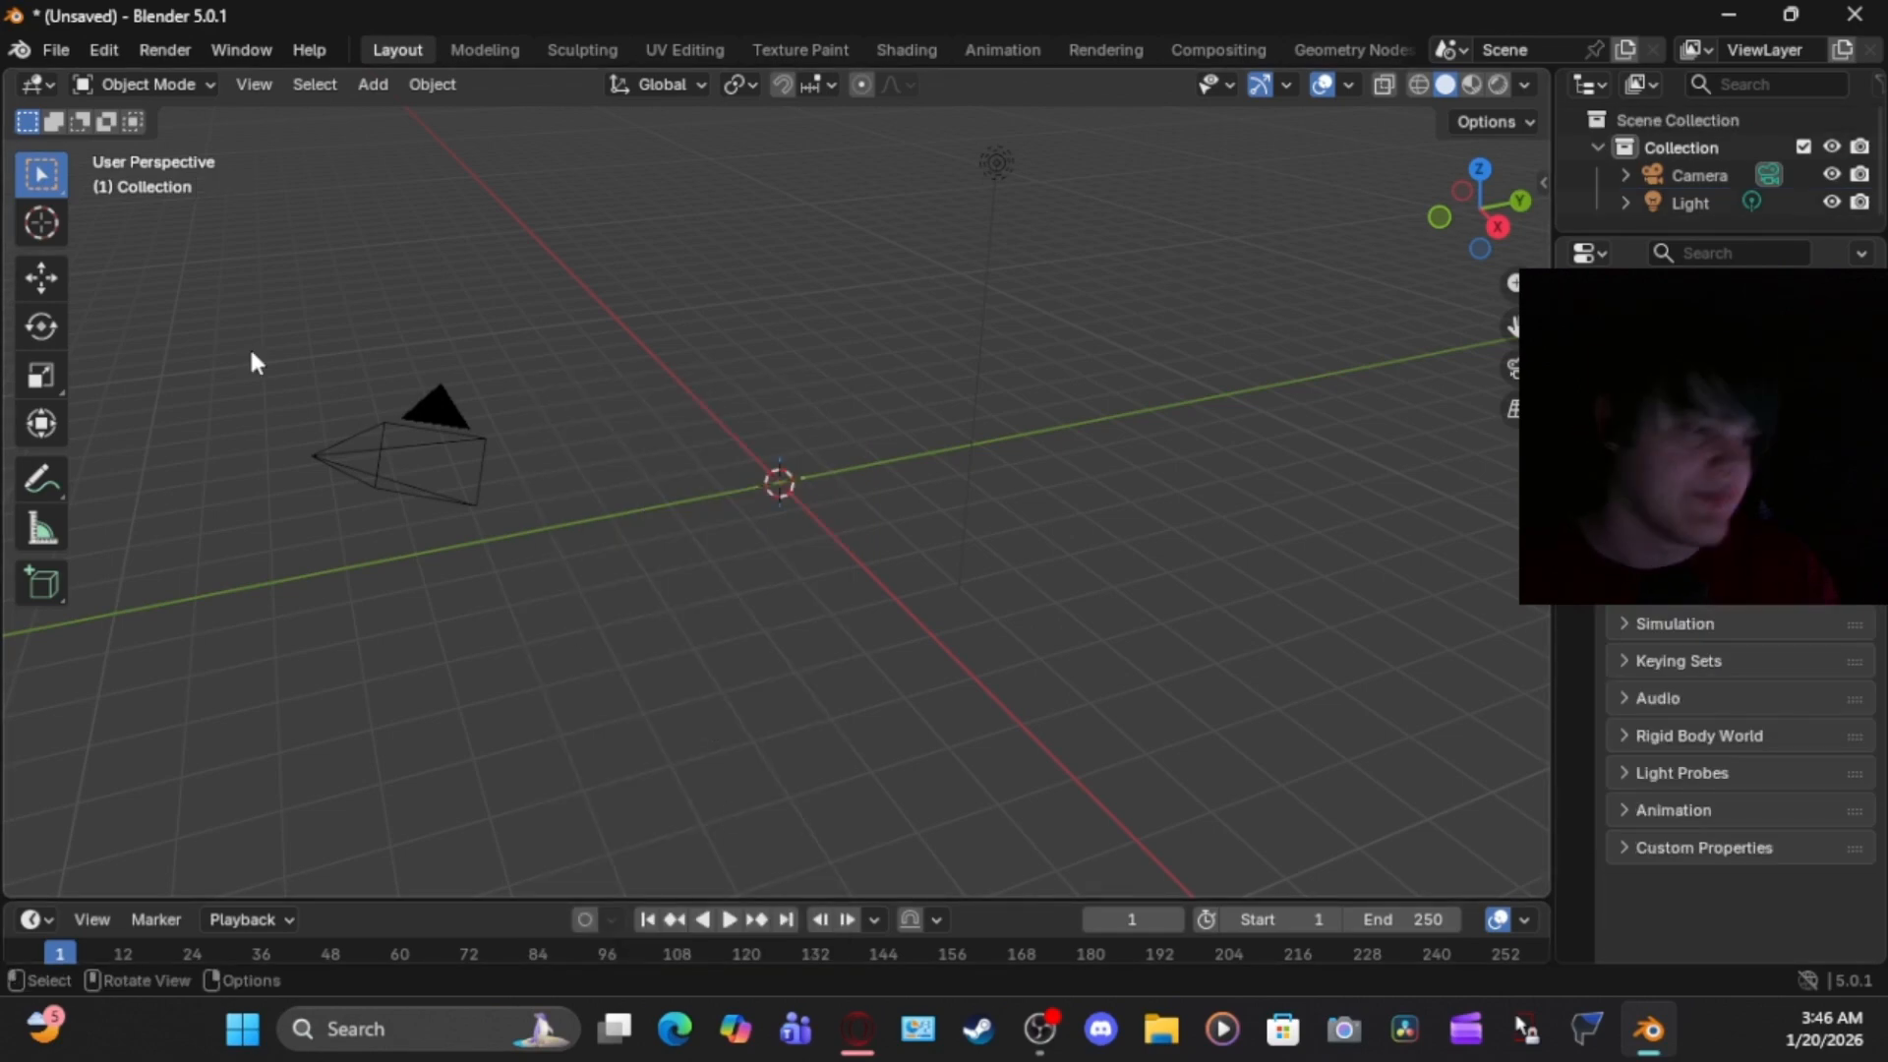
click(996, 163)
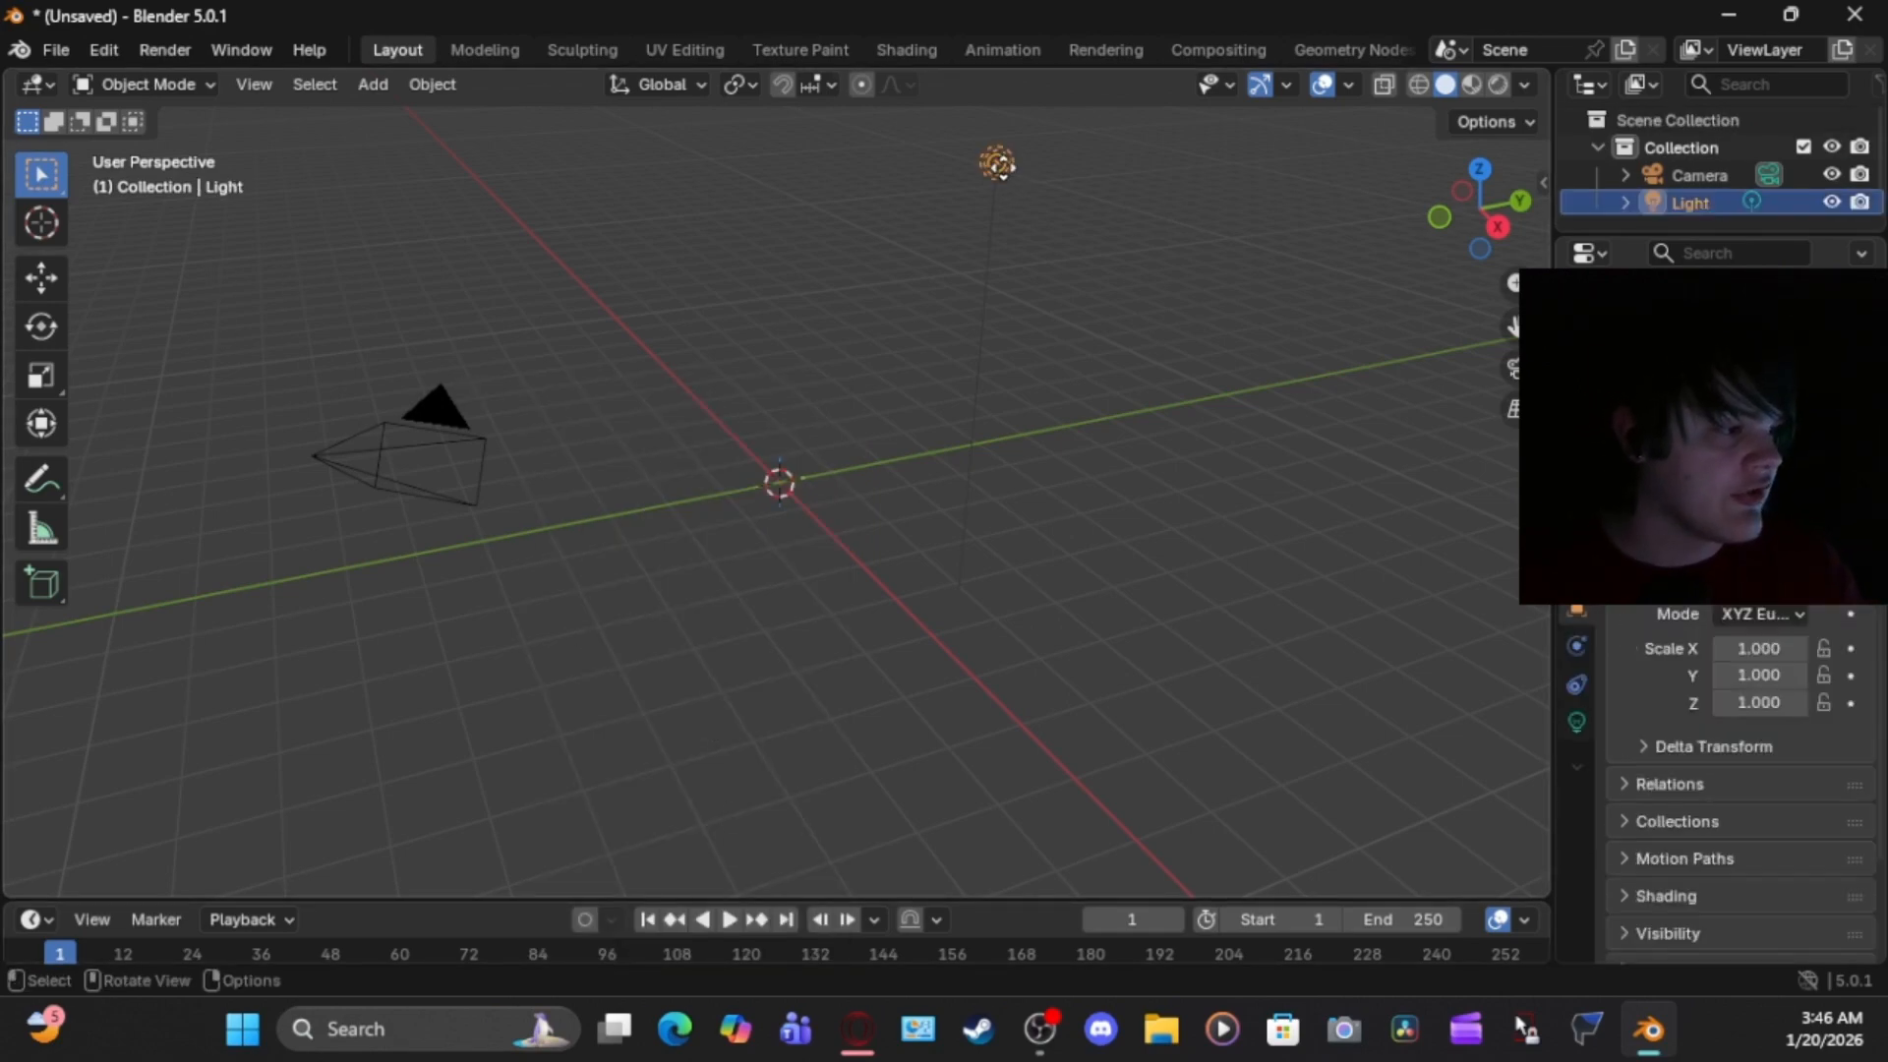
key(Delete)
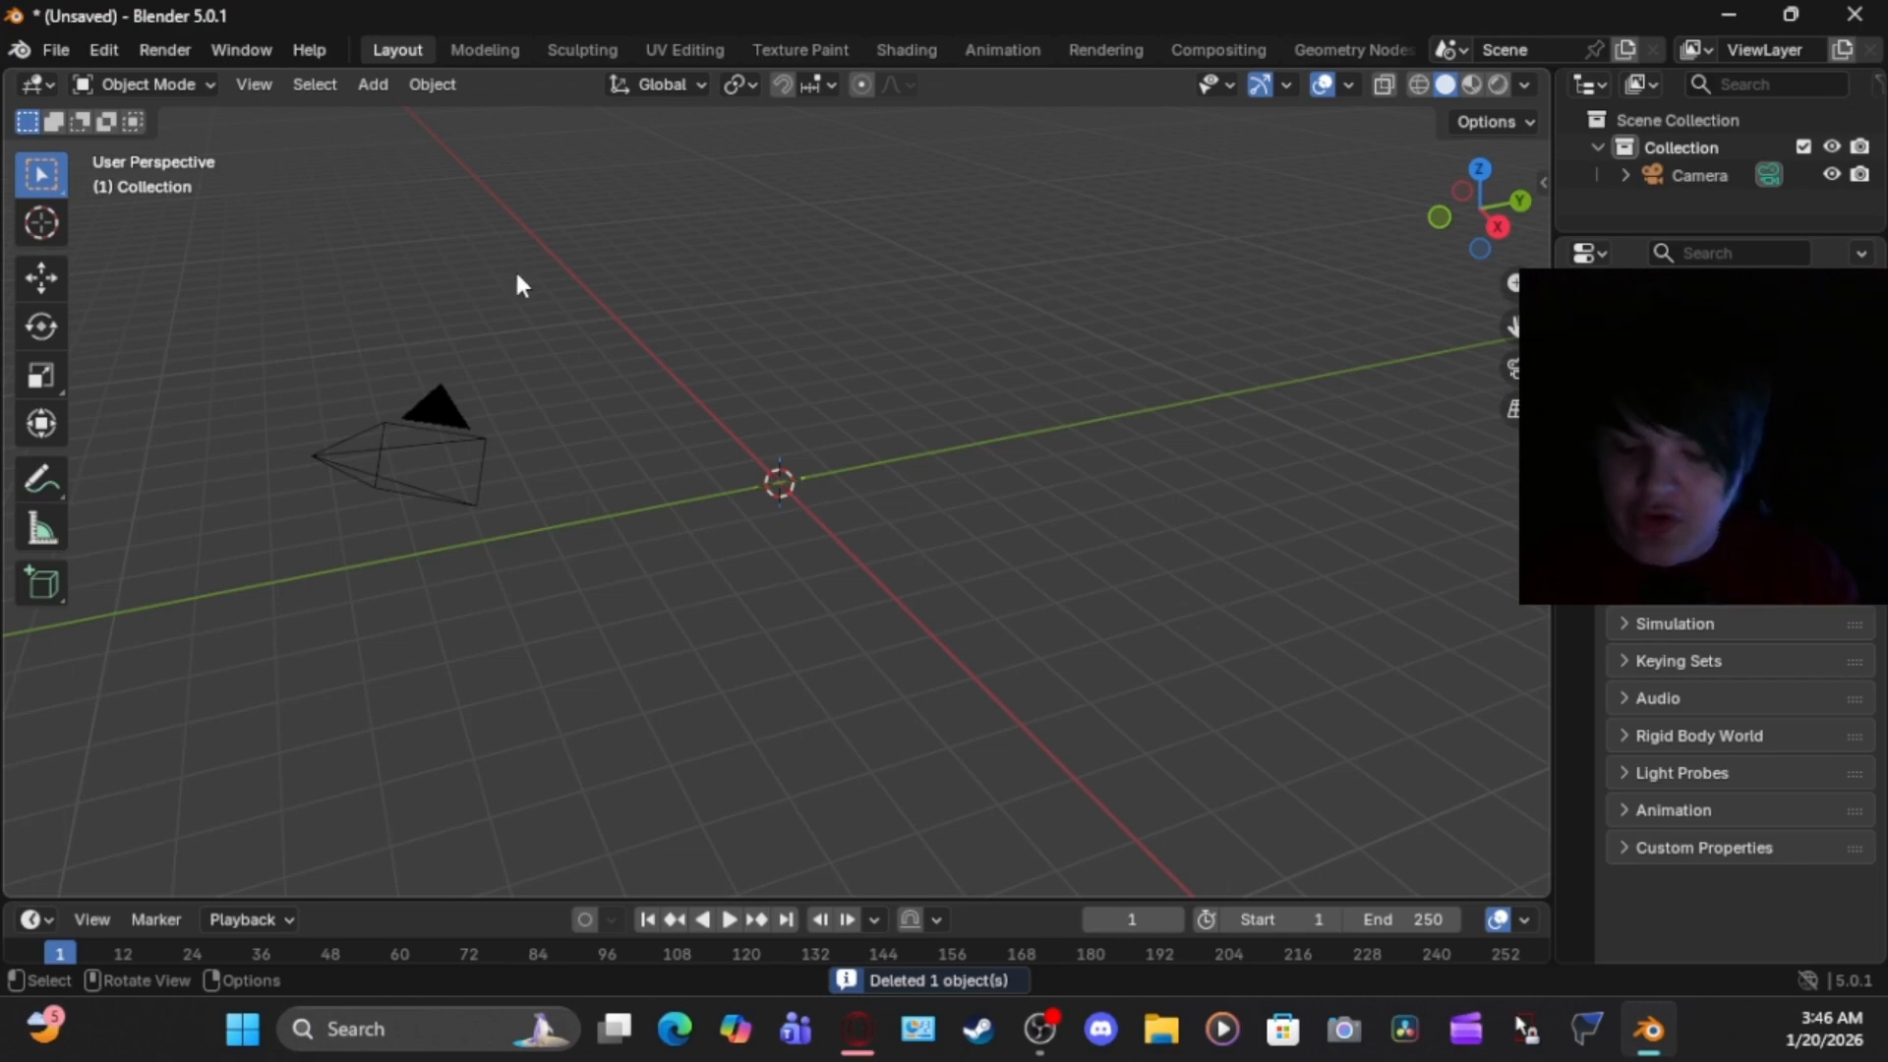
Show the PSK/PSA Import options in the 3D viewport and start a PSK import
click(1540, 182)
key(n)
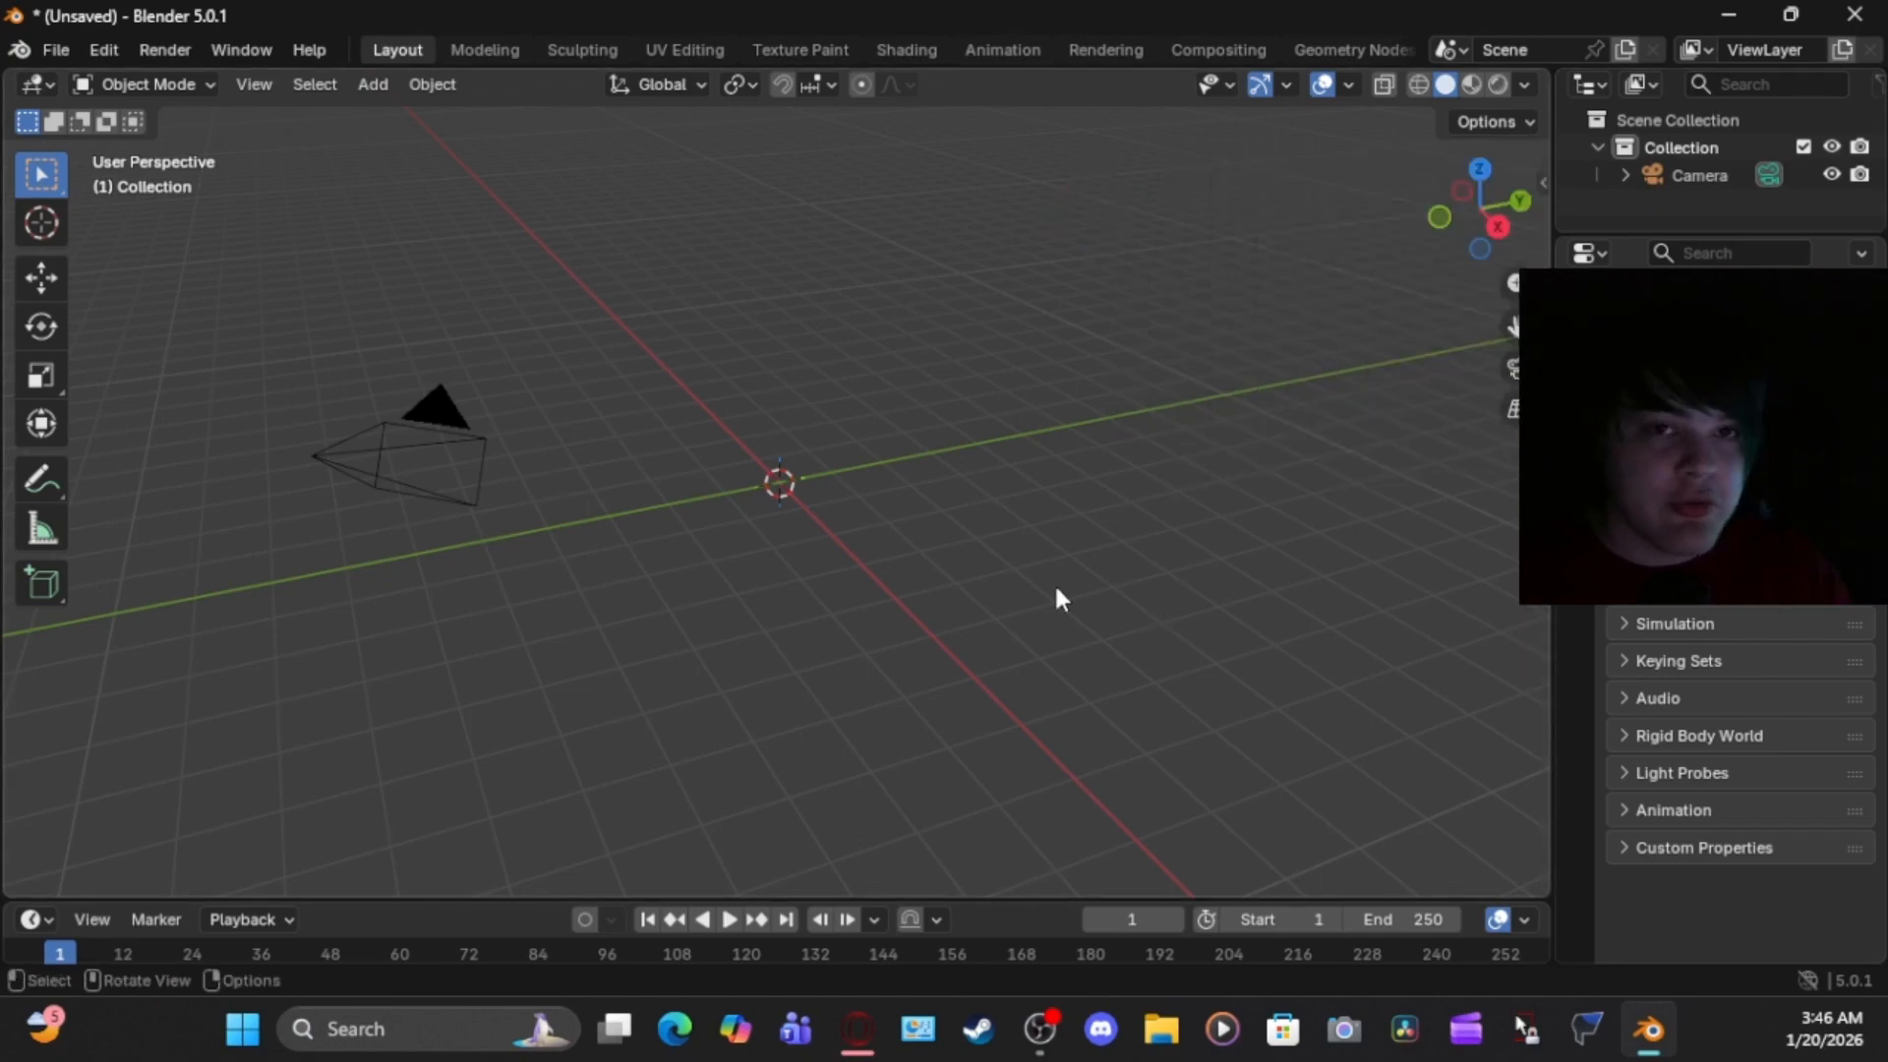
key(n)
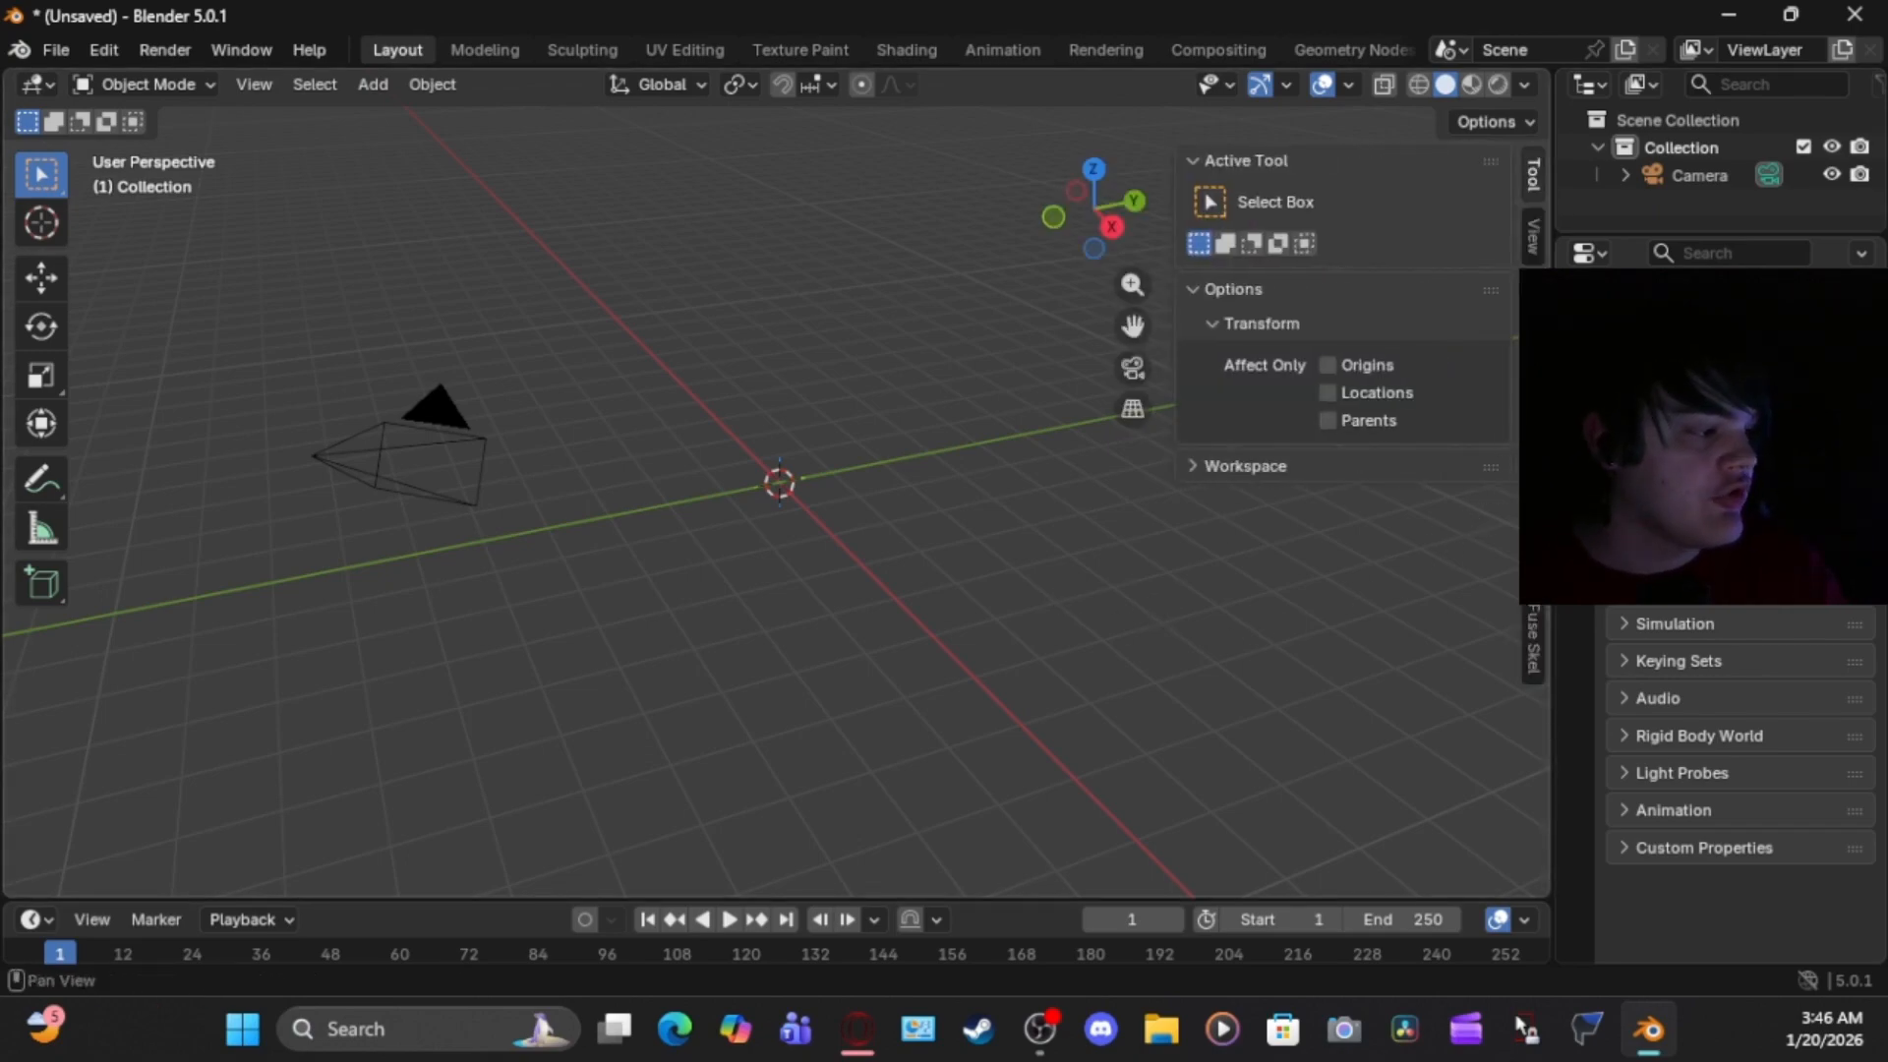
click(1533, 462)
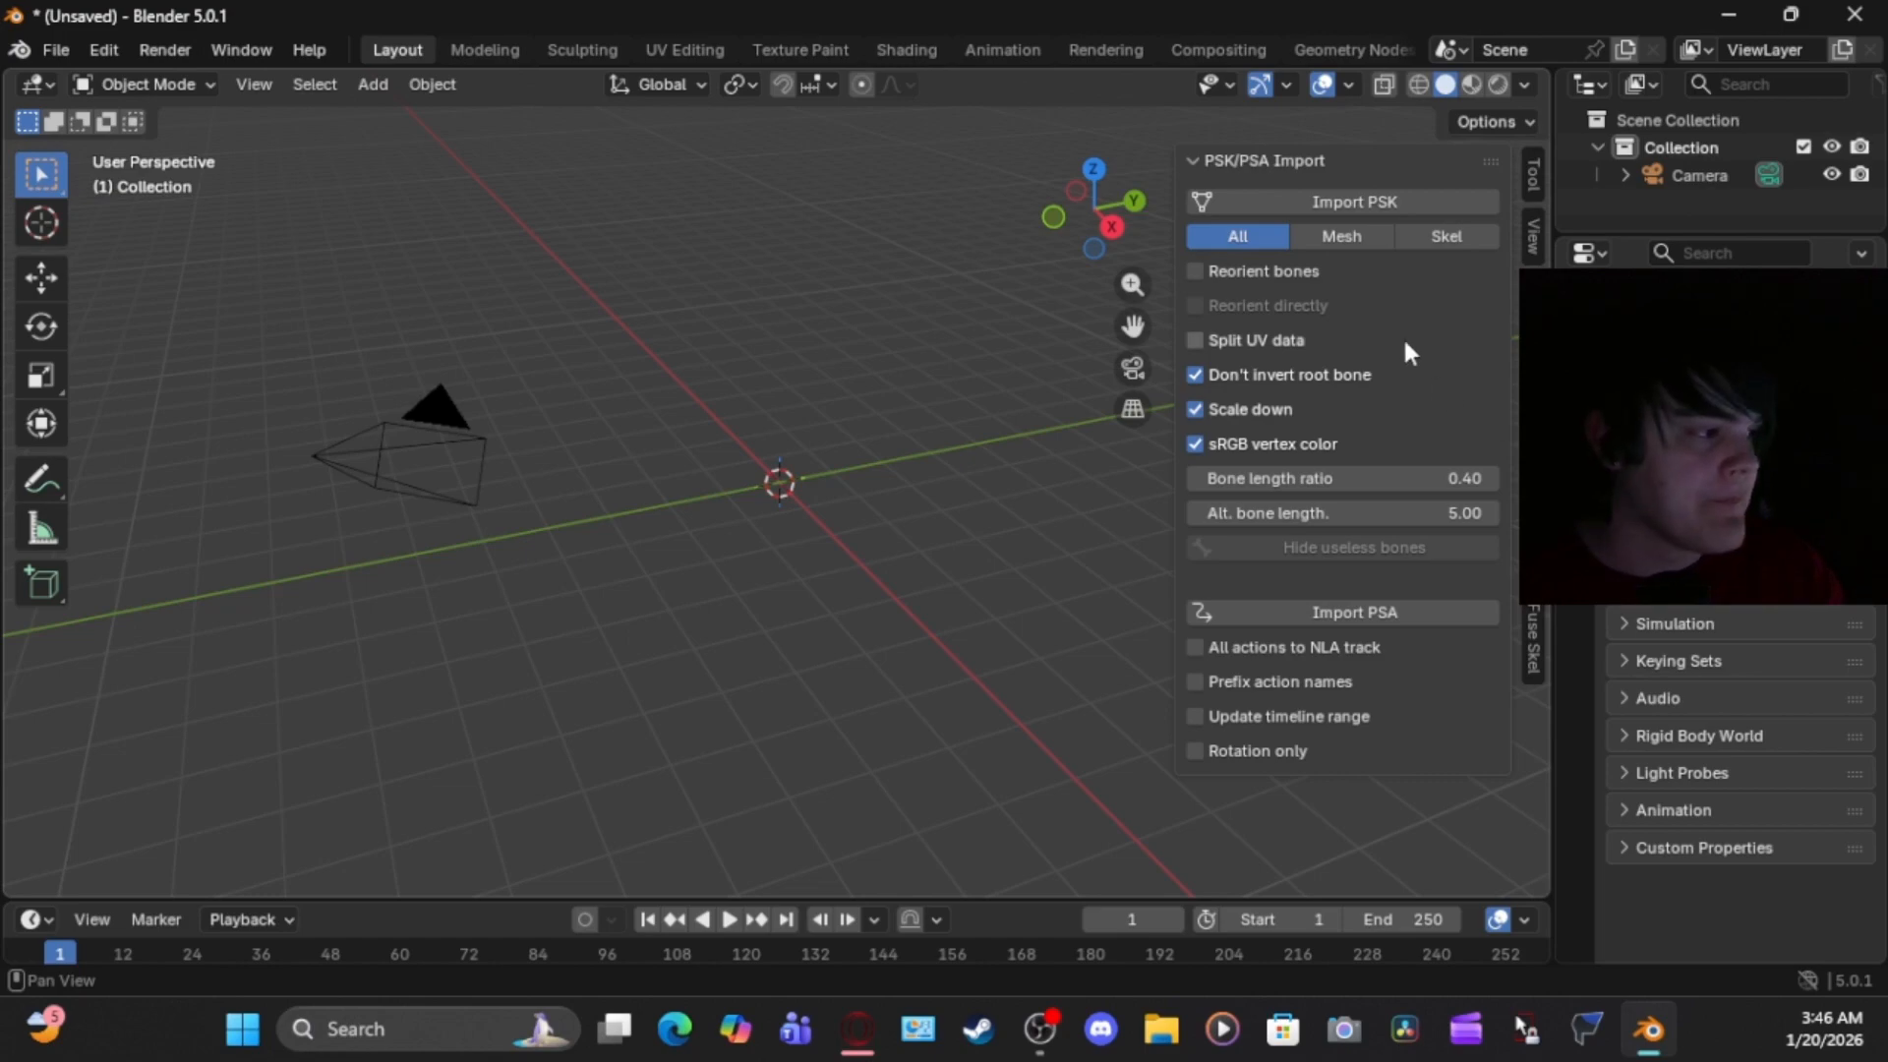
click(1365, 208)
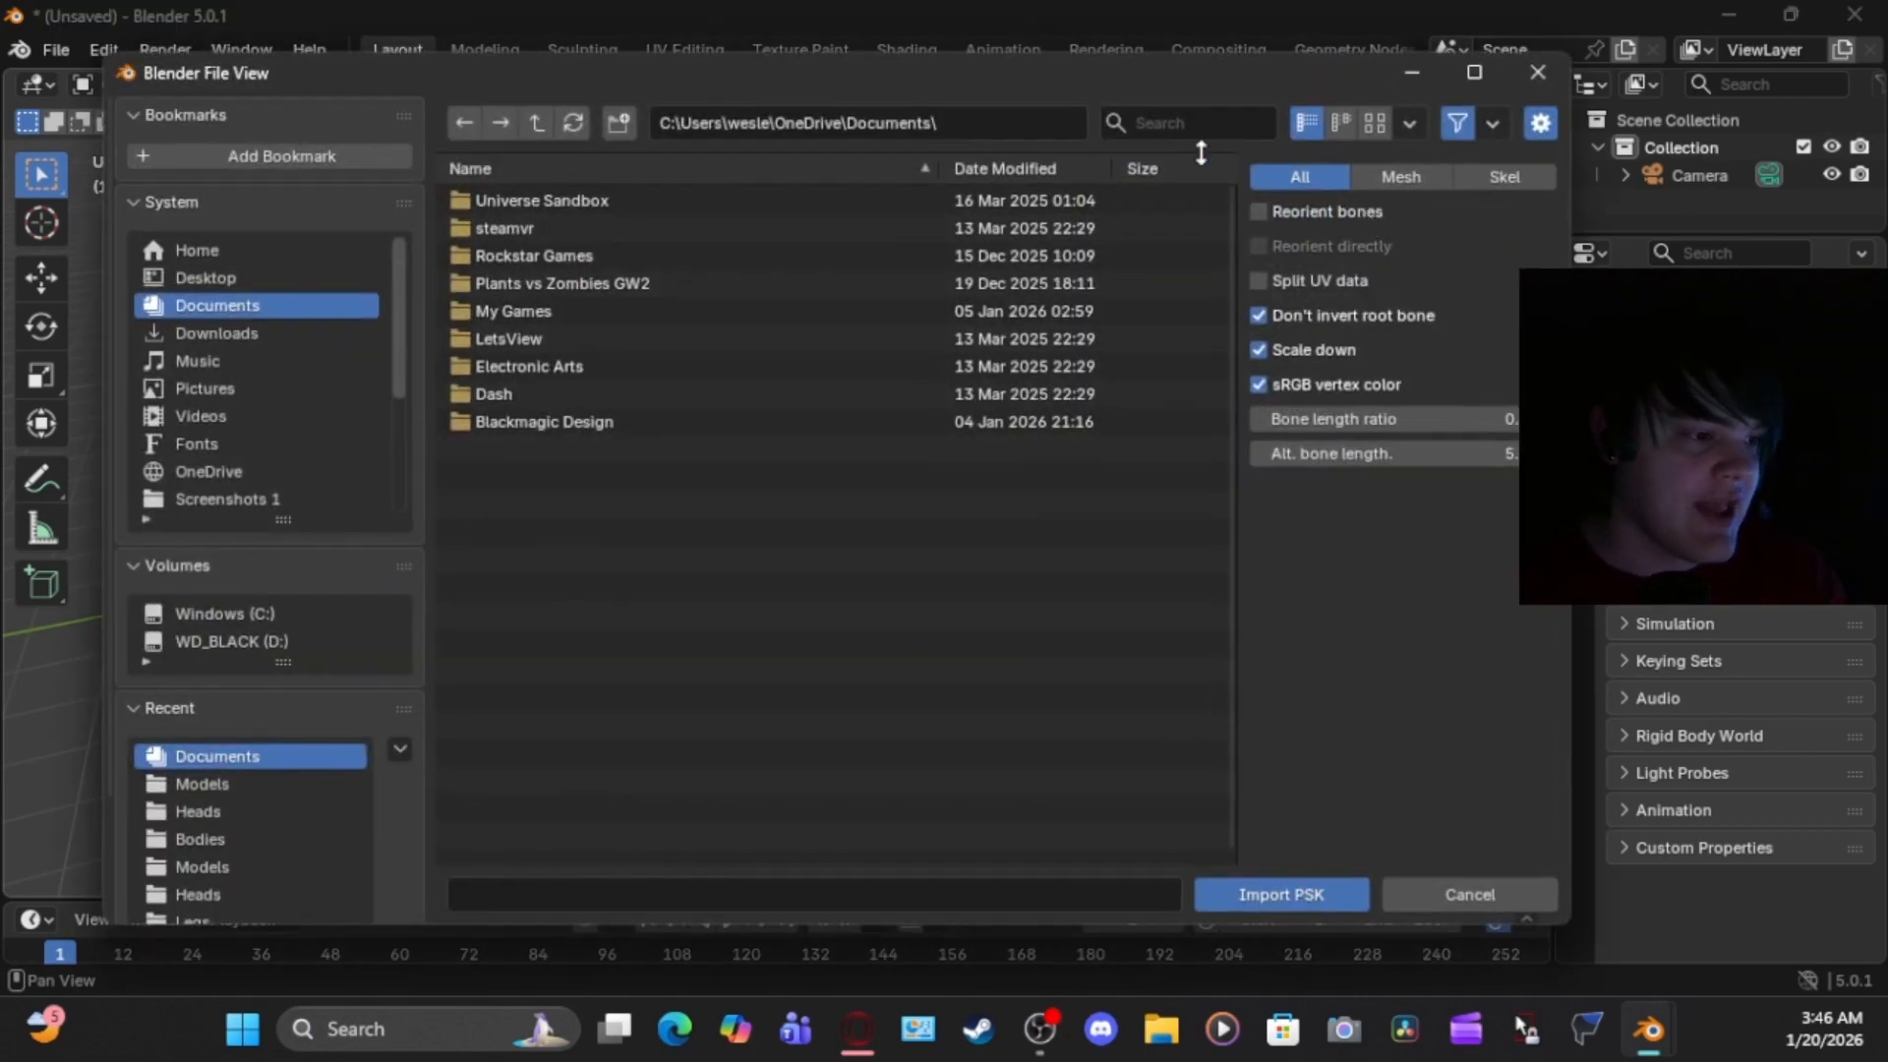
Browse from Downloads to the 1BlenderStuff/DeadByDaylight/Plugins/DBDCharacters folder in the import file browser
click(232, 335)
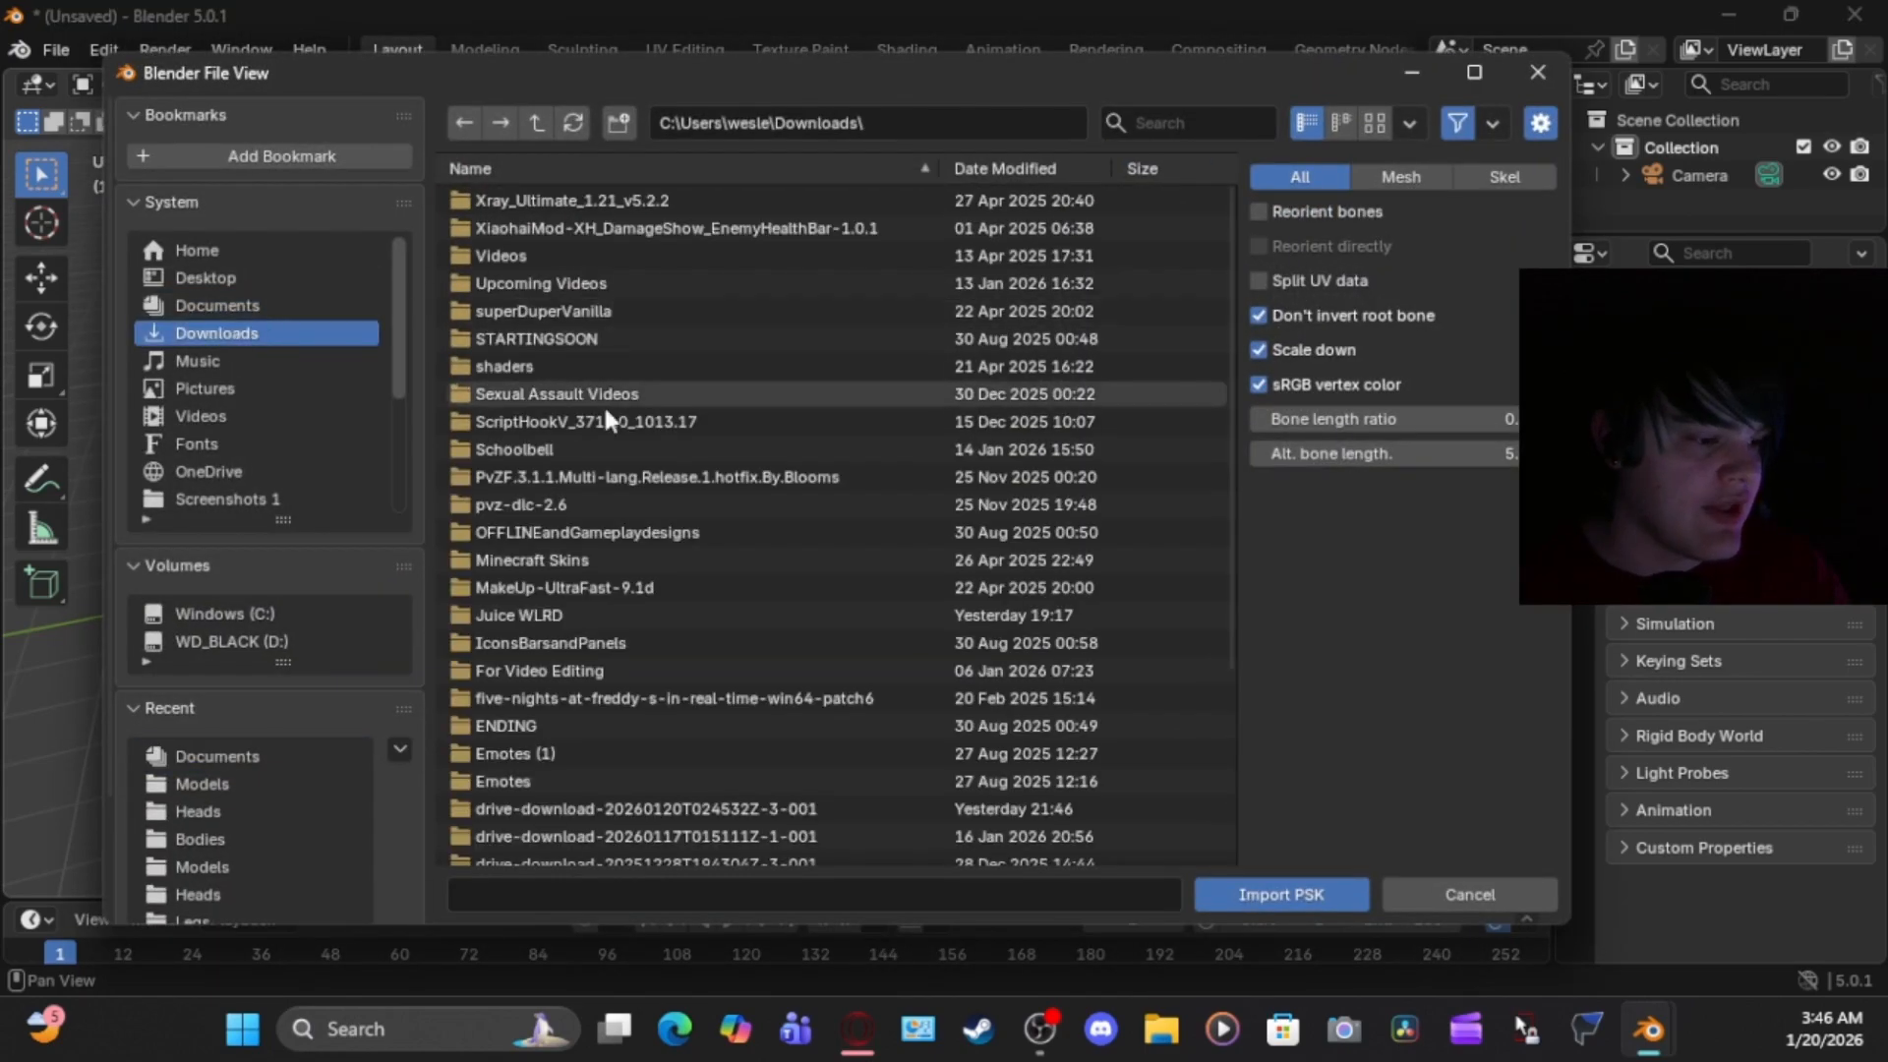
scroll(602, 443, down, 5)
scroll(602, 462, up, 5)
scroll(603, 477, down, 5)
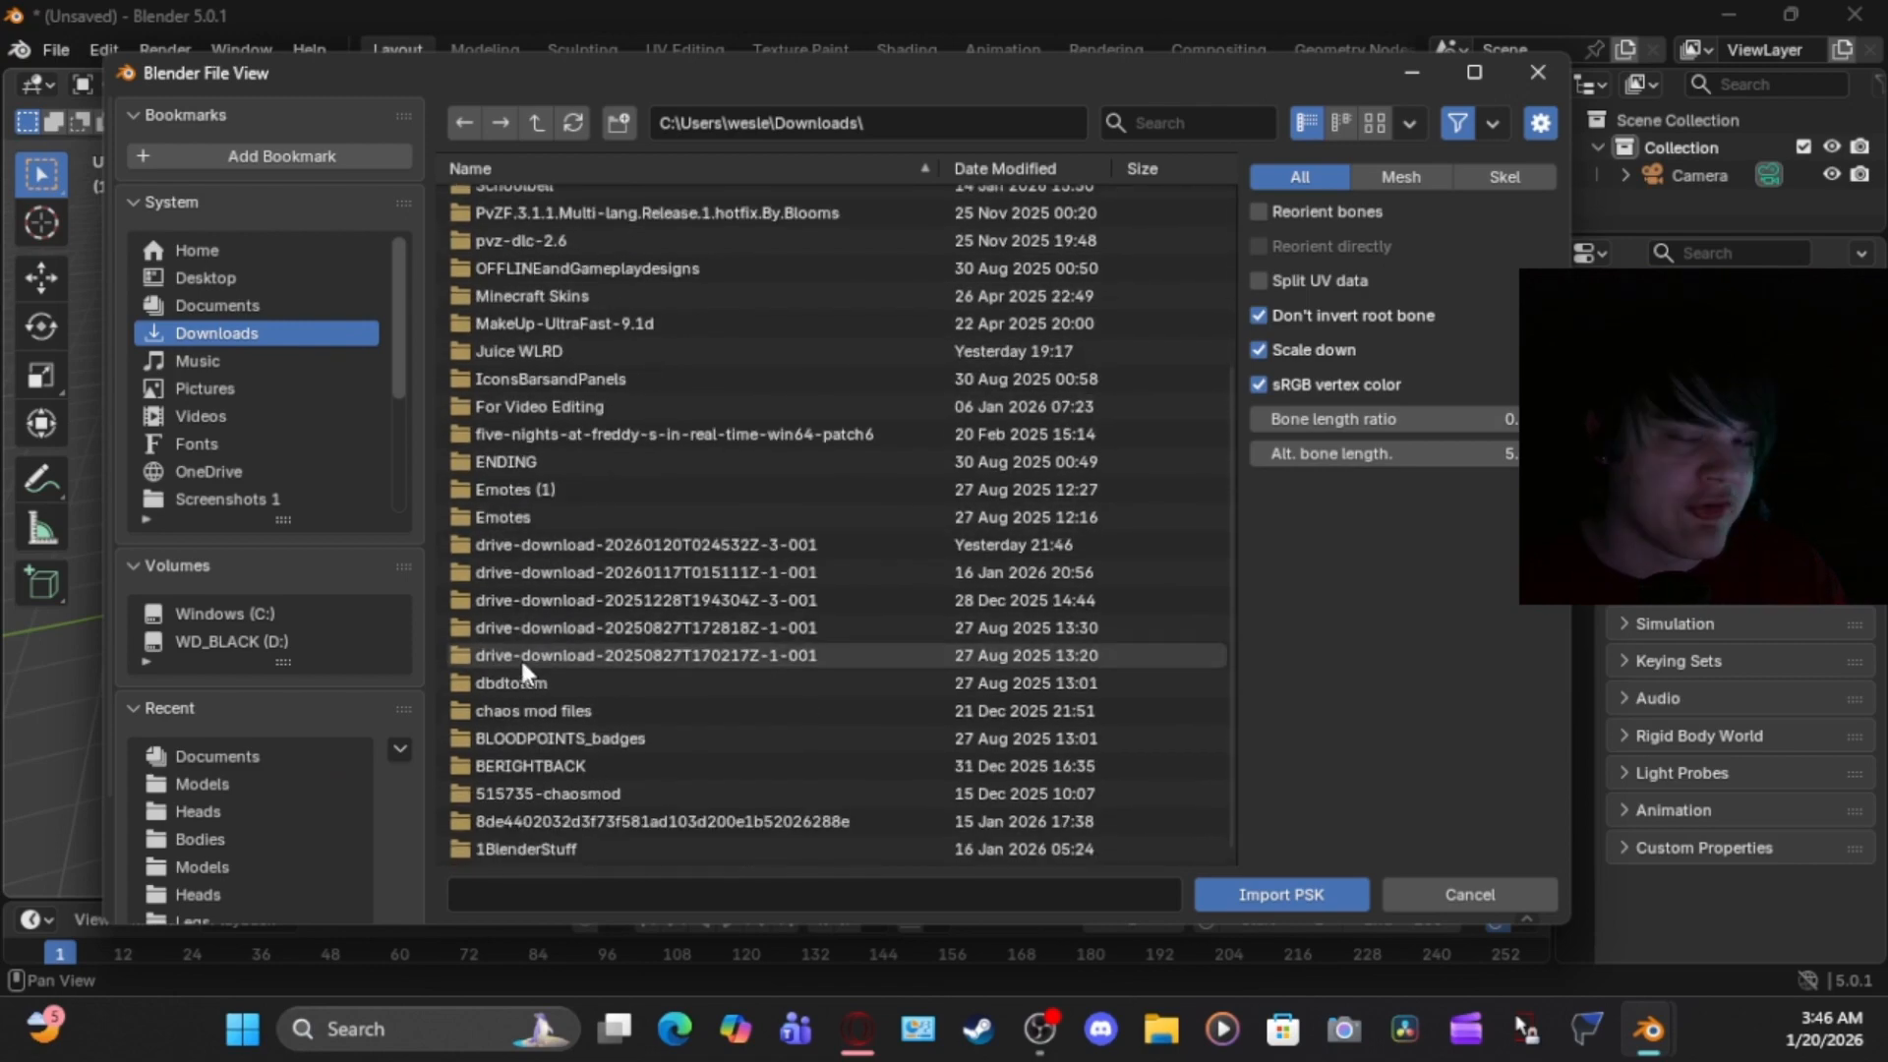
click(576, 846)
click(540, 226)
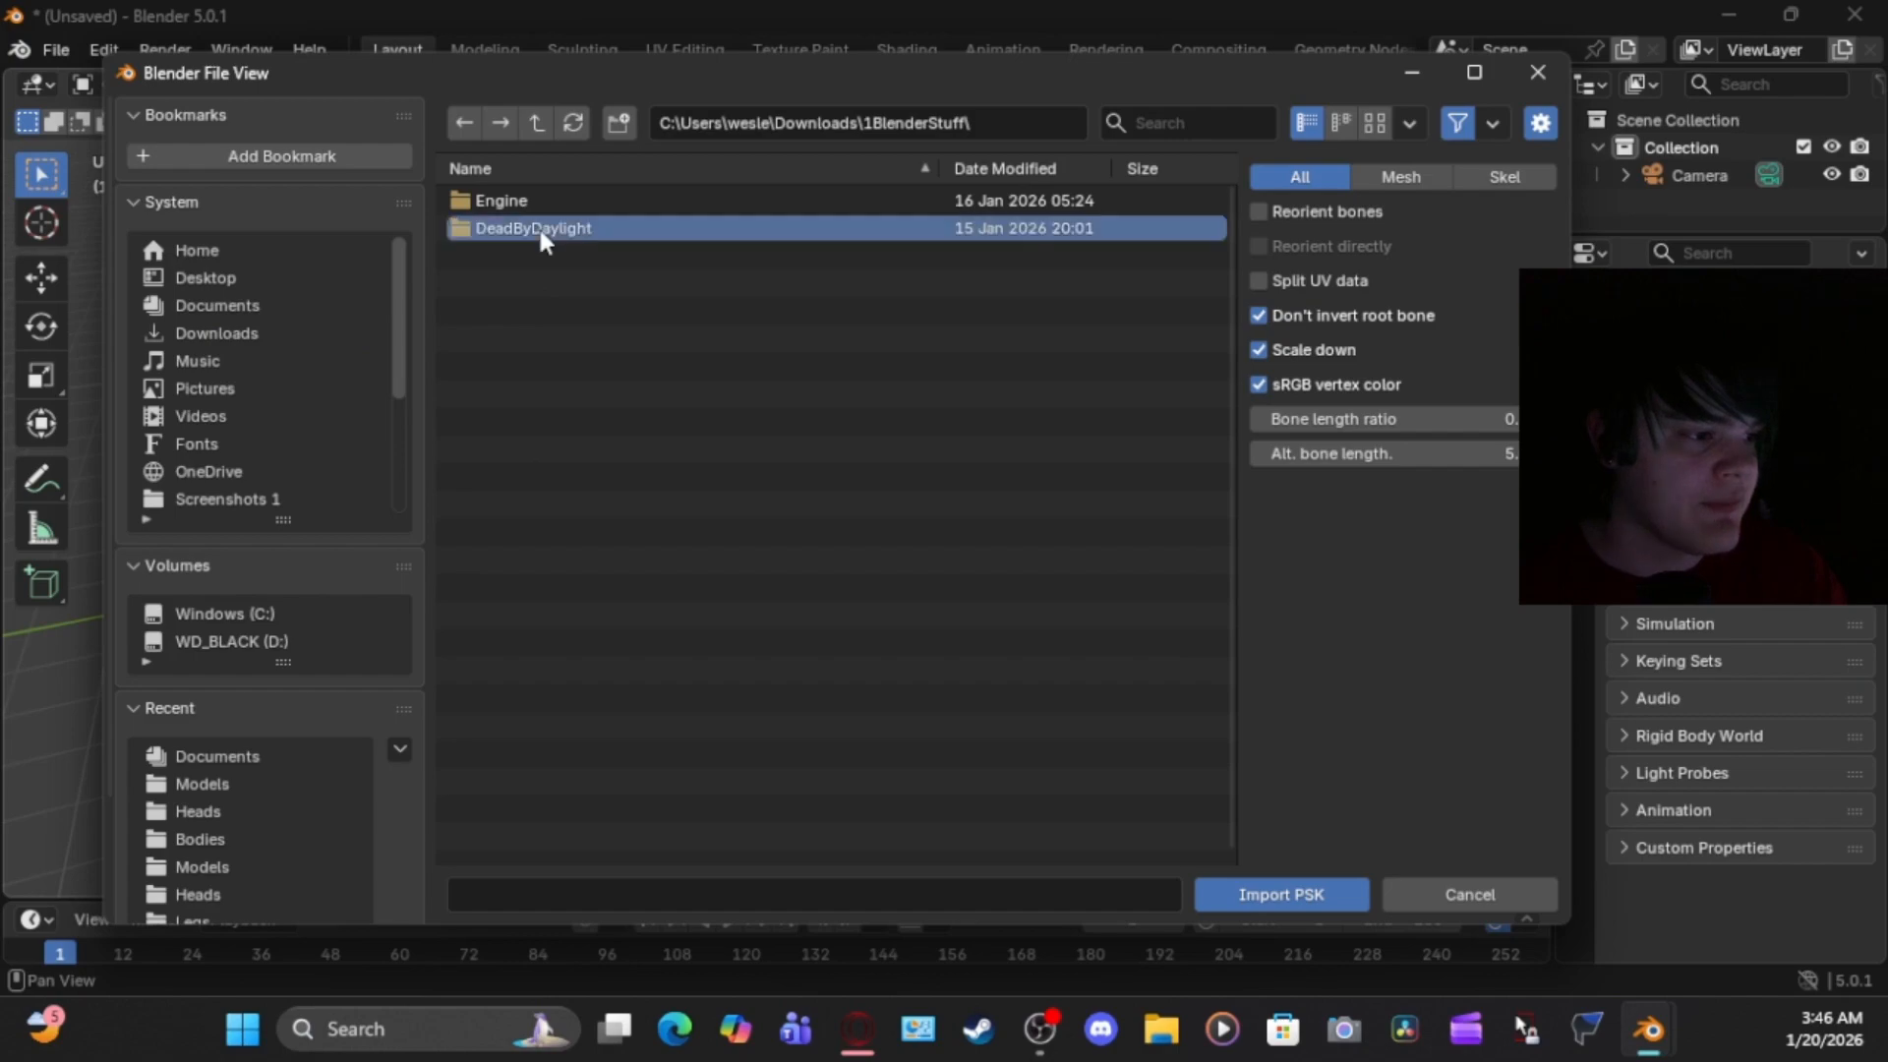
click(530, 205)
click(529, 202)
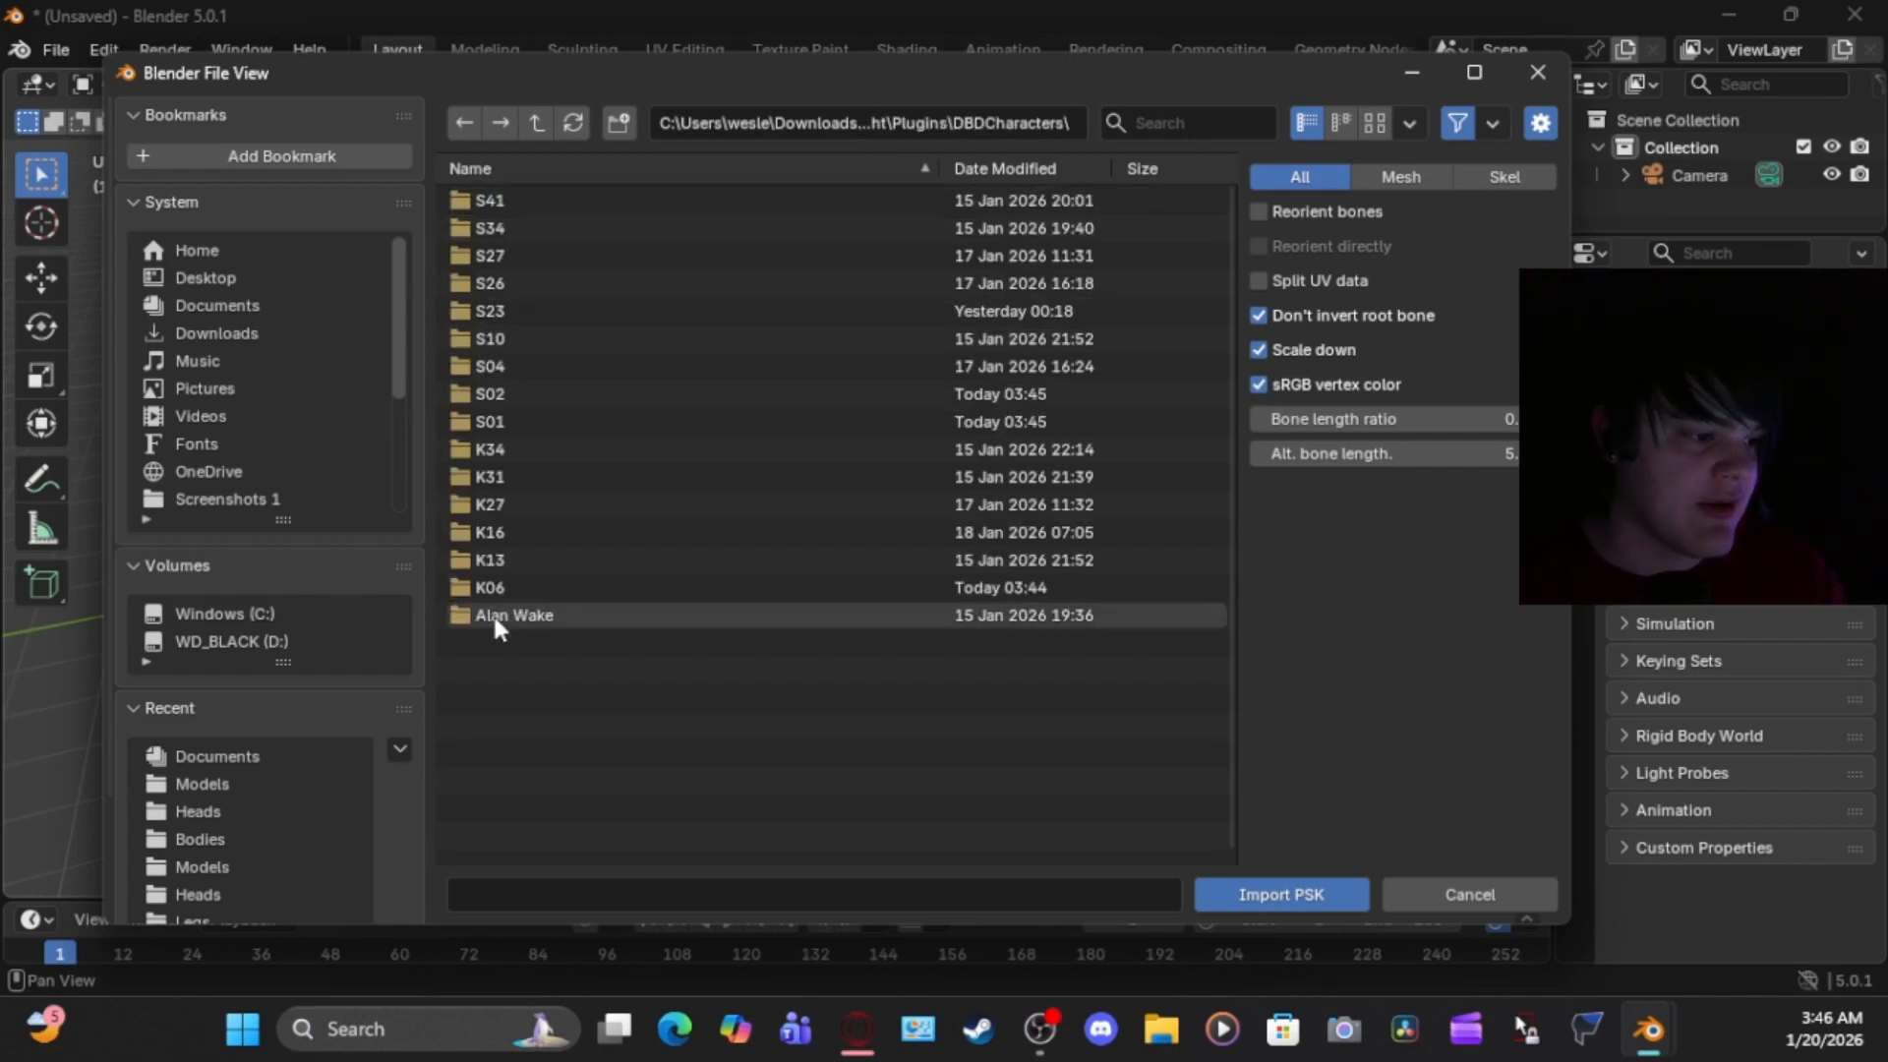
Import the SKM_MM_Body02 PSK file from the K06/Content/ArtAssets/Models/Bodies folder
click(478, 587)
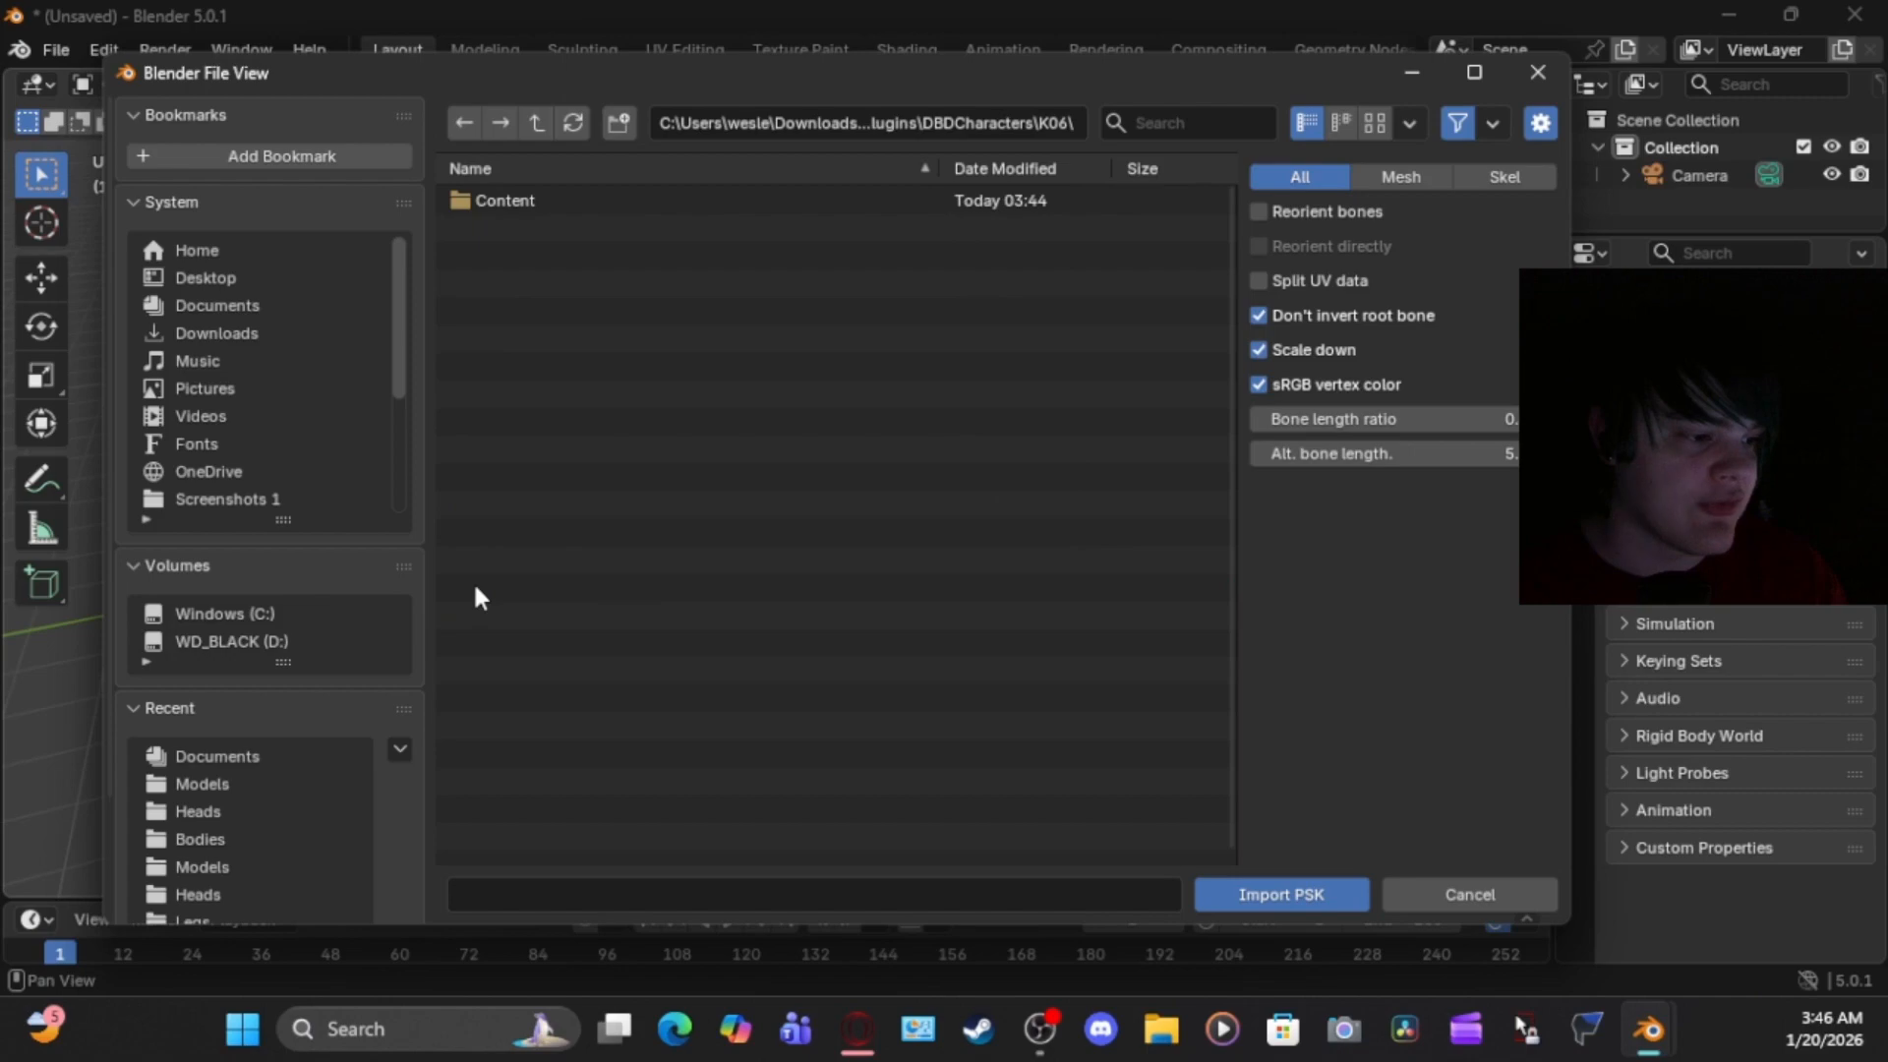
click(529, 195)
click(530, 199)
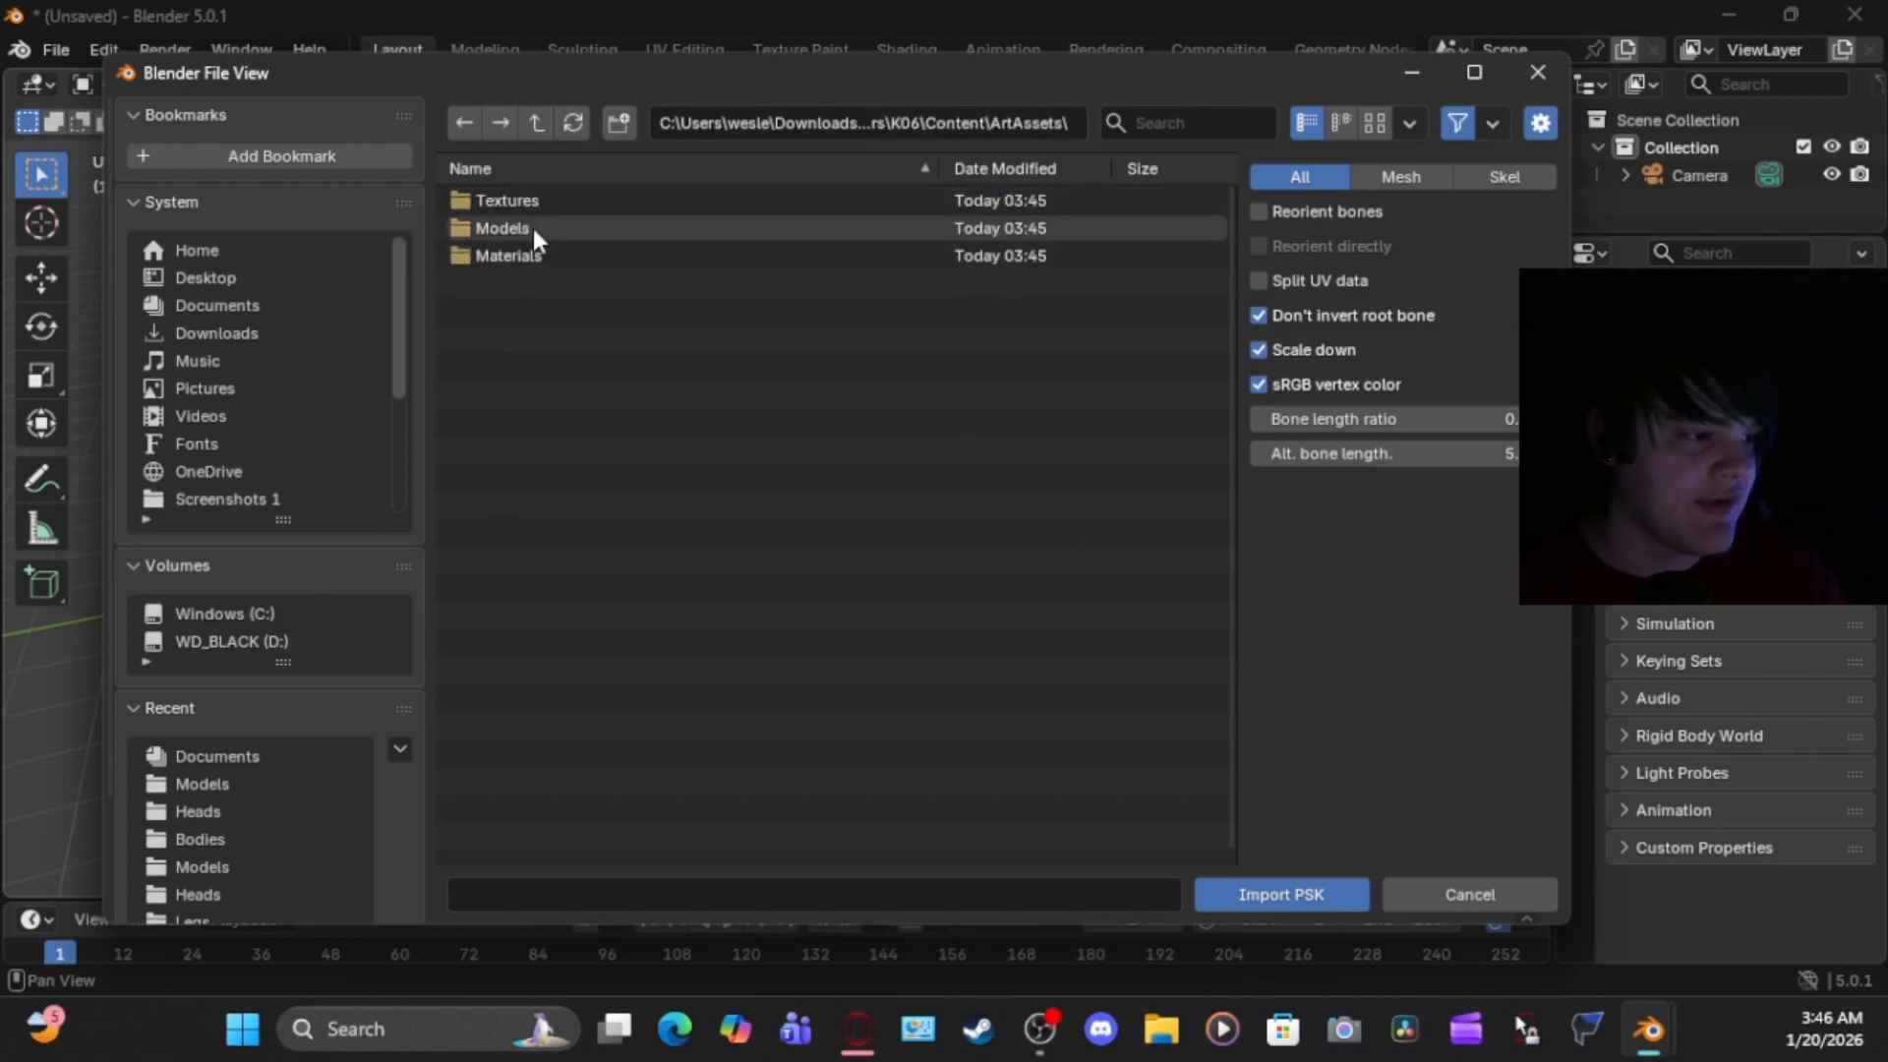
click(533, 229)
click(533, 226)
double_click(538, 203)
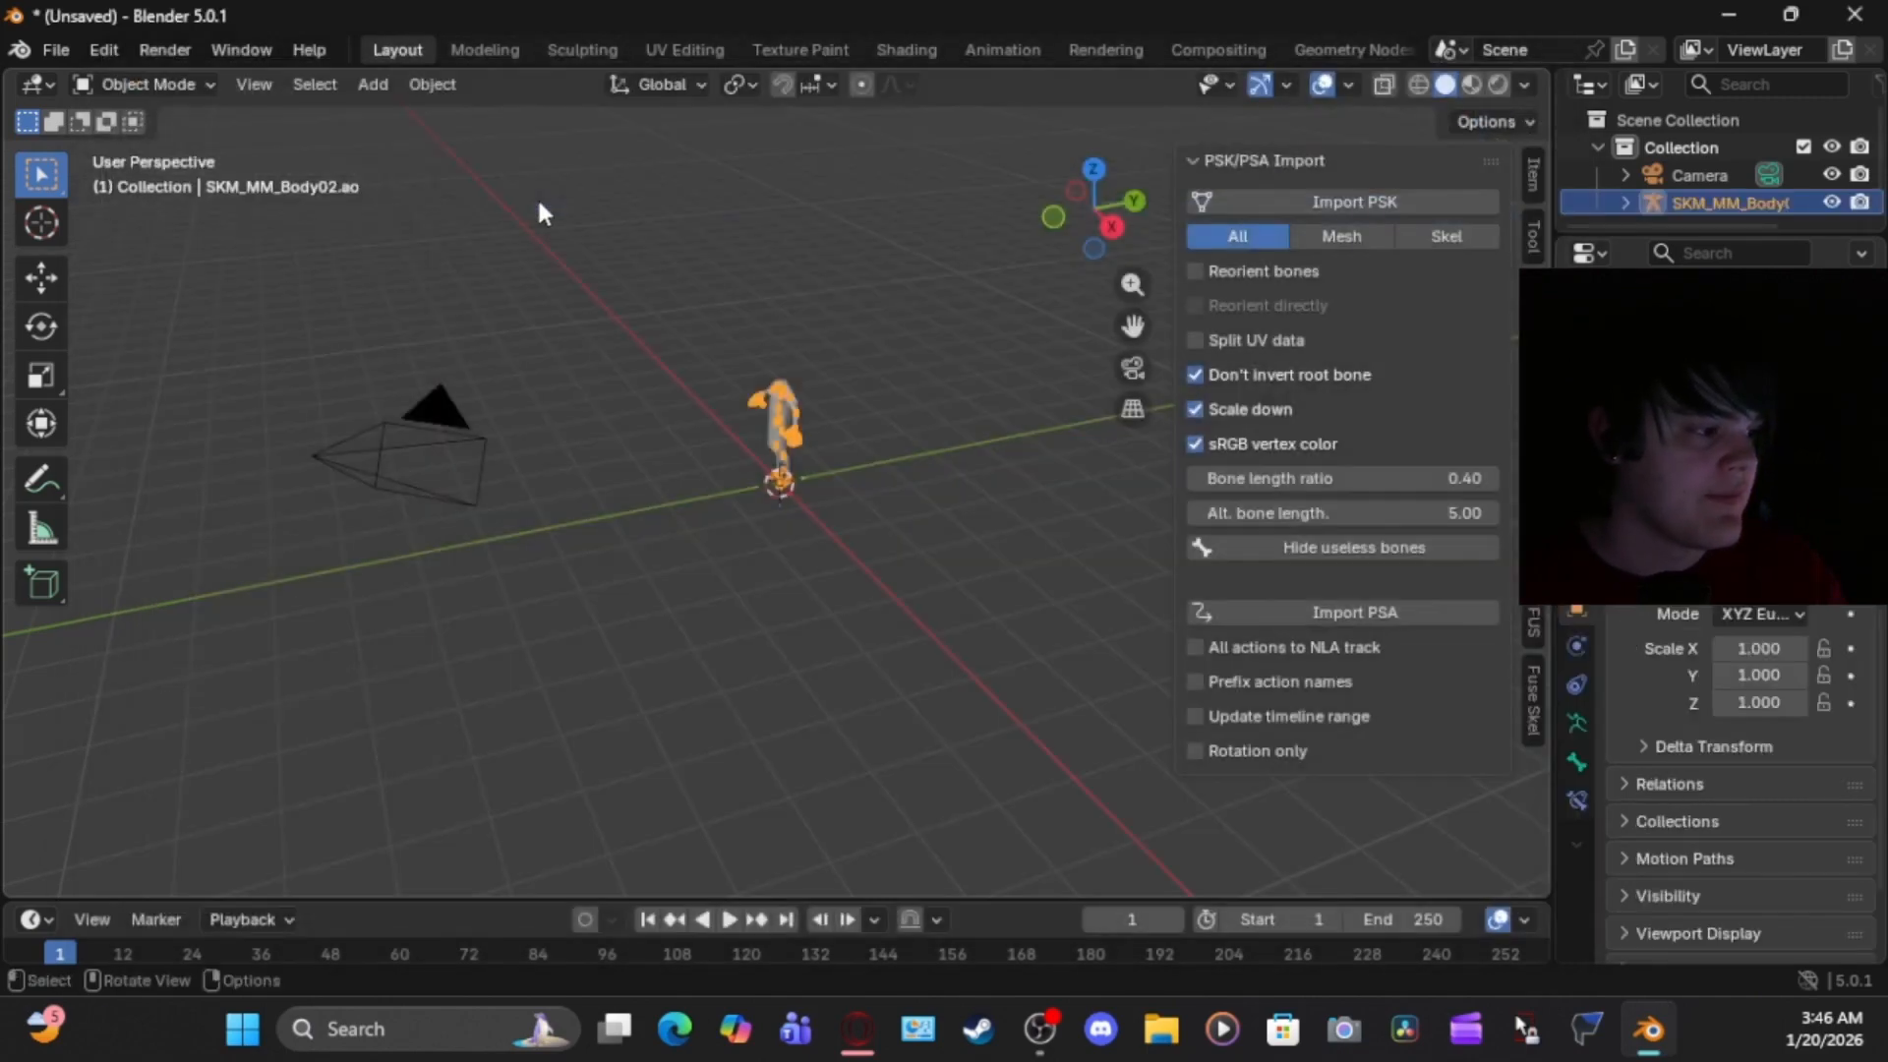
Examine the imported SKM_MM_Body02 mesh and its armature from the front and up close
scroll(718, 418, up, 6)
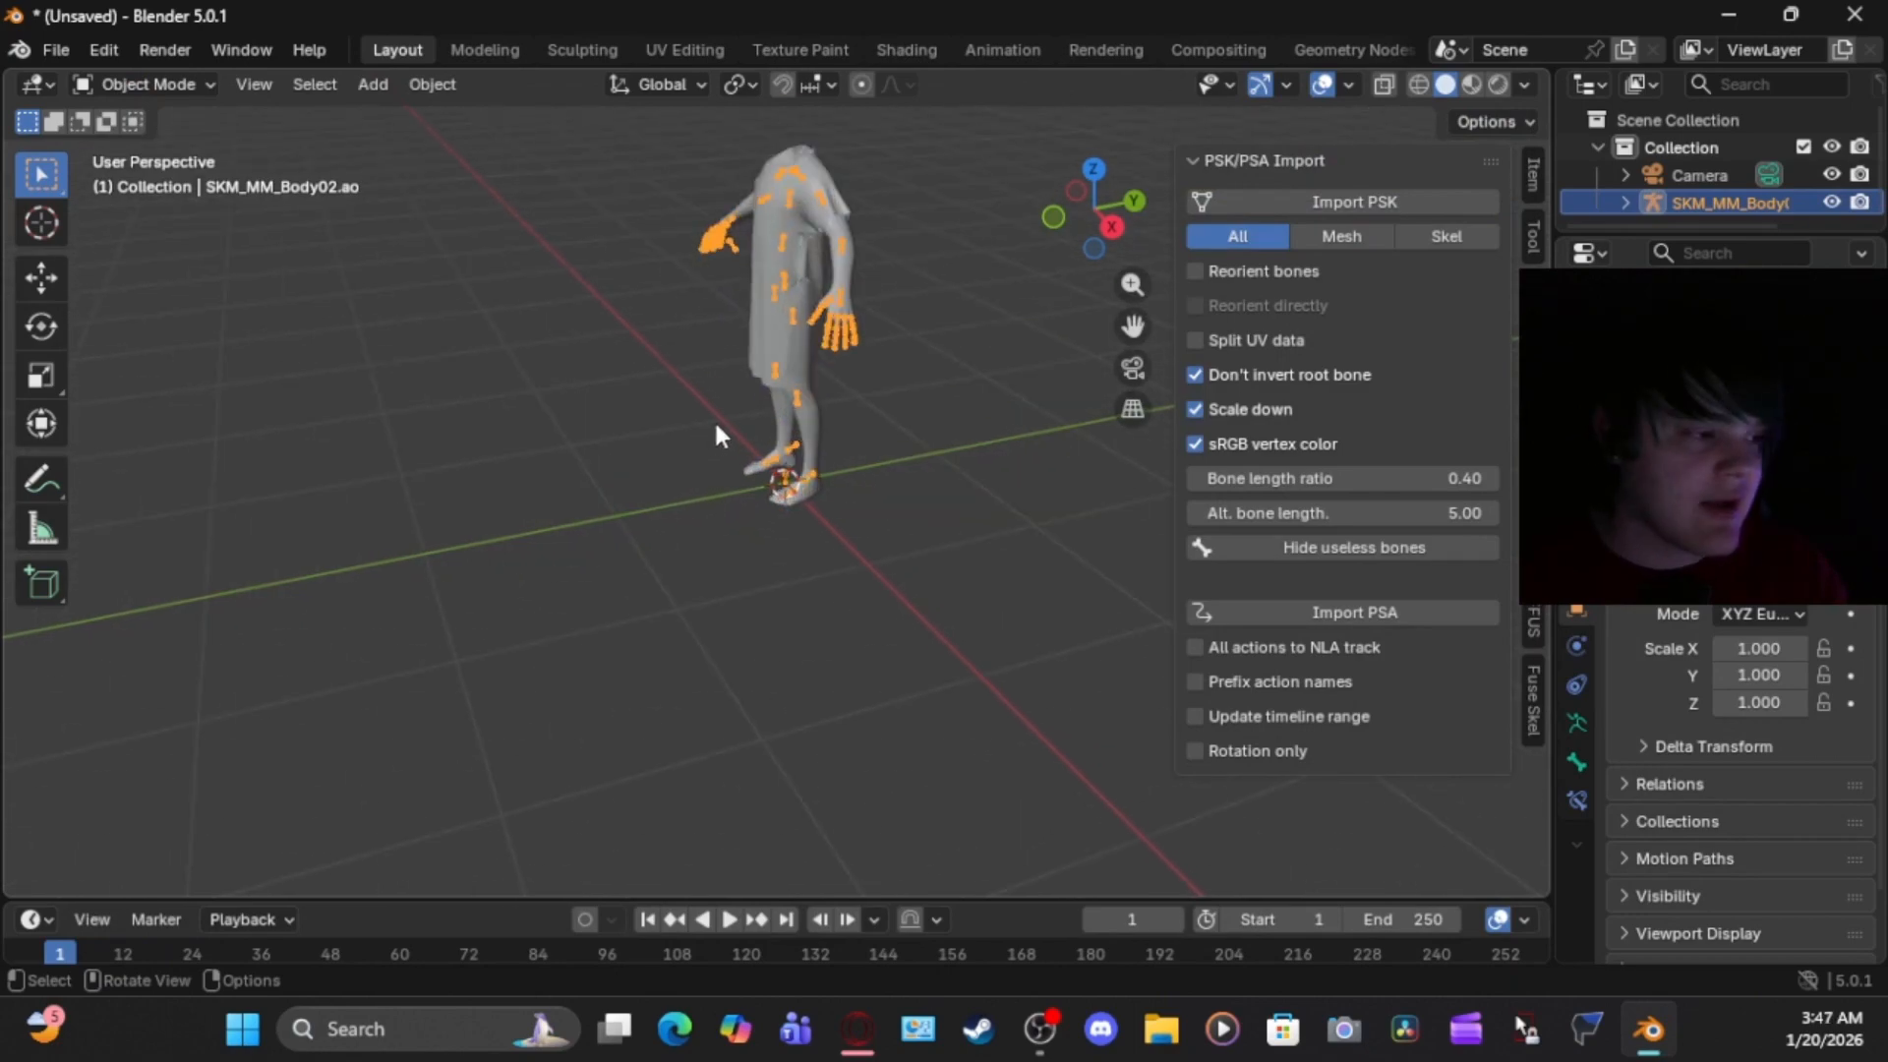
scroll(708, 448, down, 4)
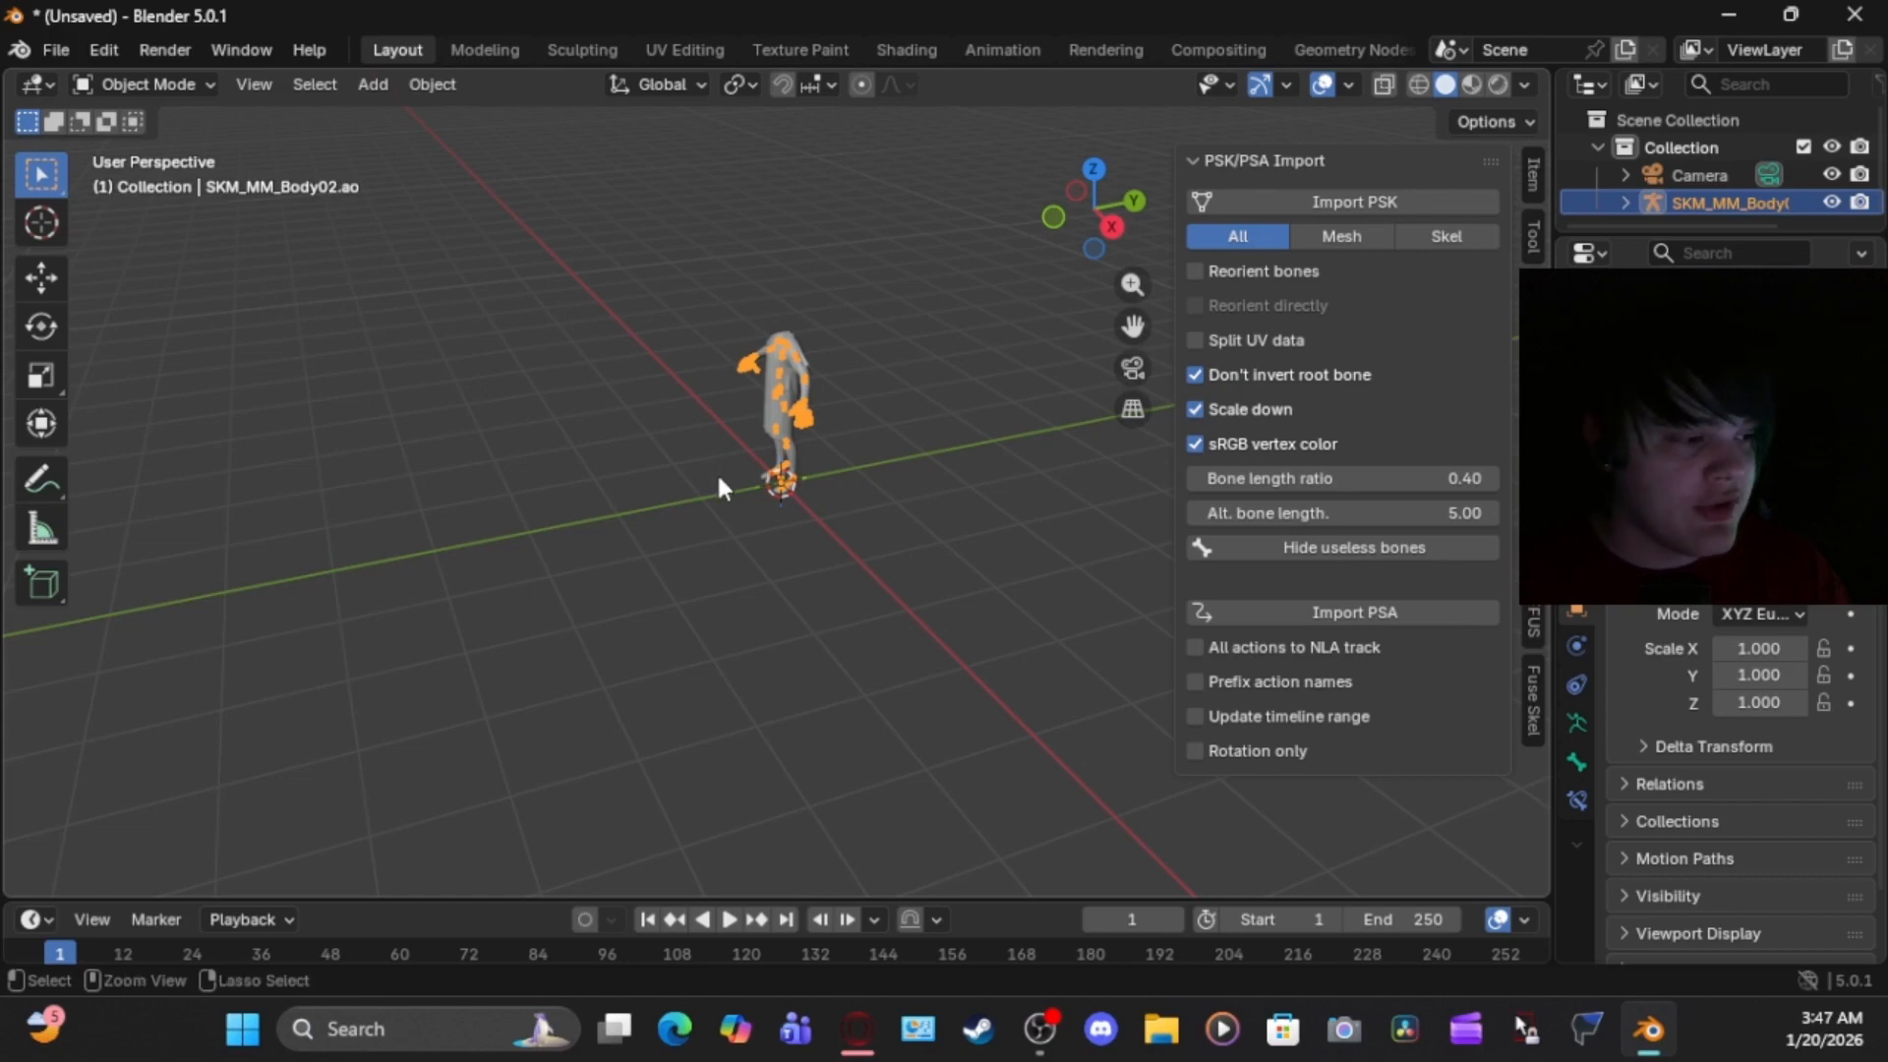
key(s)
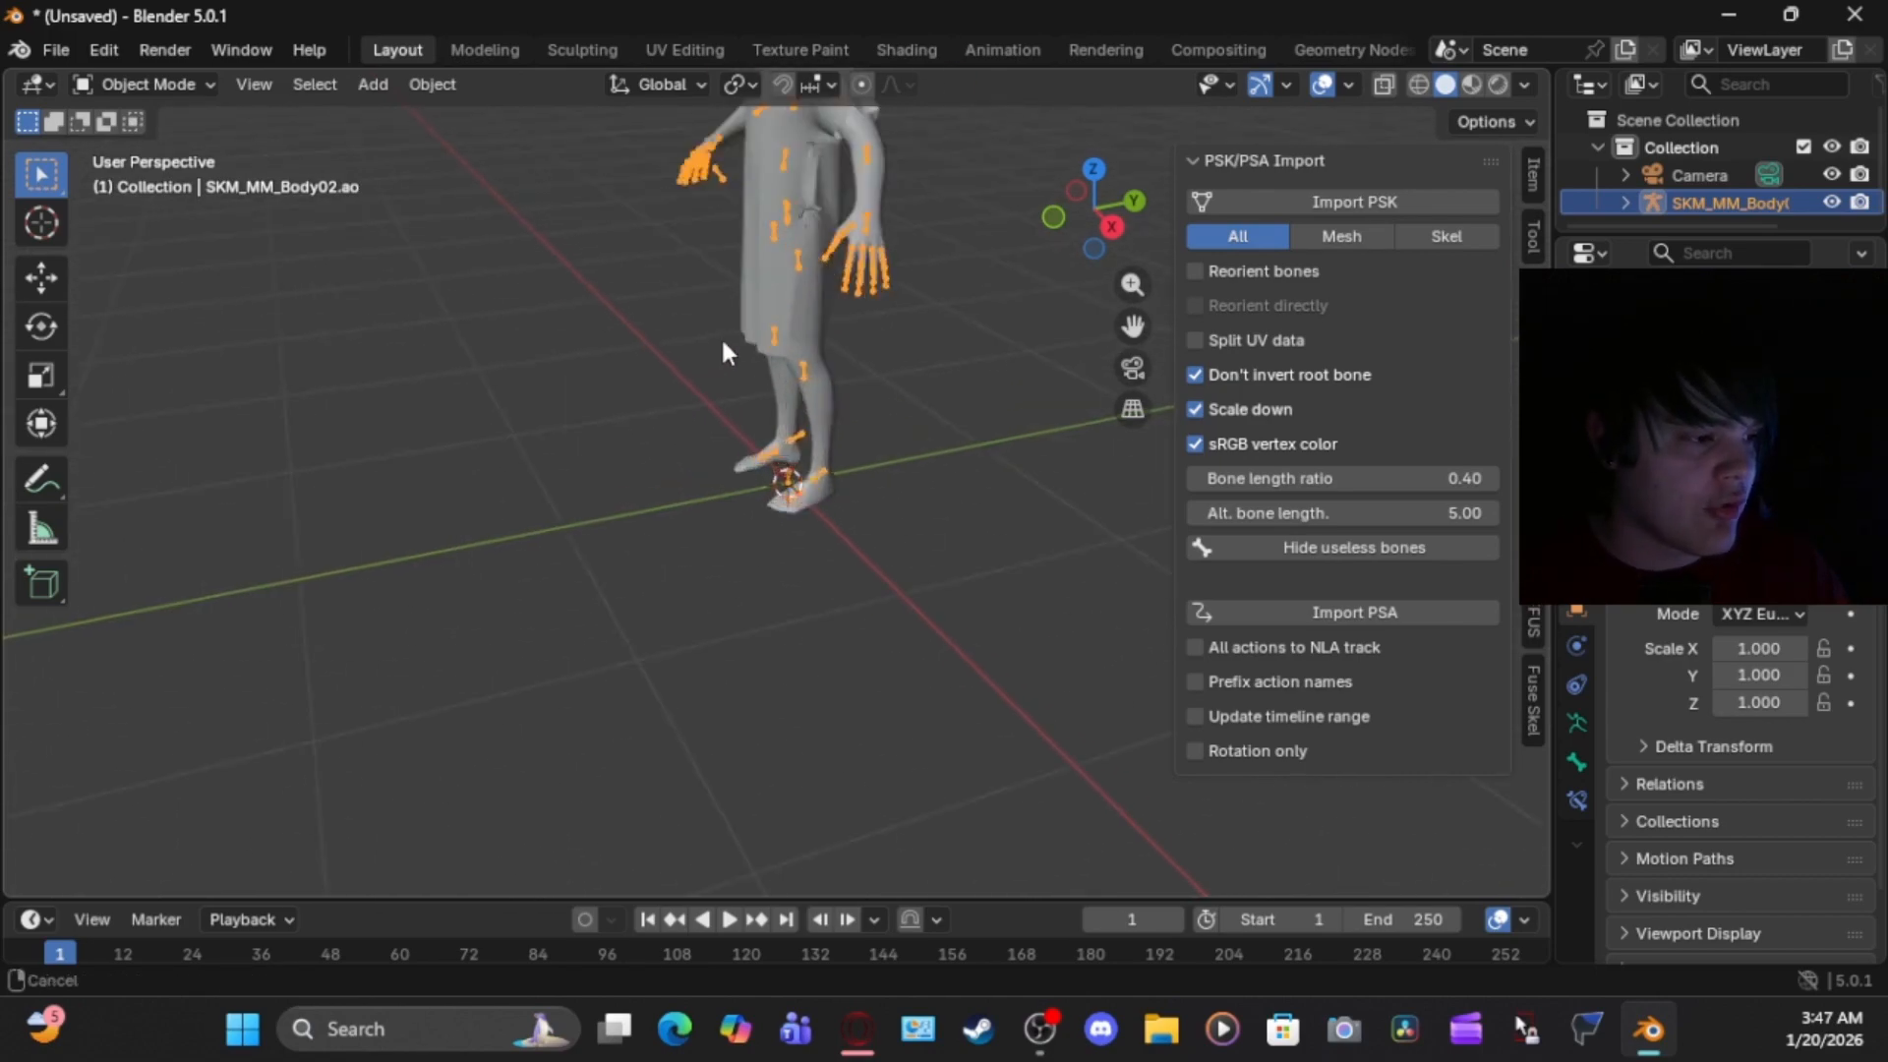
click(719, 380)
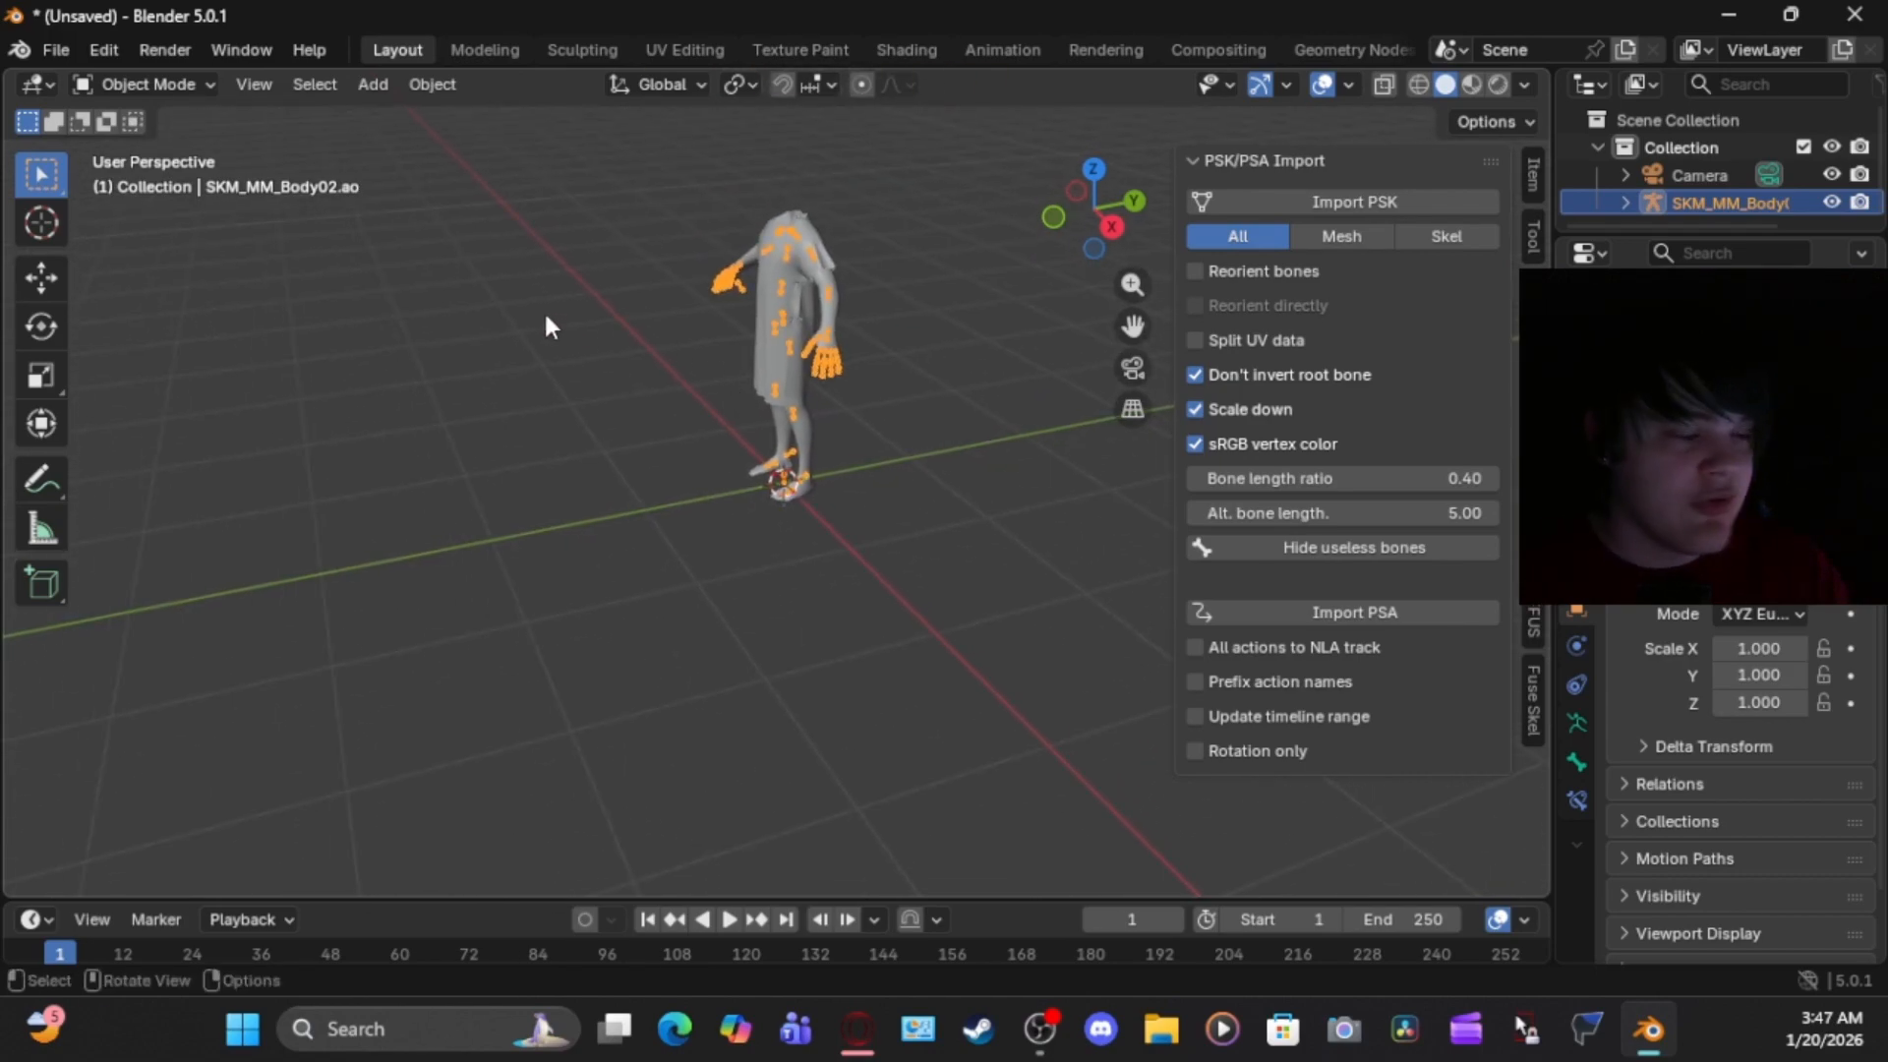
middle_drag(547, 310, 844, 305)
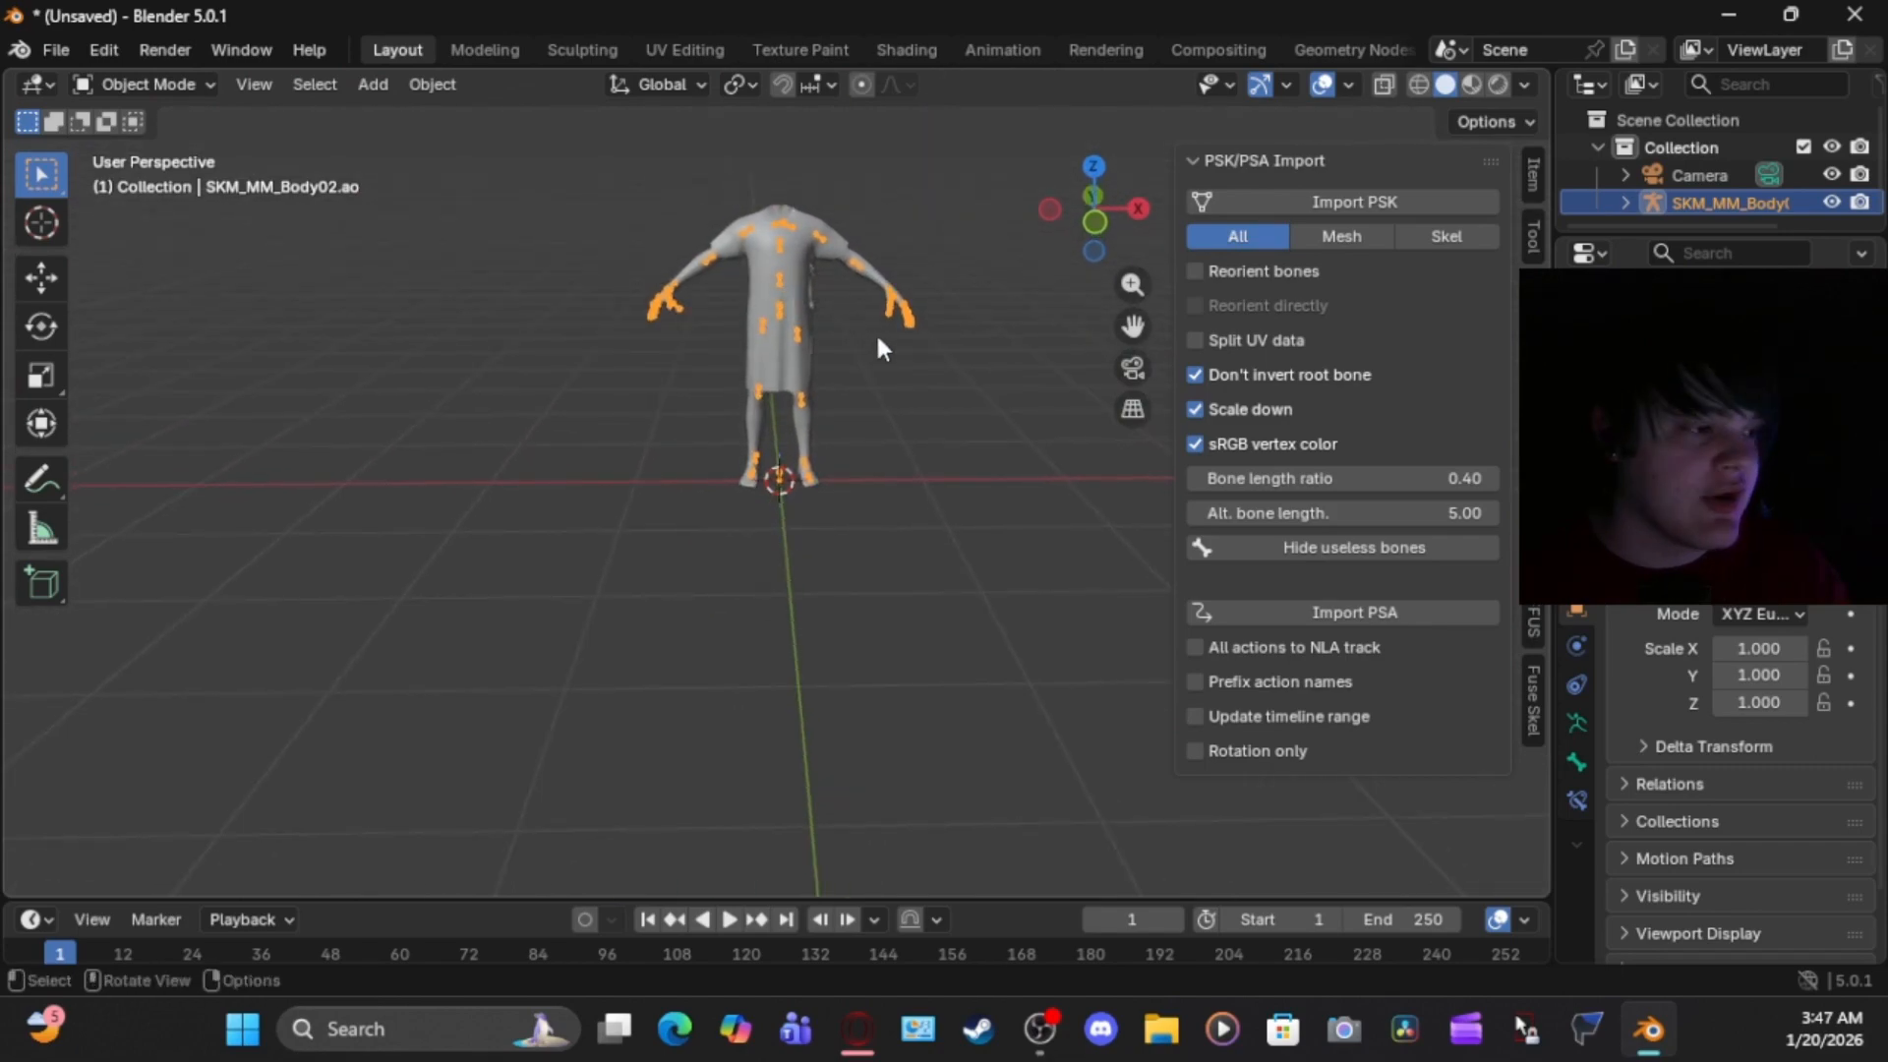
middle_drag(878, 339, 865, 414)
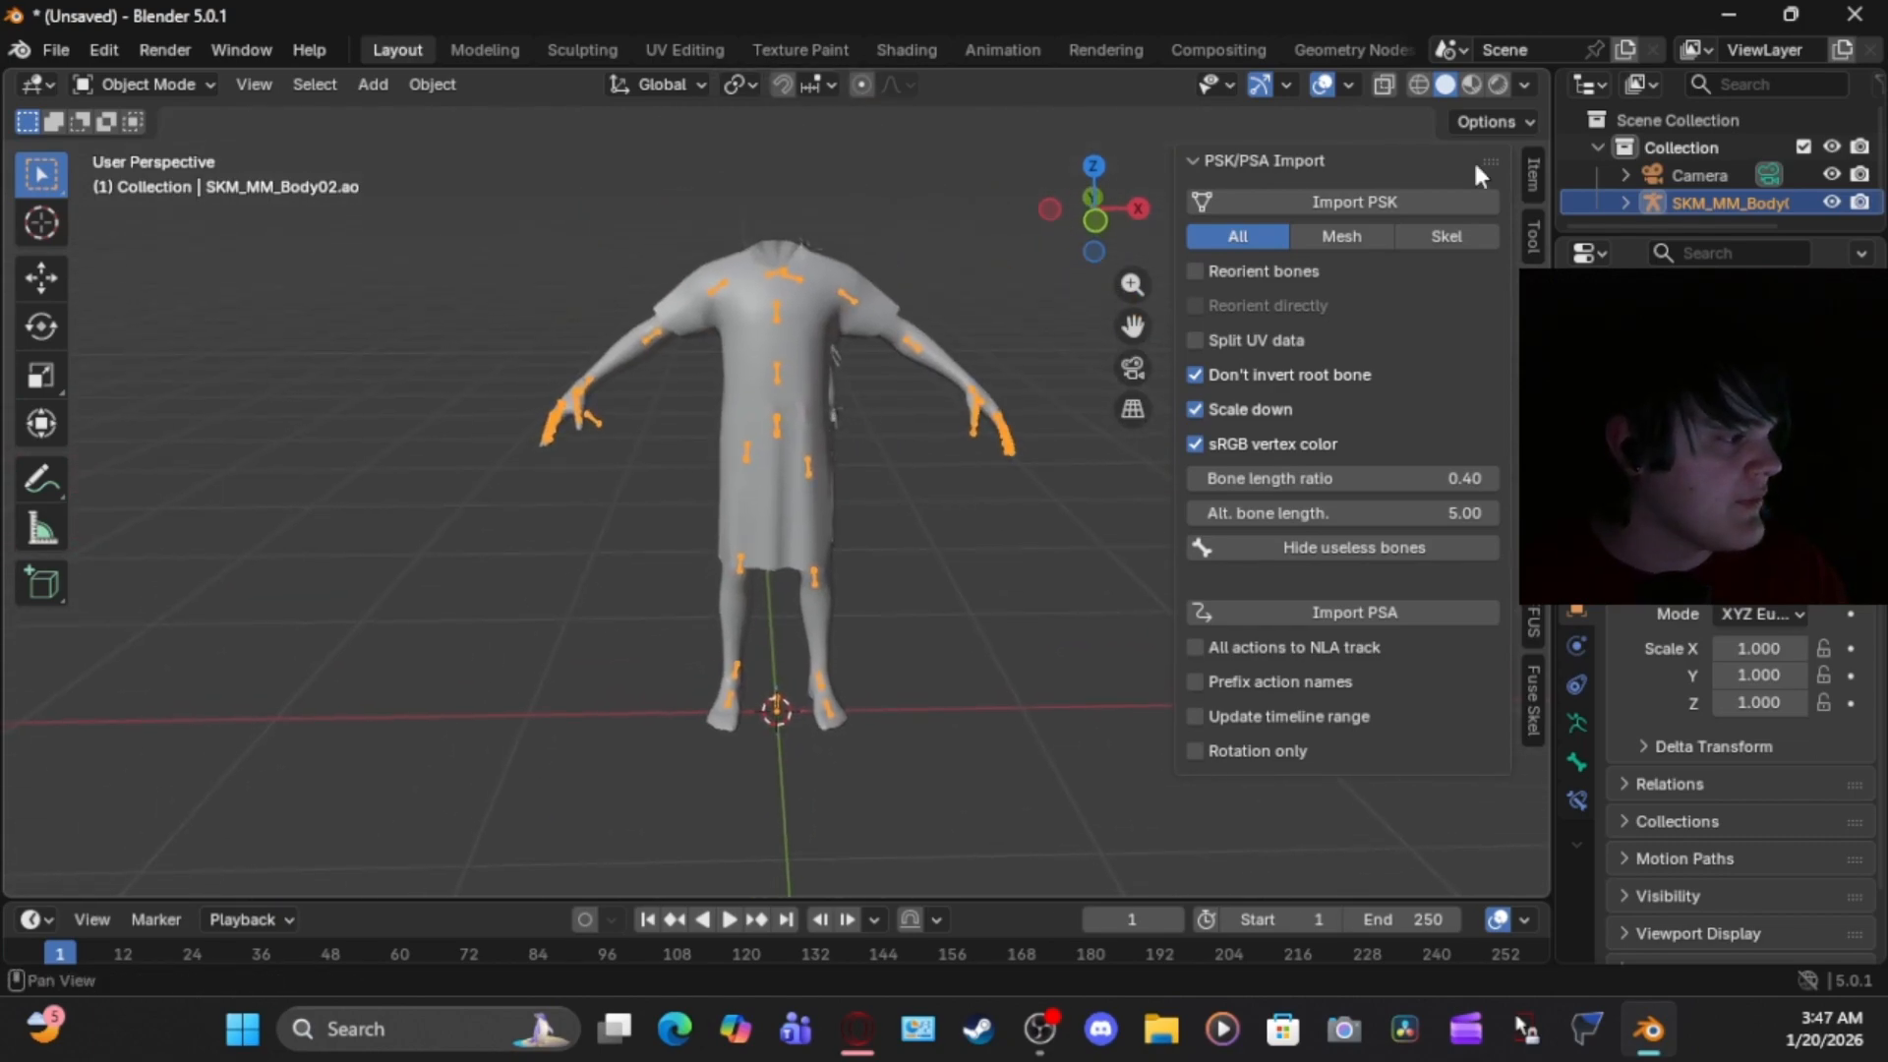
Import the SKM_MM_Head01 PSK file from the Models/Heads folder
click(1426, 199)
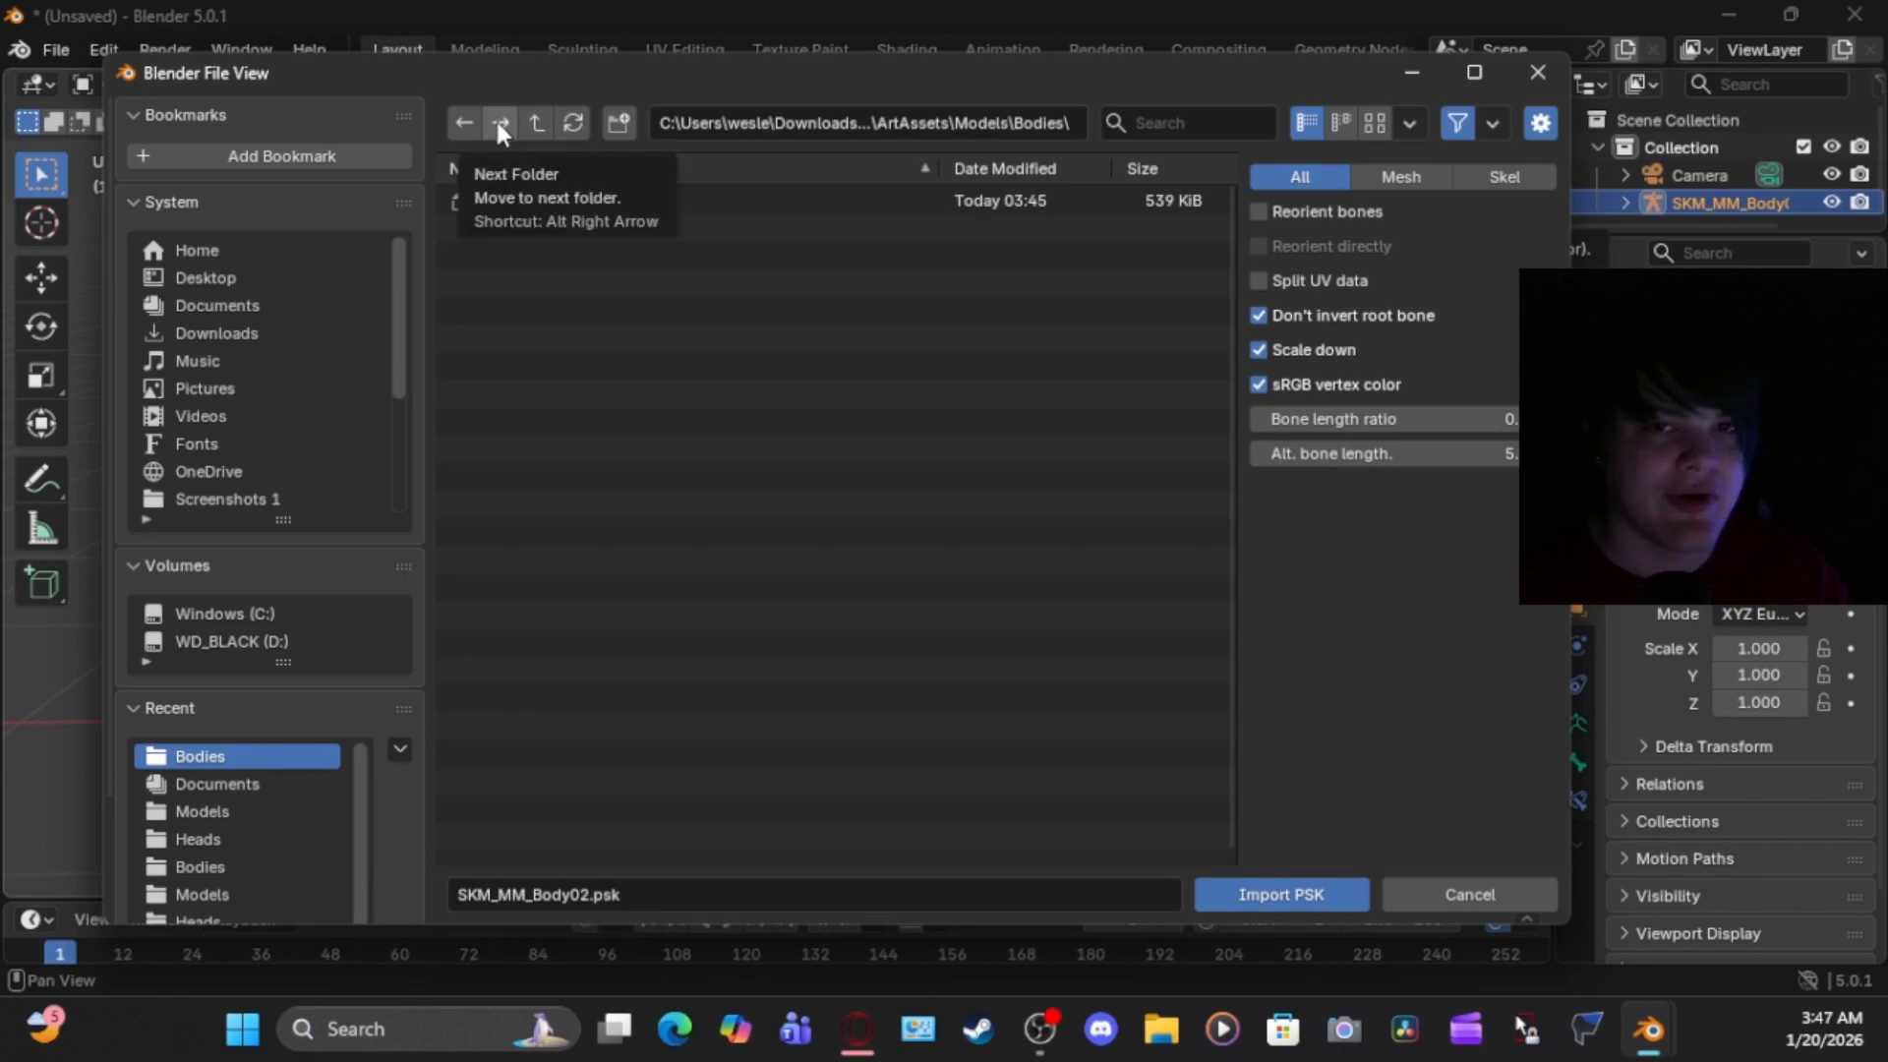
click(536, 123)
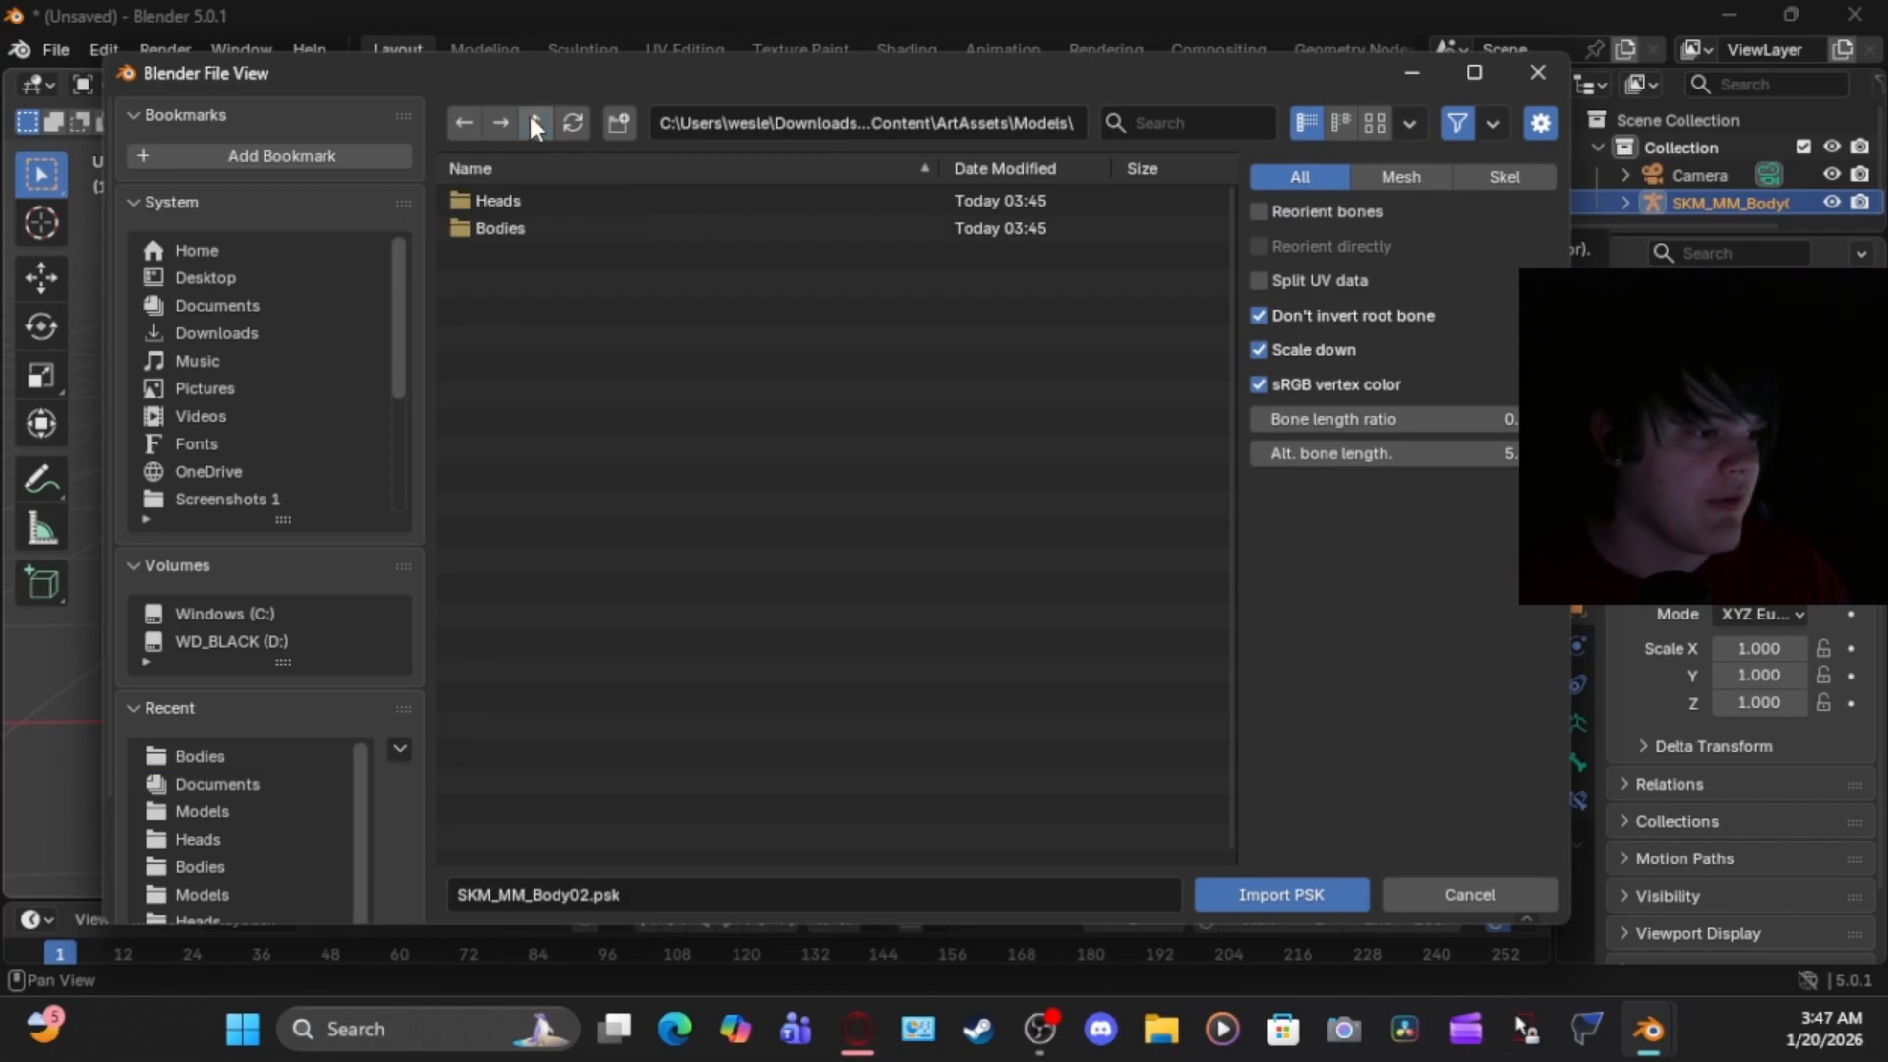
click(513, 199)
click(514, 200)
double_click(513, 197)
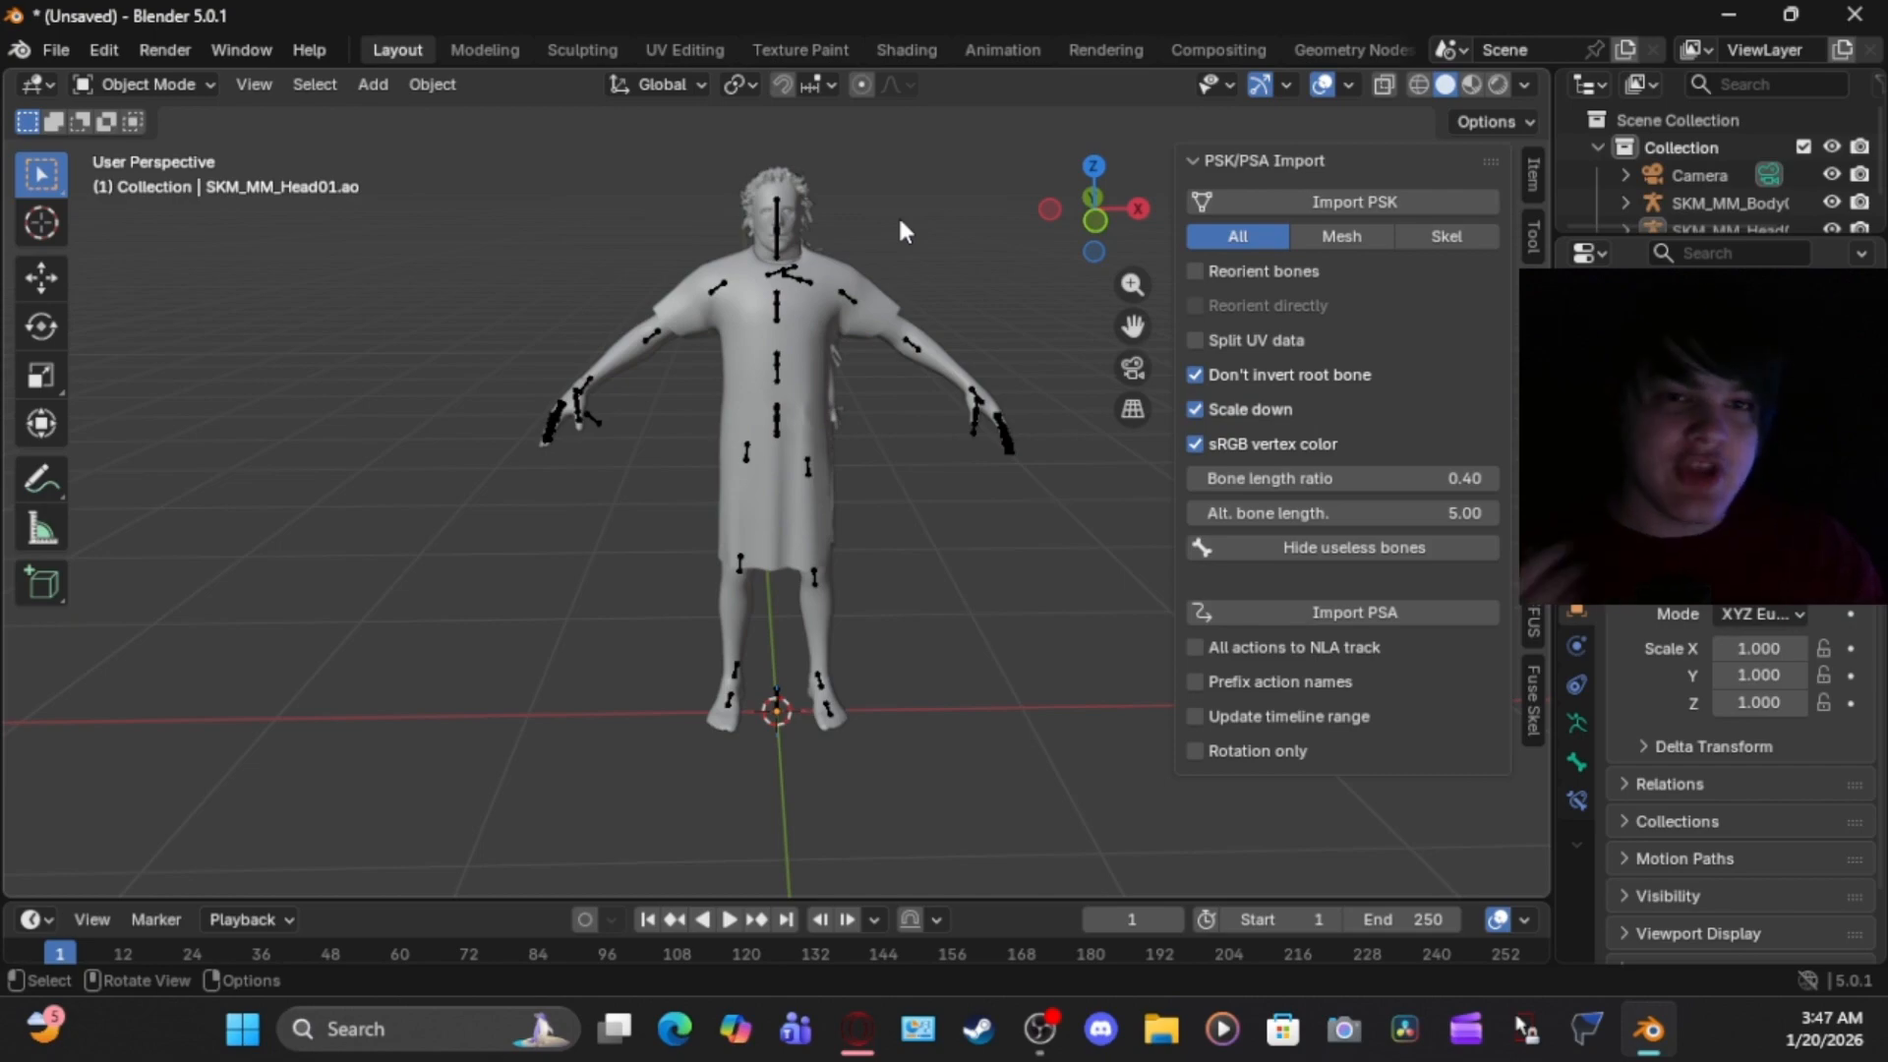
Select the imported body and head with their armatures and show the Frutto Fast Unreal Setup settings
scroll(875, 359, down, 1)
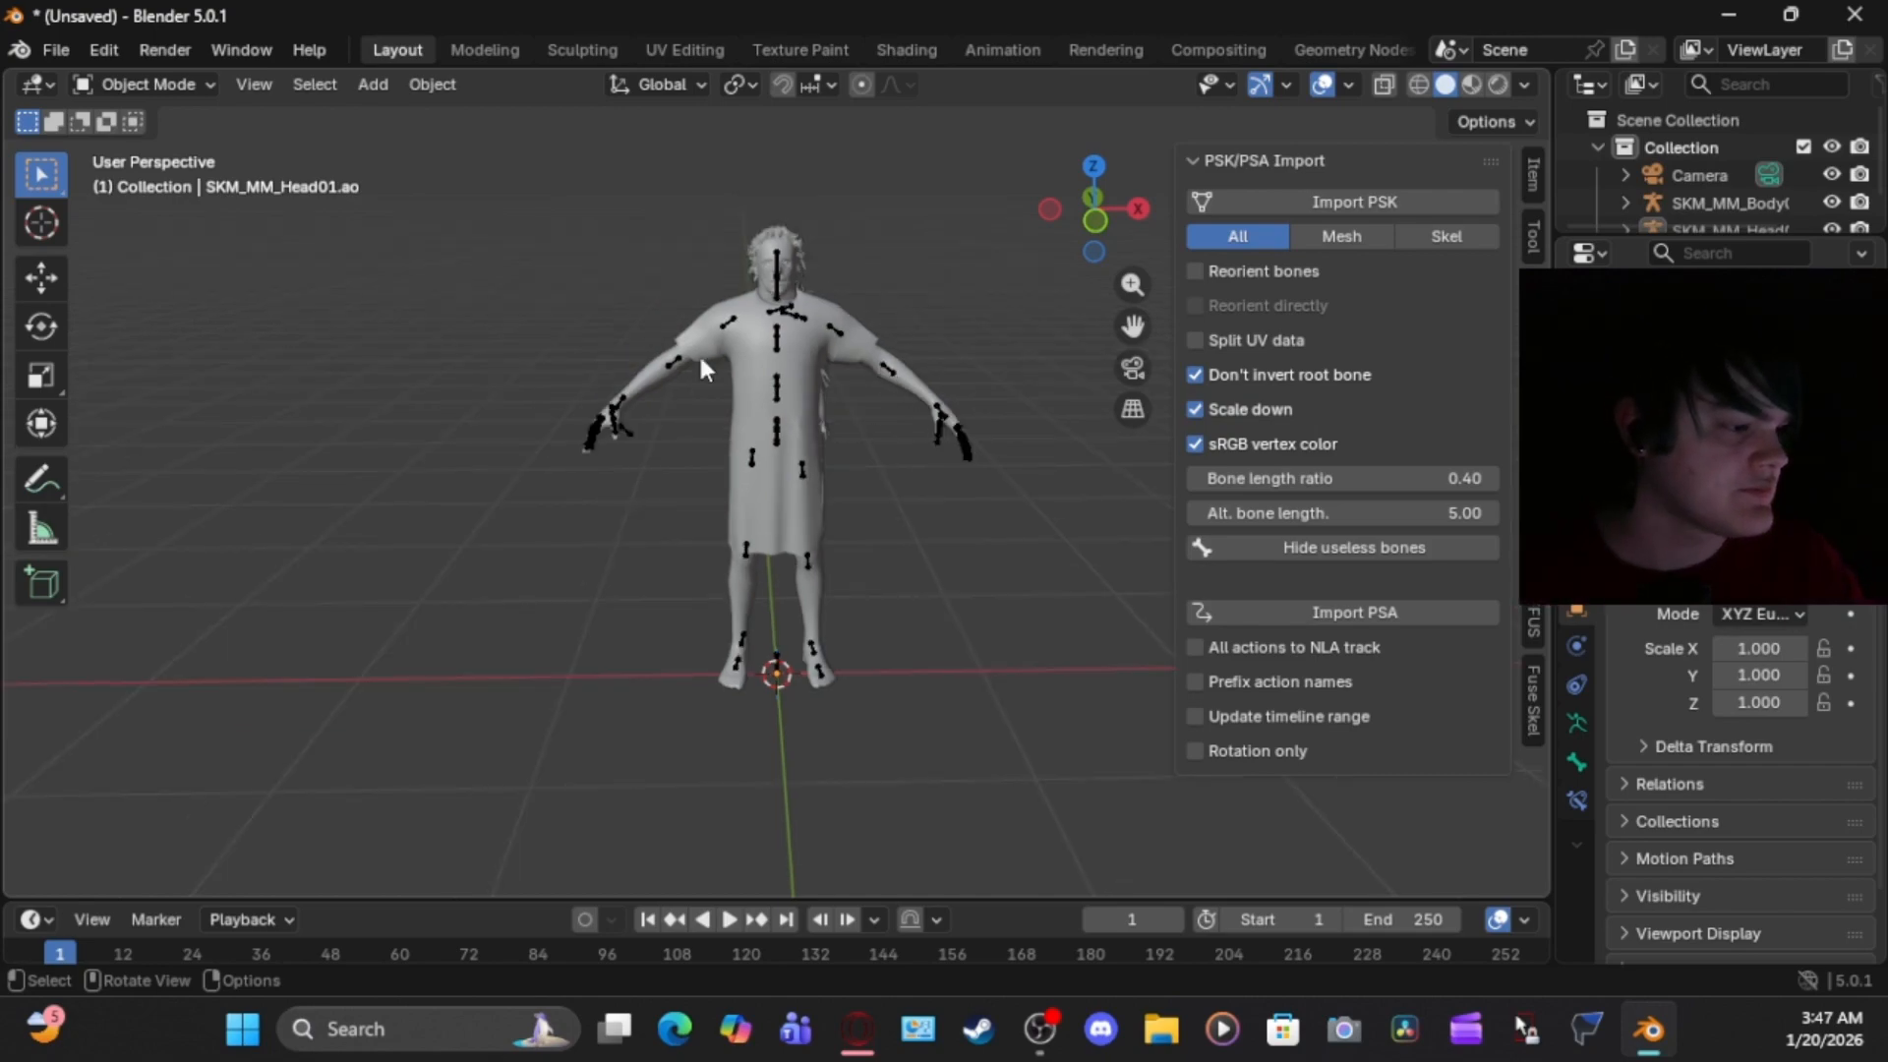
drag(502, 159, 1021, 787)
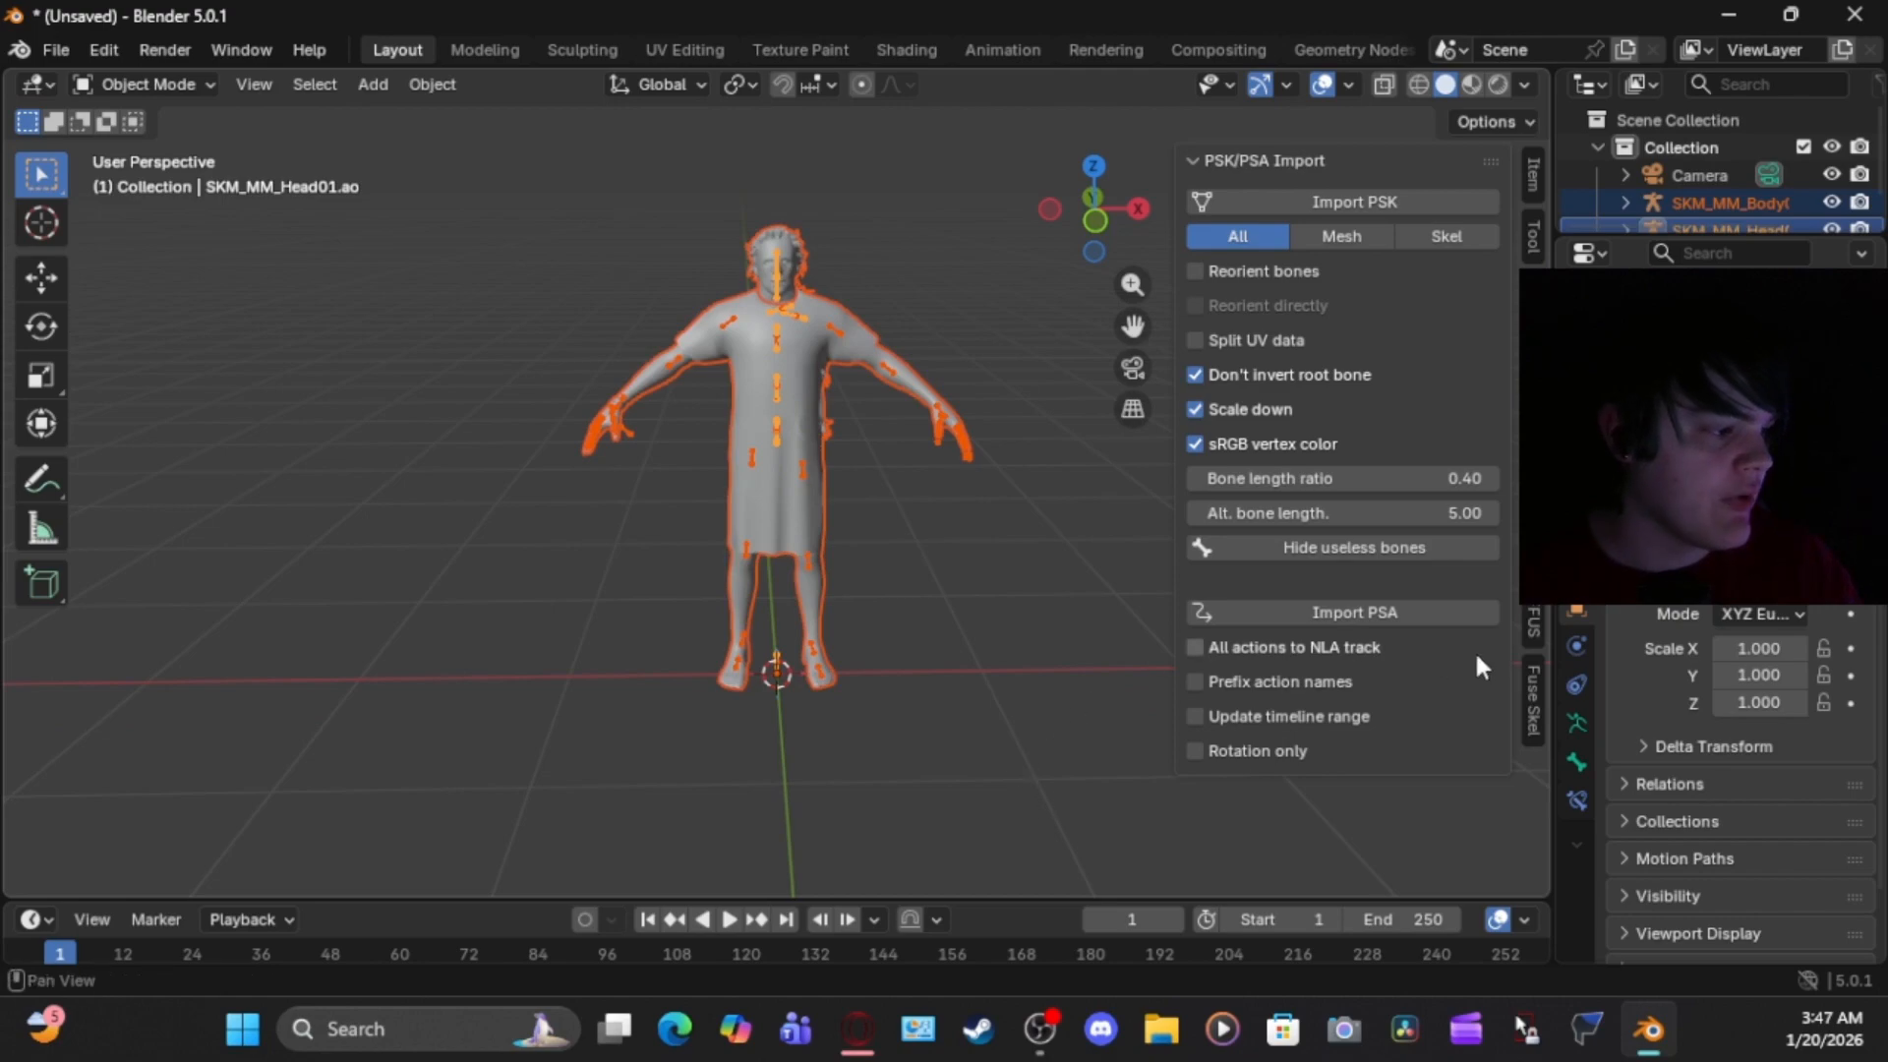
click(1533, 625)
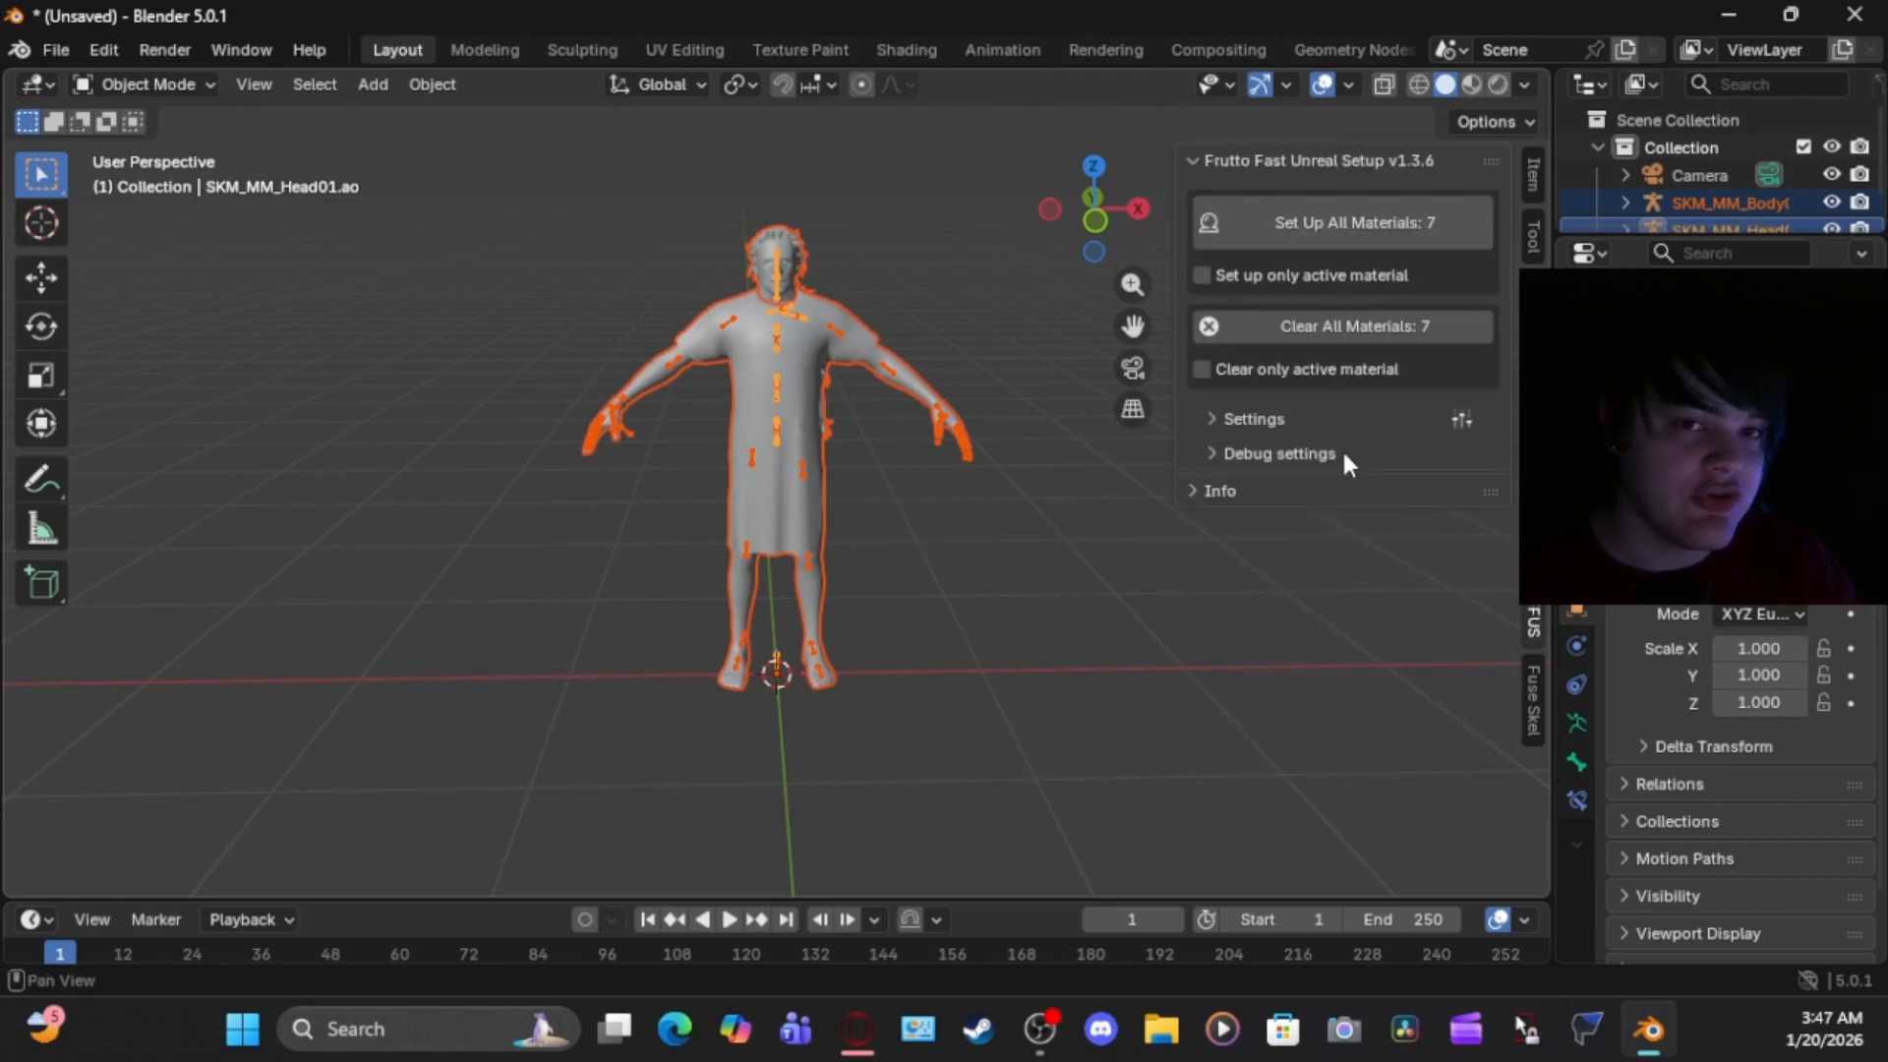
click(1229, 418)
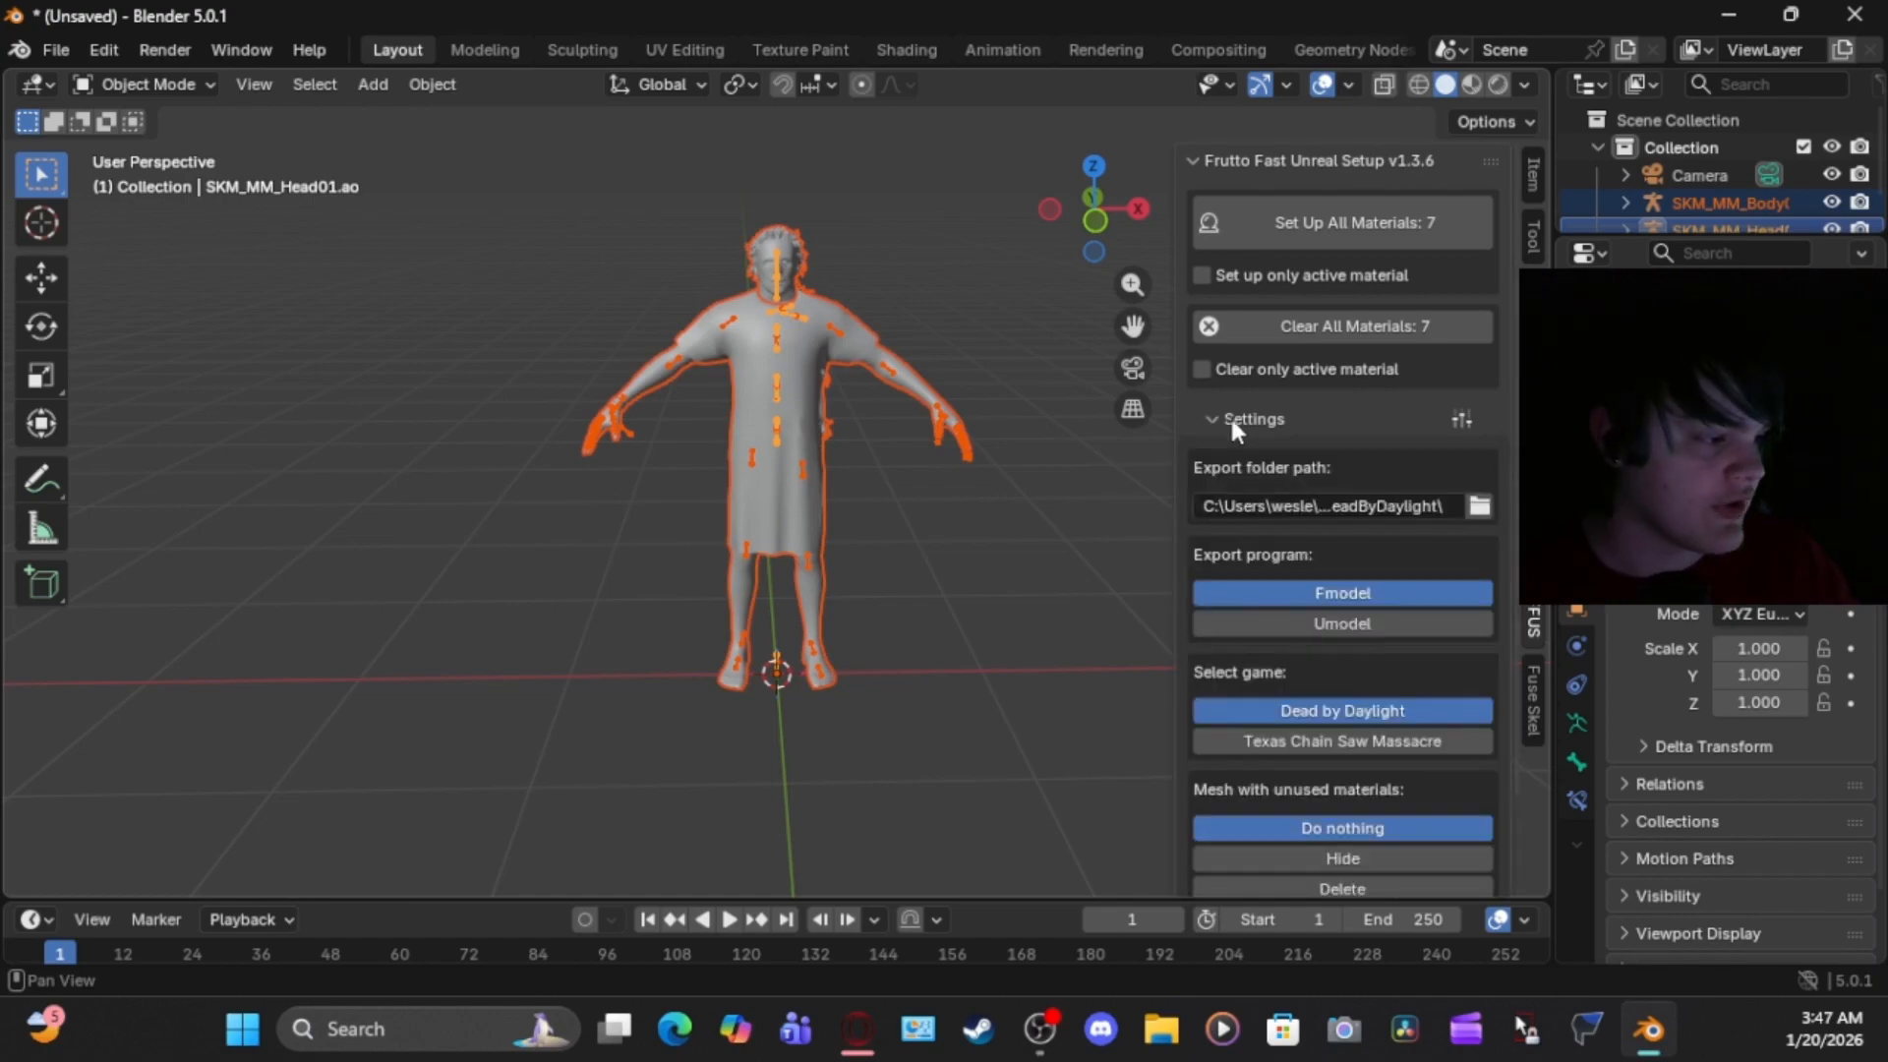
Set the material setup's export folder path to the DeadByDaylight folder inside Downloads/1BlenderStuff
click(1431, 498)
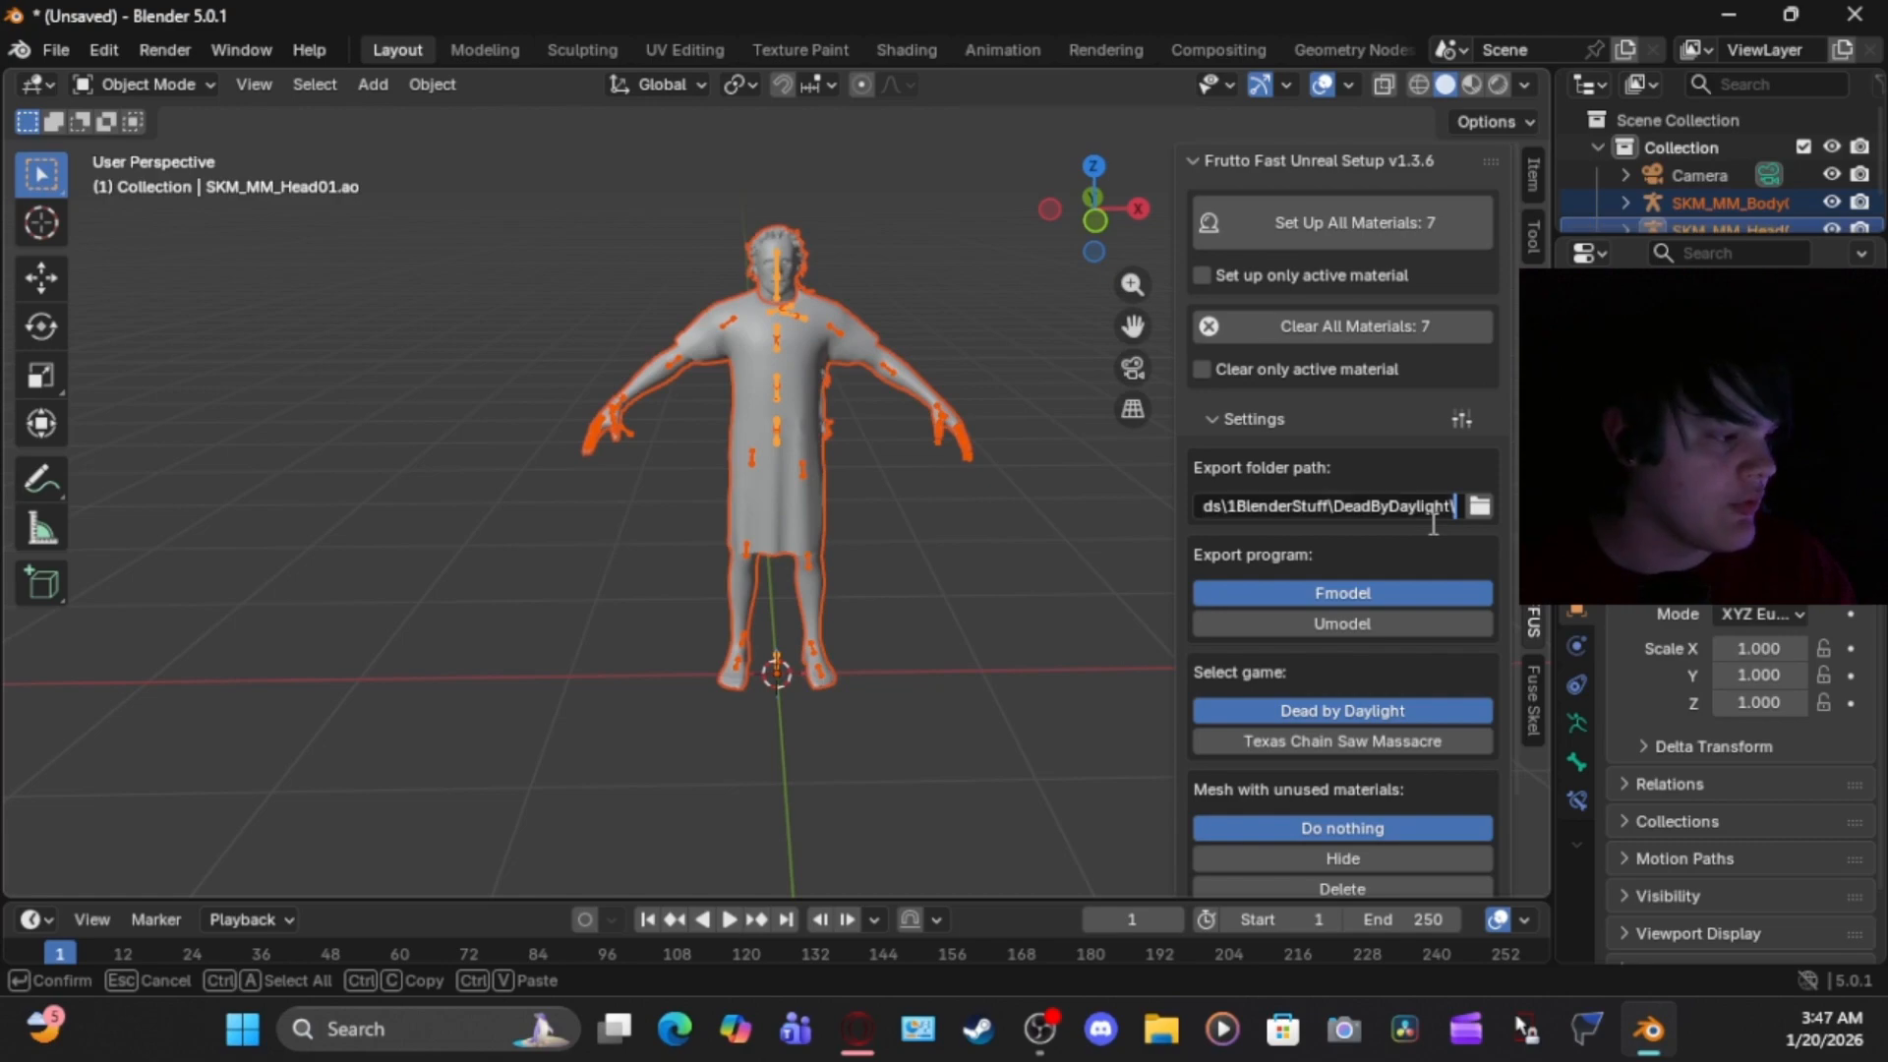
key(Return)
click(1480, 505)
scroll(588, 694, down, 4)
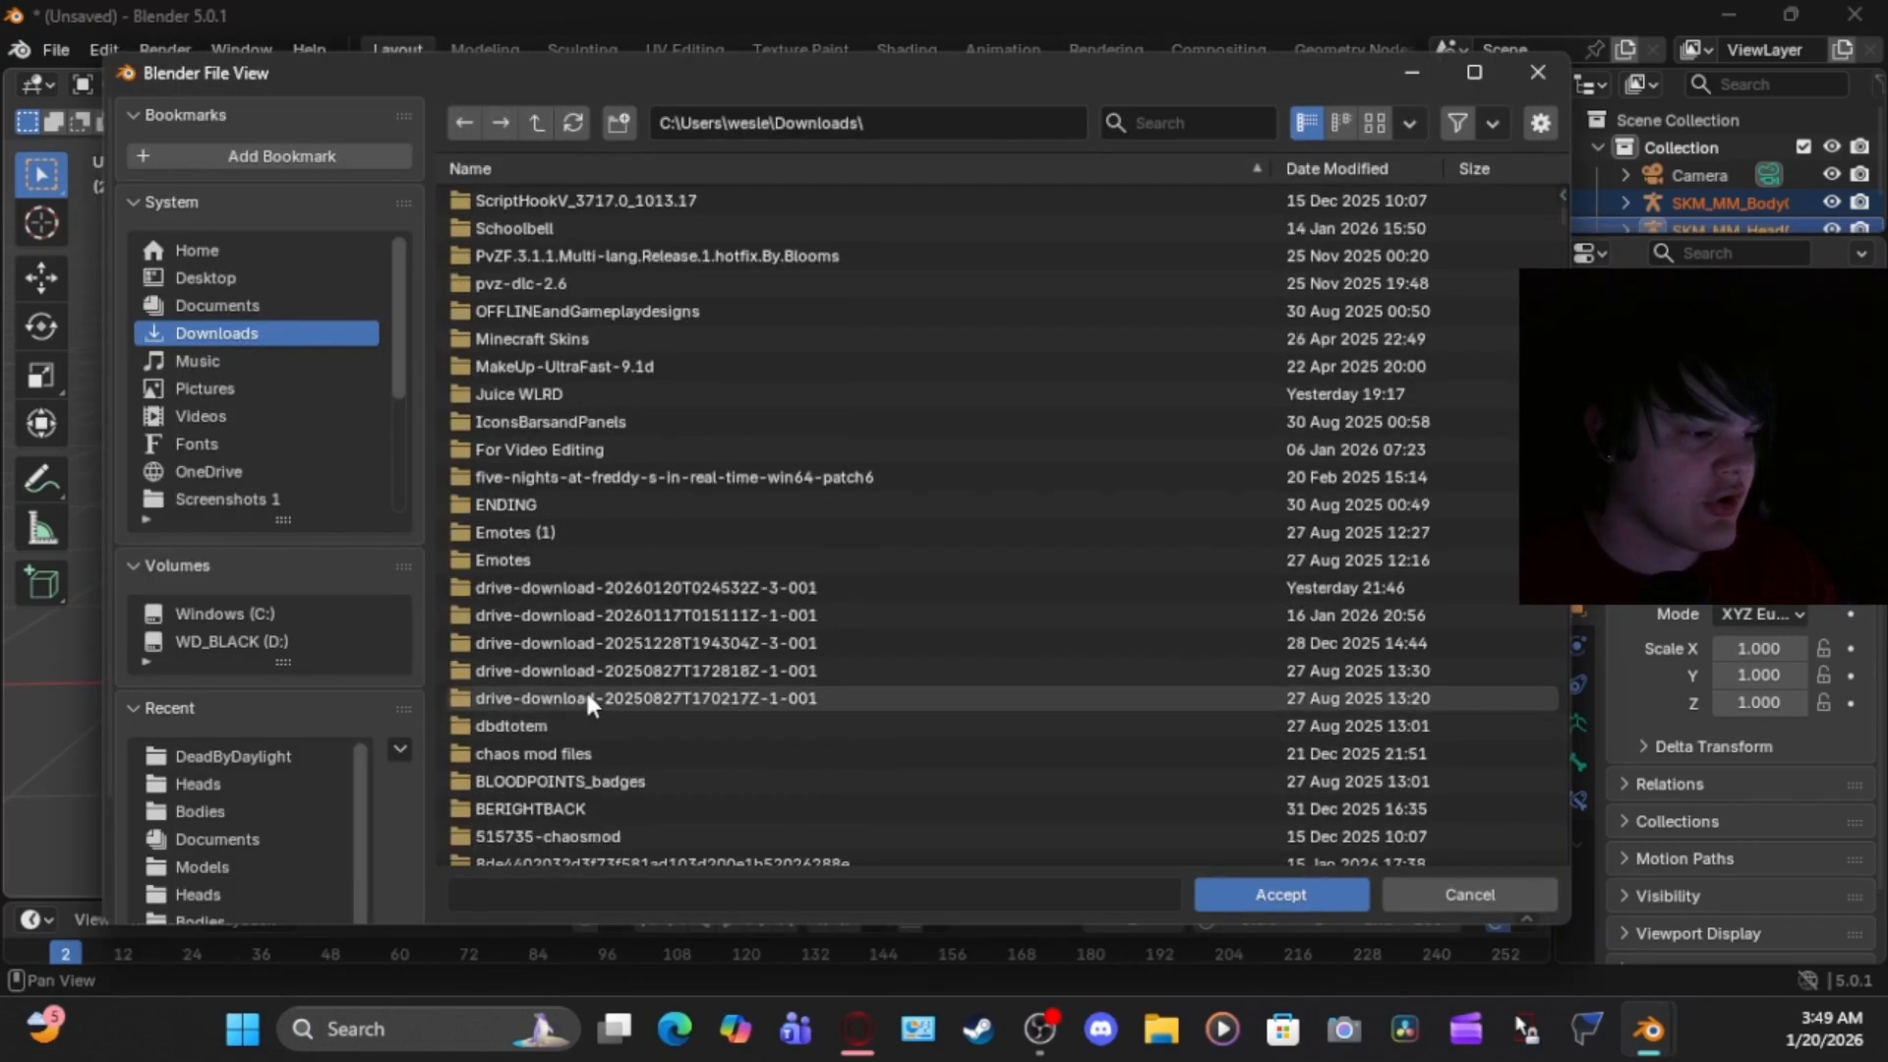
scroll(585, 694, down, 4)
double_click(560, 725)
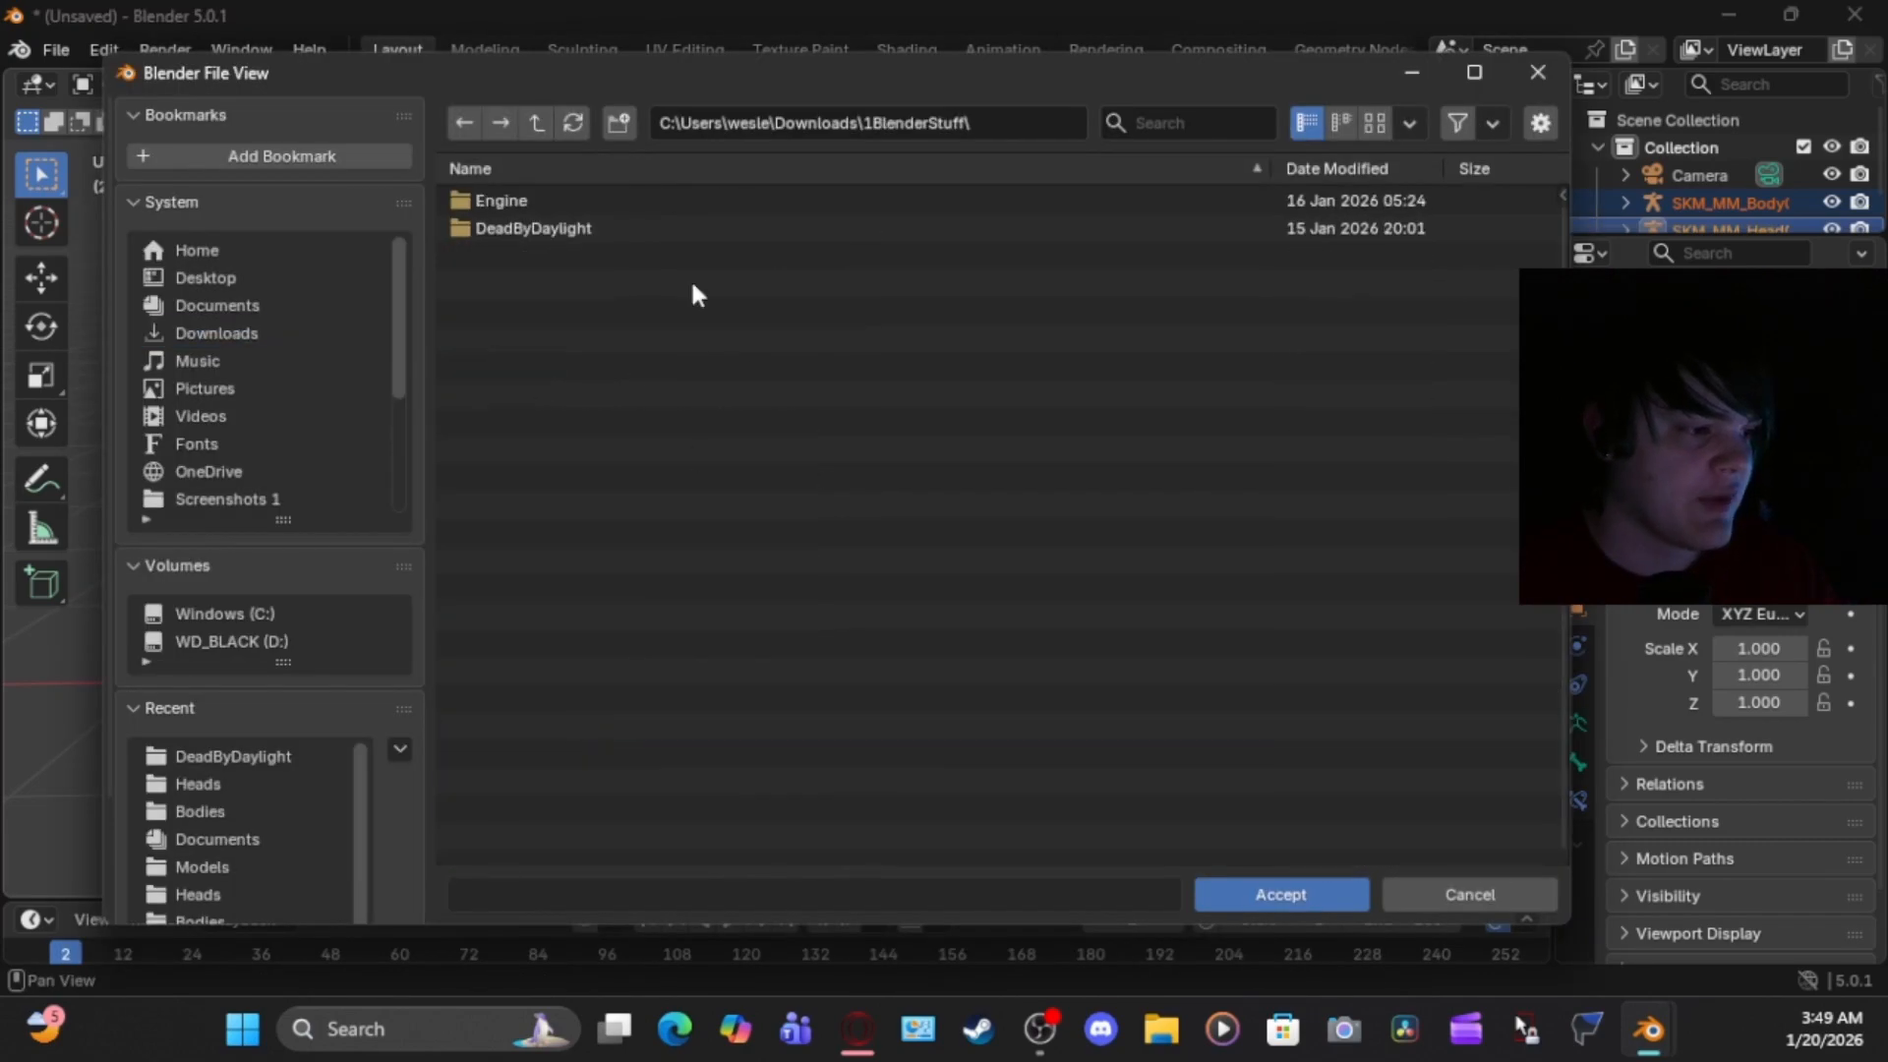
double_click(659, 232)
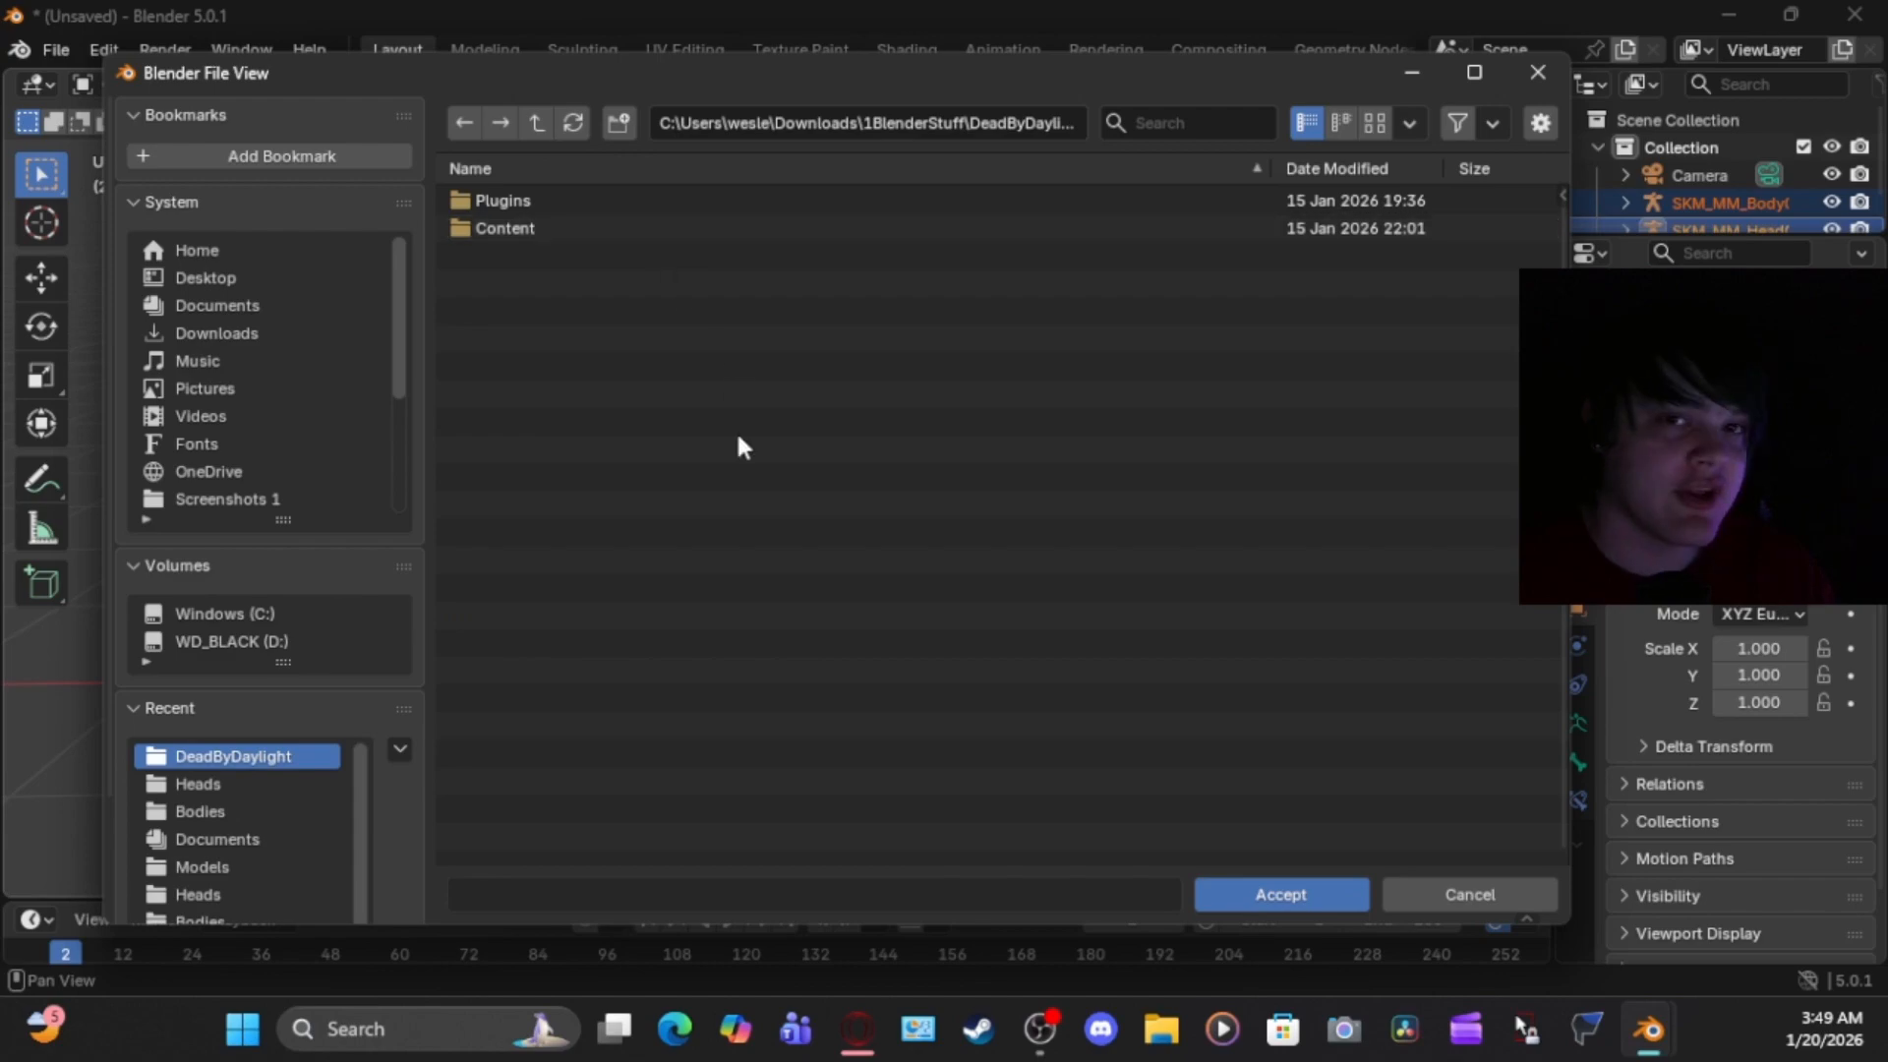
click(1304, 890)
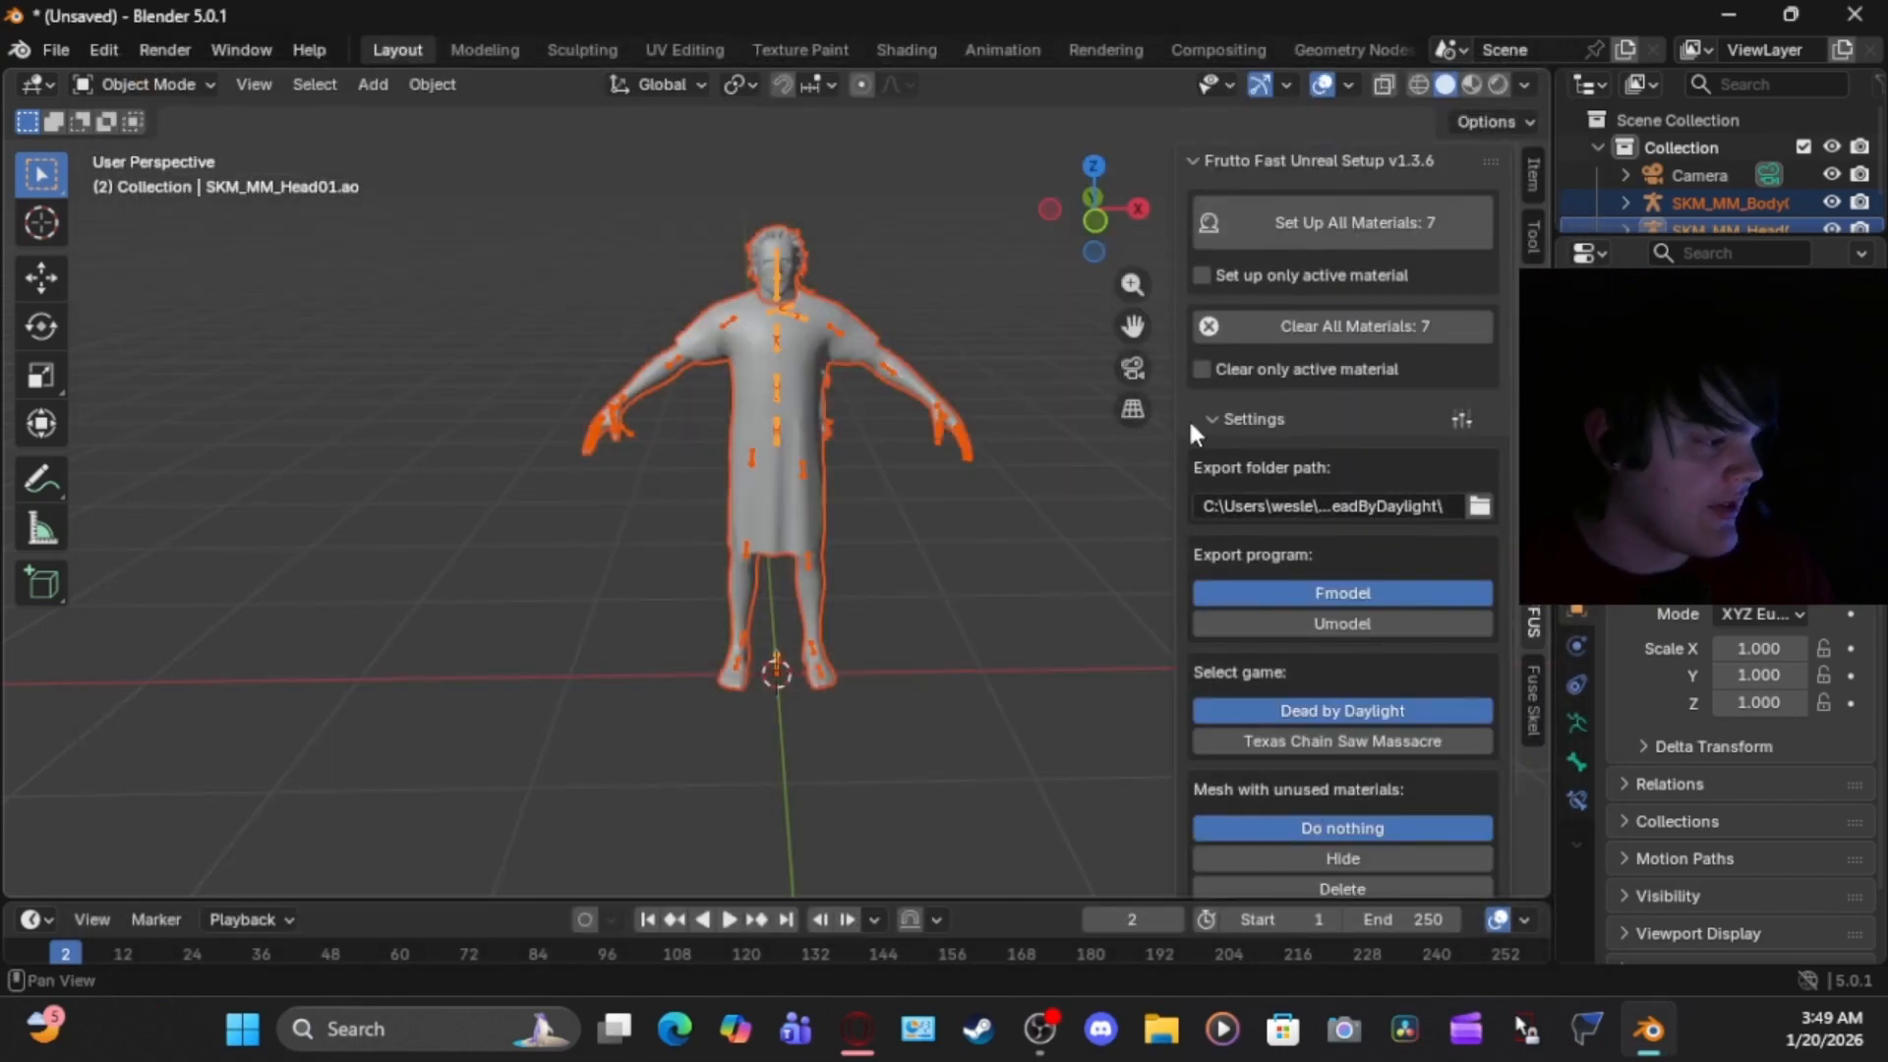
Set up all materials on the selected body and head, and show the viewport in Material Preview shading
click(1219, 418)
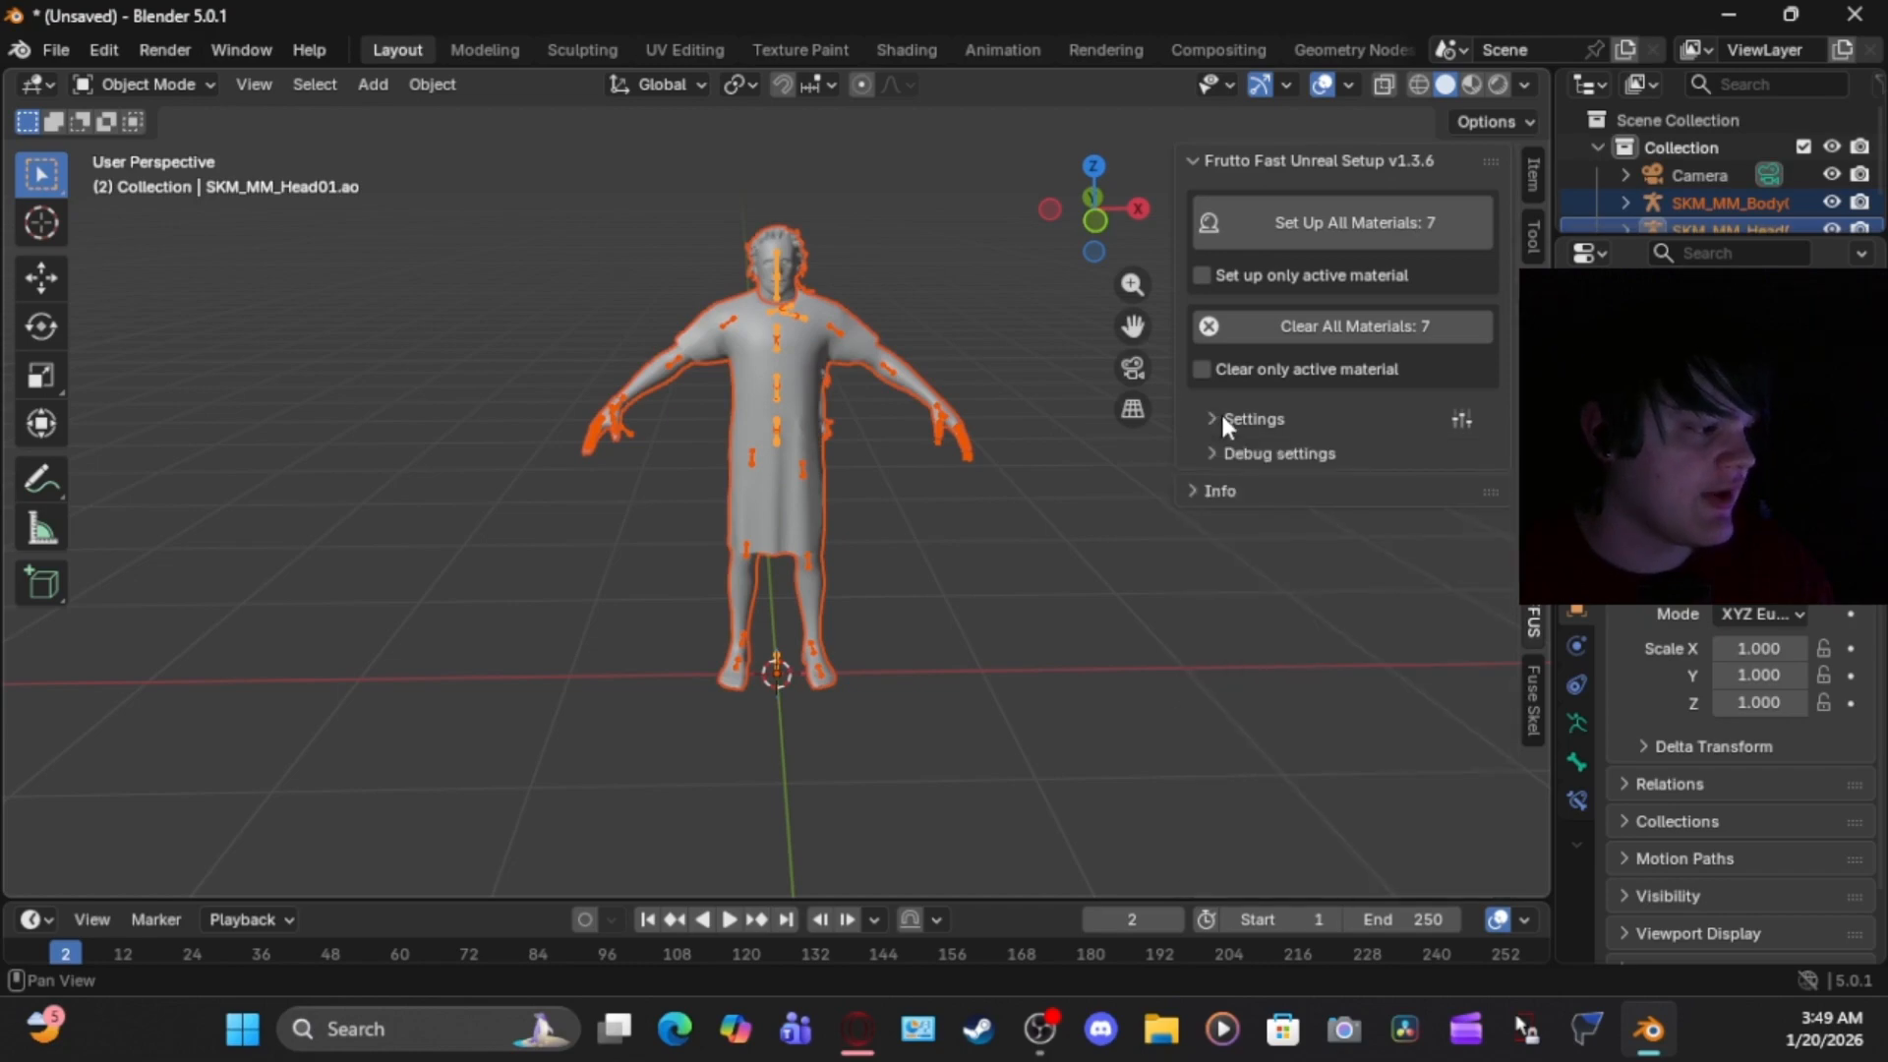
click(1281, 217)
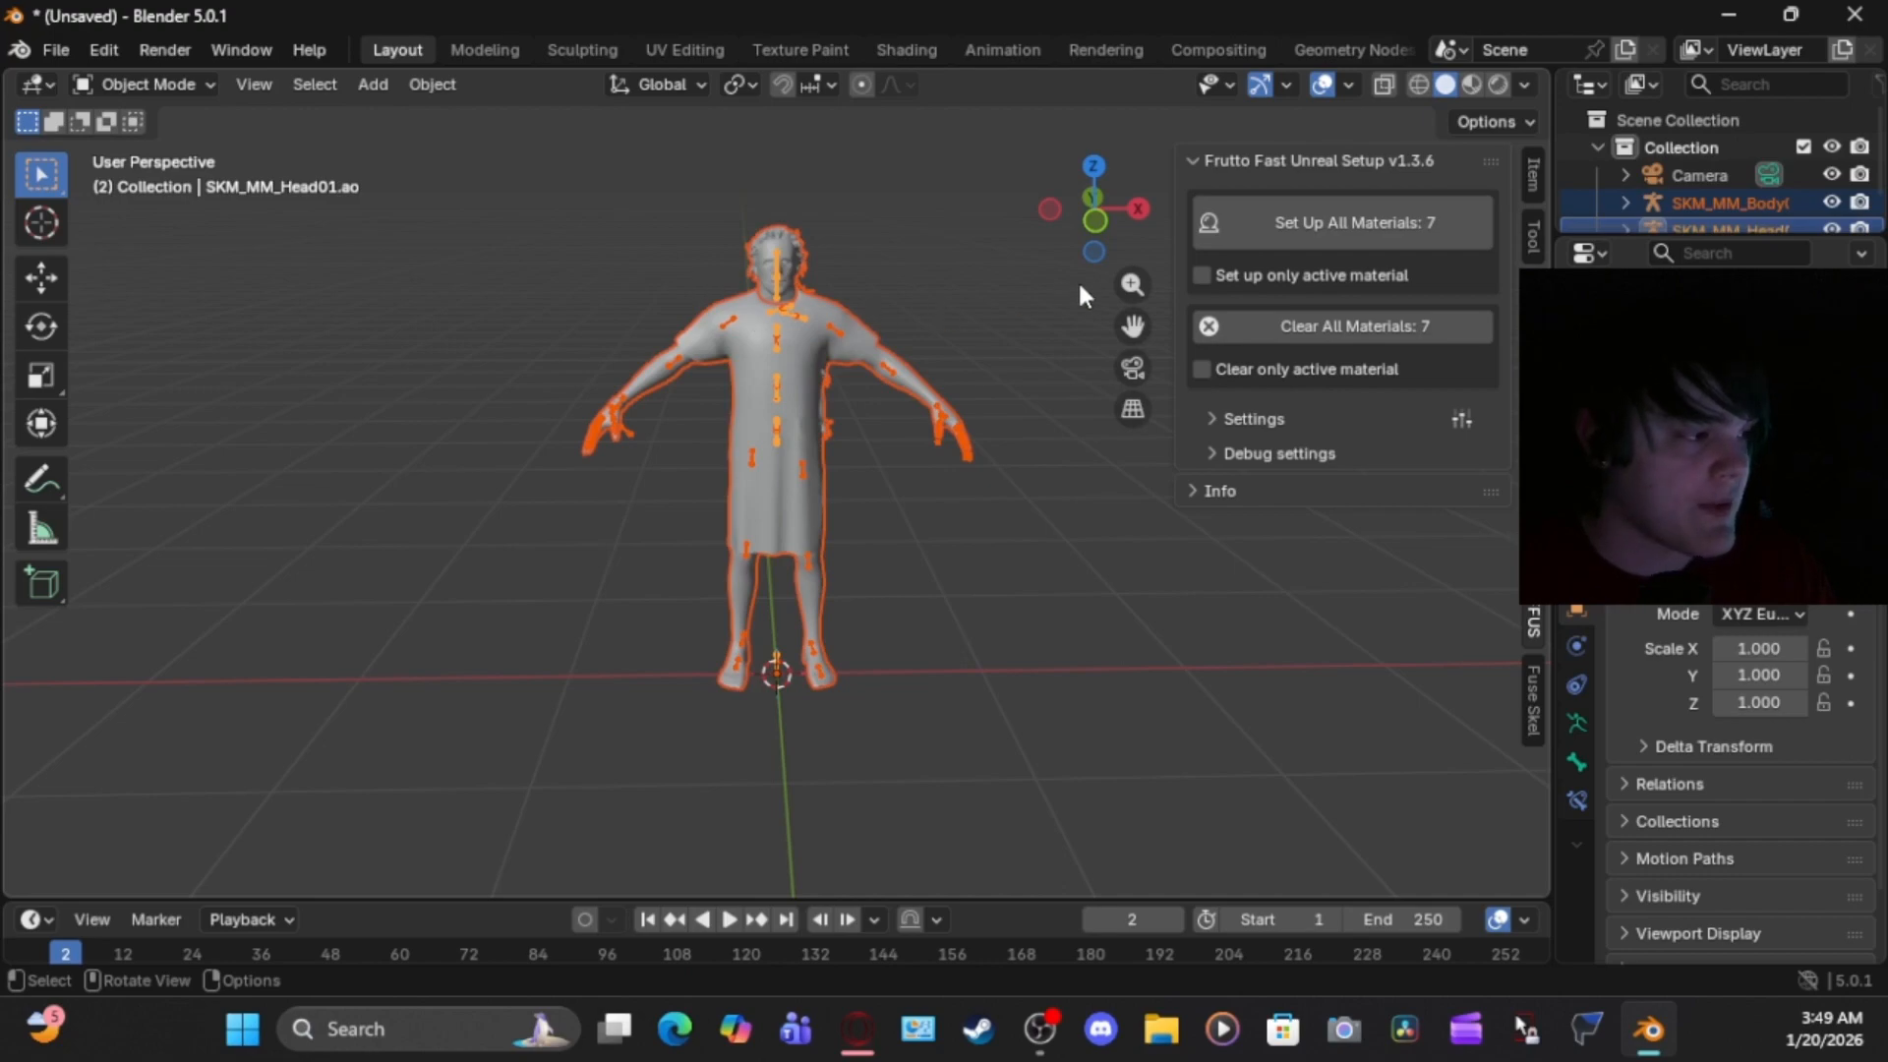
click(1472, 85)
click(1005, 245)
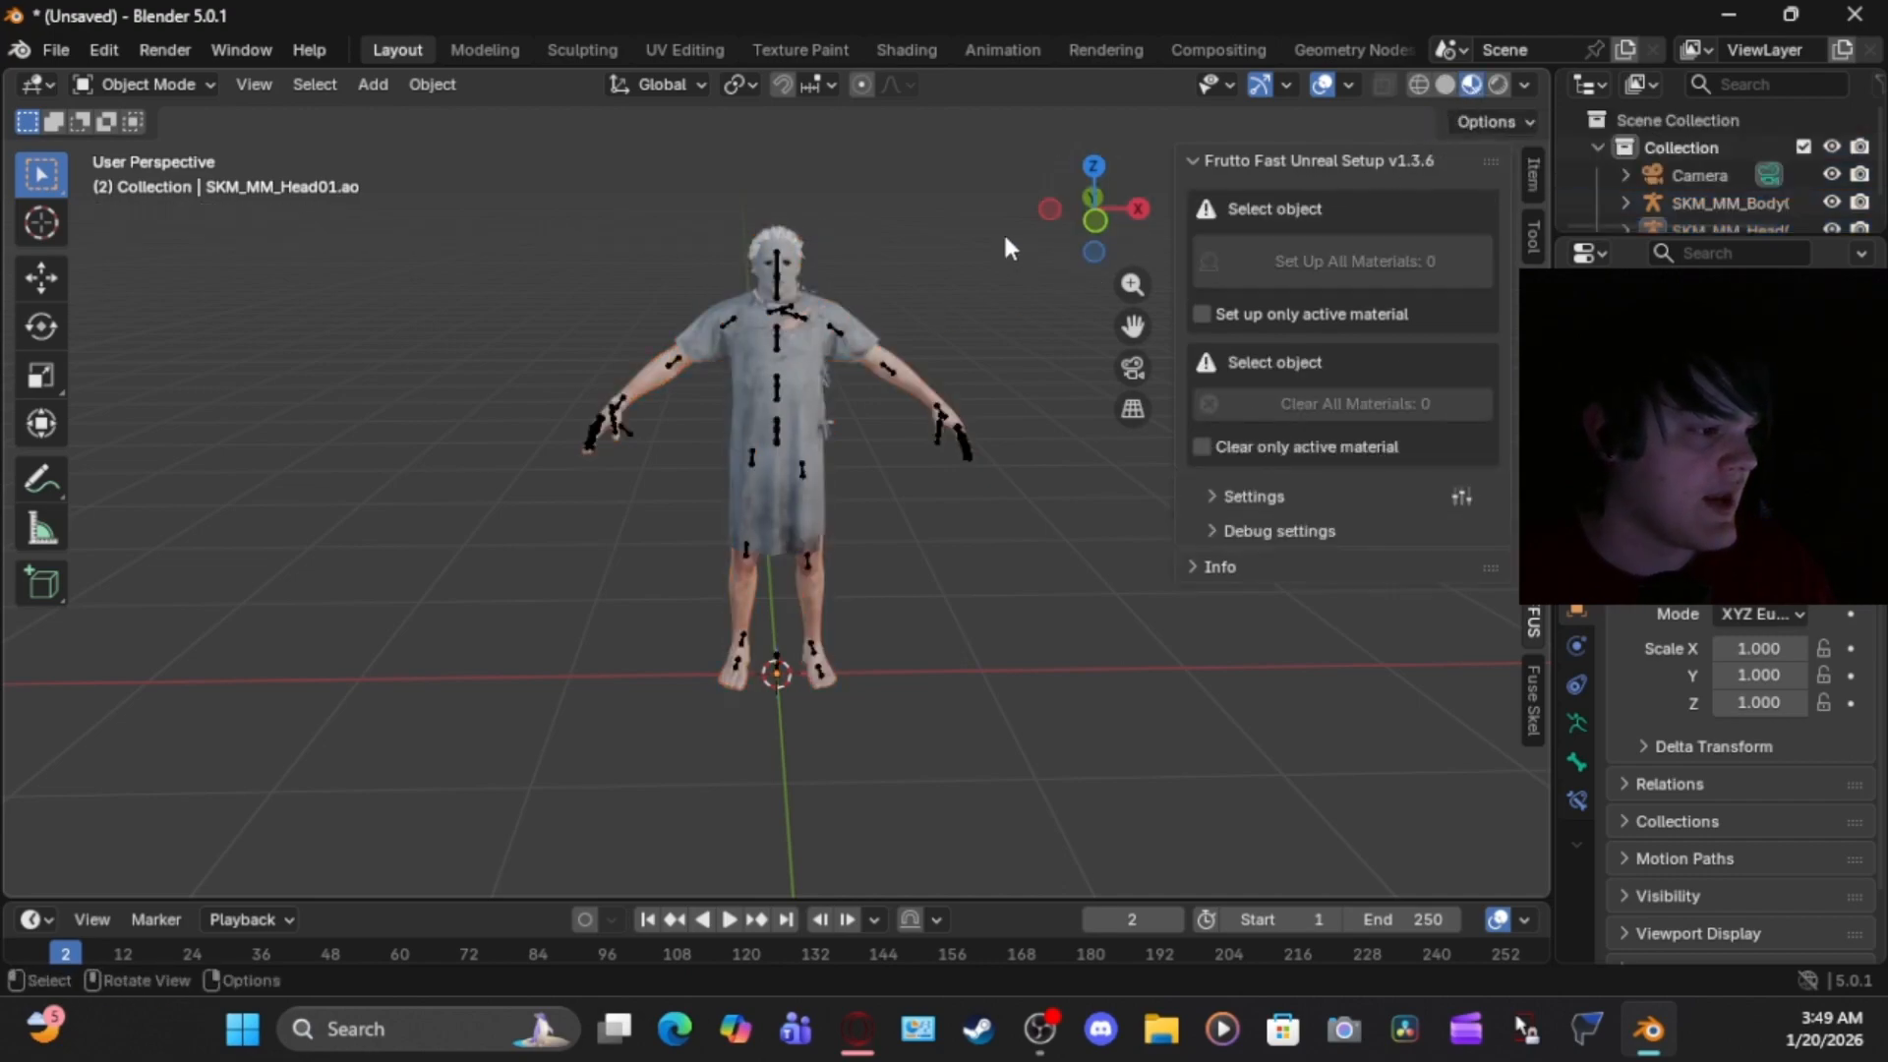
Select the head mesh SKM_MM_Head01.mo and show its material properties
scroll(989, 228, up, 3)
shift+middle_drag(994, 222, 973, 472)
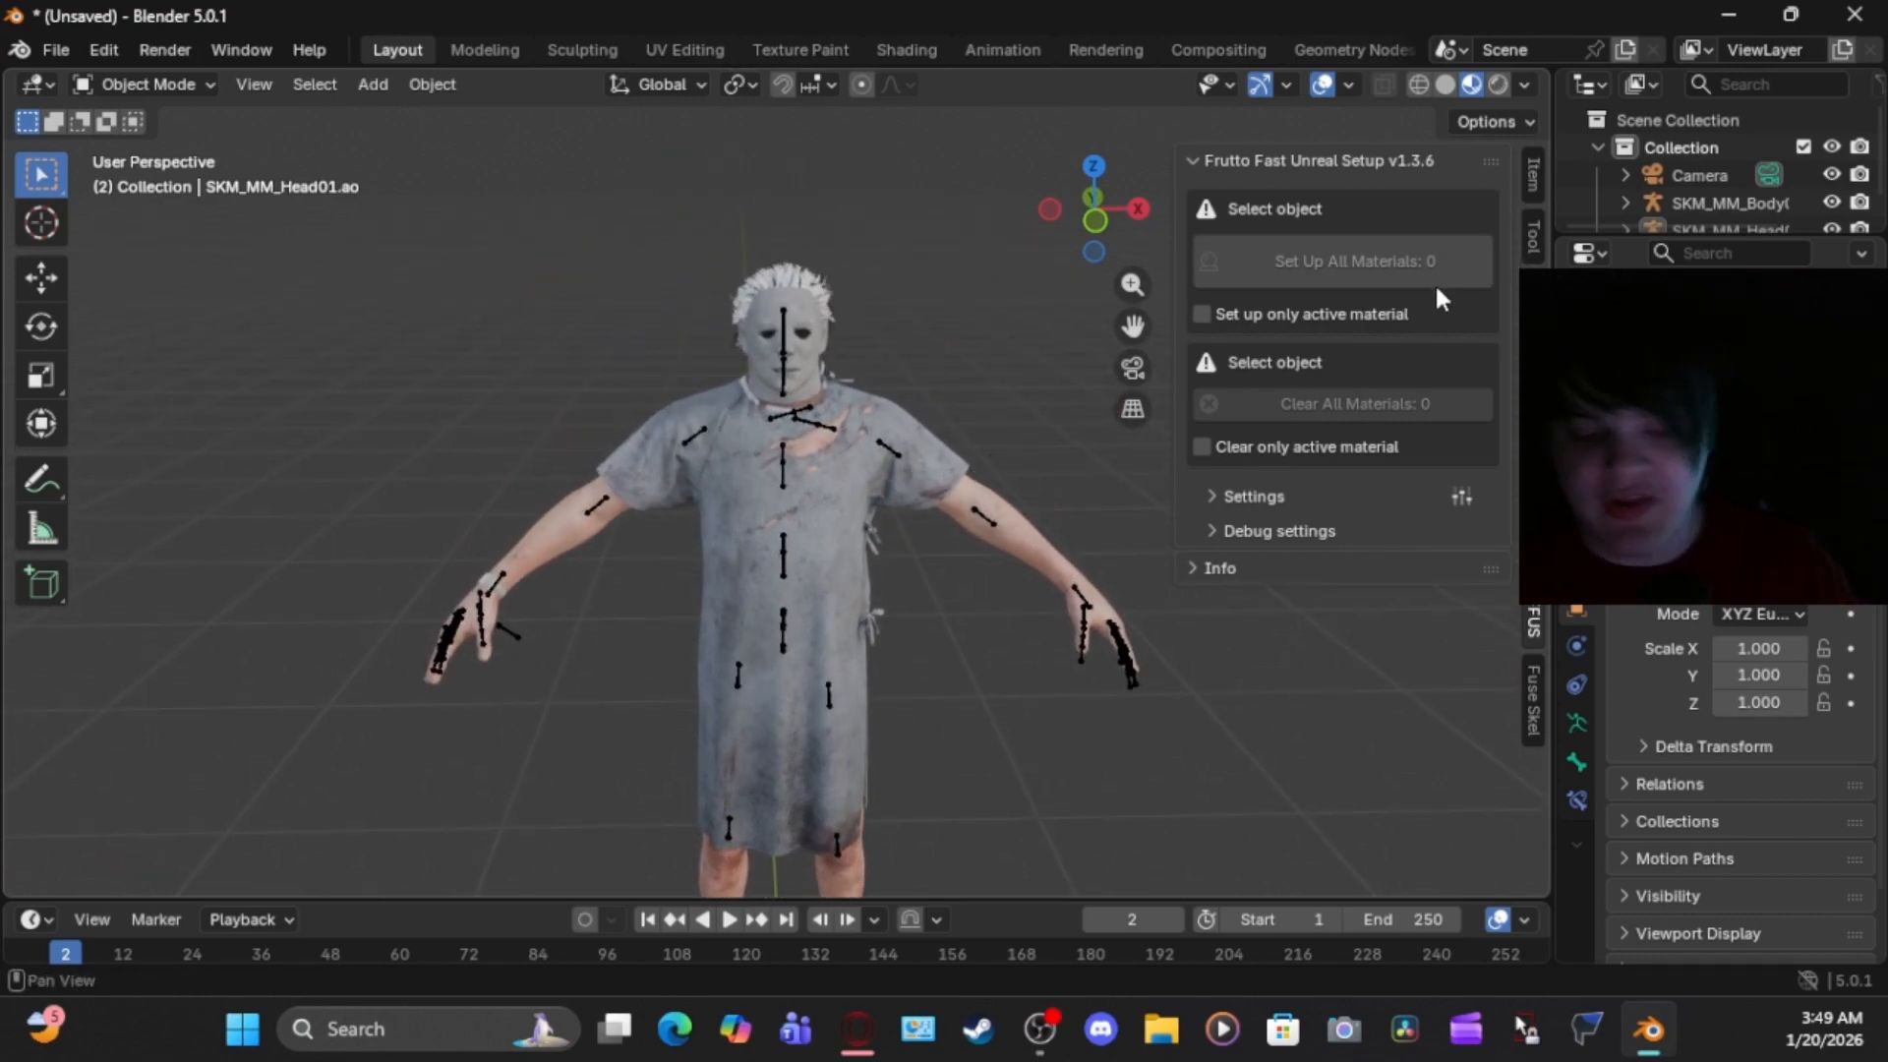
key(n)
click(812, 282)
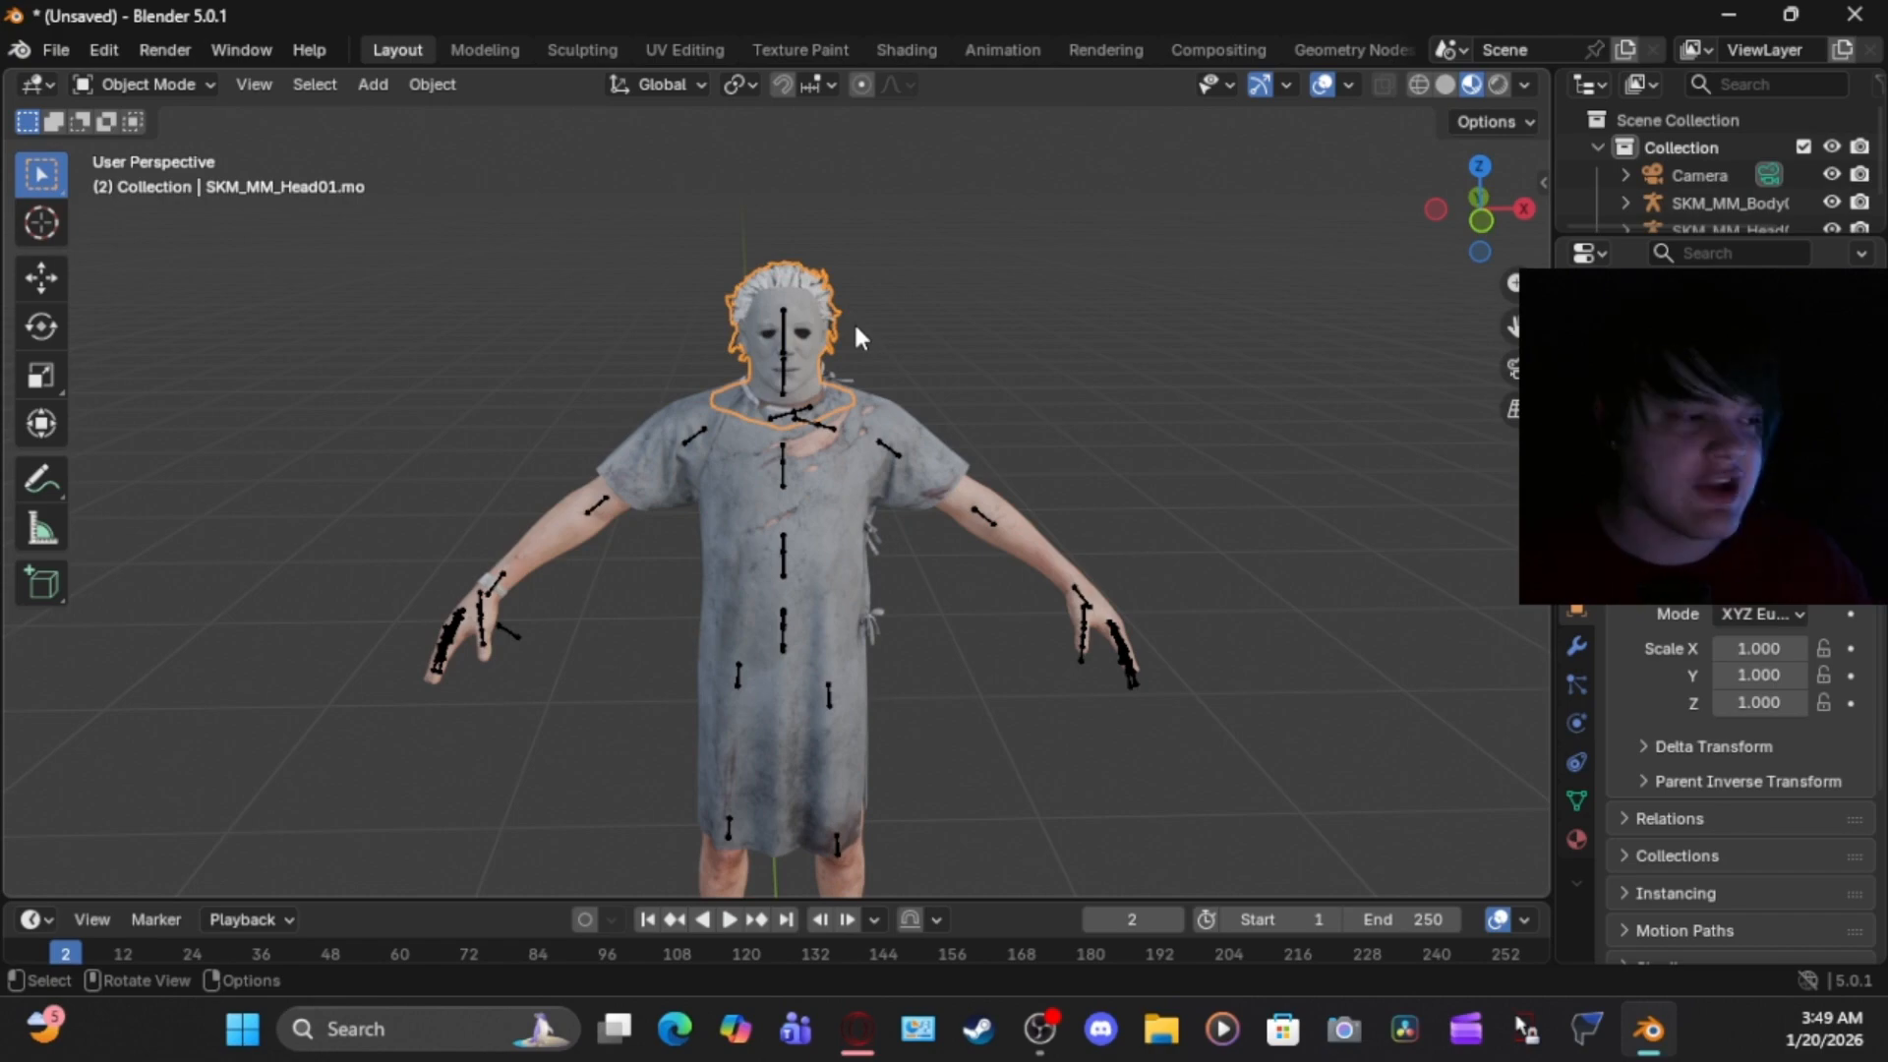
scroll(855, 329, up, 2)
shift+middle_drag(882, 315, 878, 381)
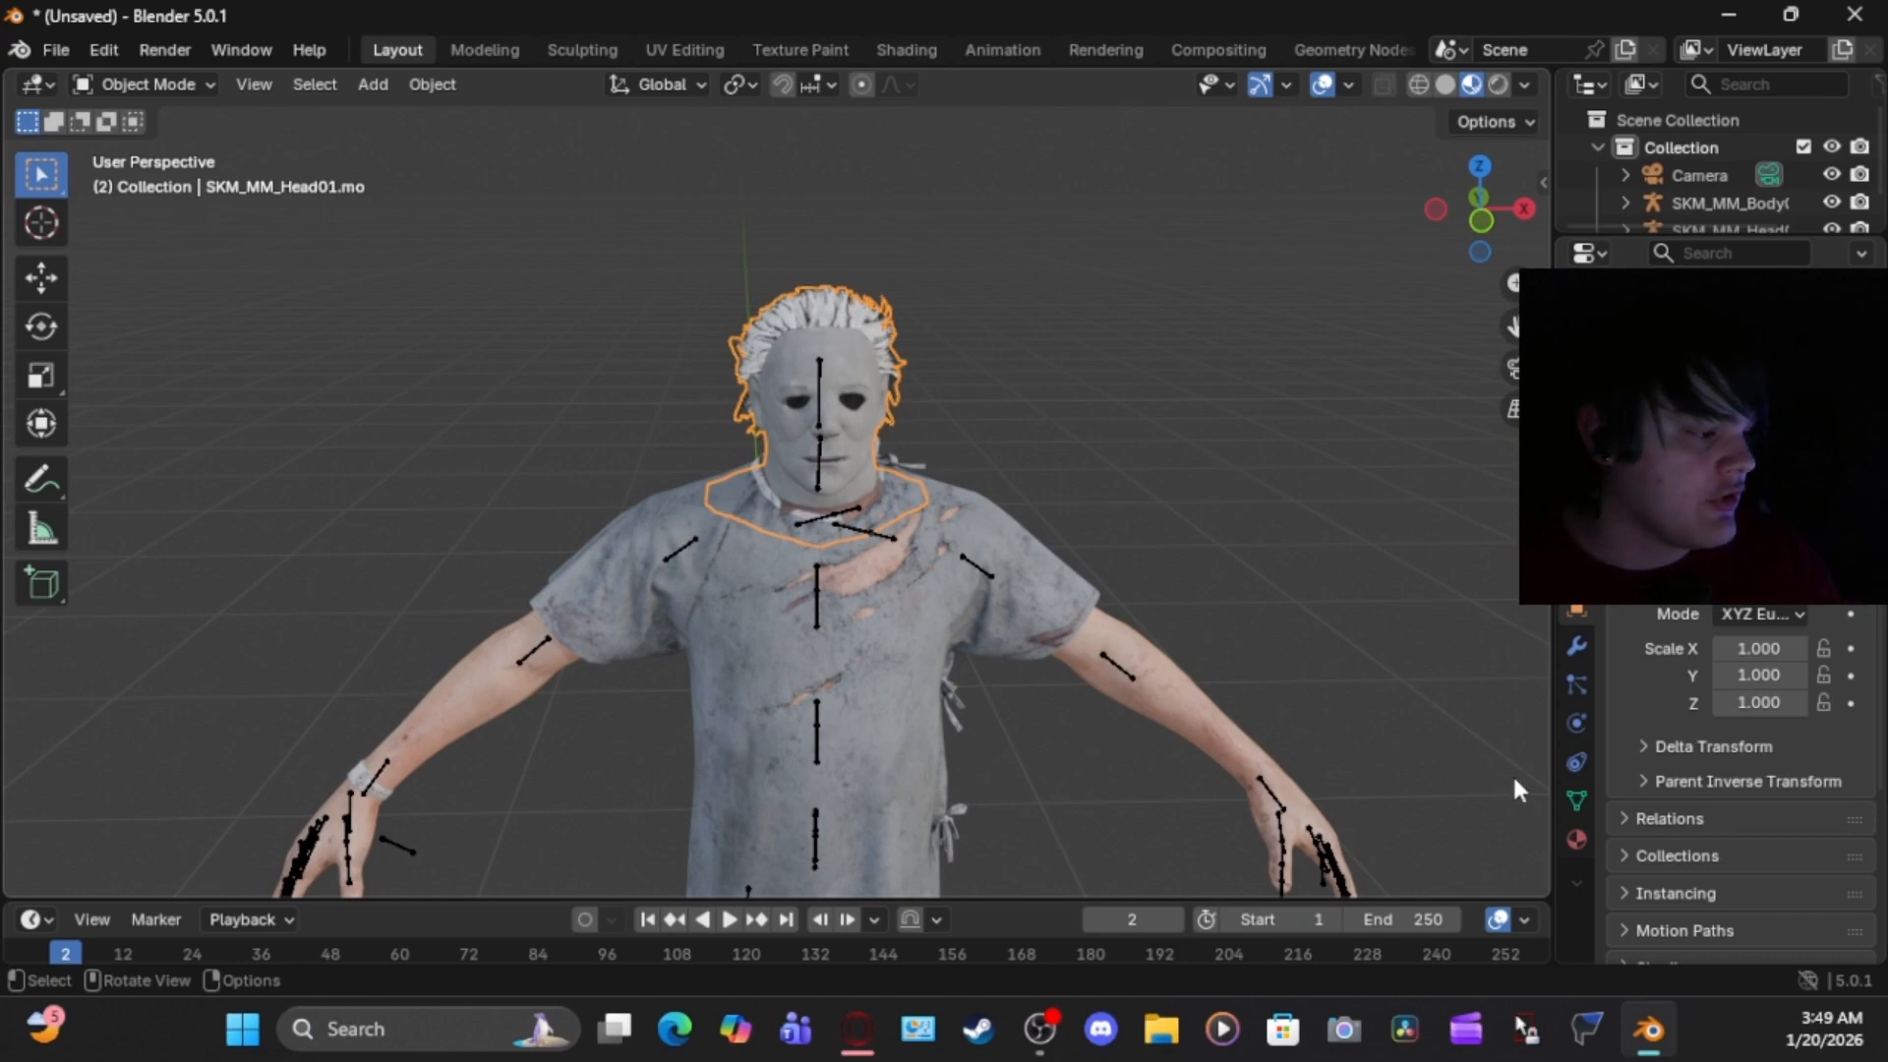
click(1573, 838)
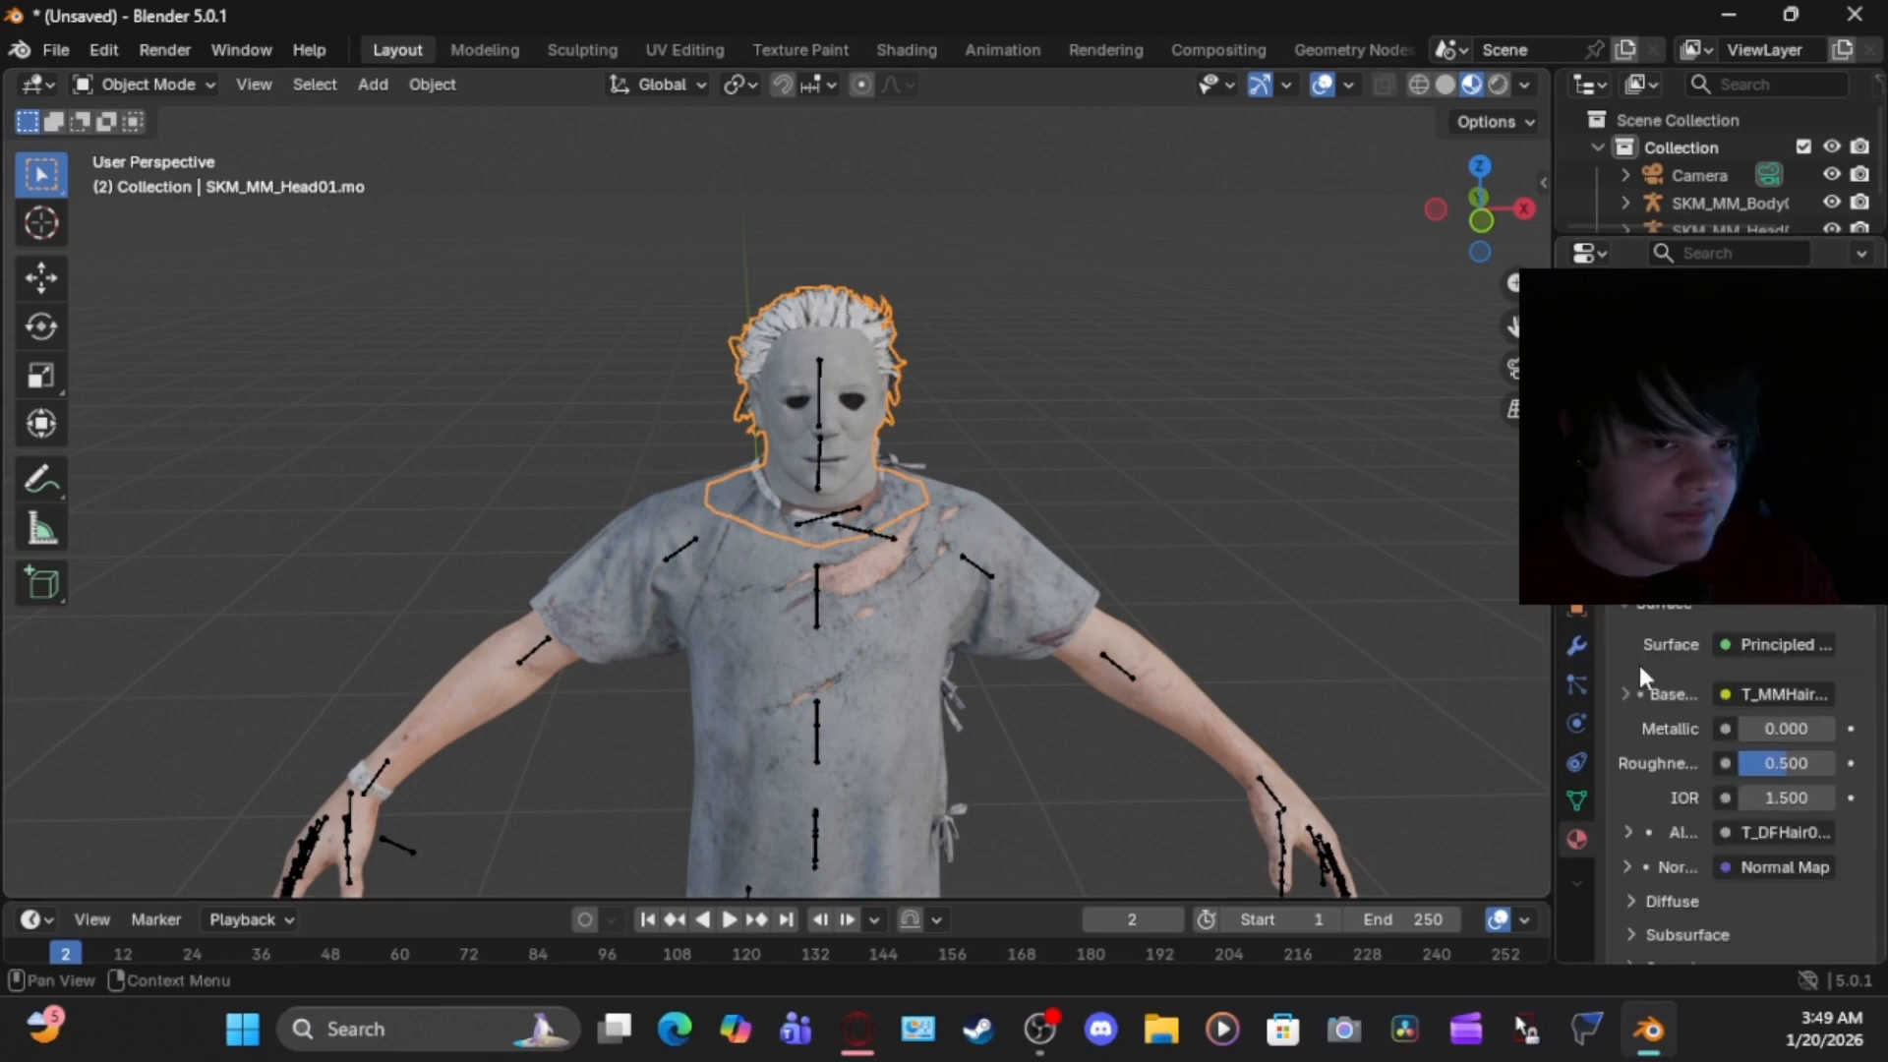
Replace the hair texture on the material's Base Color with a Color node and set it to a darkened green
click(1786, 689)
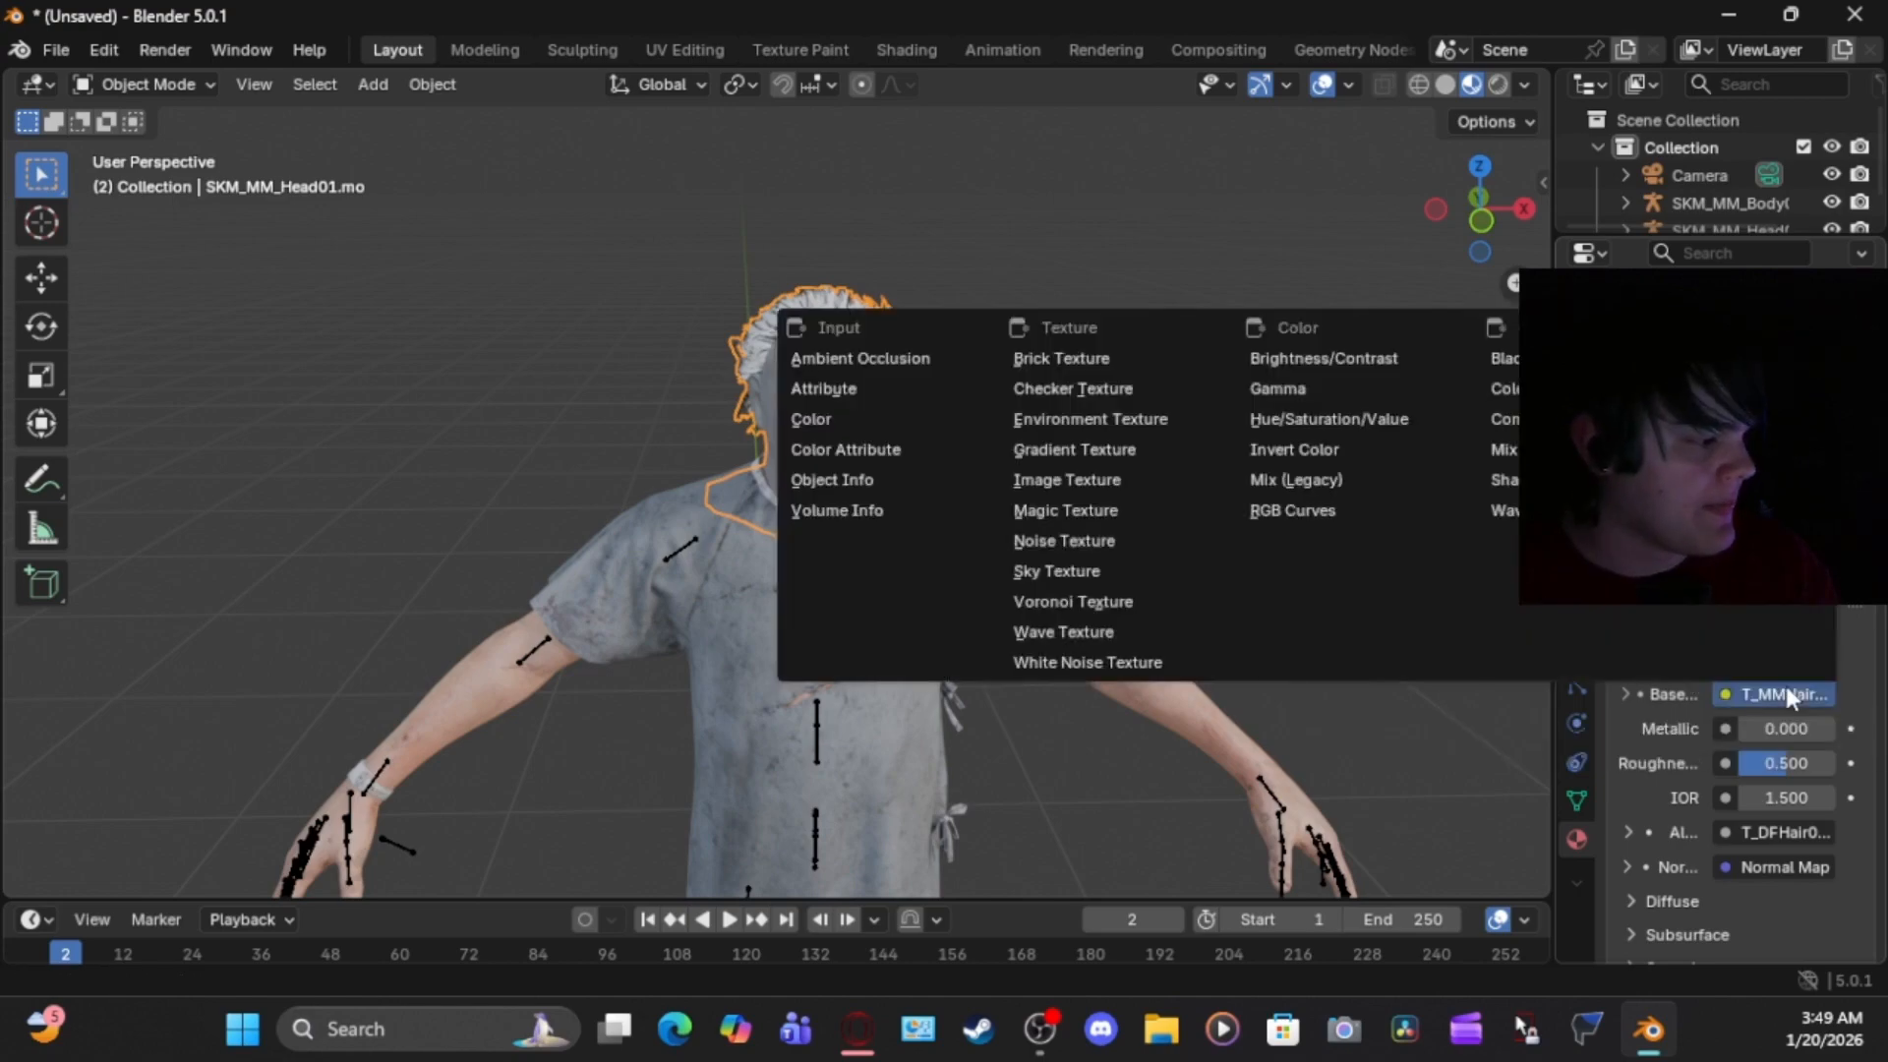
click(873, 419)
mouse_move(1678, 759)
mouse_down()
mouse_move(1683, 729)
mouse_move(1762, 725)
mouse_move(1791, 763)
mouse_move(1672, 740)
mouse_move(1776, 748)
mouse_move(1684, 786)
mouse_move(1670, 744)
mouse_up()
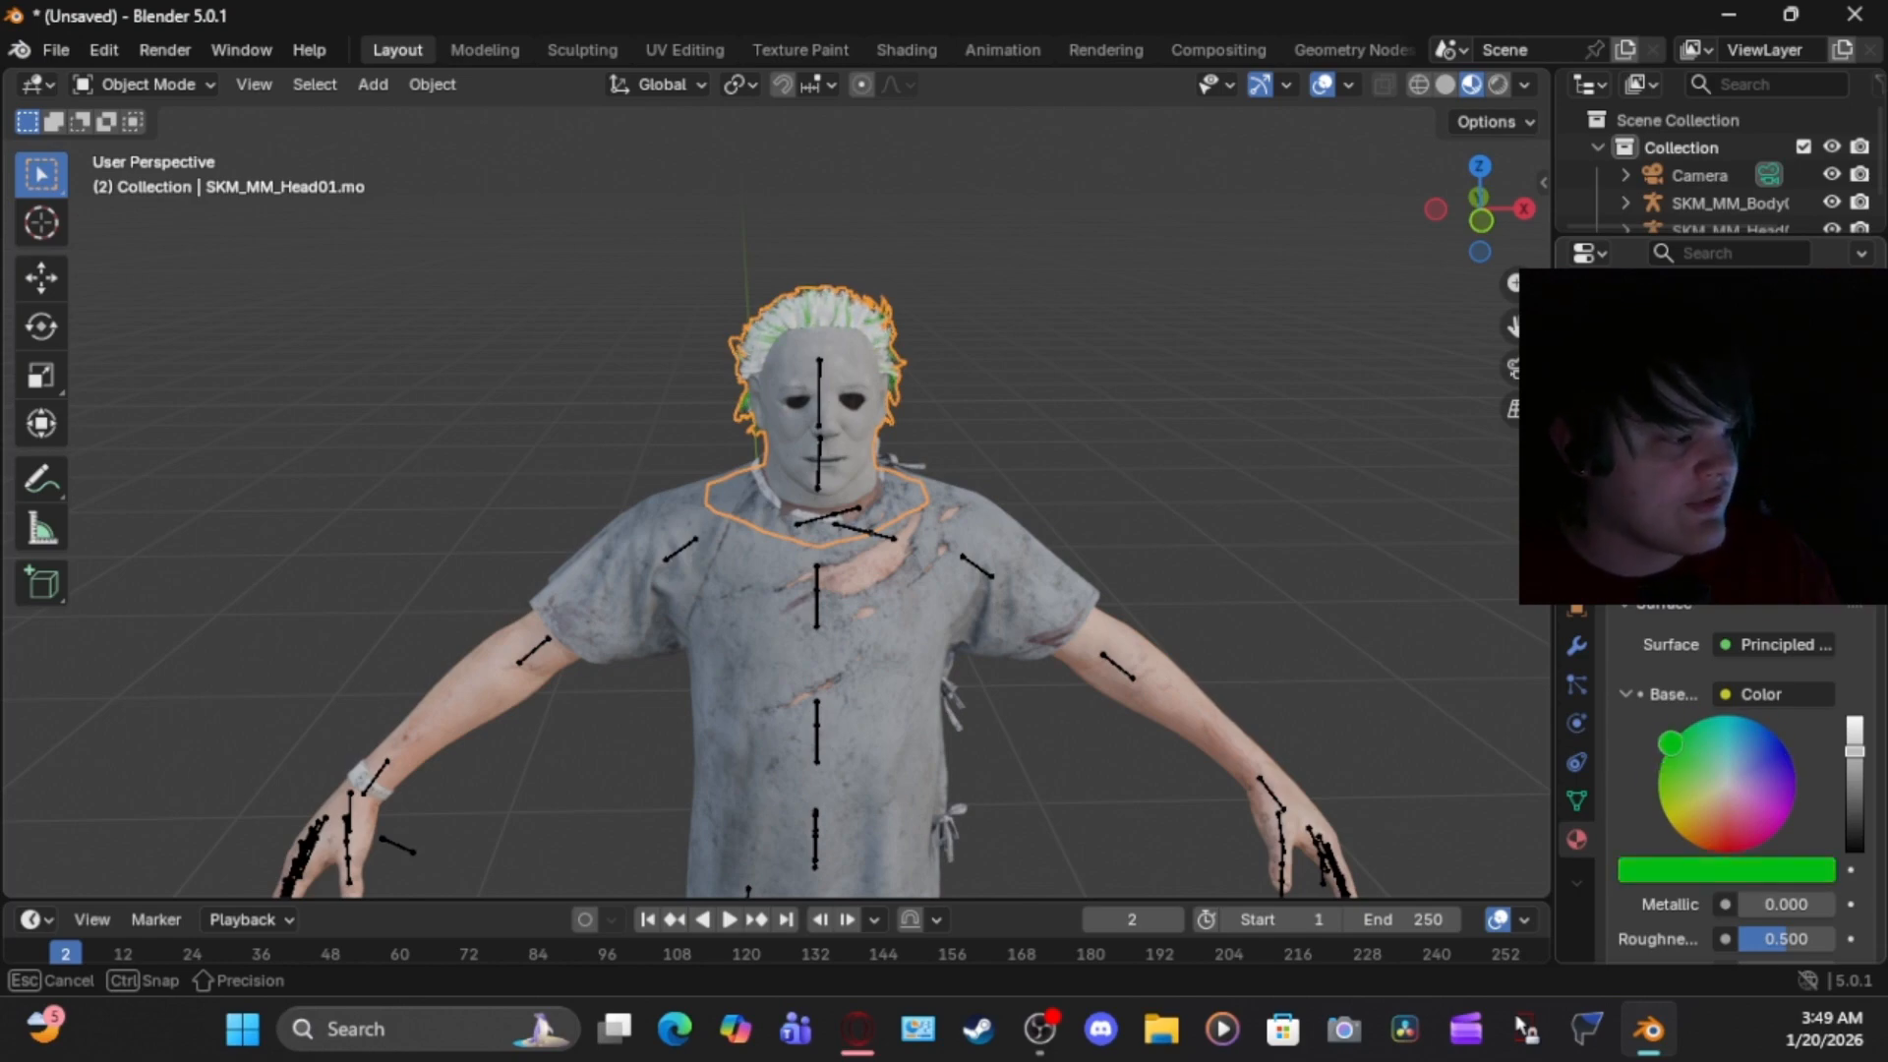
drag(1854, 754, 1855, 787)
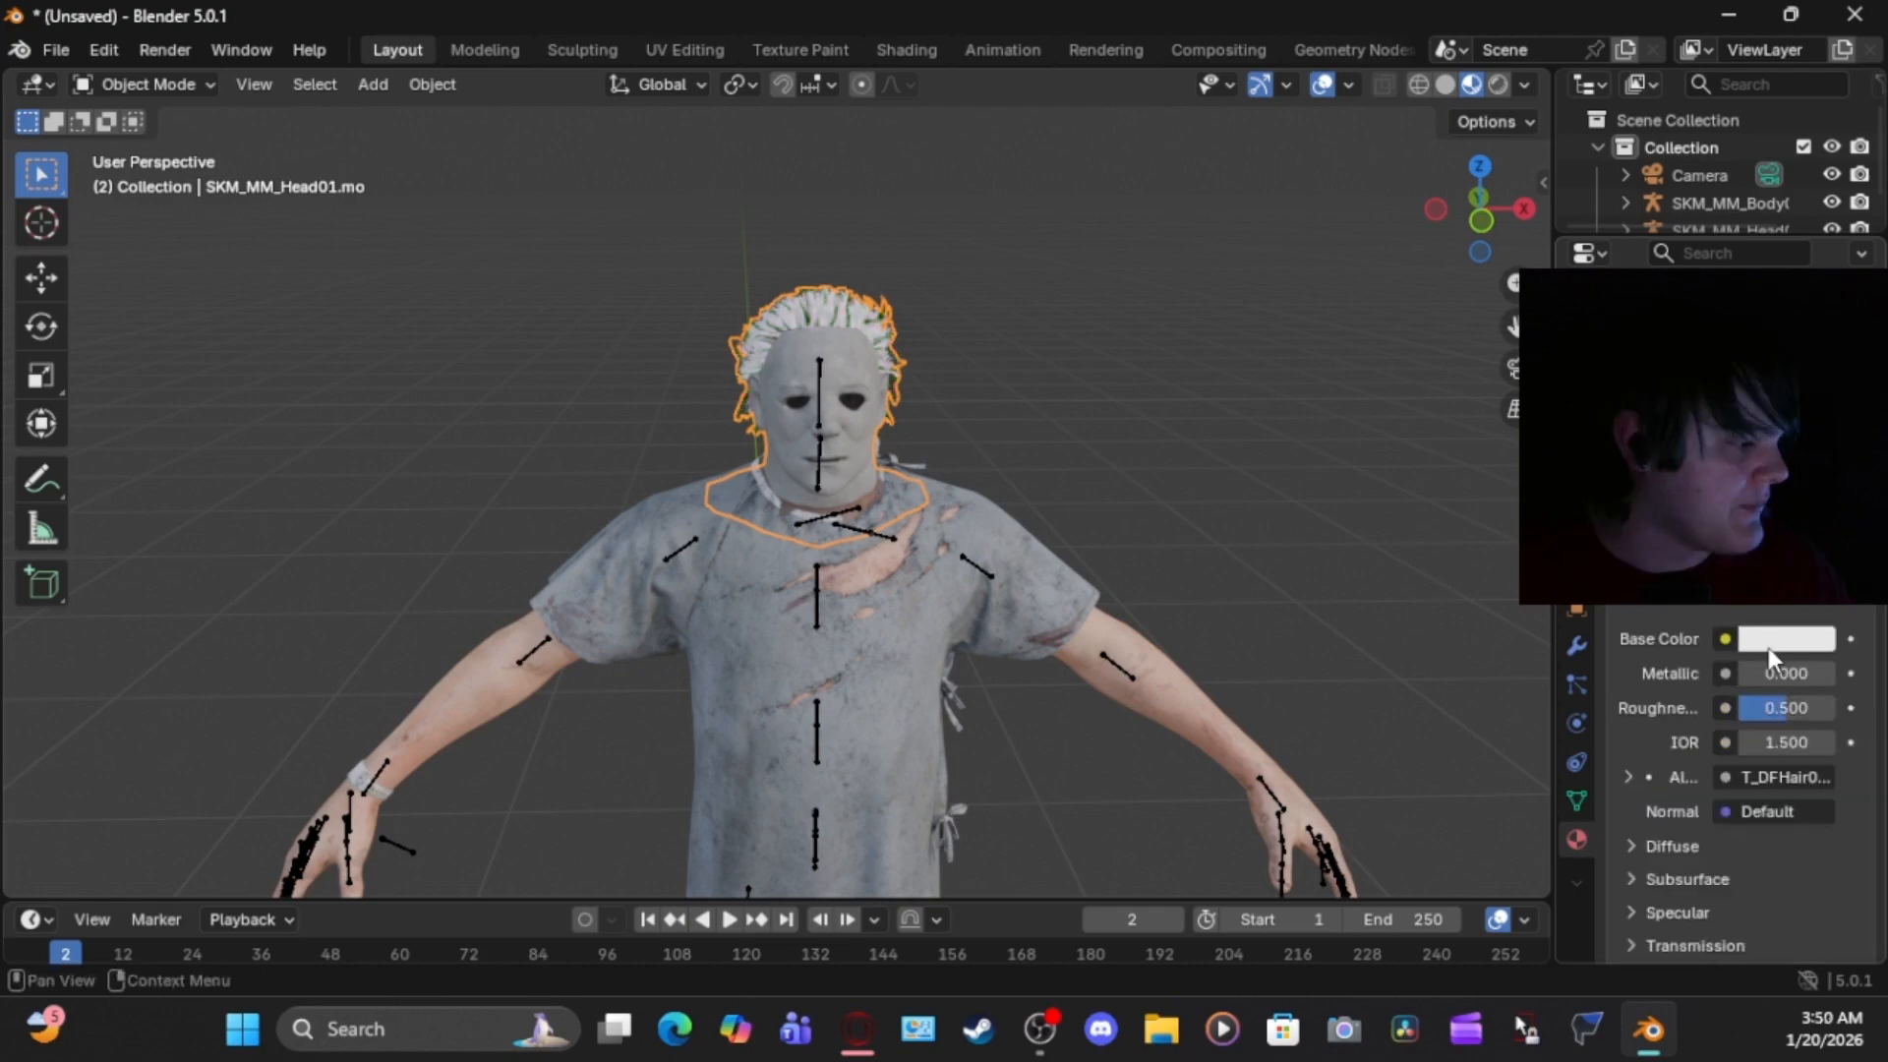
Set the Base Color of the head's other hair material to dark brown
click(1771, 641)
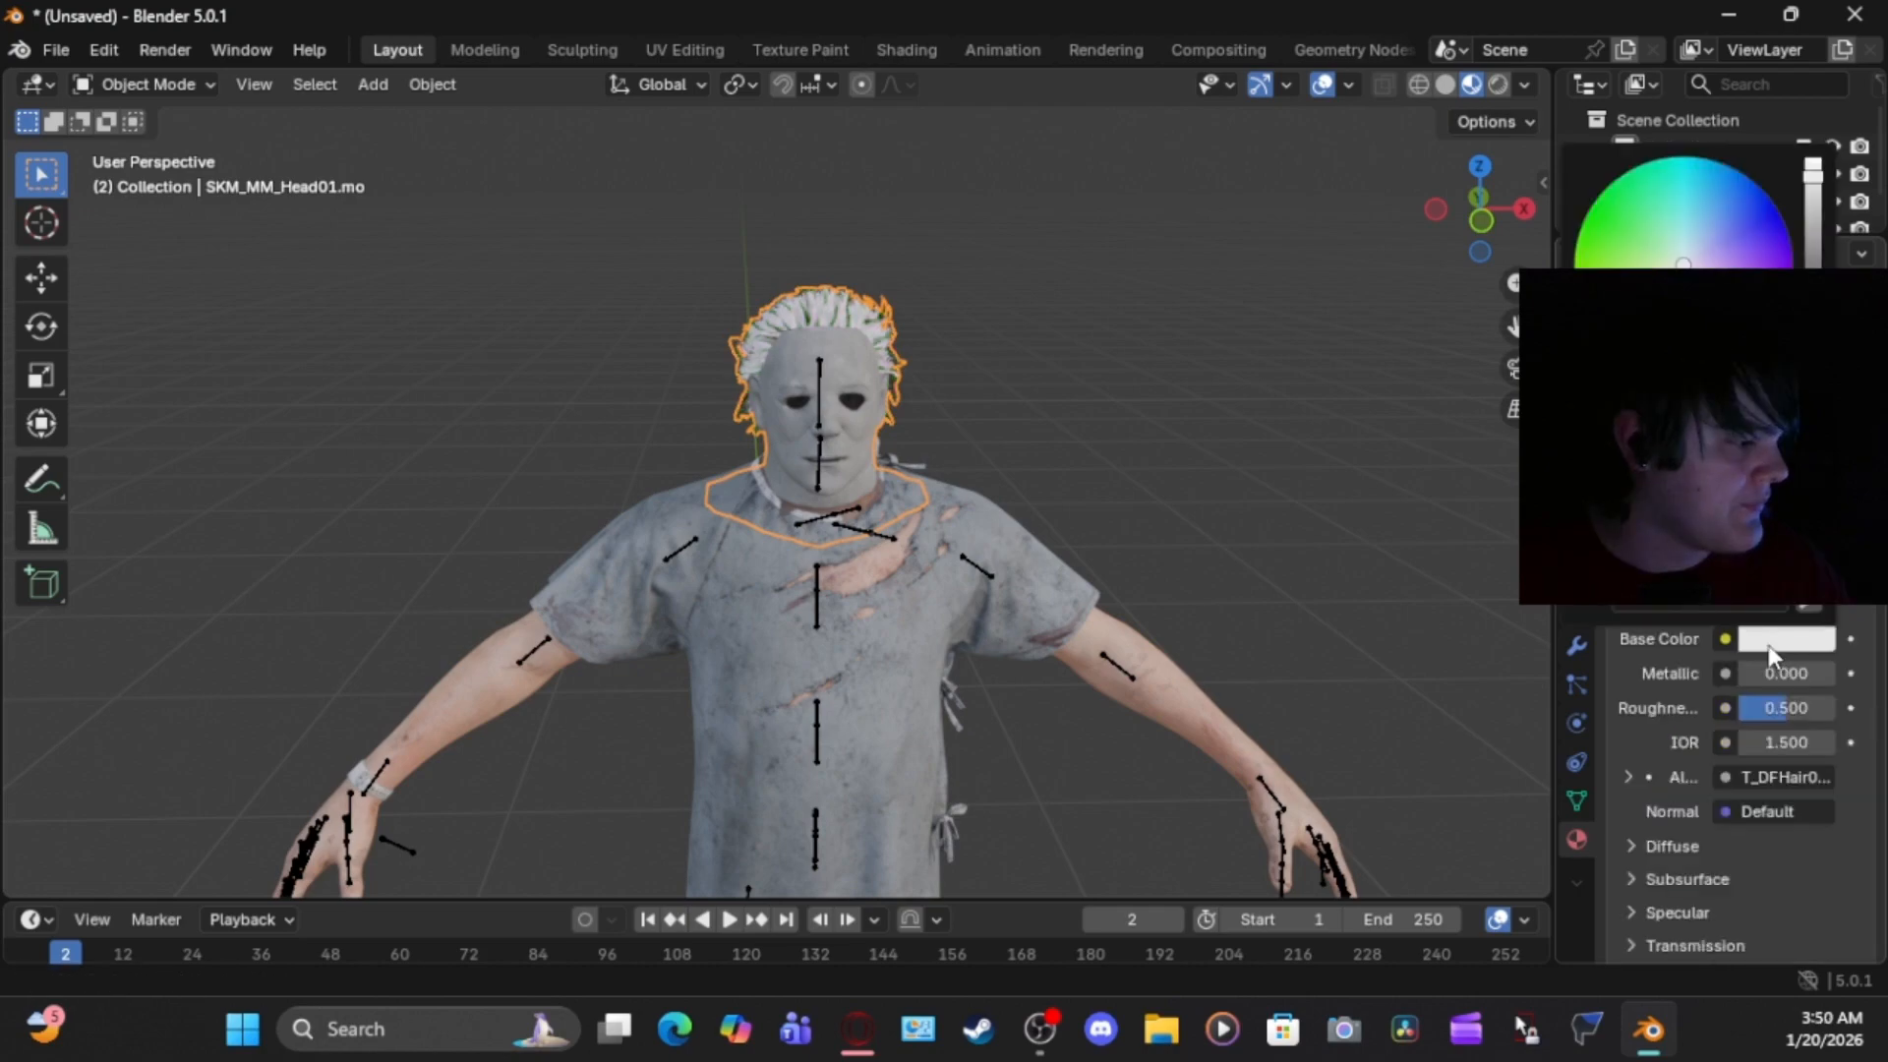
drag(1684, 323, 1676, 316)
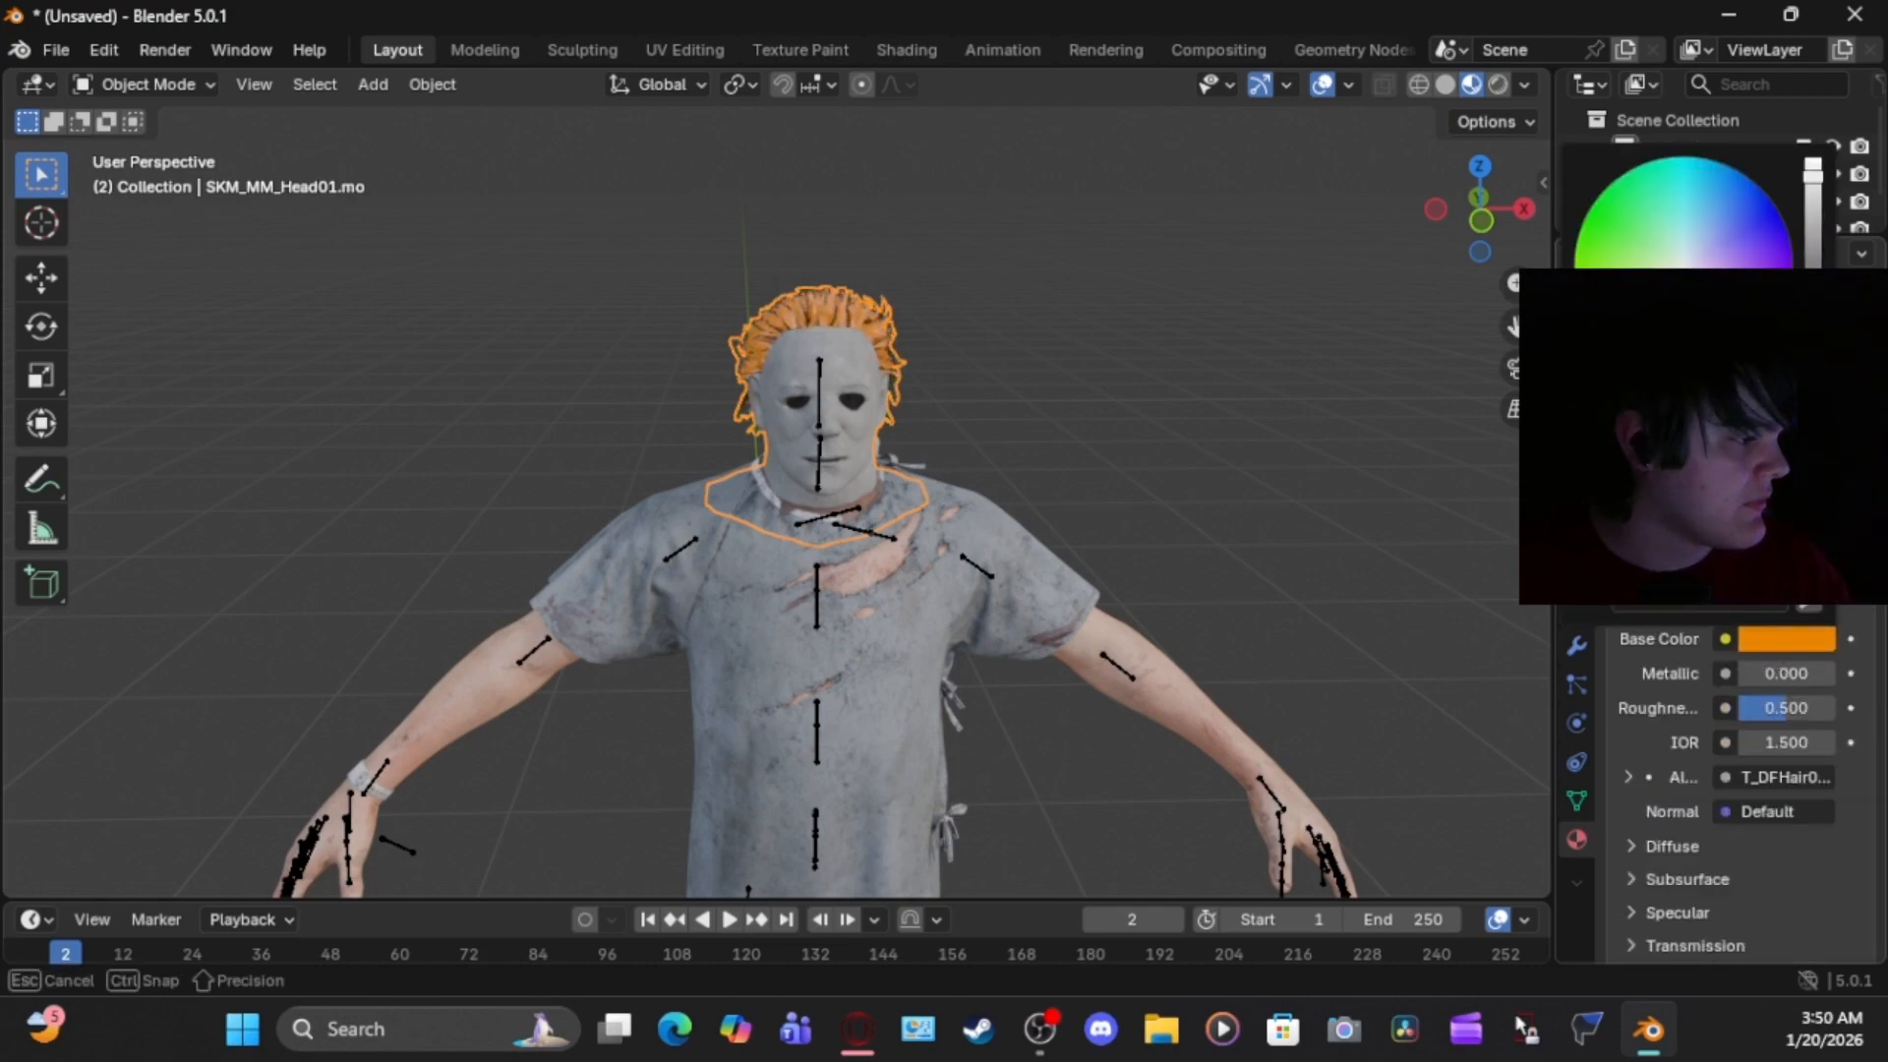
drag(1812, 175, 1813, 303)
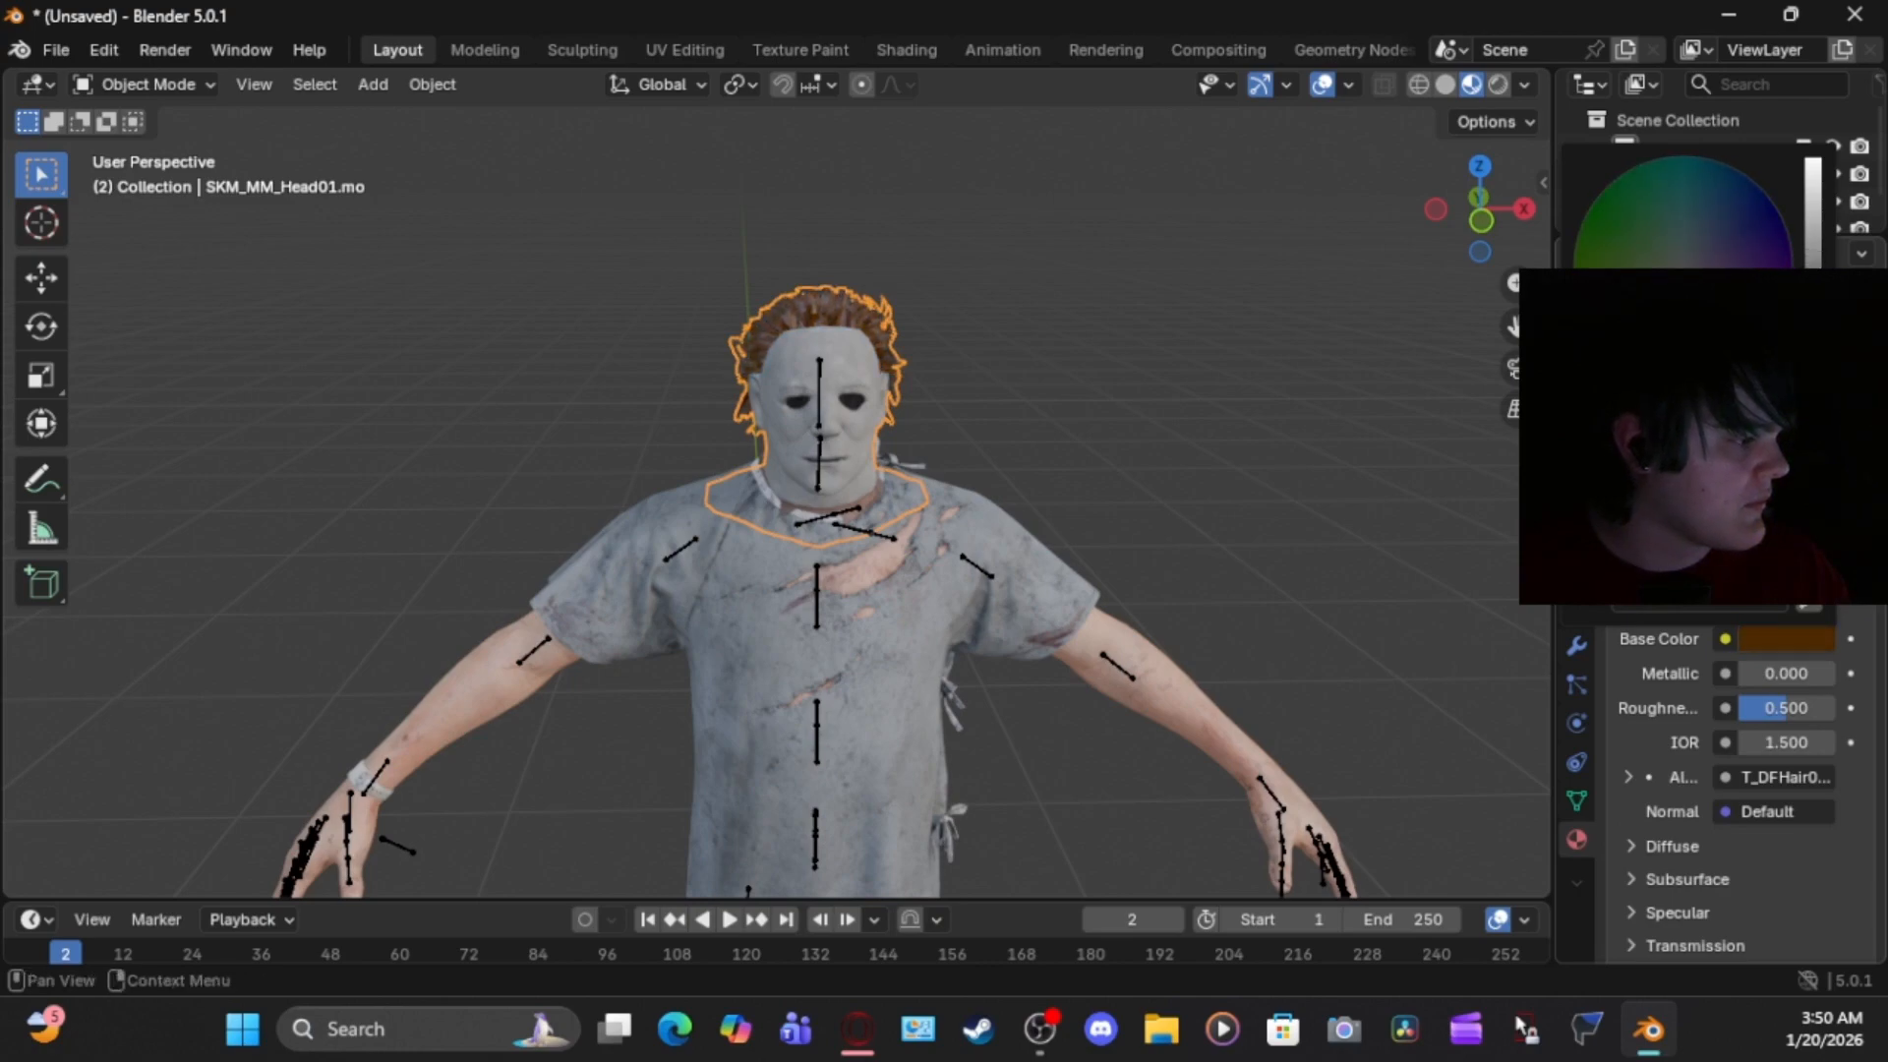
right_click(1070, 523)
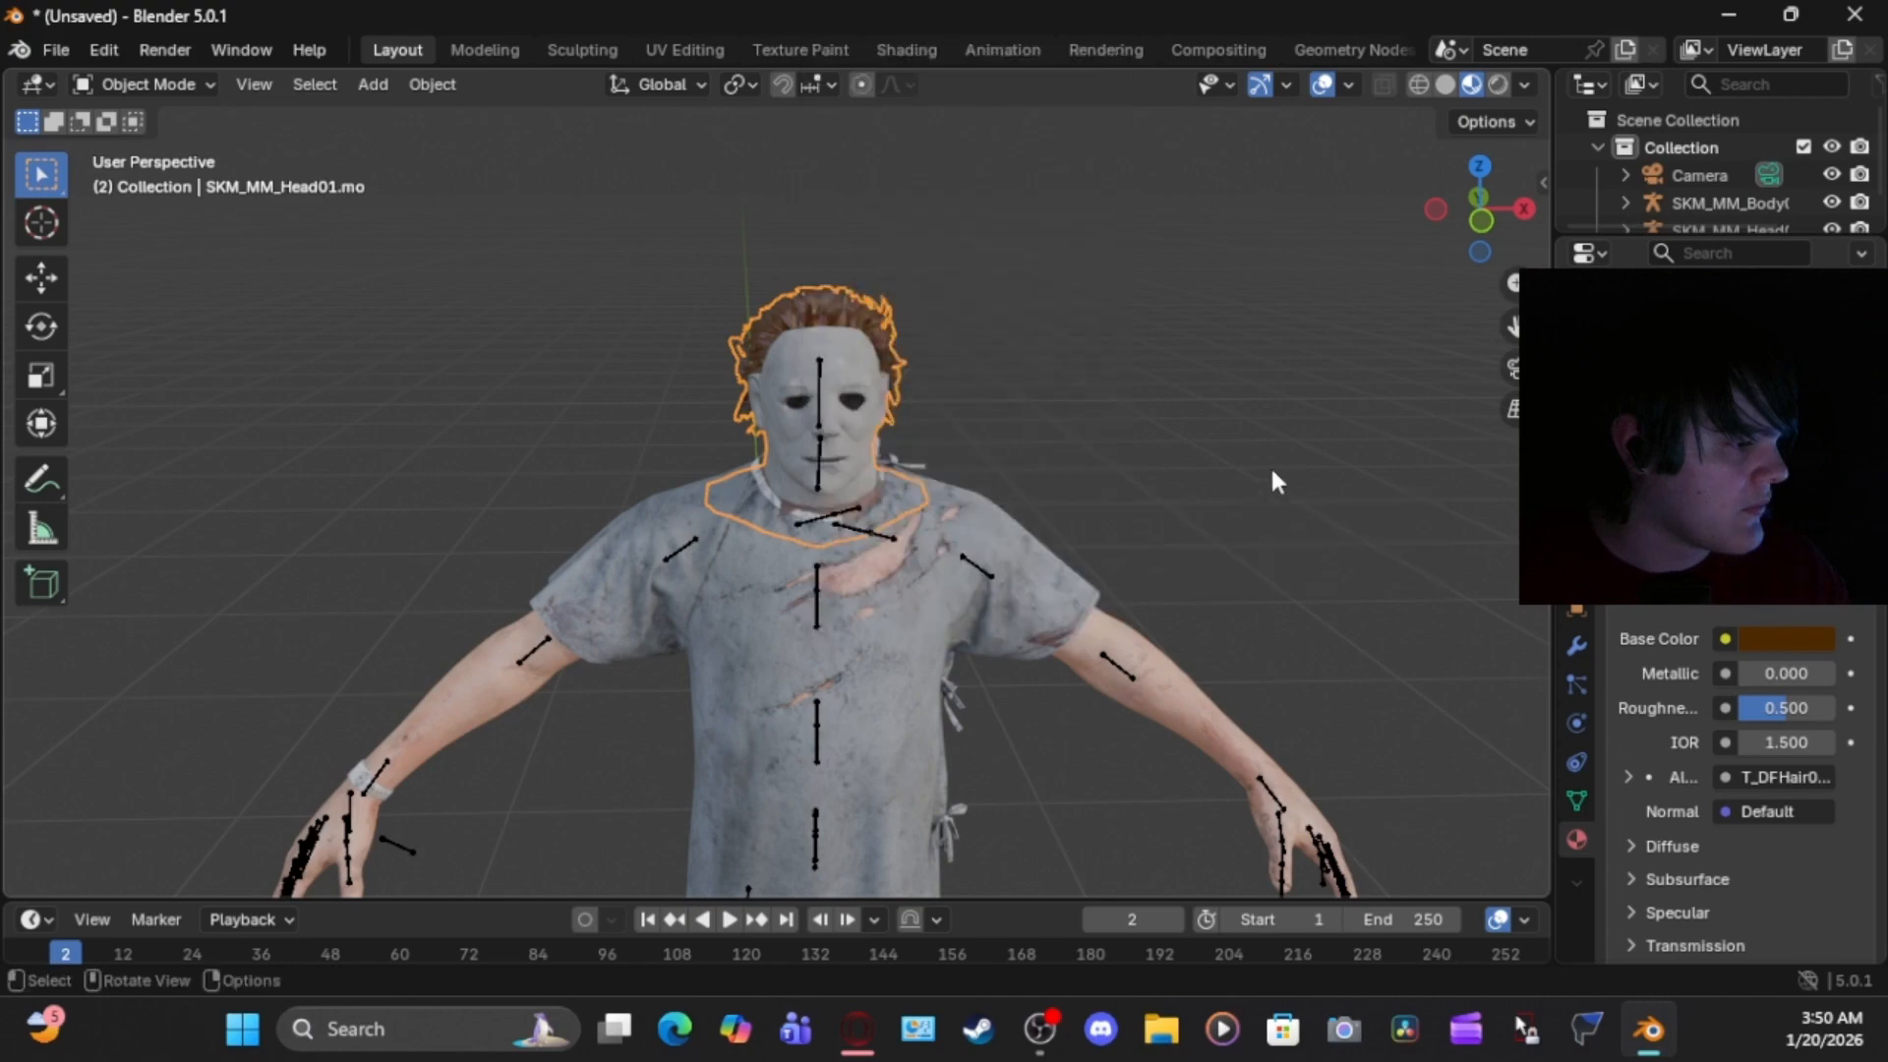
mouse_move(1273, 472)
middle_down()
mouse_move(1438, 485)
mouse_move(668, 449)
mouse_move(1271, 454)
middle_up()
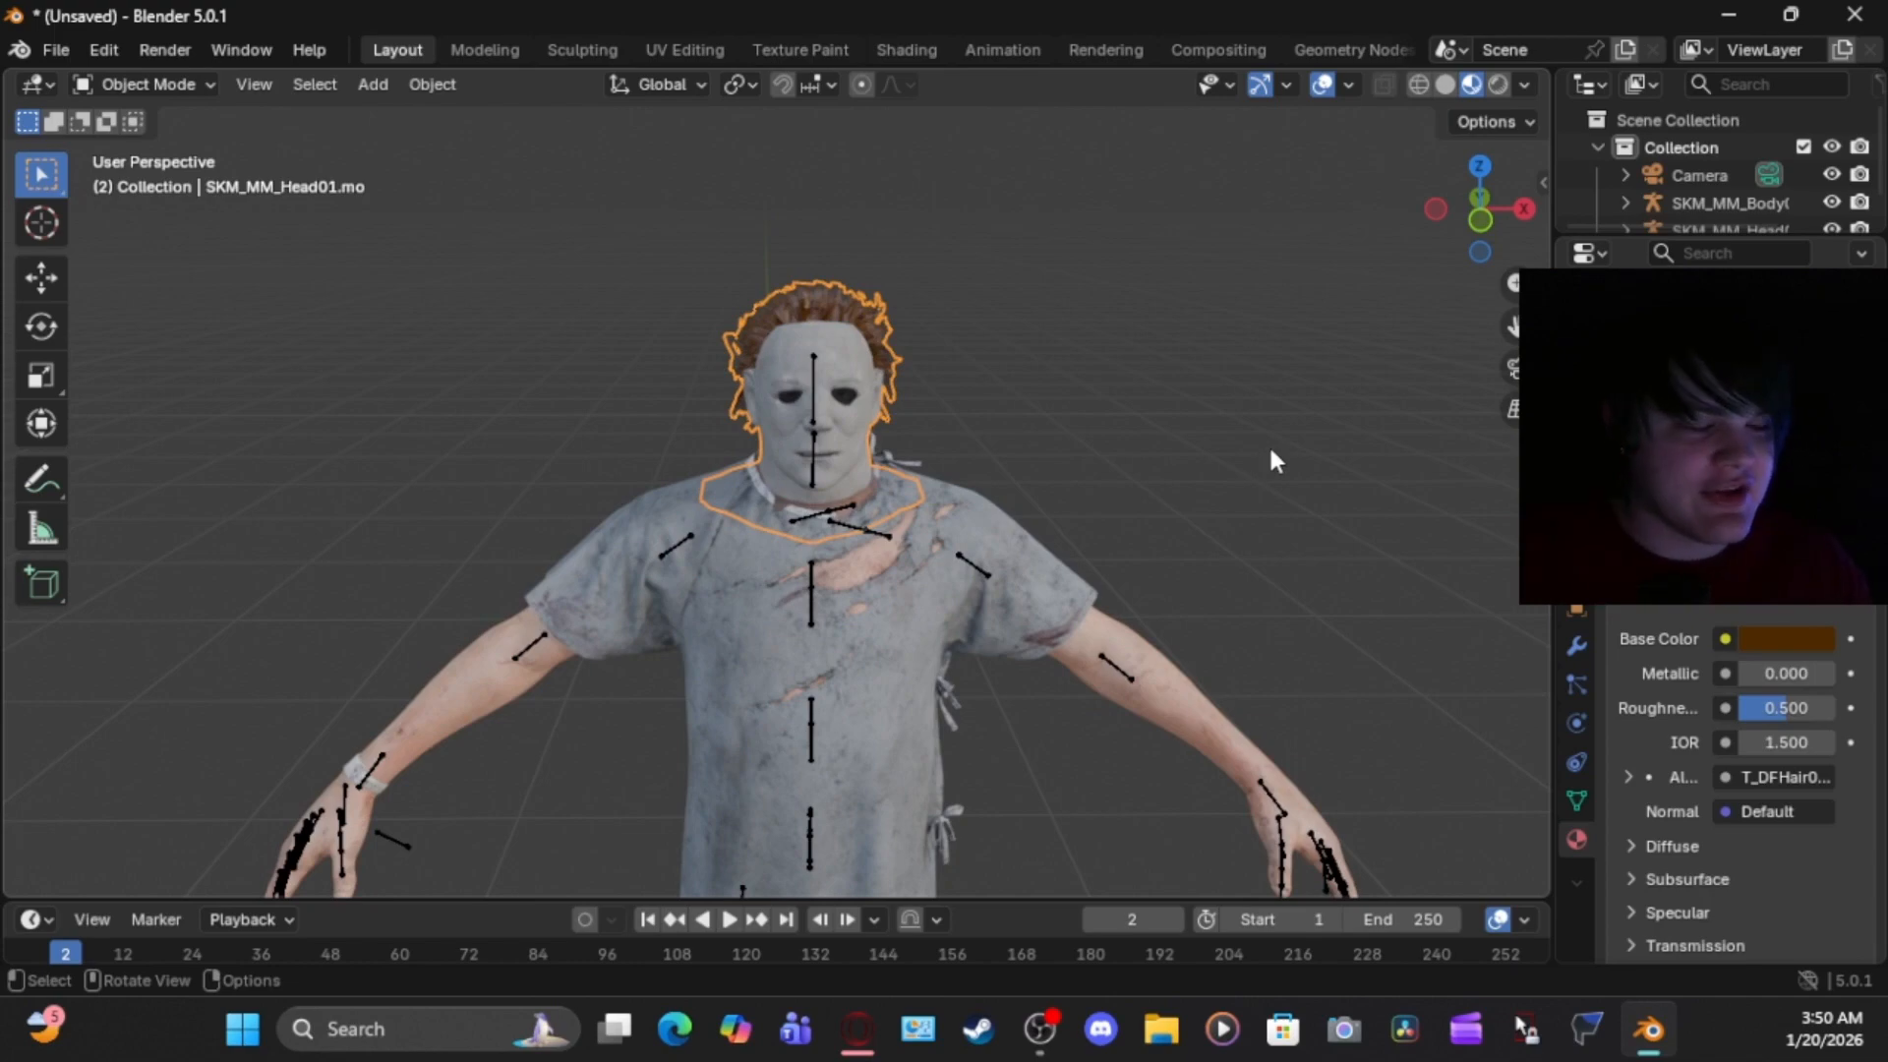
Set the Base Color of both hair materials on the head to black and deselect the head
click(1786, 639)
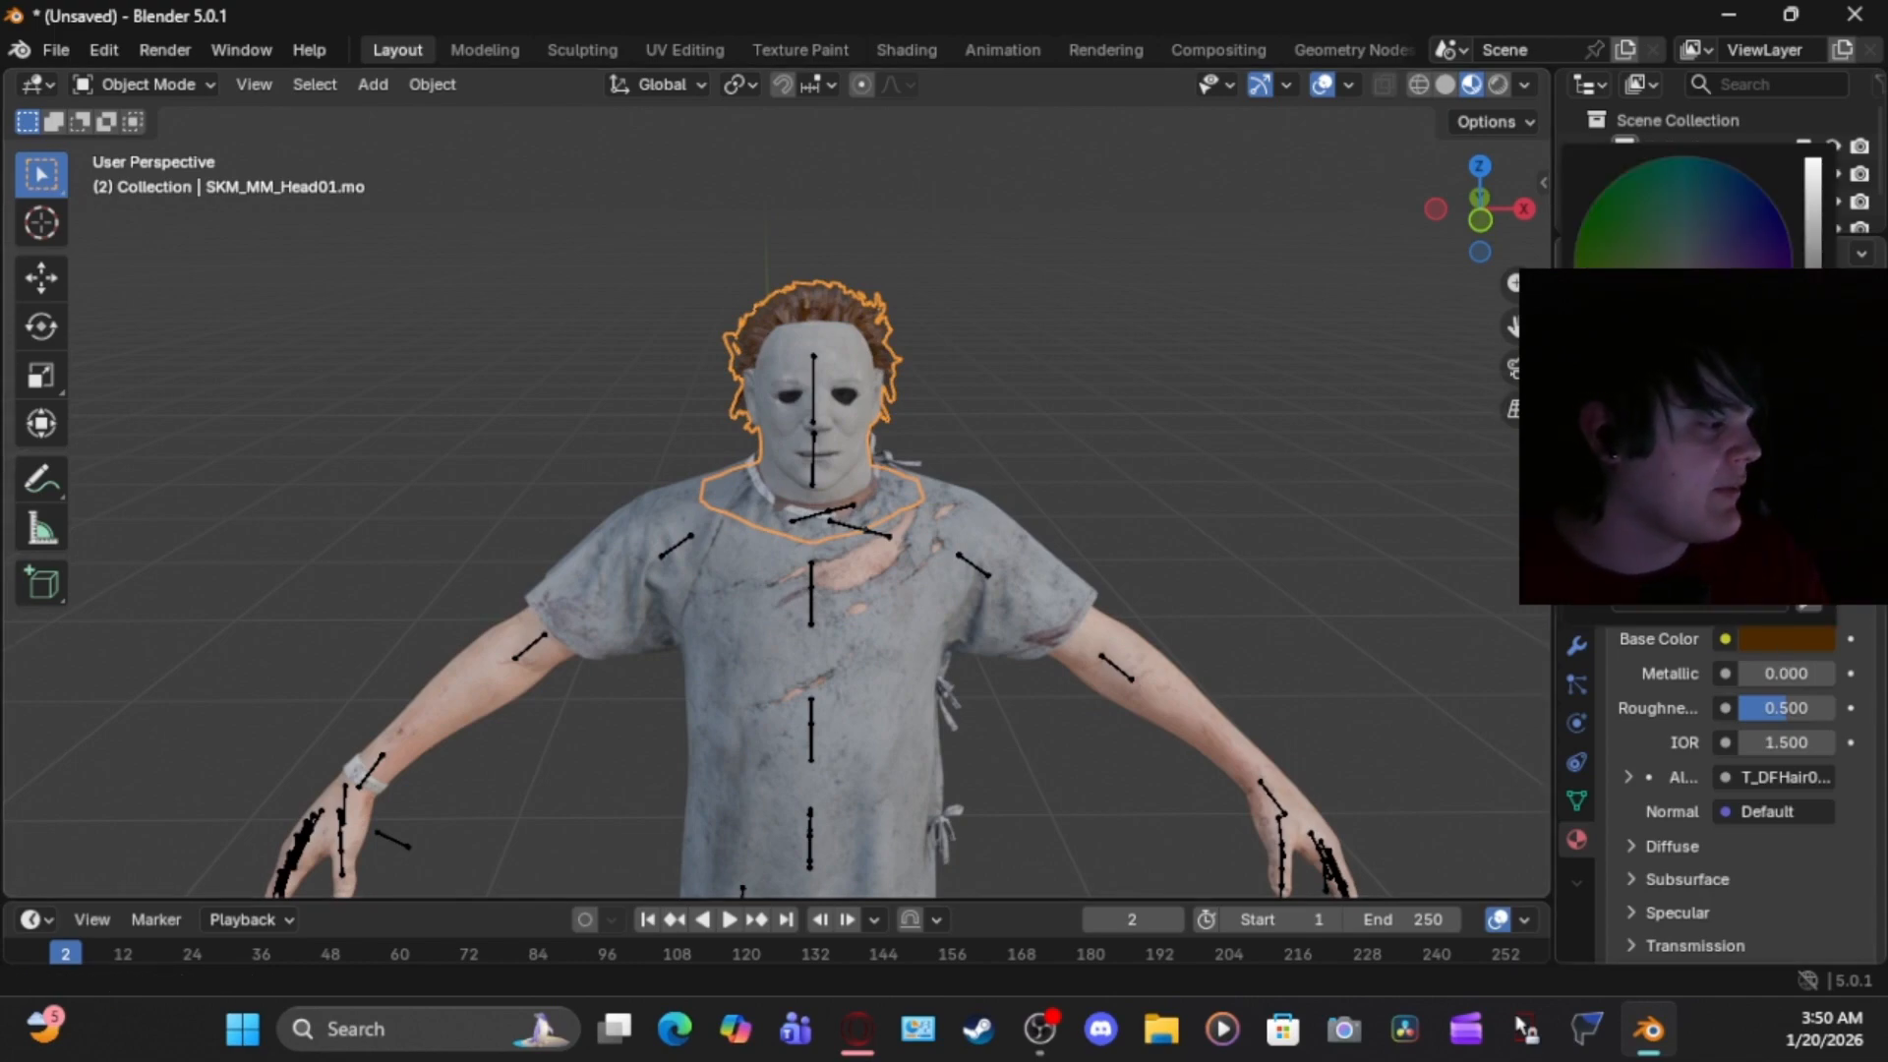
drag(1812, 313, 1812, 380)
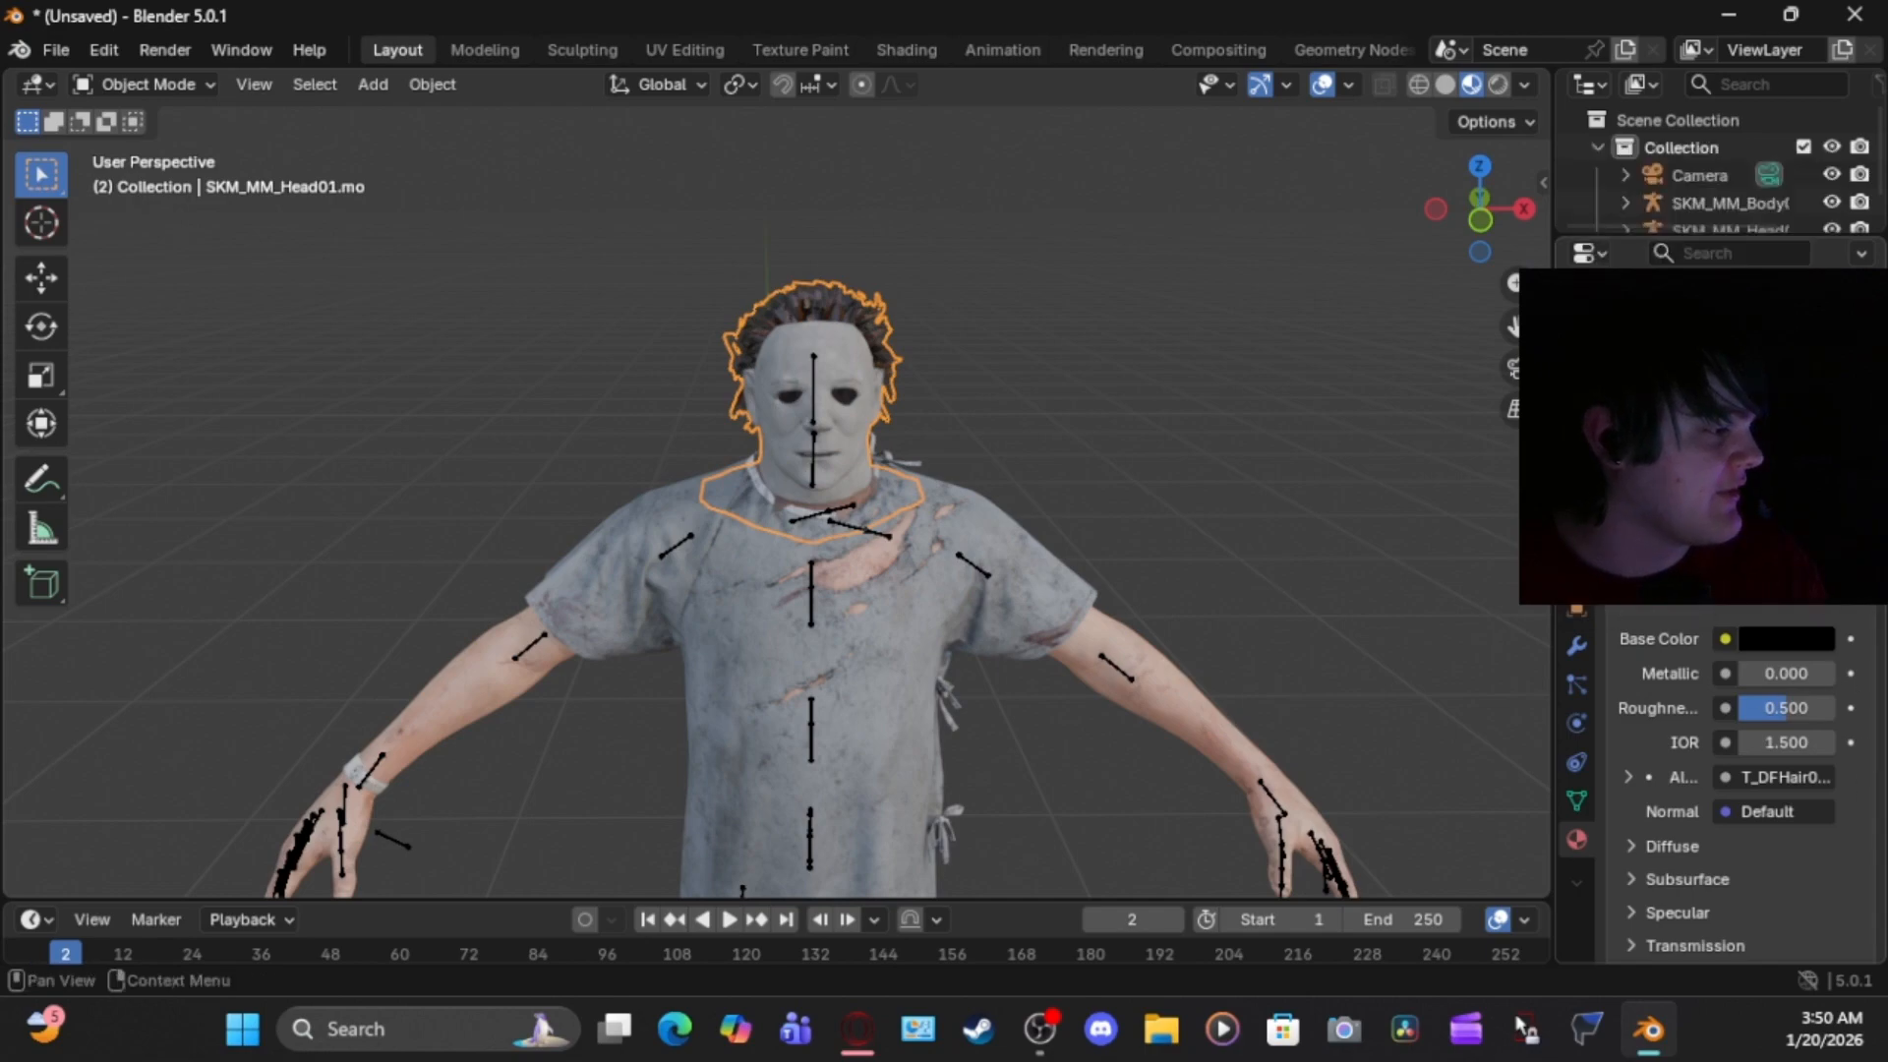
click(1712, 378)
drag(1838, 758, 1847, 802)
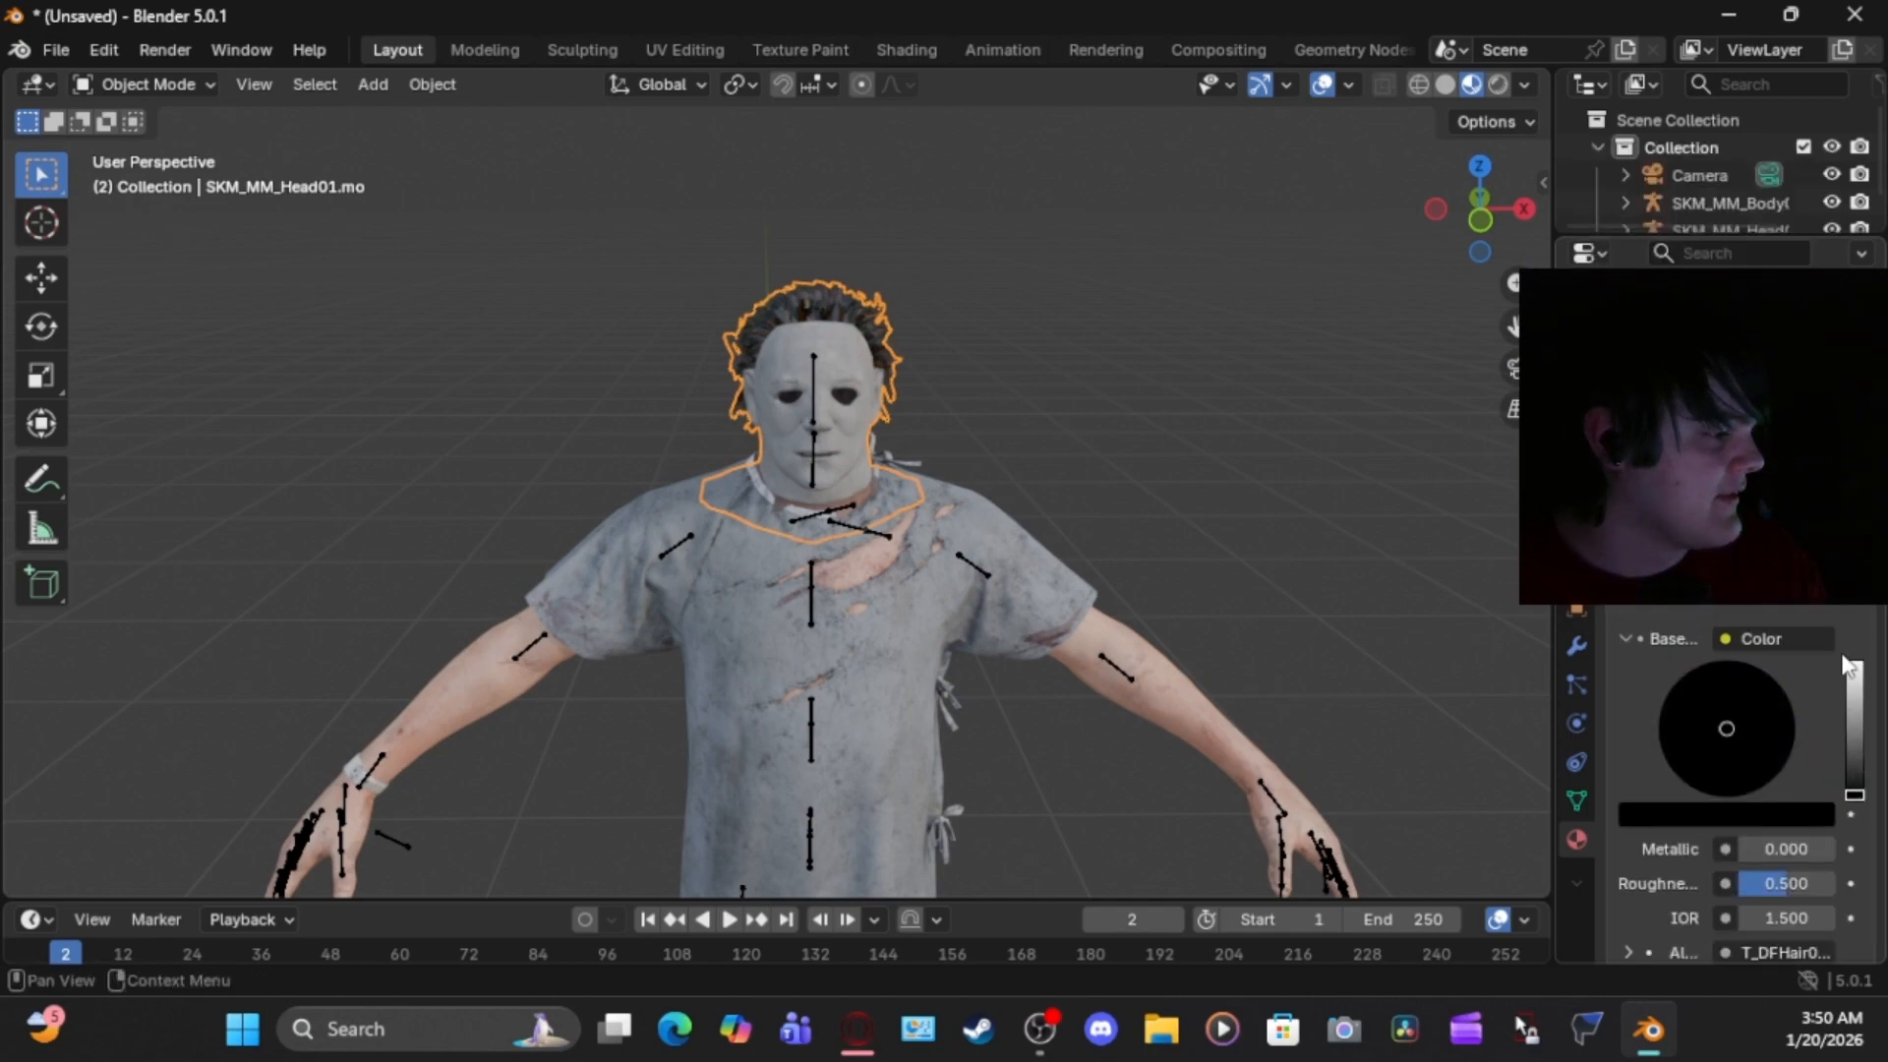
click(1318, 463)
Select the whole character with both armatures and show the Fuse Skeletons options
scroll(1240, 404, down, 4)
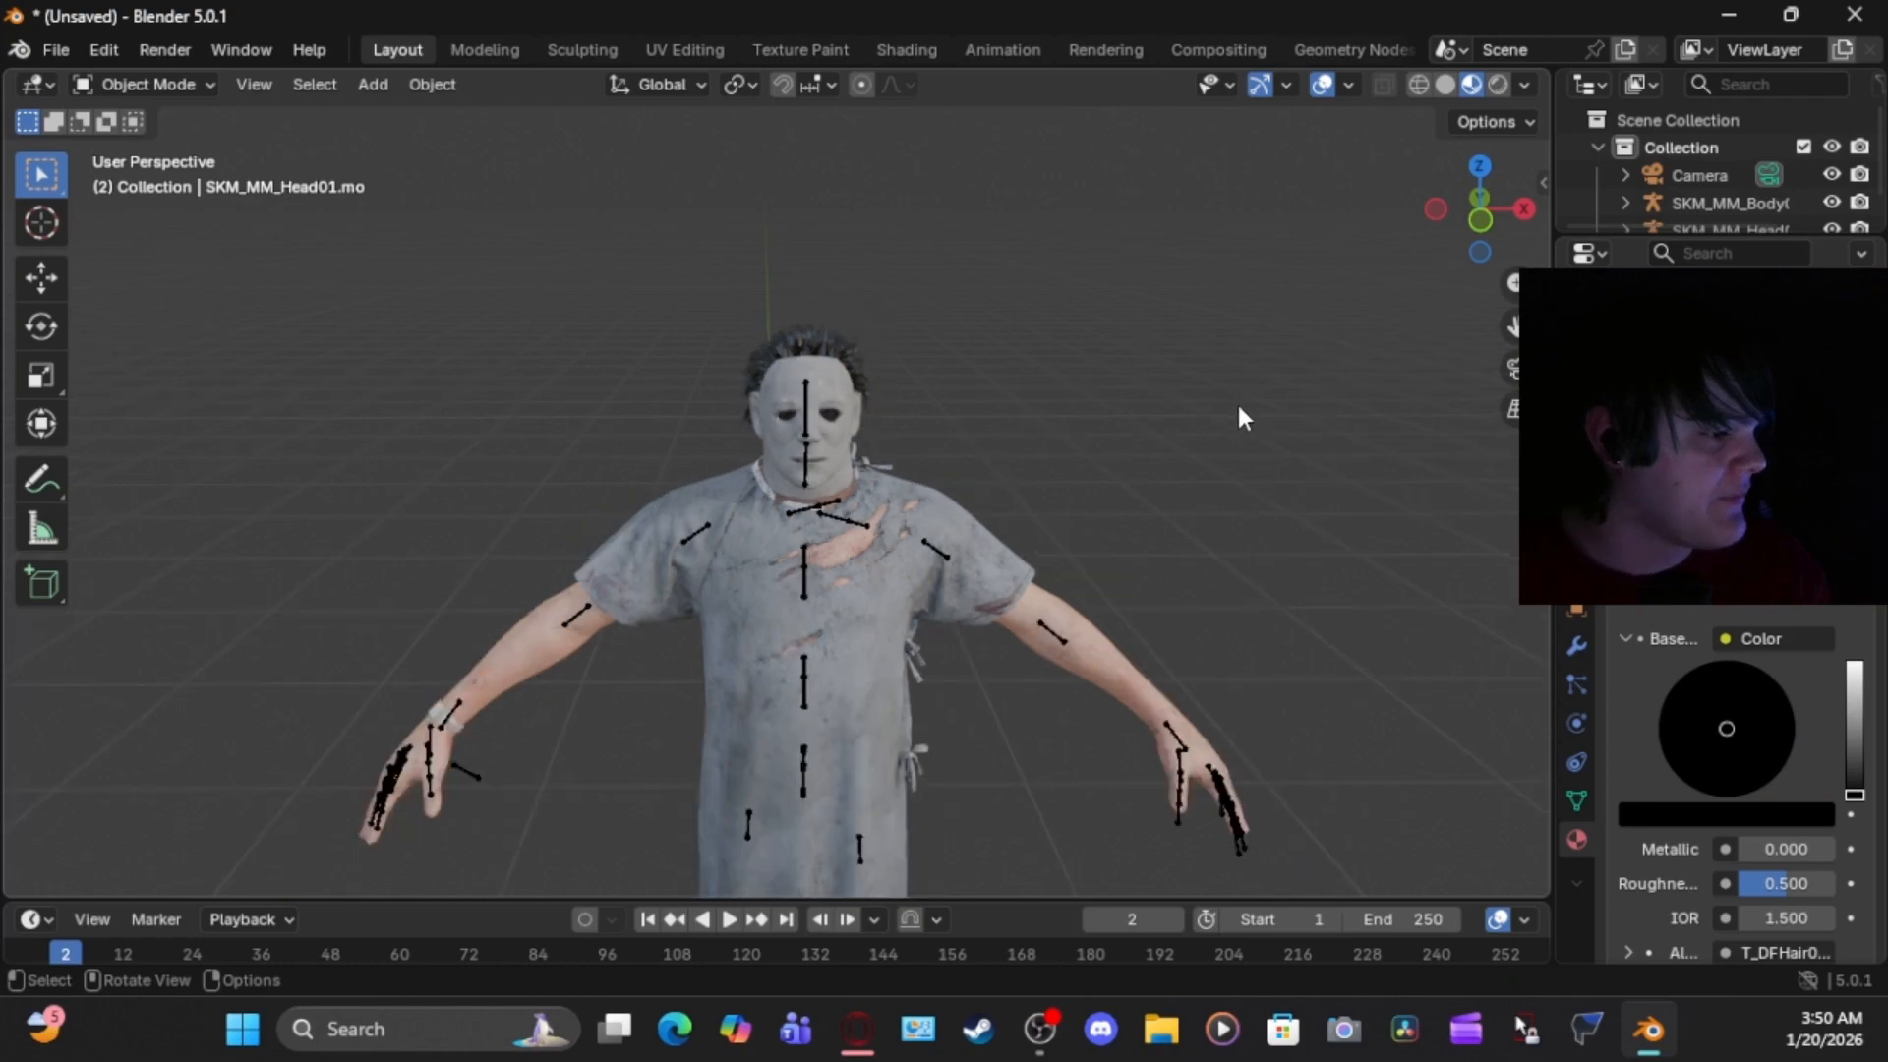
middle_drag(1245, 411, 1356, 380)
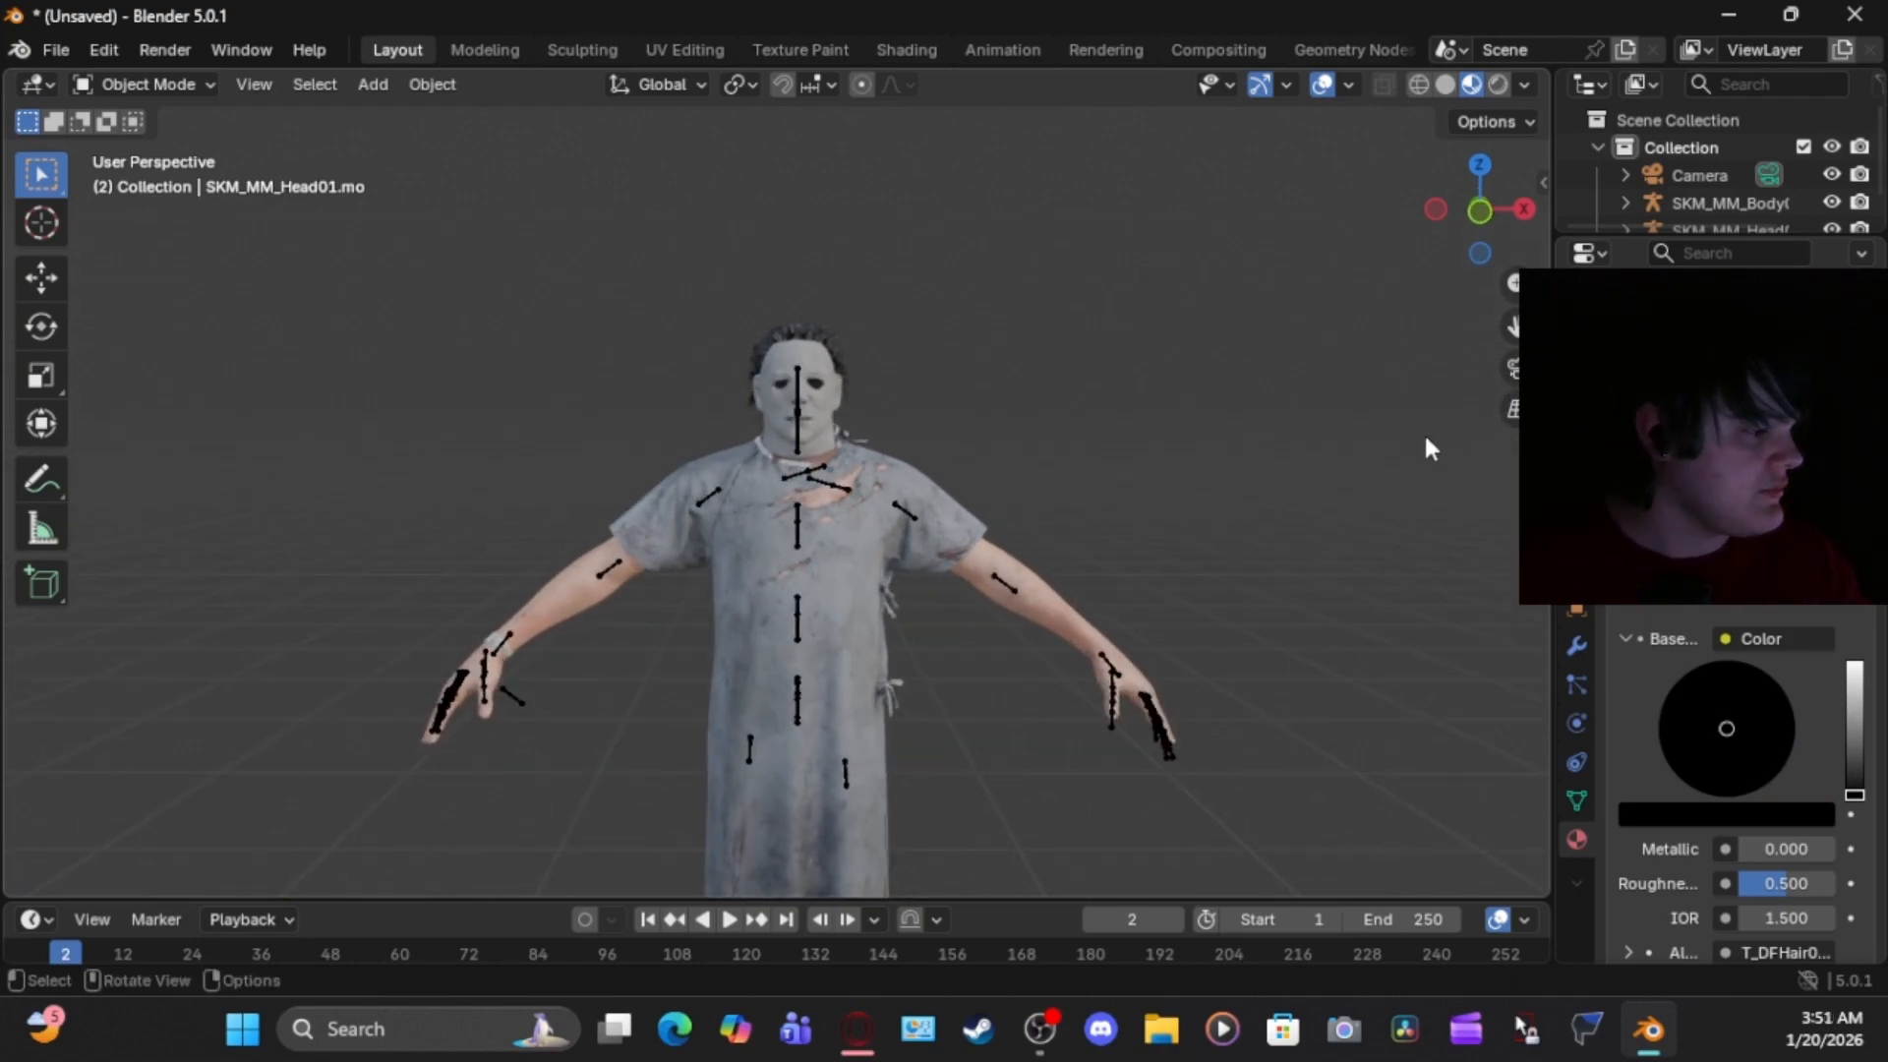
scroll(1357, 425, down, 1)
middle_drag(1258, 482, 1277, 413)
scroll(1285, 412, down, 1)
drag(493, 227, 1147, 878)
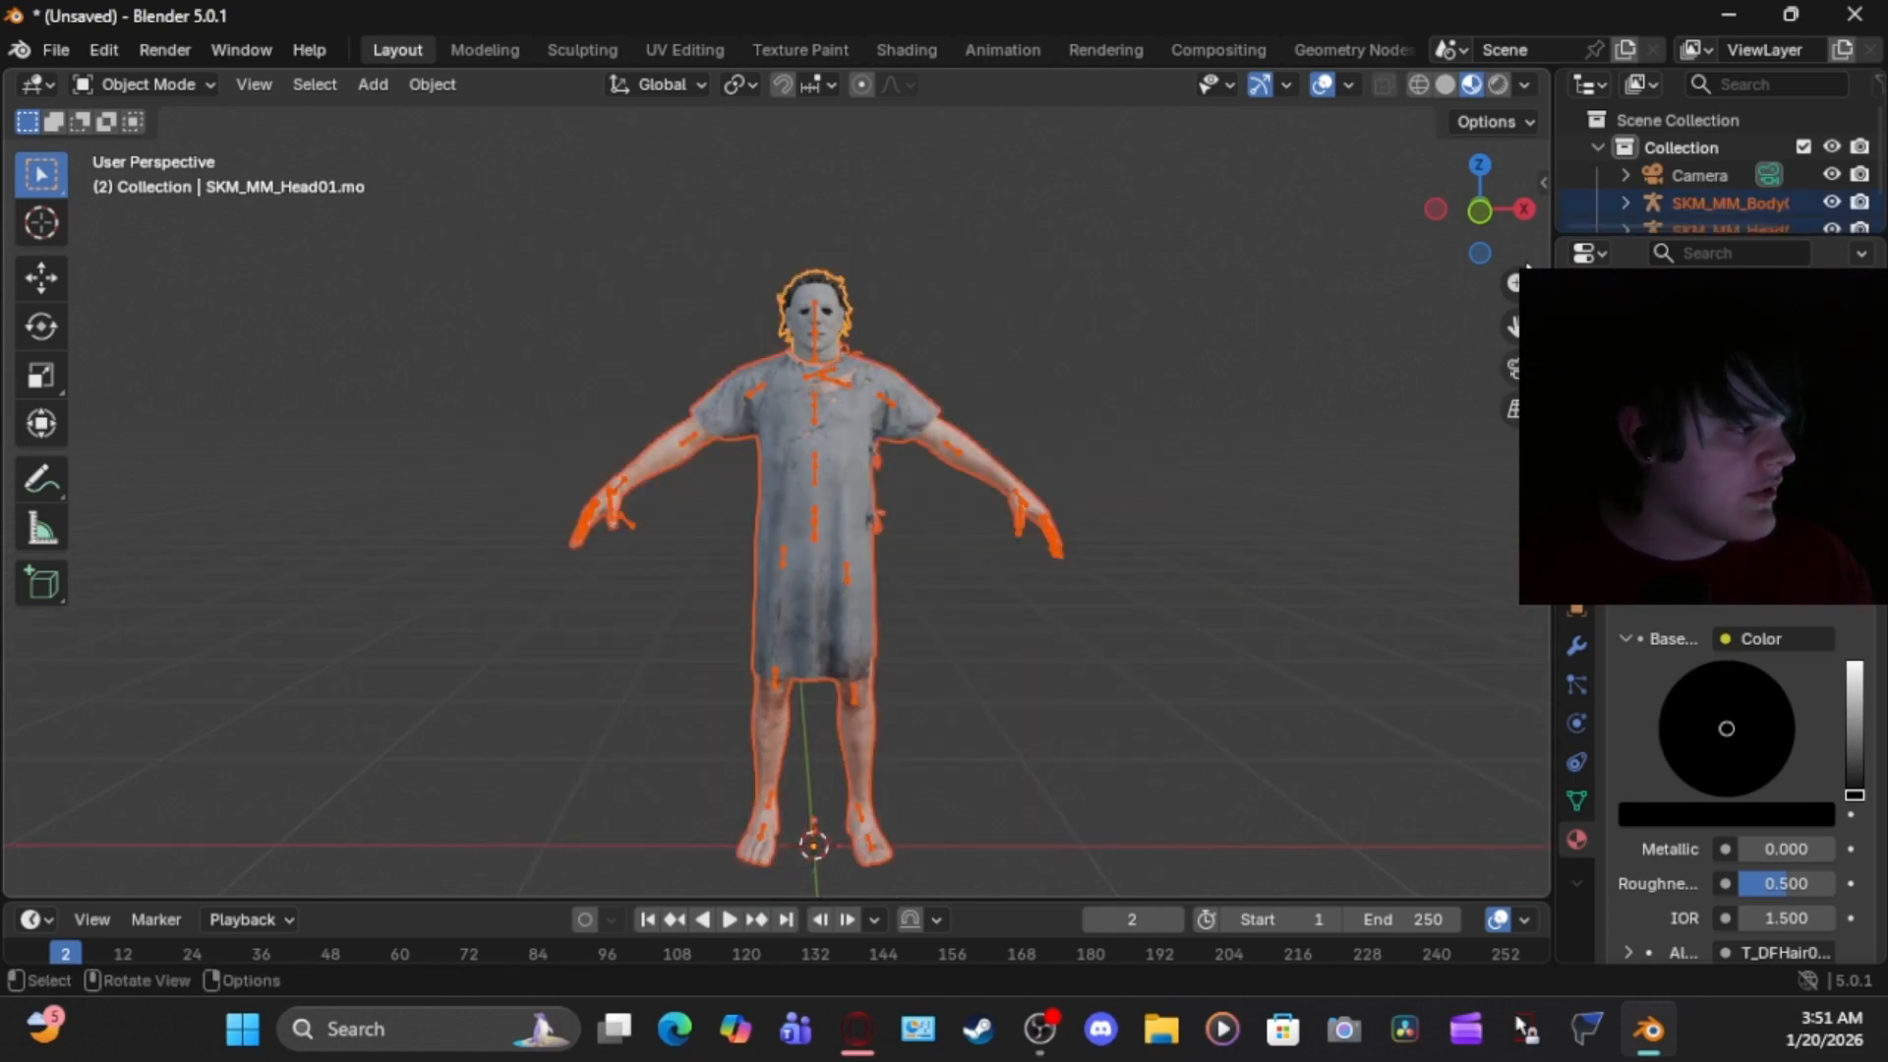
key(n)
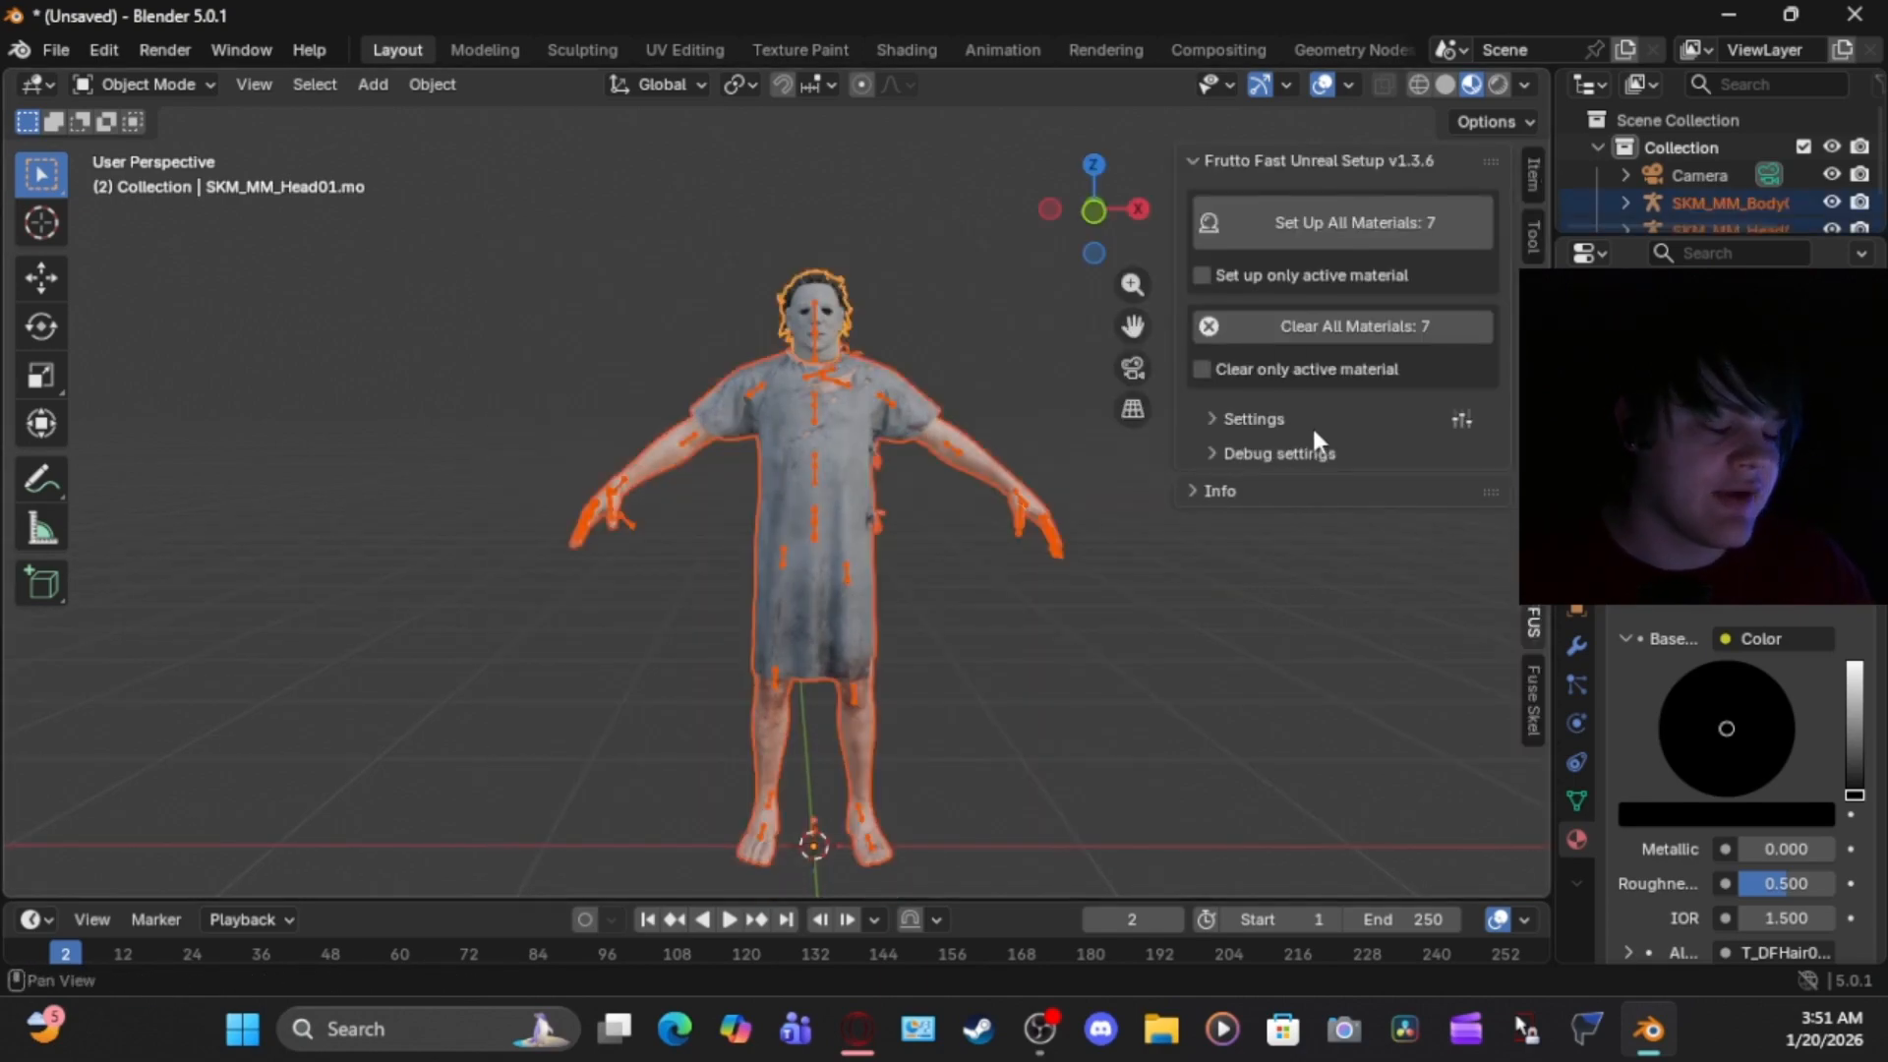
click(1531, 699)
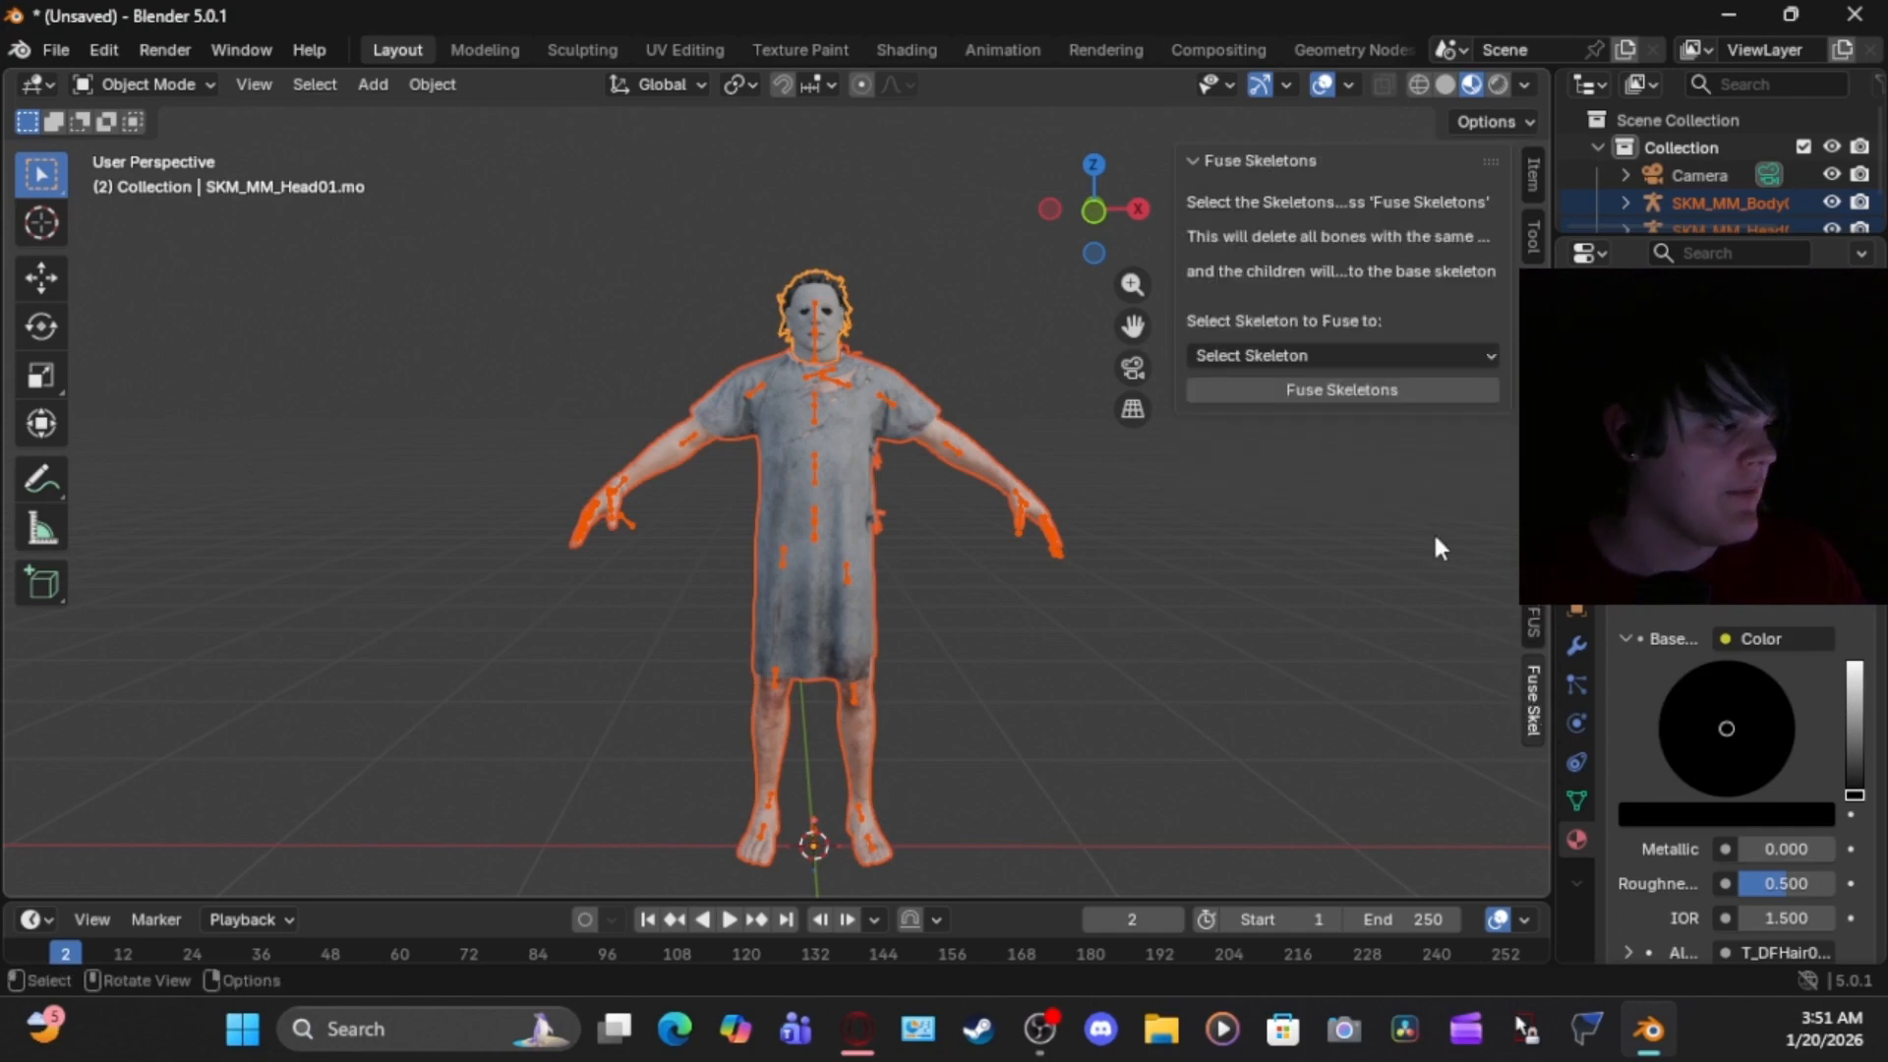
Fuse the selected skeletons using SKM_MM_Body02.ao as the base skeleton
click(1361, 389)
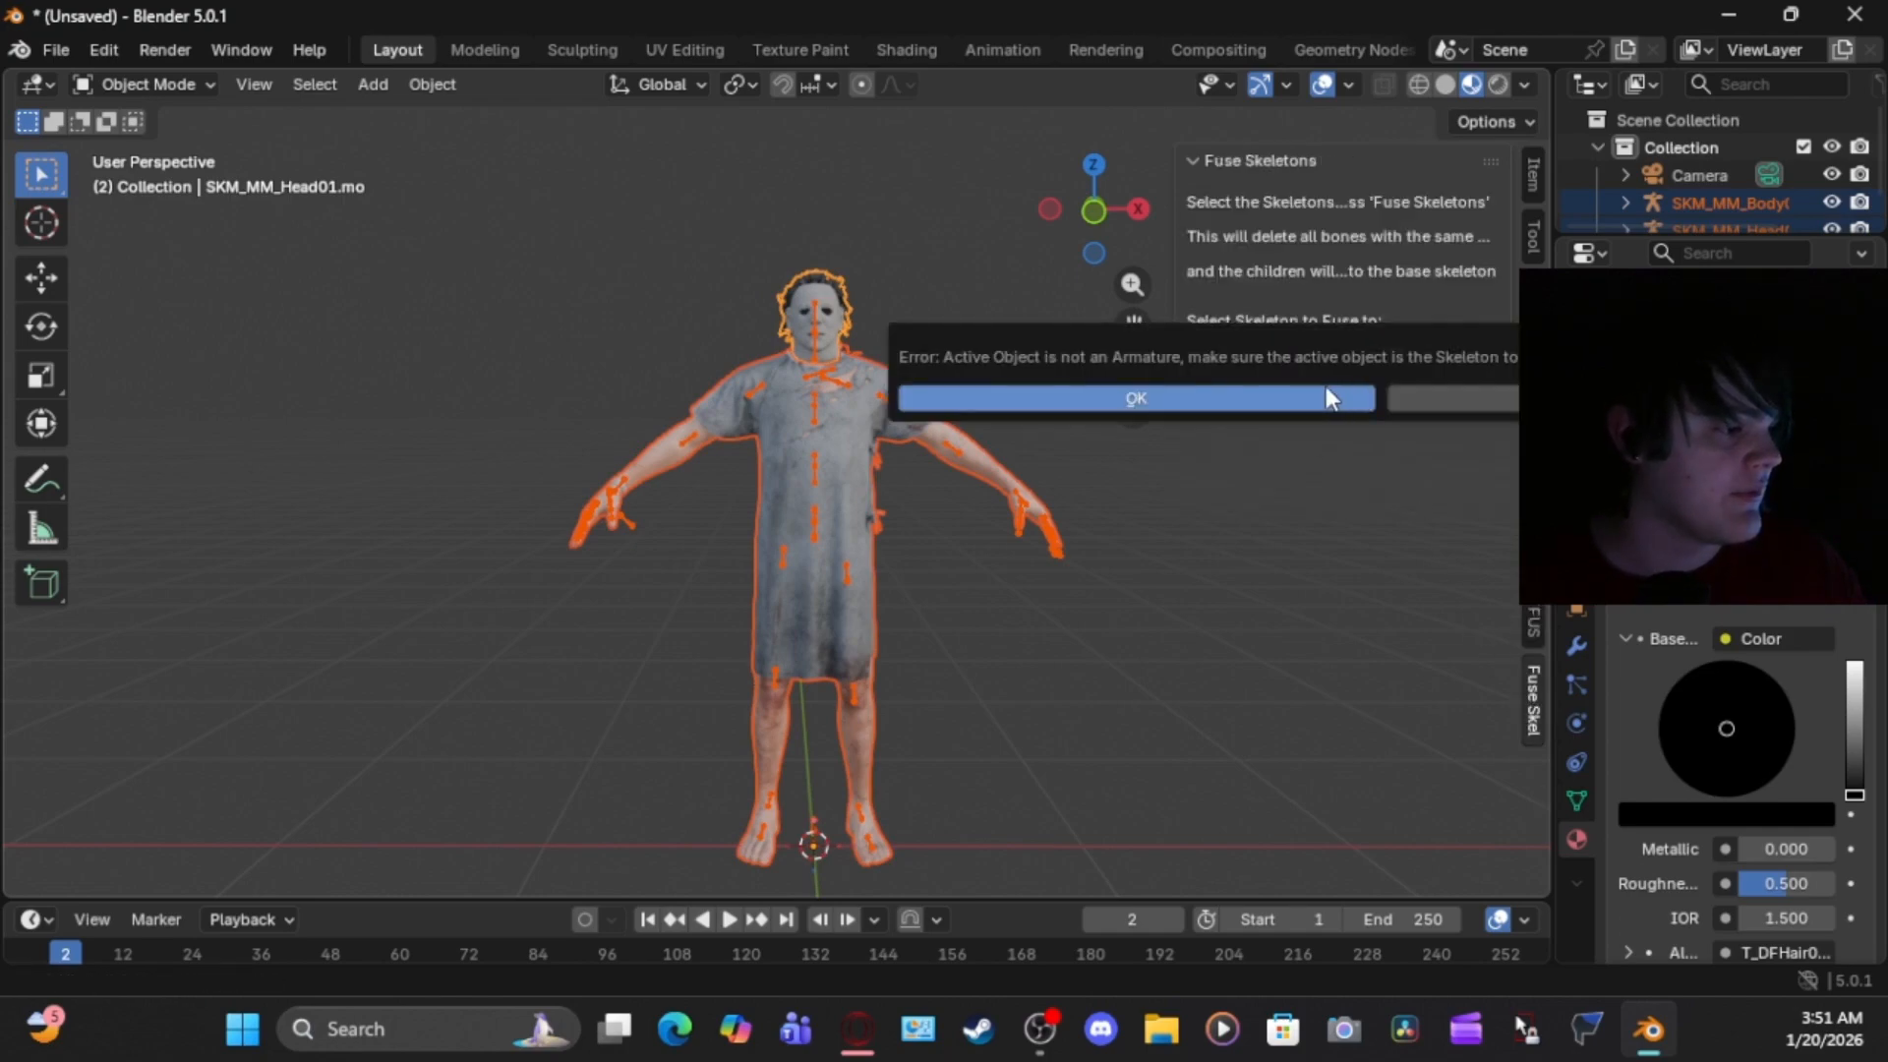
click(1326, 394)
click(1339, 356)
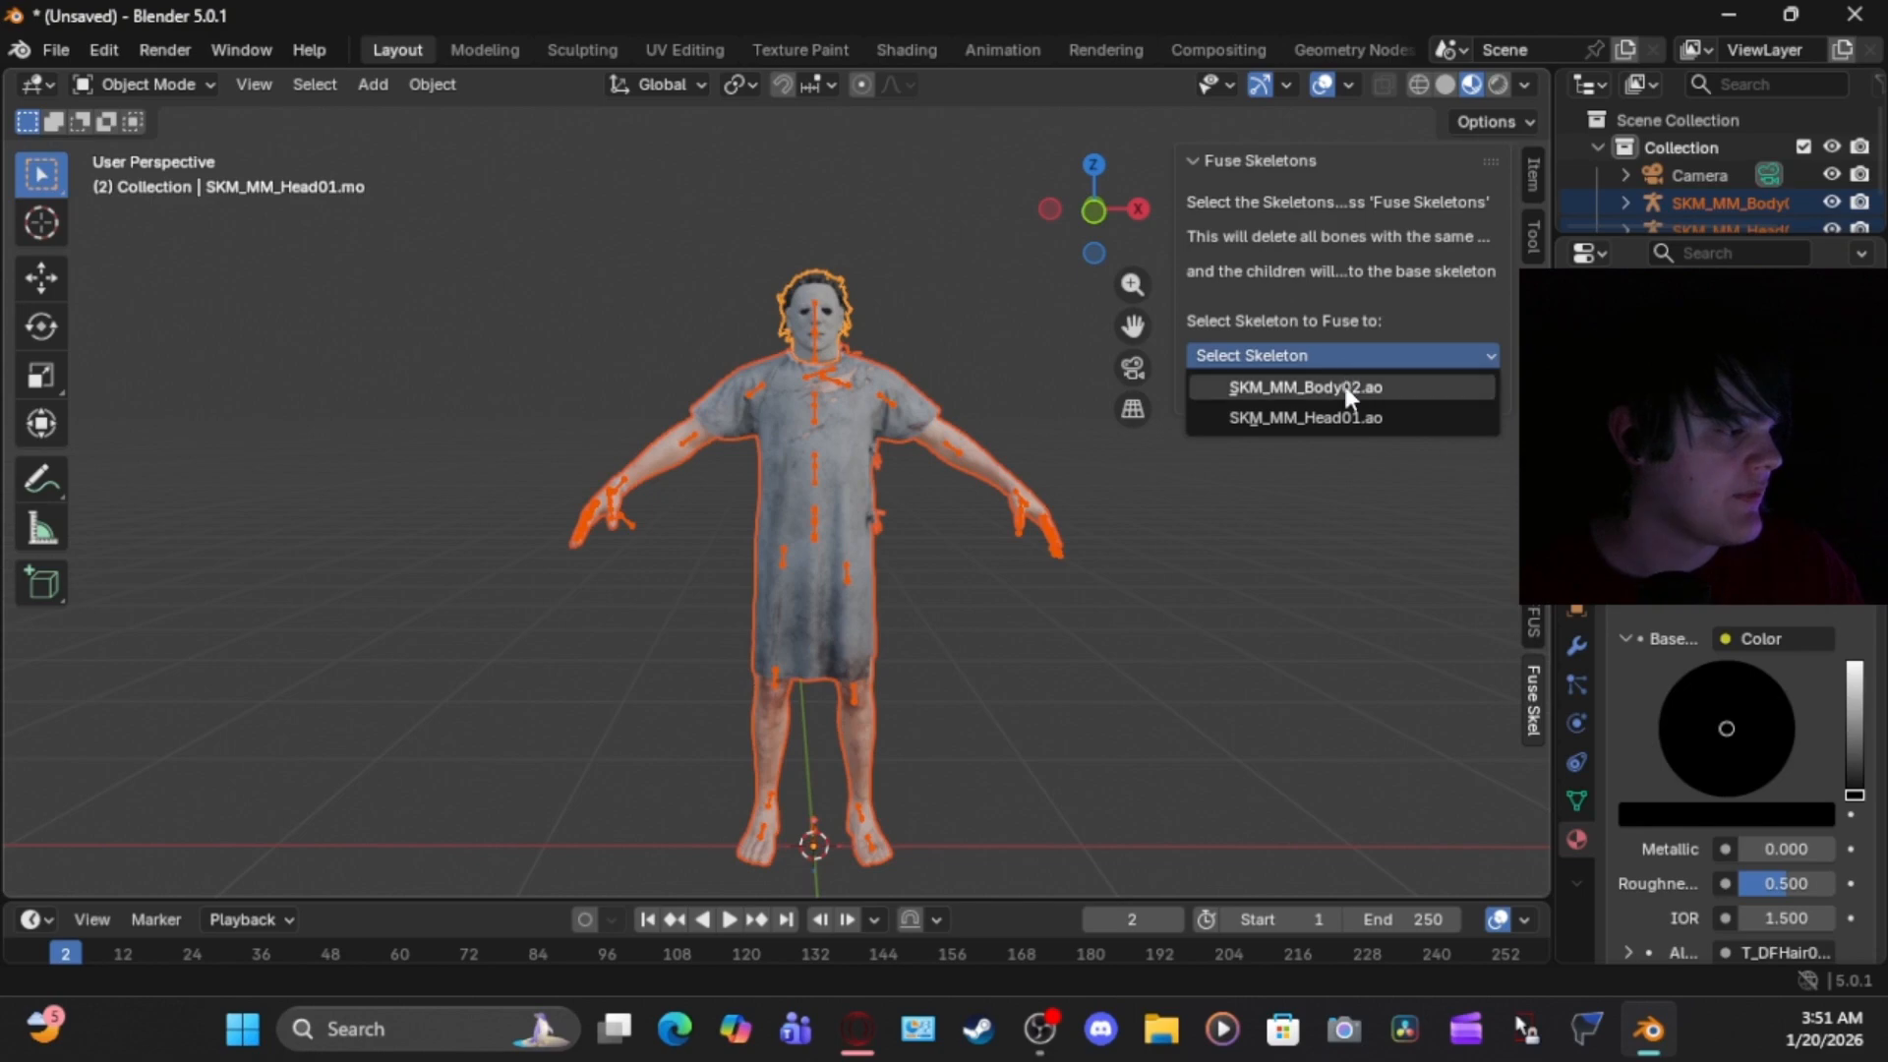
click(1344, 386)
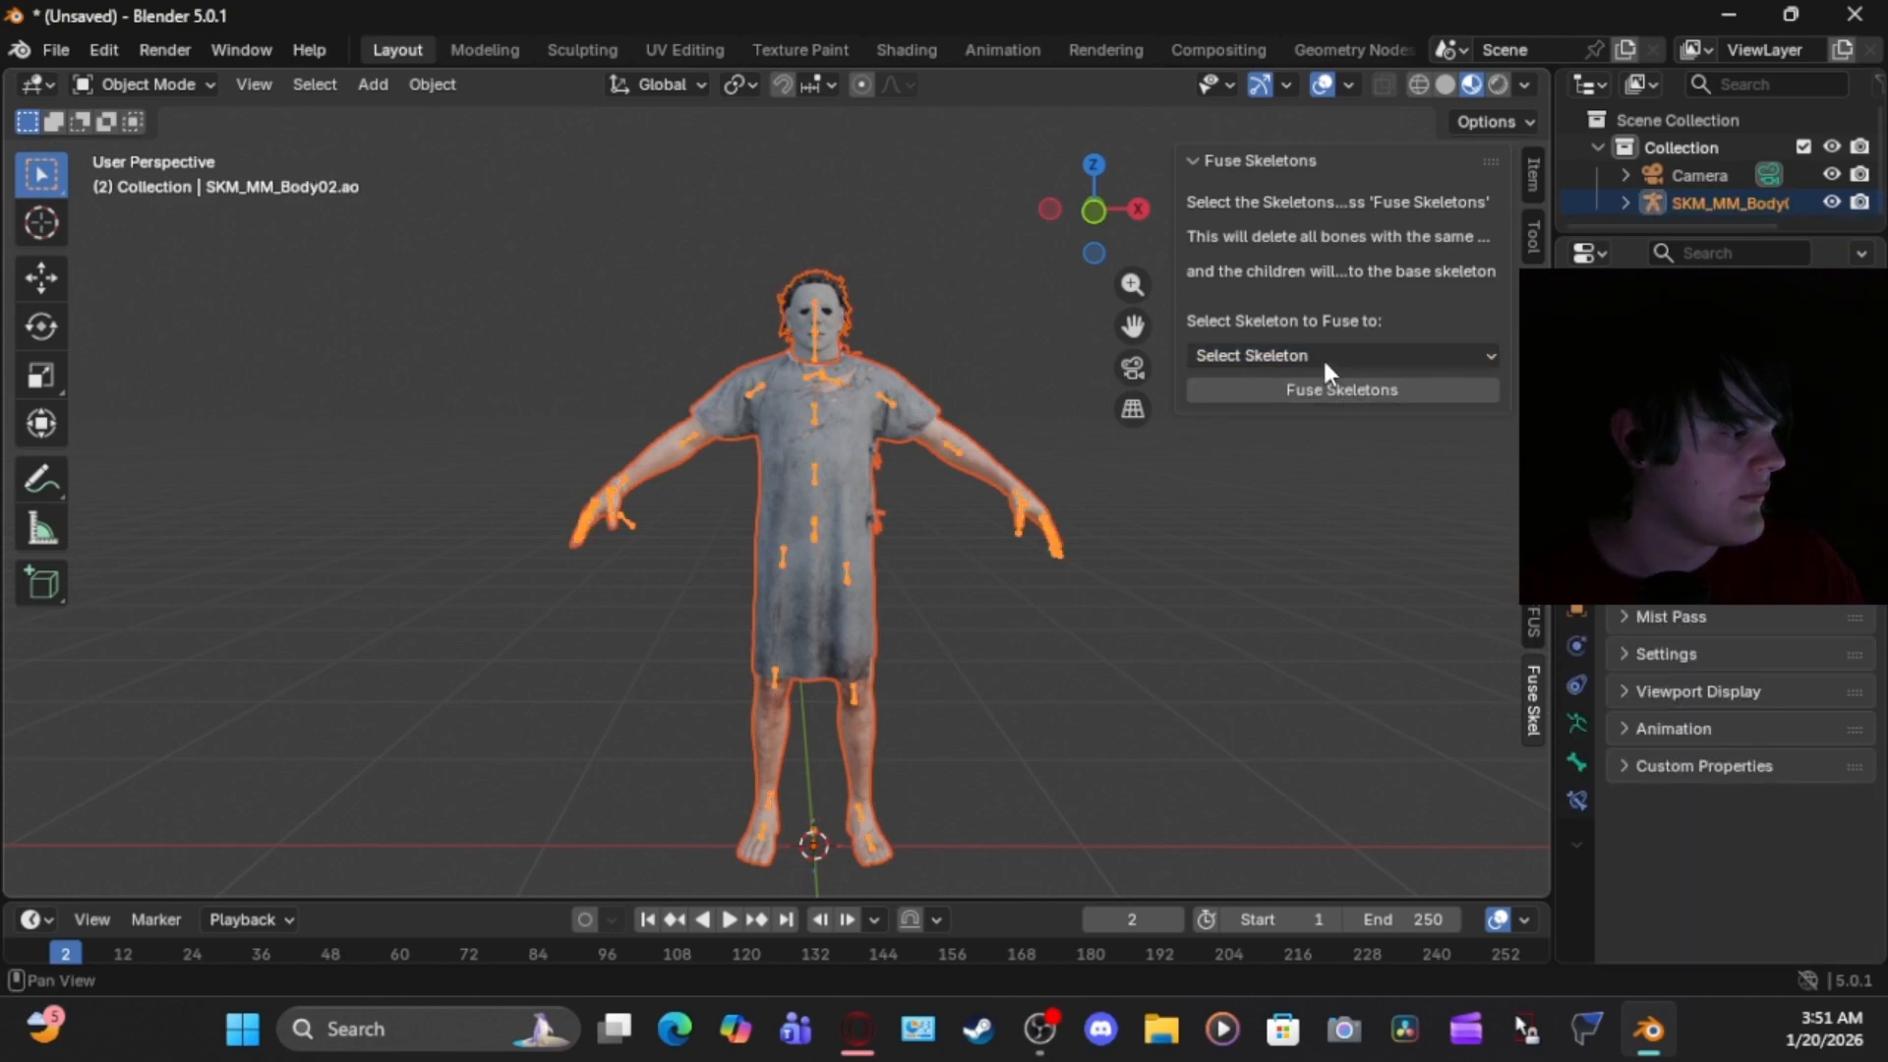
click(1323, 359)
click(1331, 388)
click(1333, 390)
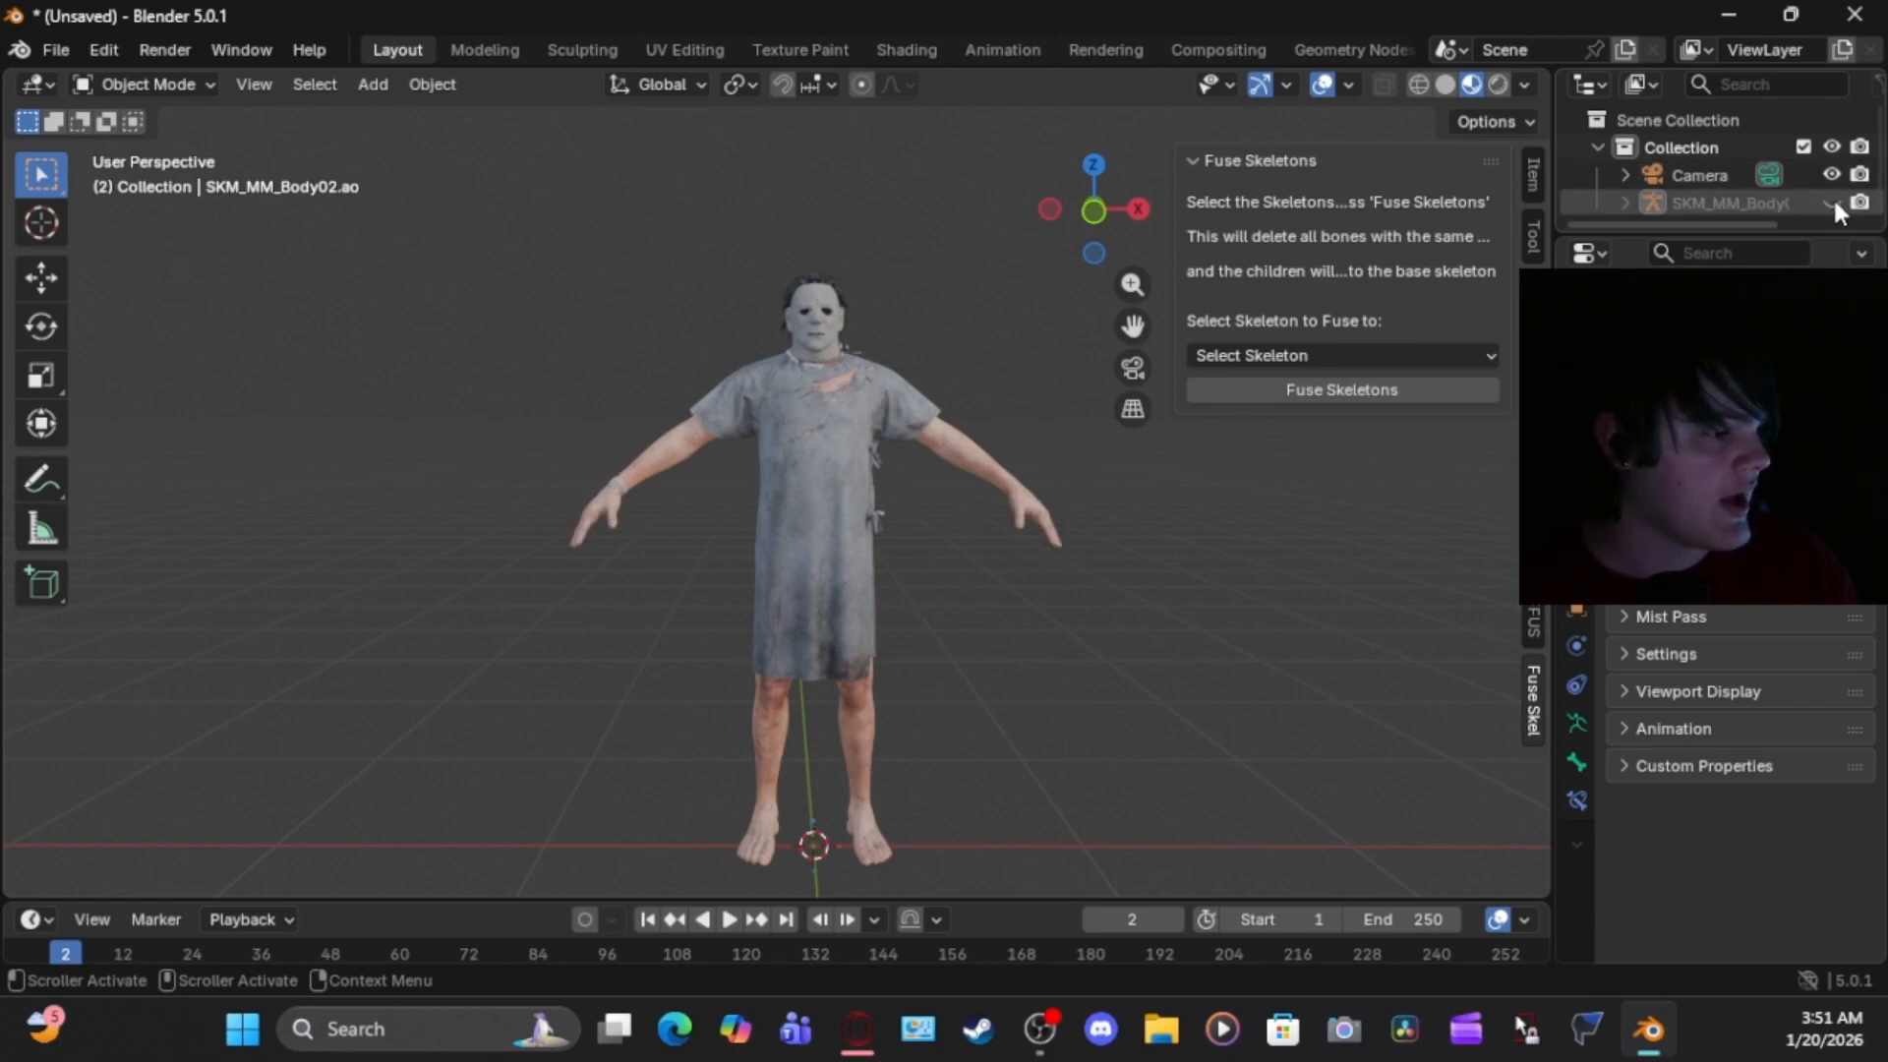
Hide the viewport sidebar and put the fused body armature into Pose Mode with no bones selected
middle_drag(669, 248, 695, 295)
scroll(695, 295, down, 1)
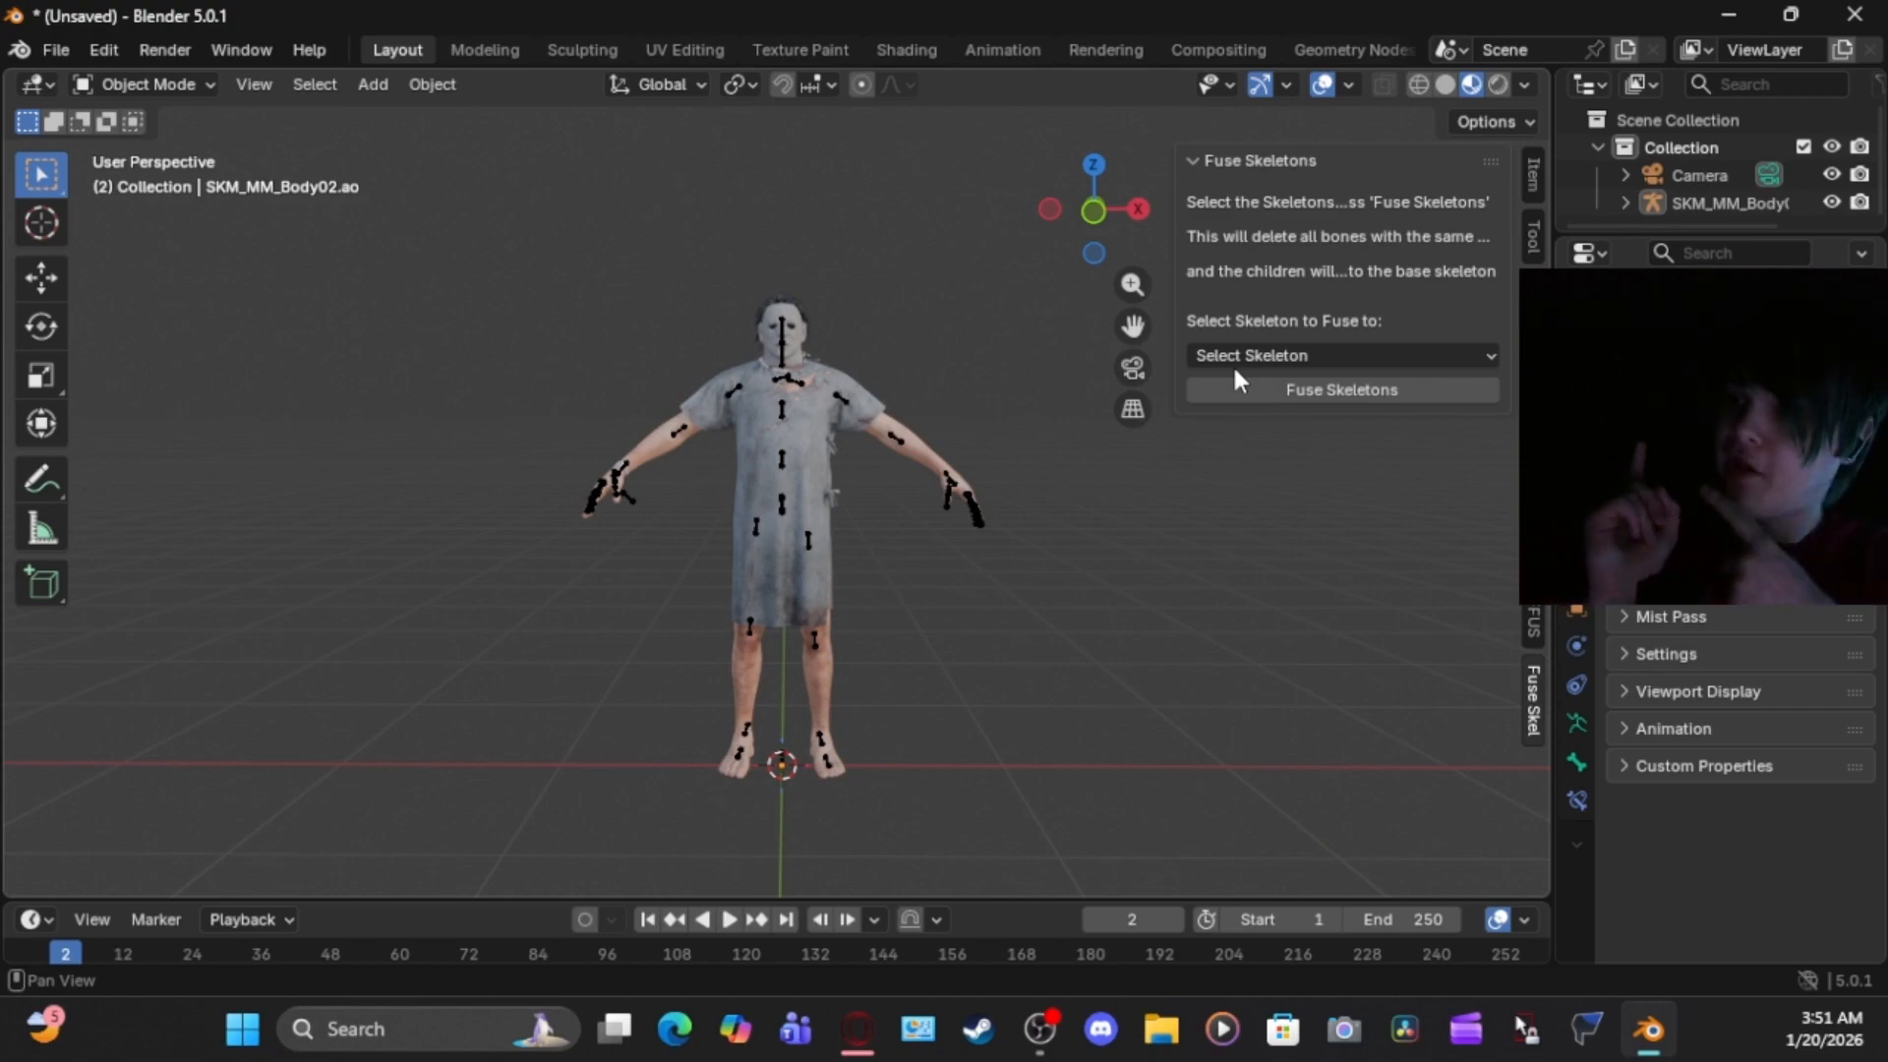
key(n)
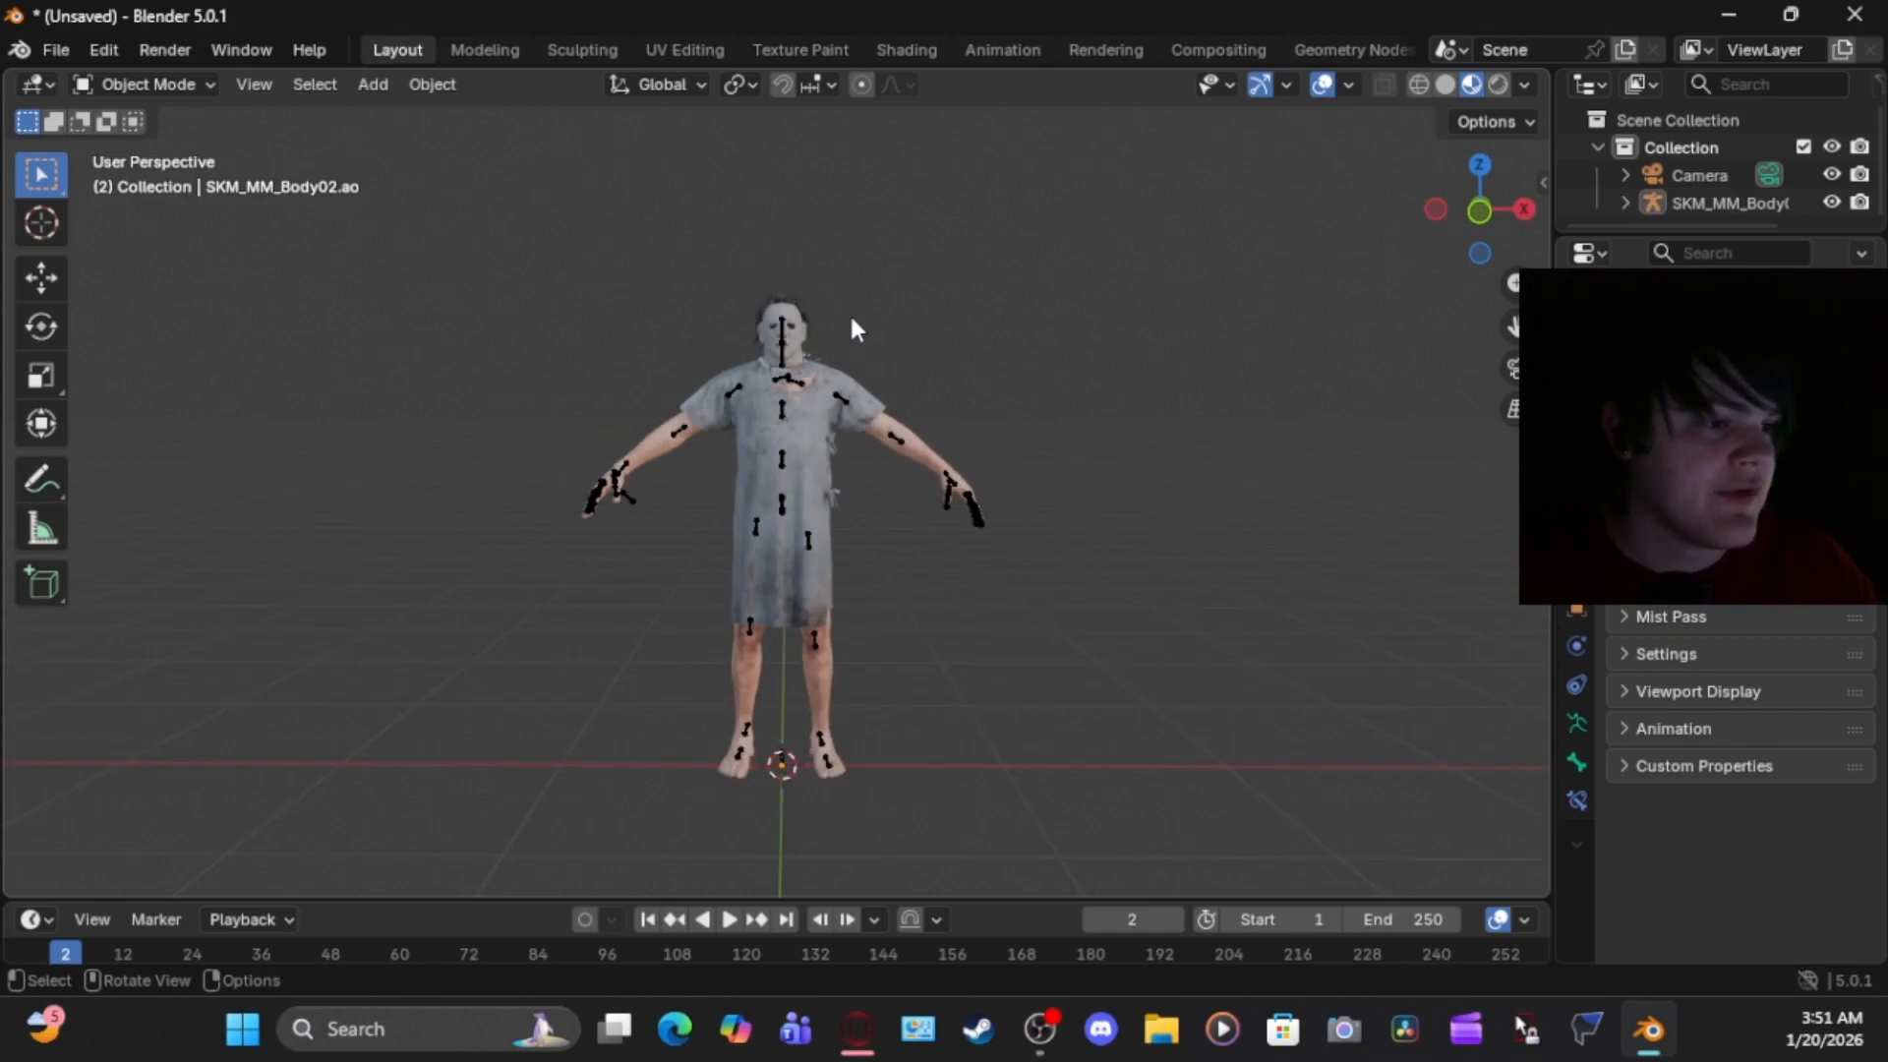
click(783, 364)
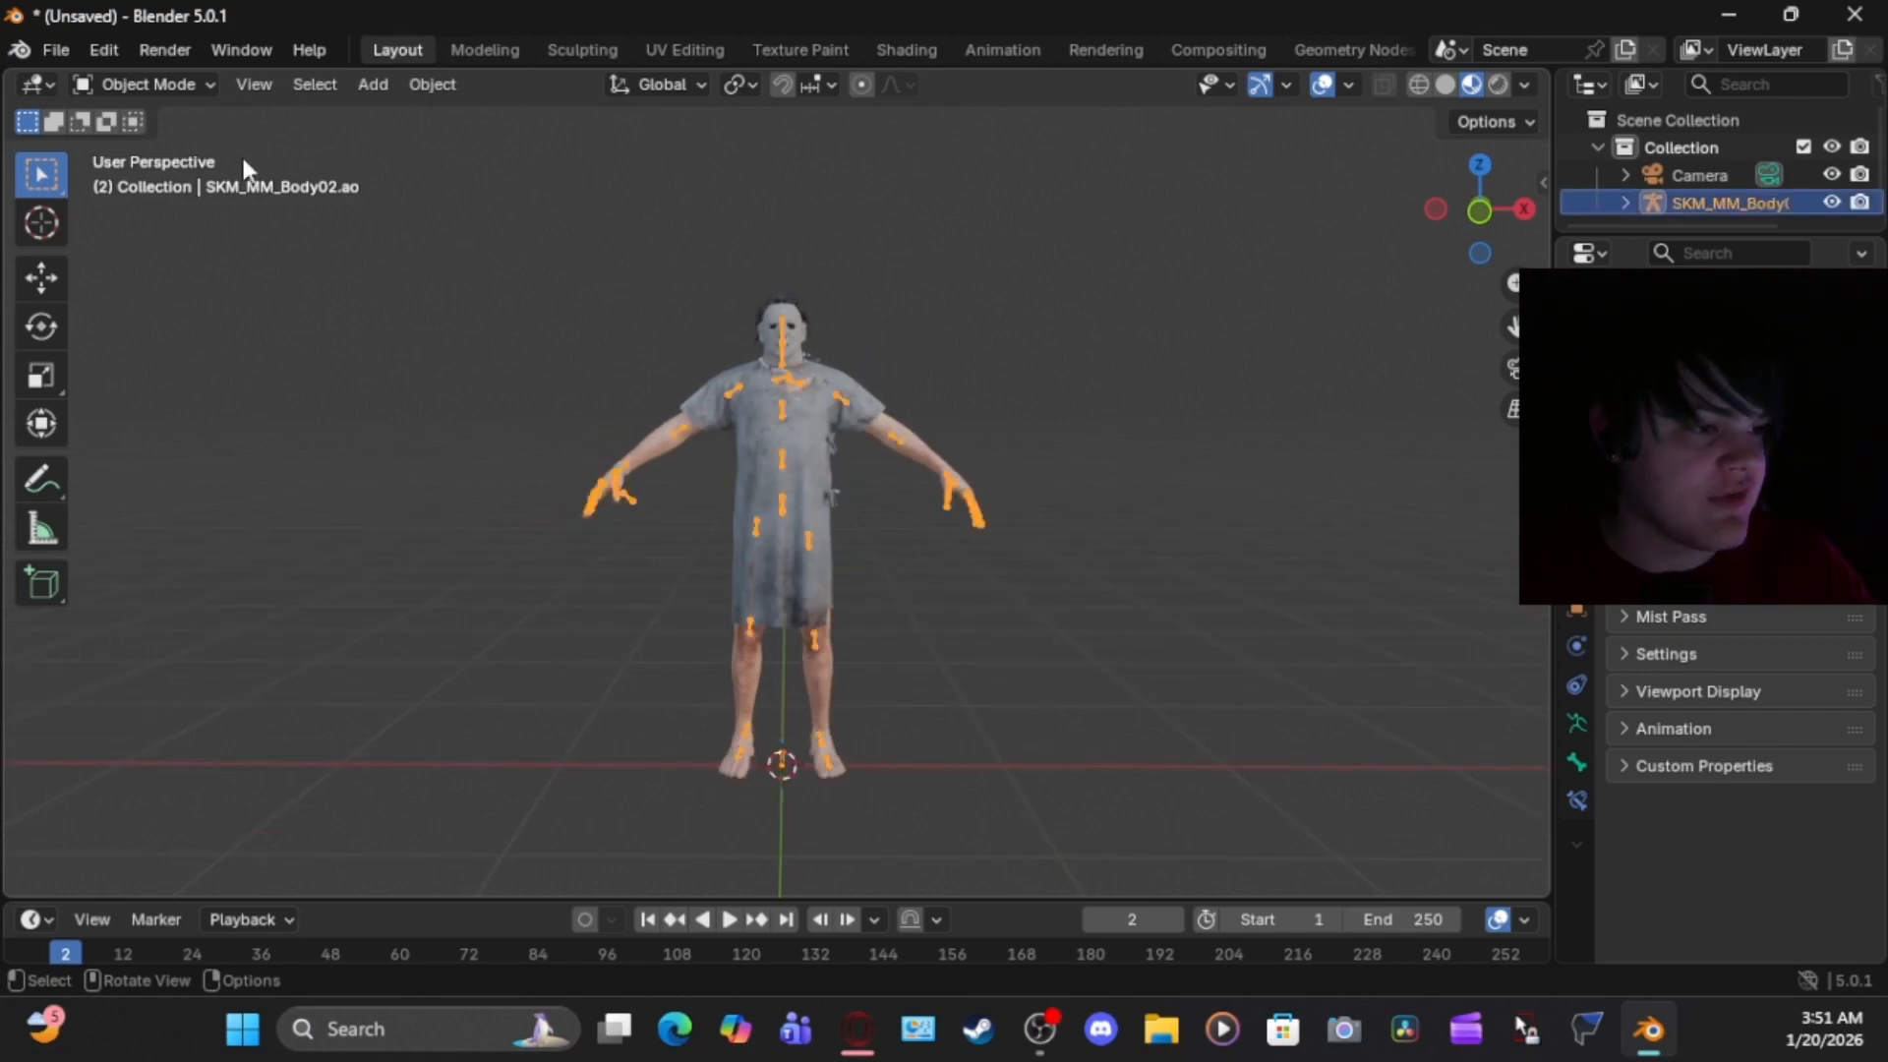
click(164, 85)
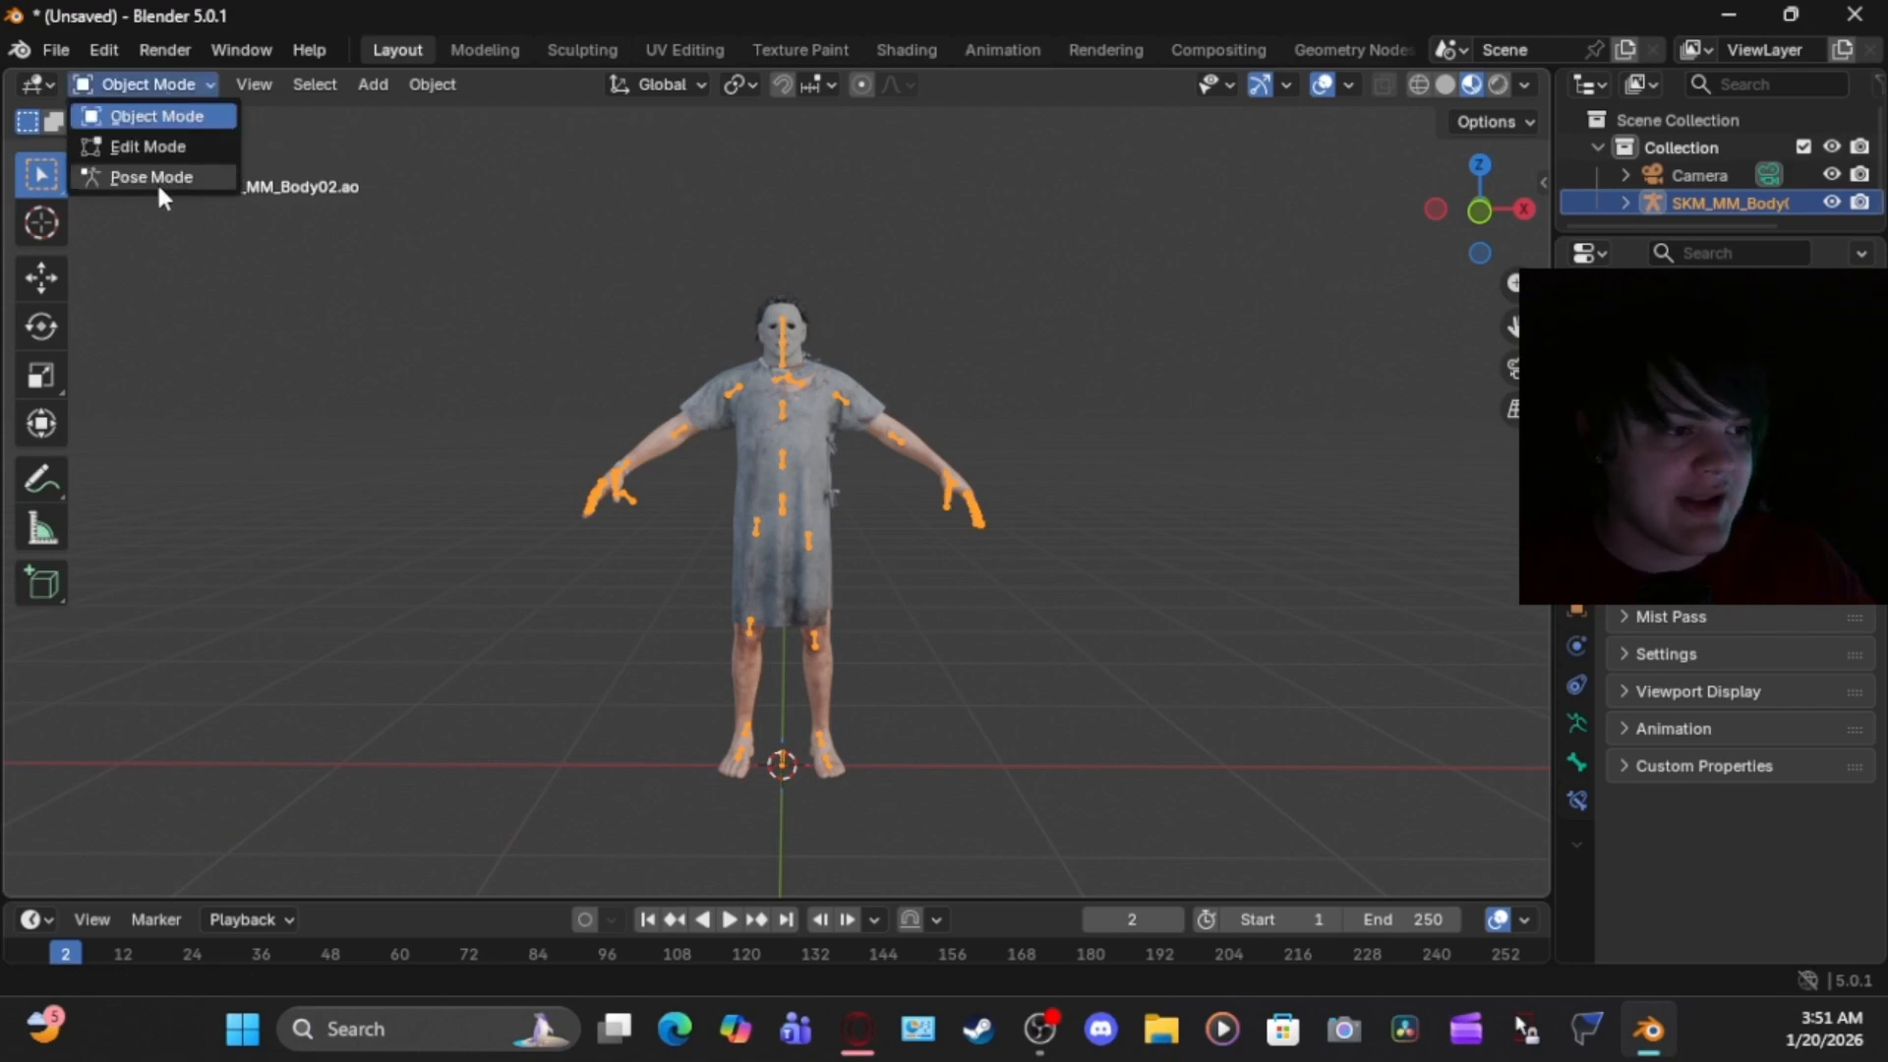
click(160, 180)
click(1031, 291)
Try to move the neck bone sideways with the Tweak tool
scroll(1017, 375, up, 5)
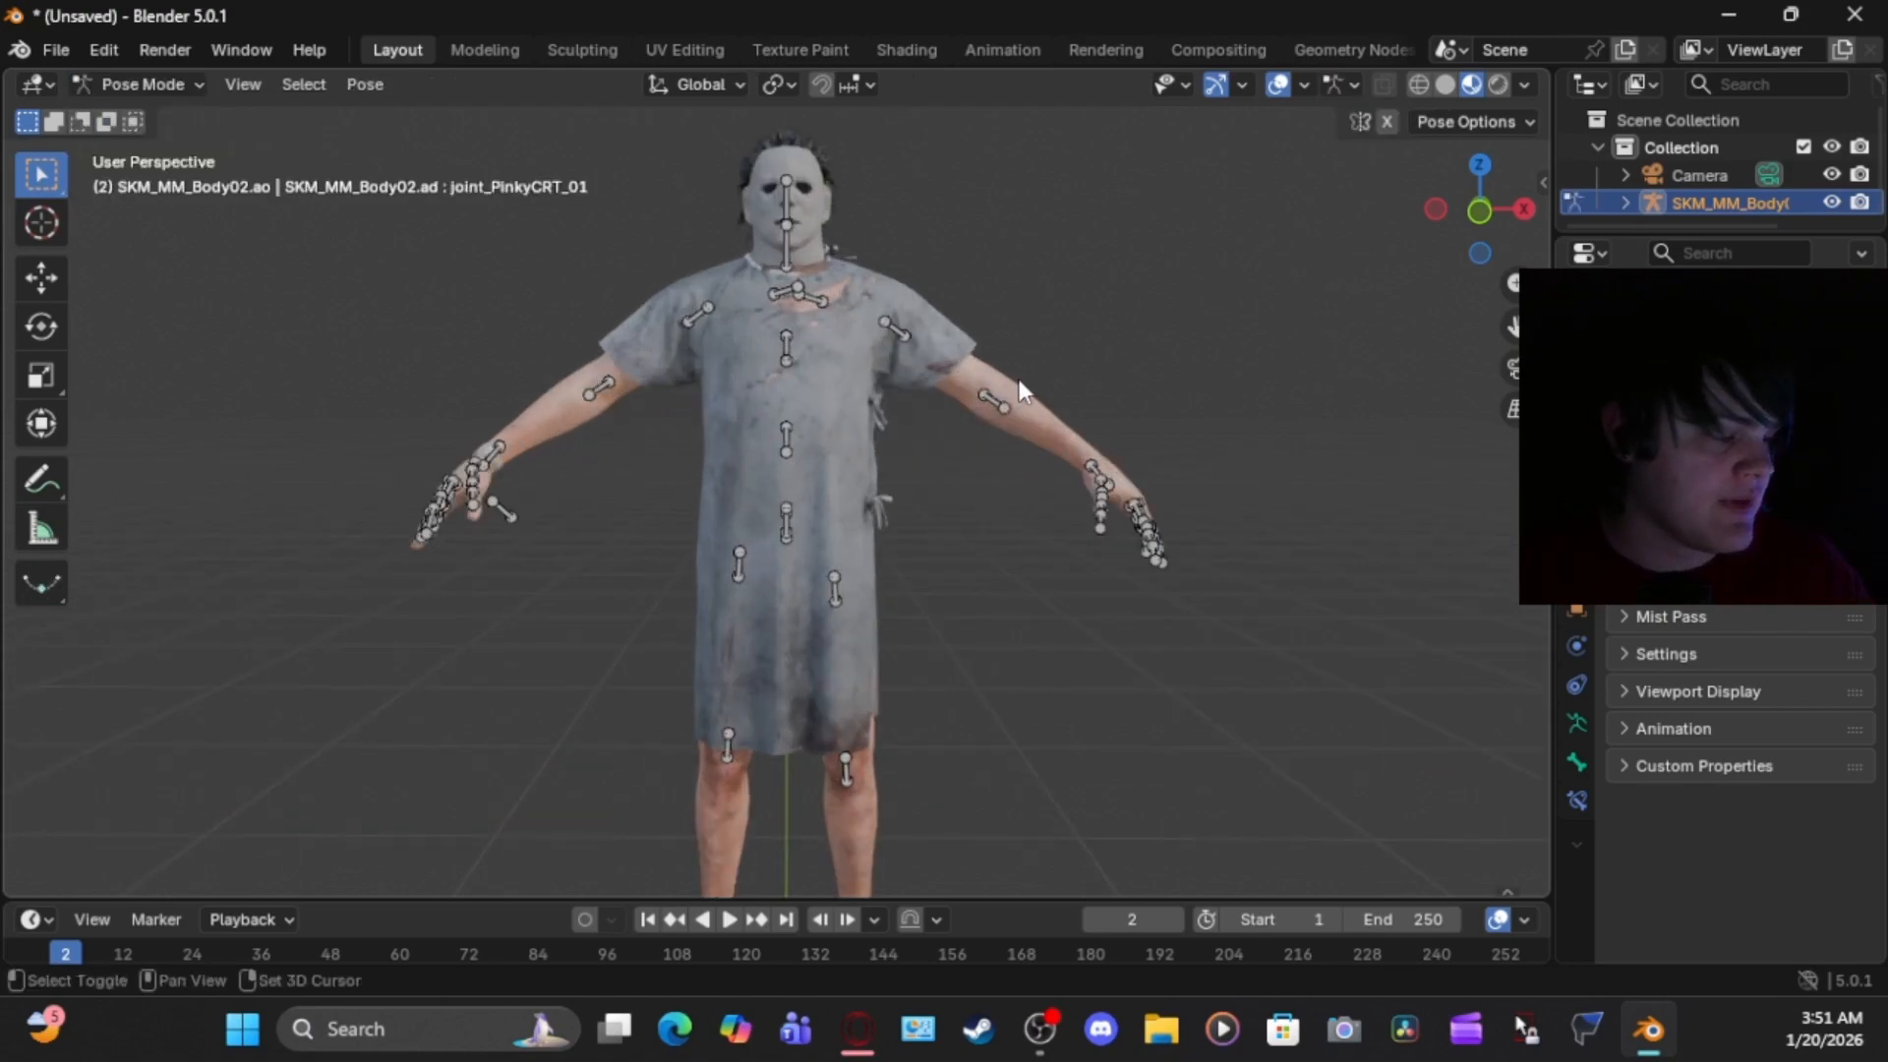
scroll(1023, 431, up, 5)
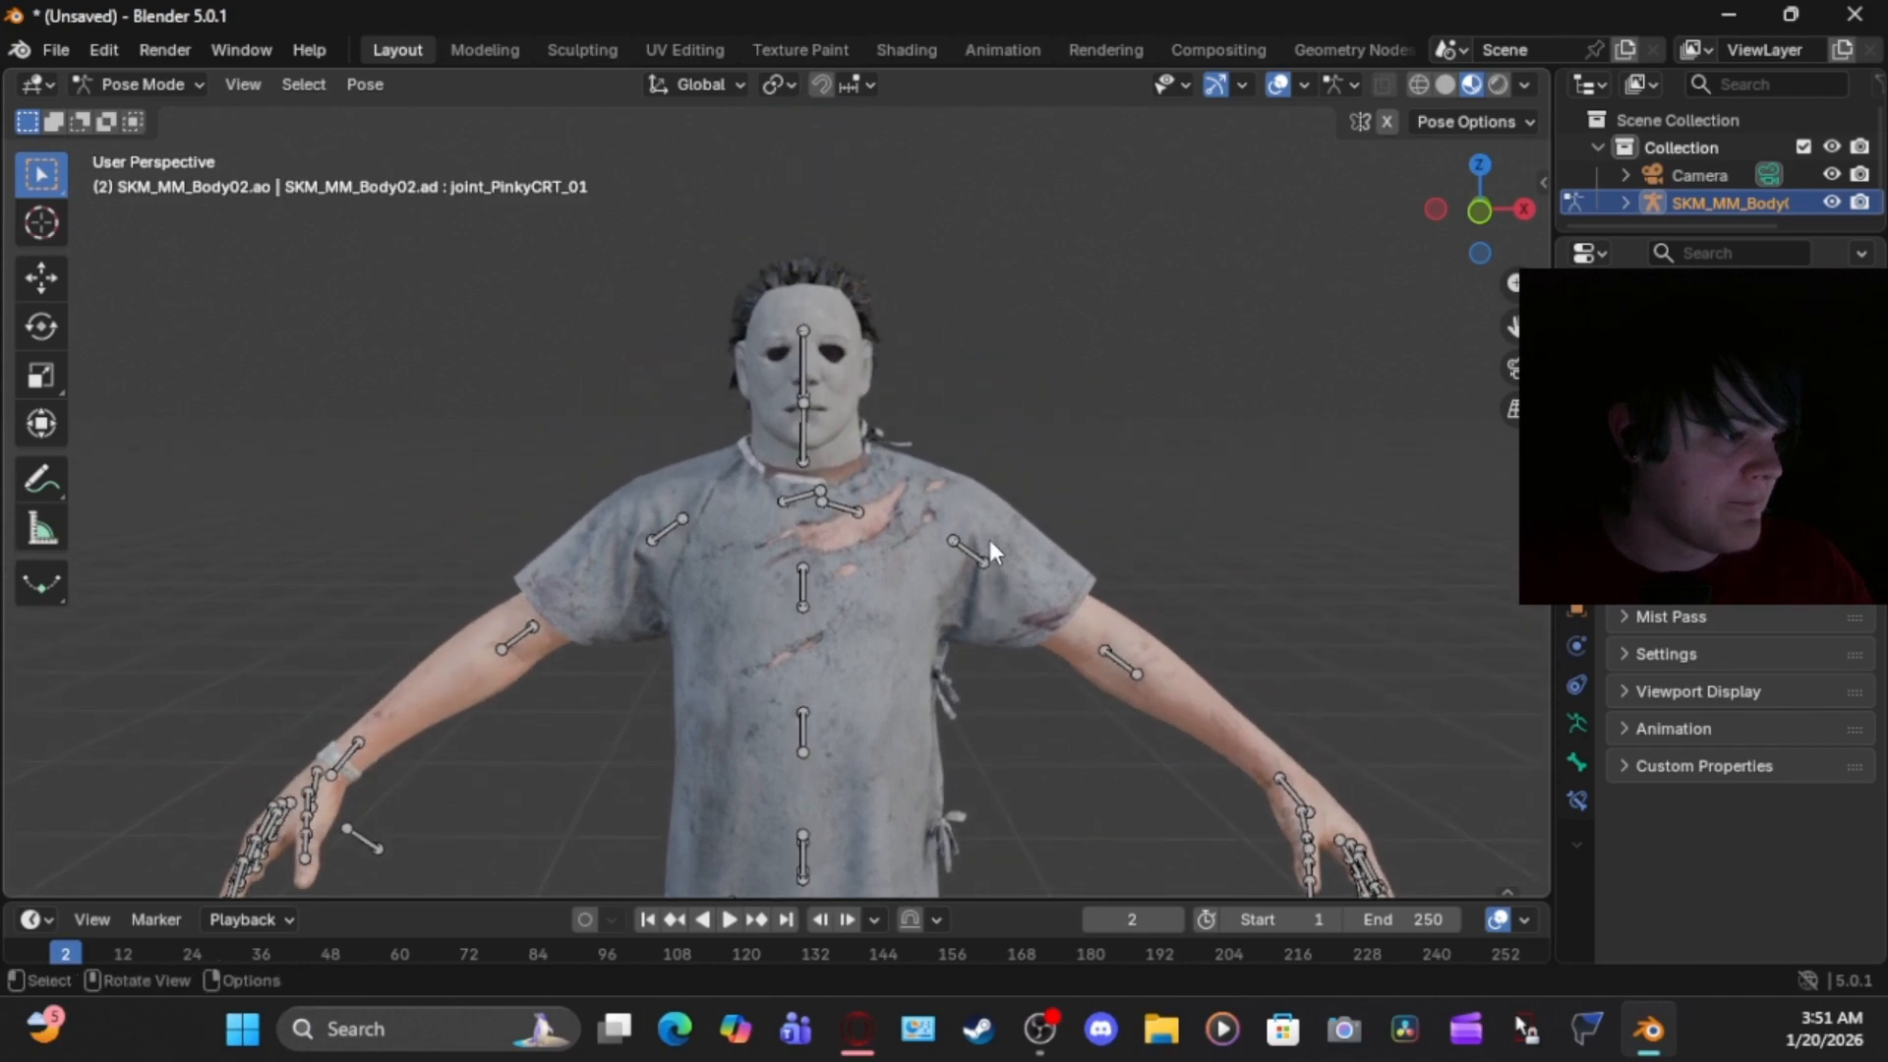
scroll(969, 509, up, 2)
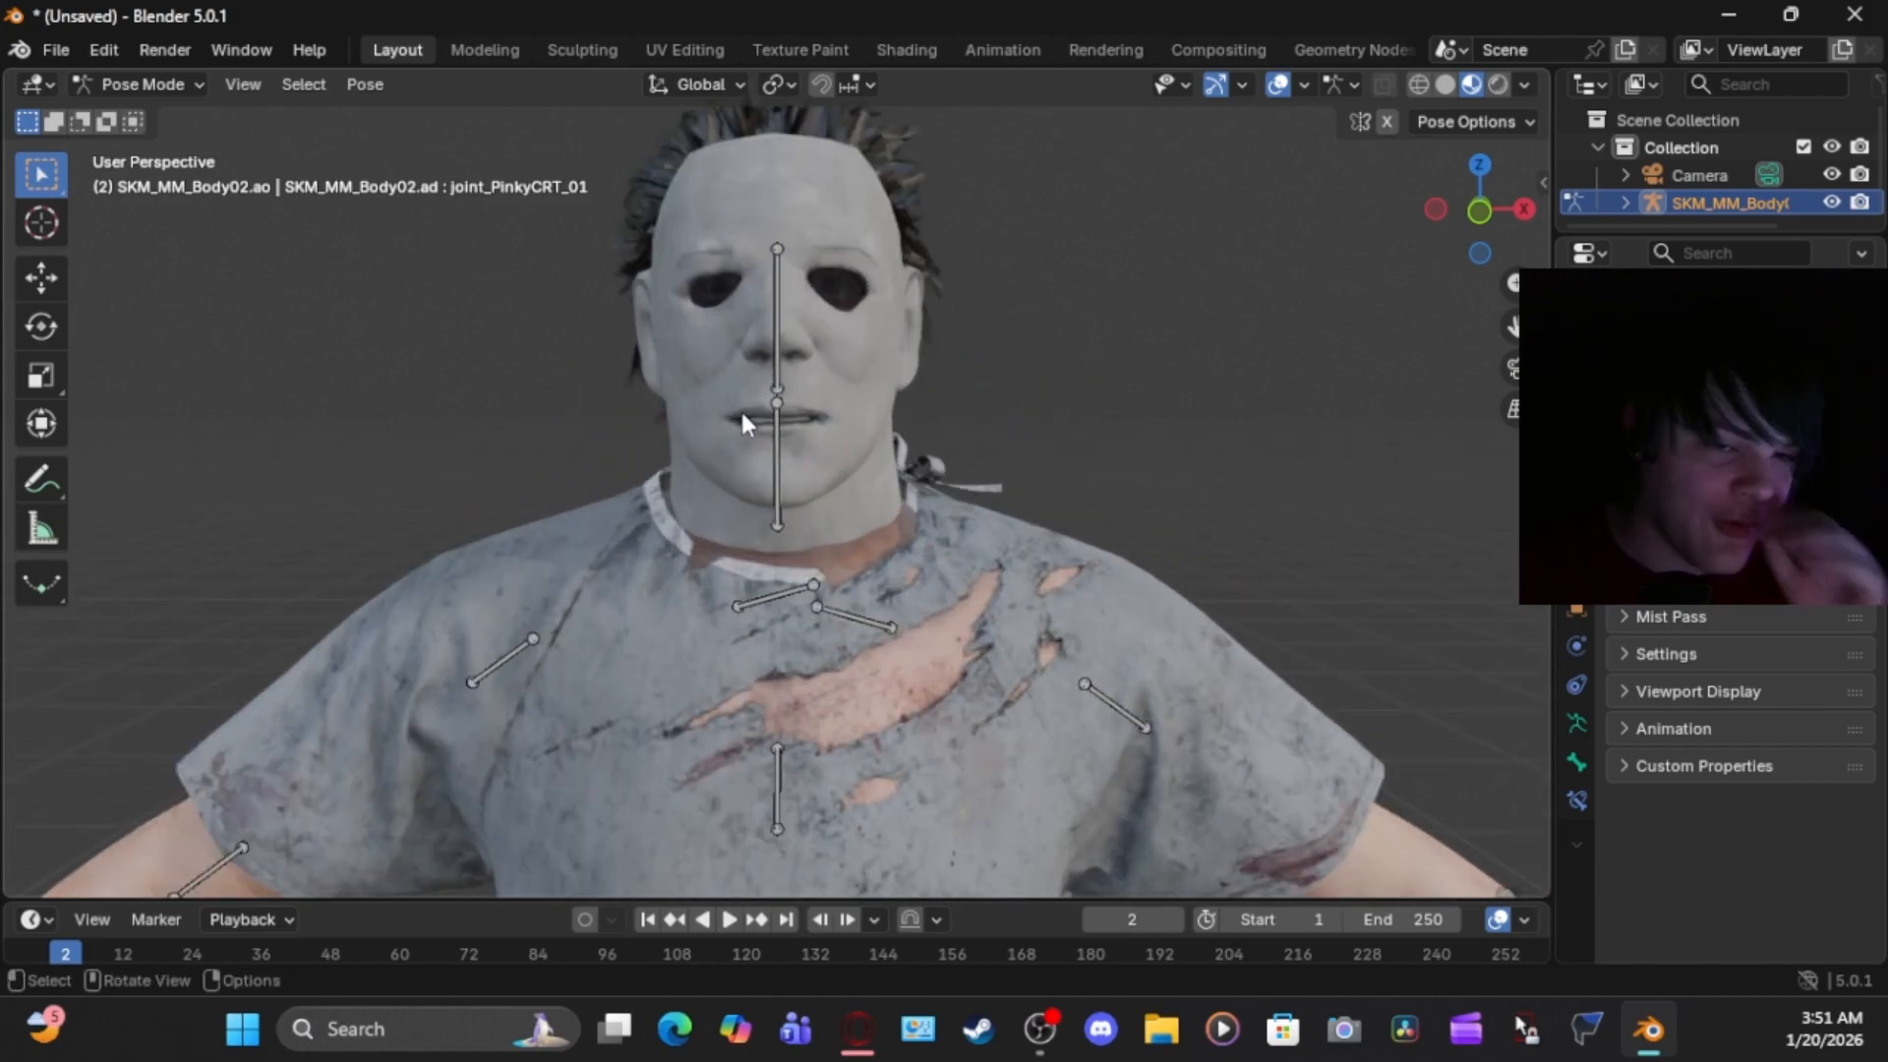
click(779, 421)
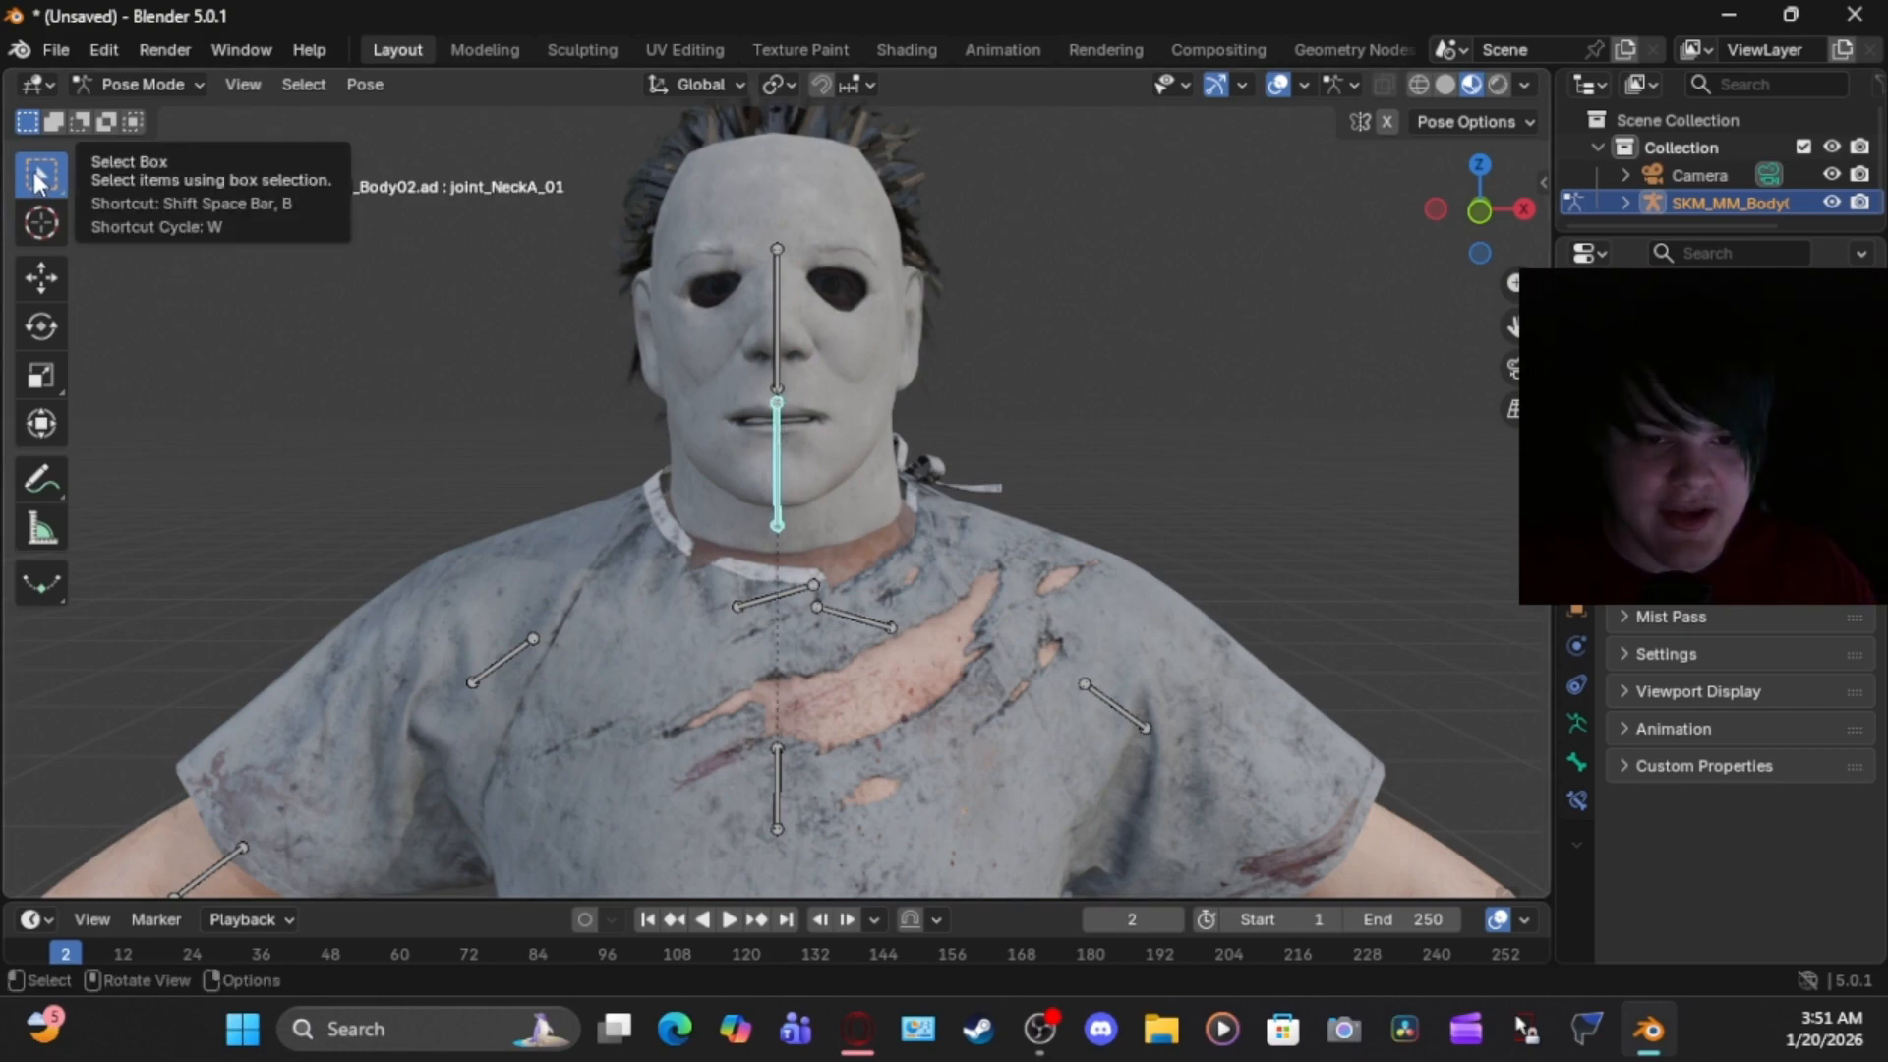
key(w)
key(w)
key(w)
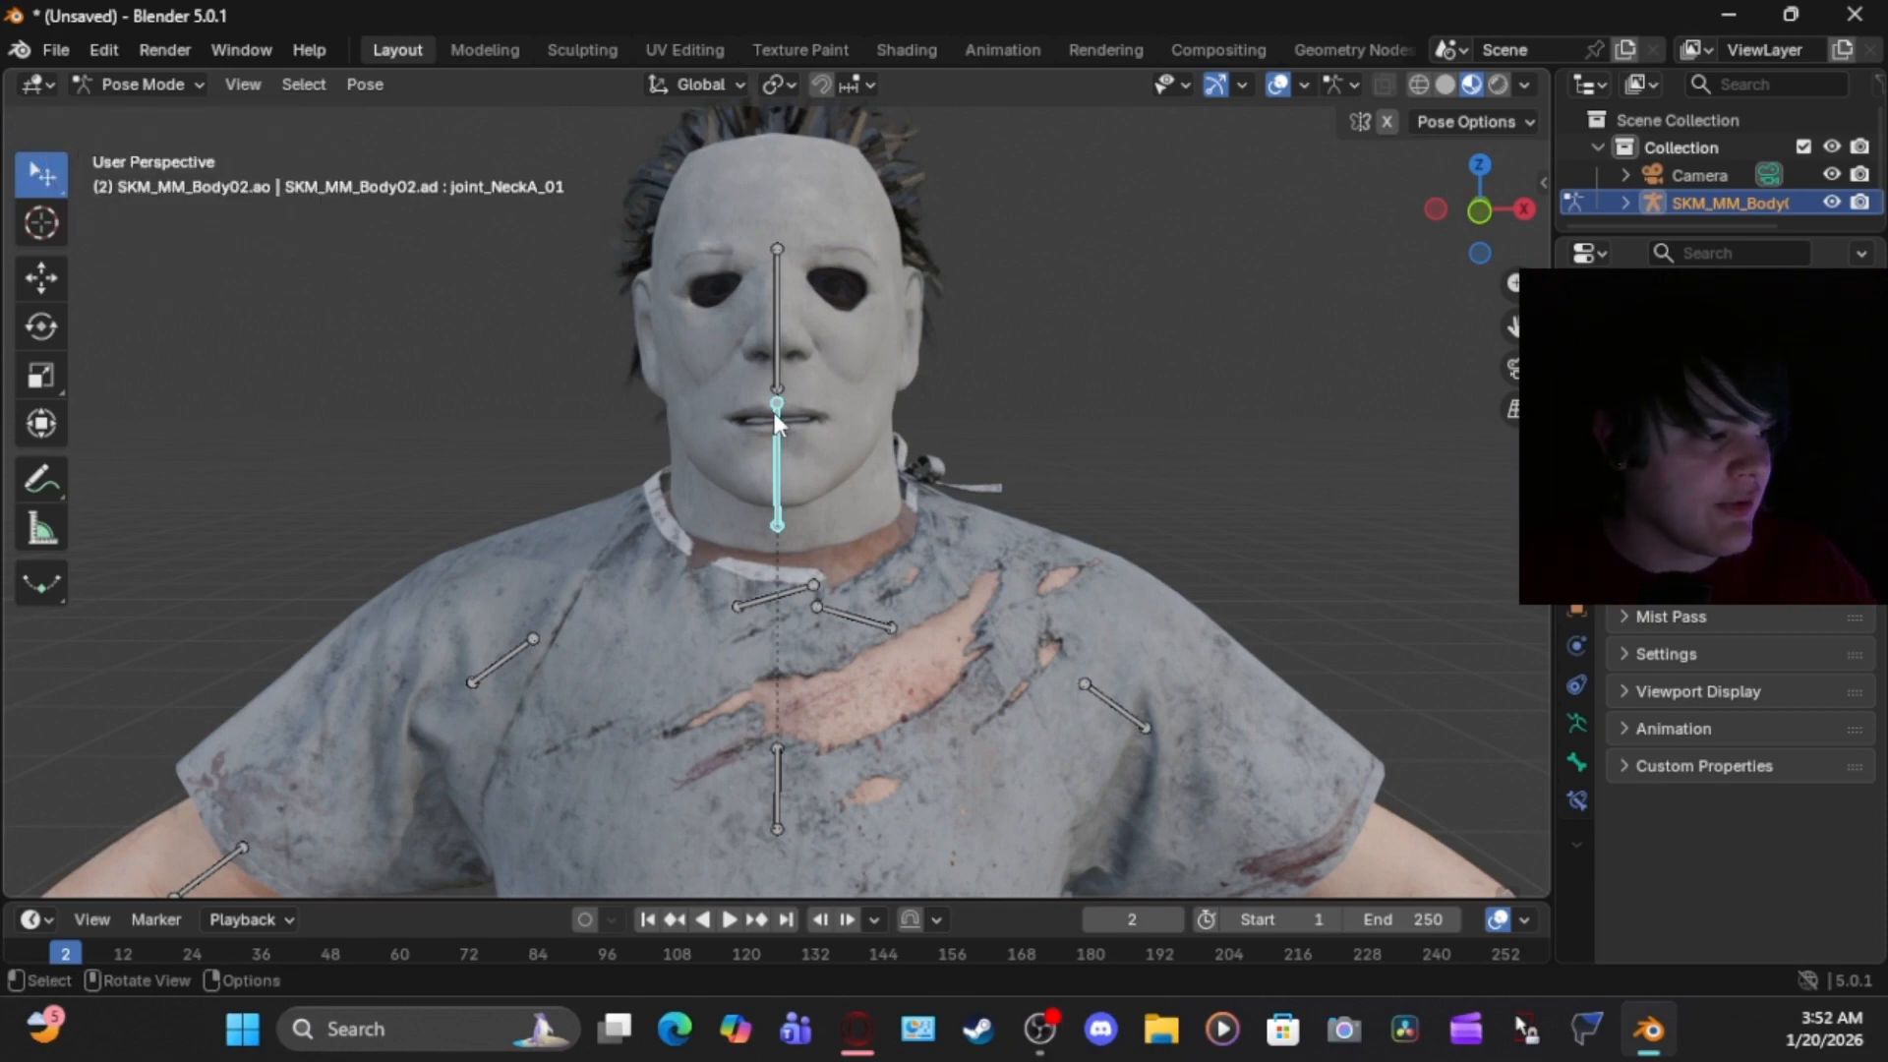
drag(775, 411, 446, 359)
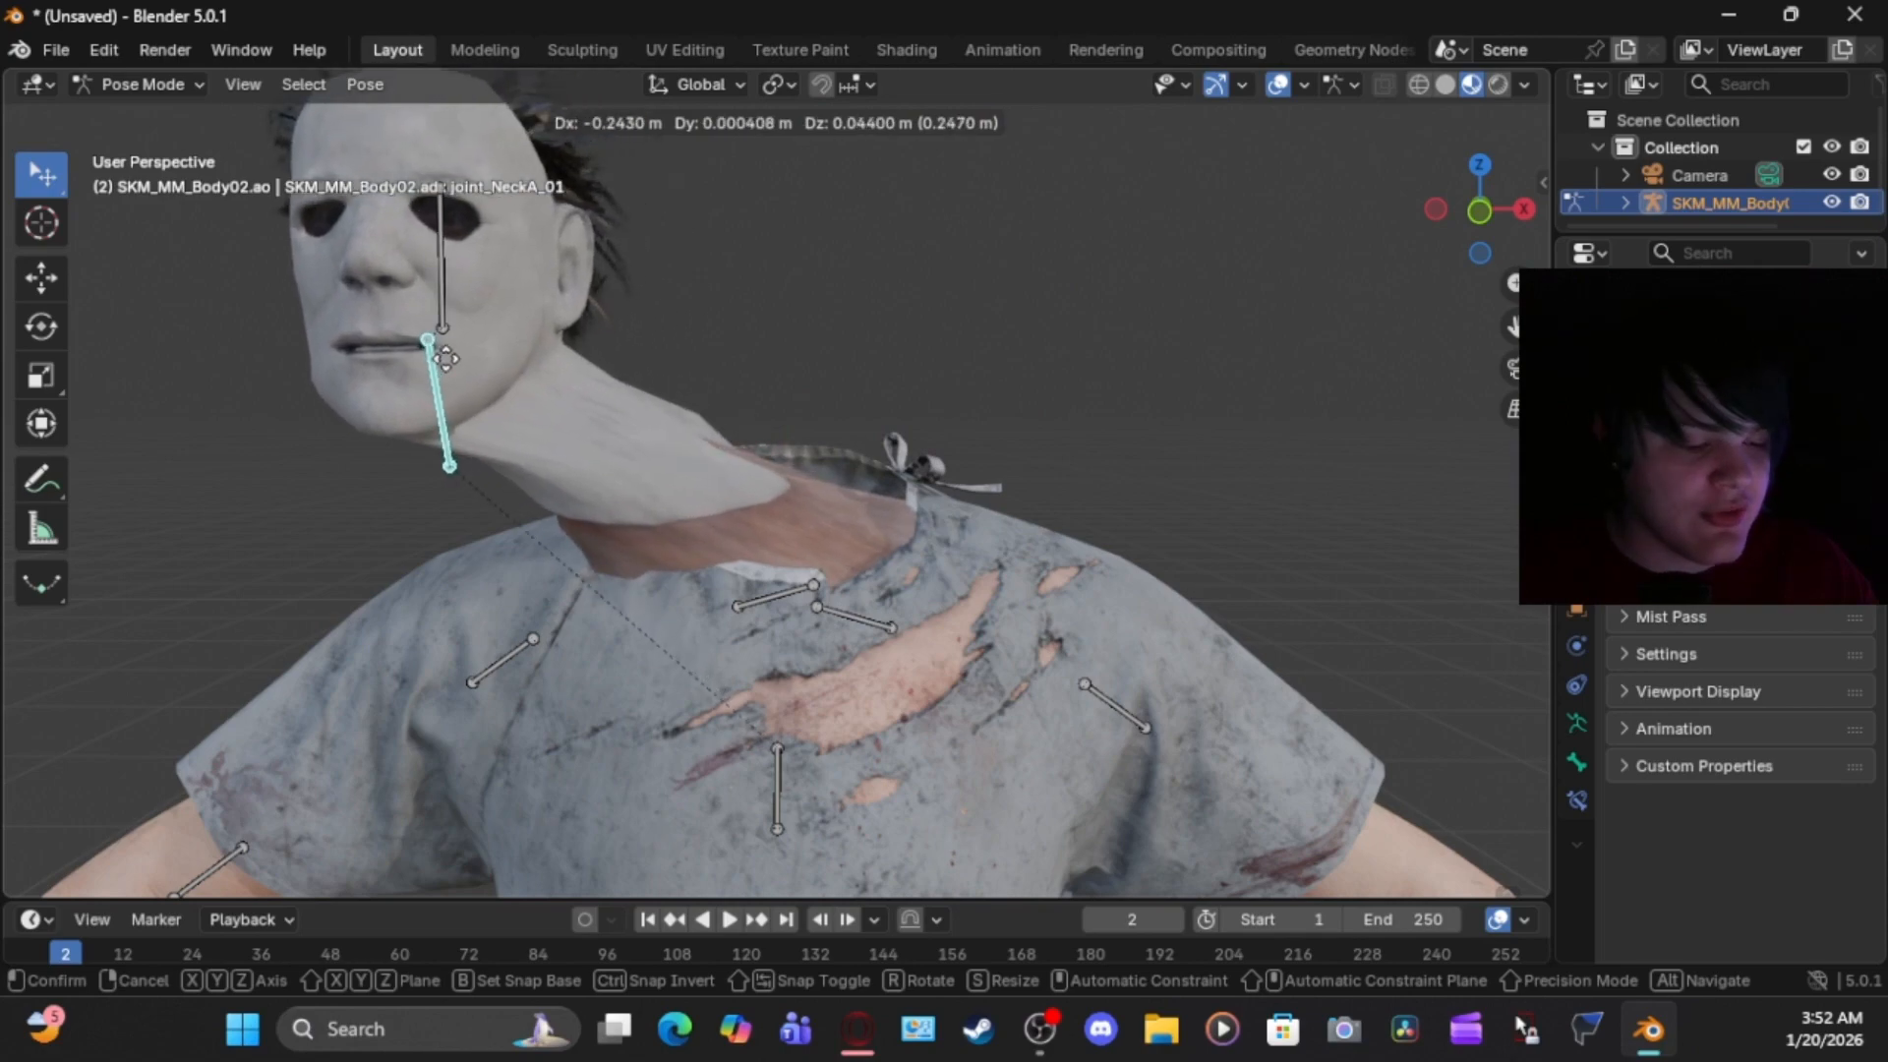
key(Escape)
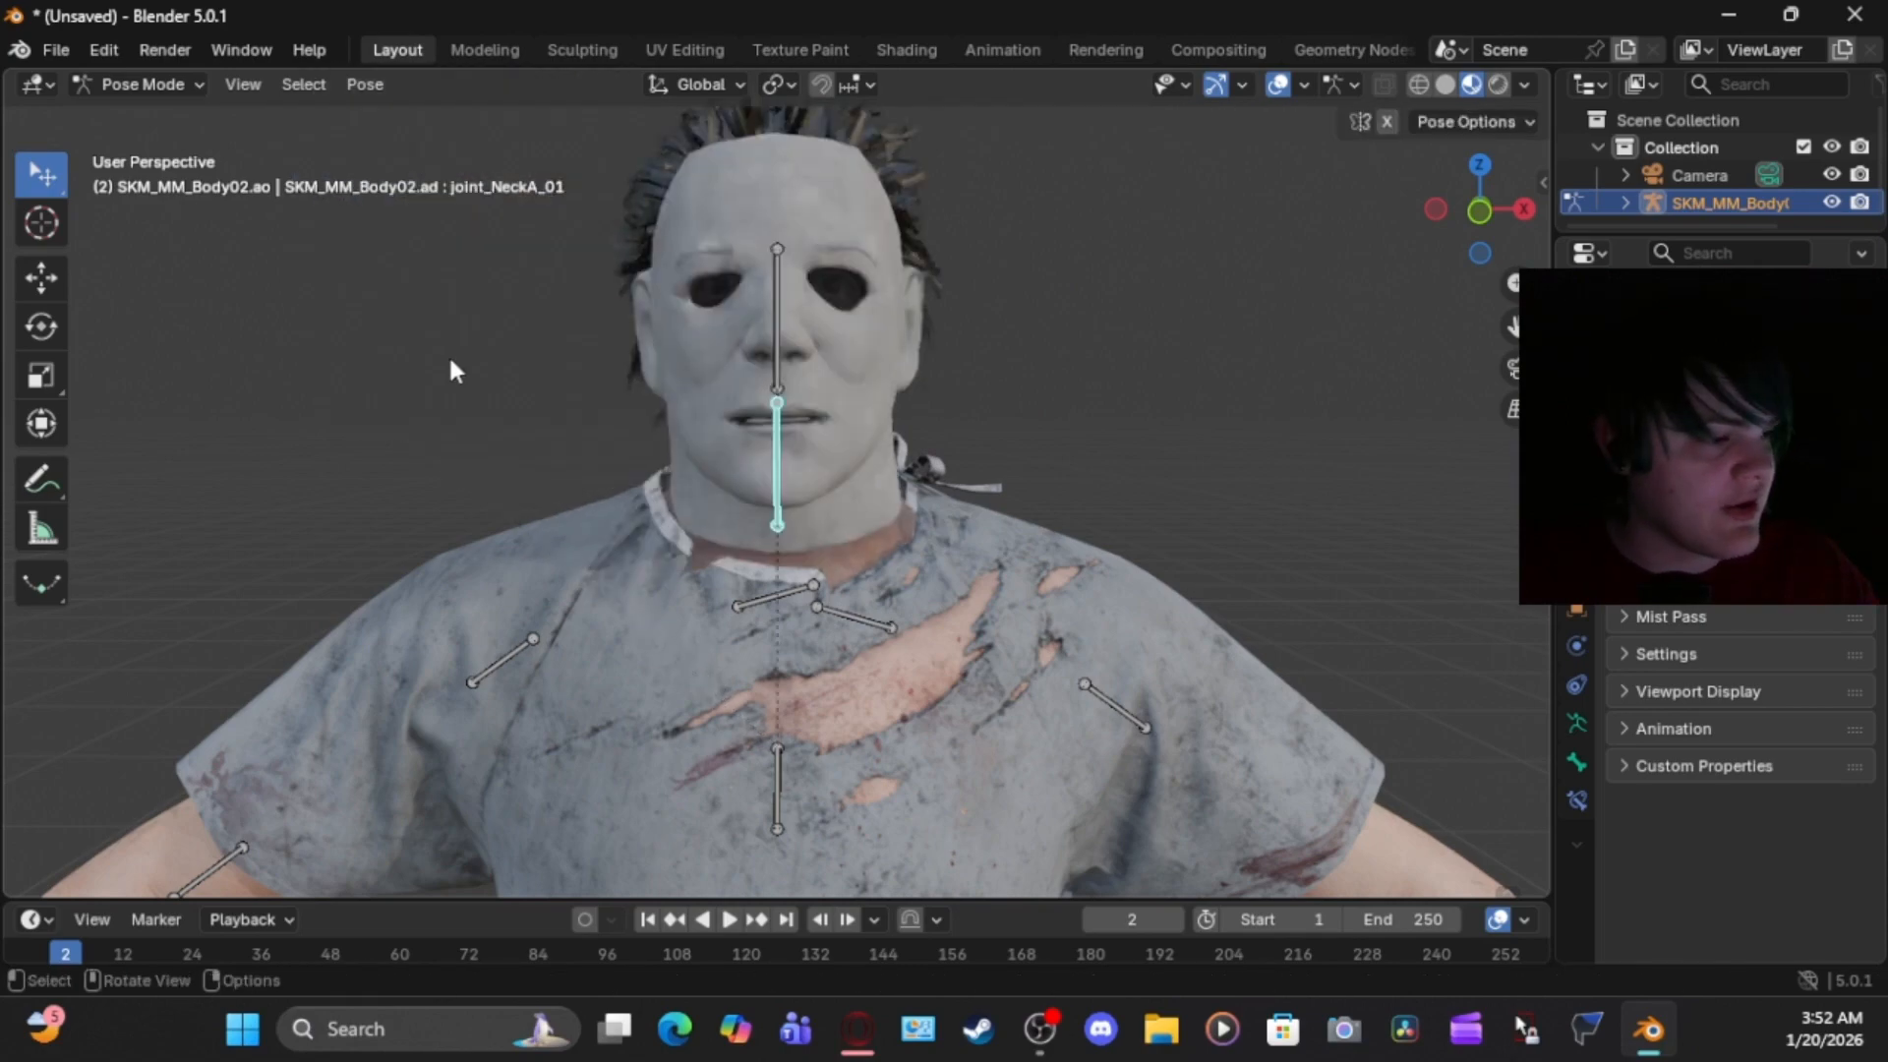
Try moving the head bone upward and testing the neck bone, and undo the move
click(779, 339)
key(g)
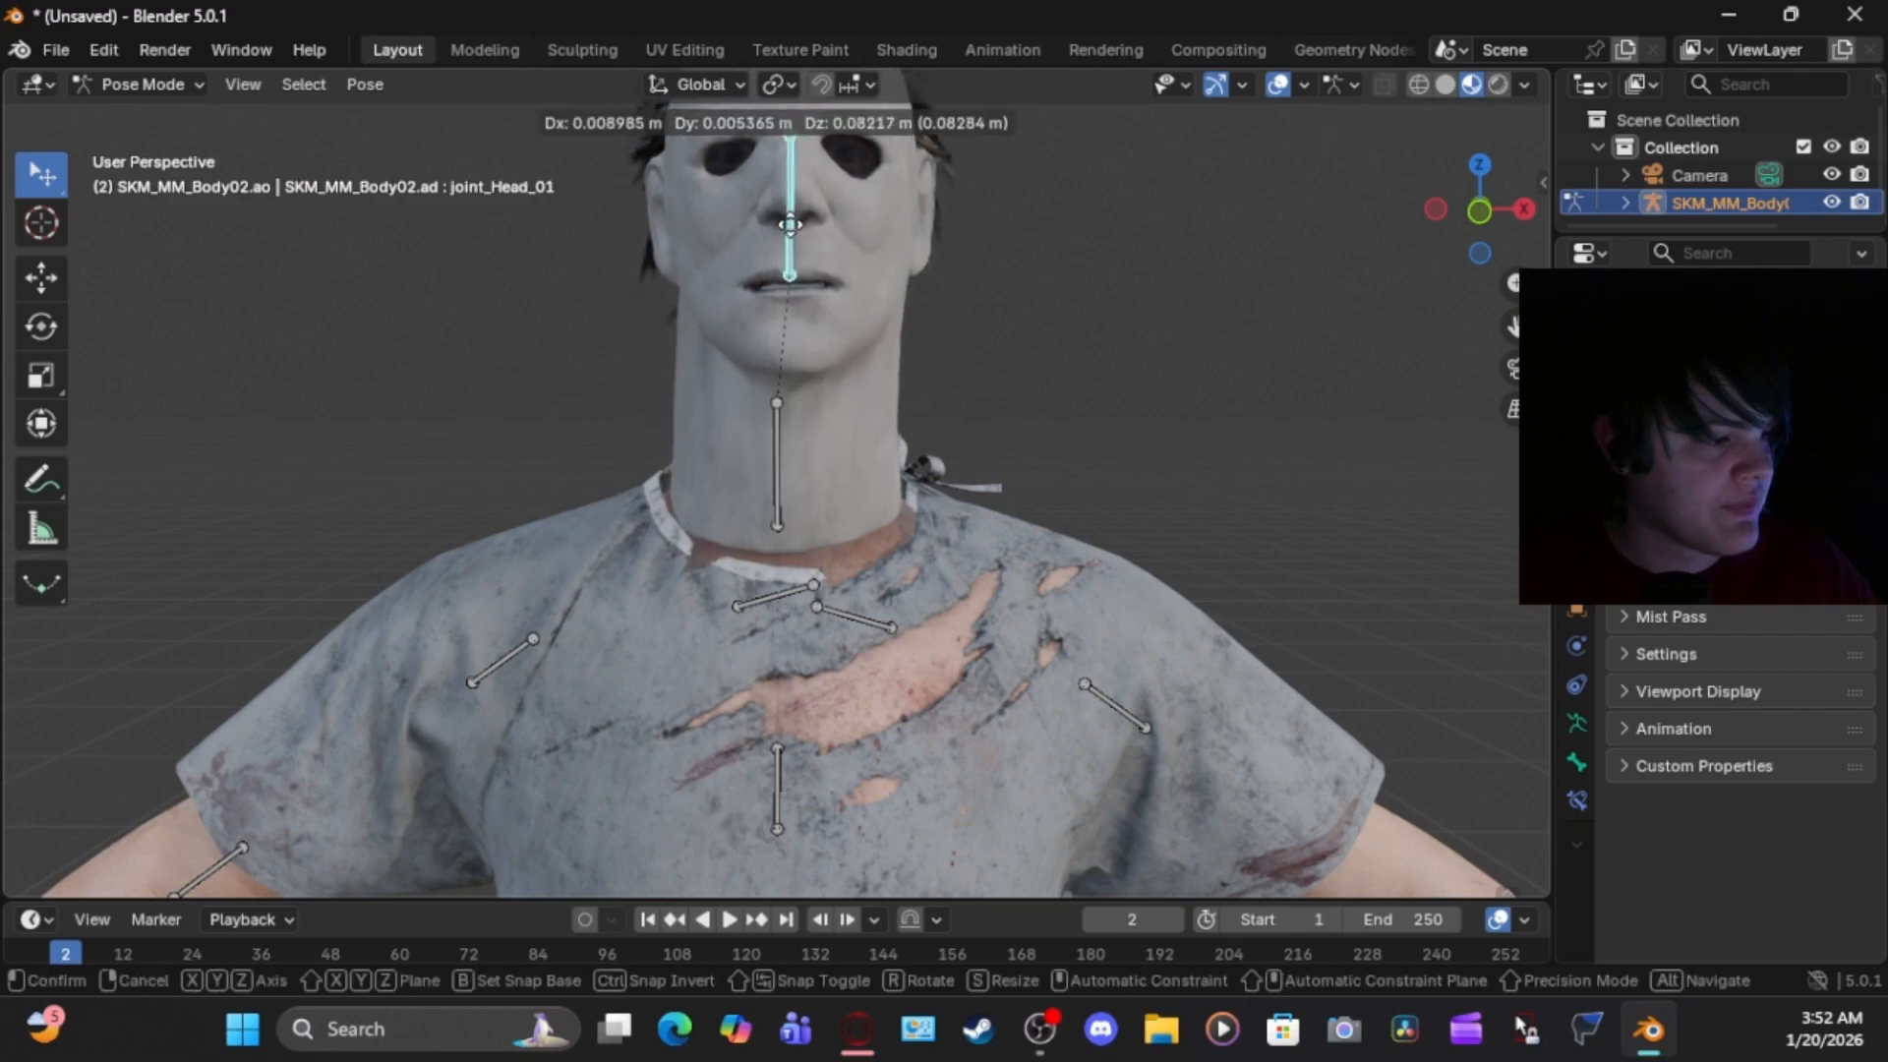
click(743, 211)
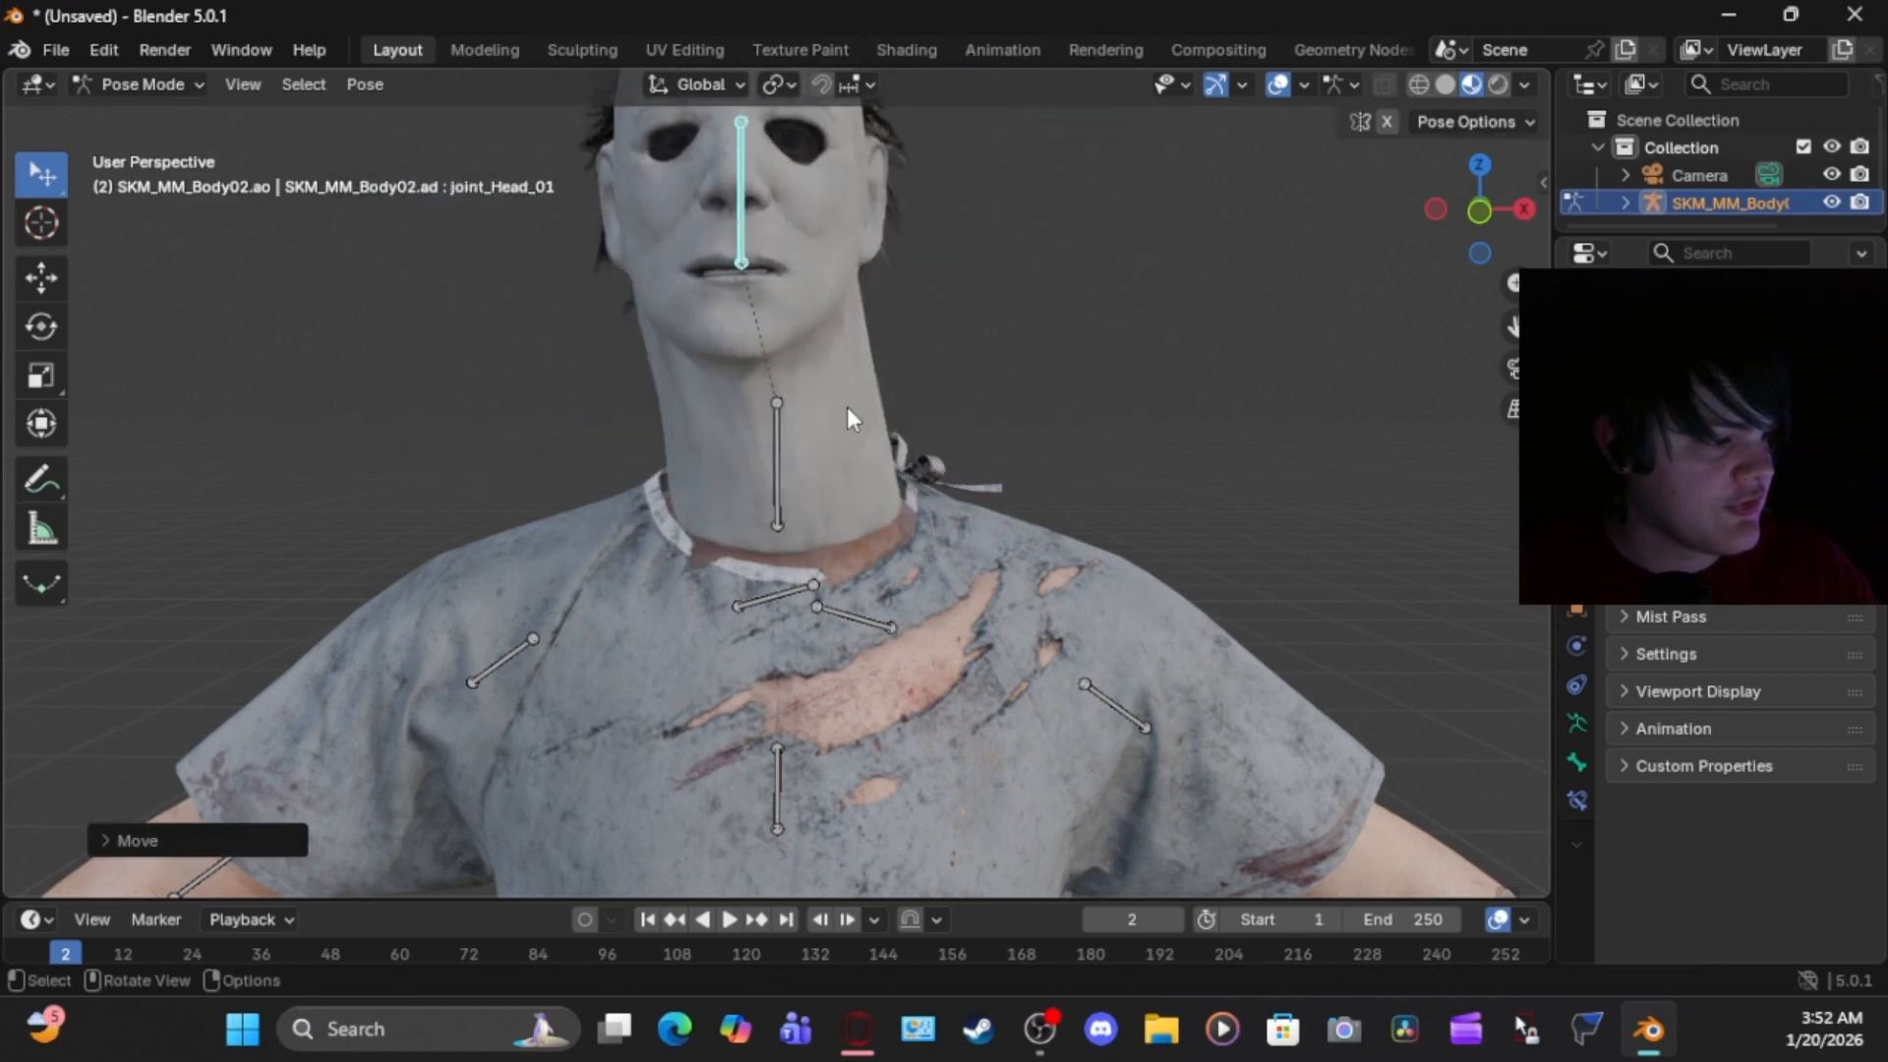
click(775, 453)
key(g)
key(Escape)
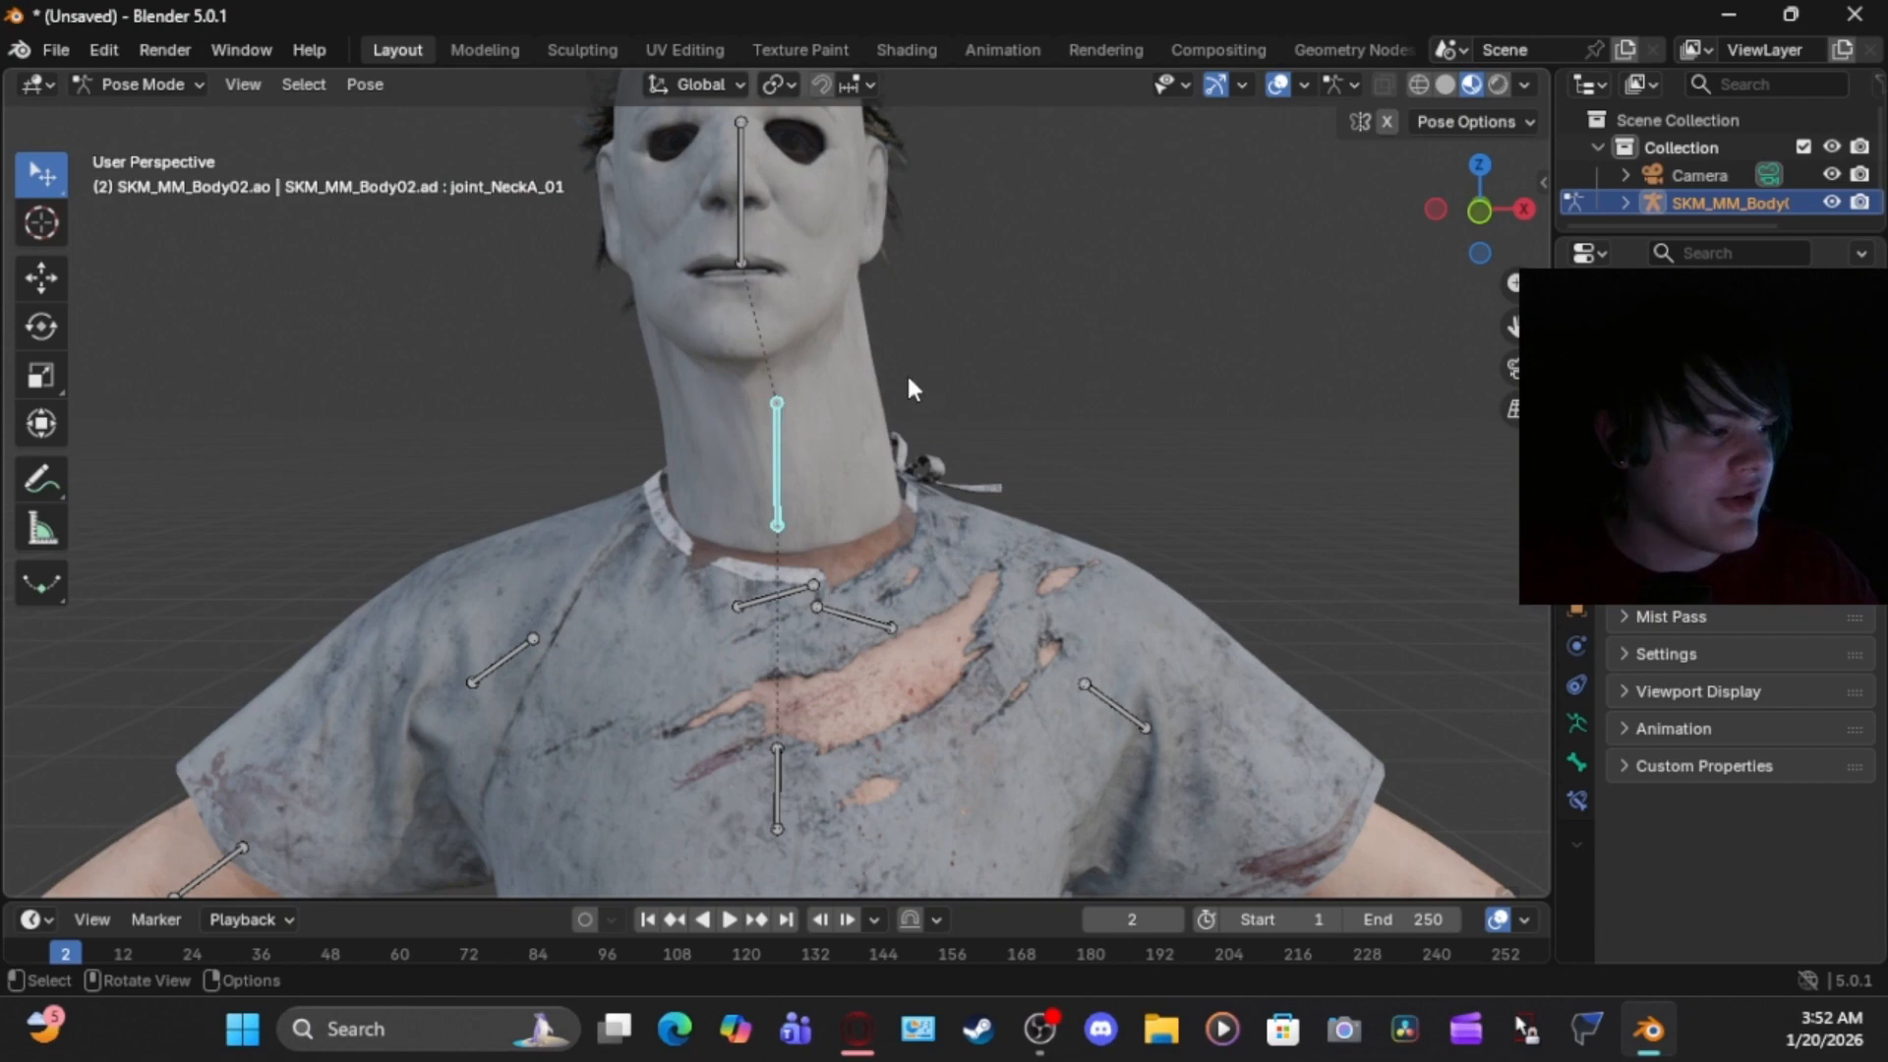
key(ctrl+z)
key(ctrl+z)
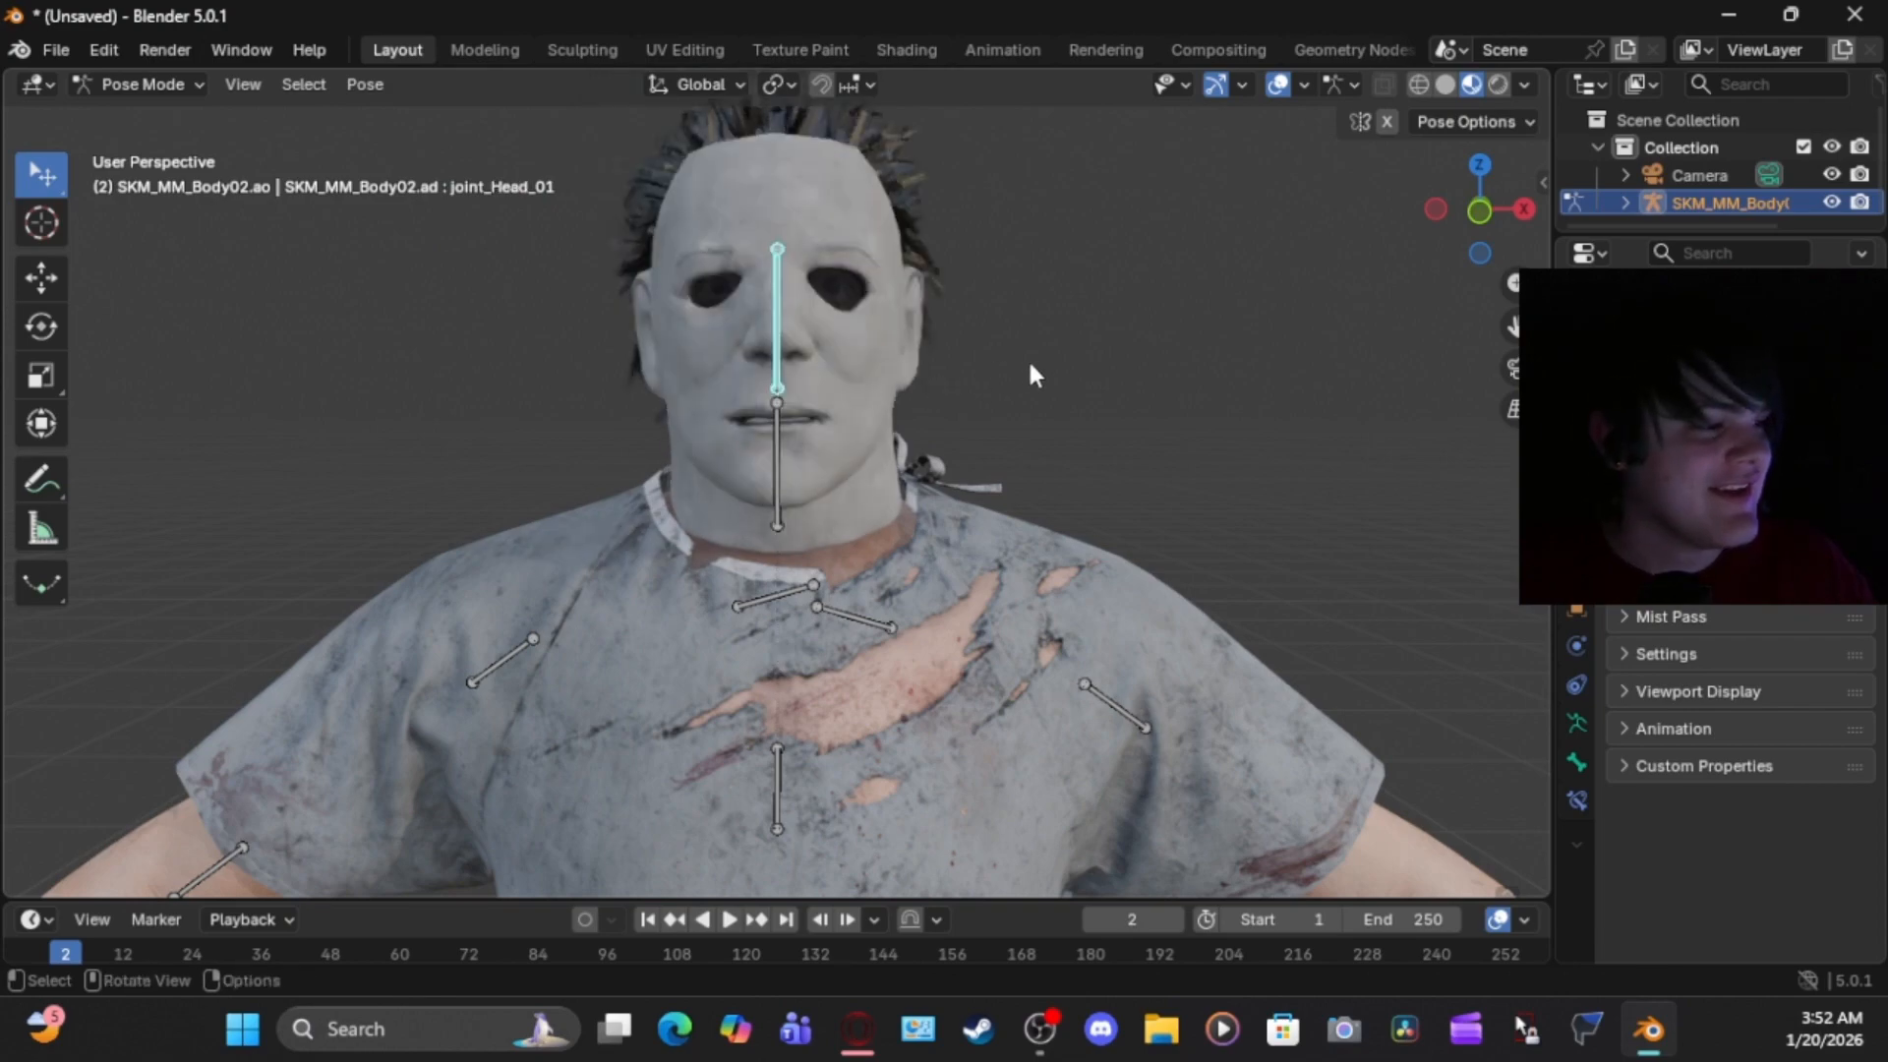
Rotate the neck bone to tilt the head toward the character's left shoulder, and deselect it
middle_drag(1105, 387, 1082, 445)
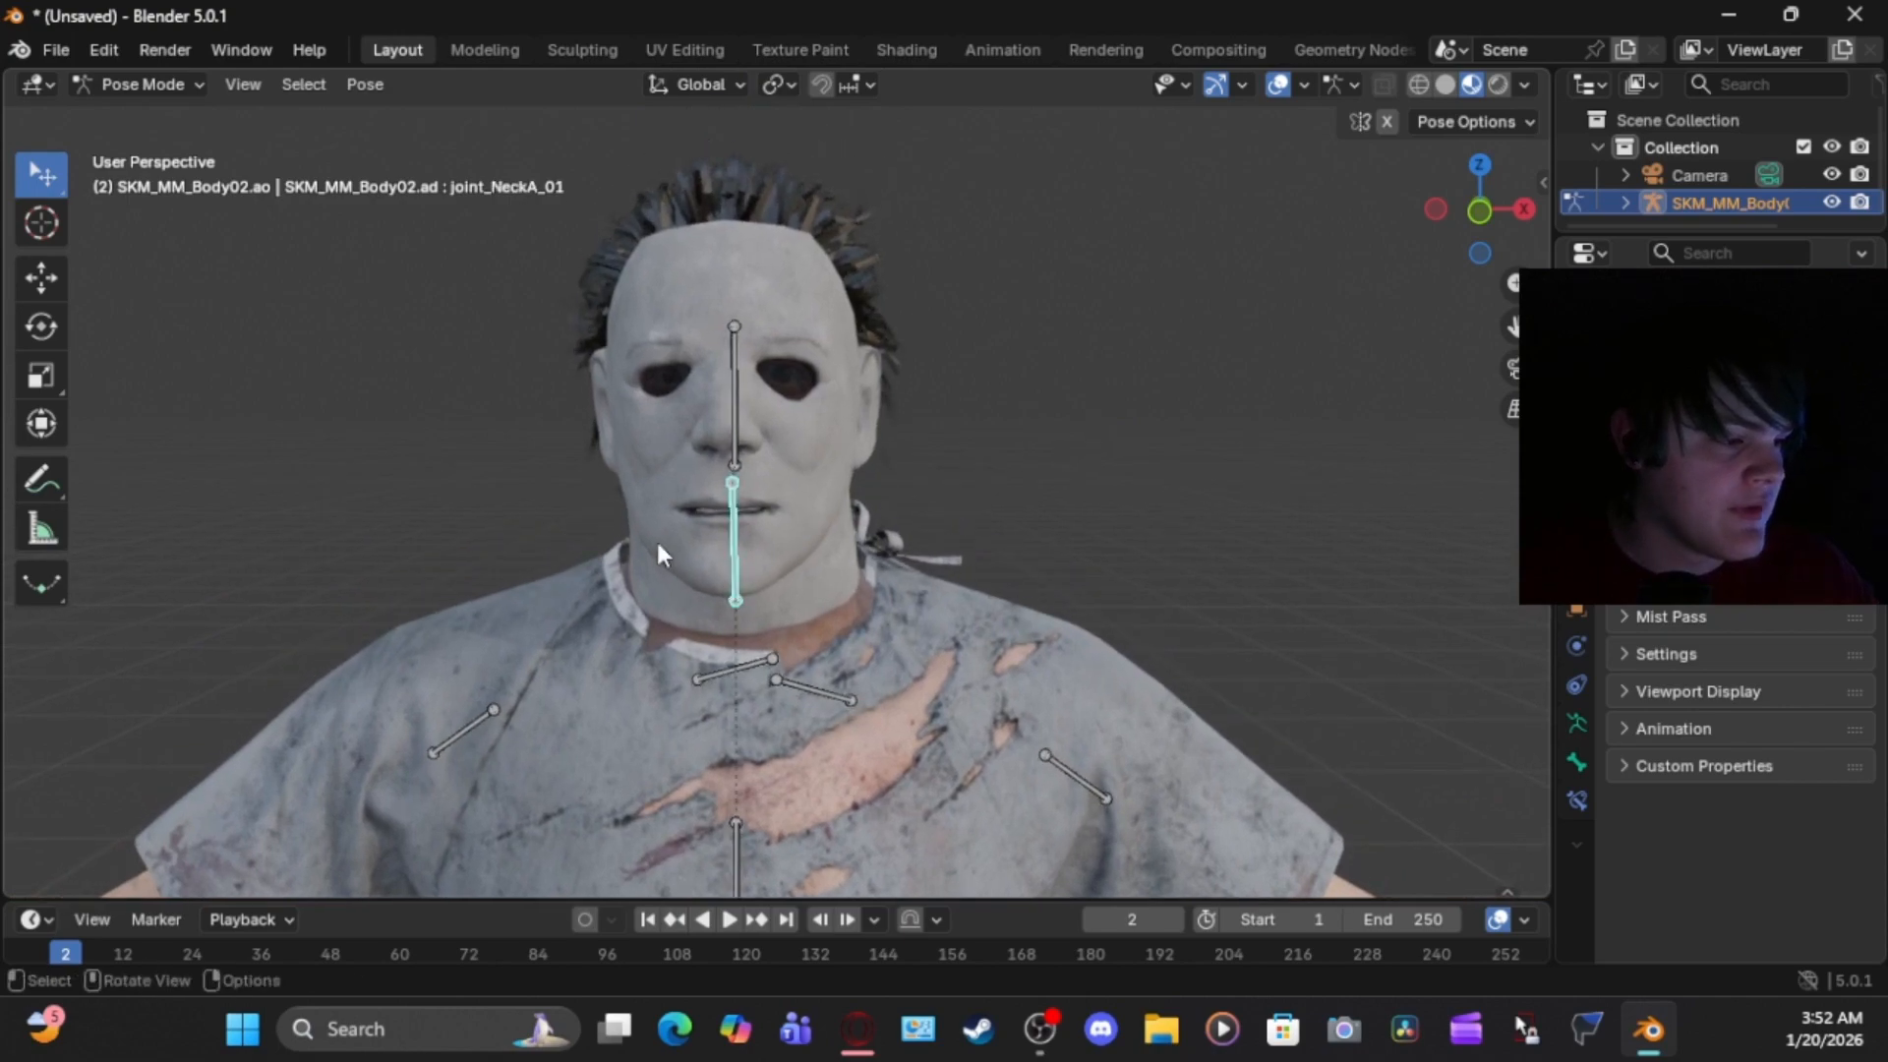
click(39, 331)
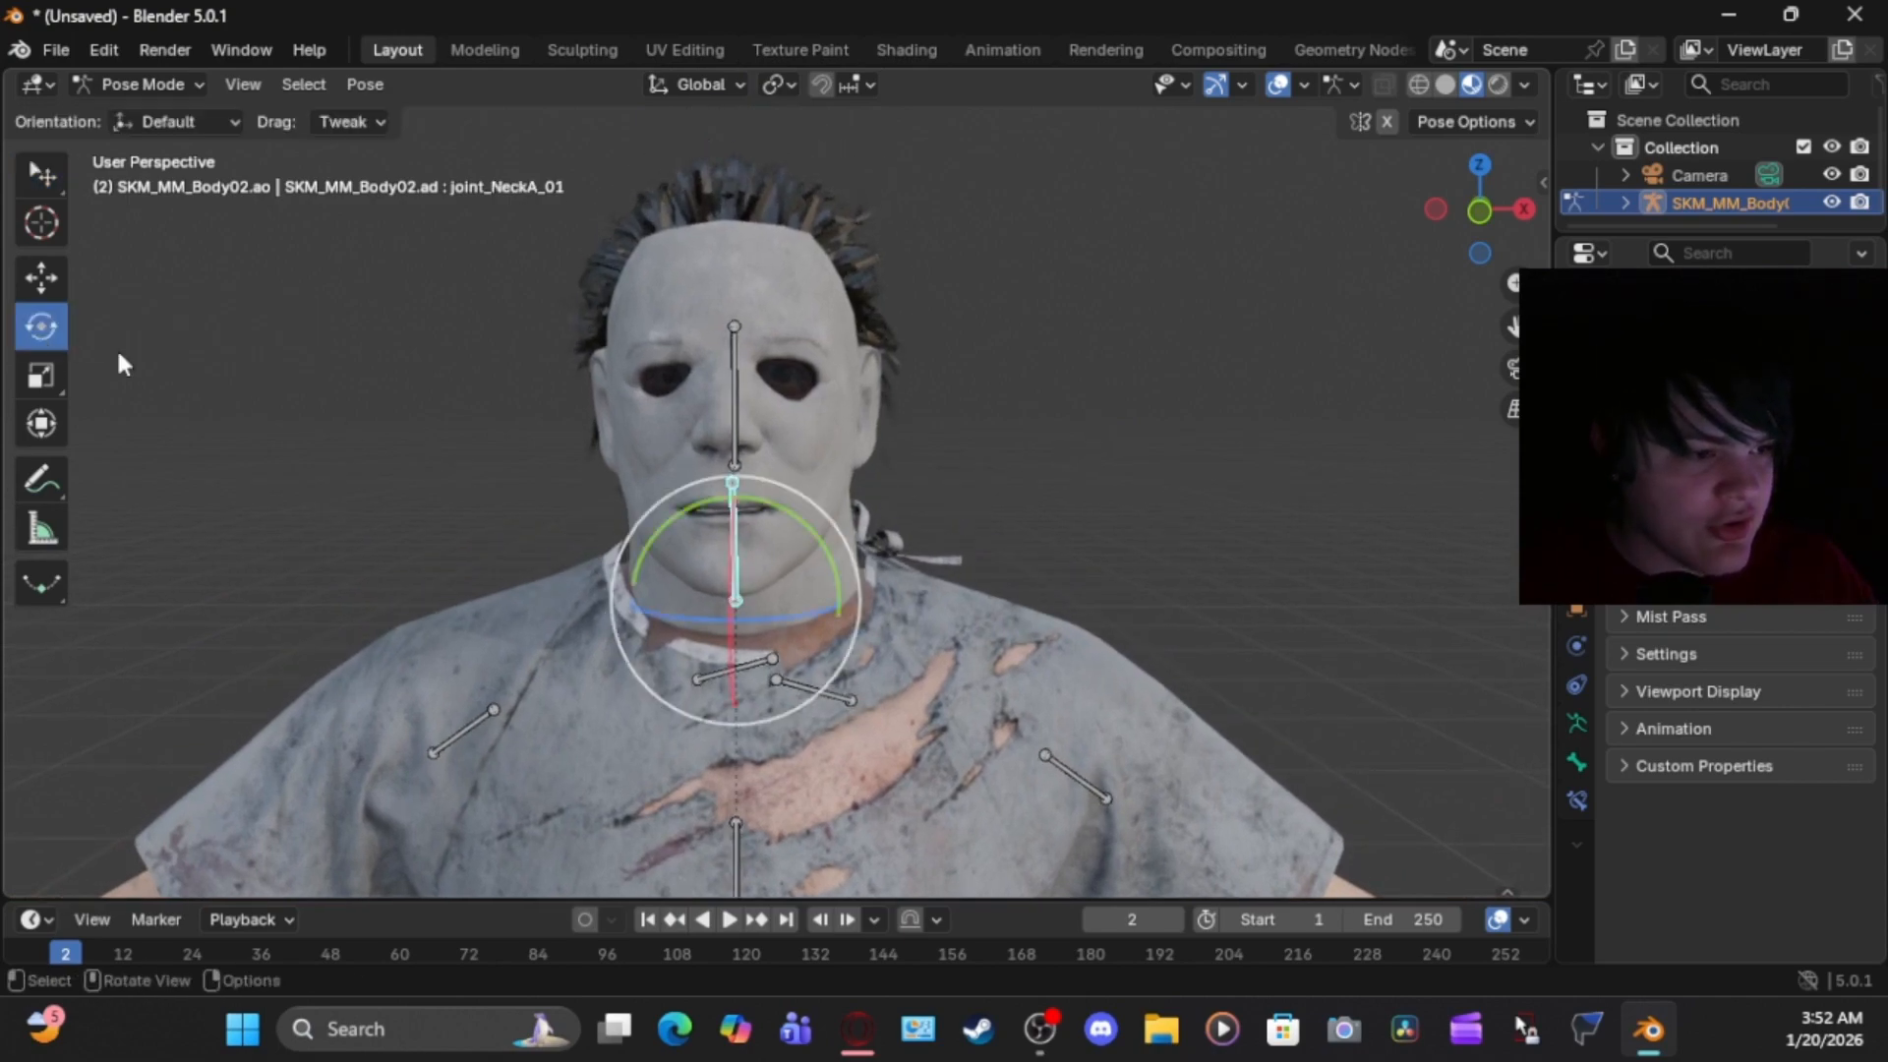
mouse_move(800, 527)
mouse_down()
mouse_move(936, 551)
mouse_move(812, 556)
mouse_up()
drag(745, 623, 765, 629)
click(1173, 427)
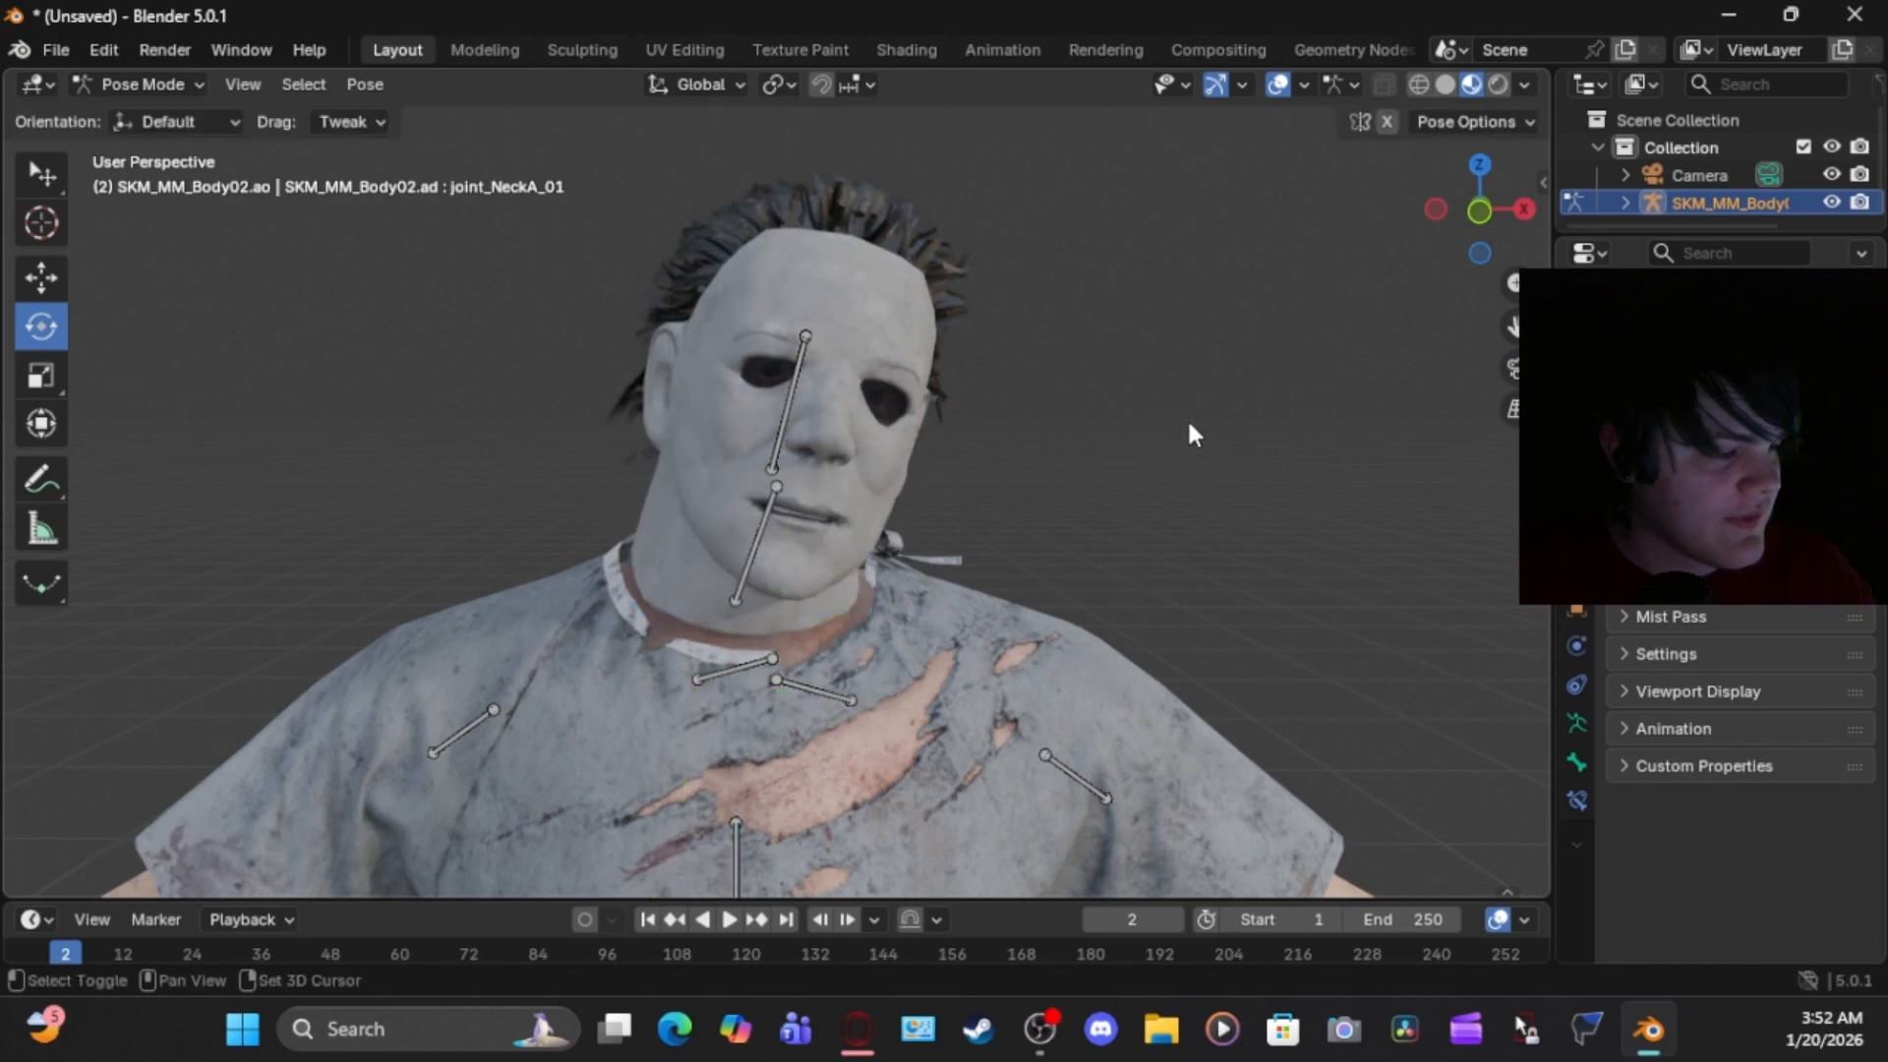
Rotate the right shoulder and elbow bones to bring the forearm across the chest
scroll(1188, 417, down, 2)
middle_drag(1165, 403, 1180, 366)
click(567, 560)
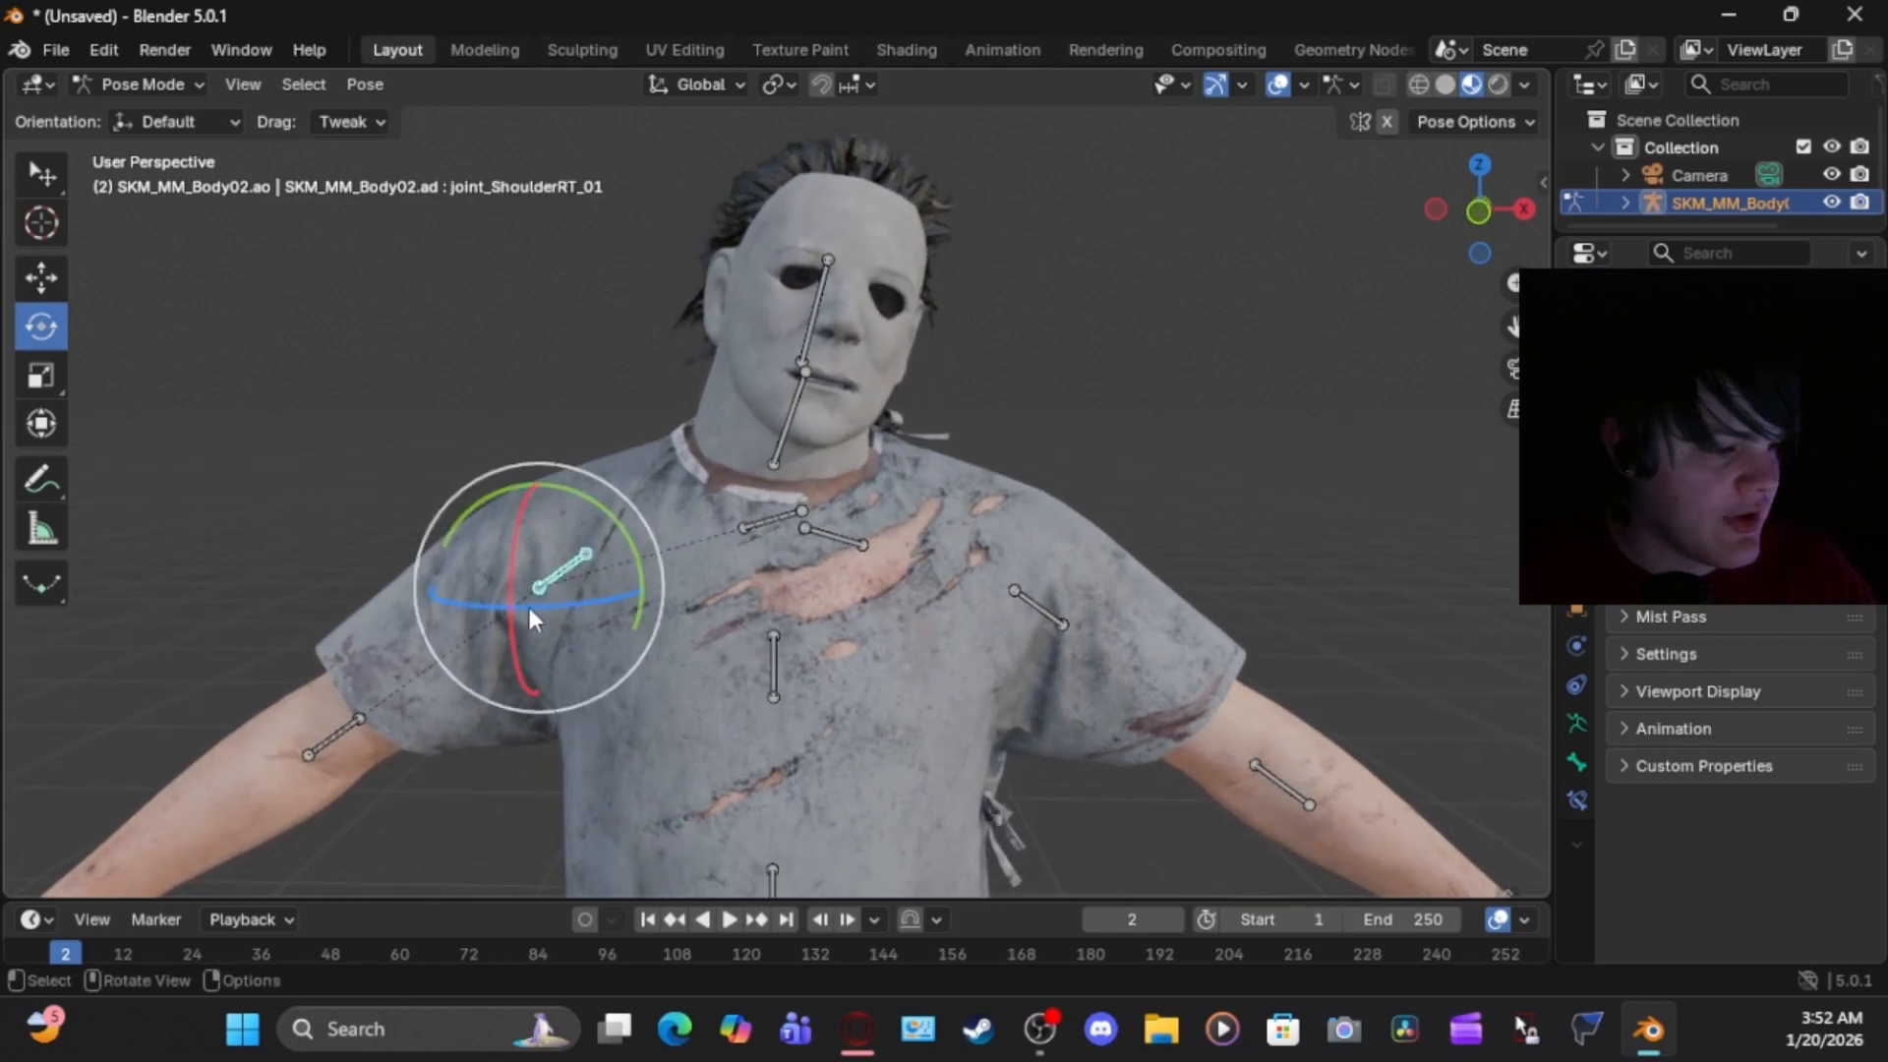
drag(528, 604, 579, 620)
click(609, 673)
drag(710, 651, 657, 594)
click(412, 455)
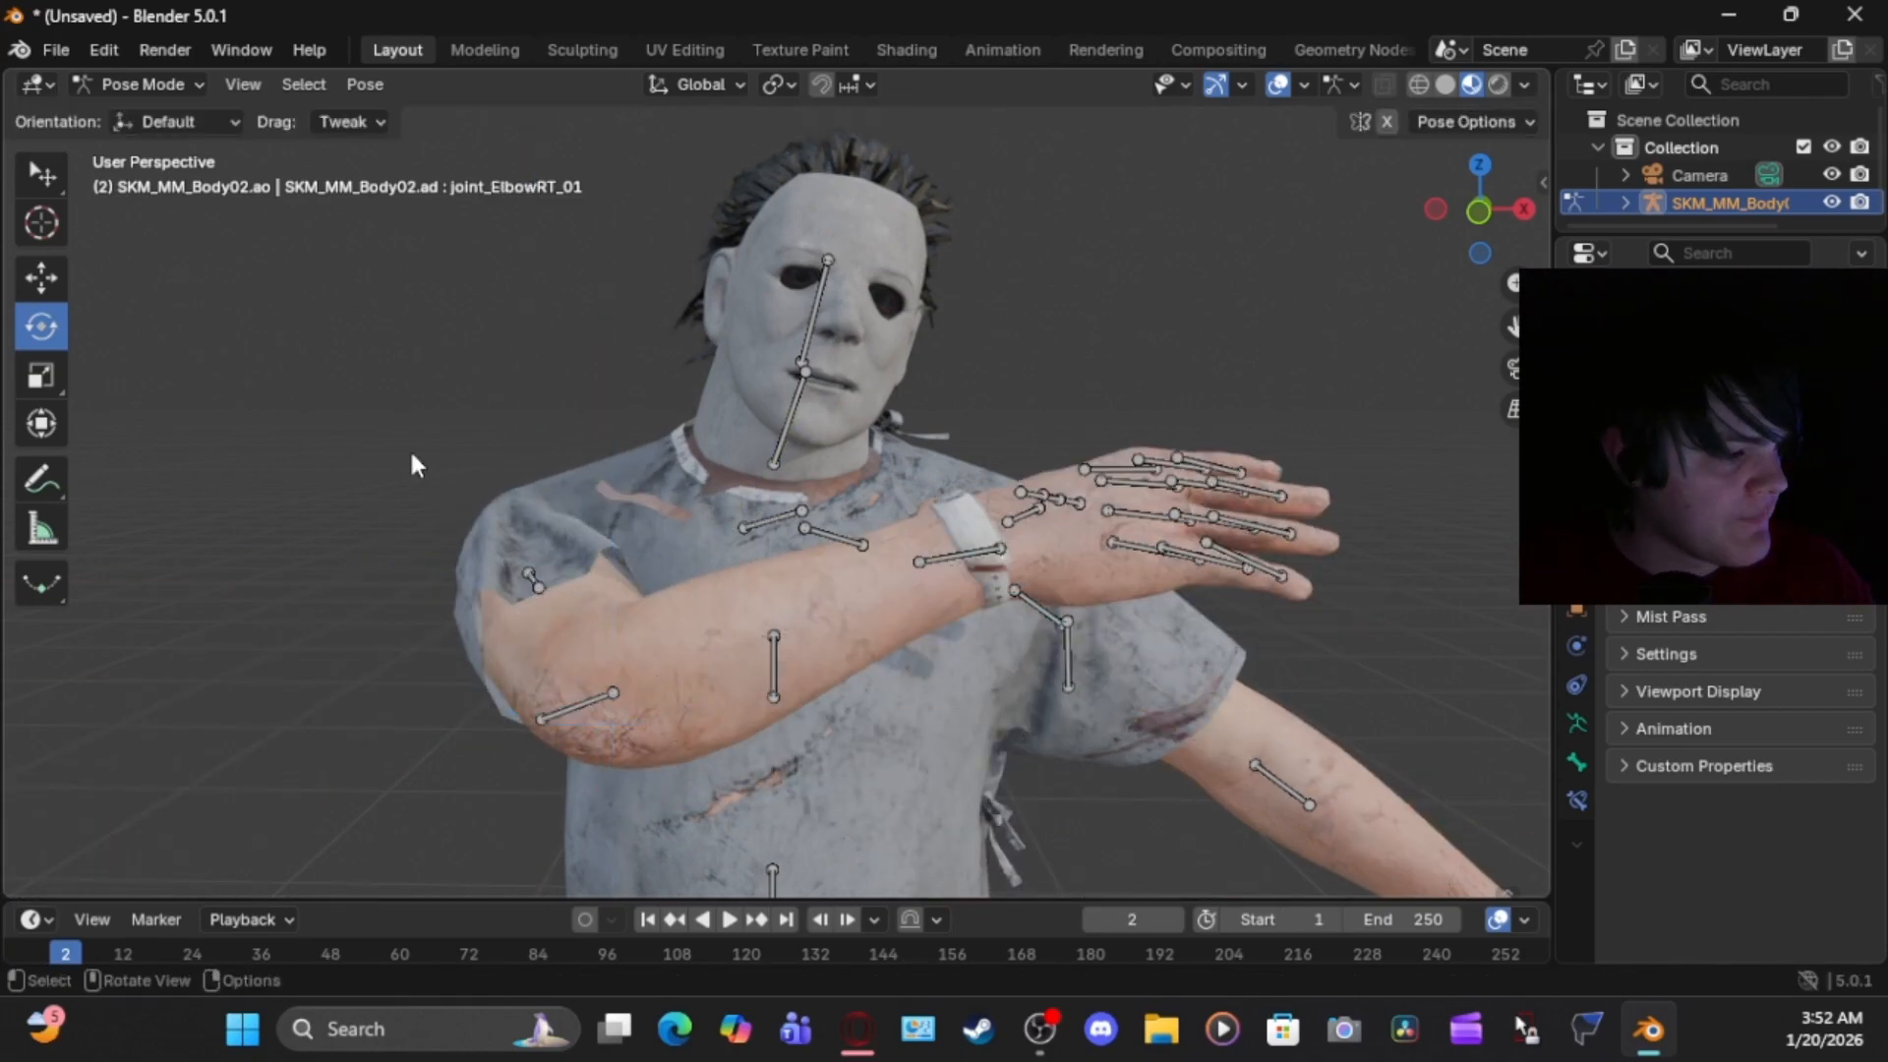
Fine-tune the right arm's bone rotations, including the elbow, so the forearm sits in front of the chest
scroll(748, 512, up, 2)
click(811, 582)
drag(820, 502, 824, 570)
middle_drag(689, 295, 630, 521)
click(393, 445)
drag(315, 432, 324, 482)
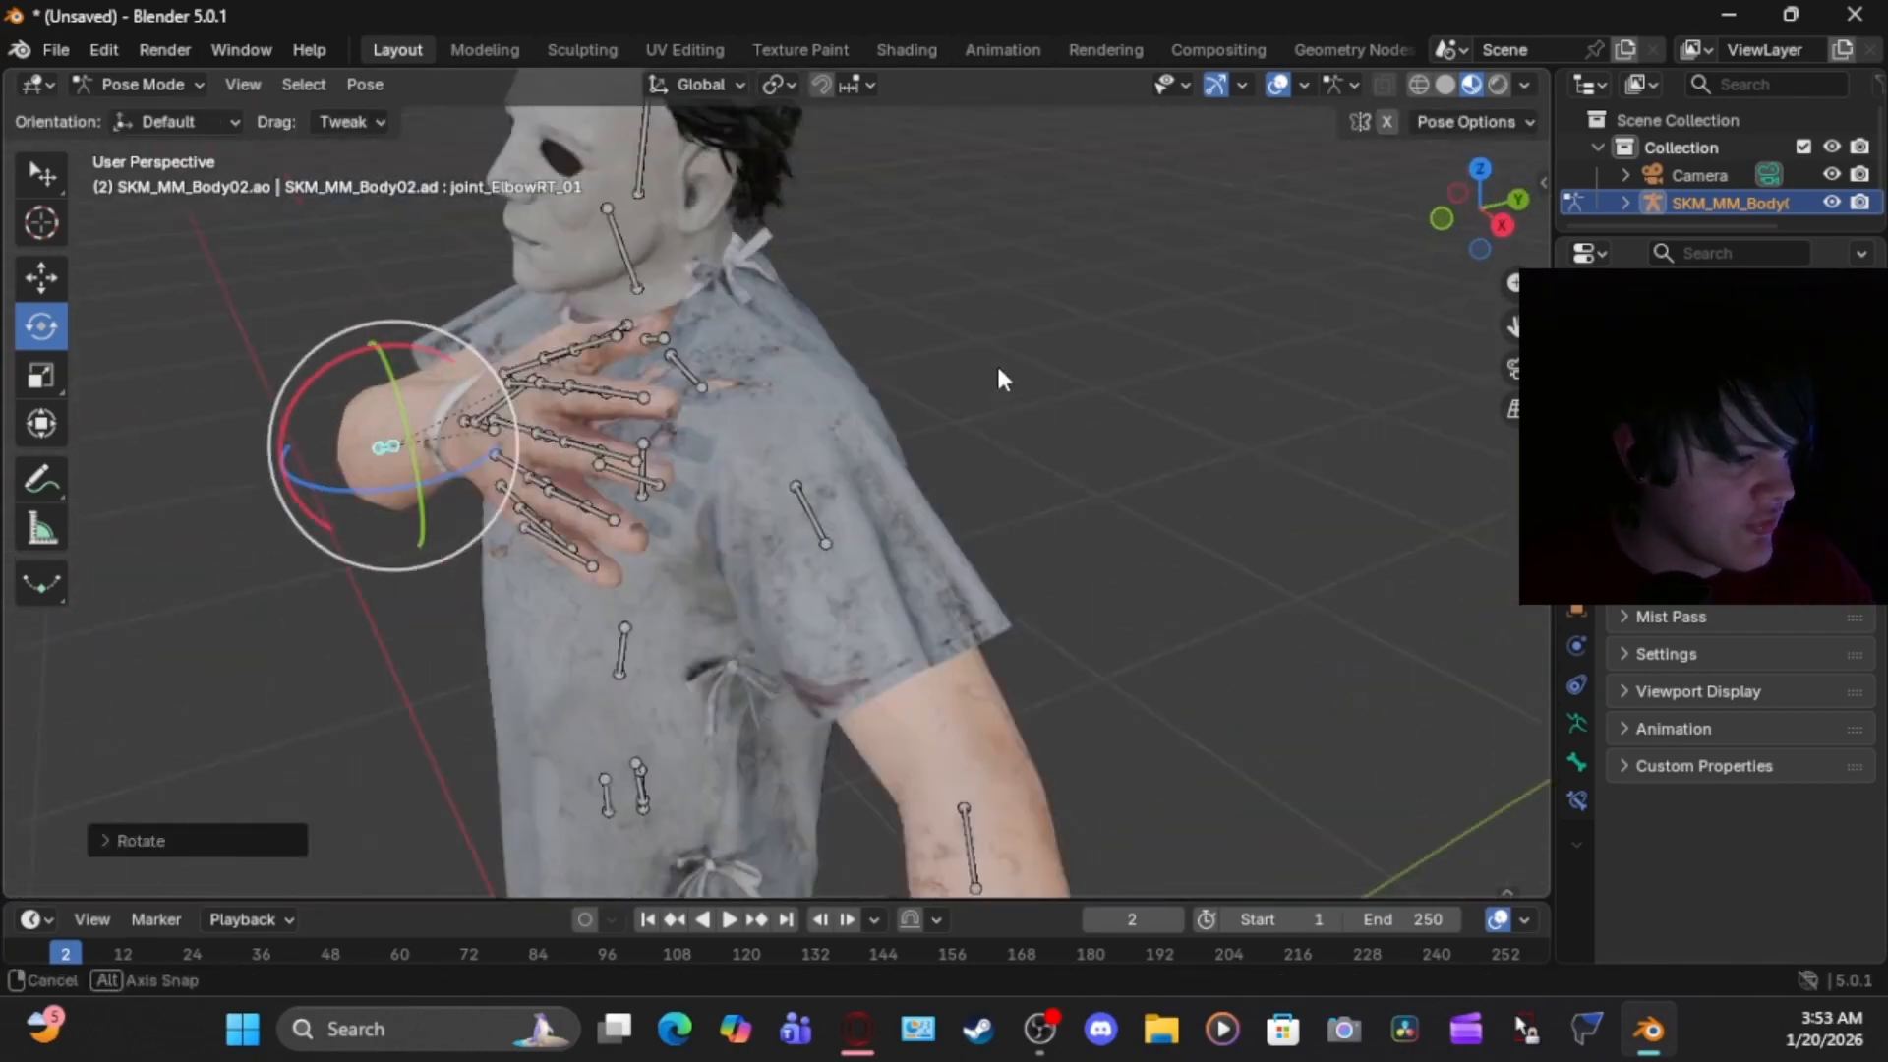
Curl the right hand's other fingers by rotating their bones, leaving the index finger pointing outward
middle_drag(995, 363, 1131, 246)
click(869, 421)
drag(983, 443, 1003, 531)
click(817, 370)
click(818, 377)
drag(1003, 393, 1024, 468)
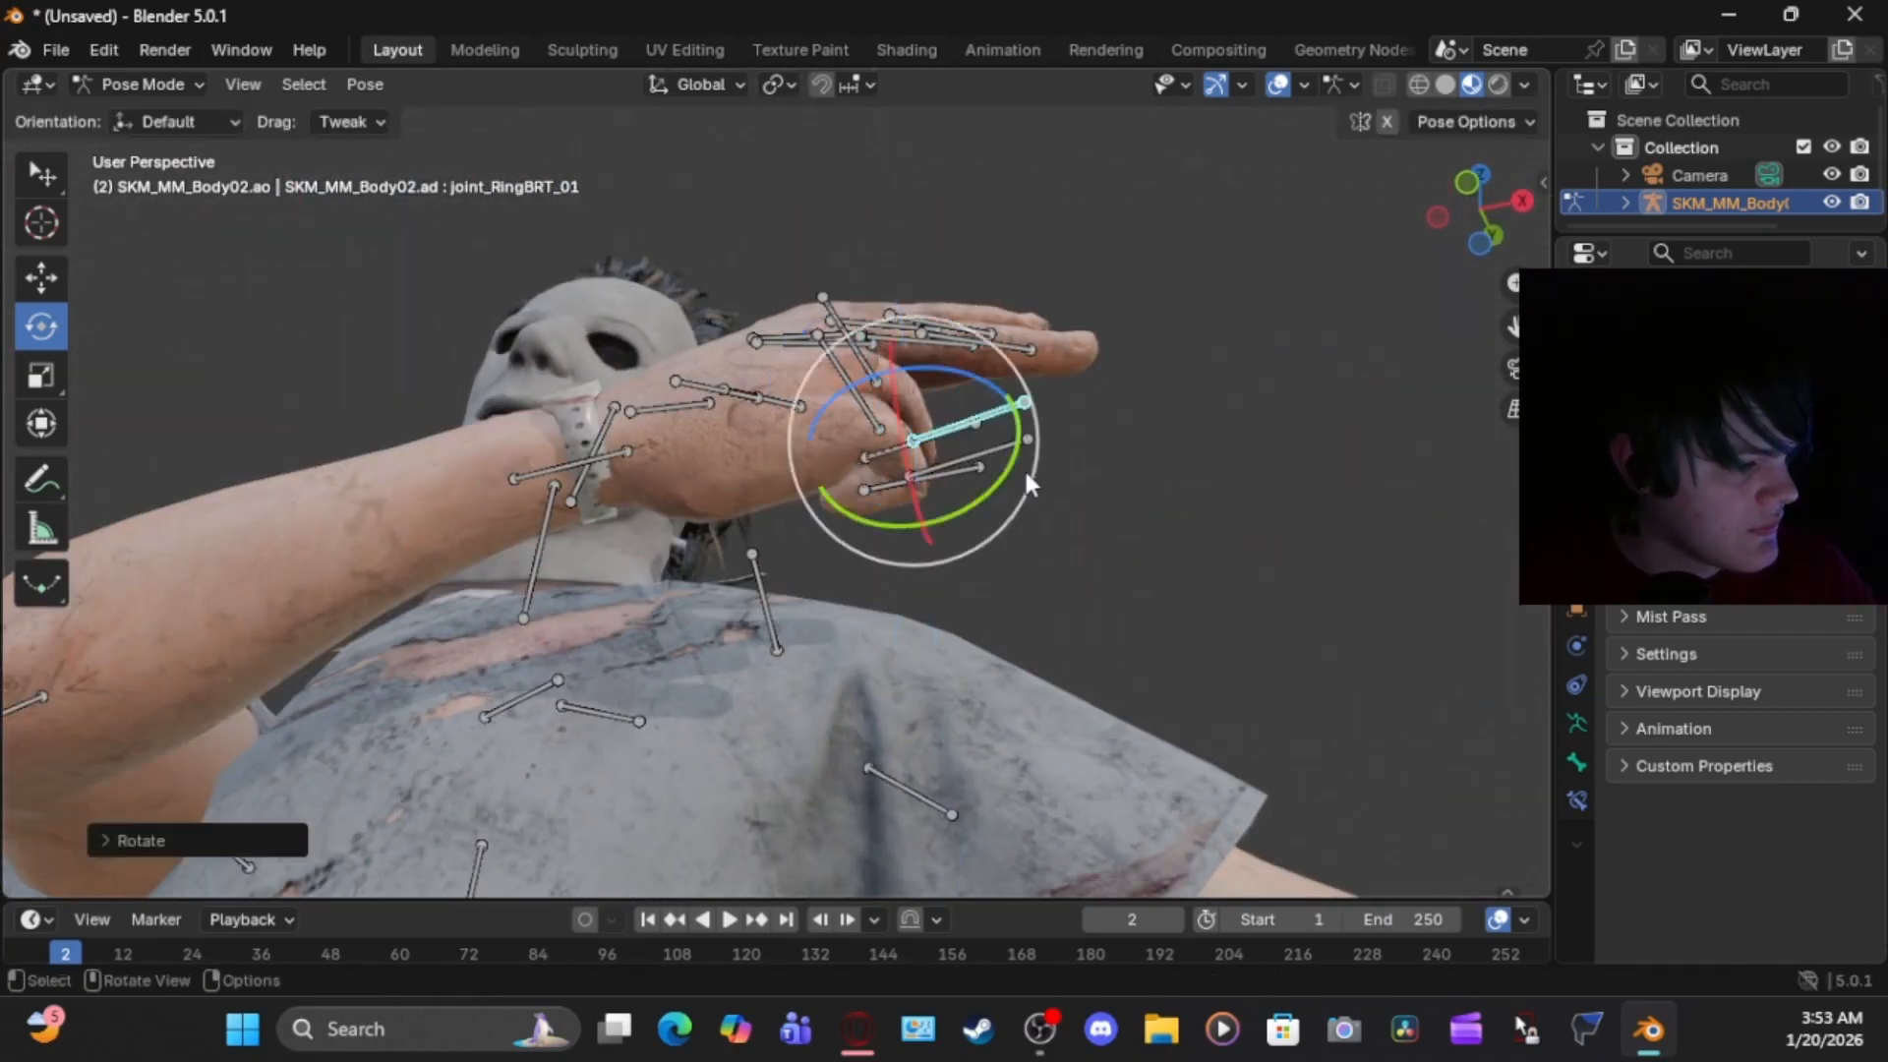
middle_drag(1062, 433, 1043, 472)
click(841, 384)
drag(910, 305, 918, 321)
Hide the armature to examine the hand and arm pose, and show it again
middle_drag(1102, 374, 1148, 539)
click(1832, 203)
middle_drag(1112, 472, 1062, 384)
click(1831, 203)
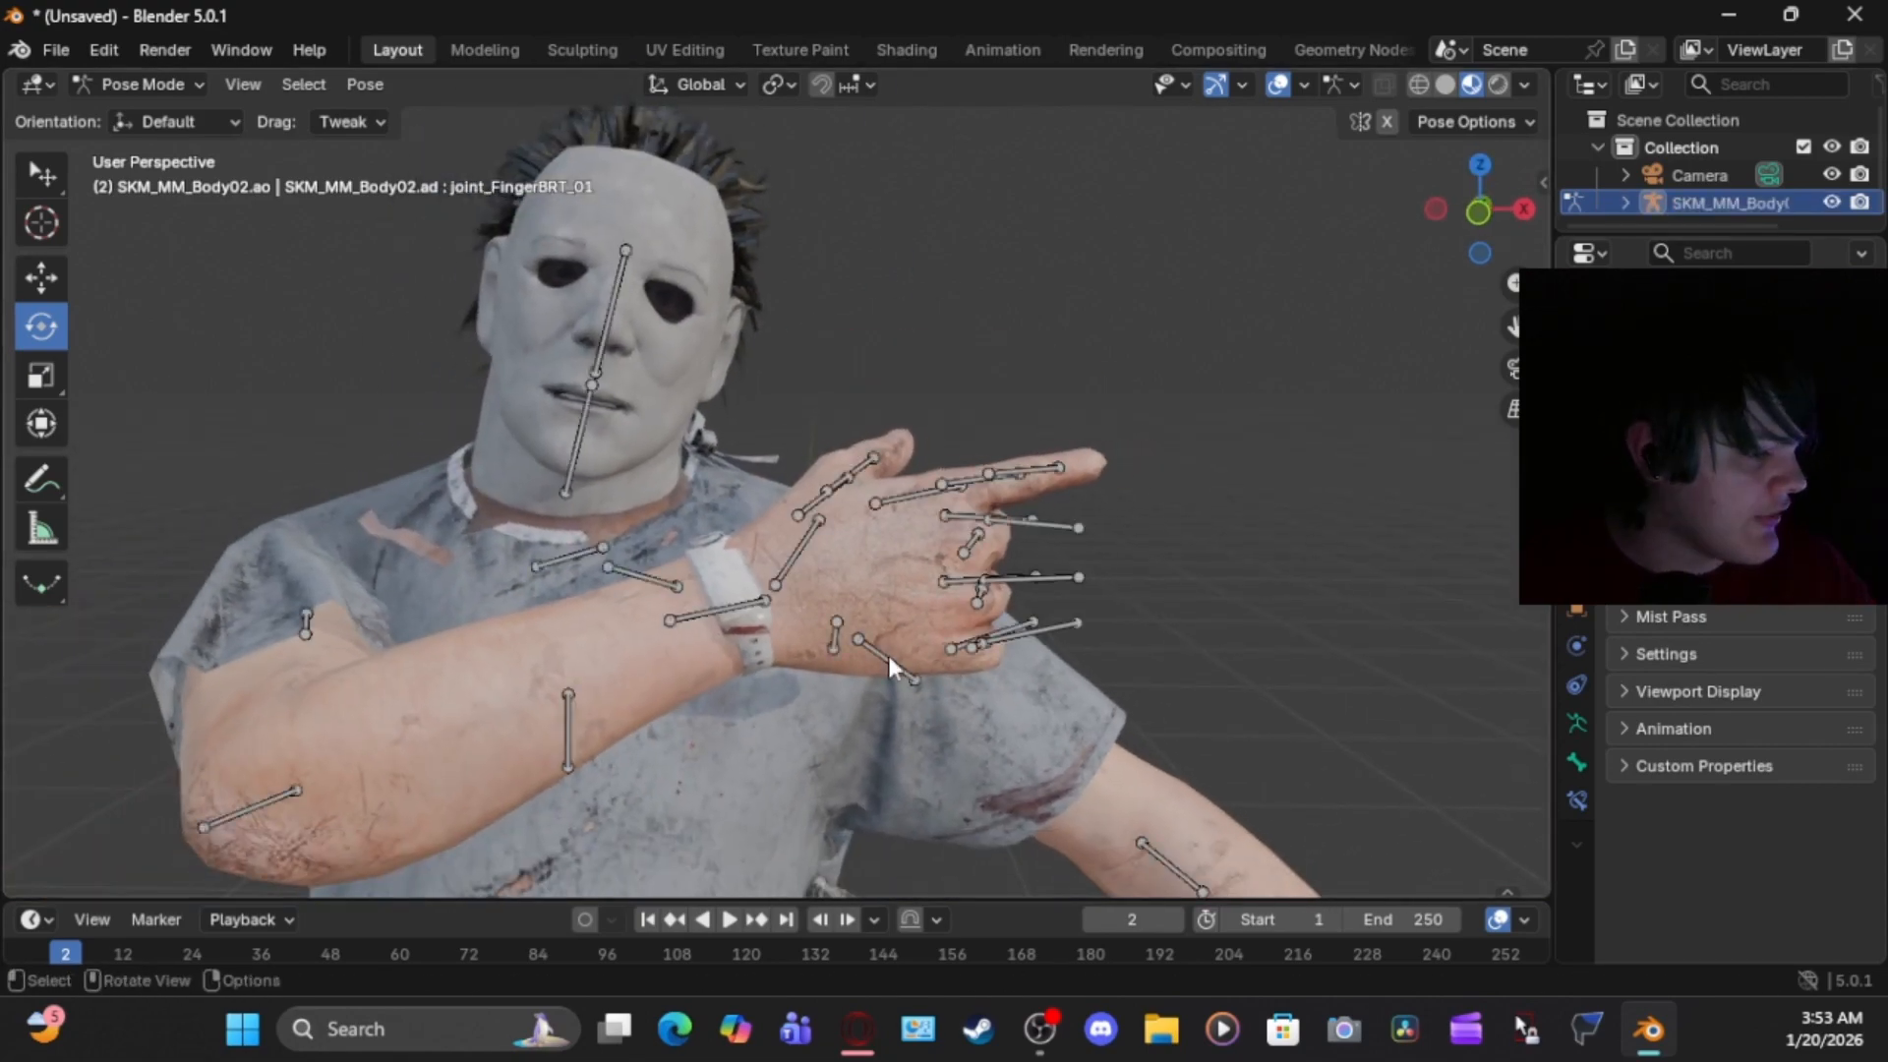
Try posing the left arm by rotating its shoulder and forearm bones, and undo the rotations
click(887, 629)
drag(955, 629, 939, 551)
click(1163, 433)
drag(1241, 413, 1192, 443)
click(885, 629)
drag(863, 689, 968, 600)
middle_drag(1249, 511, 1171, 512)
click(1306, 170)
key(ctrl+z)
key(ctrl+z)
key(ctrl+z)
Adjust the right shoulder and elbow rotations to refine the arm held across the chest
scroll(1318, 580, down, 2)
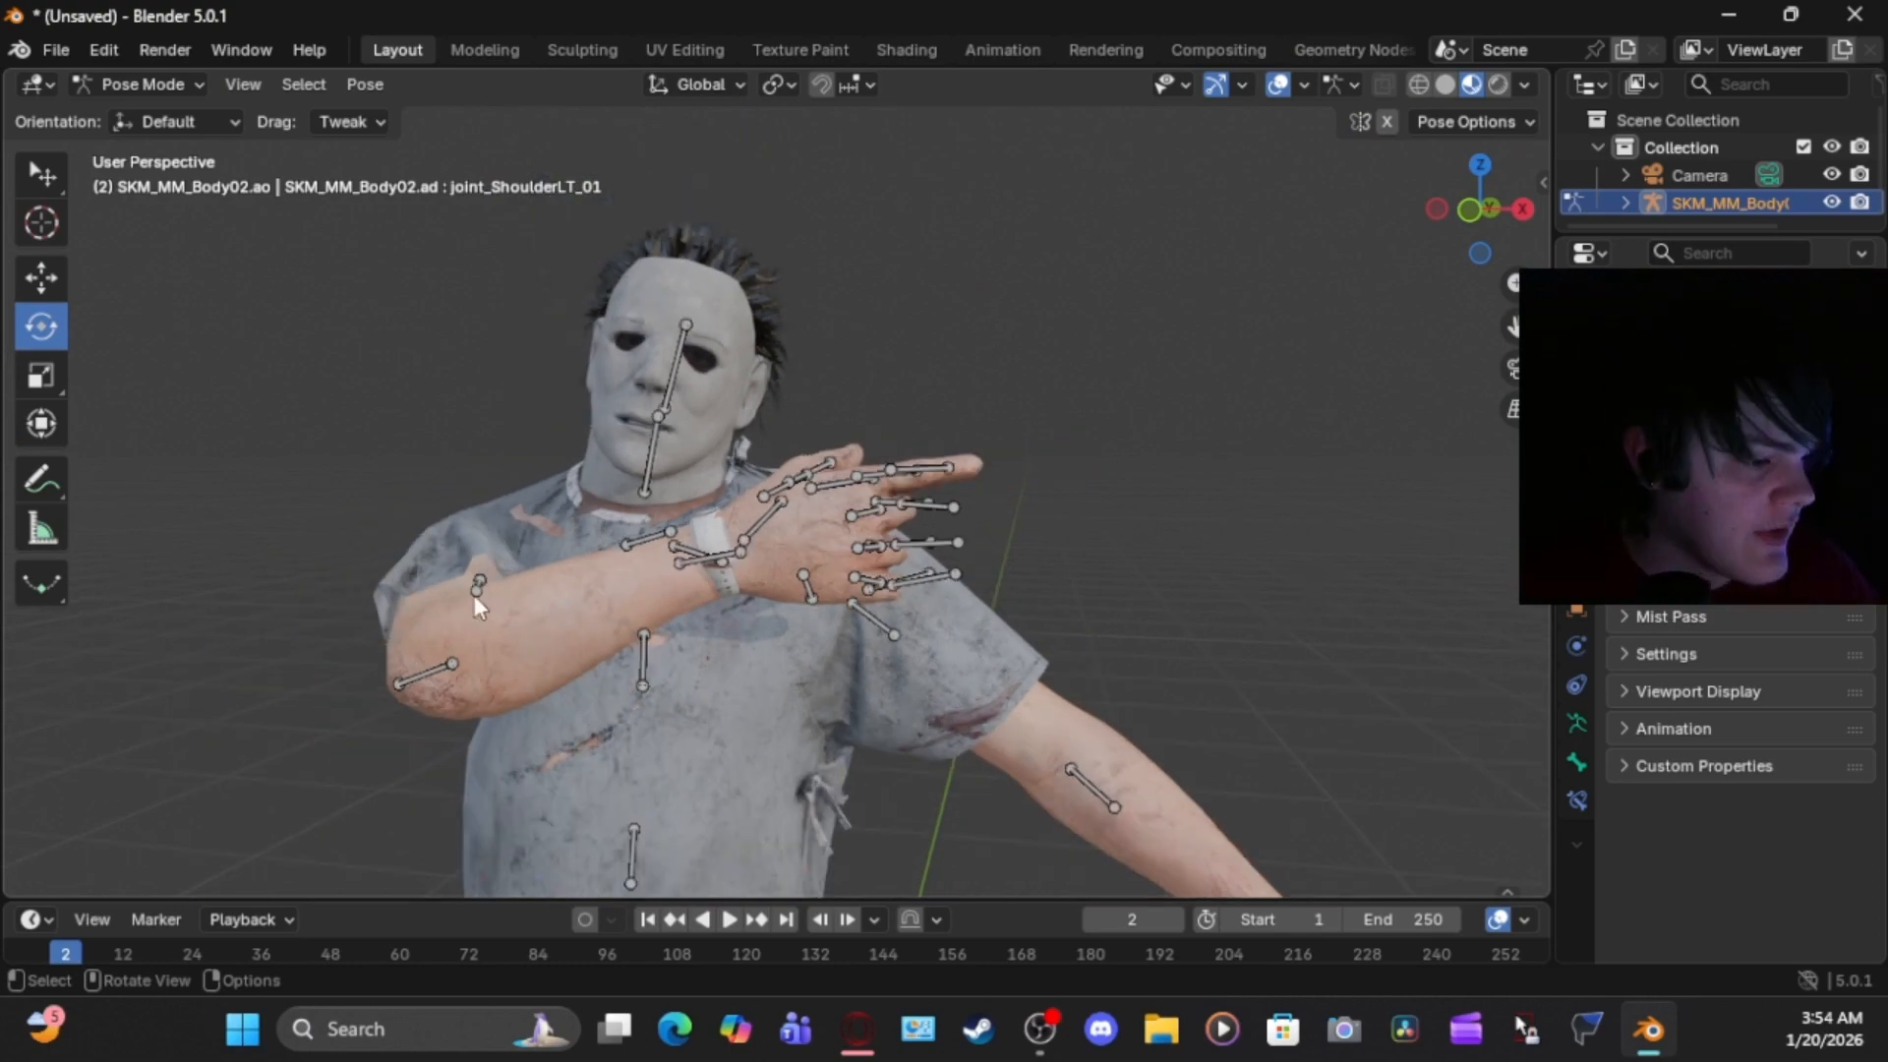
click(476, 592)
click(264, 669)
drag(285, 580, 242, 616)
click(480, 588)
drag(430, 590, 442, 548)
Rotate the left shoulder and elbow bones to raise the left forearm out to the side
click(871, 601)
drag(852, 507, 831, 585)
click(1078, 735)
mouse_move(1091, 777)
middle_down()
mouse_move(859, 824)
mouse_move(1096, 787)
middle_up()
drag(1132, 678, 1096, 679)
Rotate the left hand bone so the raised hand bends back with its palm facing up
mouse_move(1043, 728)
middle_down()
mouse_move(807, 751)
mouse_move(1043, 728)
middle_up()
click(1206, 460)
drag(1131, 497, 1133, 496)
middle_drag(1102, 609, 866, 629)
drag(1110, 565, 1102, 590)
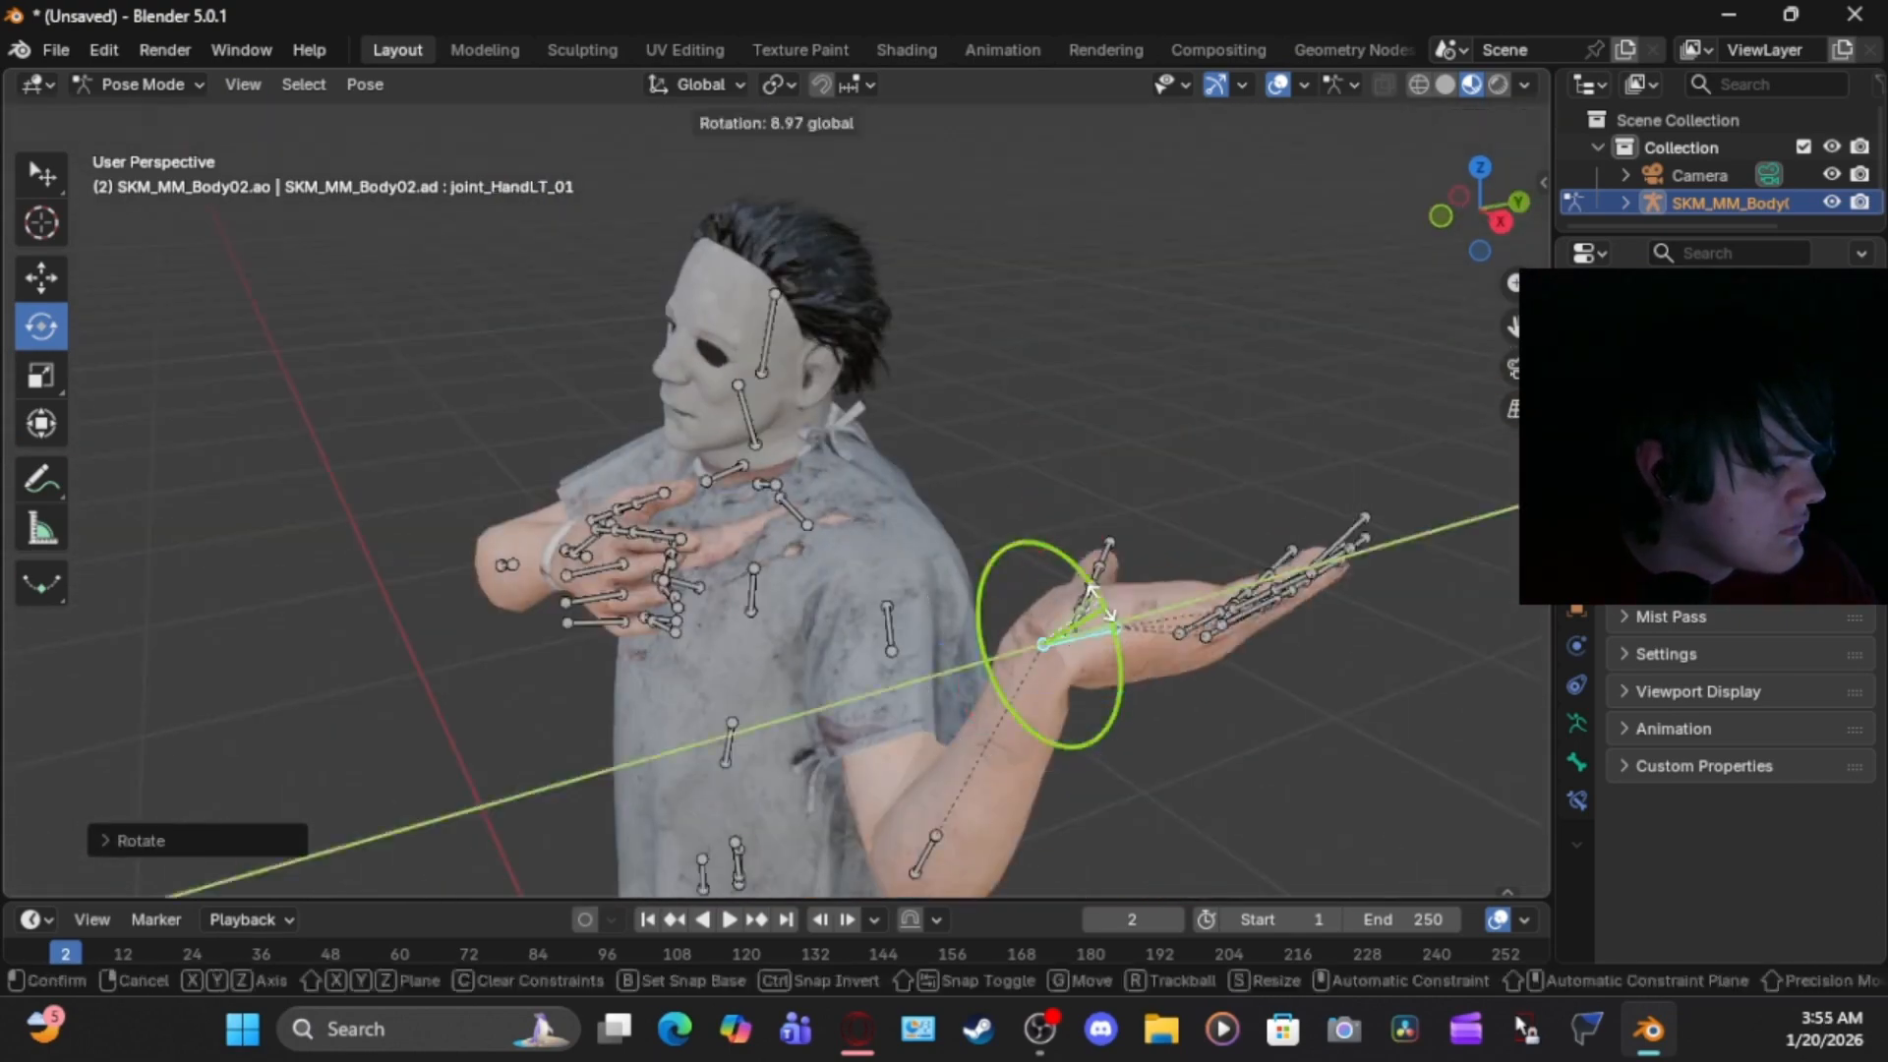
Hide the armature to examine the character's full pose from close up and farther away, and show it again
middle_drag(885, 629, 1112, 600)
click(434, 603)
scroll(994, 581, up, 2)
middle_drag(994, 581, 1056, 532)
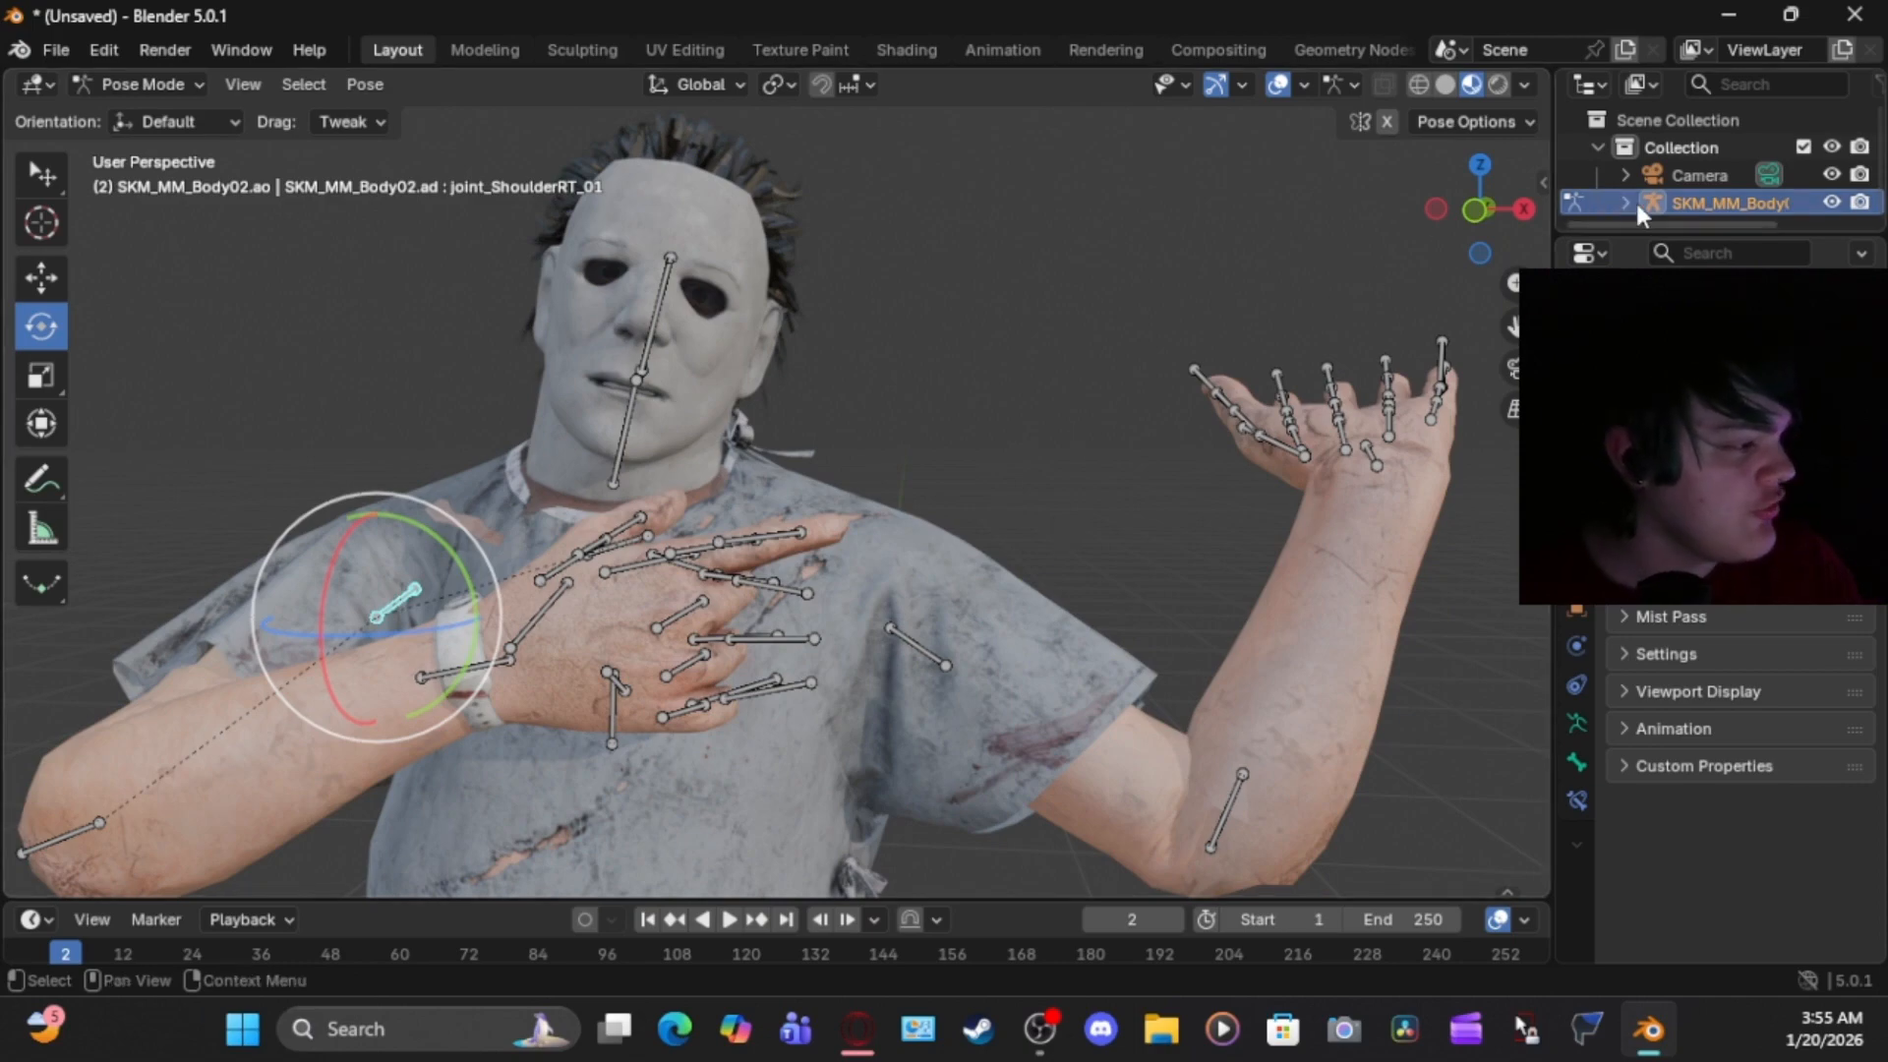
click(1830, 202)
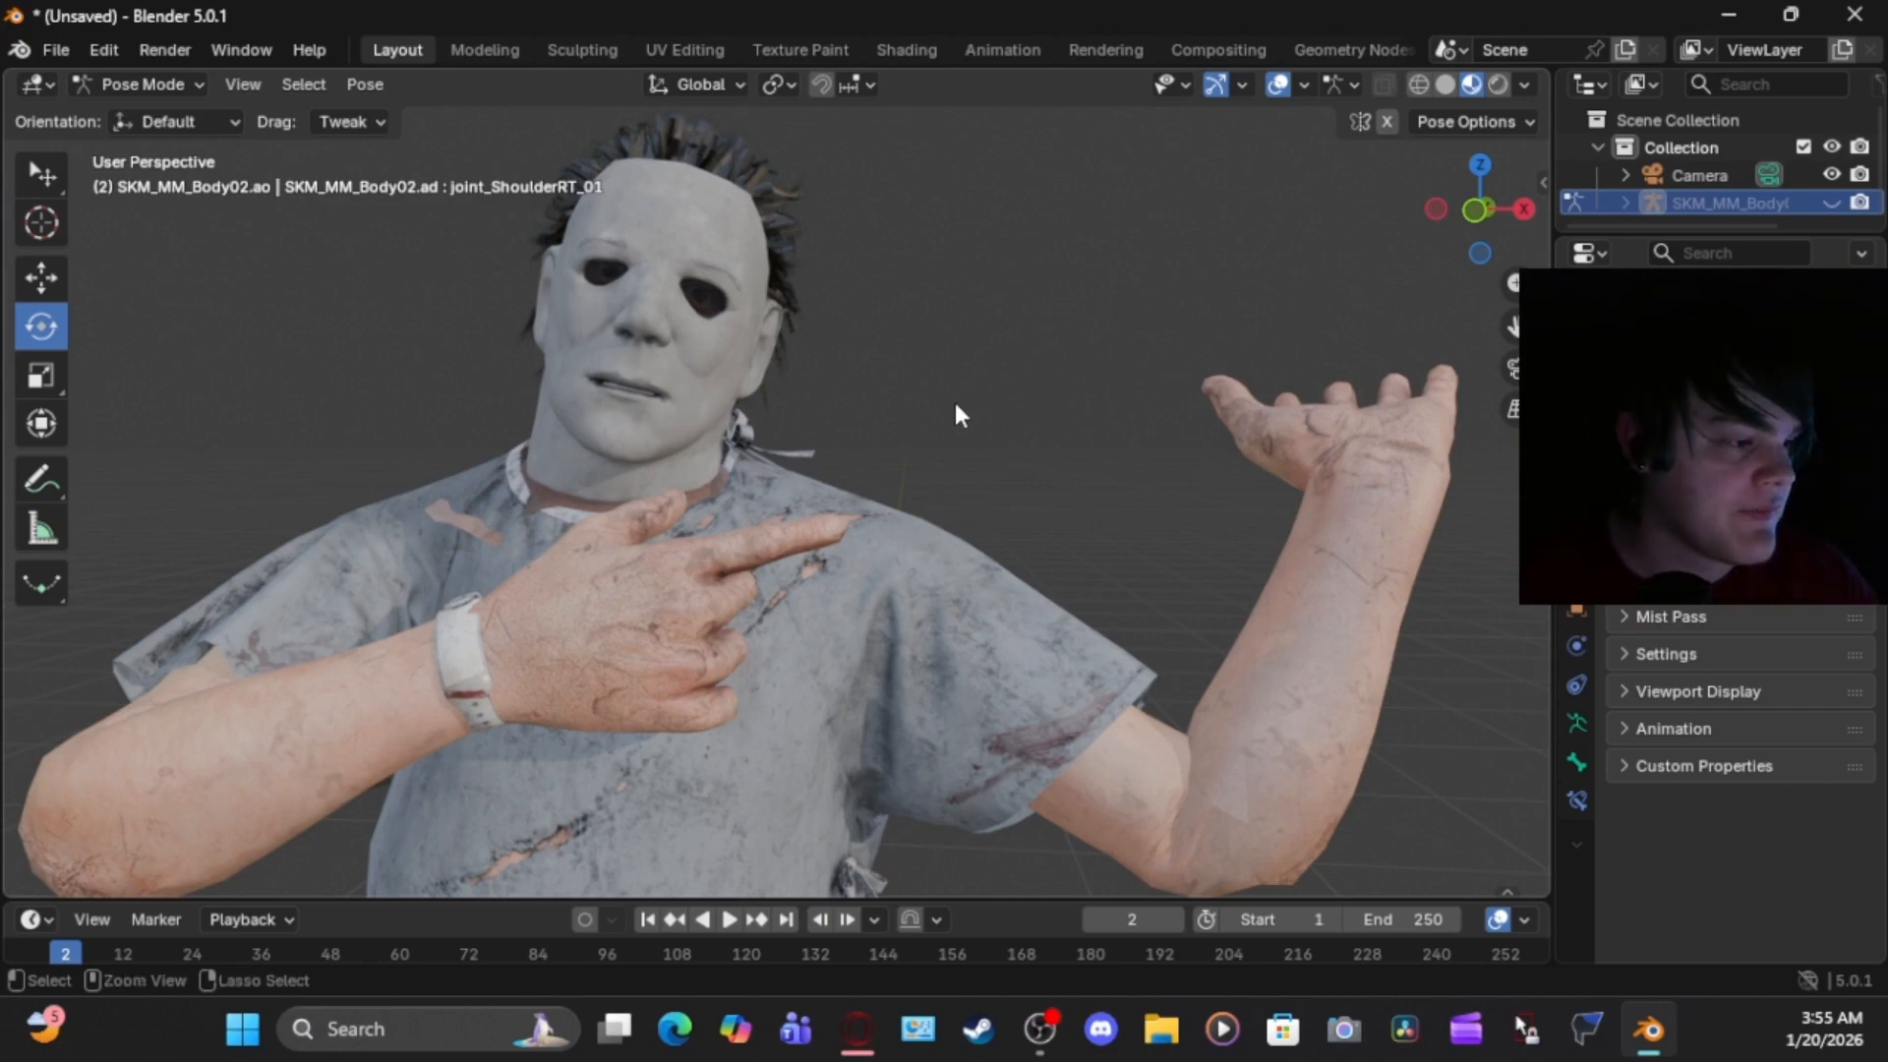
ctrl+middle_drag(954, 404, 918, 712)
scroll(920, 720, down, 2)
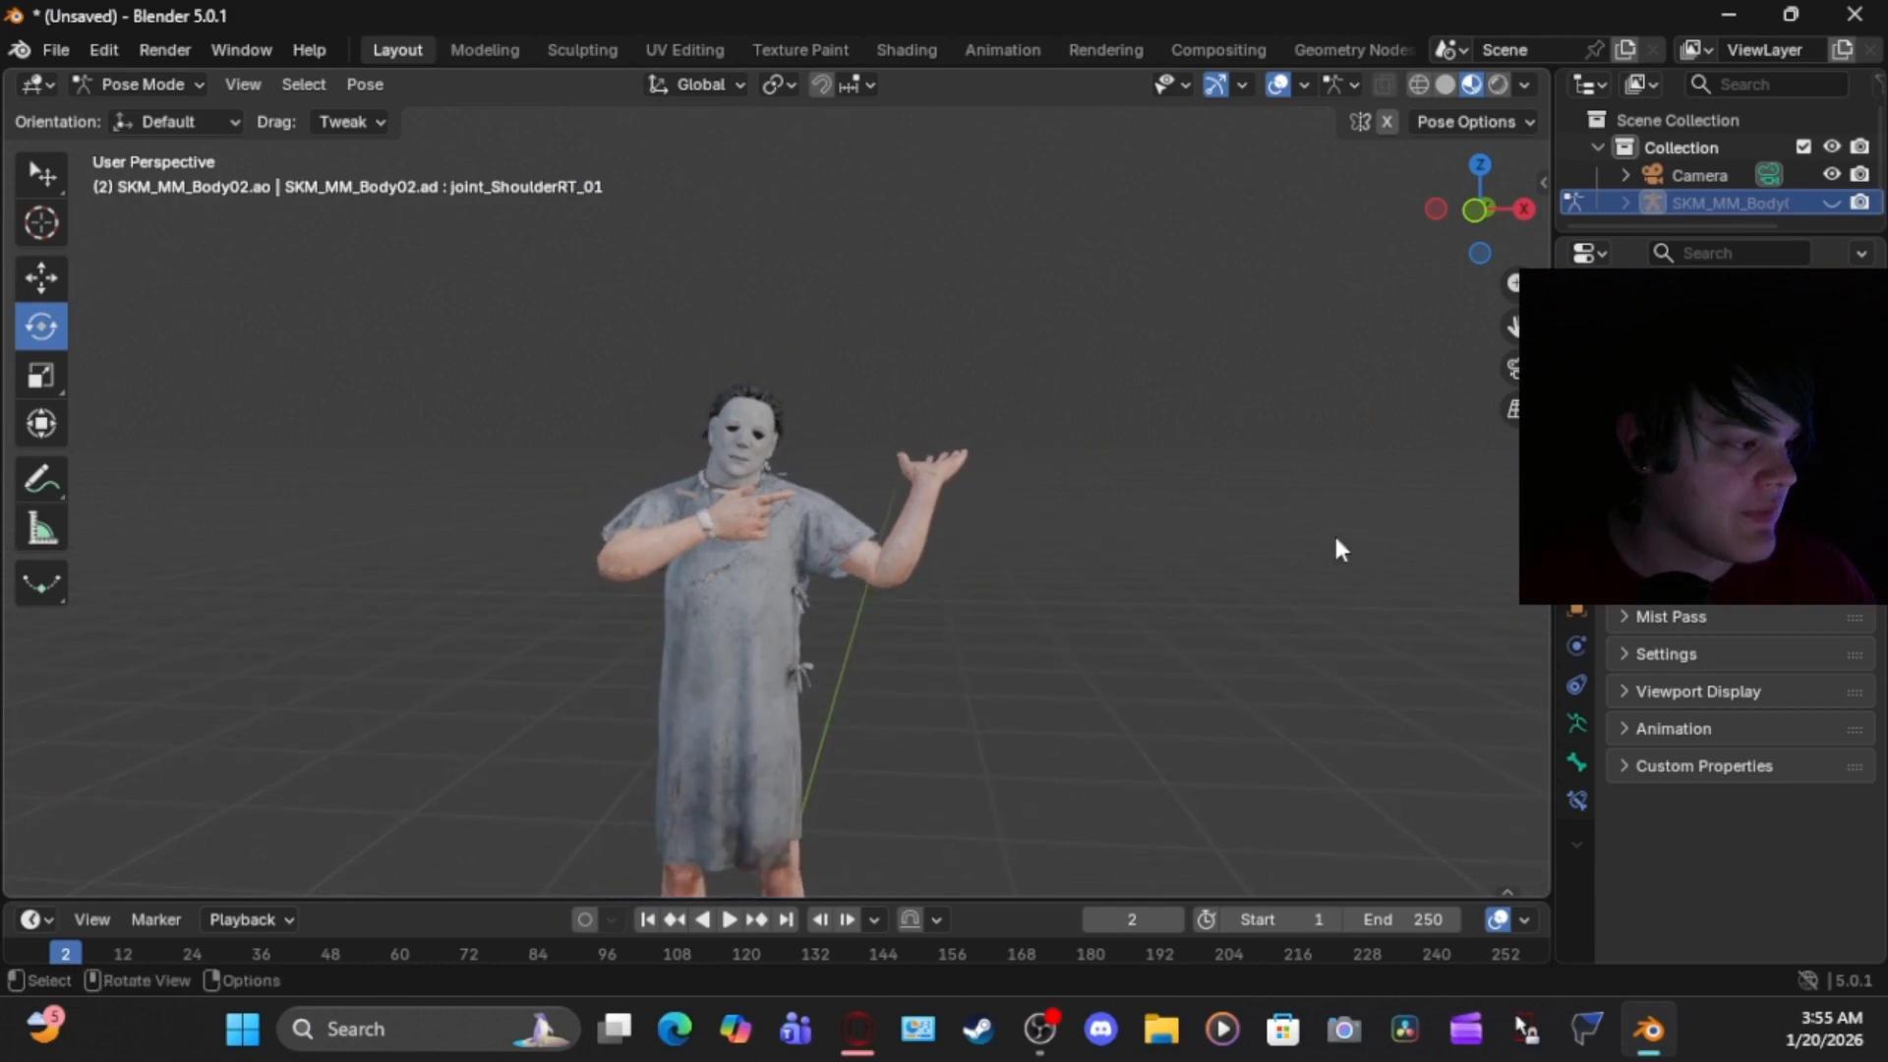
click(1830, 203)
Return the armature to Object Mode and switch the selection tool to Tweak
scroll(1017, 704, down, 7)
scroll(1017, 699, down, 4)
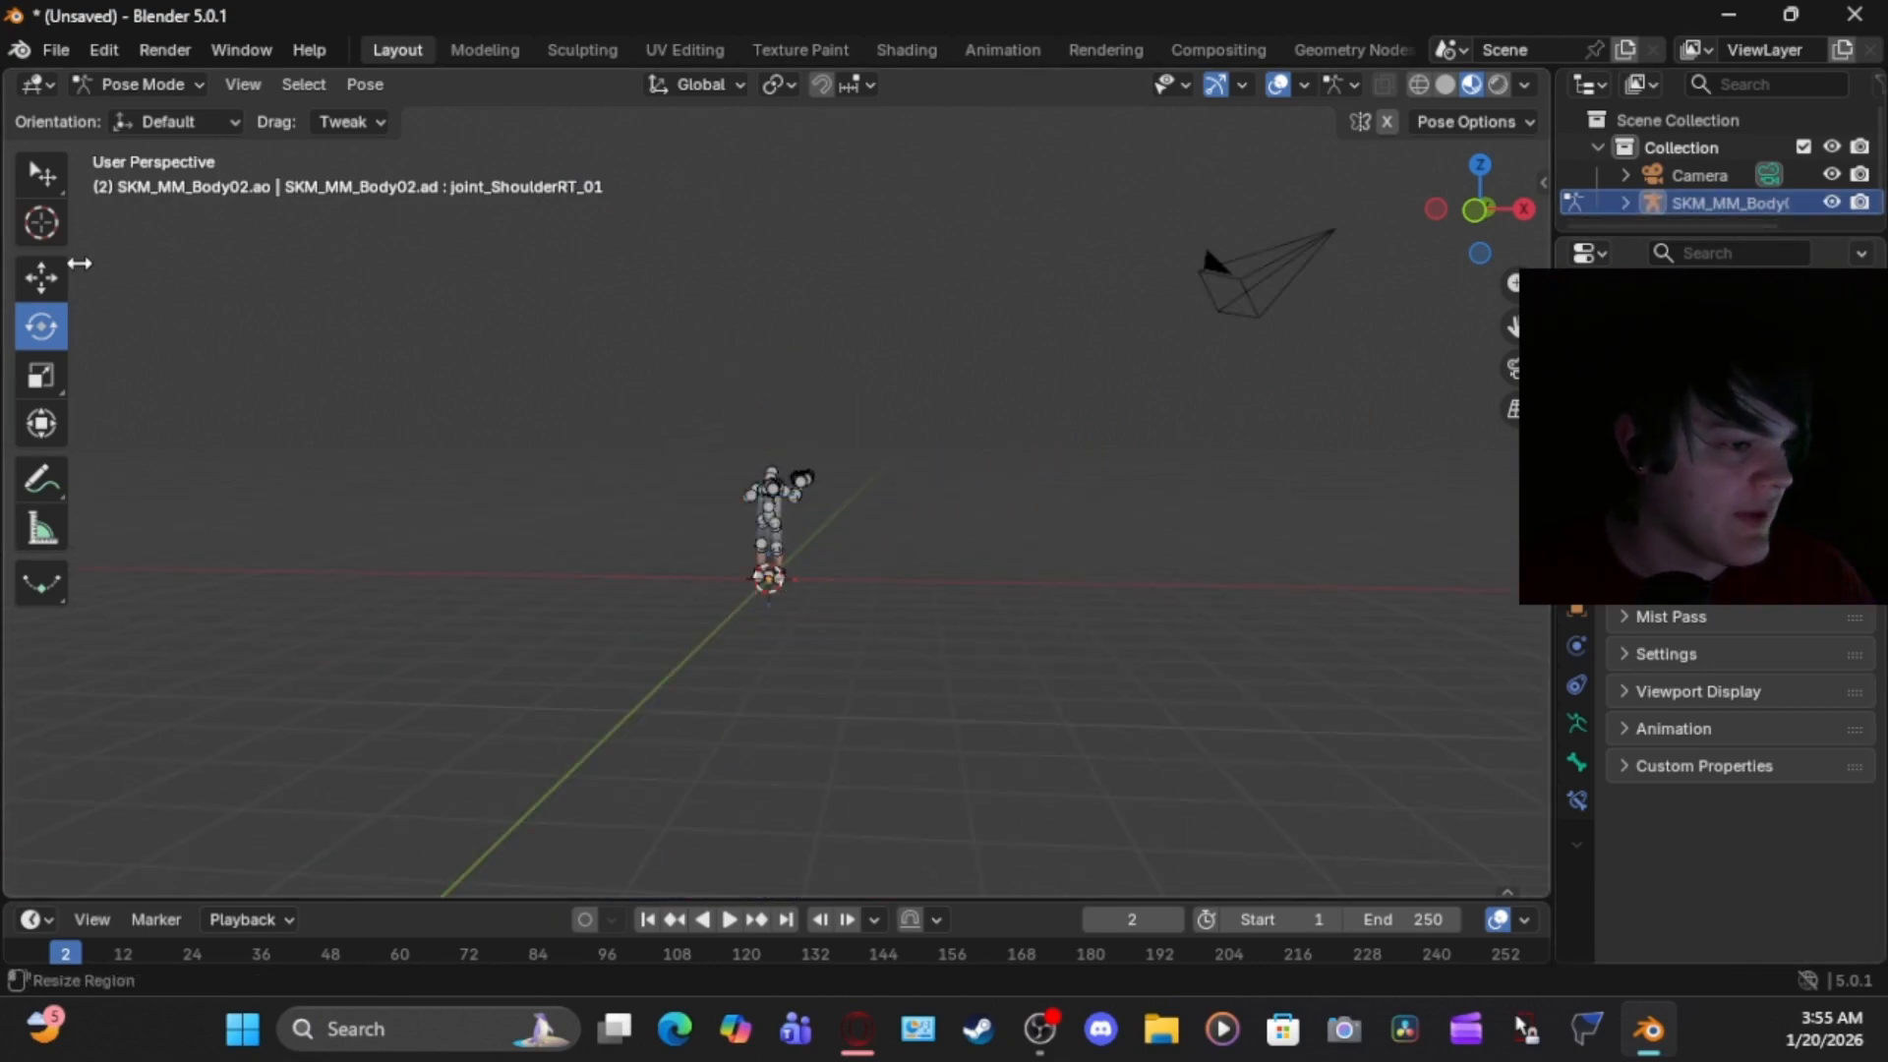
click(125, 85)
click(127, 117)
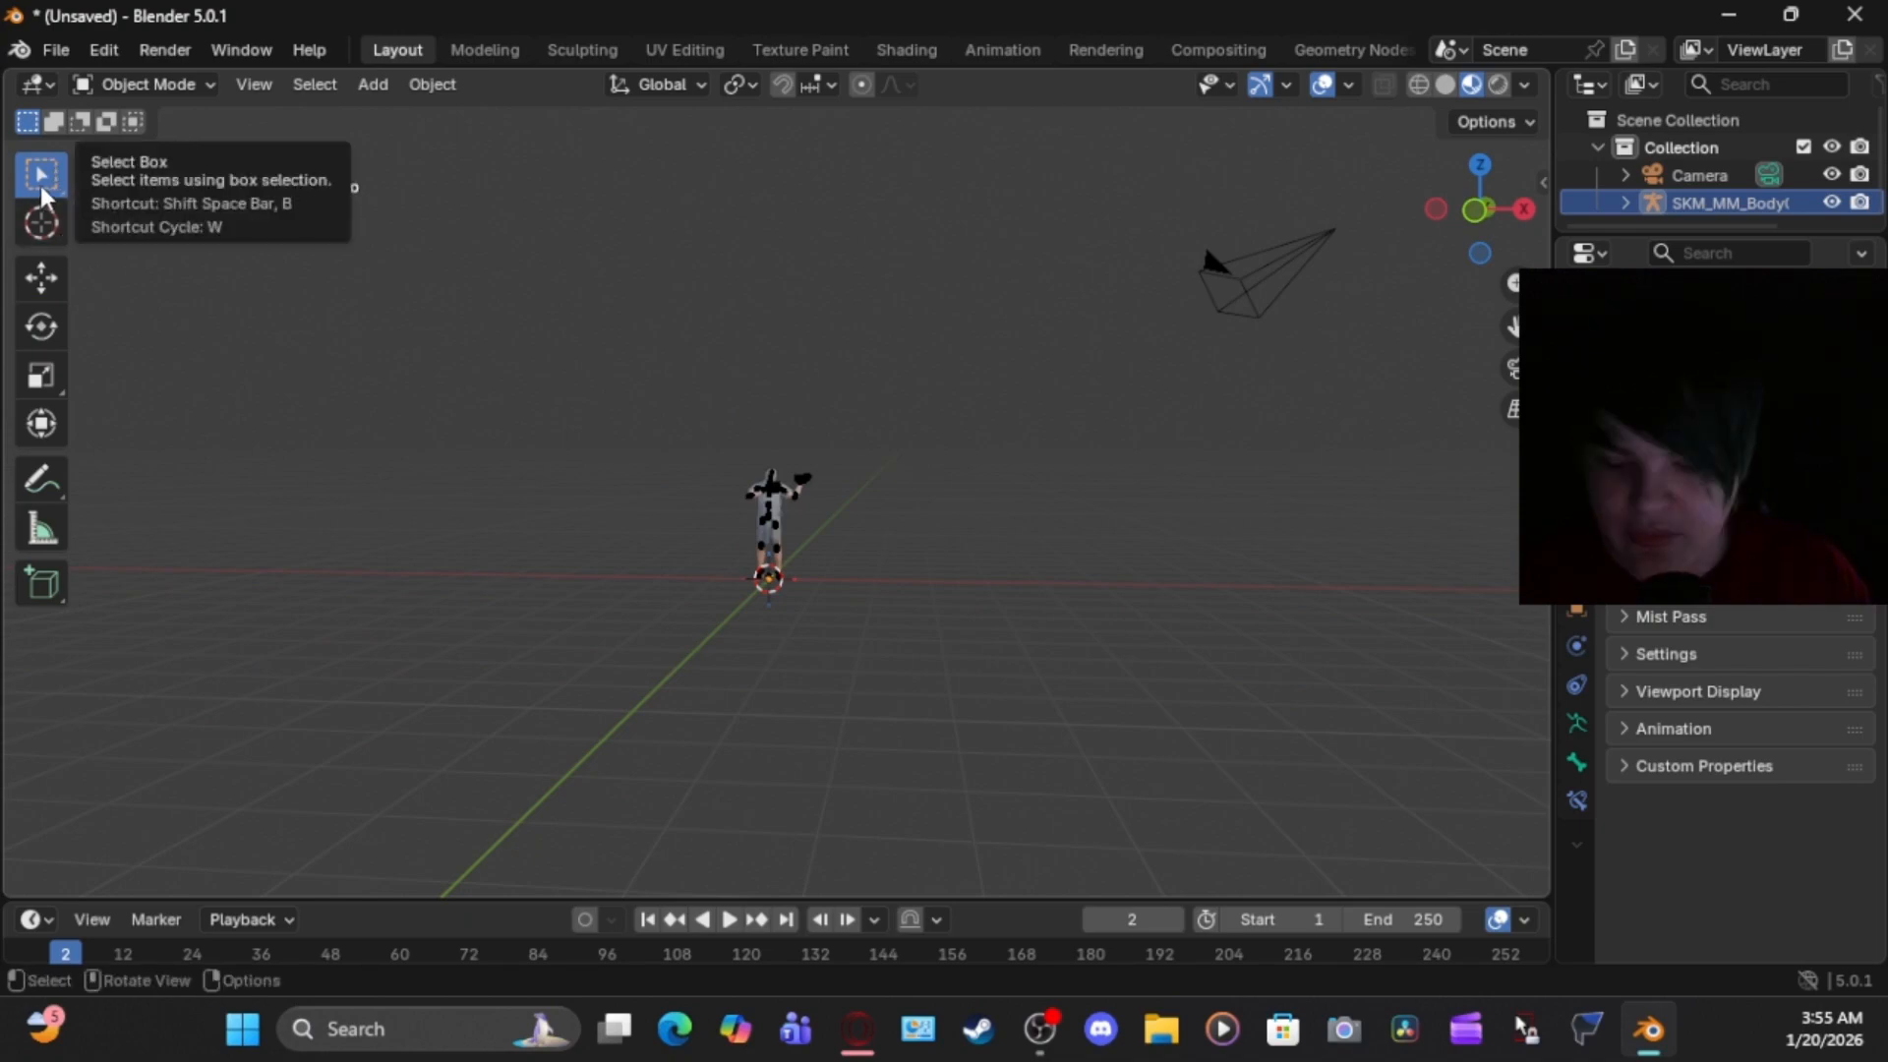
key(w)
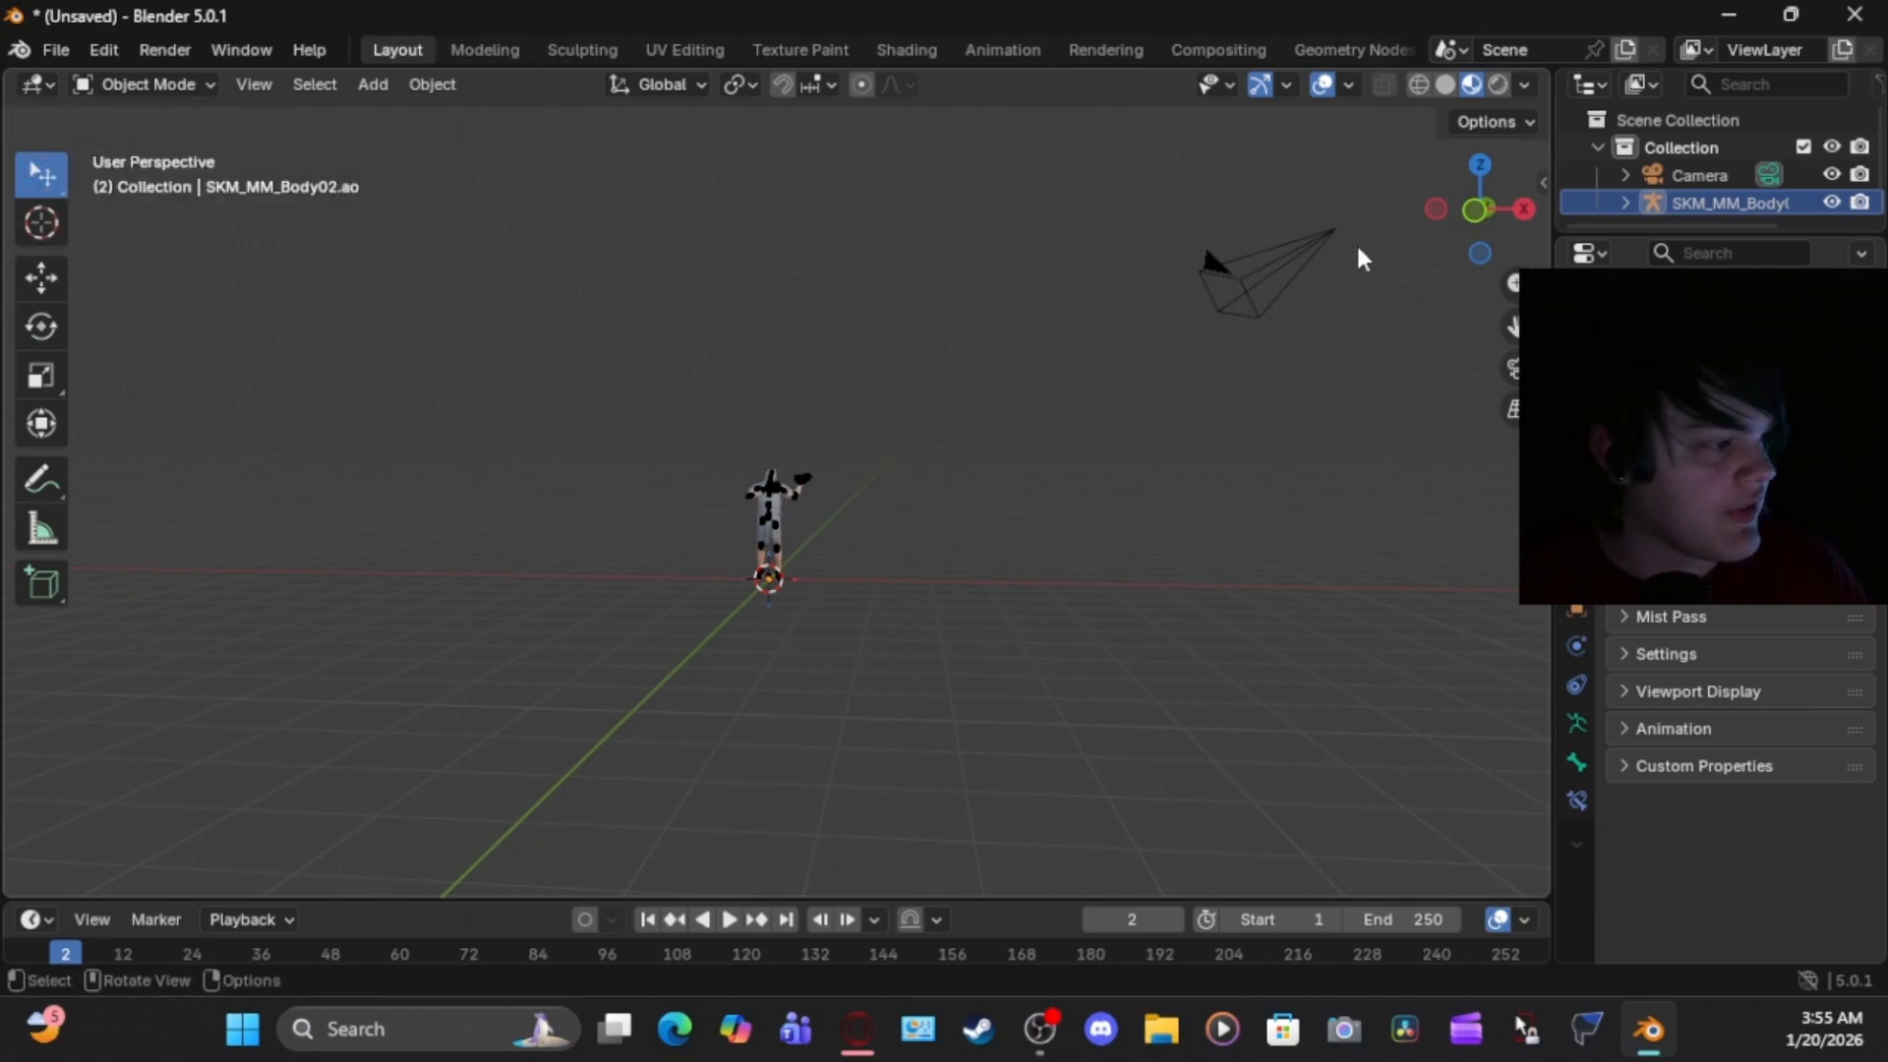
Select the camera and move it freely down beside the character's feet
click(1328, 226)
drag(1332, 223, 777, 489)
scroll(805, 439, up, 5)
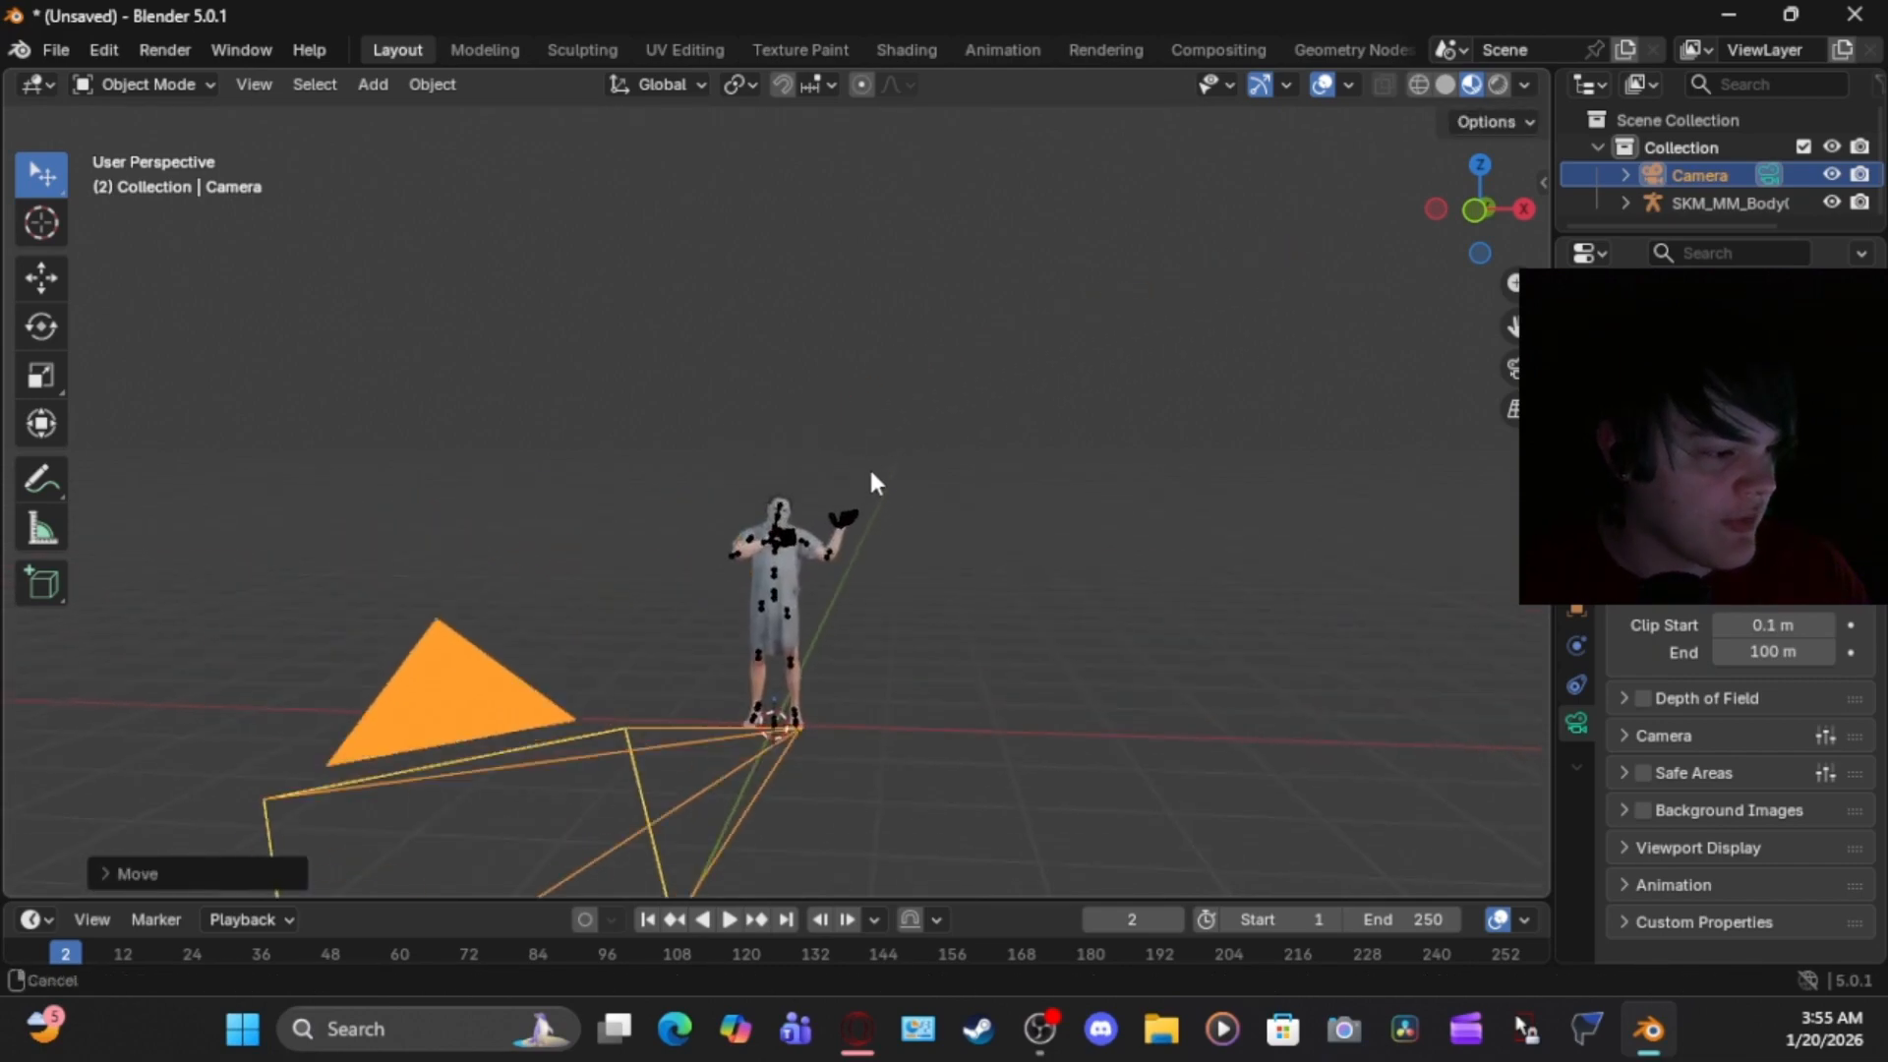
scroll(918, 560, up, 2)
scroll(925, 564, down, 4)
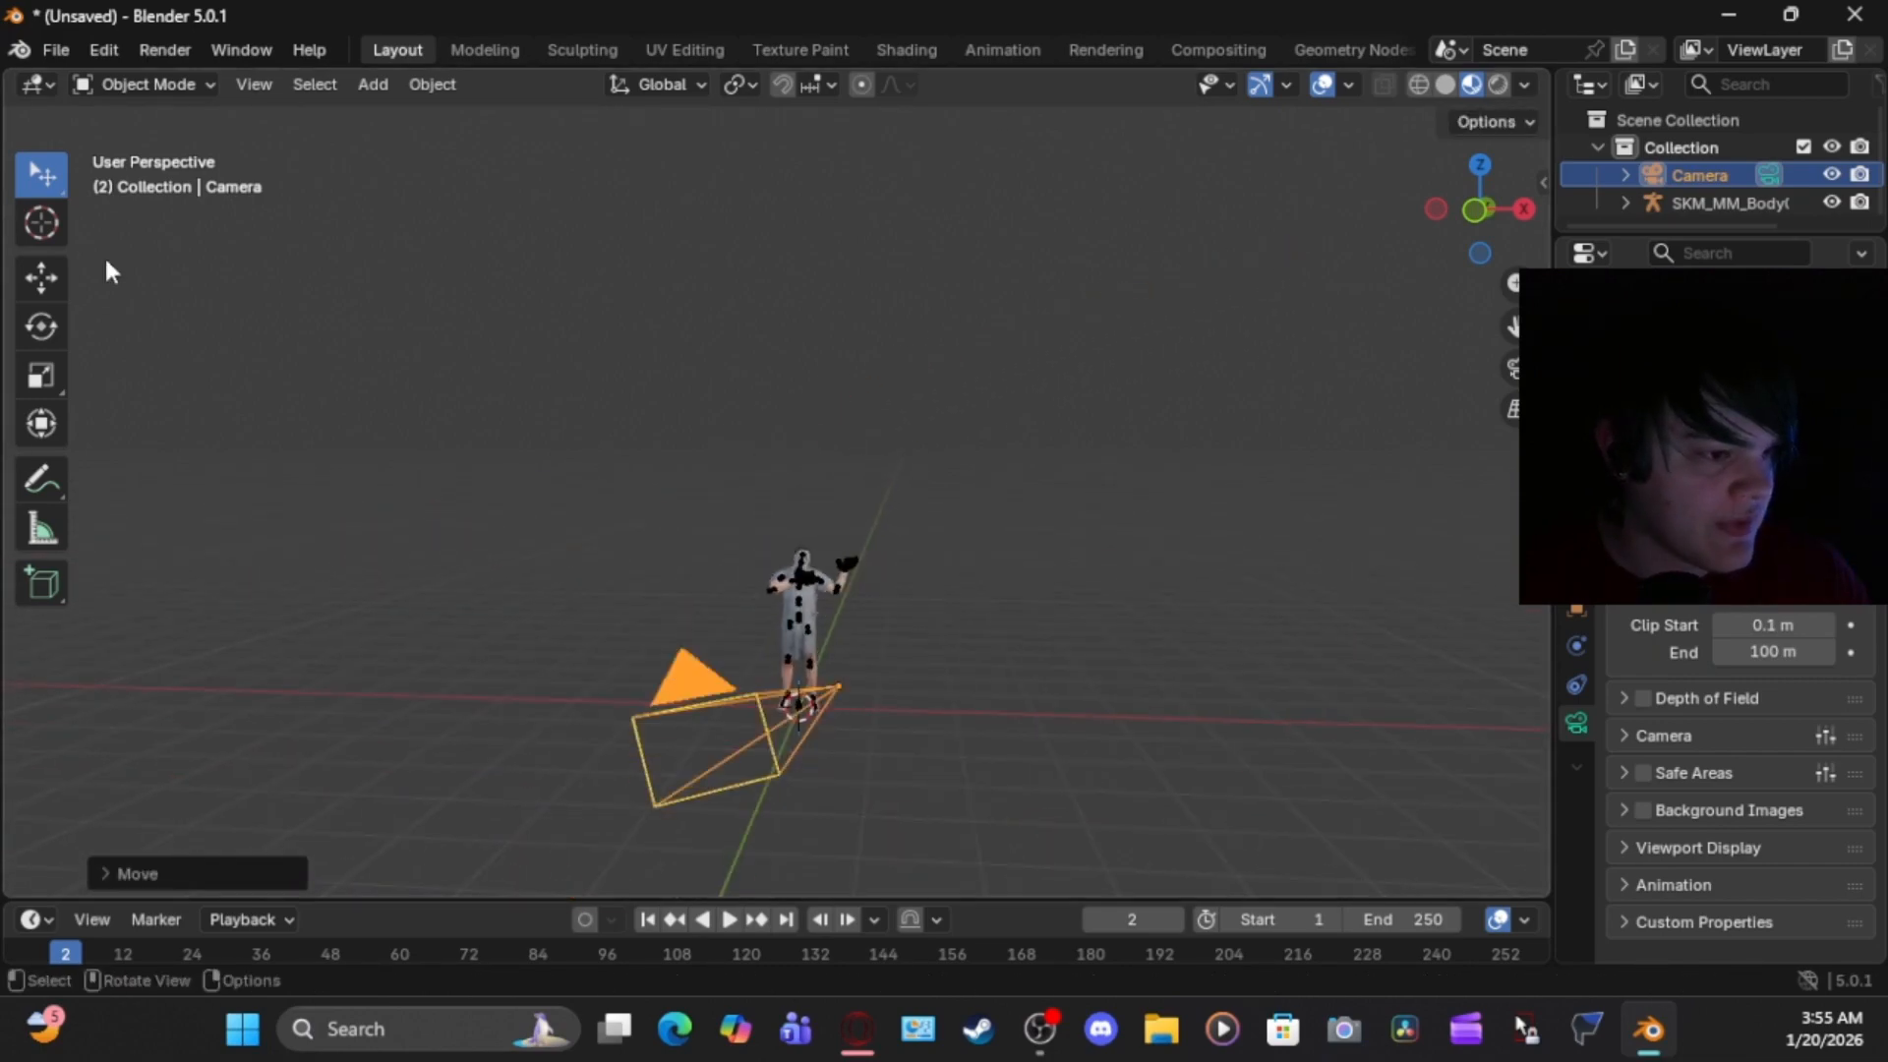
Move the camera along its axes with the Move tool until it stands a short distance in front of the character
click(43, 280)
middle_drag(894, 699, 687, 740)
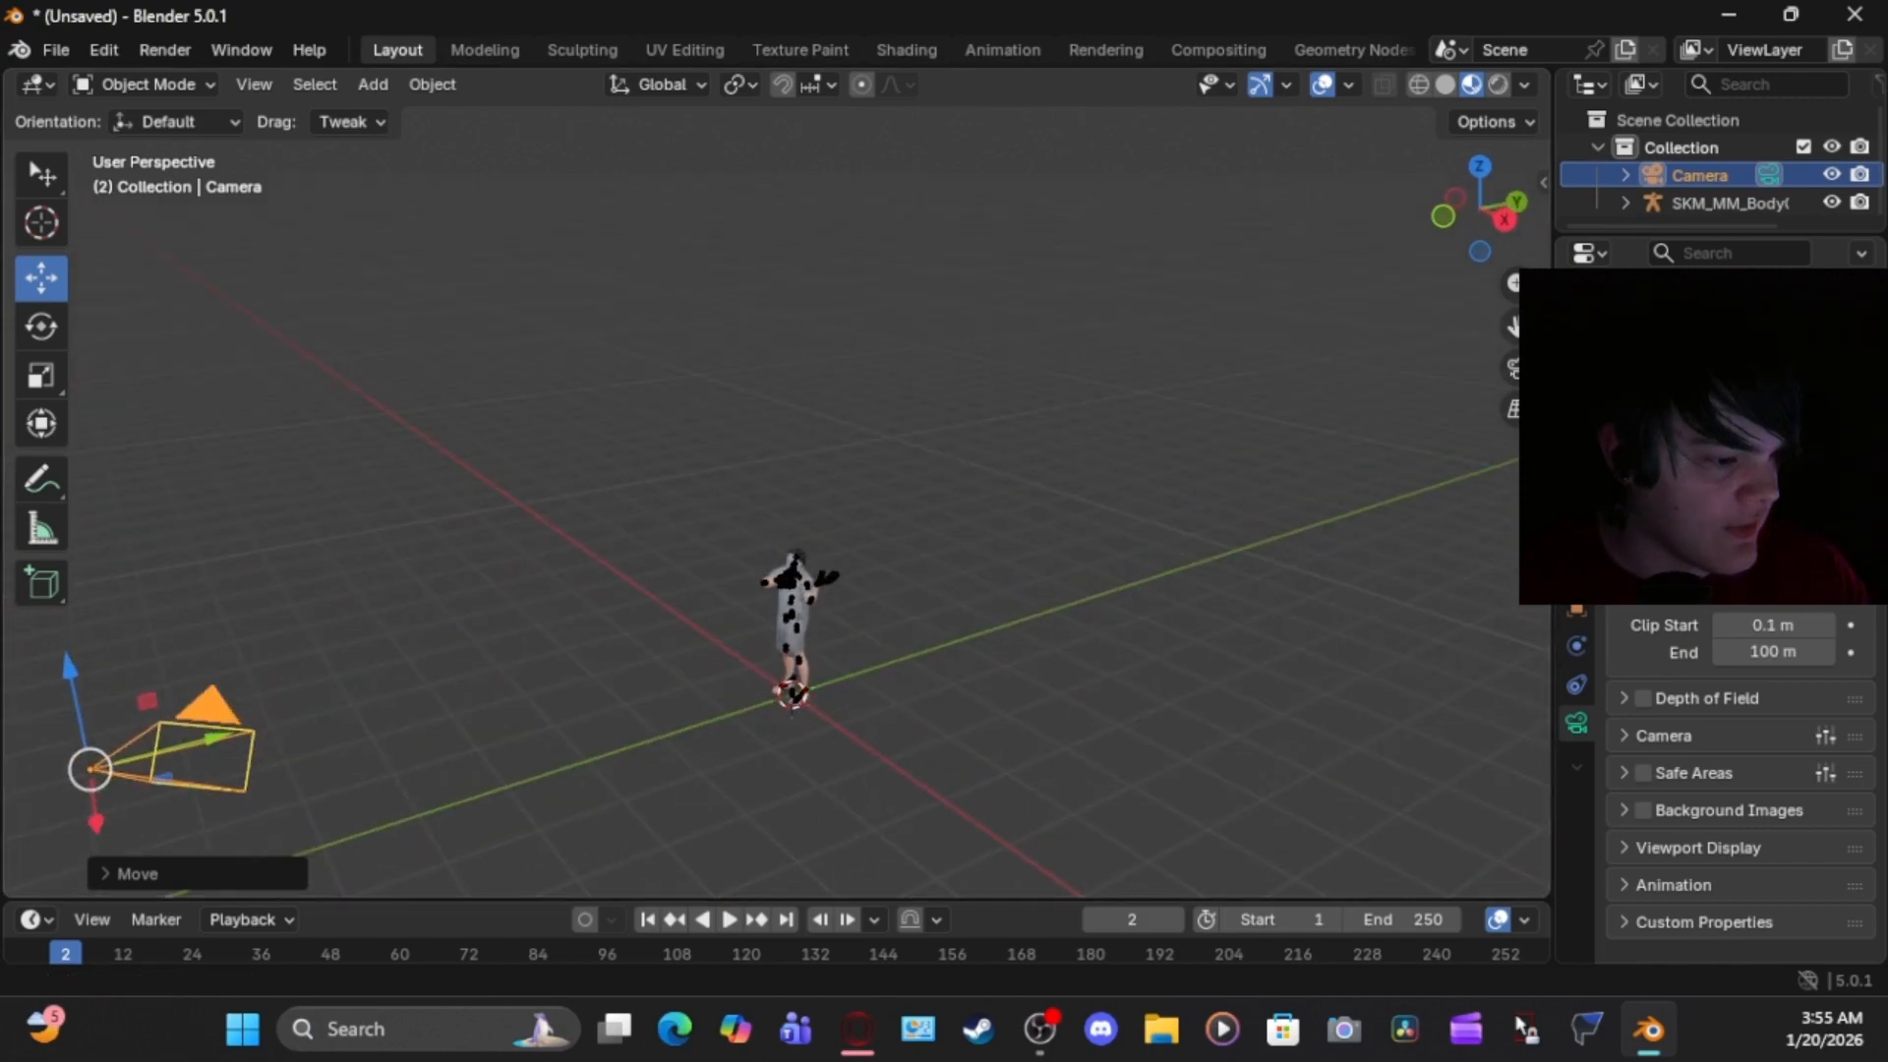
drag(218, 747, 409, 722)
key(Escape)
drag(181, 736, 859, 649)
middle_drag(860, 651, 1011, 873)
drag(1062, 861, 891, 840)
middle_drag(895, 838, 930, 809)
scroll(922, 802, down, 2)
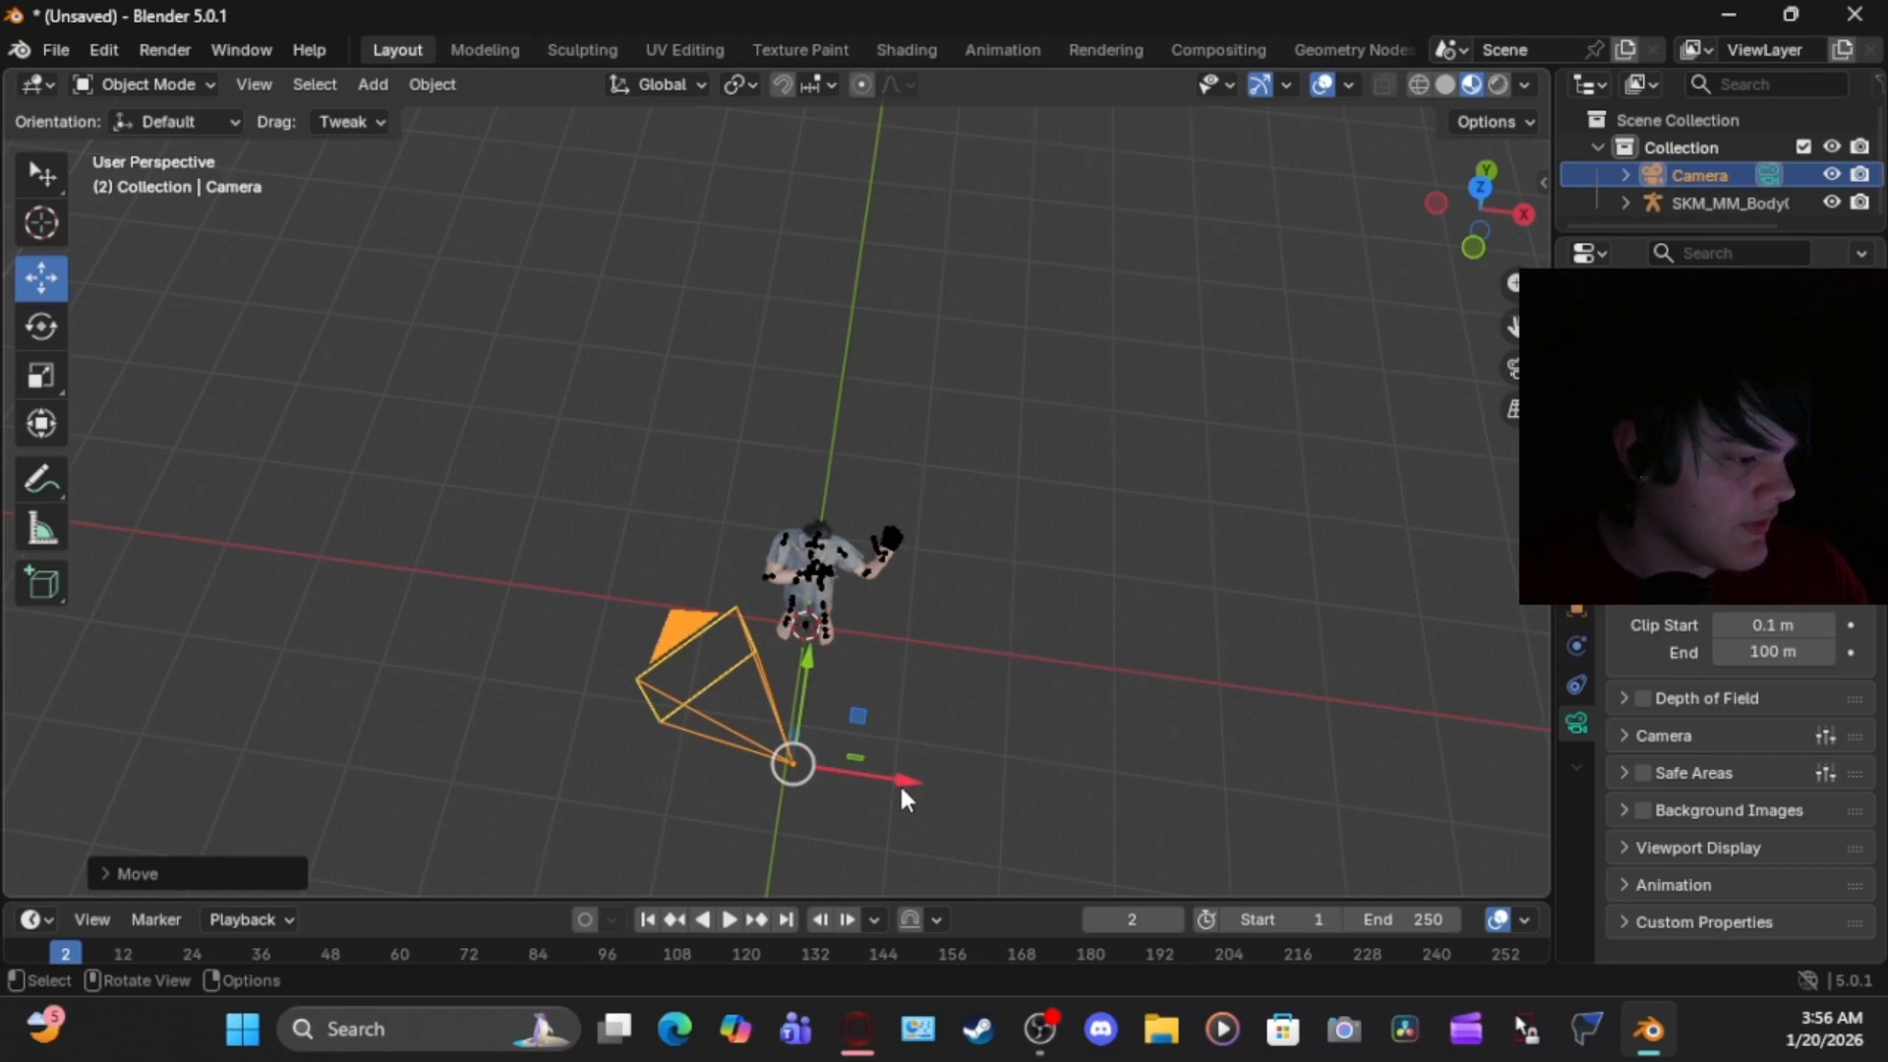
Line the camera up with the character along the X axis and rotate it to face him straight on
drag(897, 787, 790, 843)
click(893, 786)
click(760, 762)
click(38, 331)
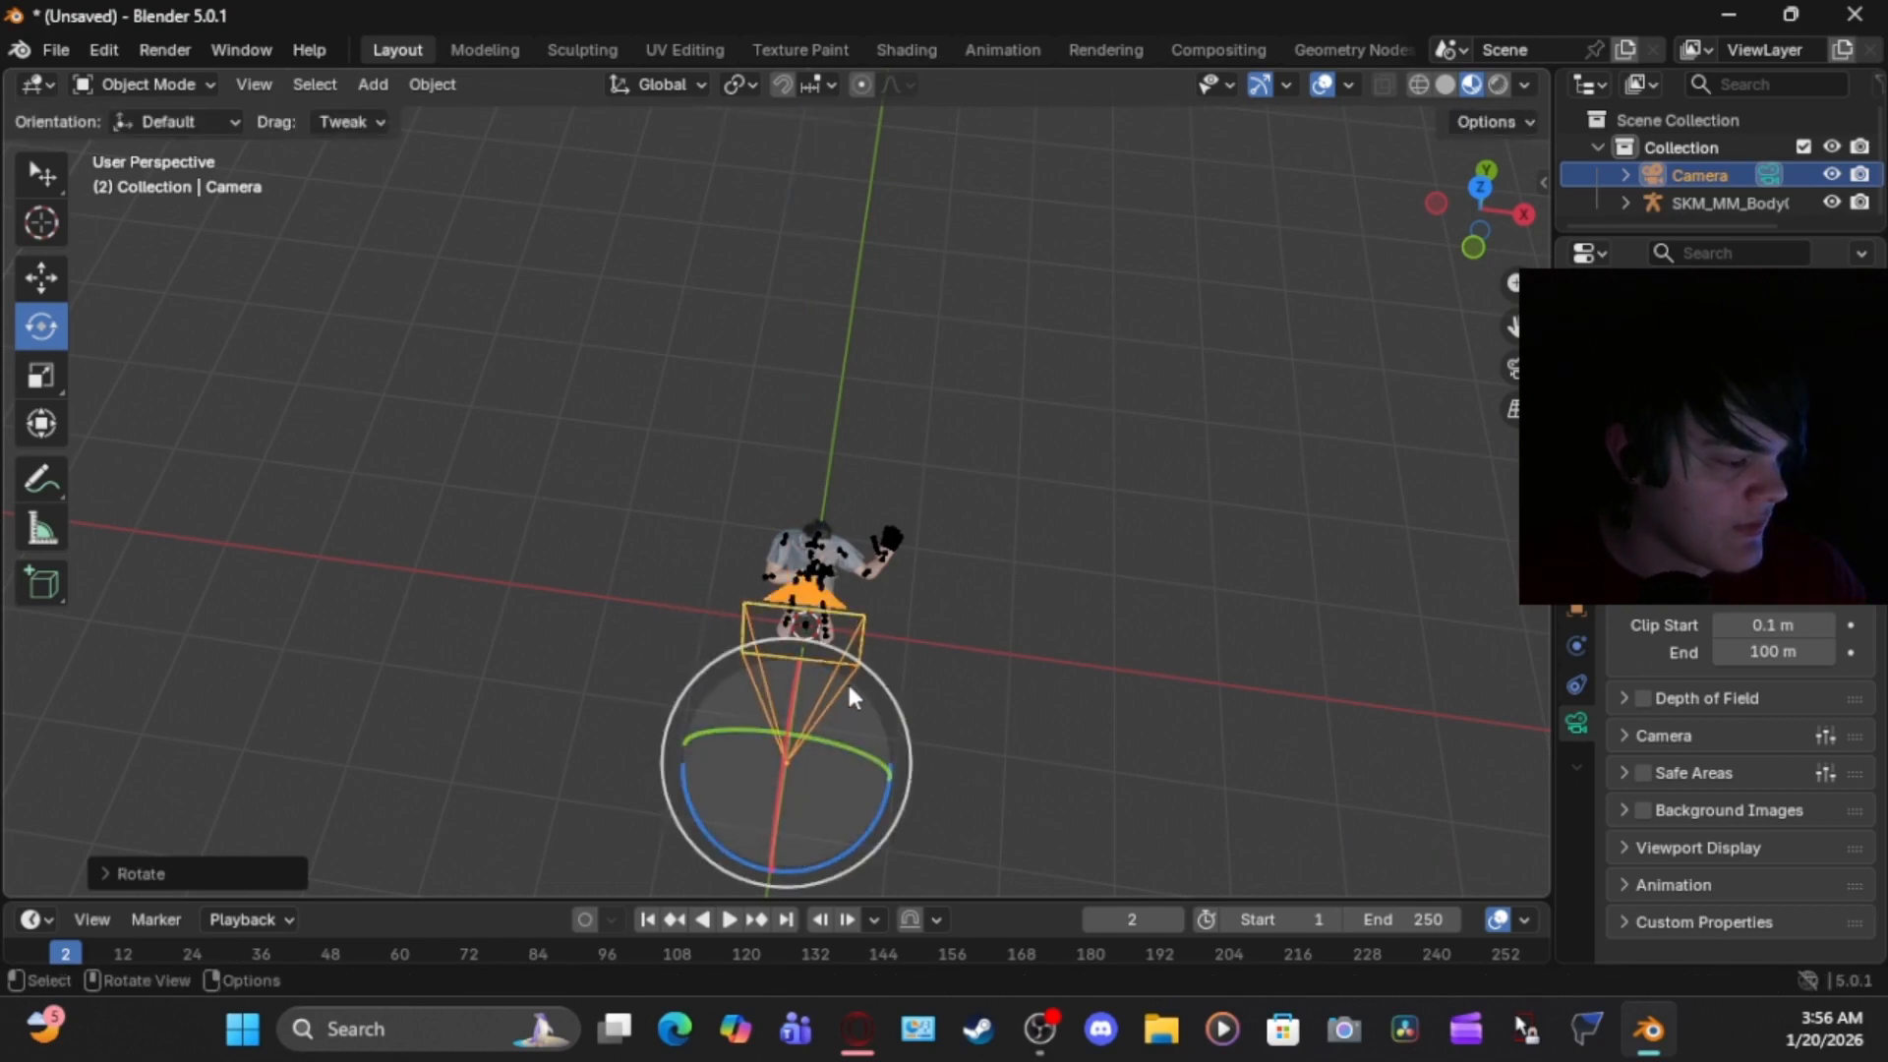
Tilt the camera upward to aim at the character's upper body and check the framing through the camera view
middle_drag(848, 694, 560, 581)
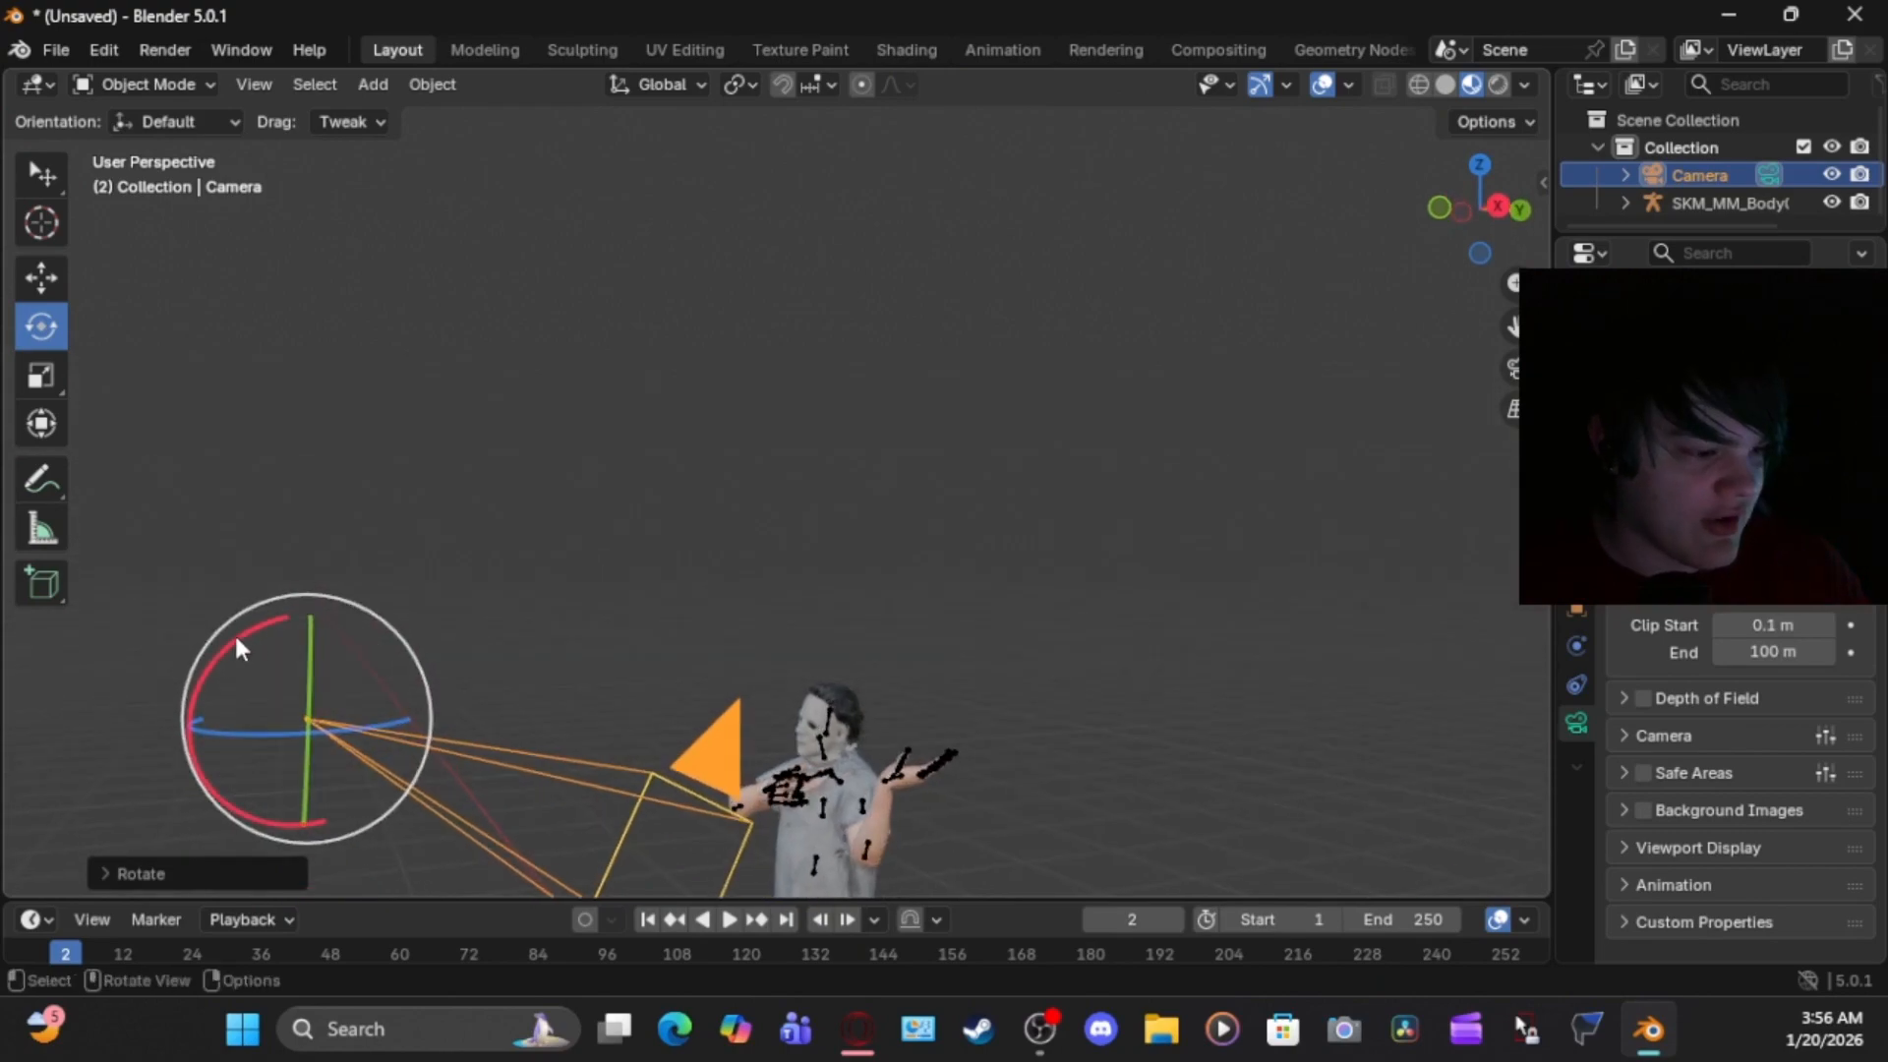
drag(237, 639, 193, 661)
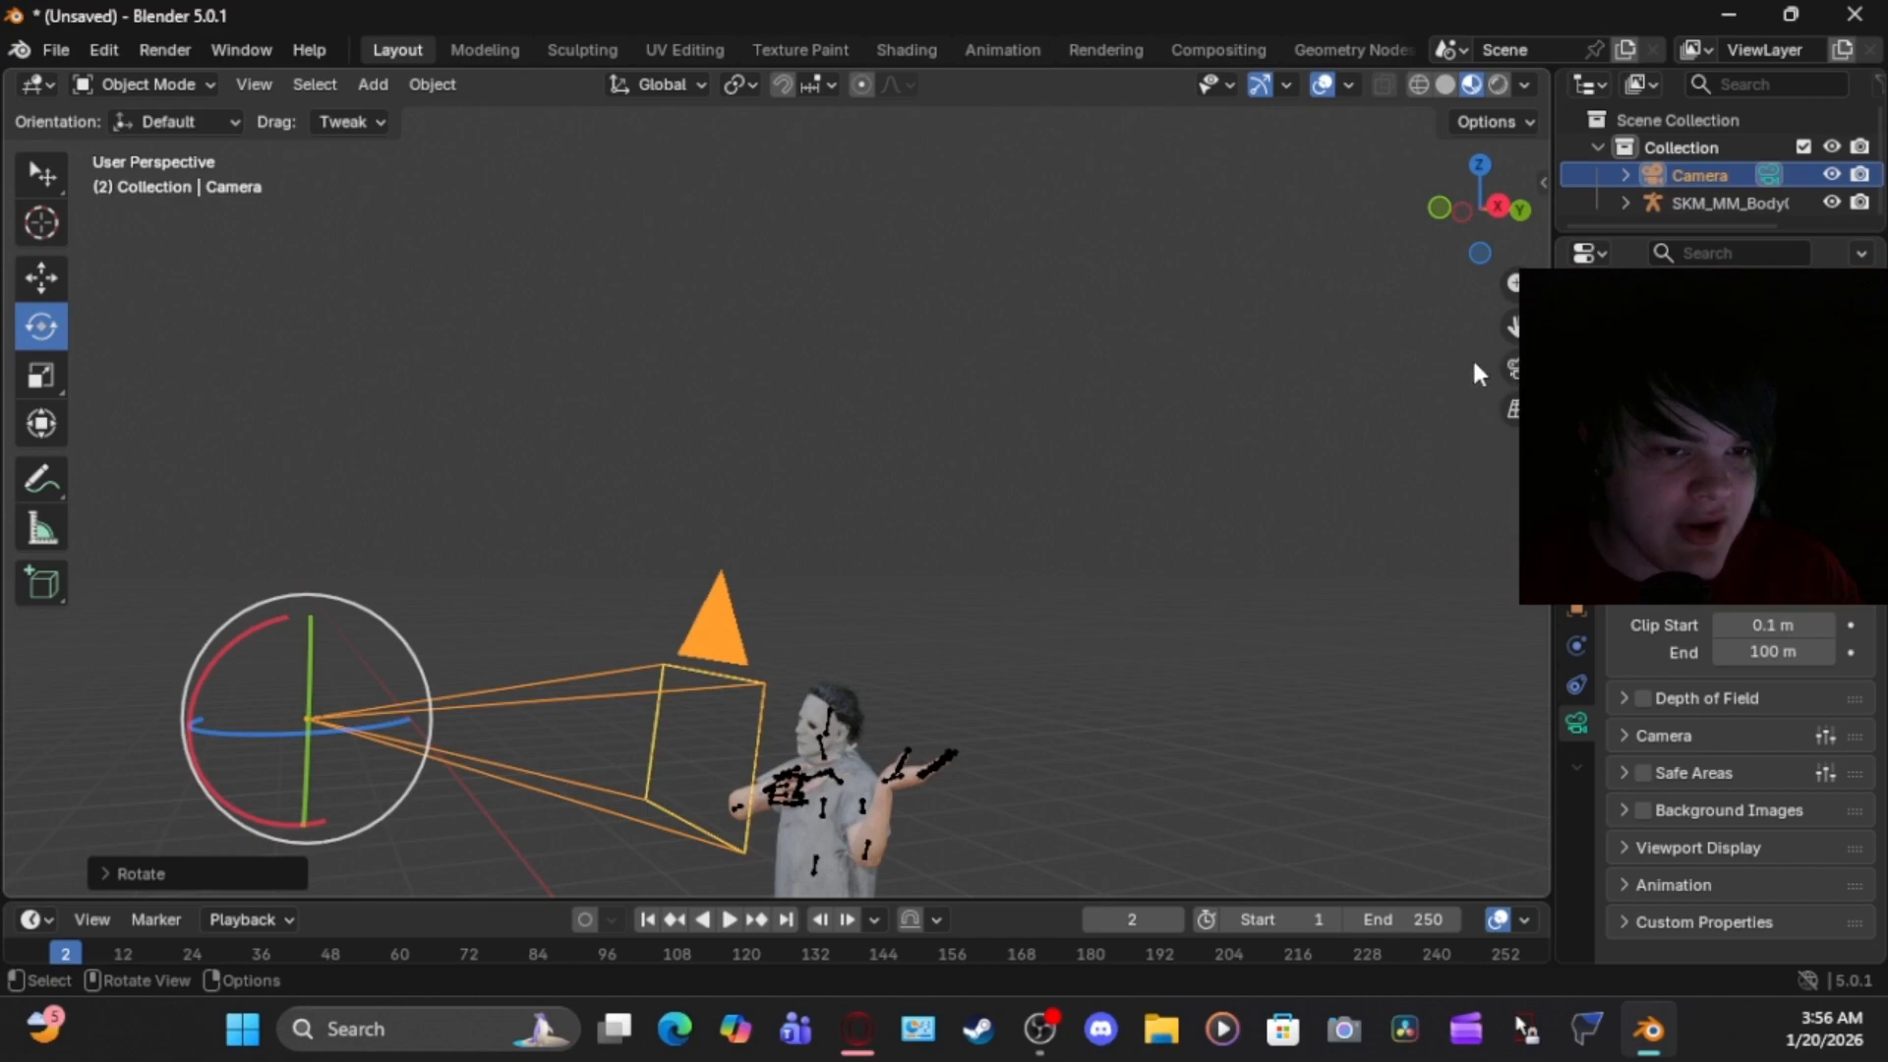
click(1515, 369)
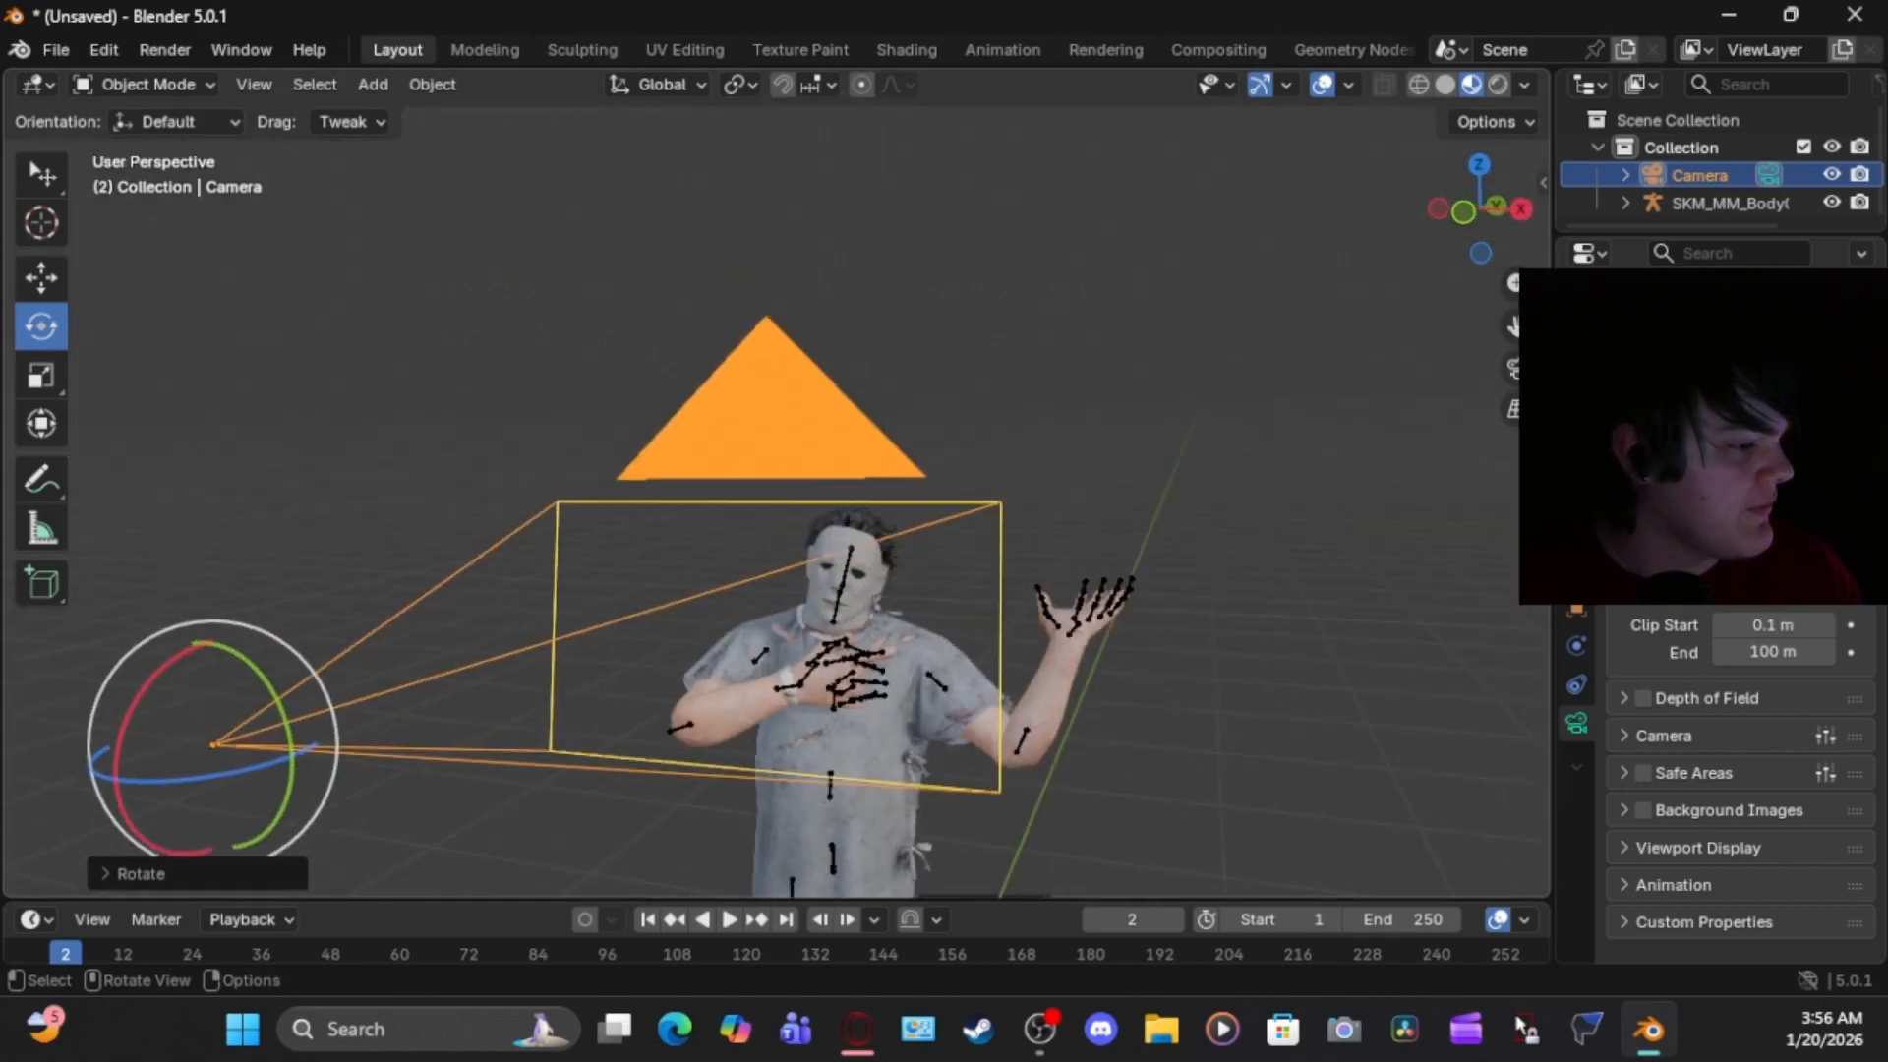
click(1514, 369)
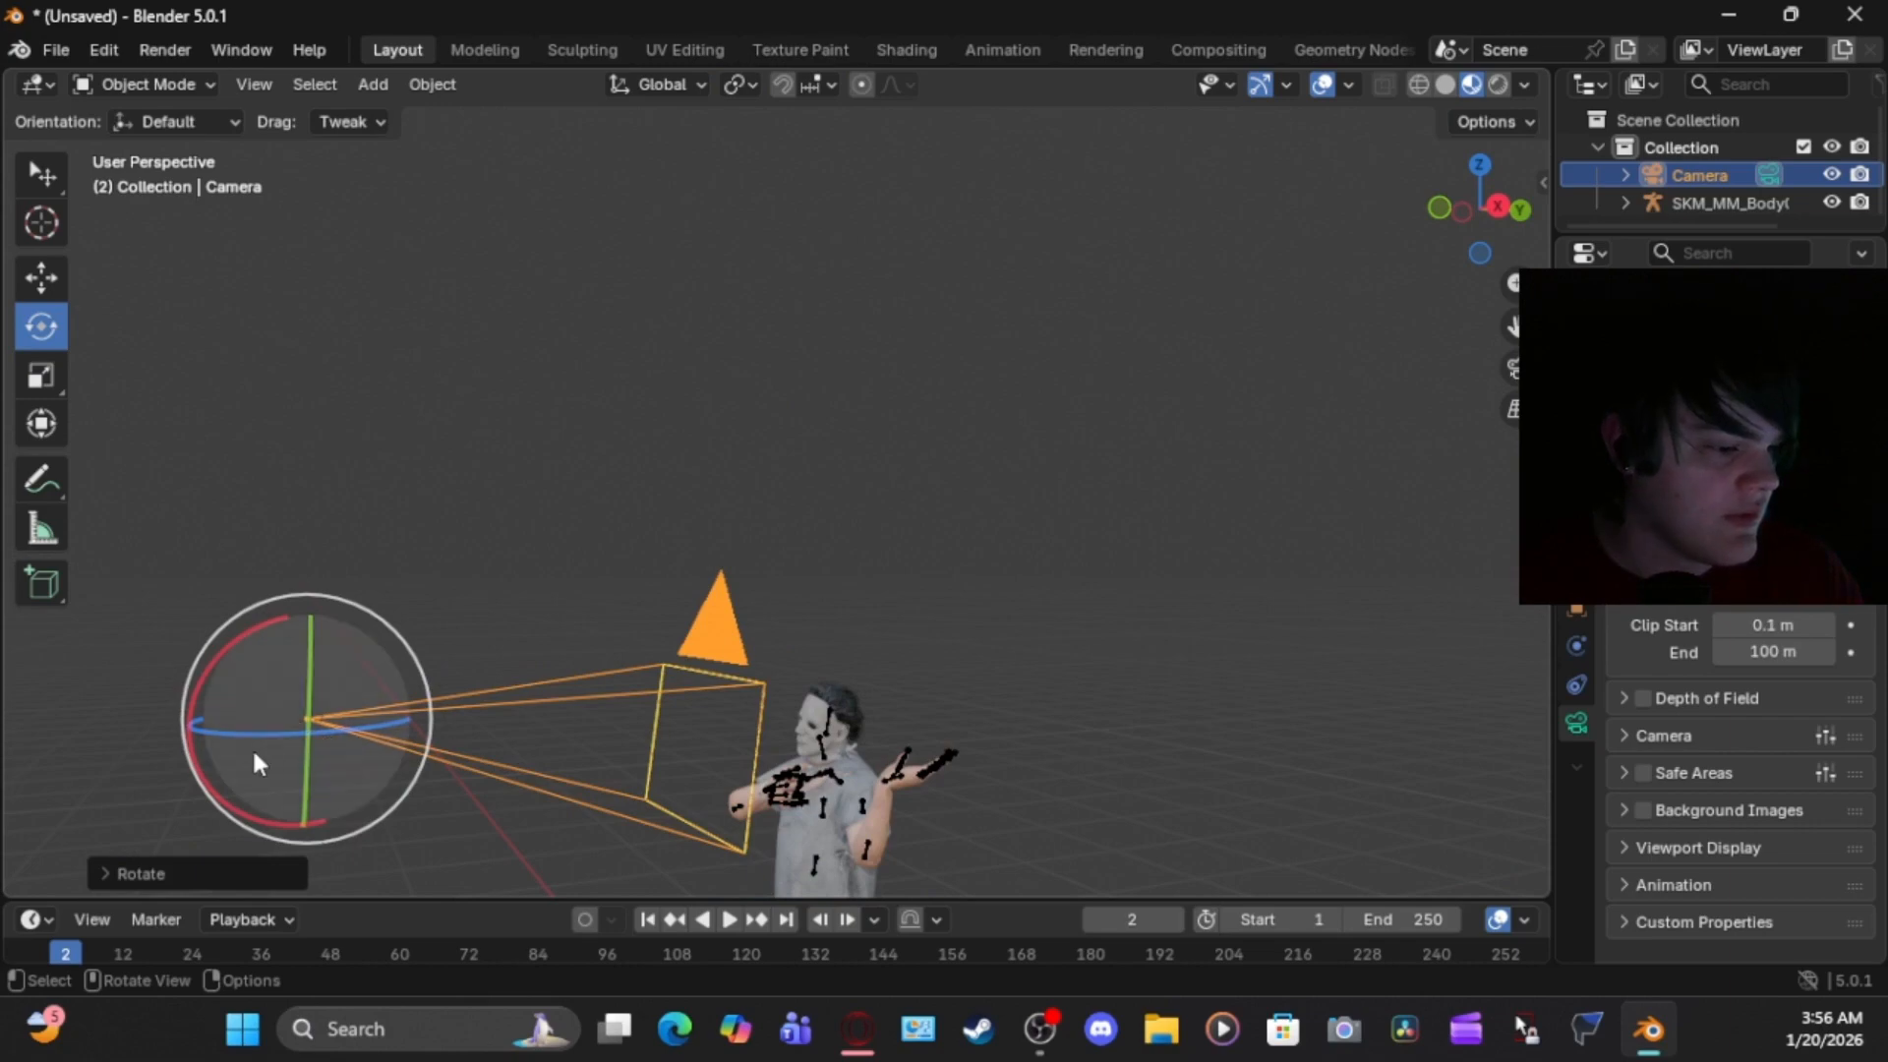
Shift the camera sideways along X and slightly closer along Y to fit both arms, checking the framing through the camera view
click(40, 280)
middle_drag(799, 704, 800, 820)
drag(833, 758, 860, 762)
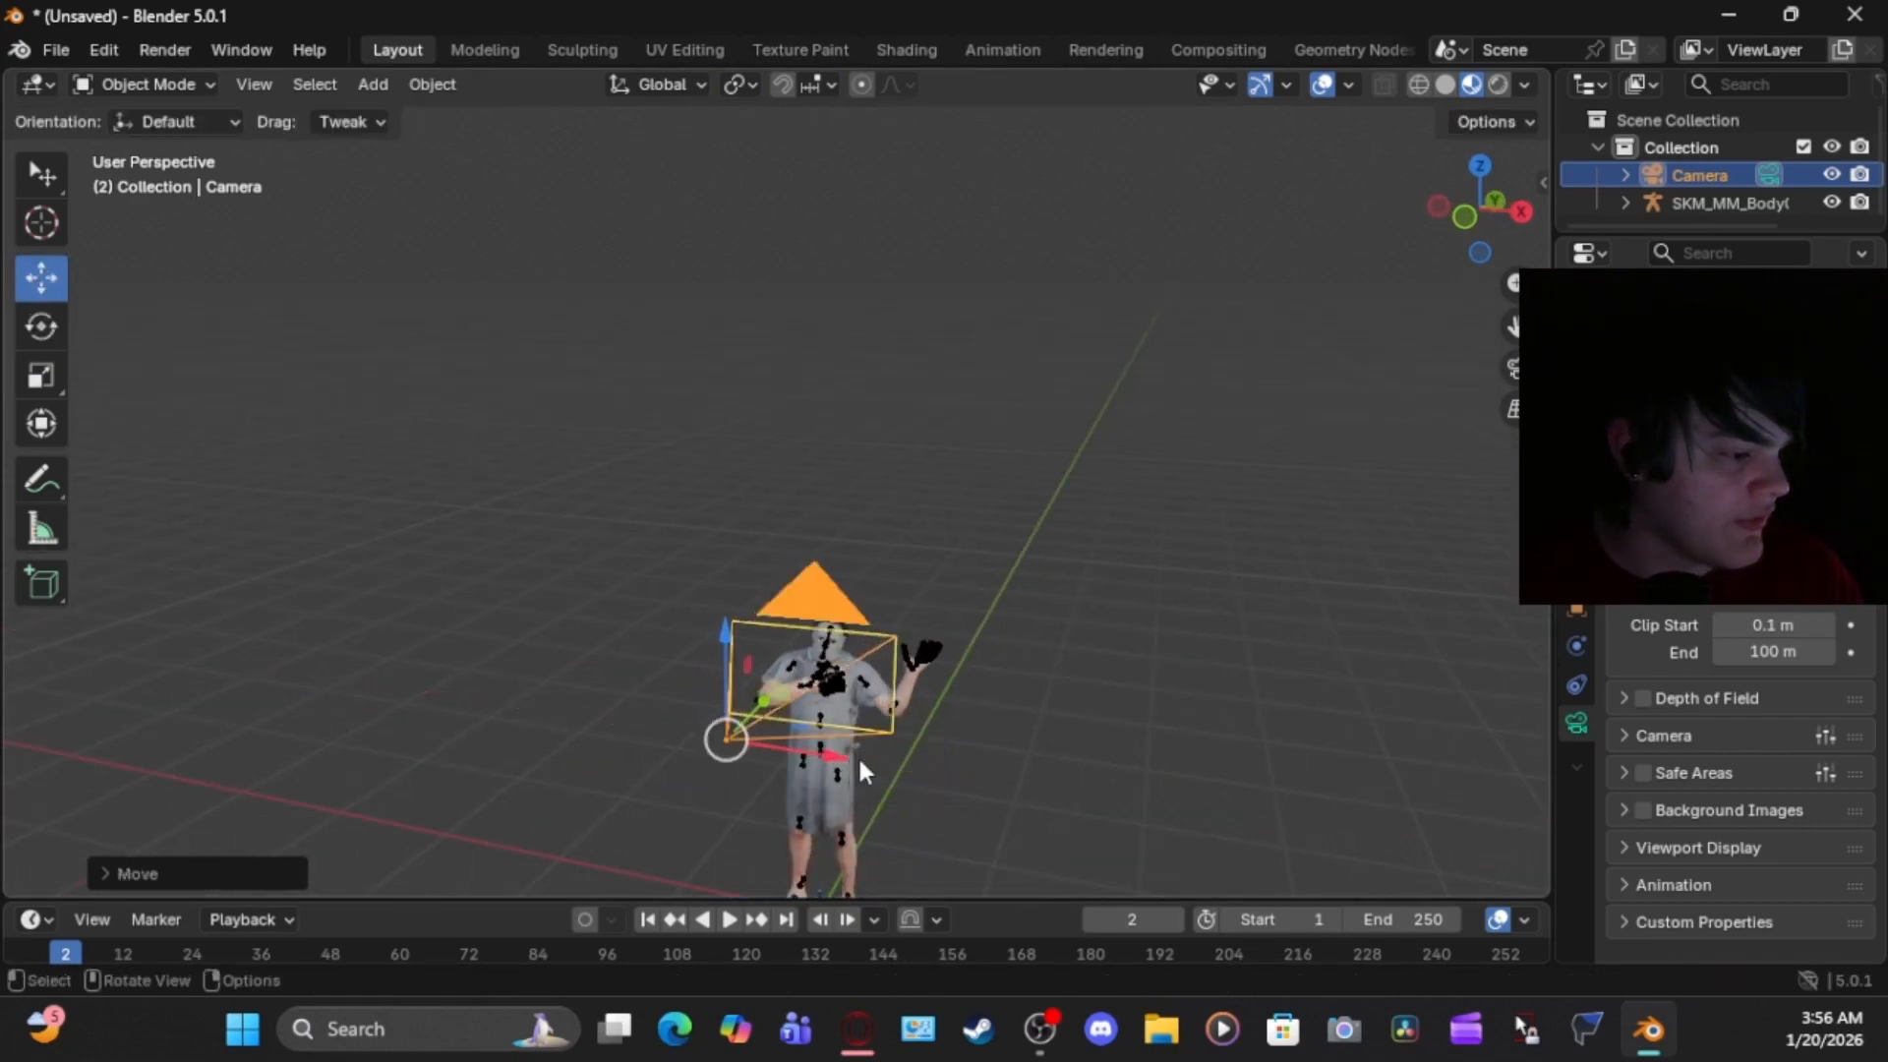
key(KP_0)
key(KP_0)
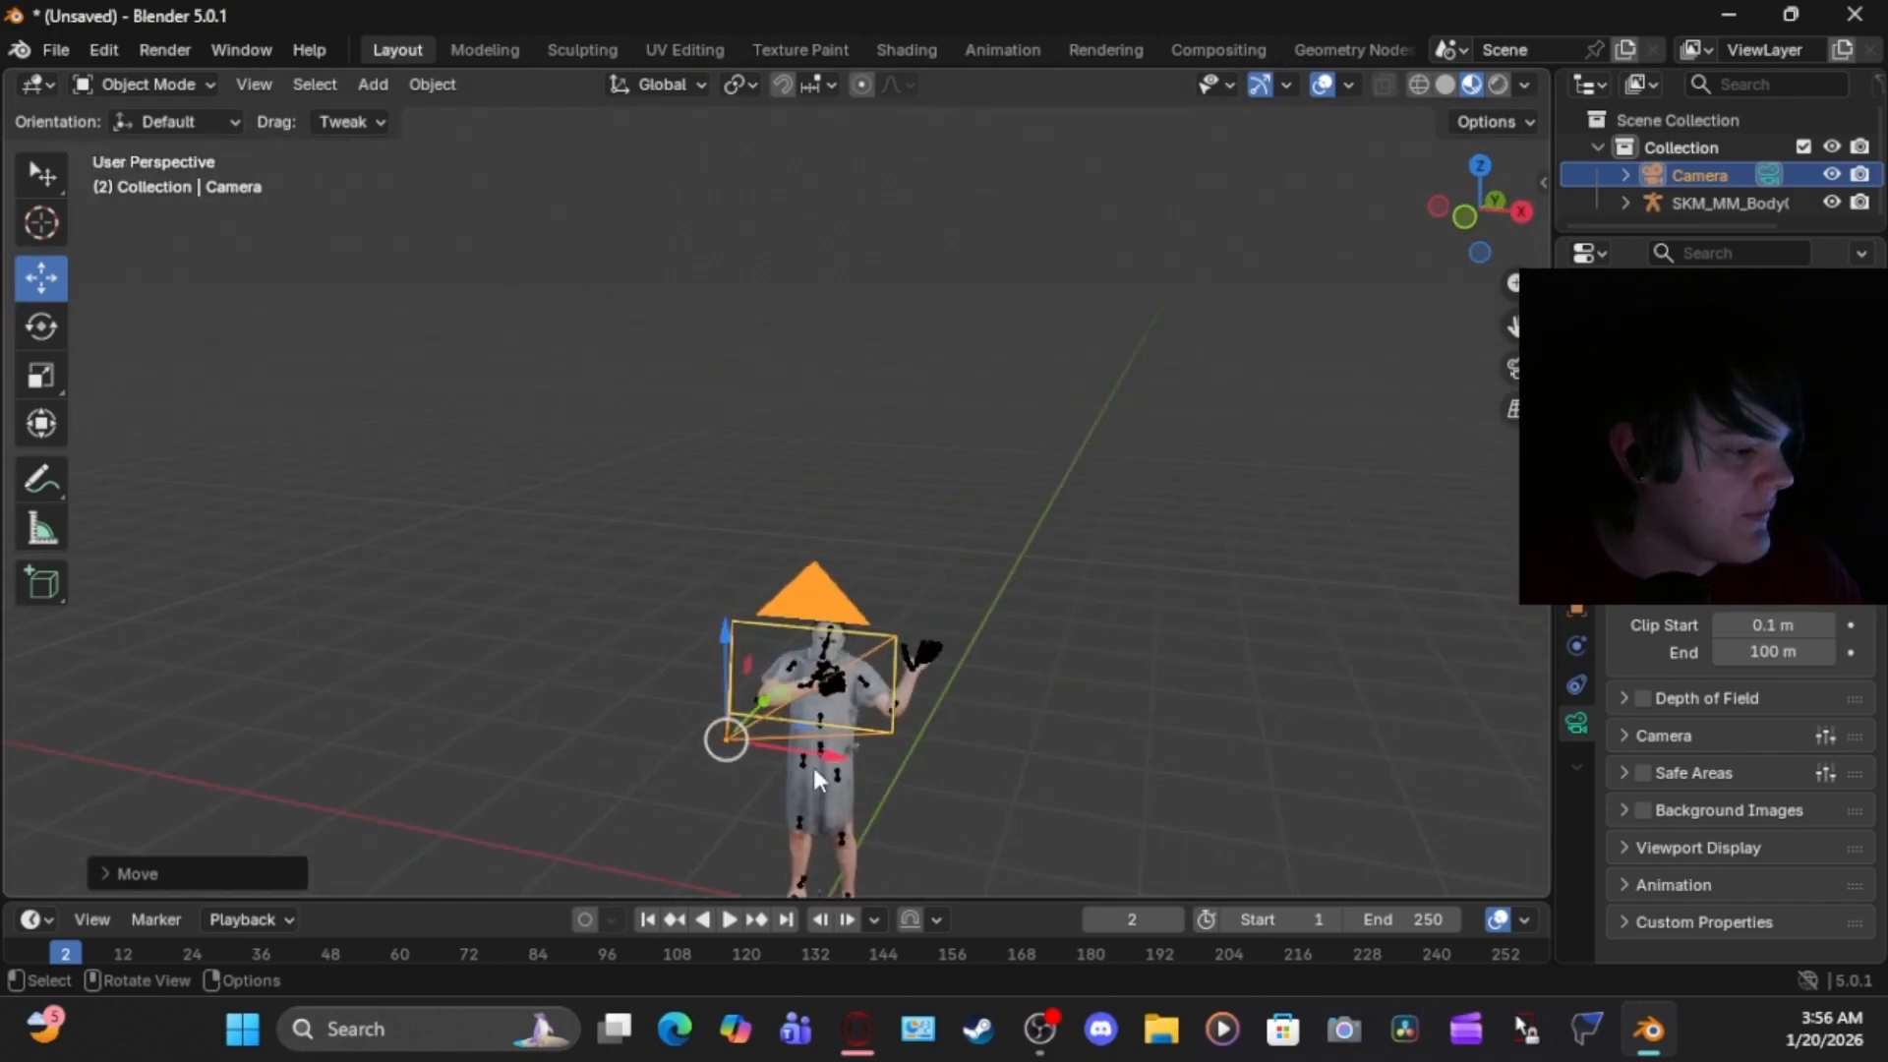
drag(765, 701, 777, 686)
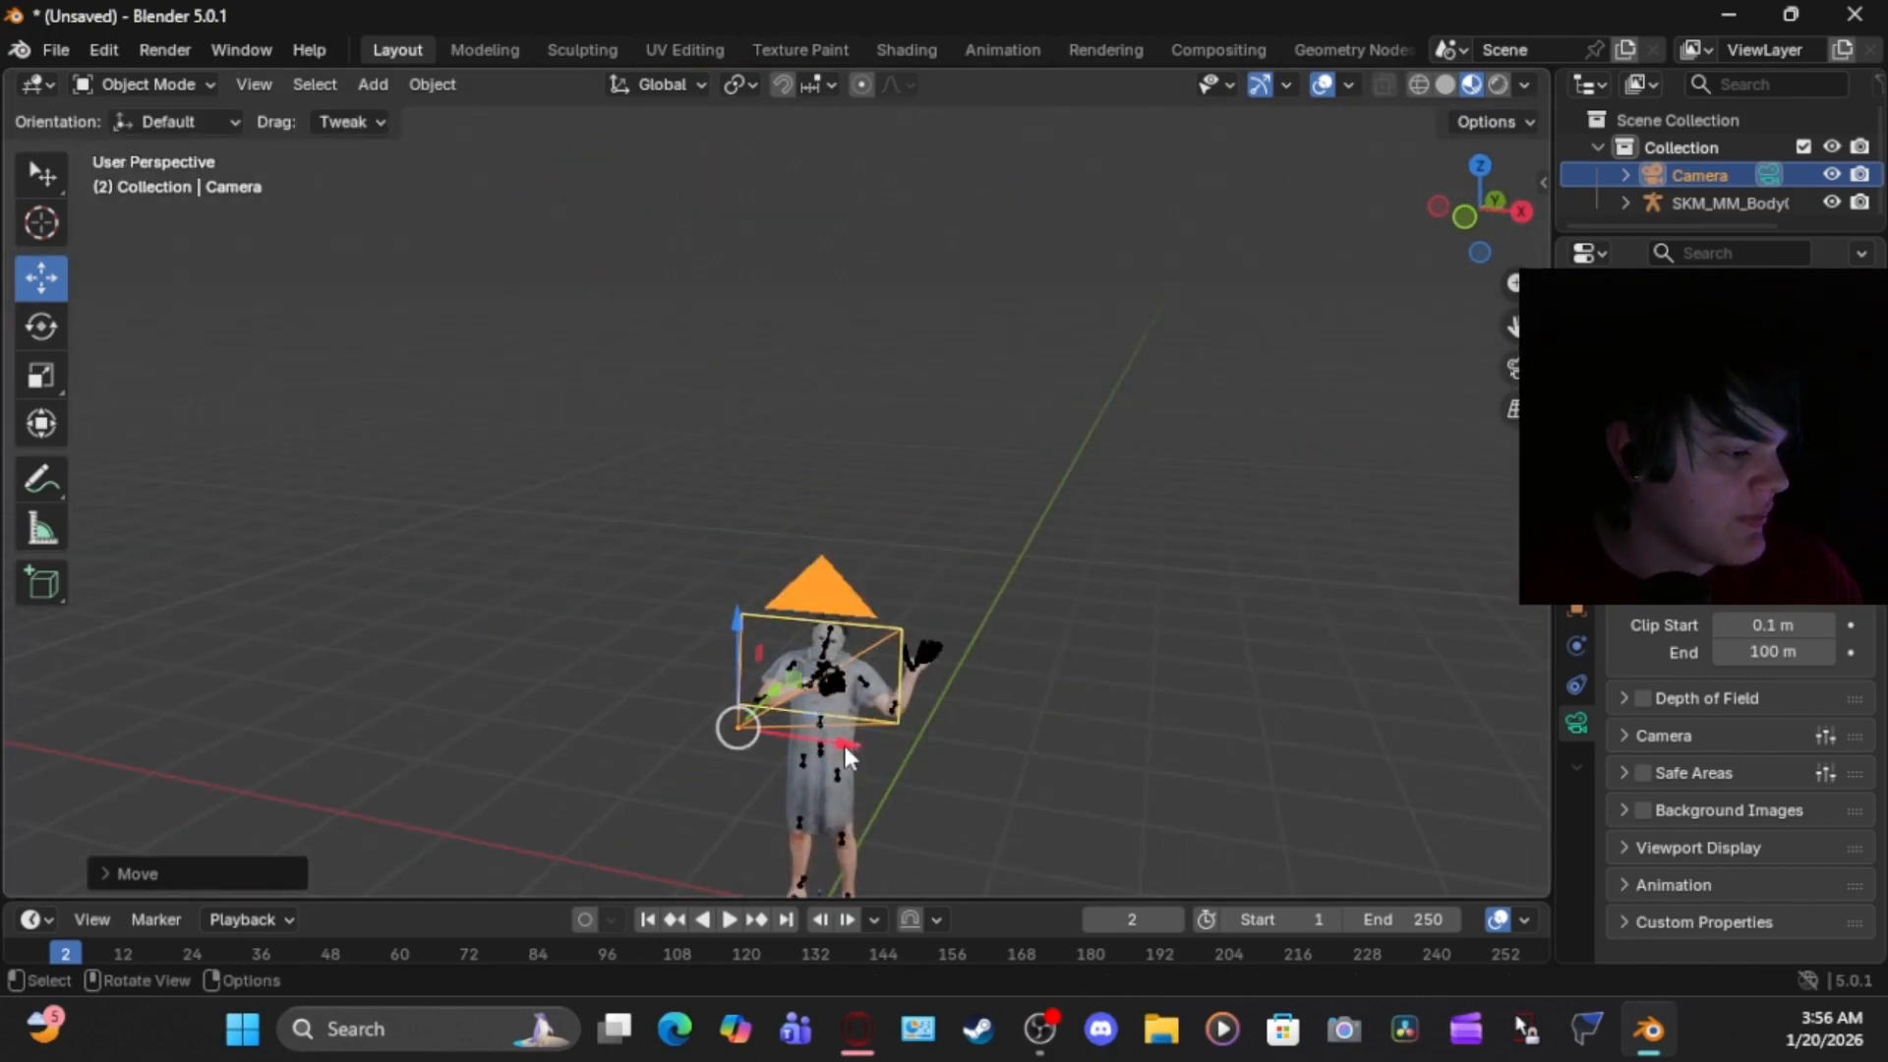
drag(844, 745, 859, 744)
key(KP_0)
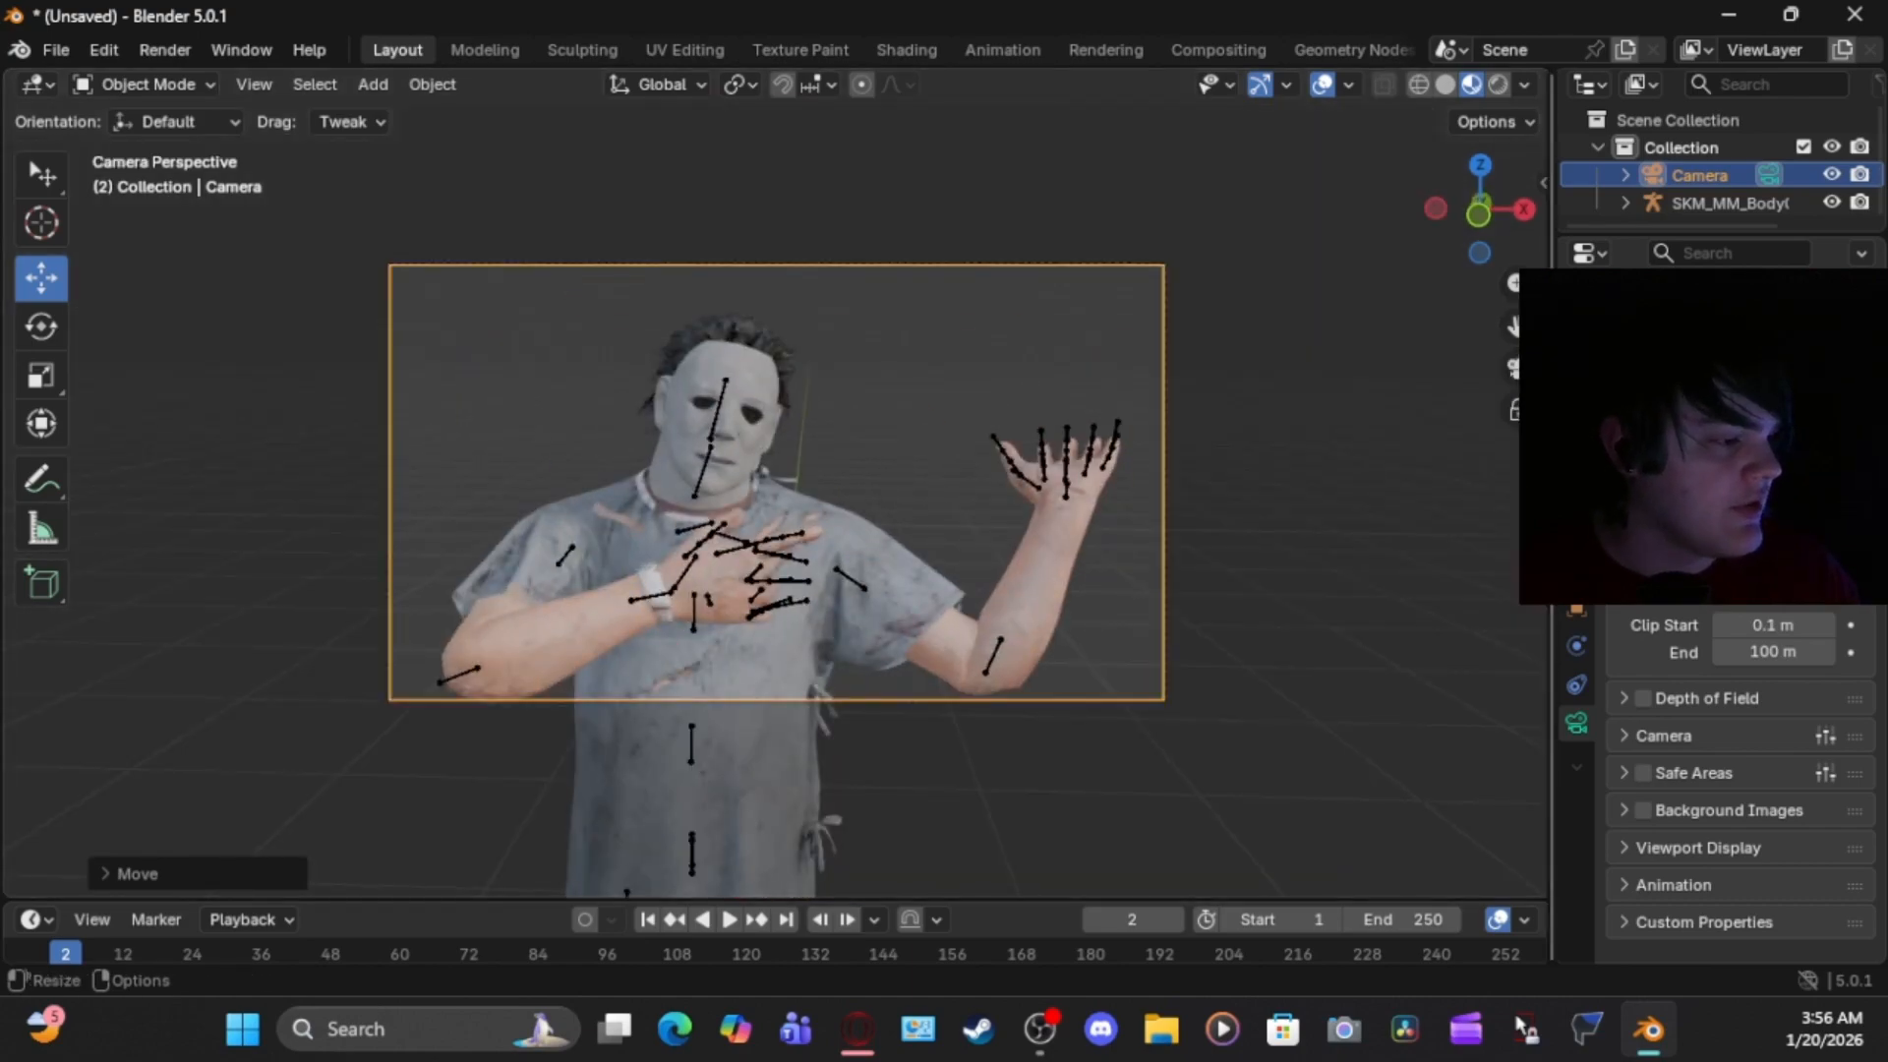
click(1514, 367)
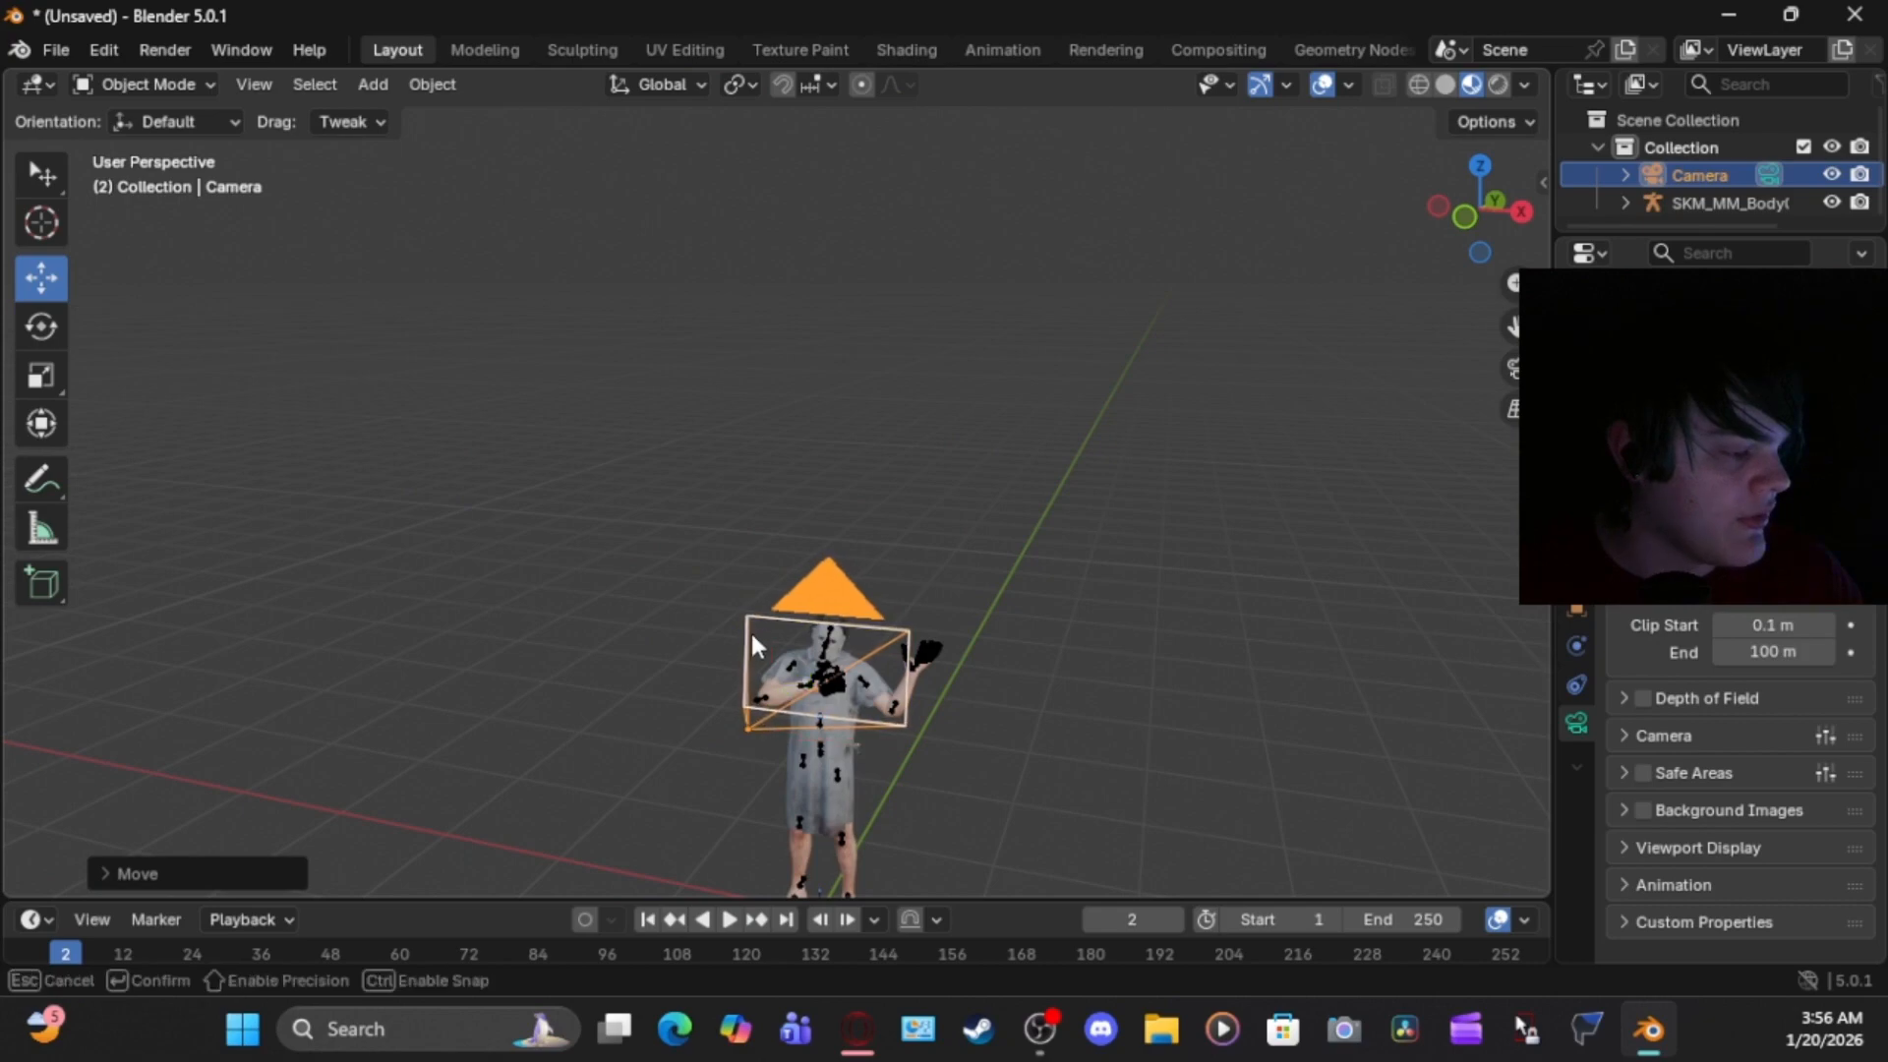
Lower the camera slightly along the Z axis and check the framing through the camera view
middle_drag(752, 630, 576, 637)
drag(633, 640, 632, 663)
click(1514, 375)
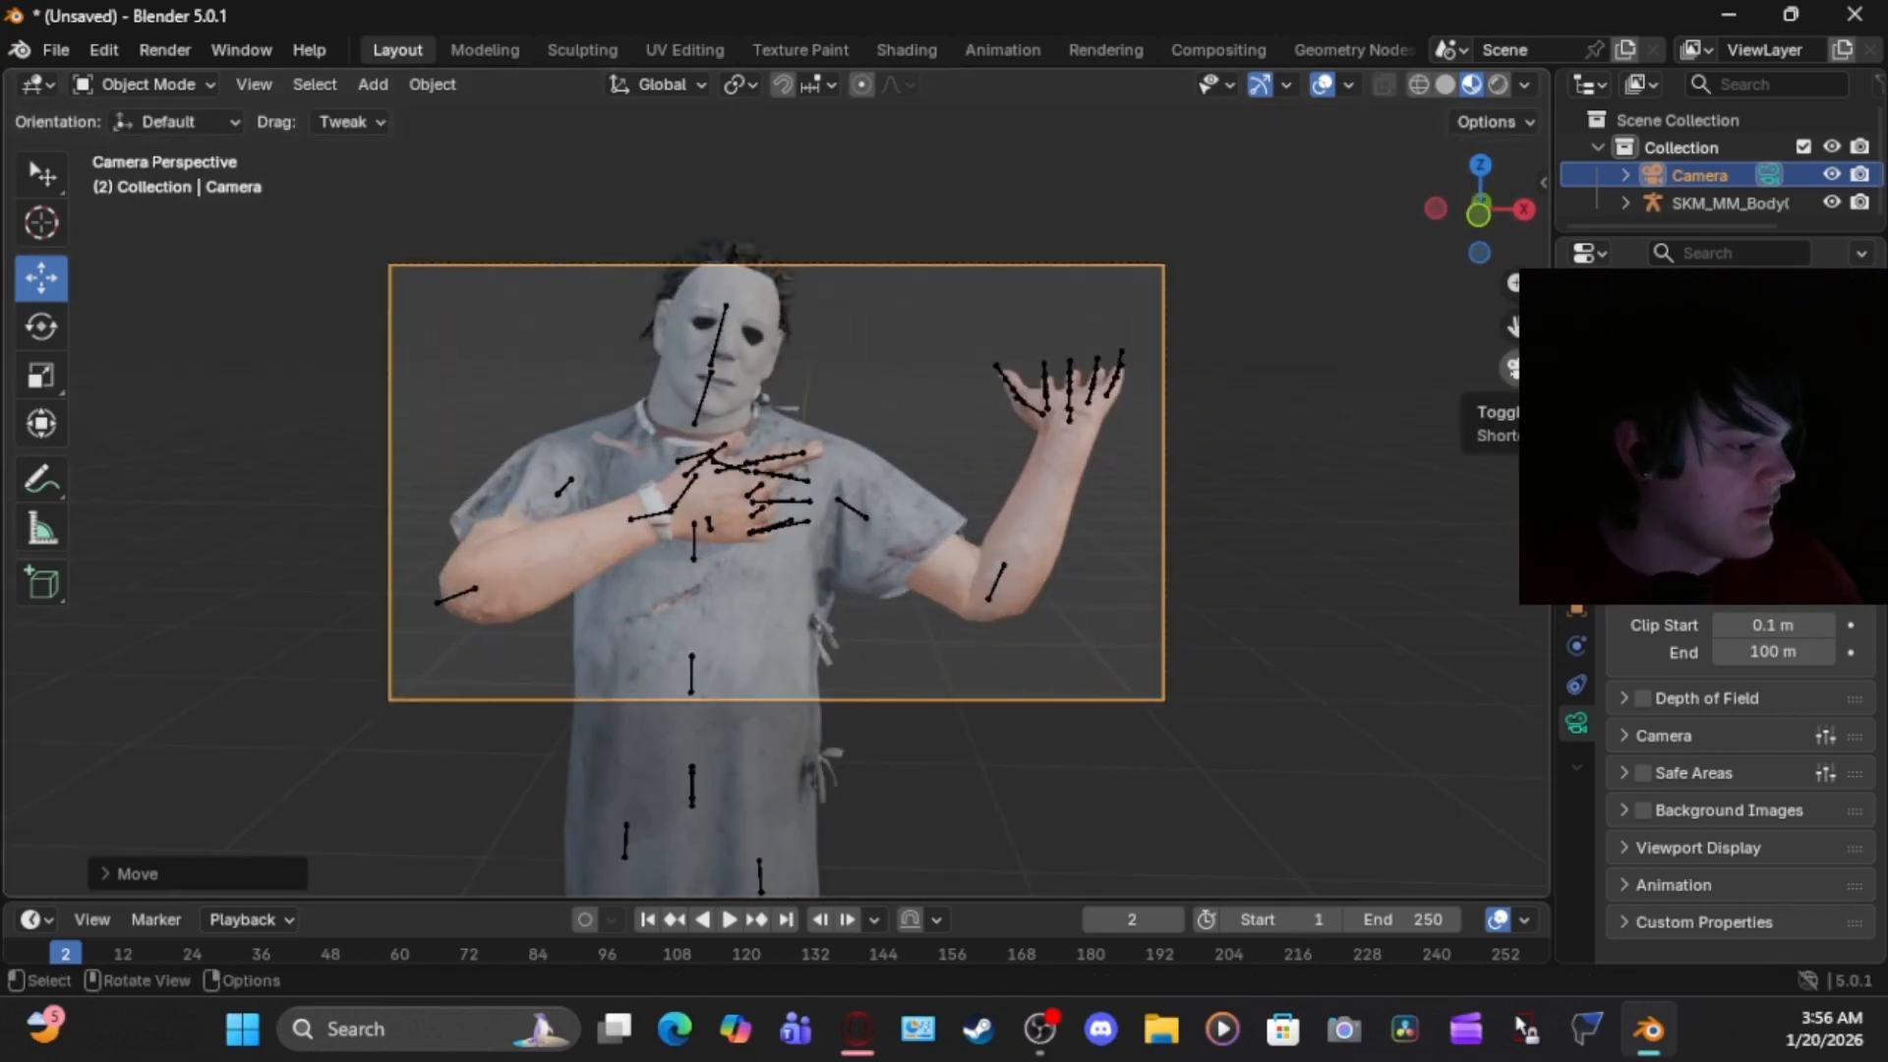
click(1514, 376)
Tilt the camera up slightly to bring the whole head into frame, check the camera view, and deselect the camera
click(40, 326)
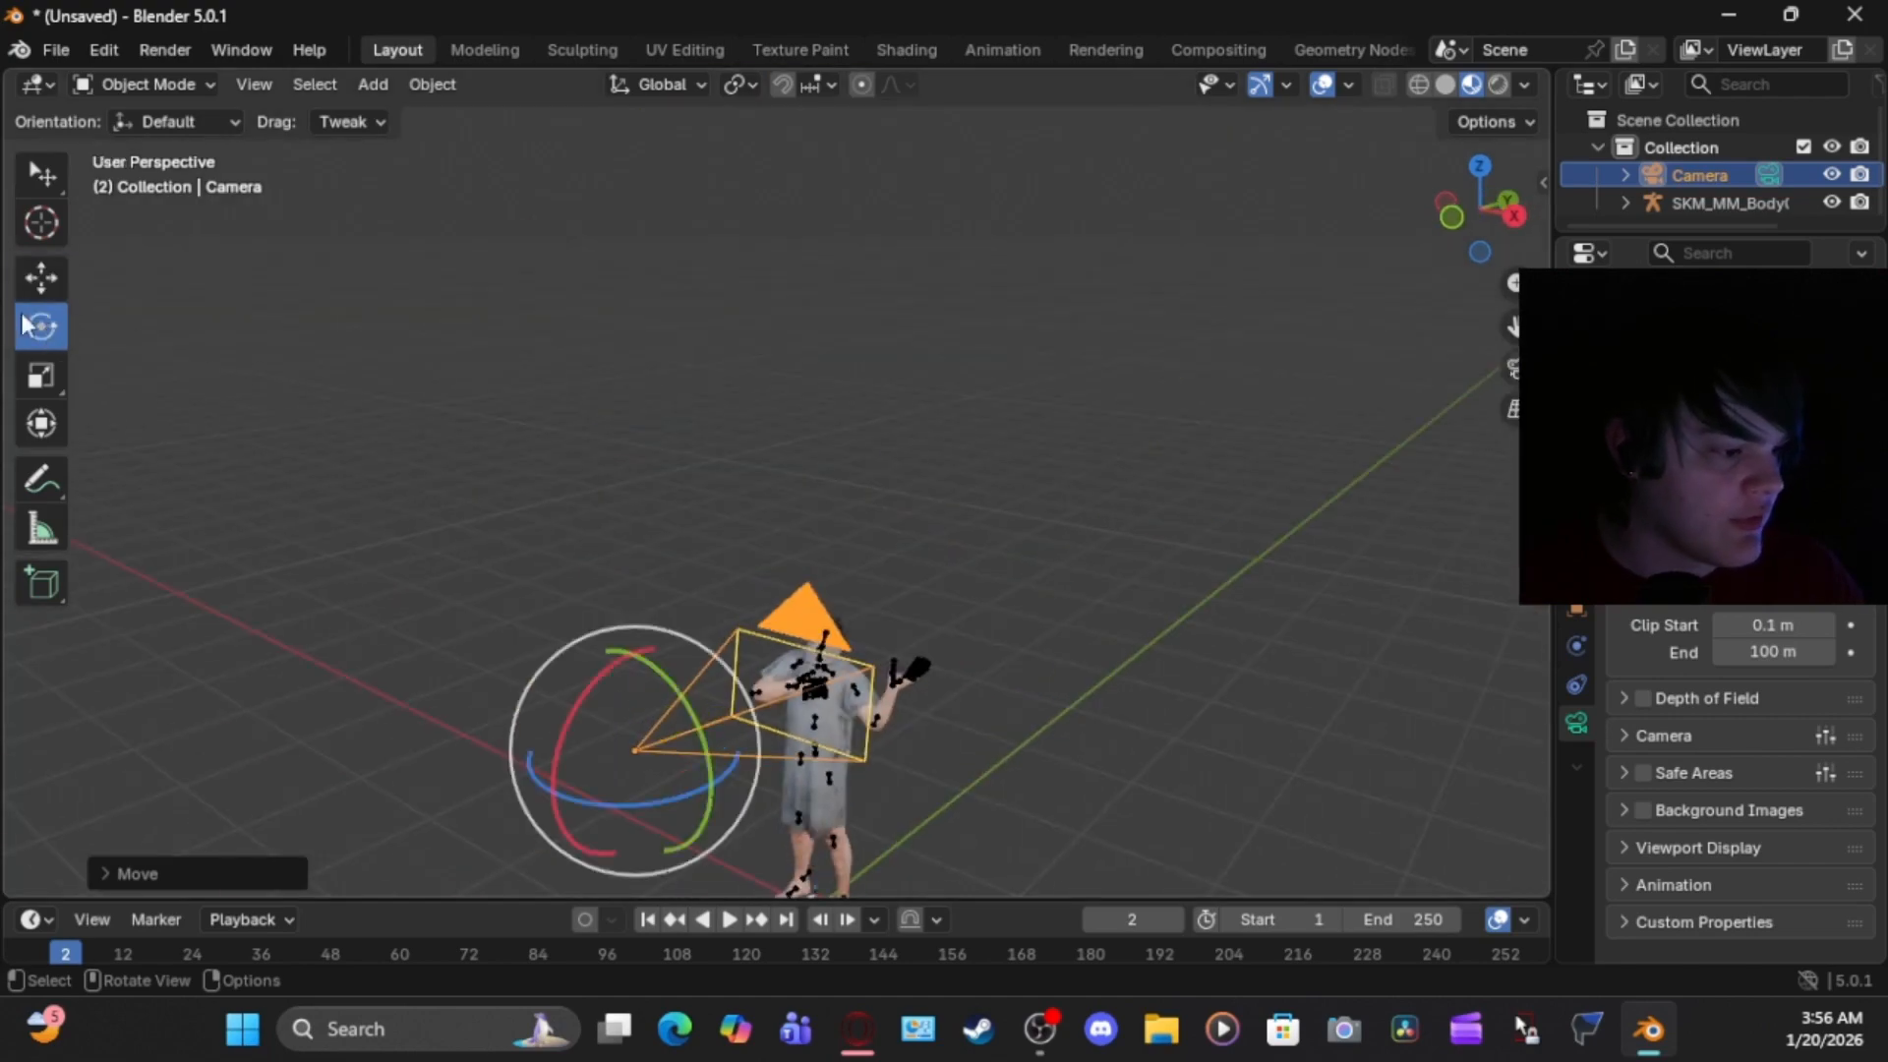
drag(586, 679, 582, 685)
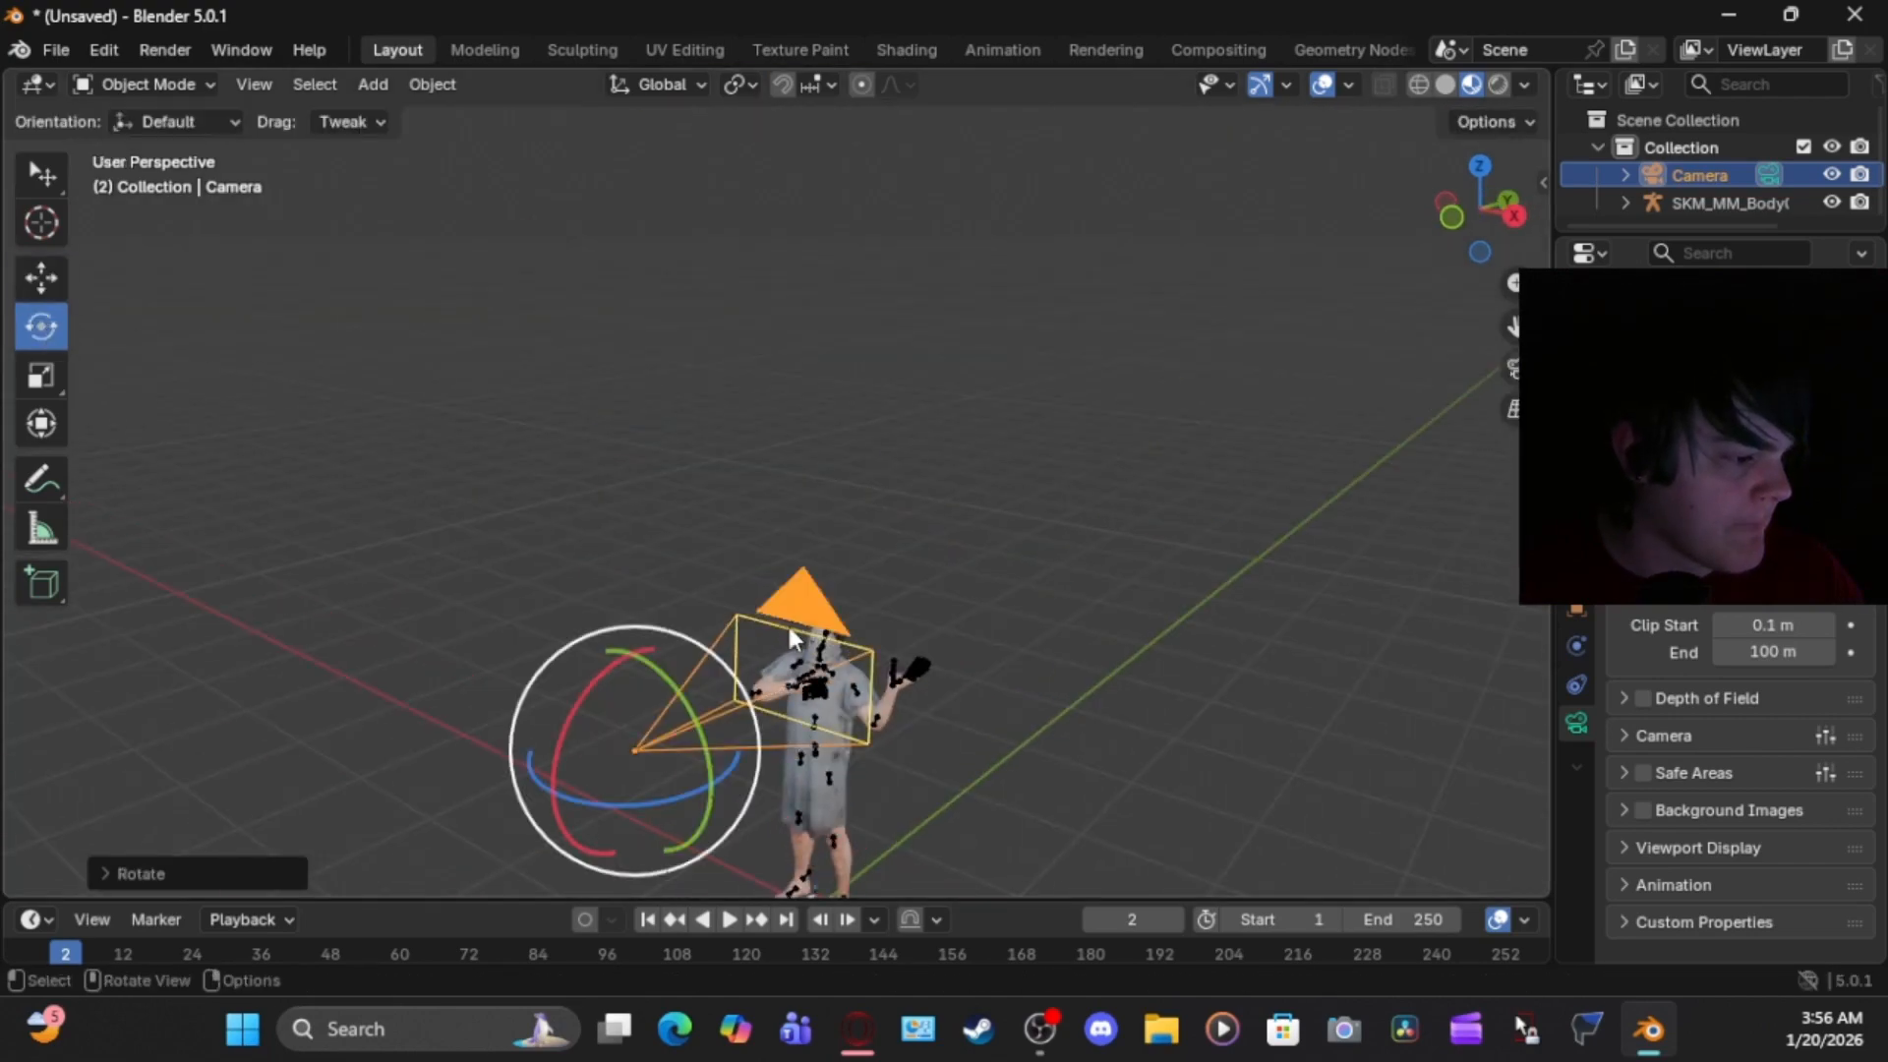
click(1514, 371)
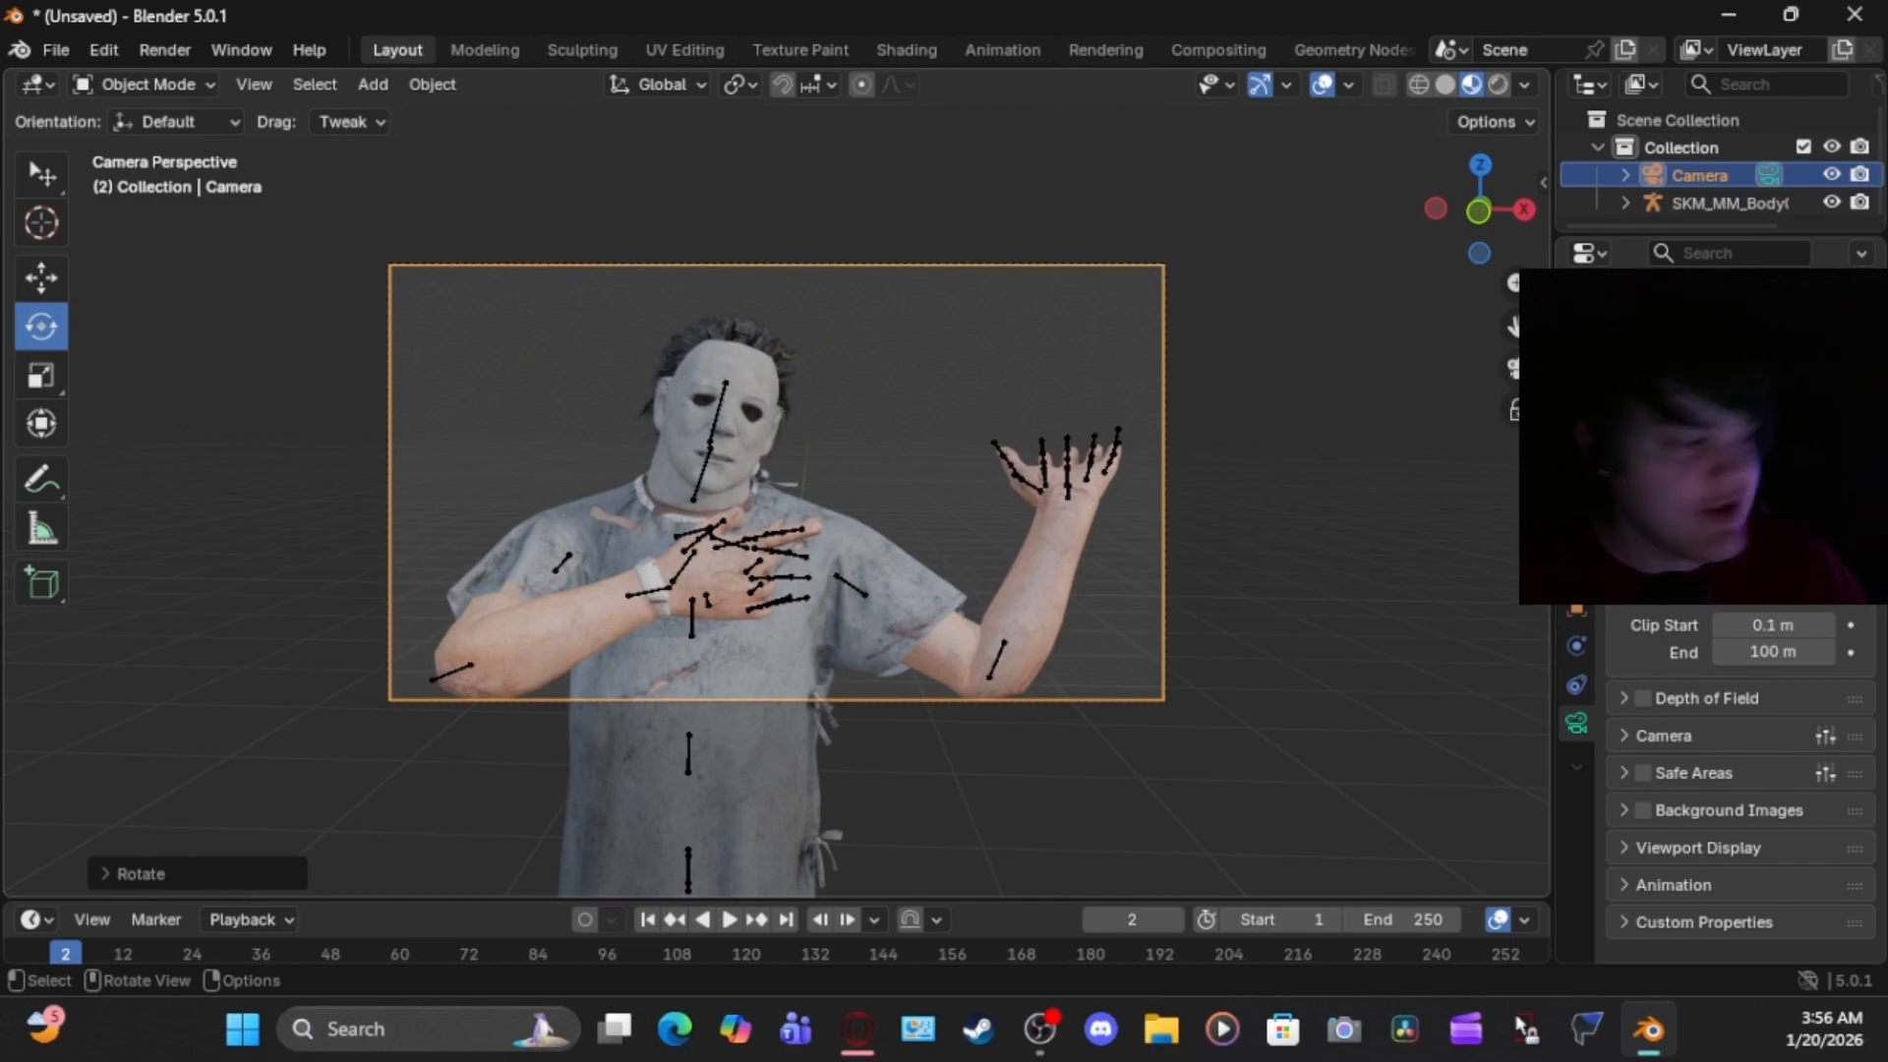
click(1514, 371)
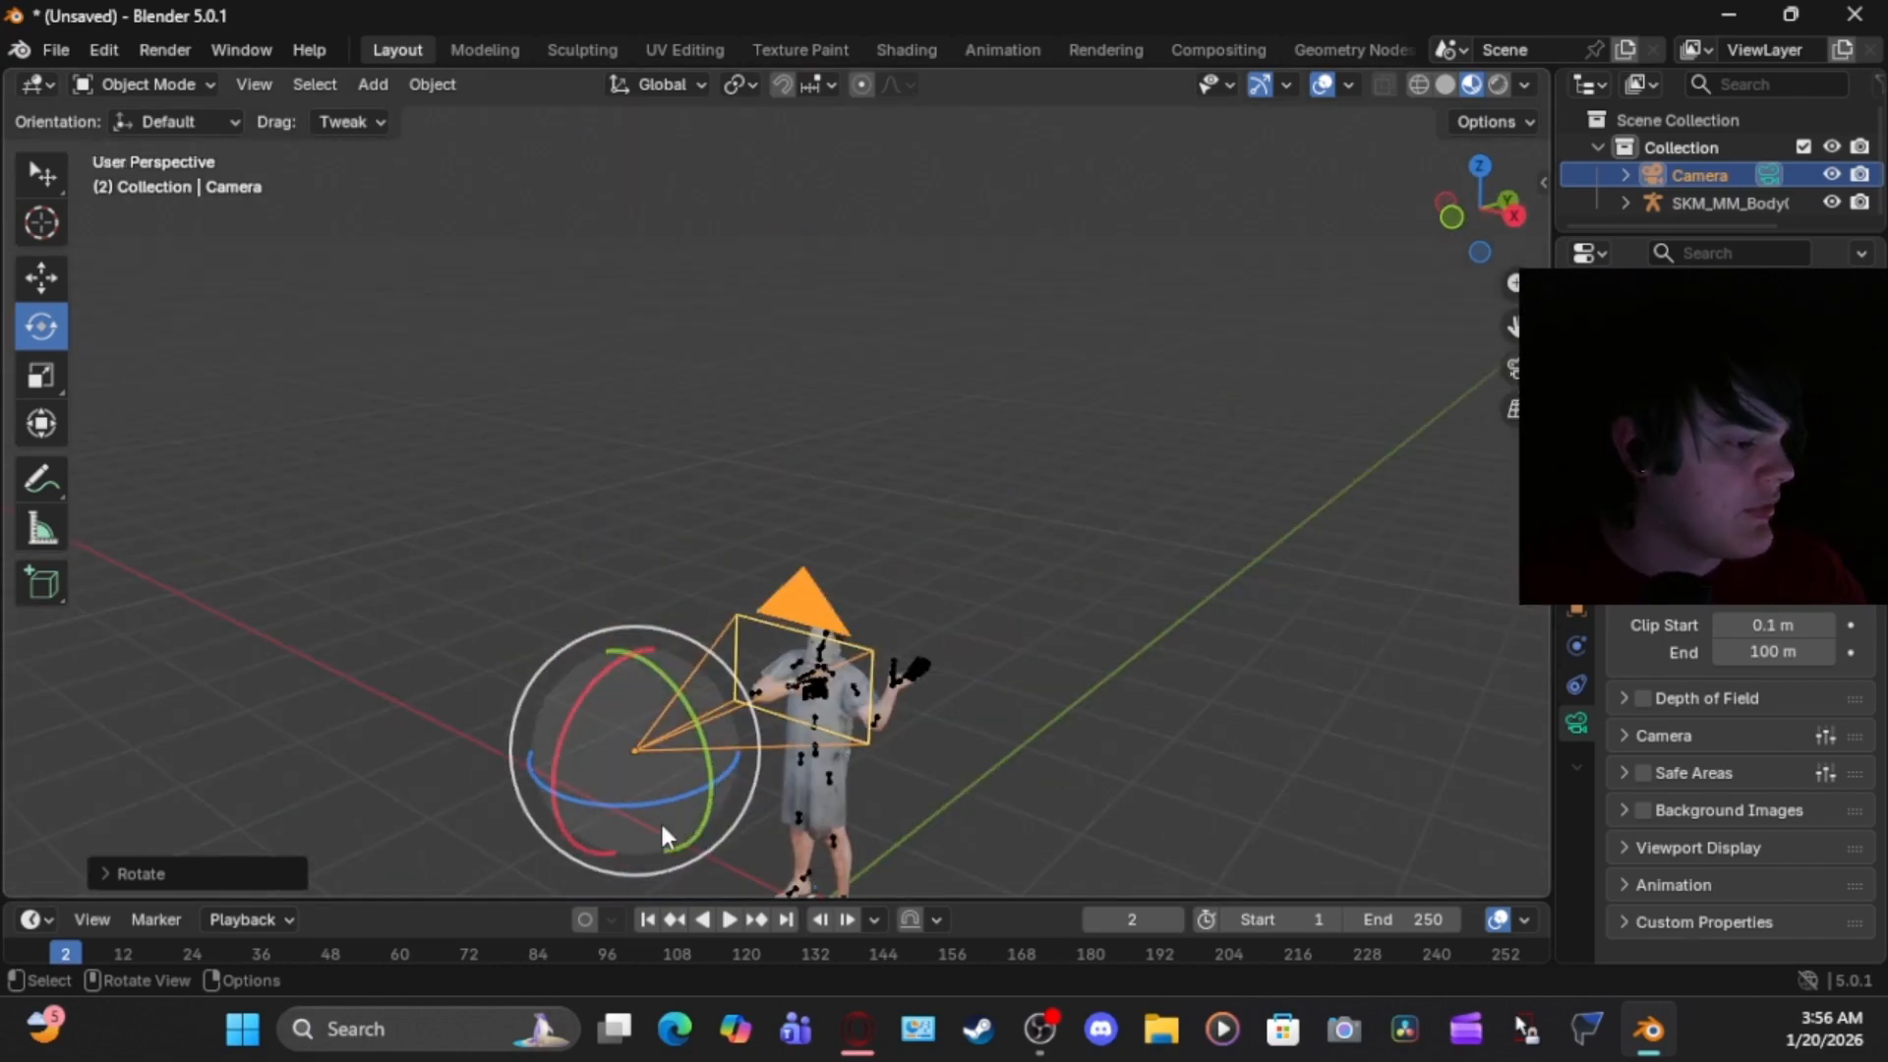
click(1185, 691)
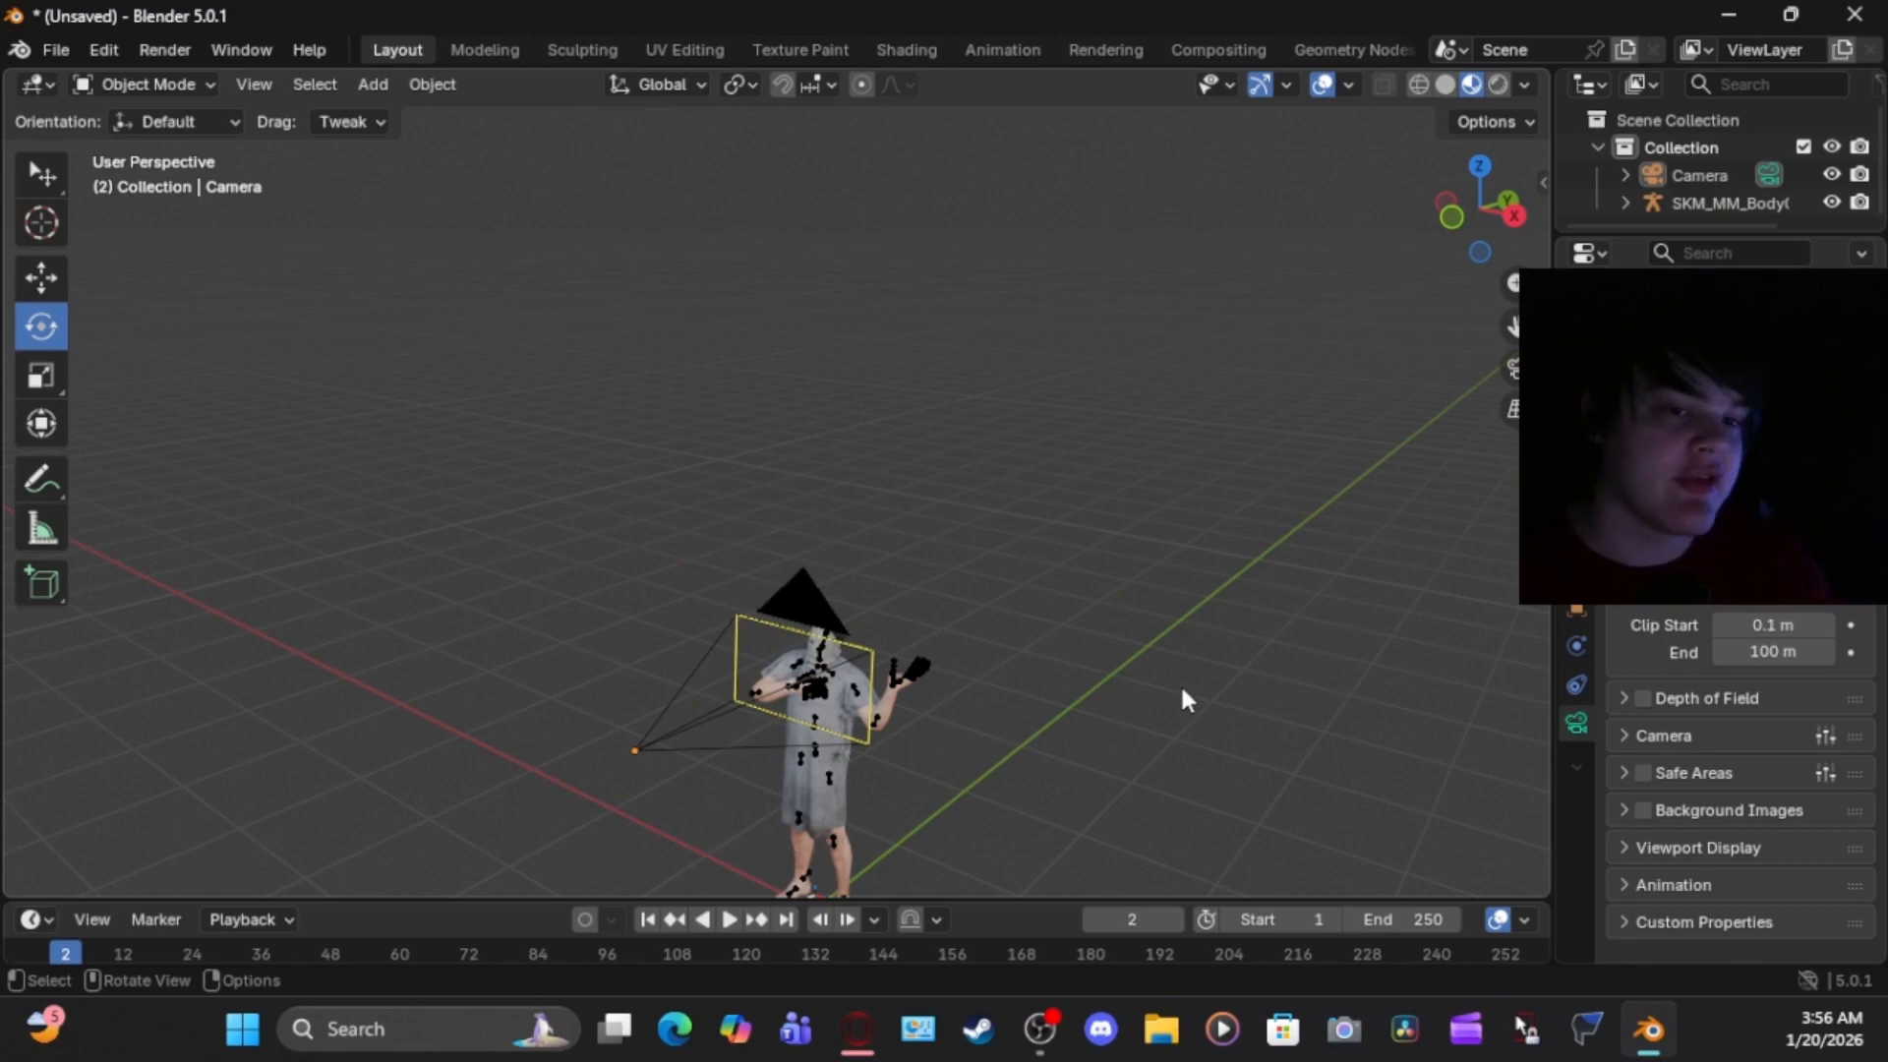
scroll(1178, 686, down, 1)
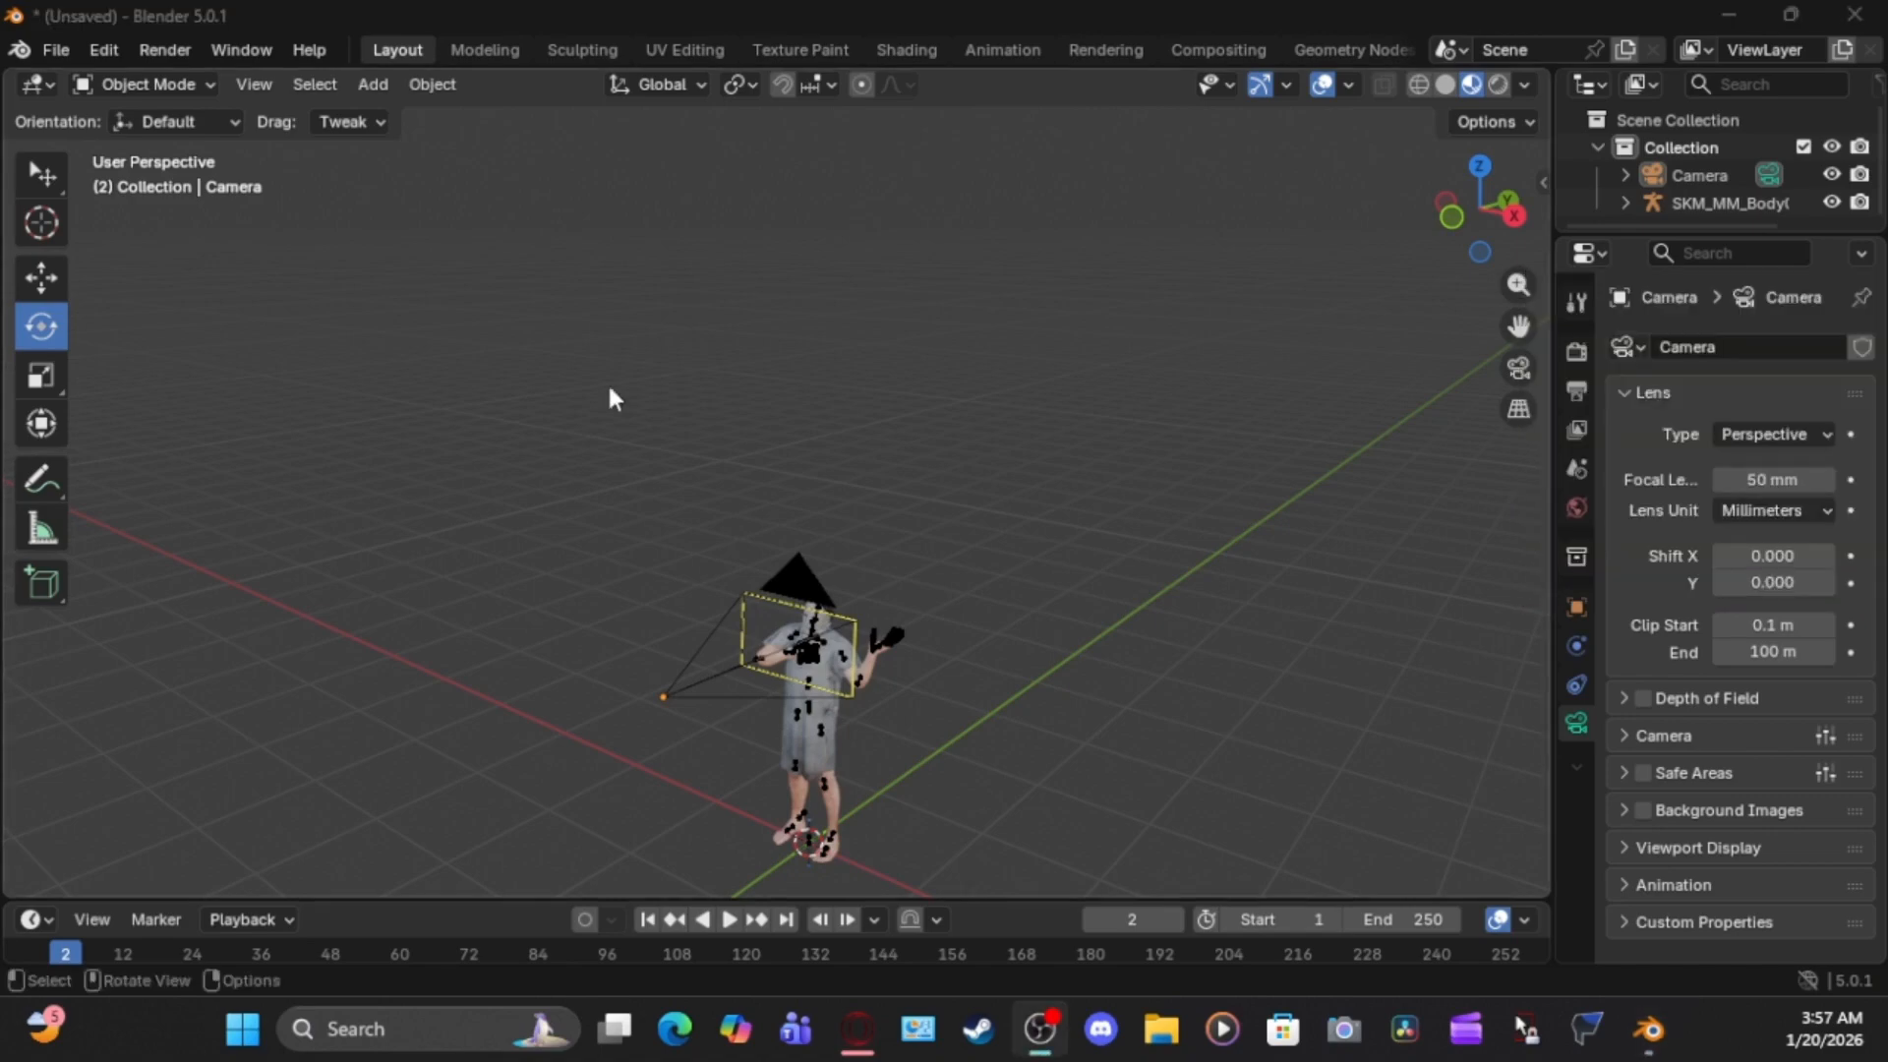
Enable the Transparent option in the Film render settings so the background renders transparent
click(1579, 356)
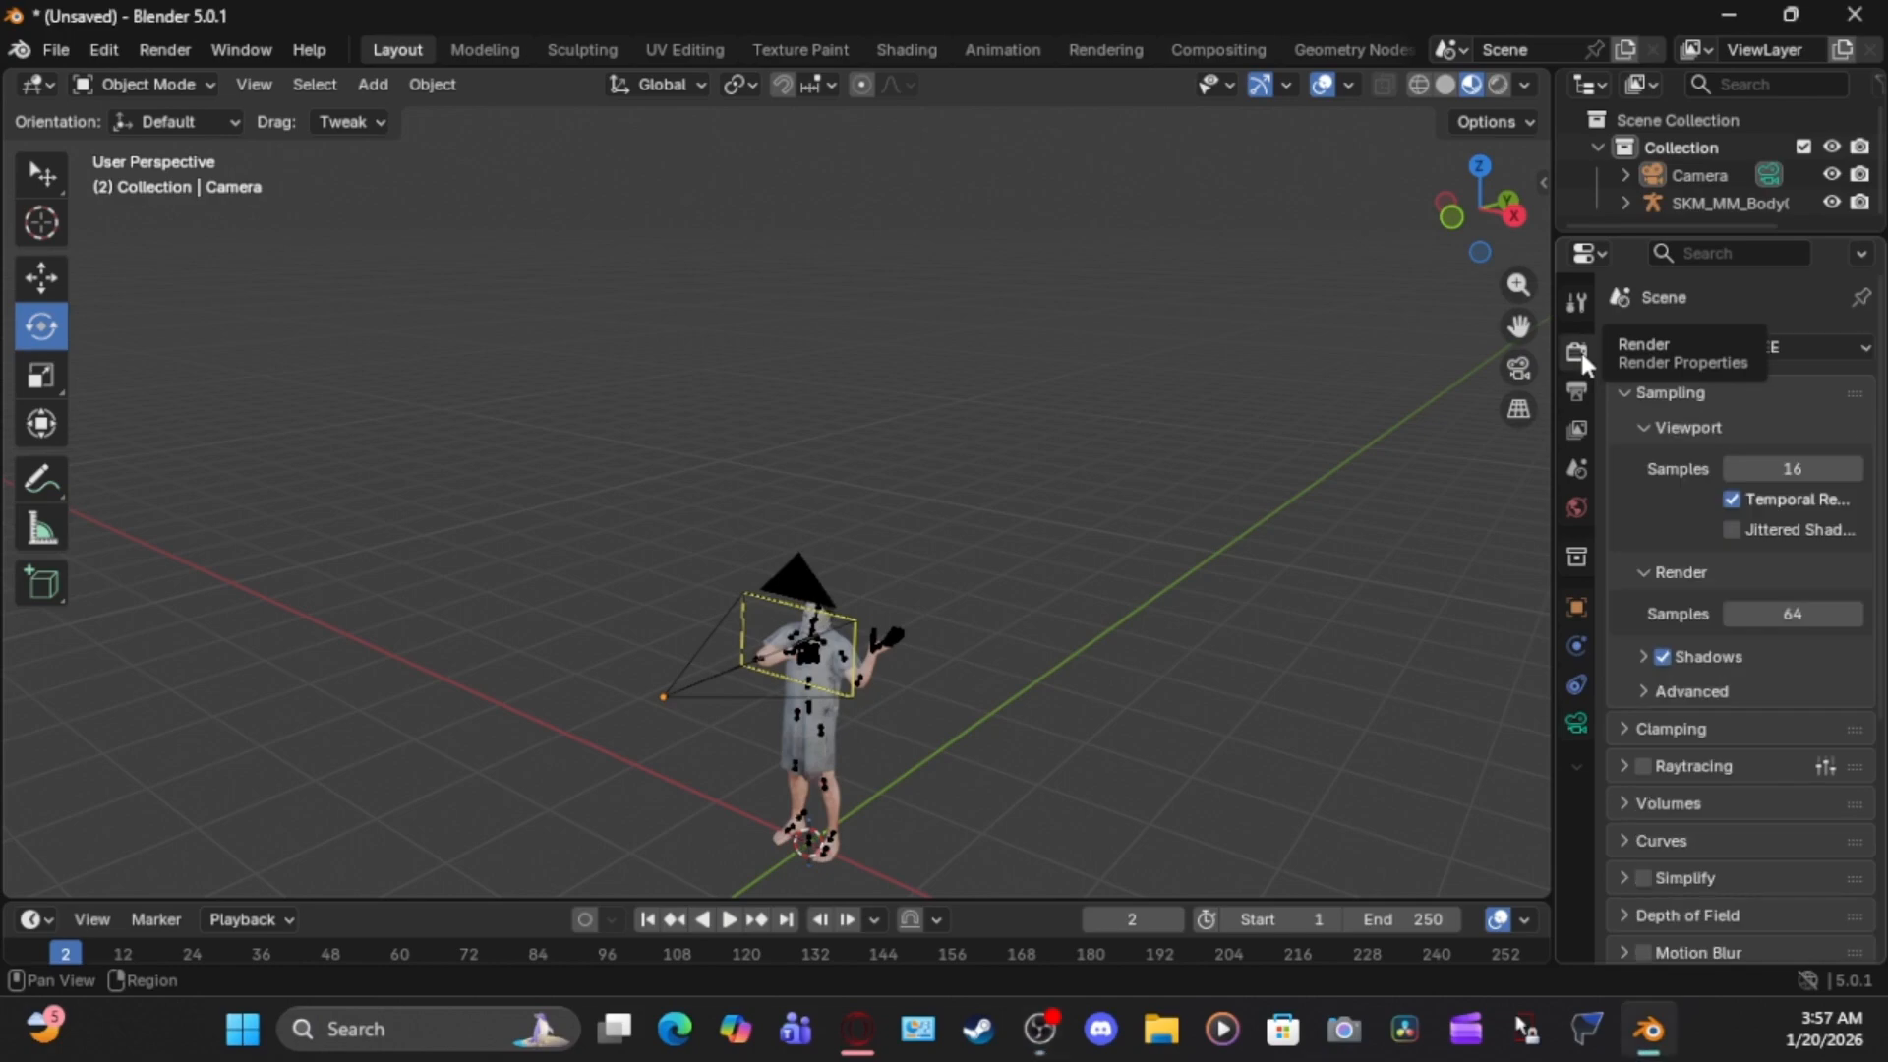
scroll(1689, 546, down, 5)
scroll(1689, 546, down, 1)
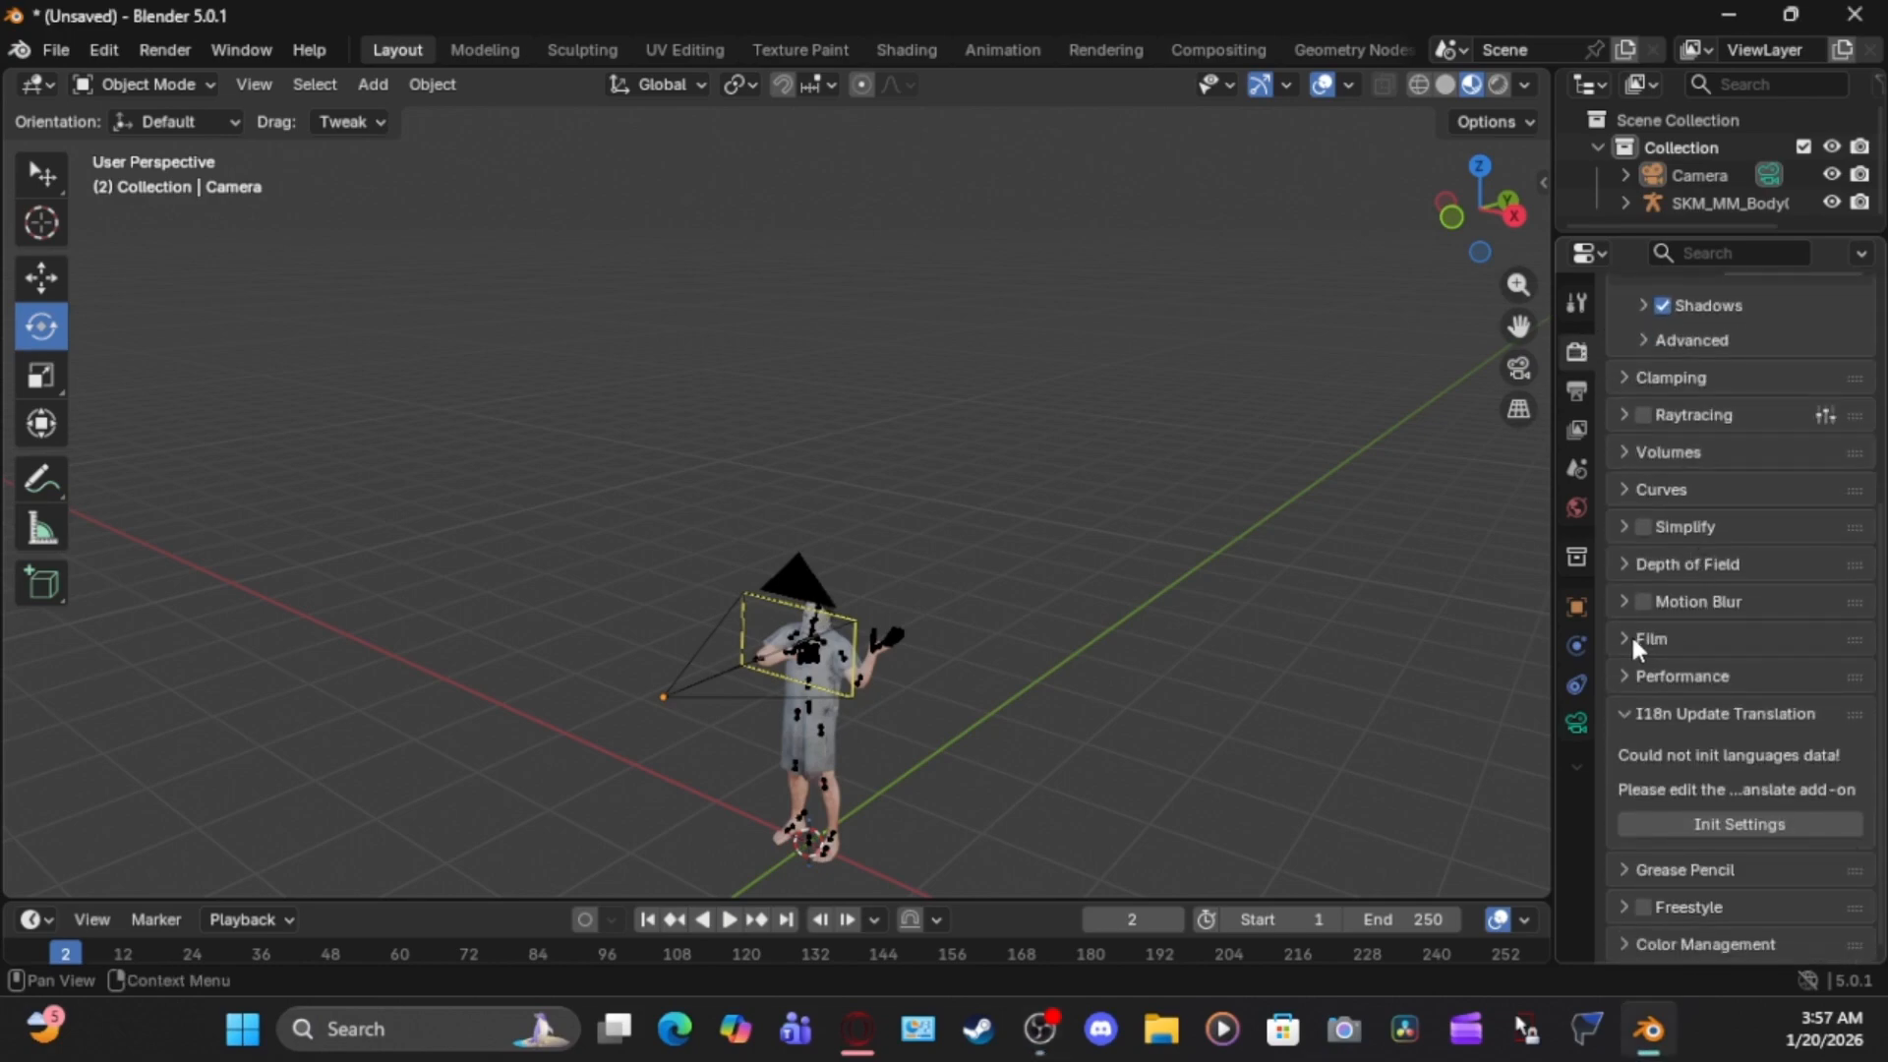
click(1632, 641)
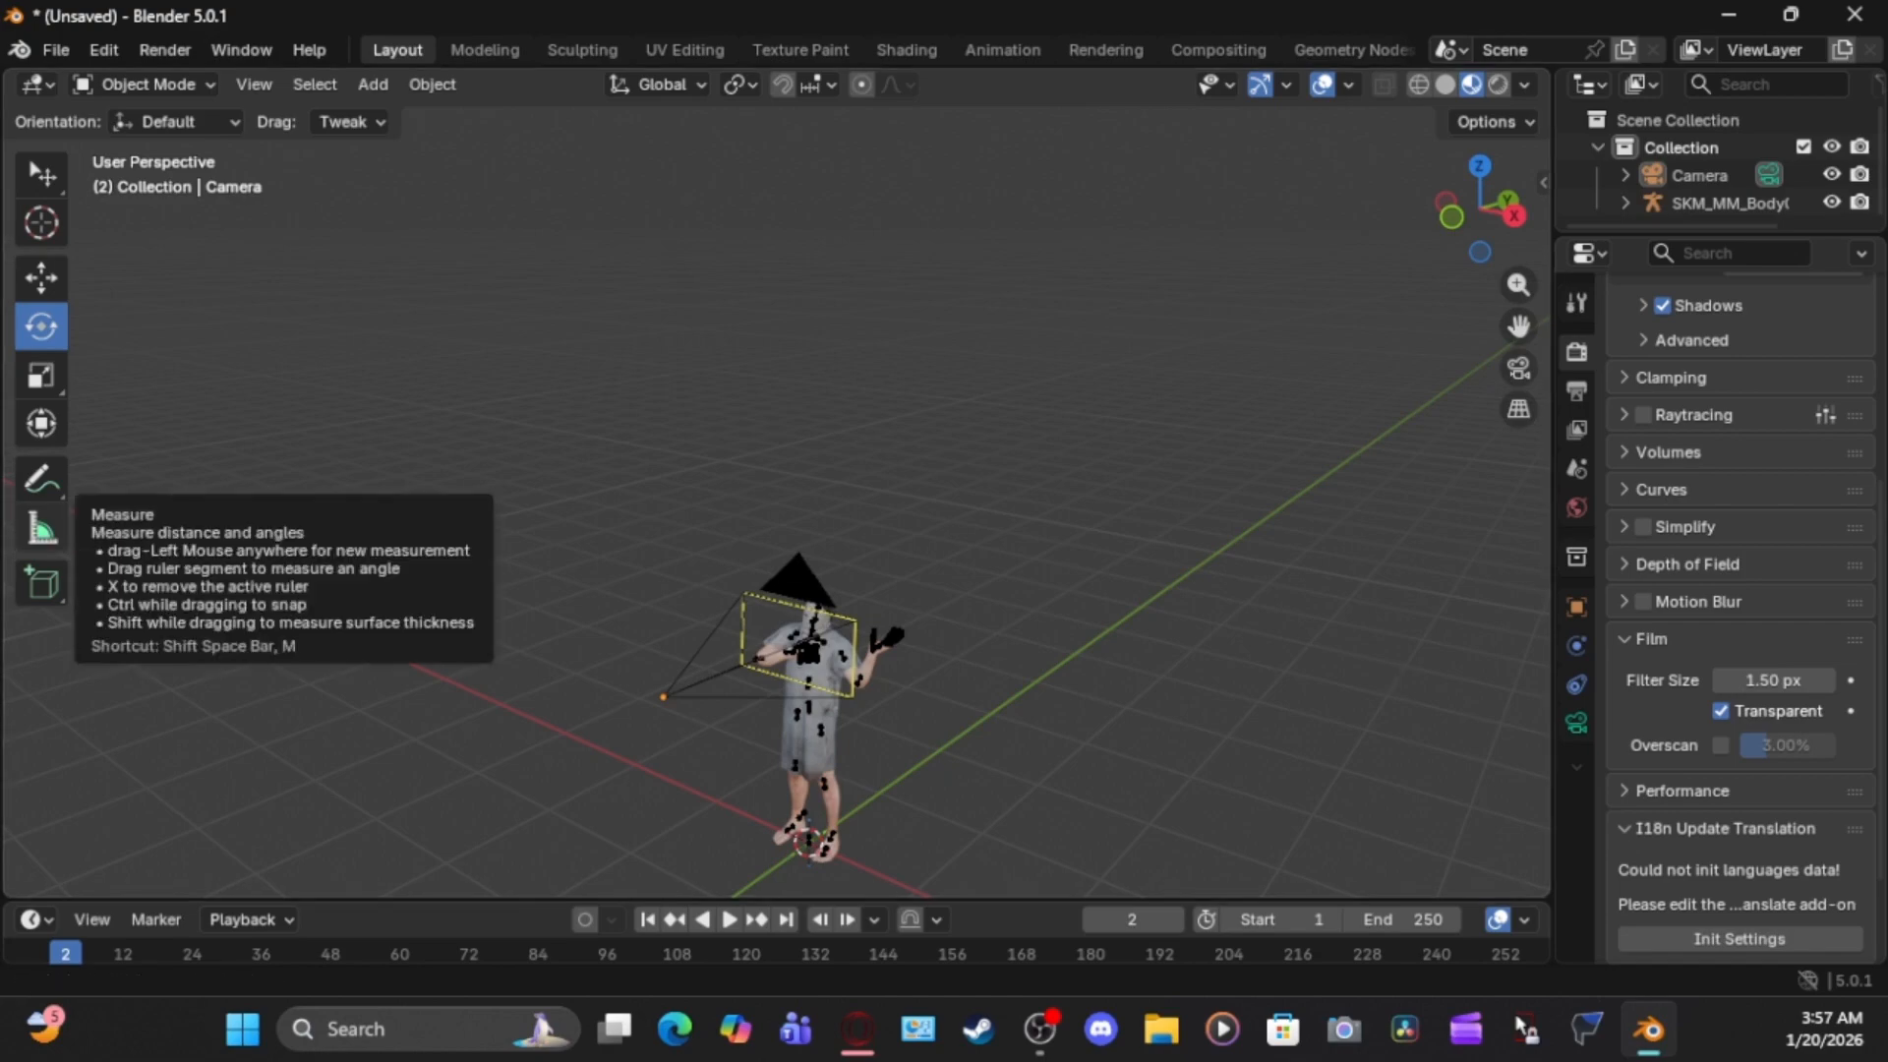
Render the current frame as an image and fit the whole result in a maximized render window
click(701, 494)
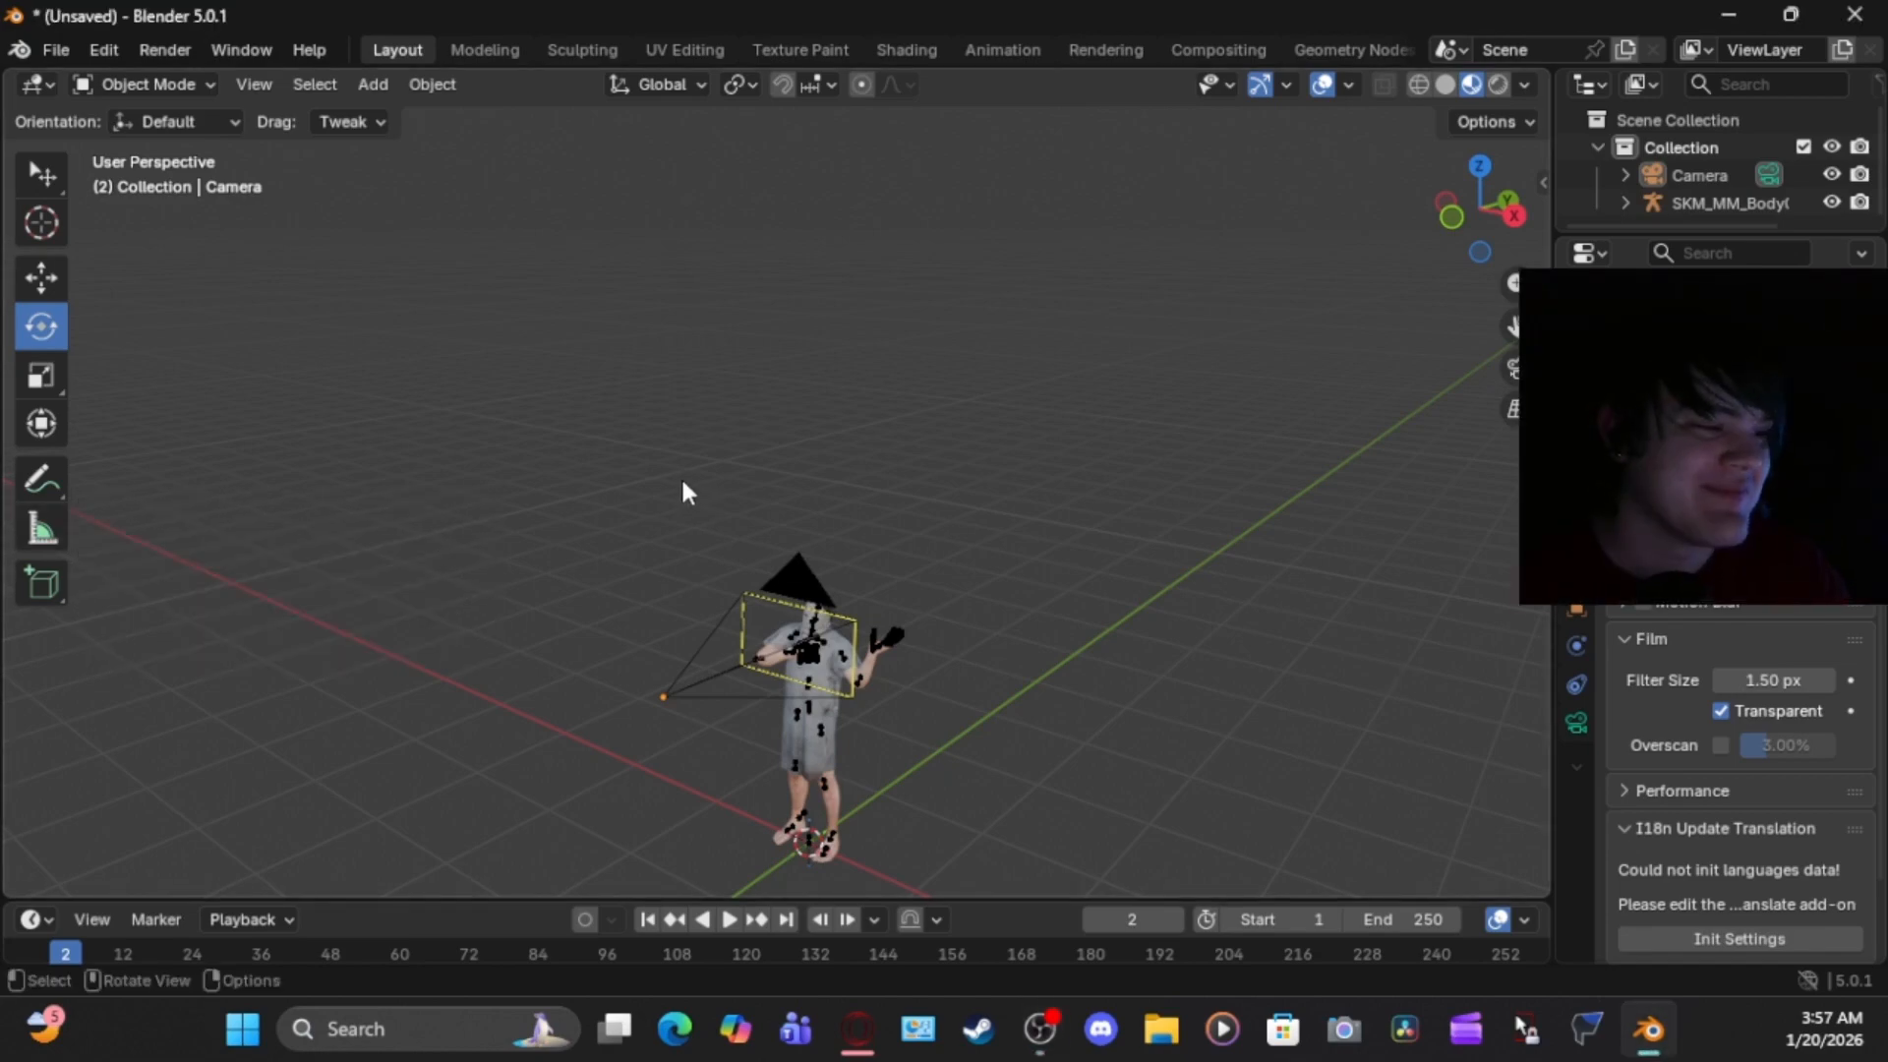
click(162, 51)
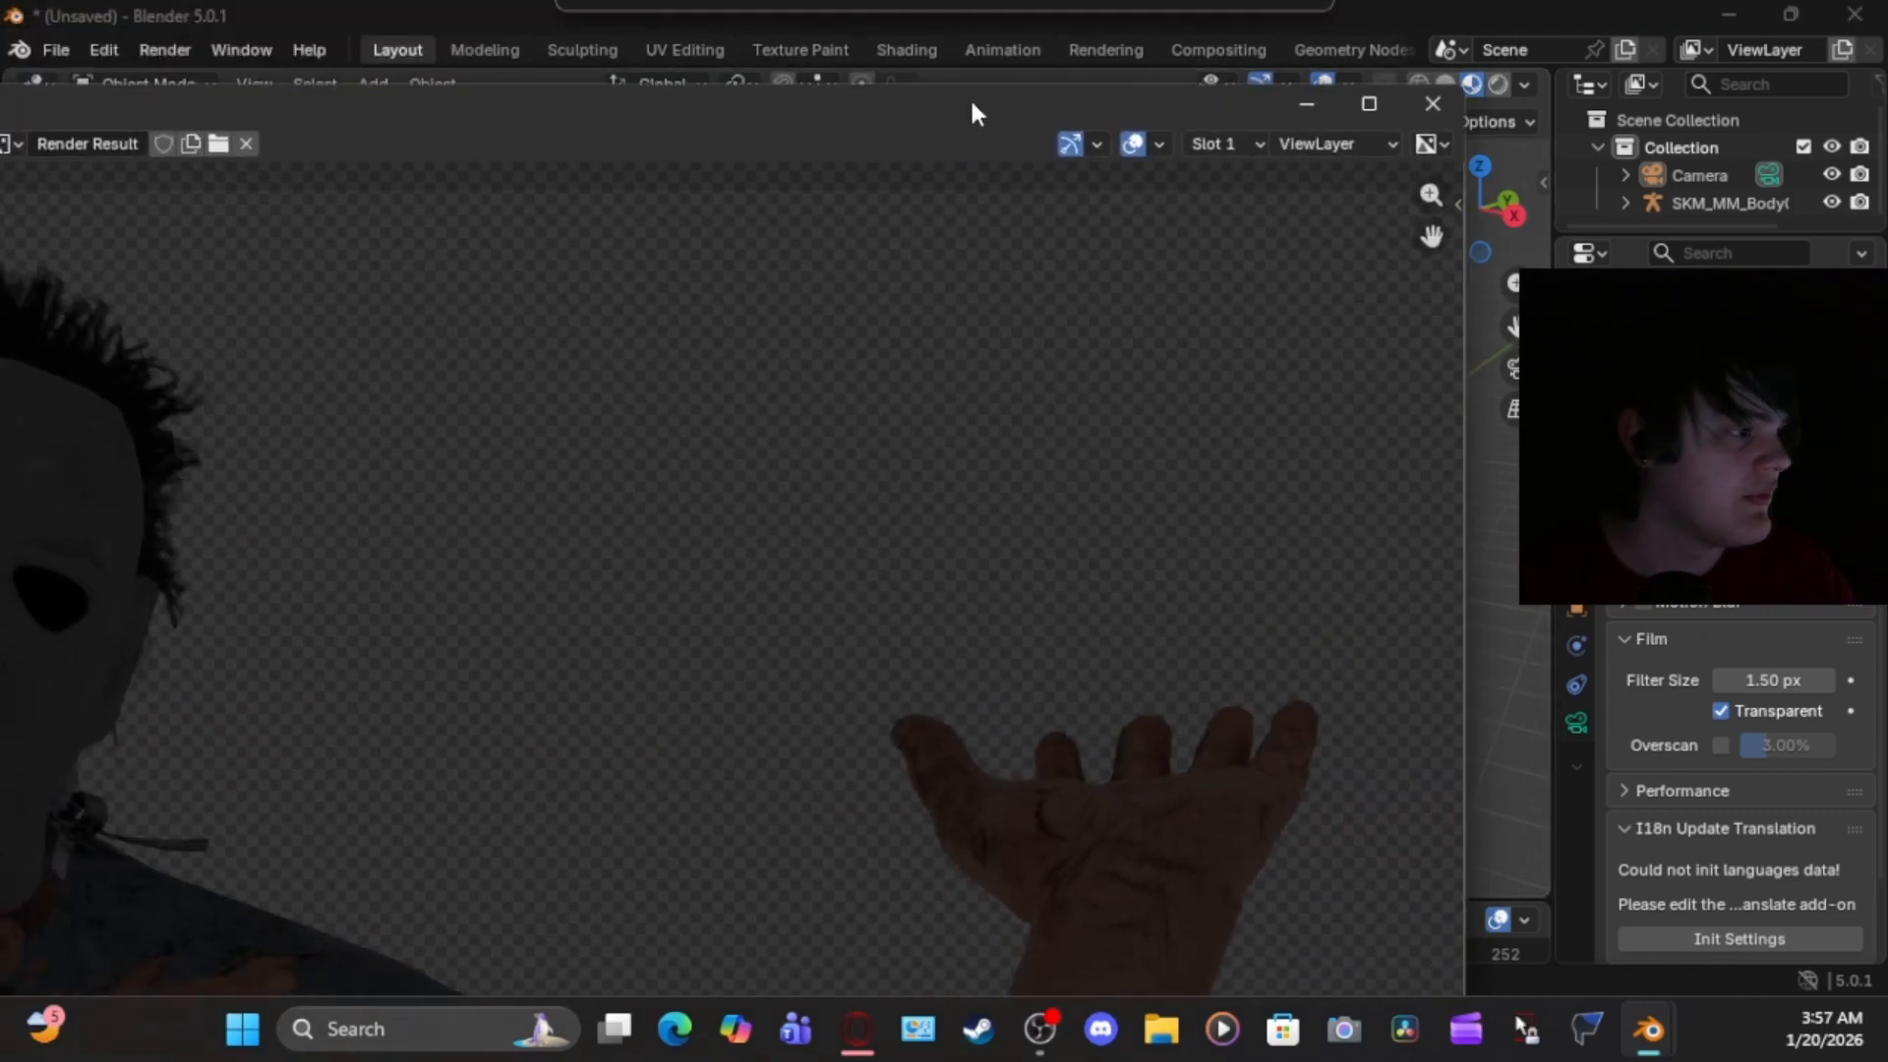
scroll(884, 515, down, 4)
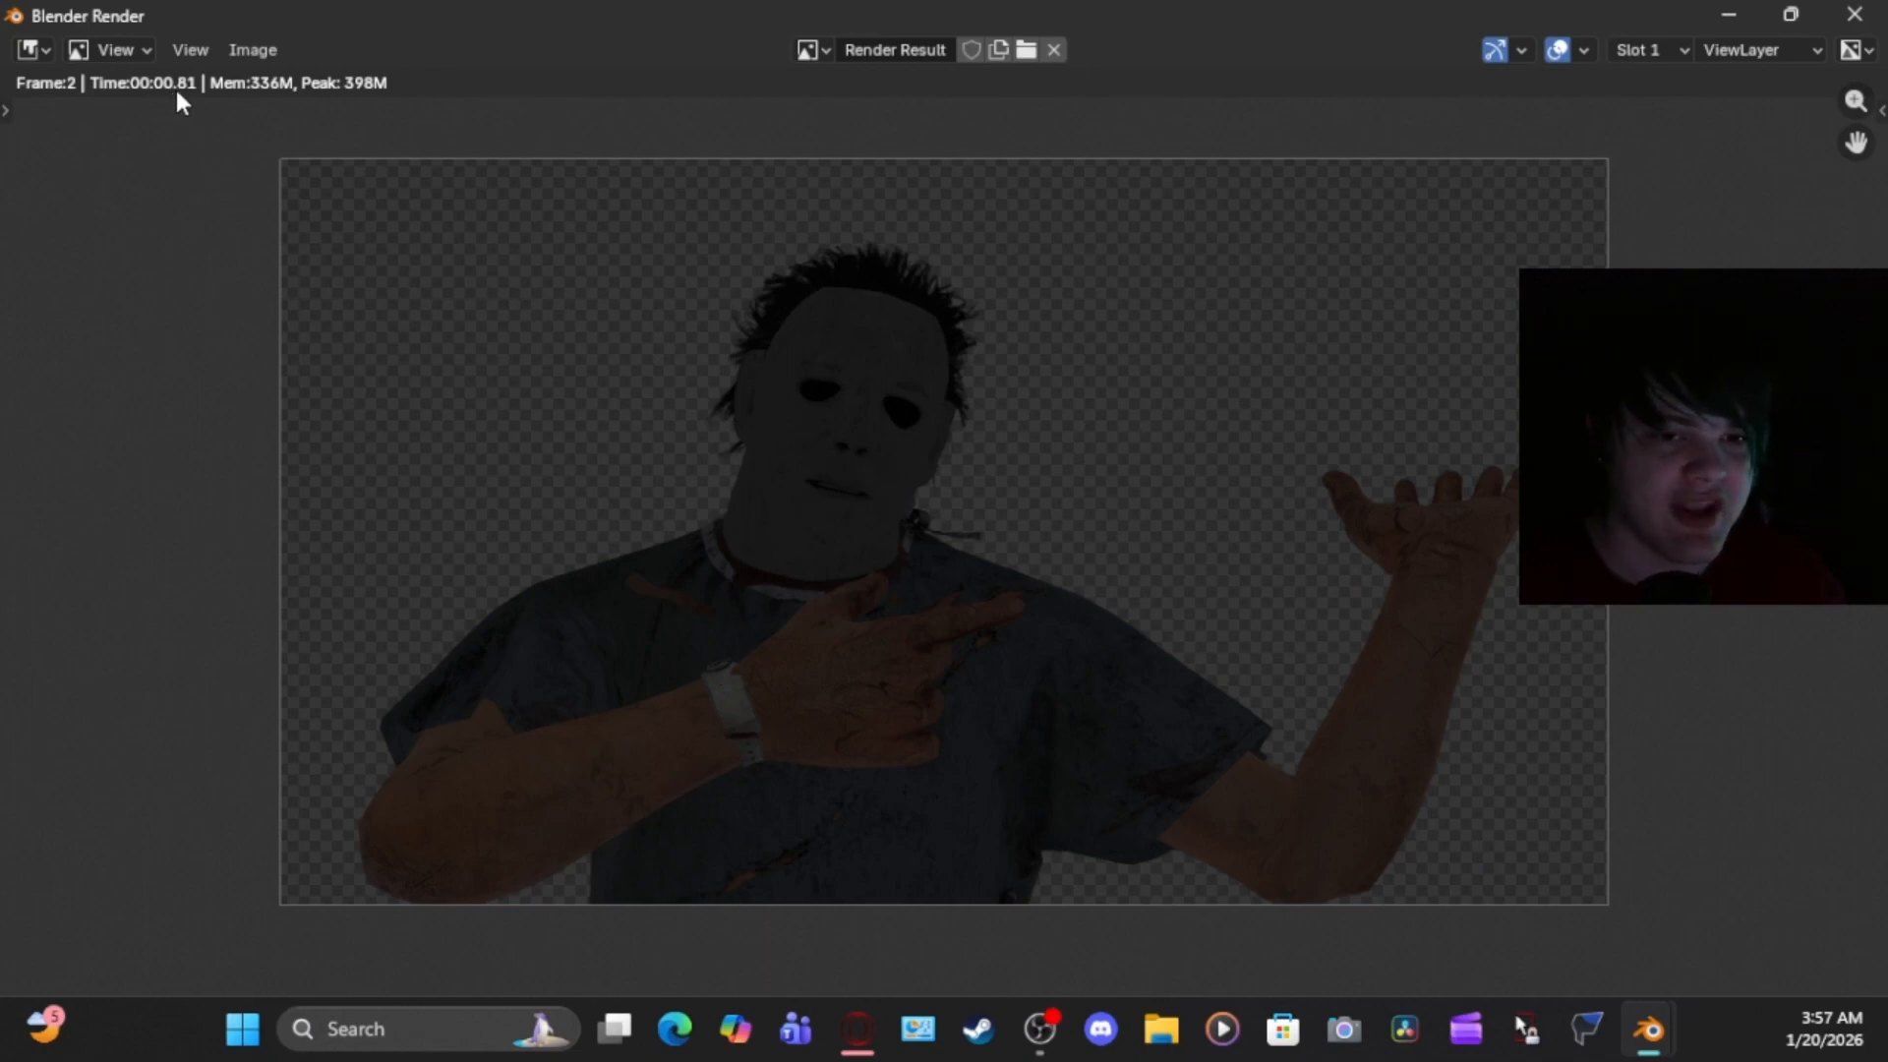
Save the render result as MyersPointing.png in the Documents folder
click(255, 51)
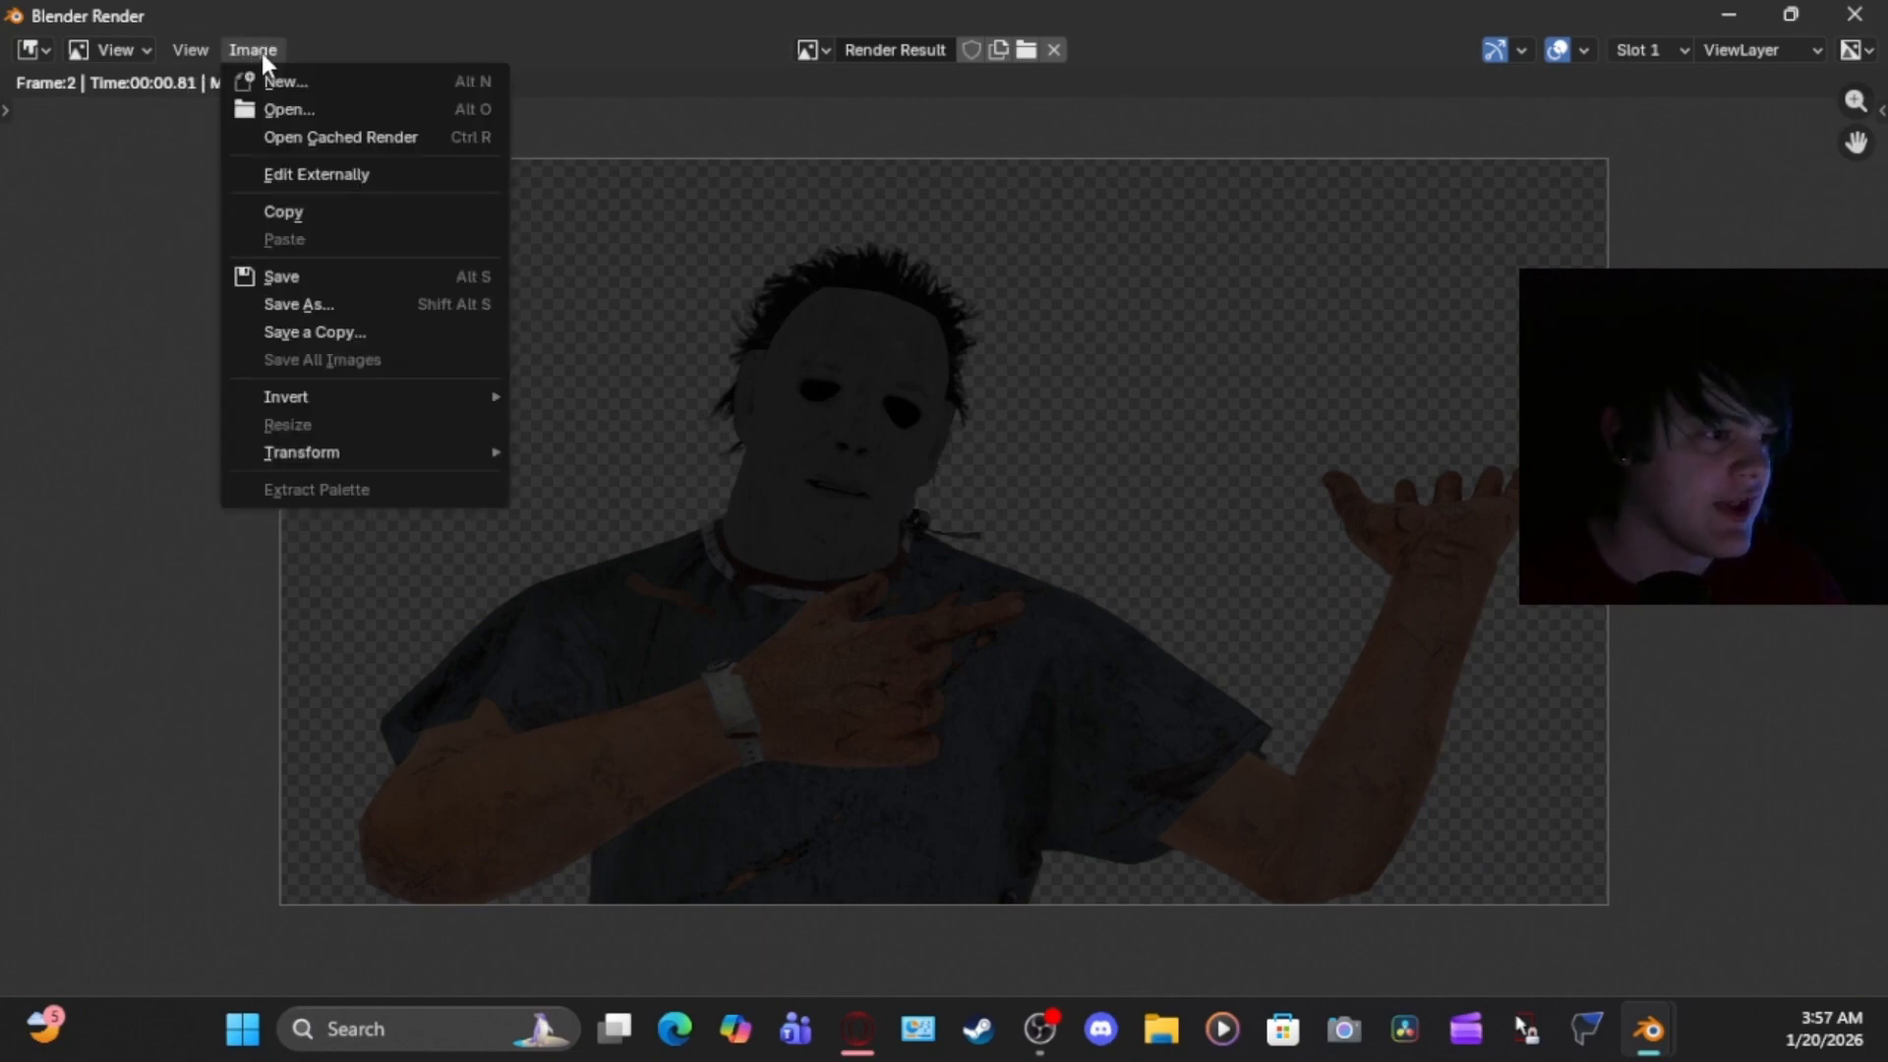
click(412, 302)
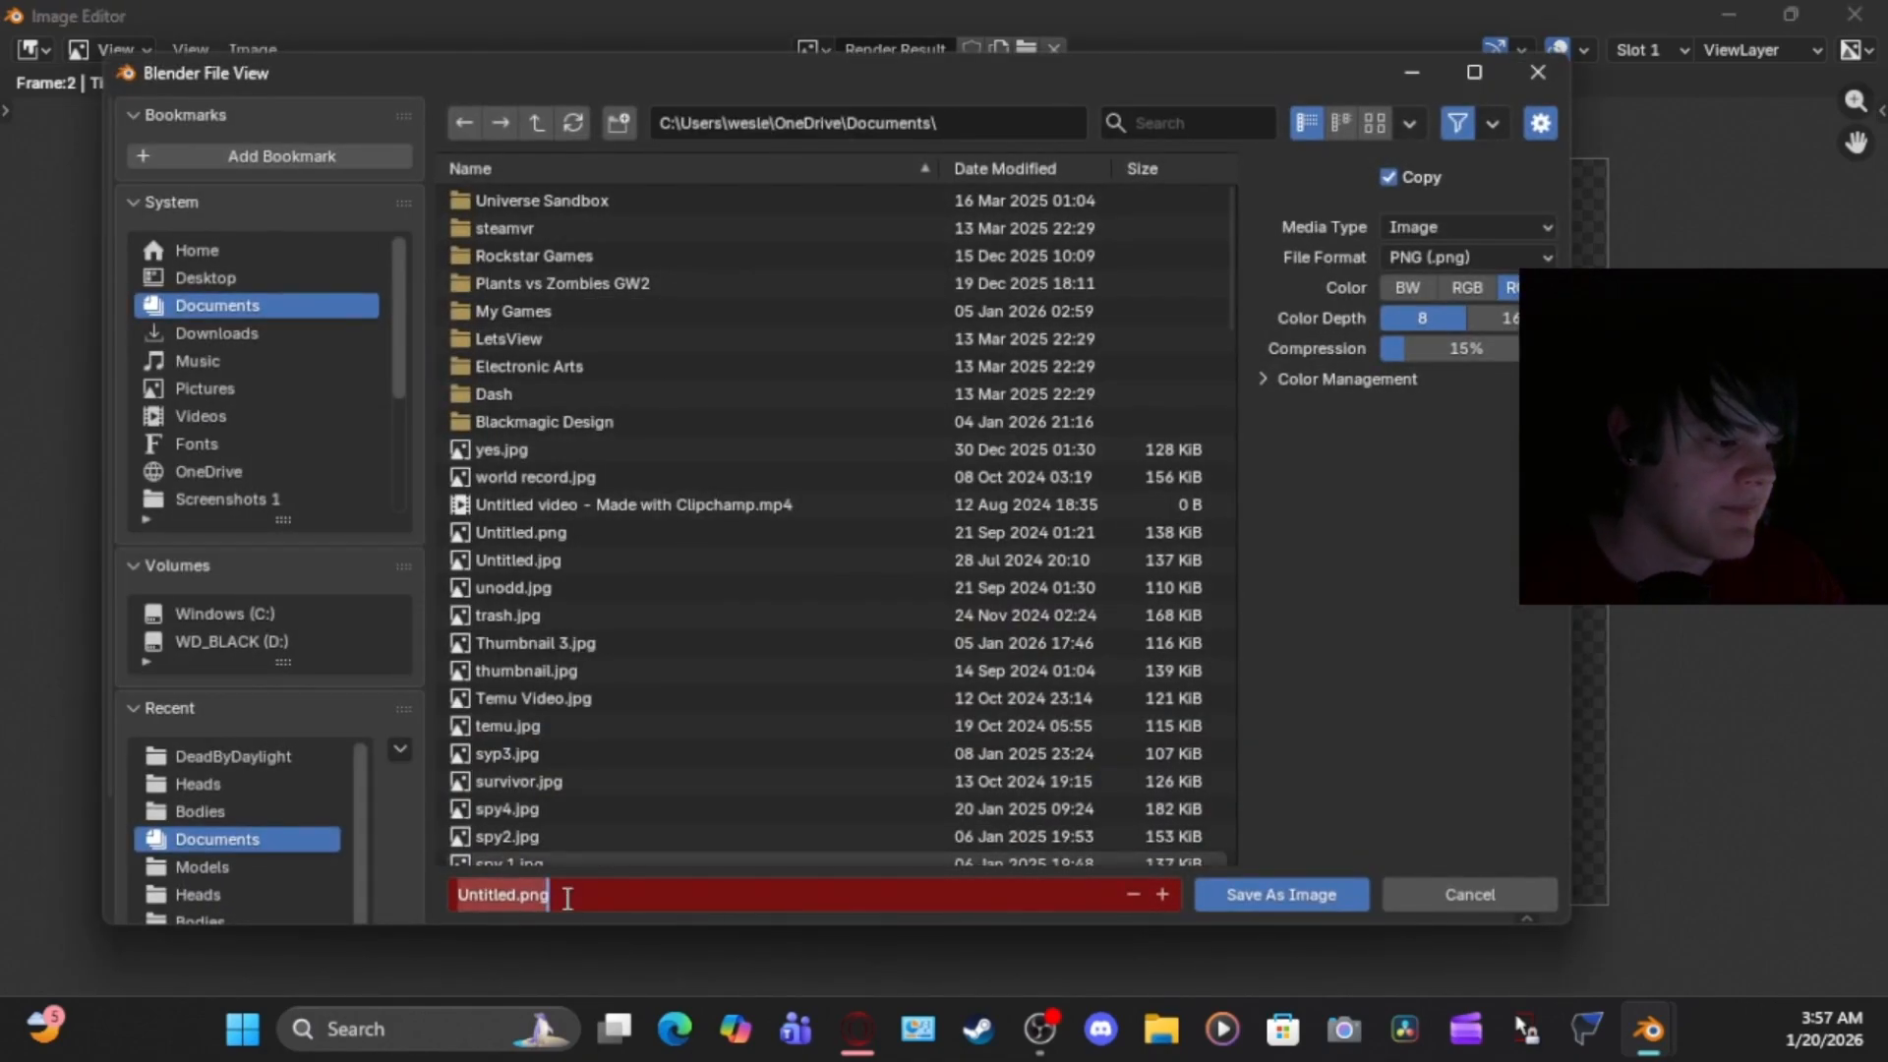
text(Myer)
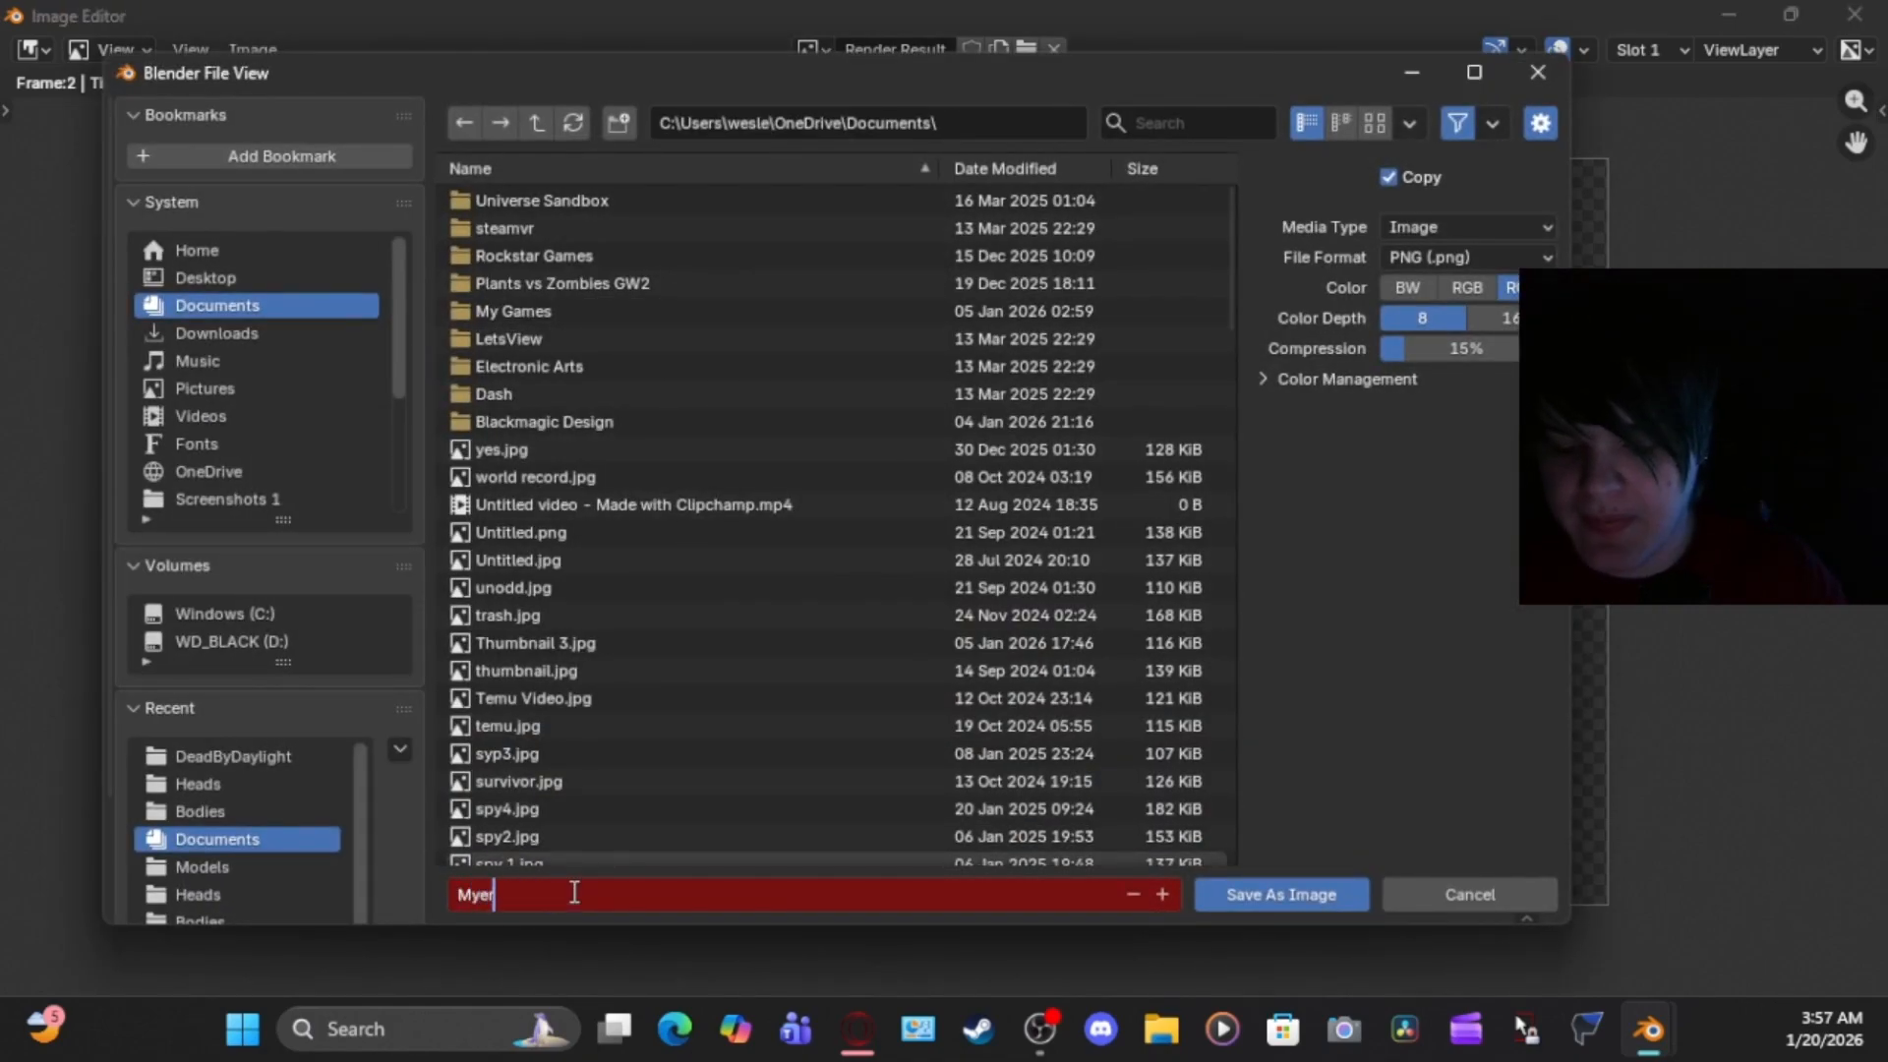
text(sPointing)
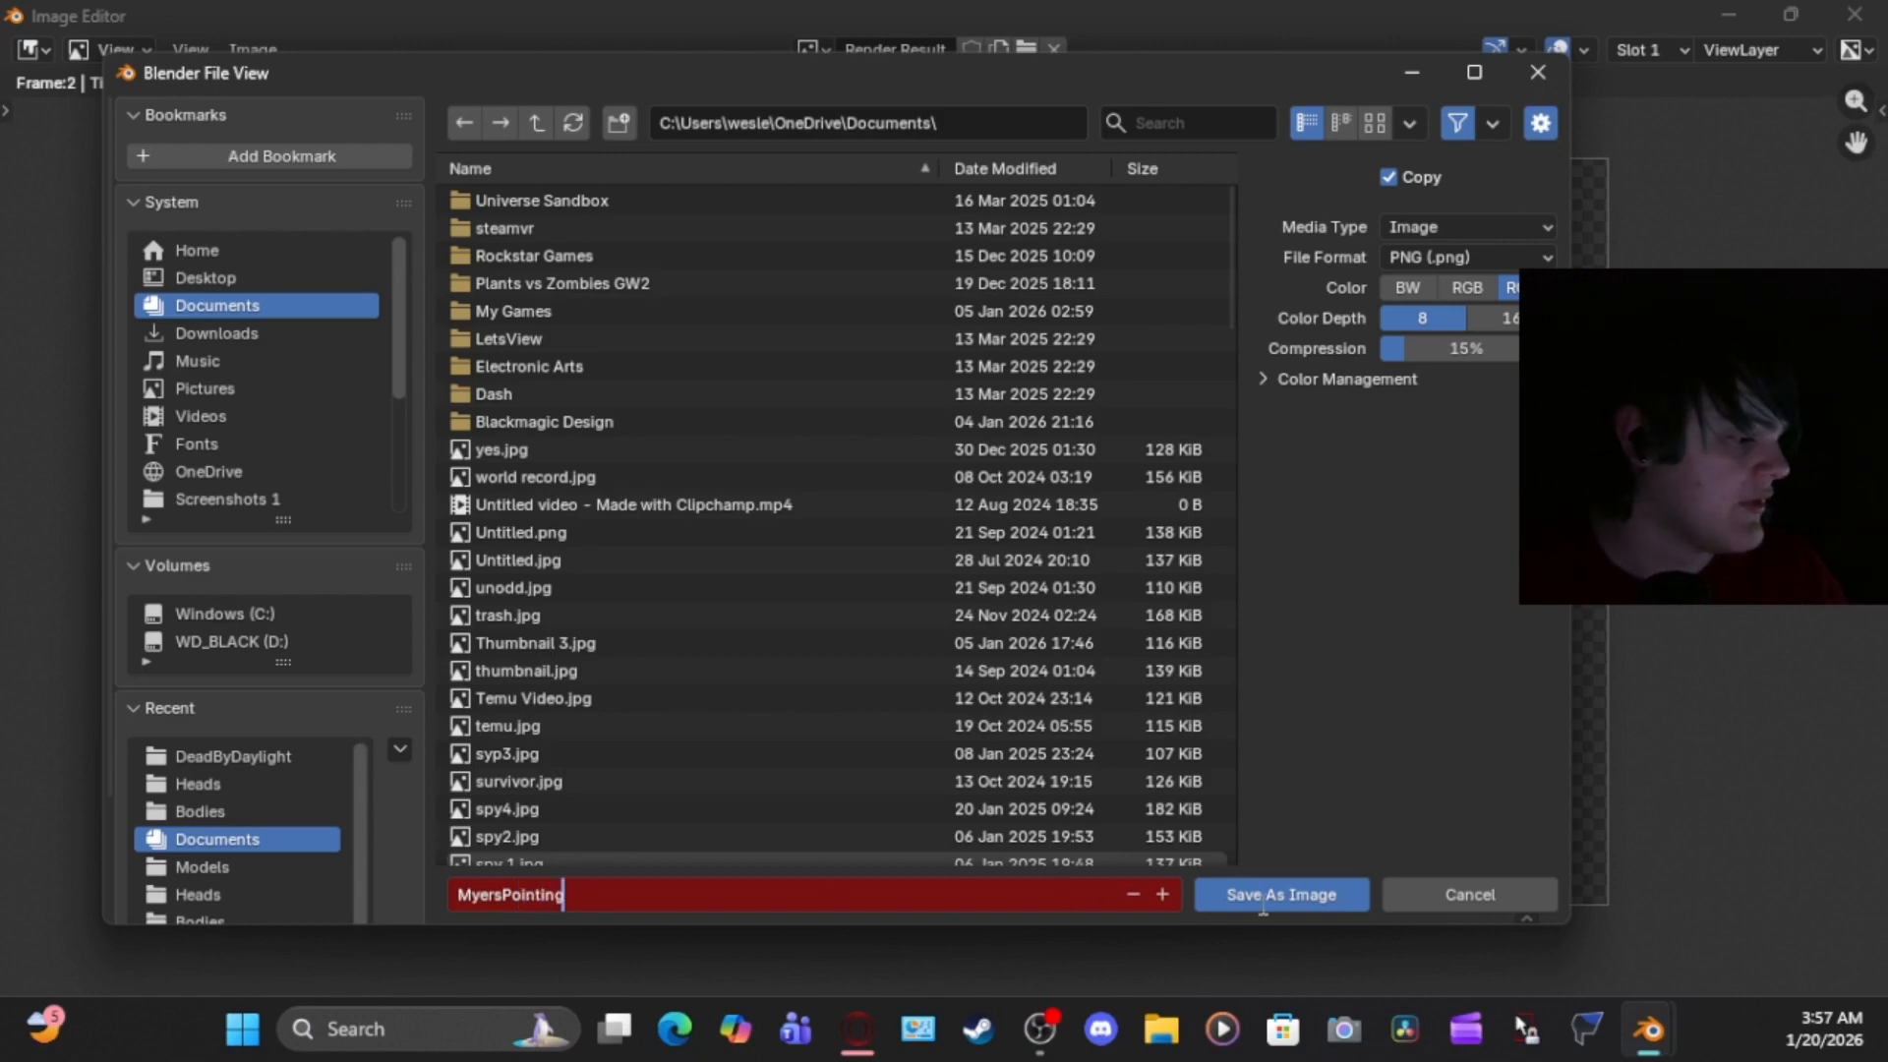
key(Return)
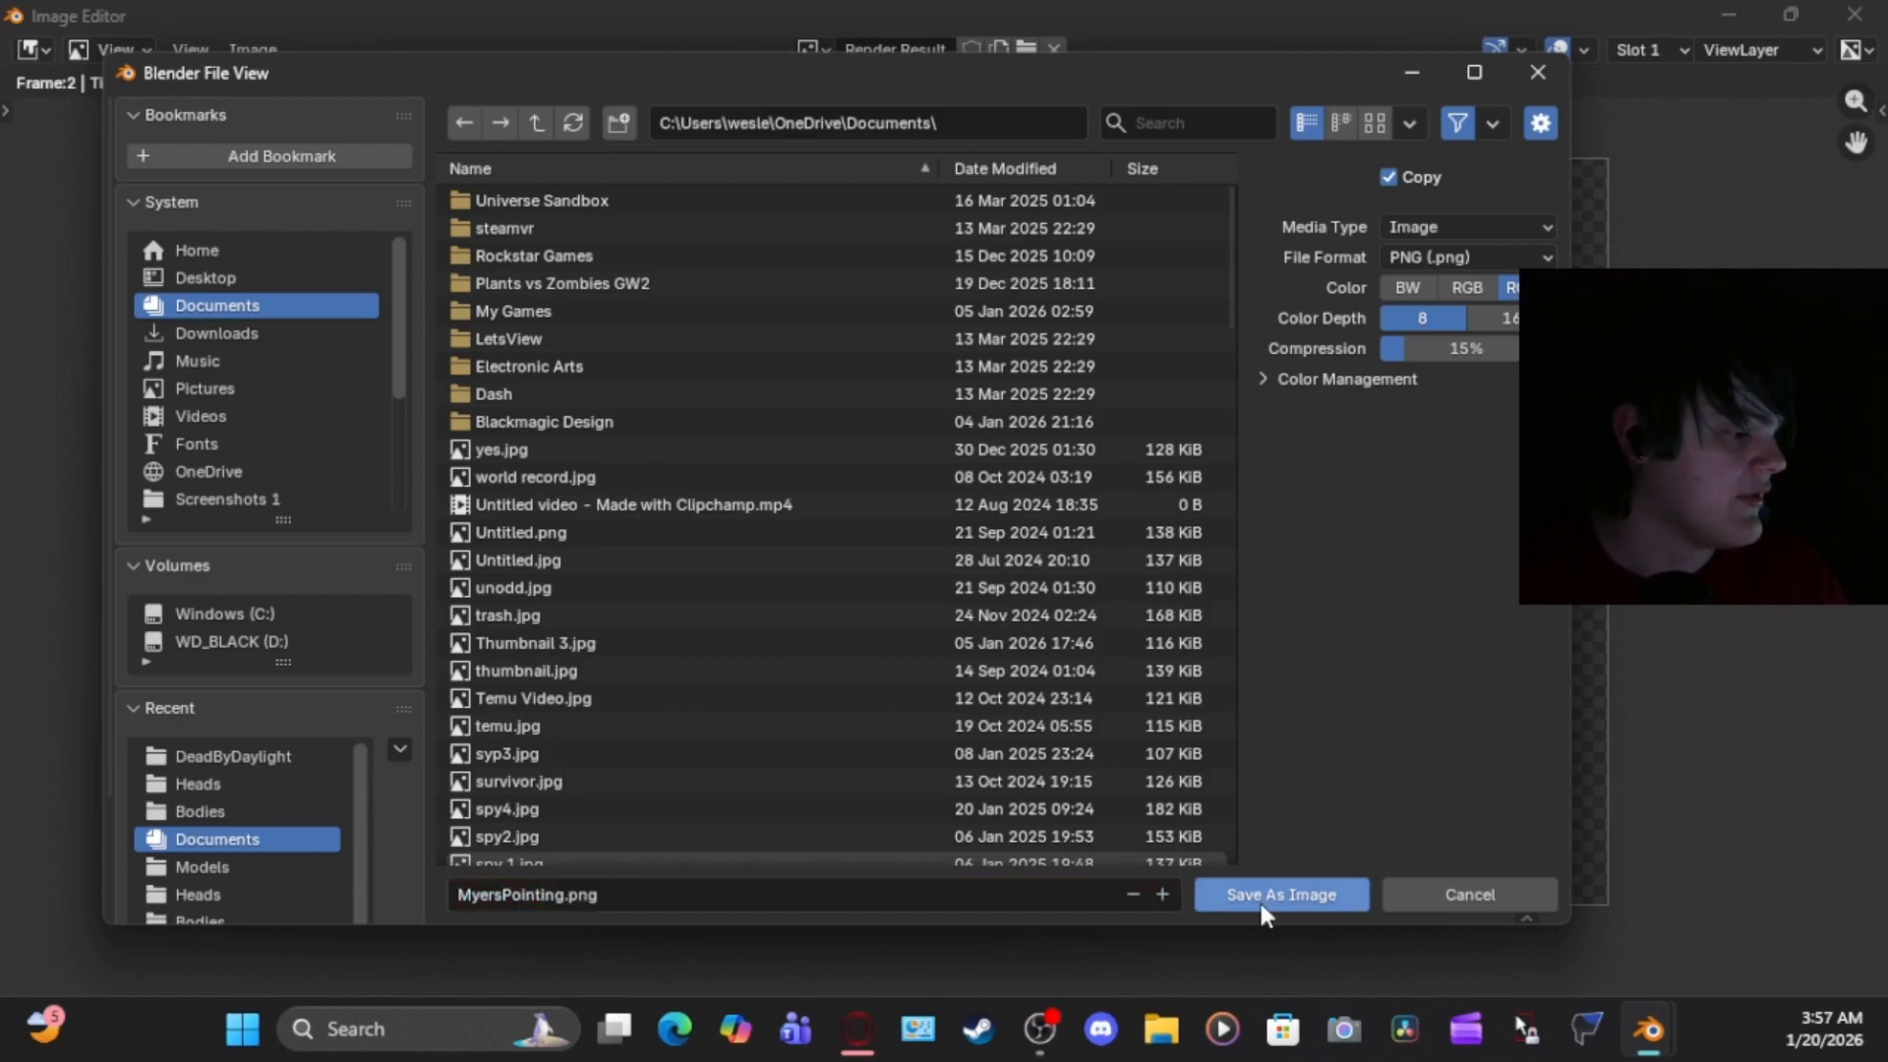
click(1261, 897)
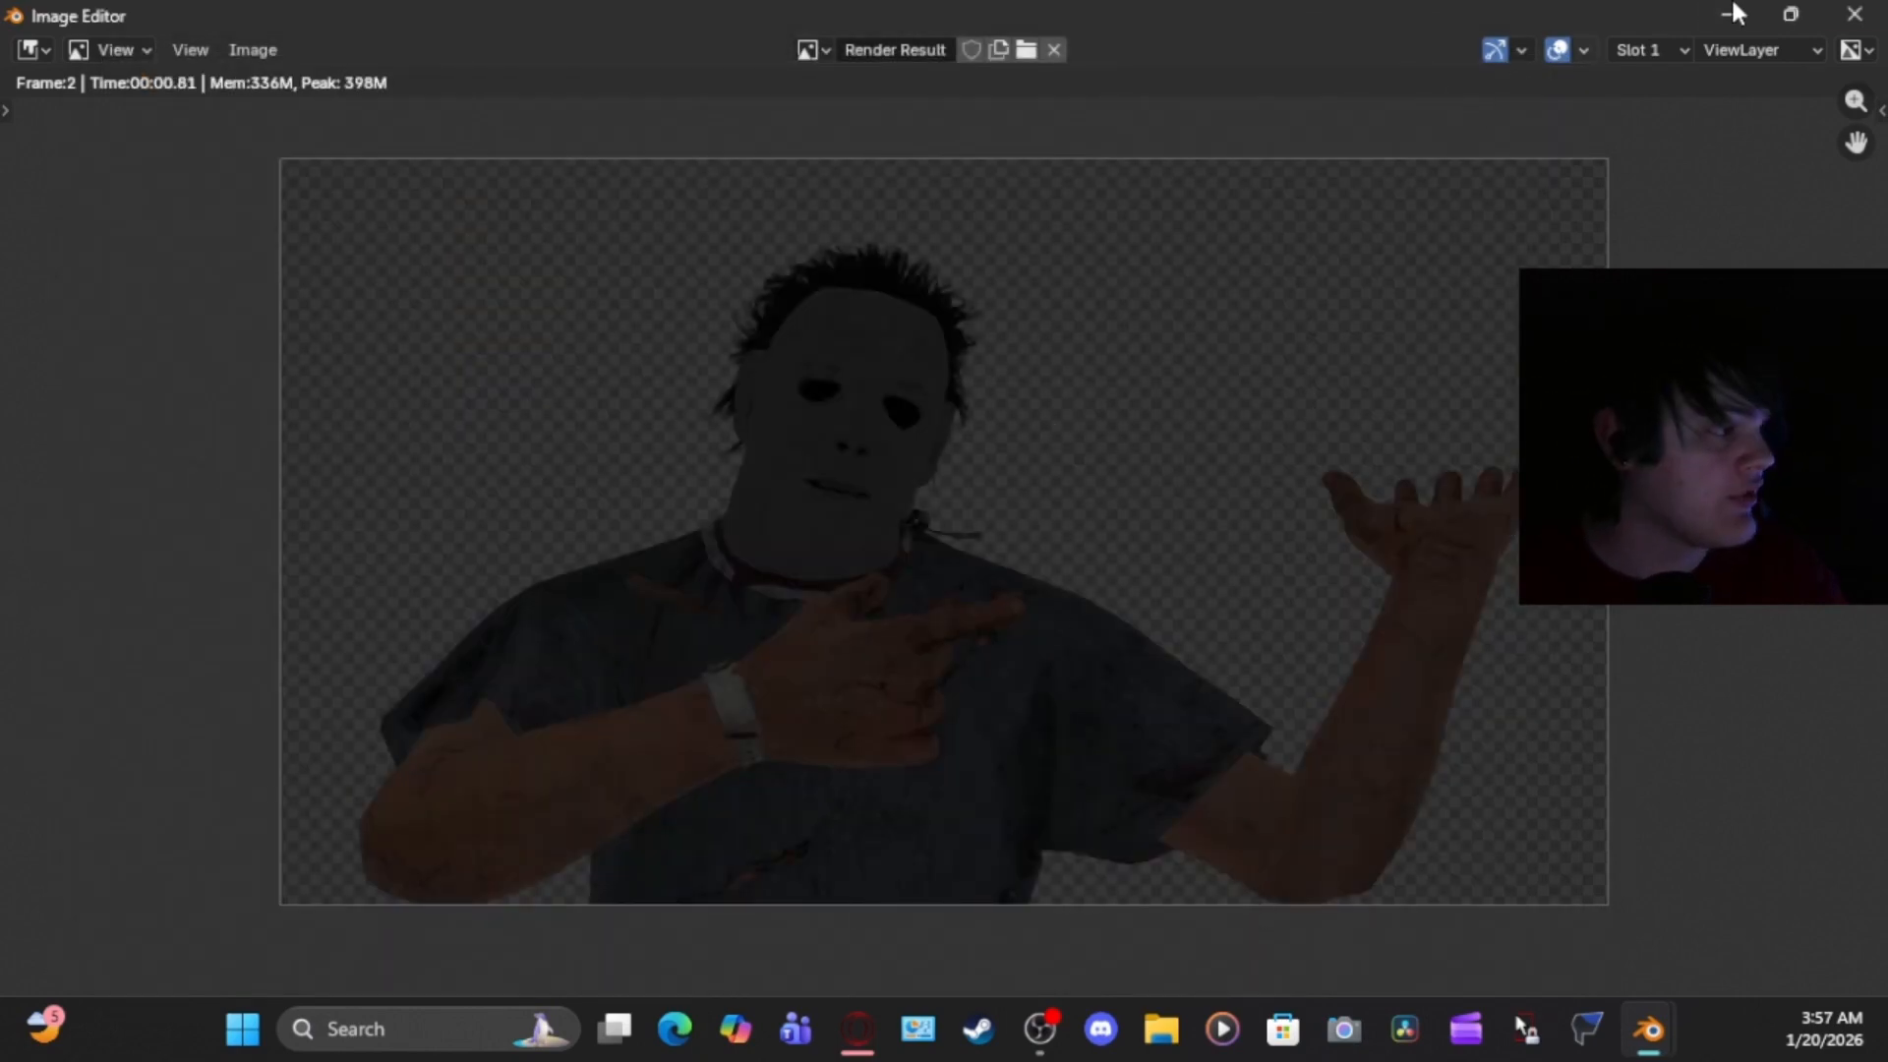
Close the render window and quit Blender without saving the project
click(1854, 14)
click(1854, 14)
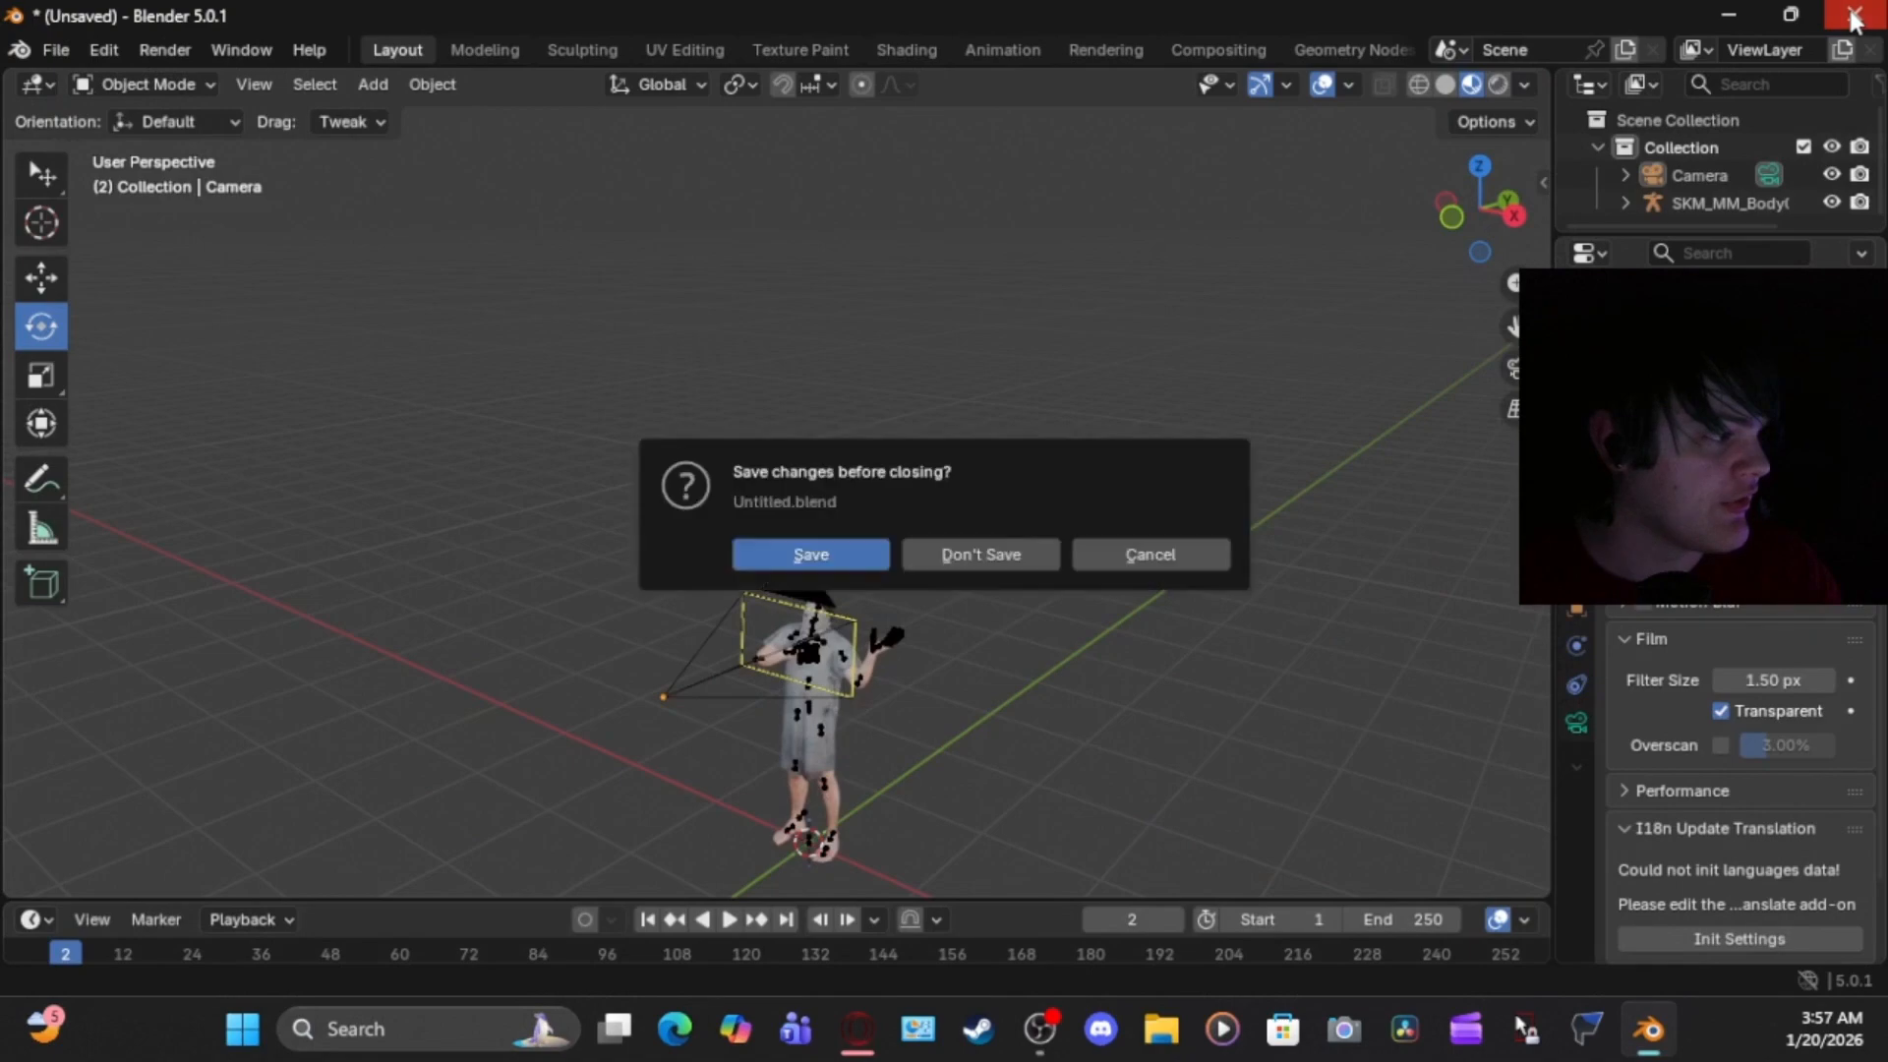
click(959, 553)
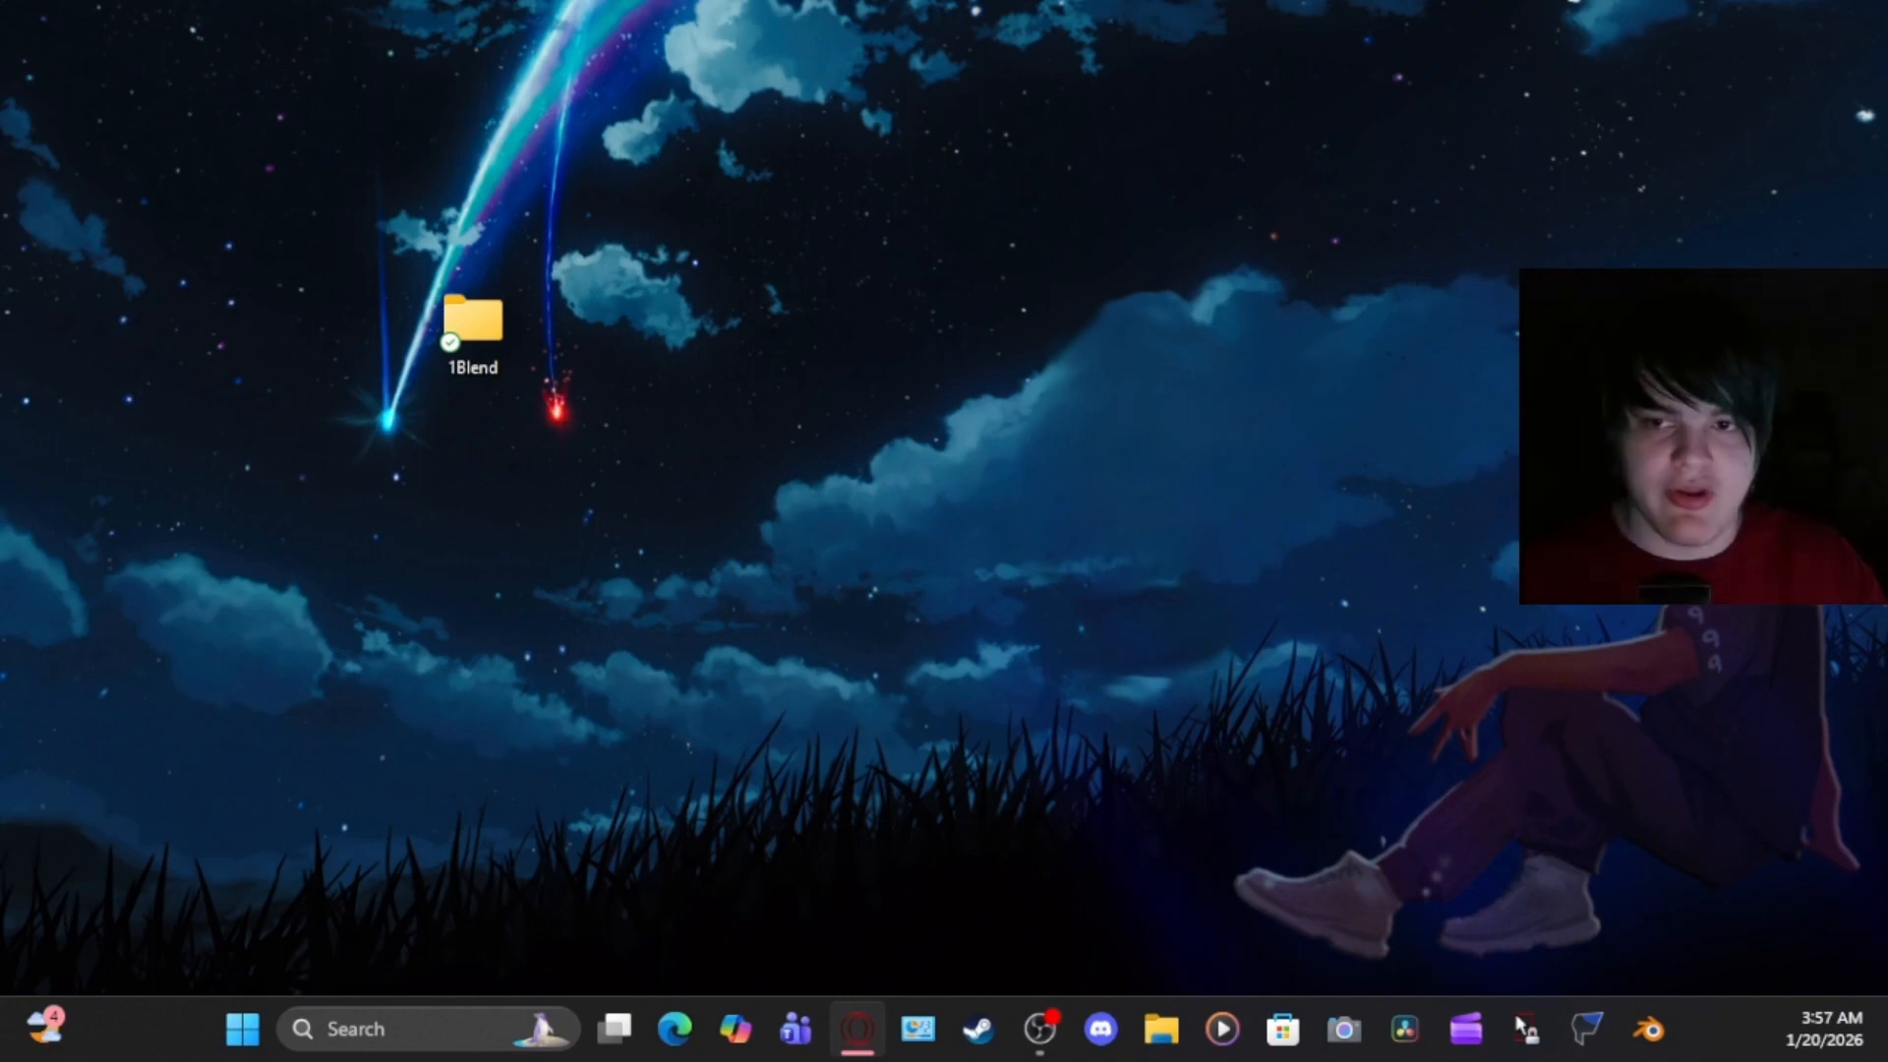
Switch to the Opera GX browser and open the bookmarked Pixlr Express photo editor
drag(0, 88, 505, 46)
click(1368, 38)
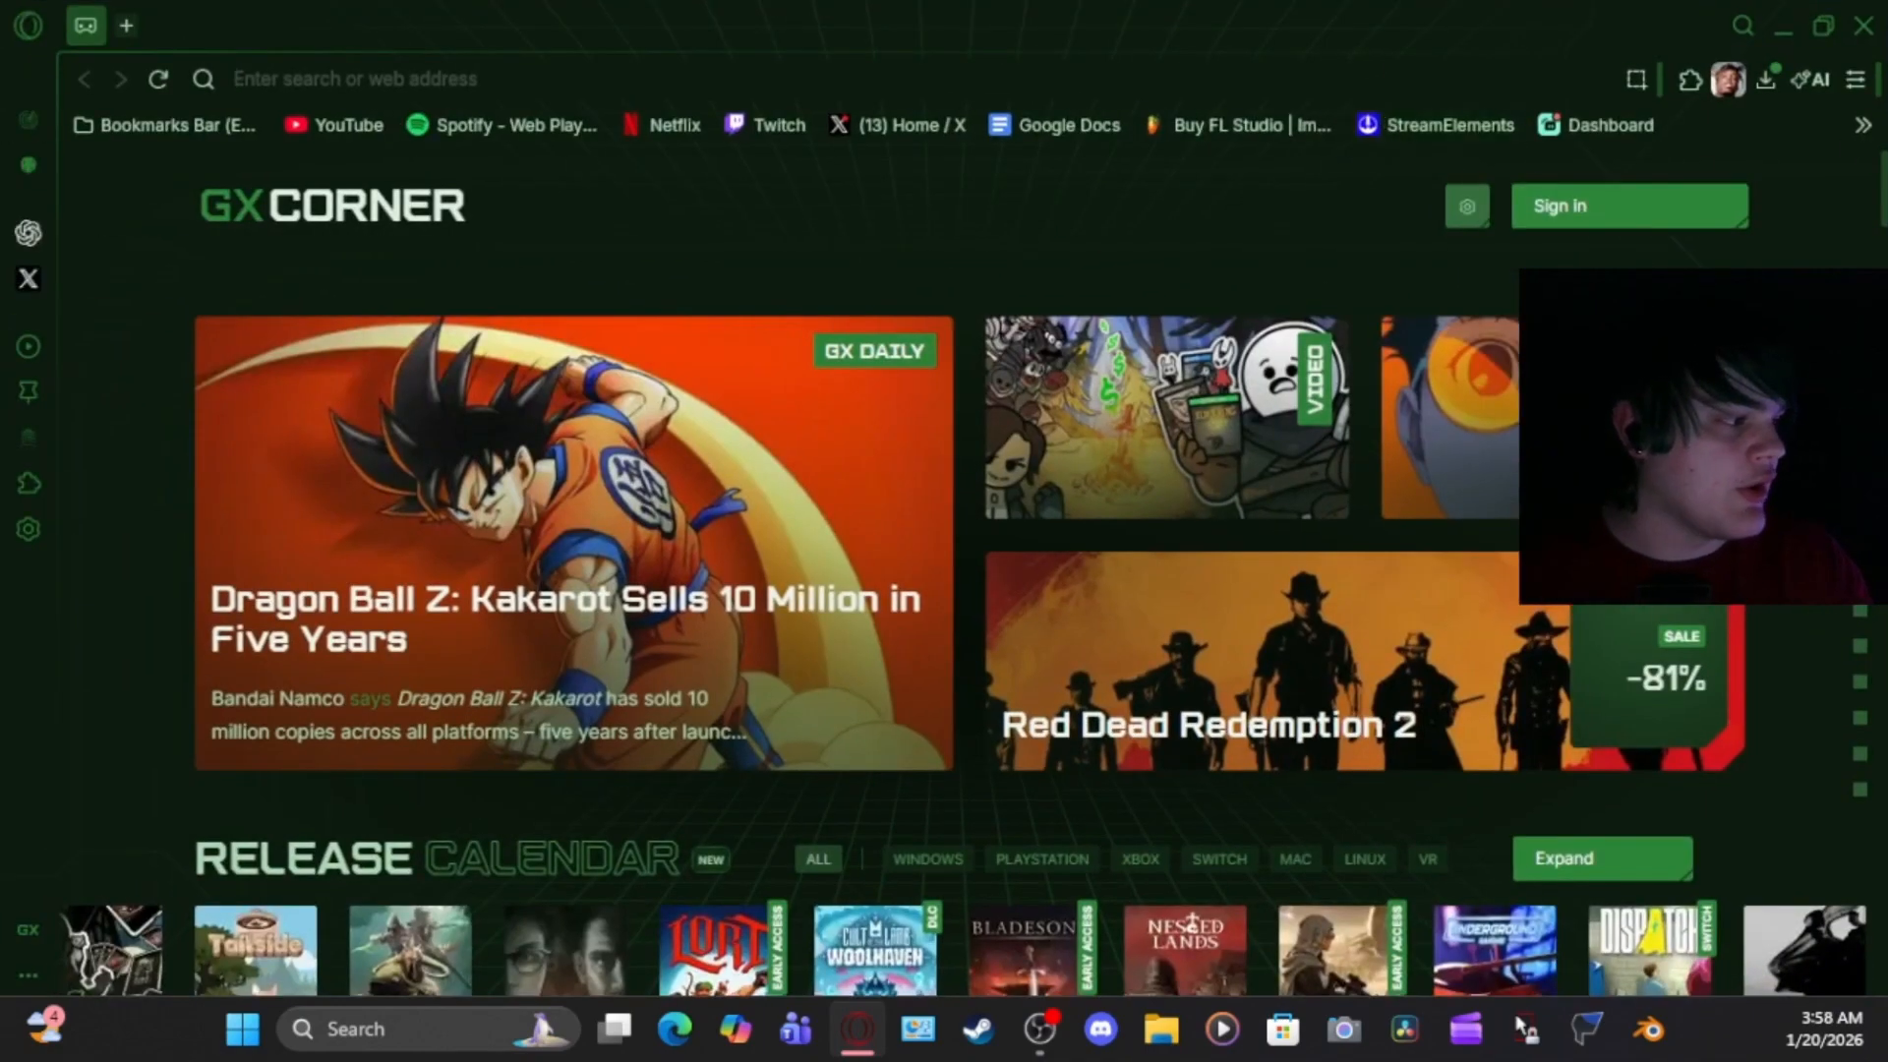
click(1862, 125)
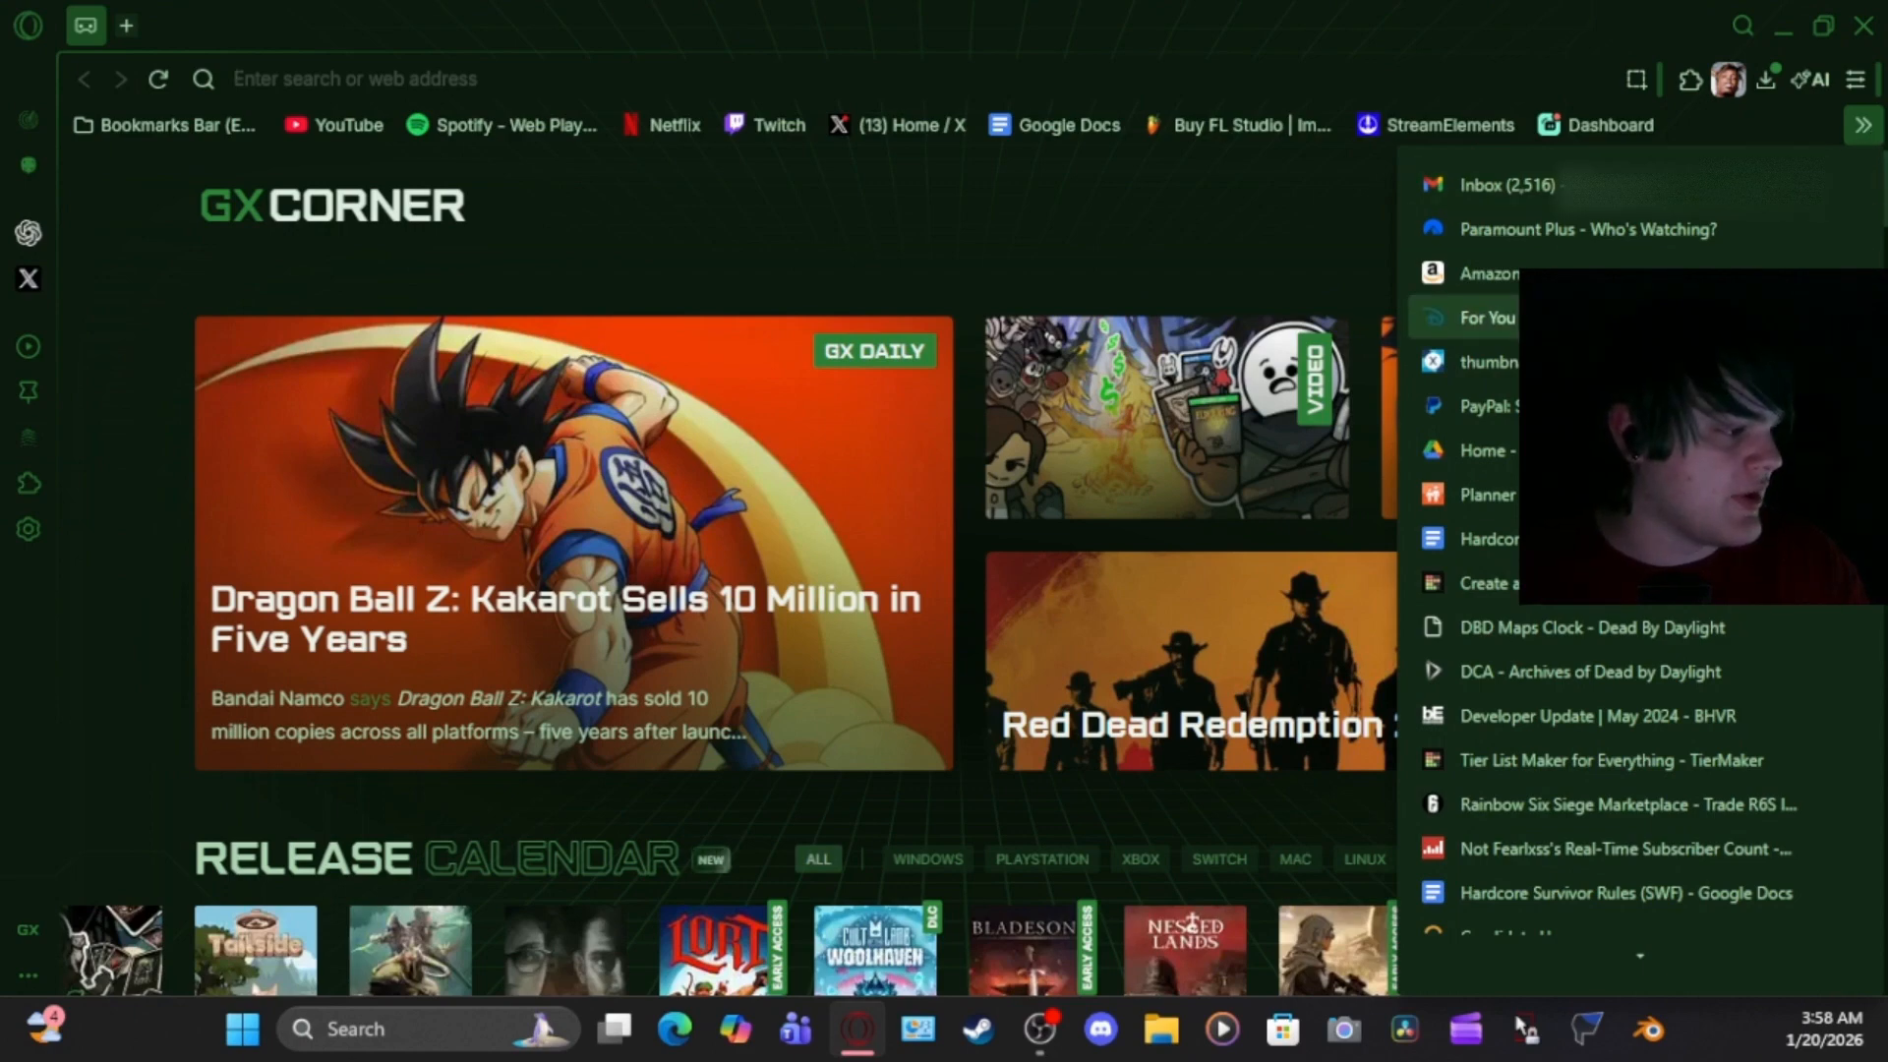
click(1481, 362)
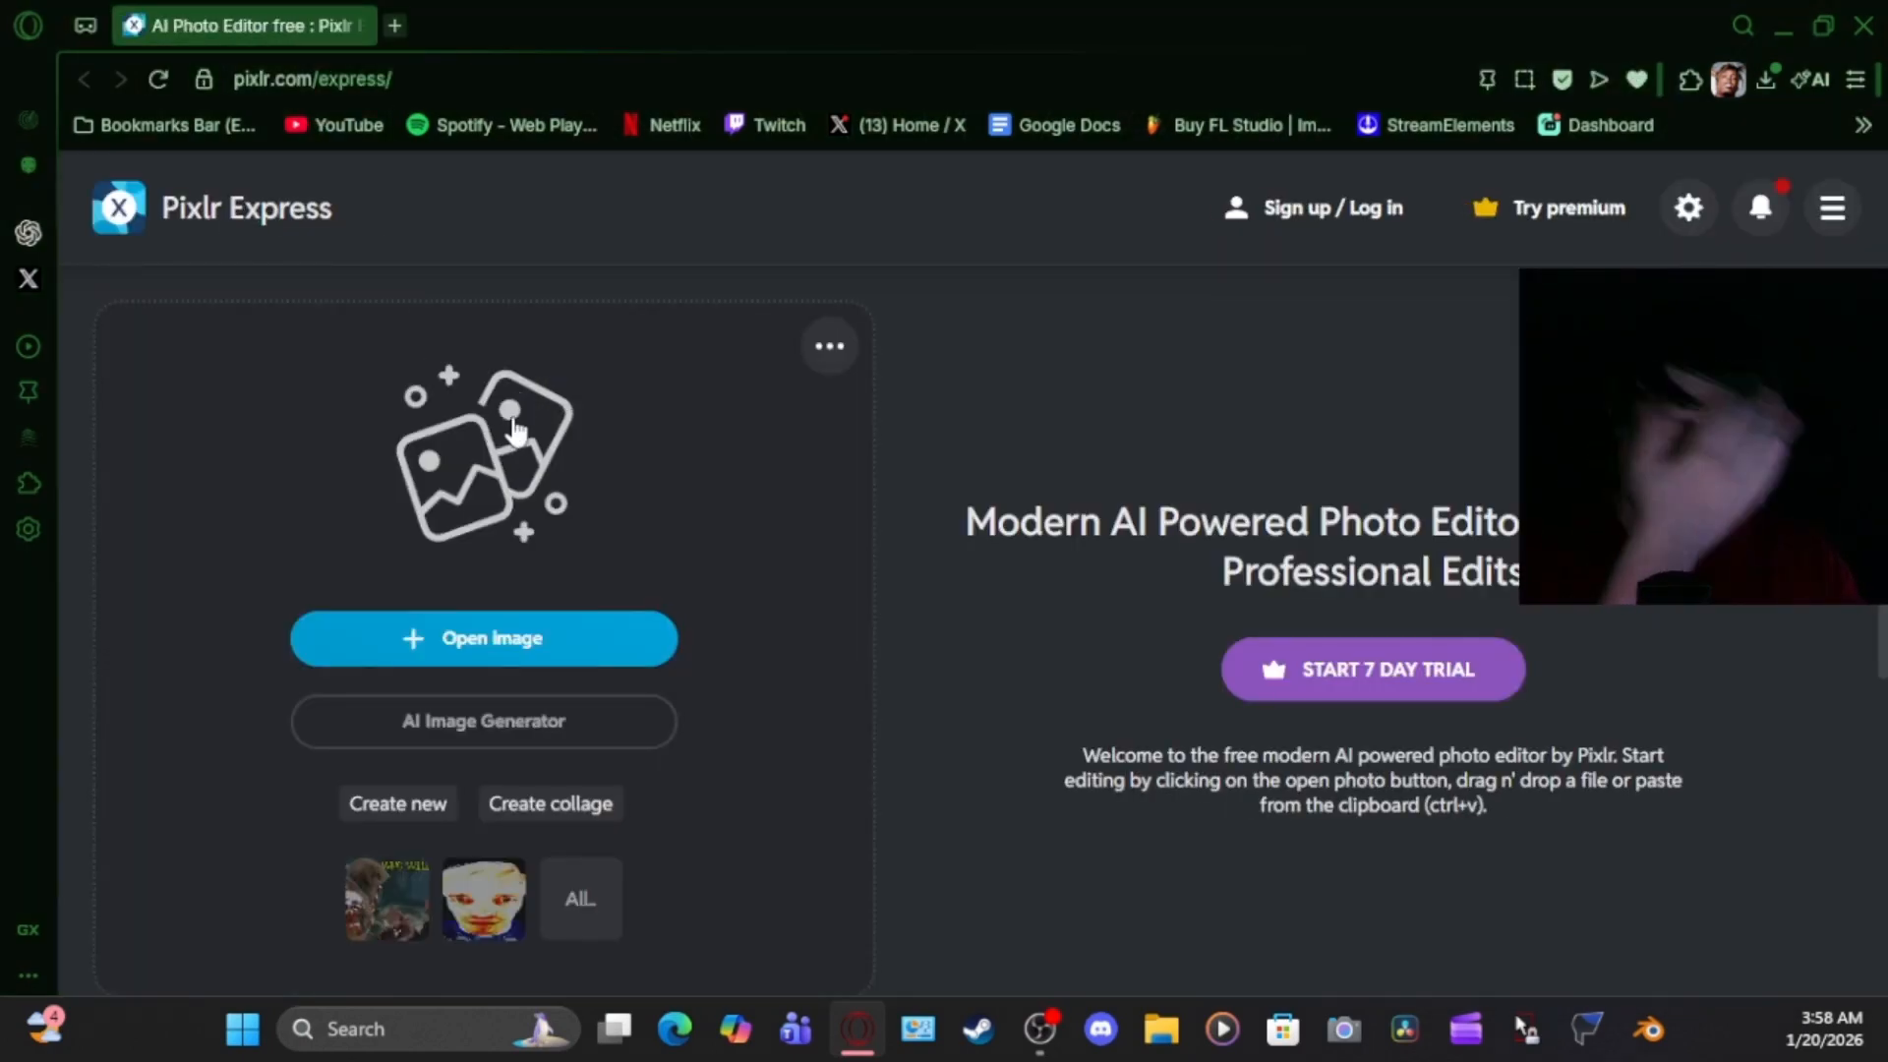
Create a new blank 1280 x 720 px image from the Thumb 720p preset
scroll(492, 668, down, 1)
click(398, 688)
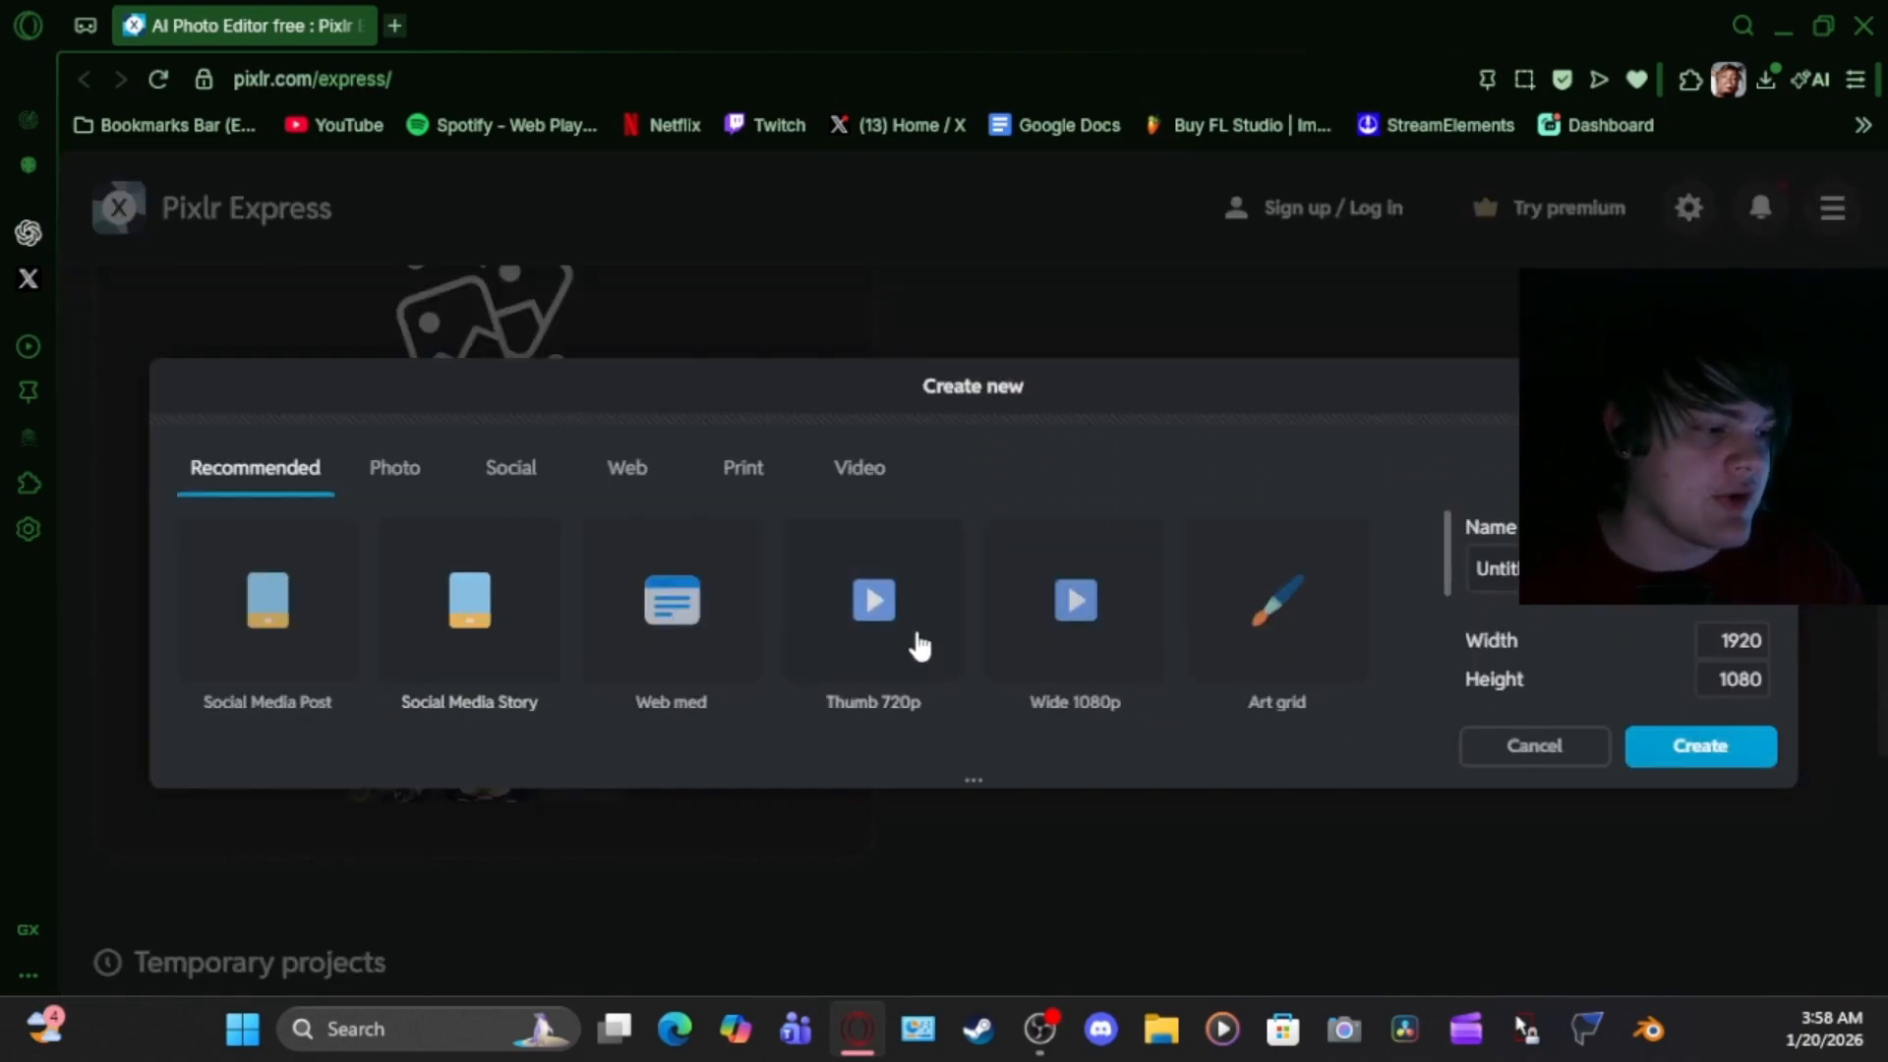
click(921, 645)
click(1698, 750)
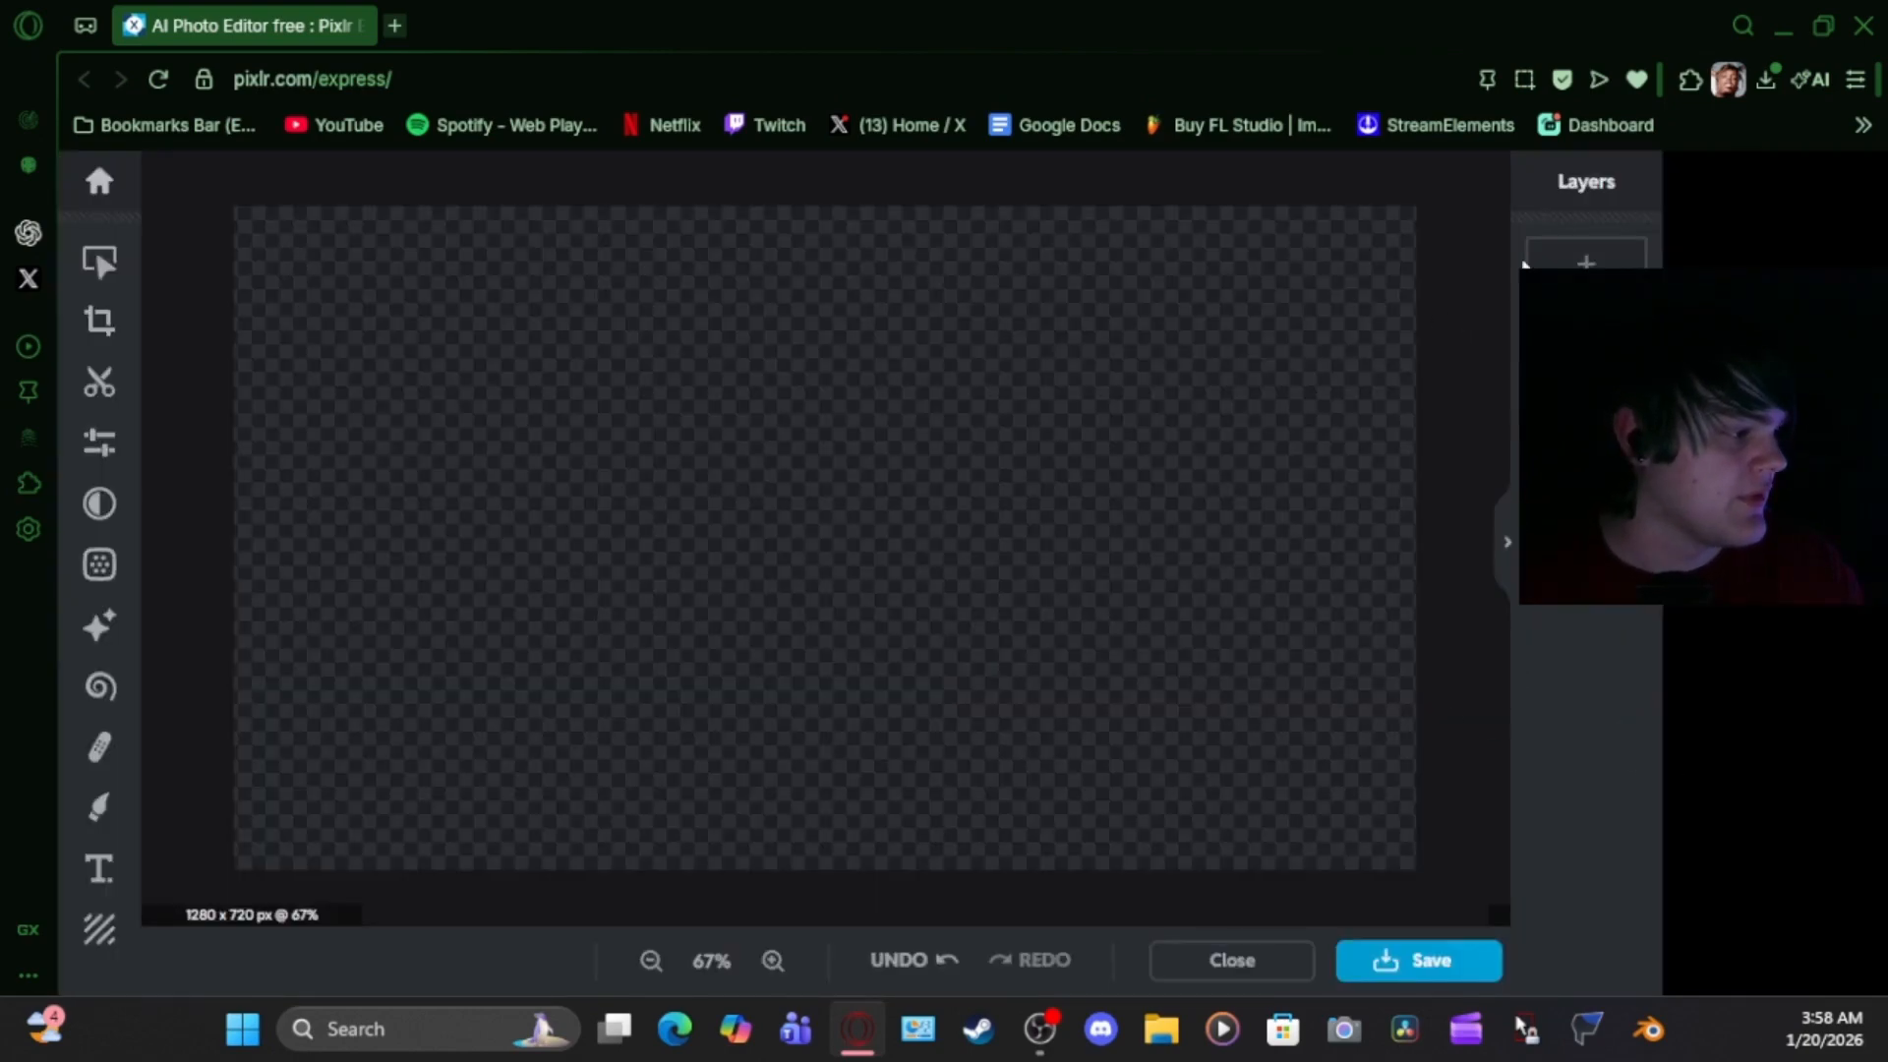
Add MyersPointing.png from the Documents folder as an image layer on the blank canvas
click(1527, 264)
click(876, 590)
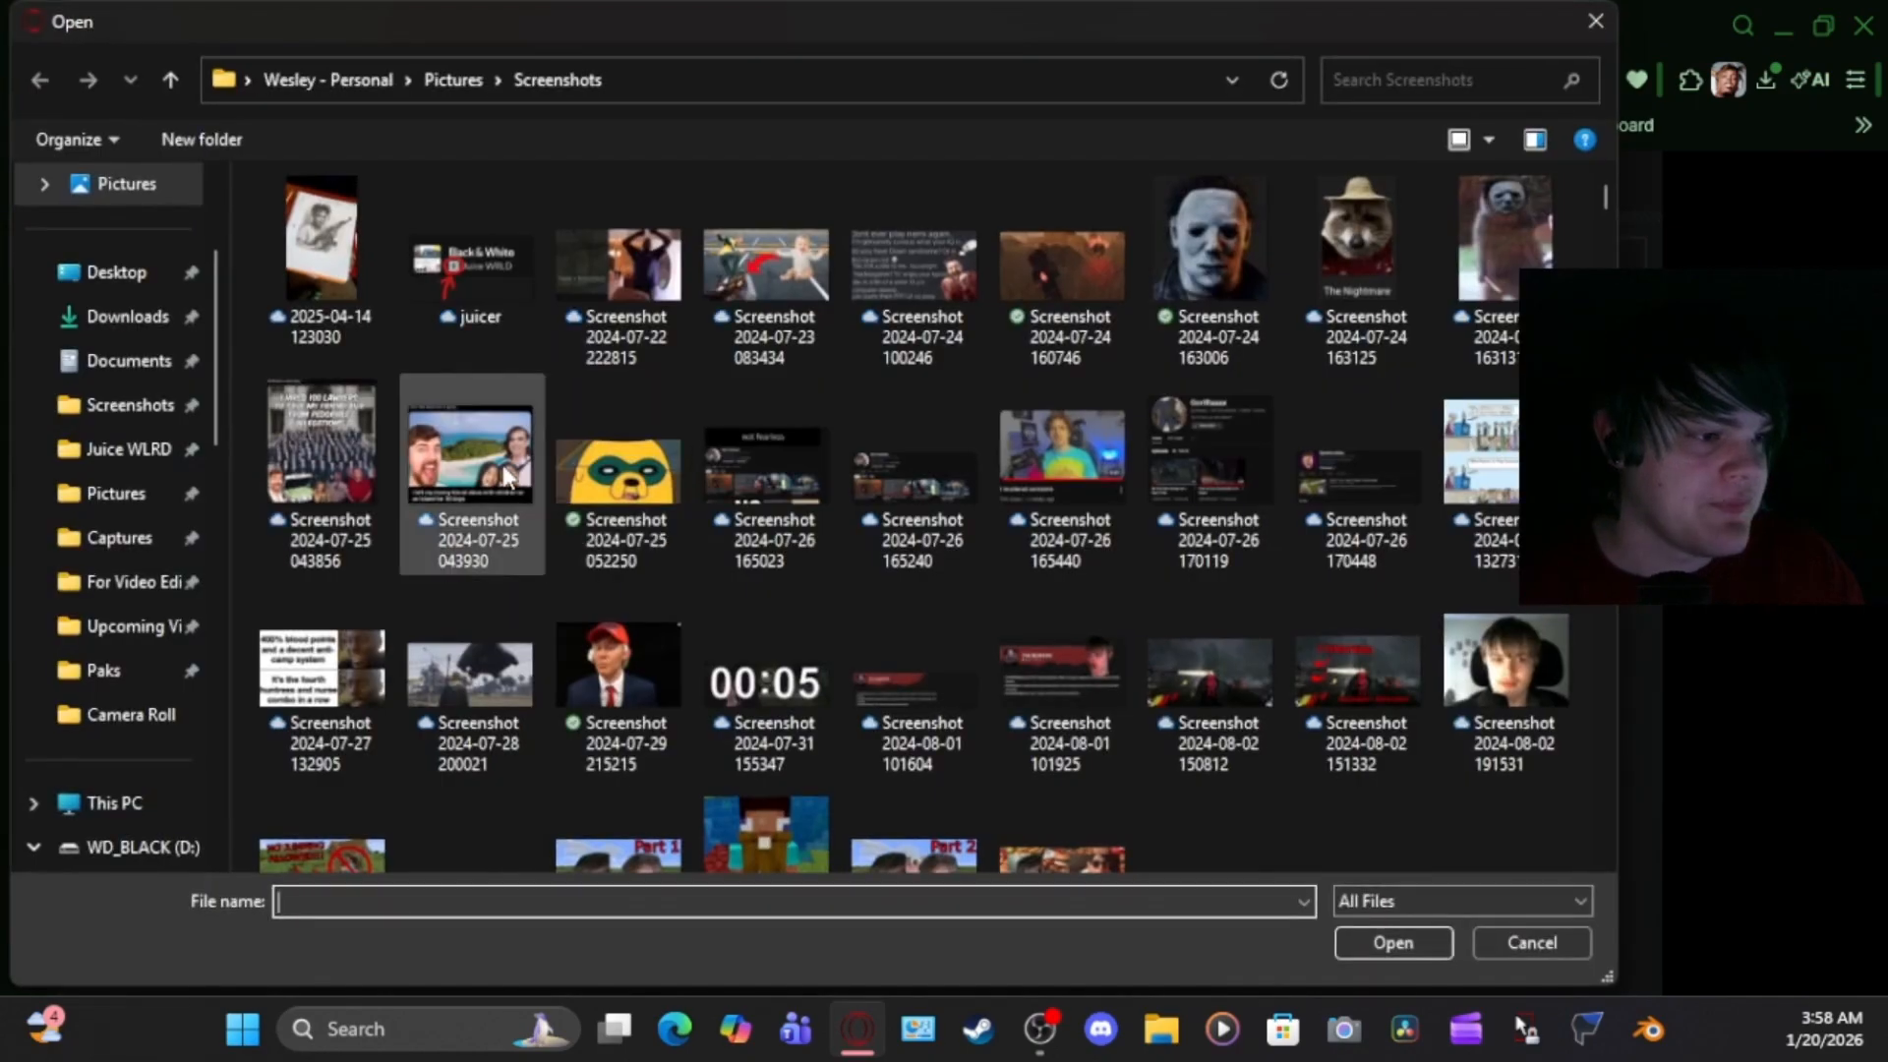
click(127, 361)
scroll(983, 512, down, 5)
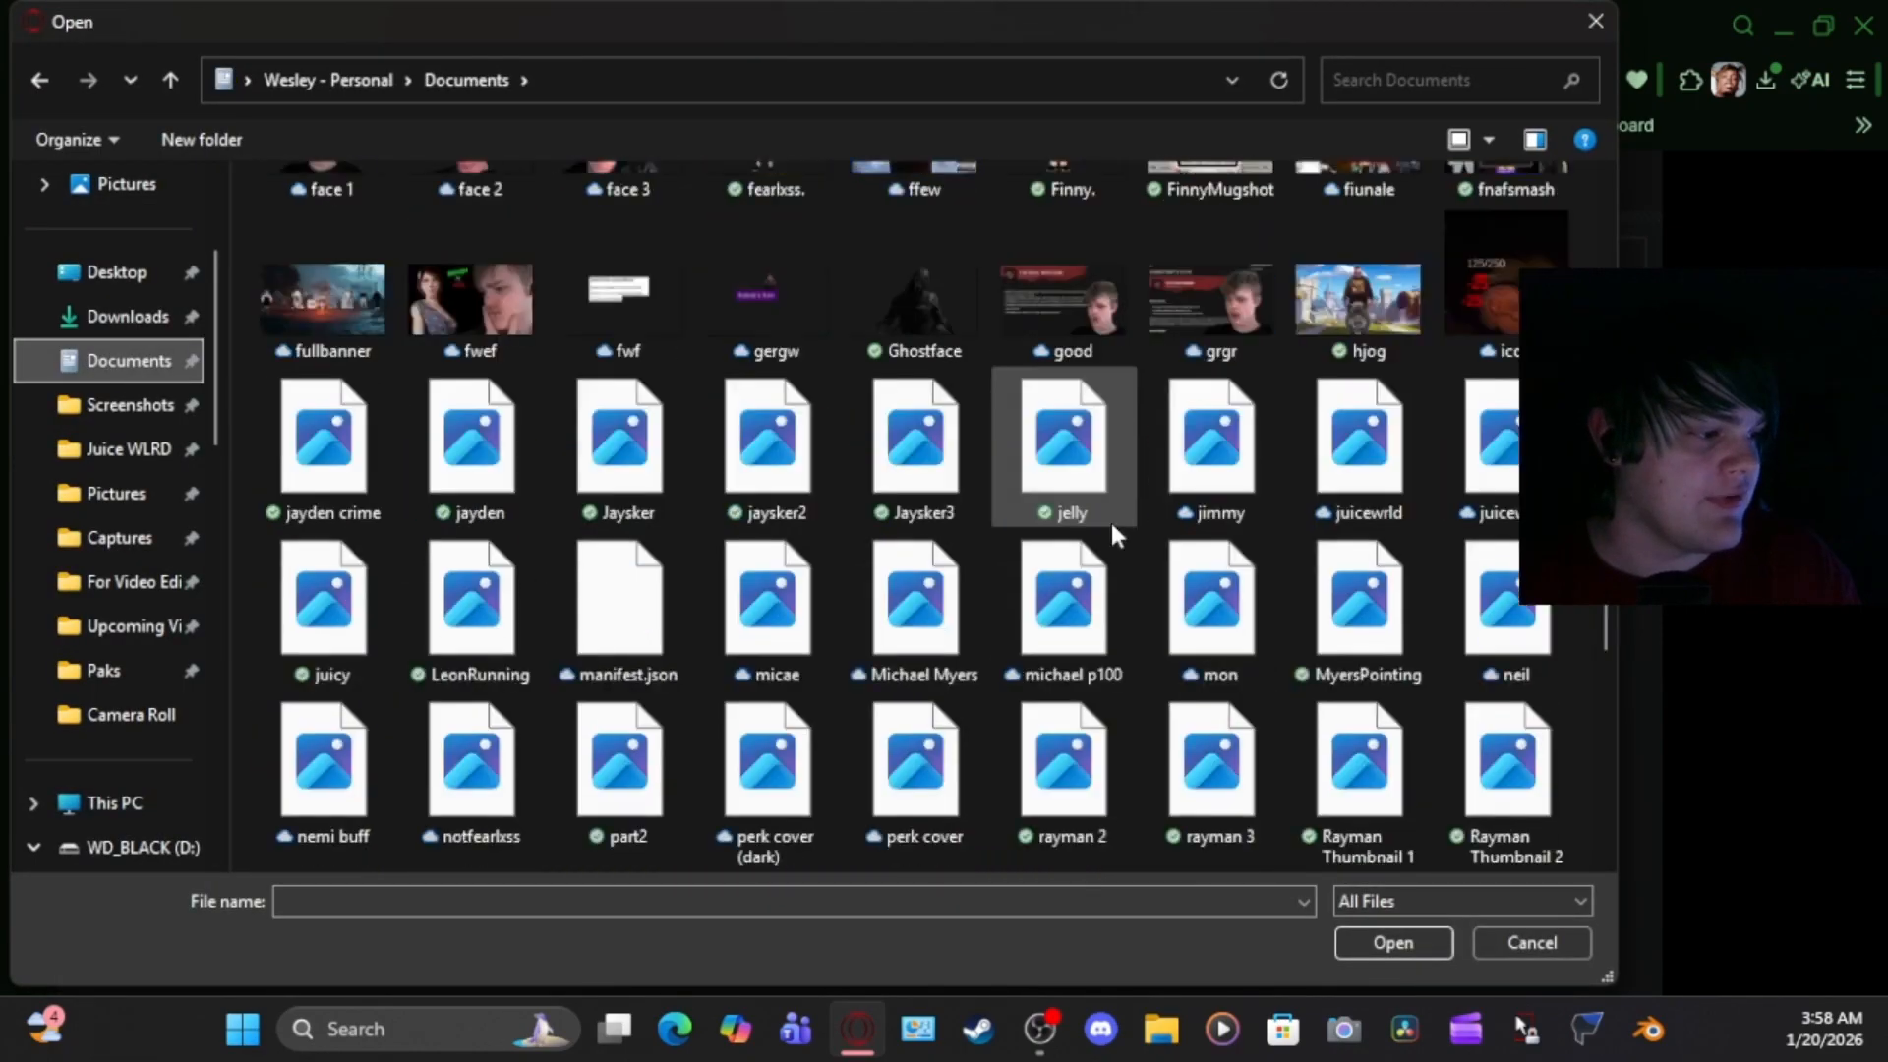
scroll(1129, 527, down, 5)
scroll(1131, 531, up, 3)
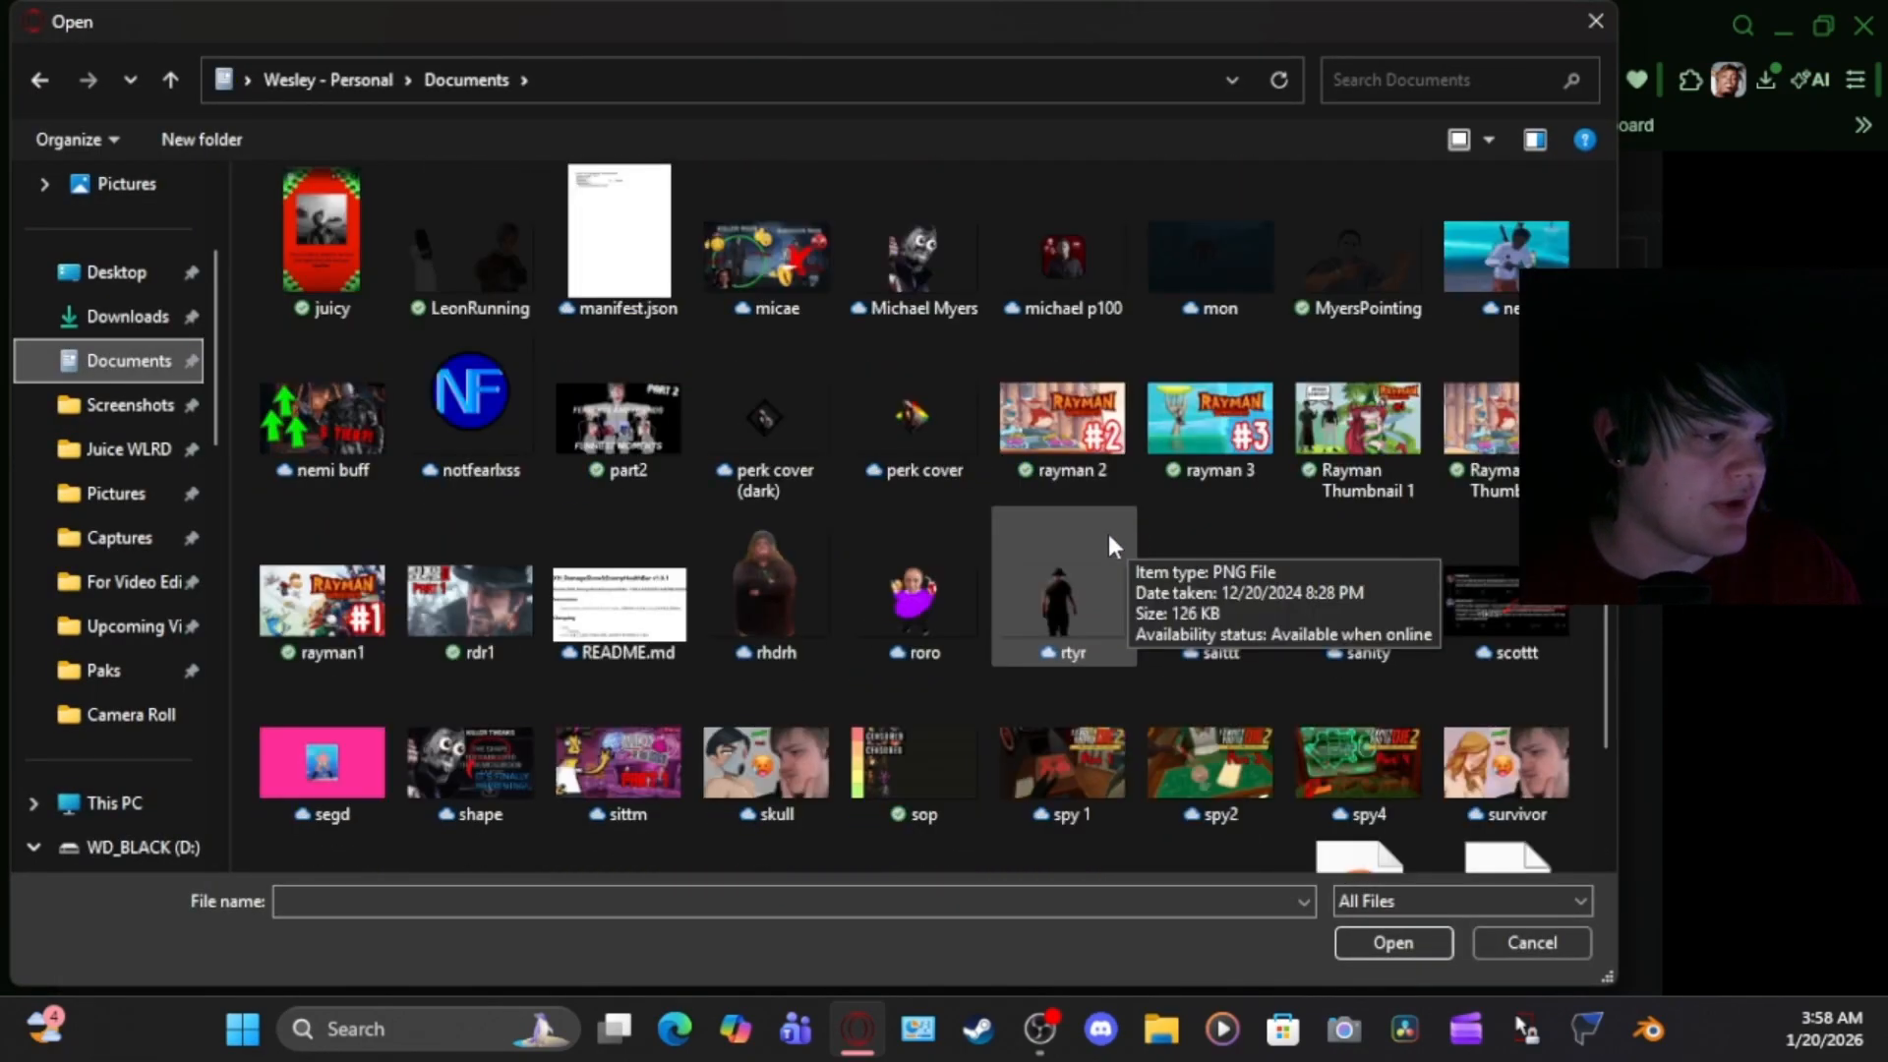
double_click(1391, 251)
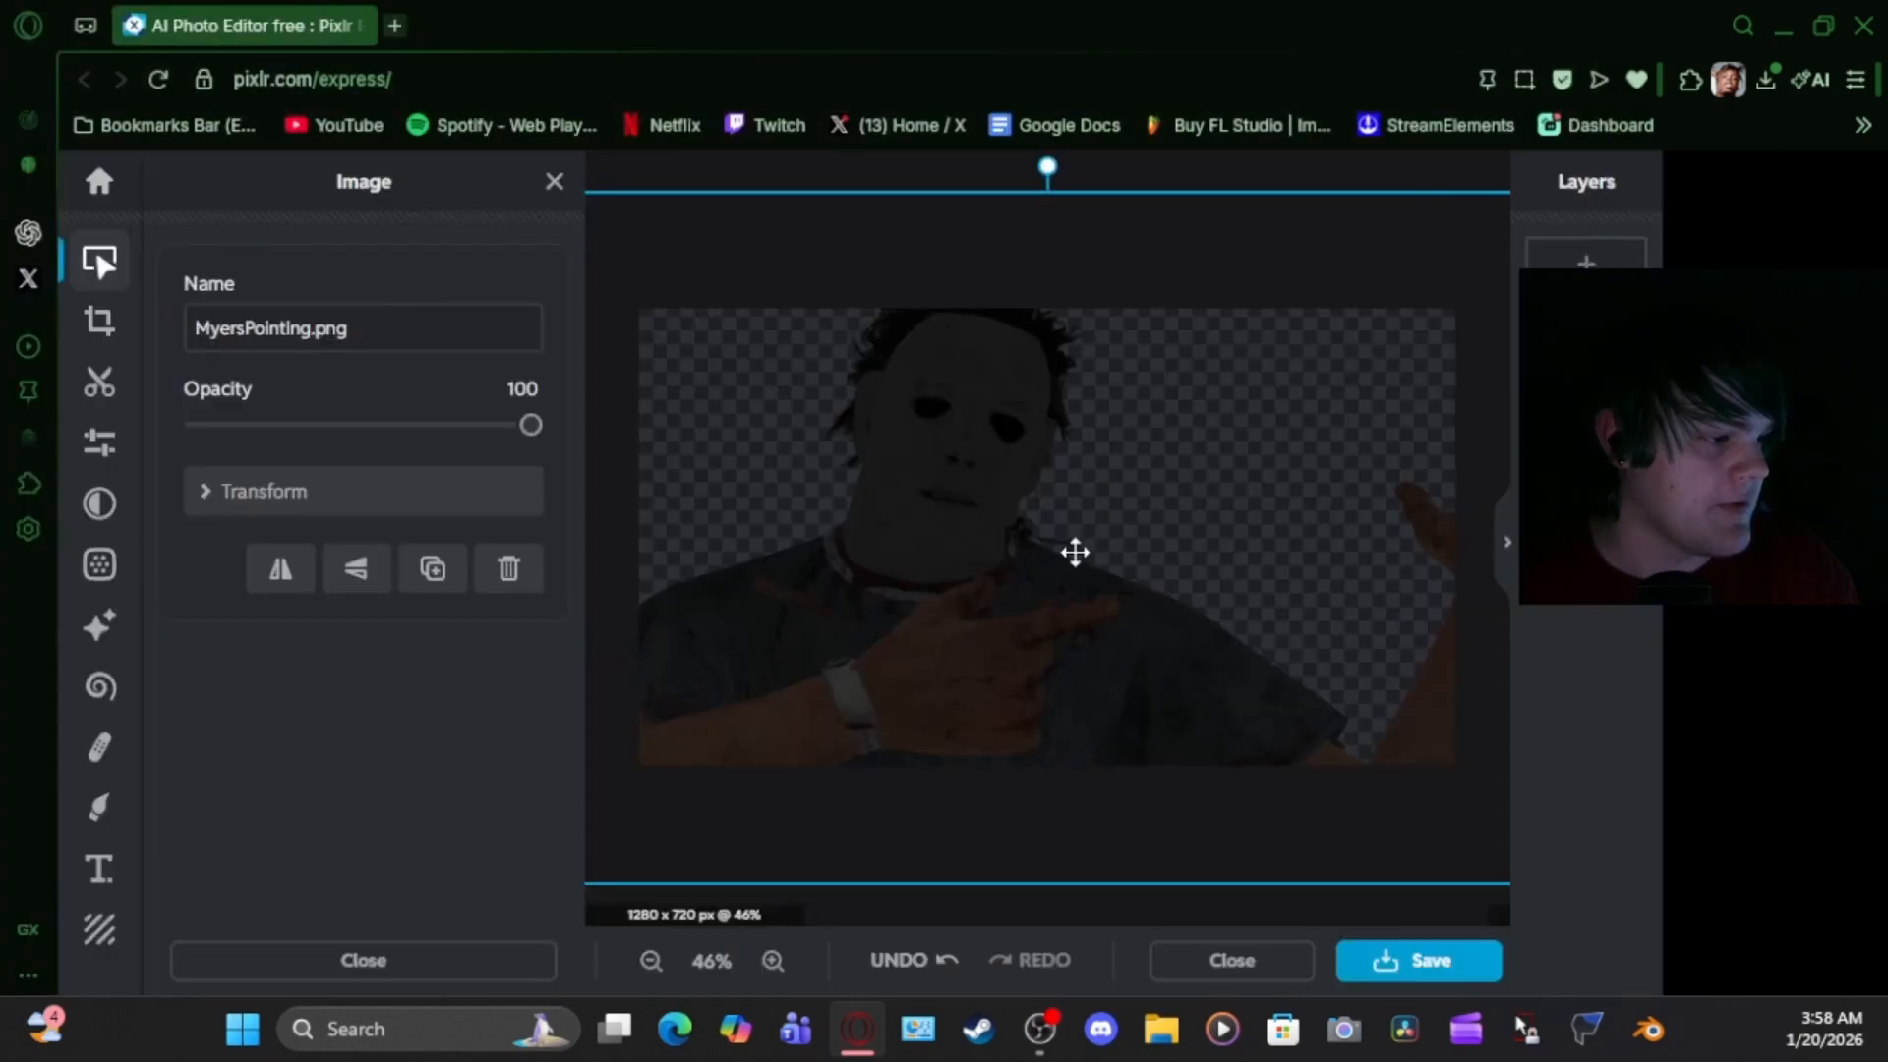
Scale the Myers image down and position it so the whole figure fits the canvas, then deselect it
drag(686, 335, 876, 433)
drag(1082, 536, 1007, 493)
drag(1332, 696, 1289, 679)
click(1362, 645)
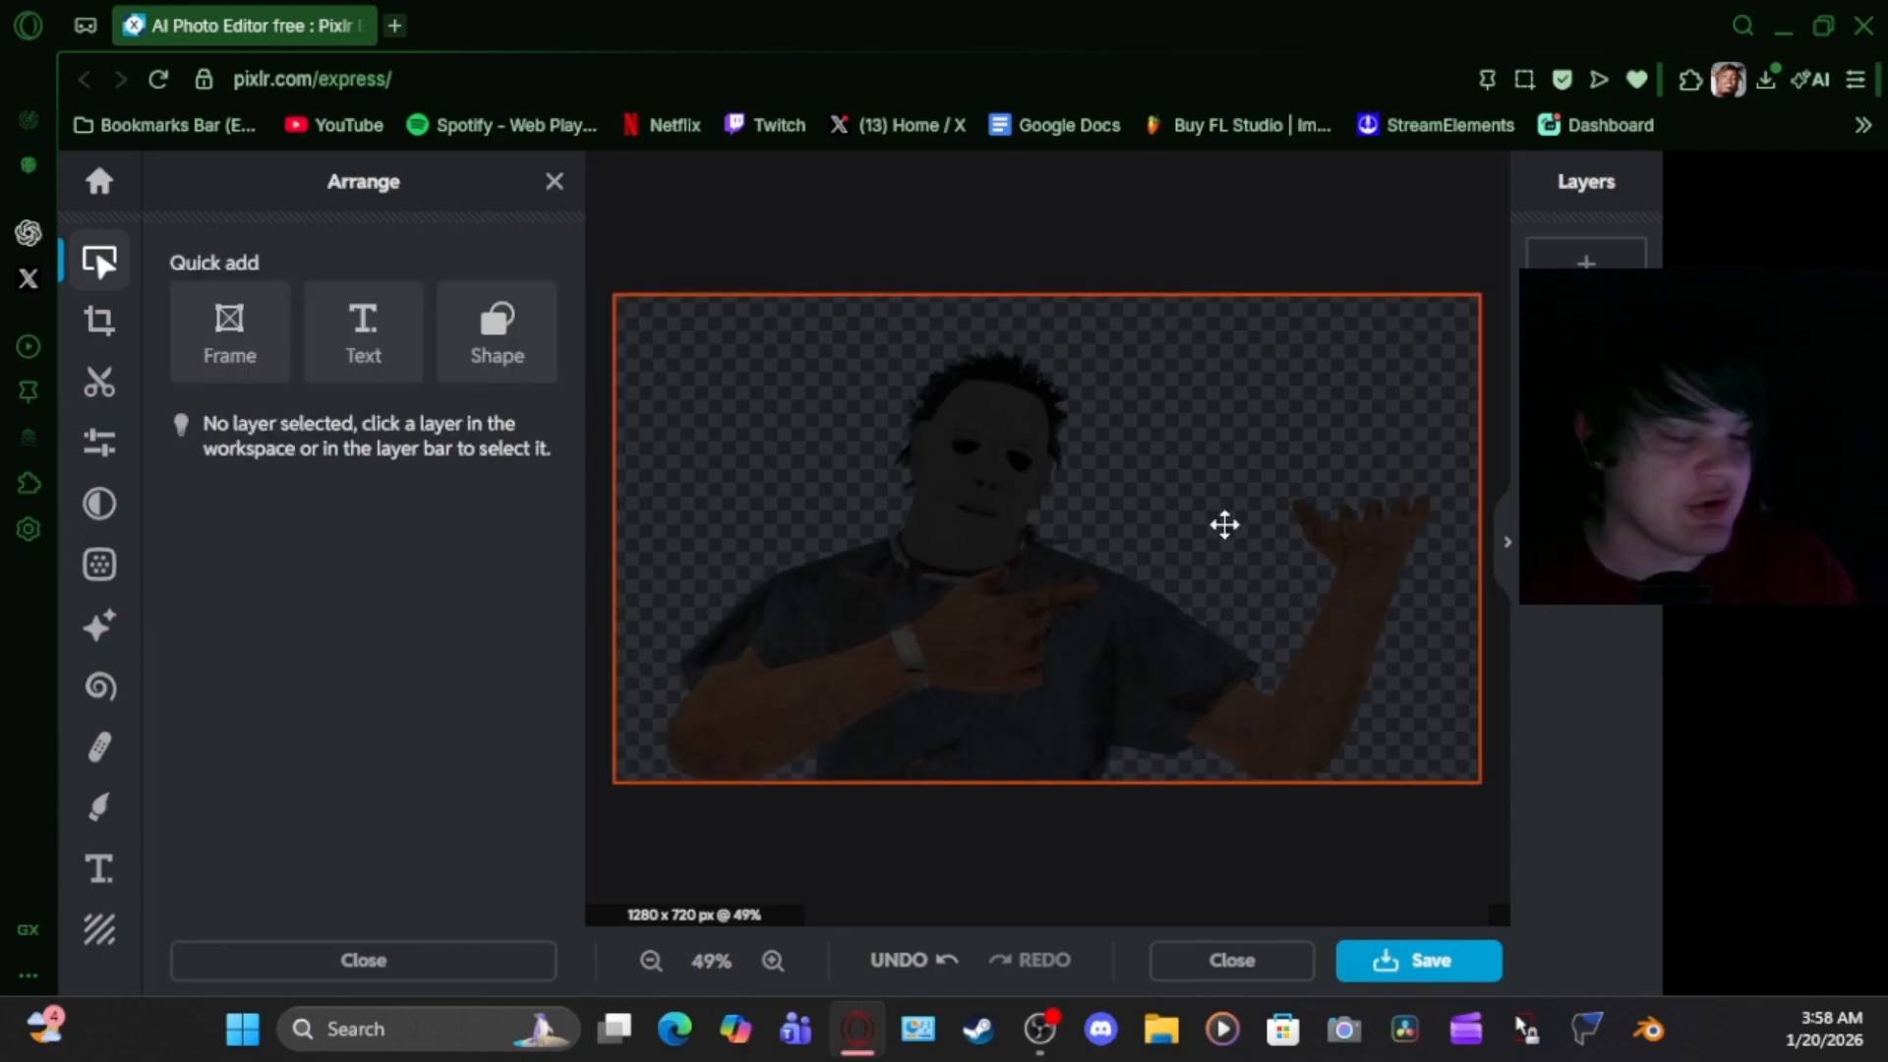
Brighten the Myers layer in the light adjustments with Brightness 100 and Exposure 60
click(1048, 539)
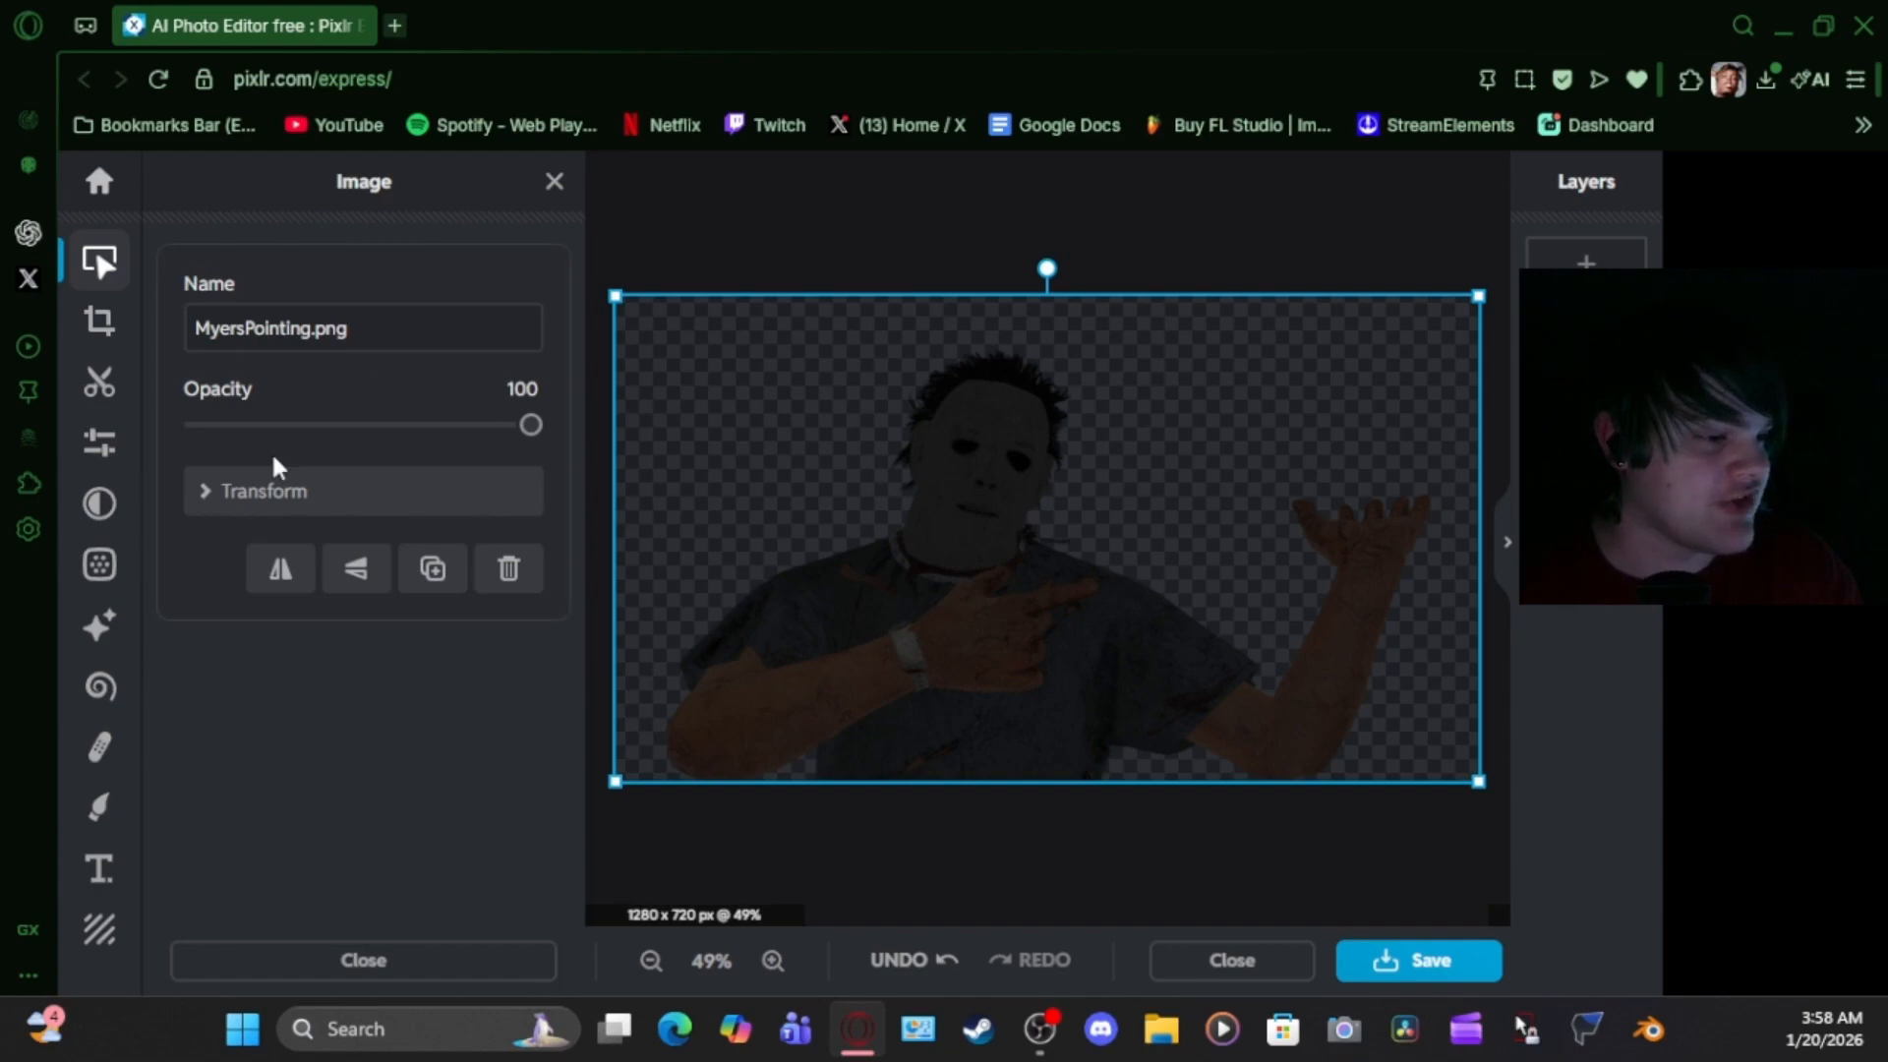
click(97, 441)
scroll(370, 603, down, 8)
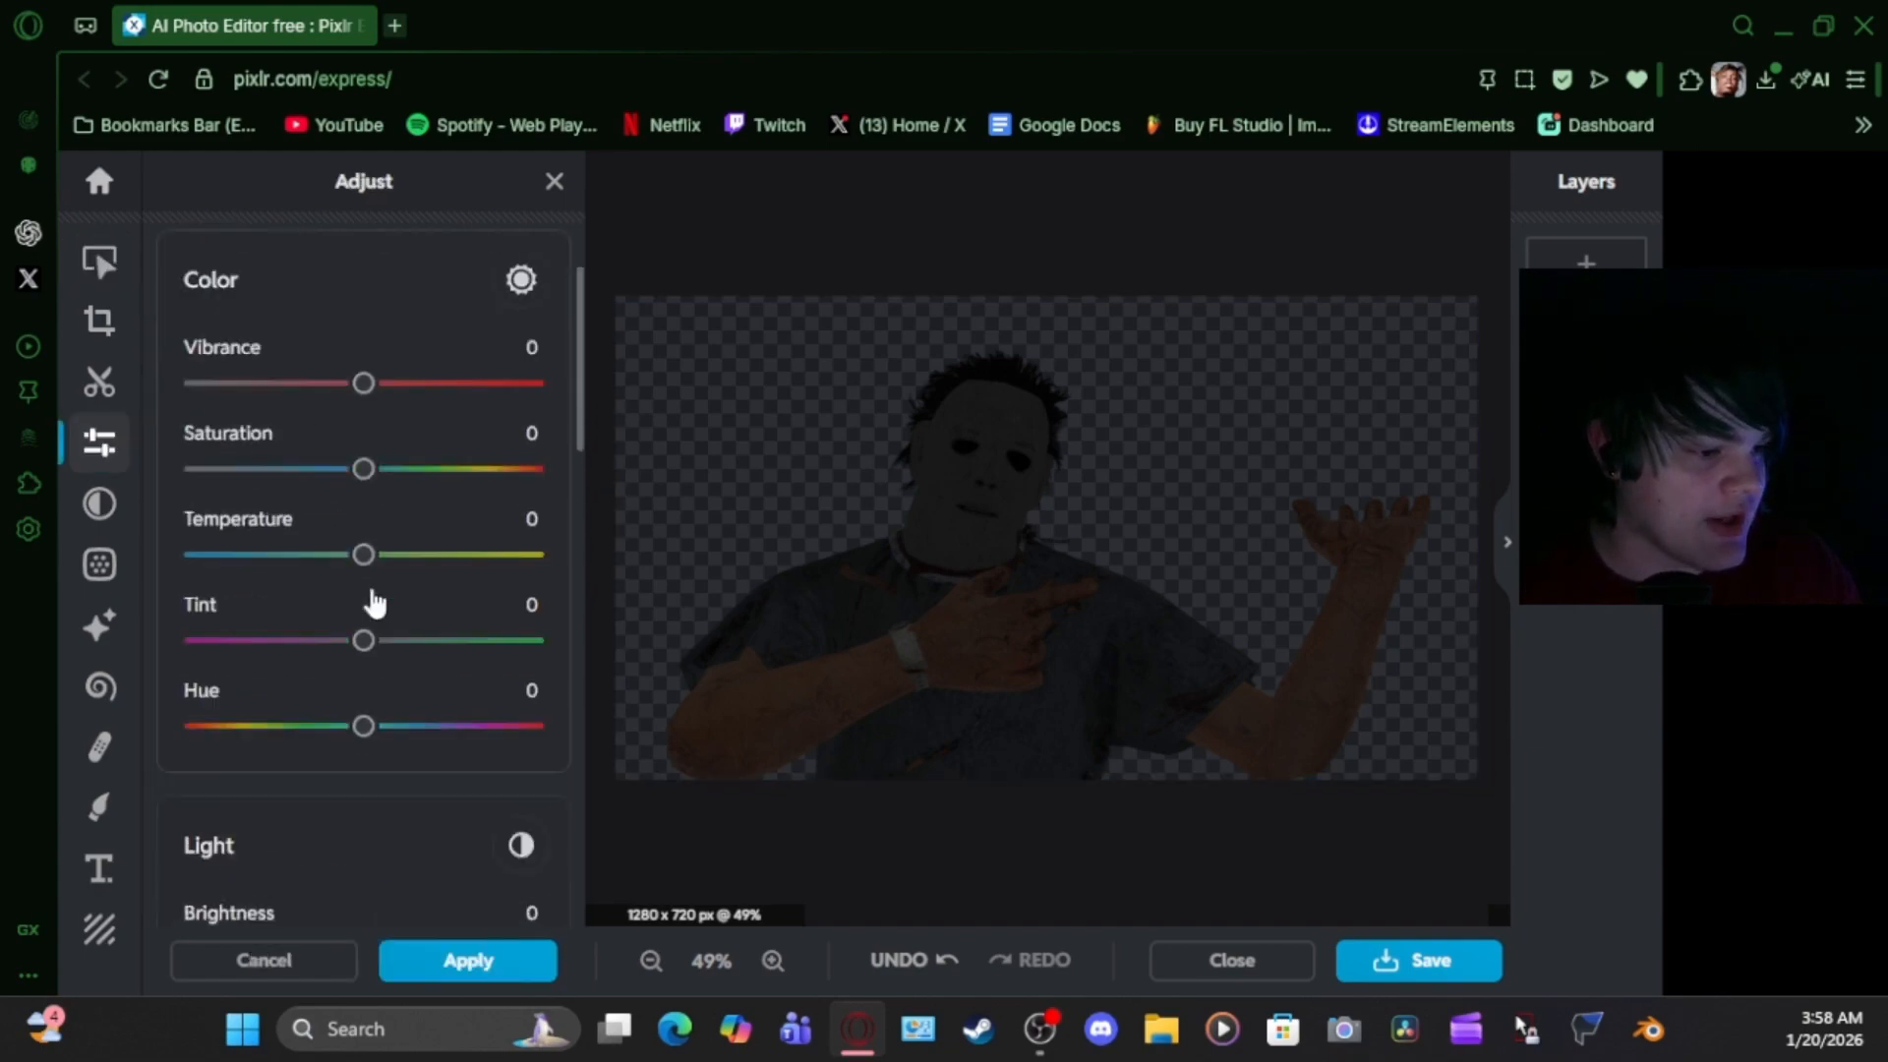
scroll(372, 432, up, 3)
drag(364, 564, 584, 597)
drag(384, 660, 459, 664)
drag(475, 667, 468, 668)
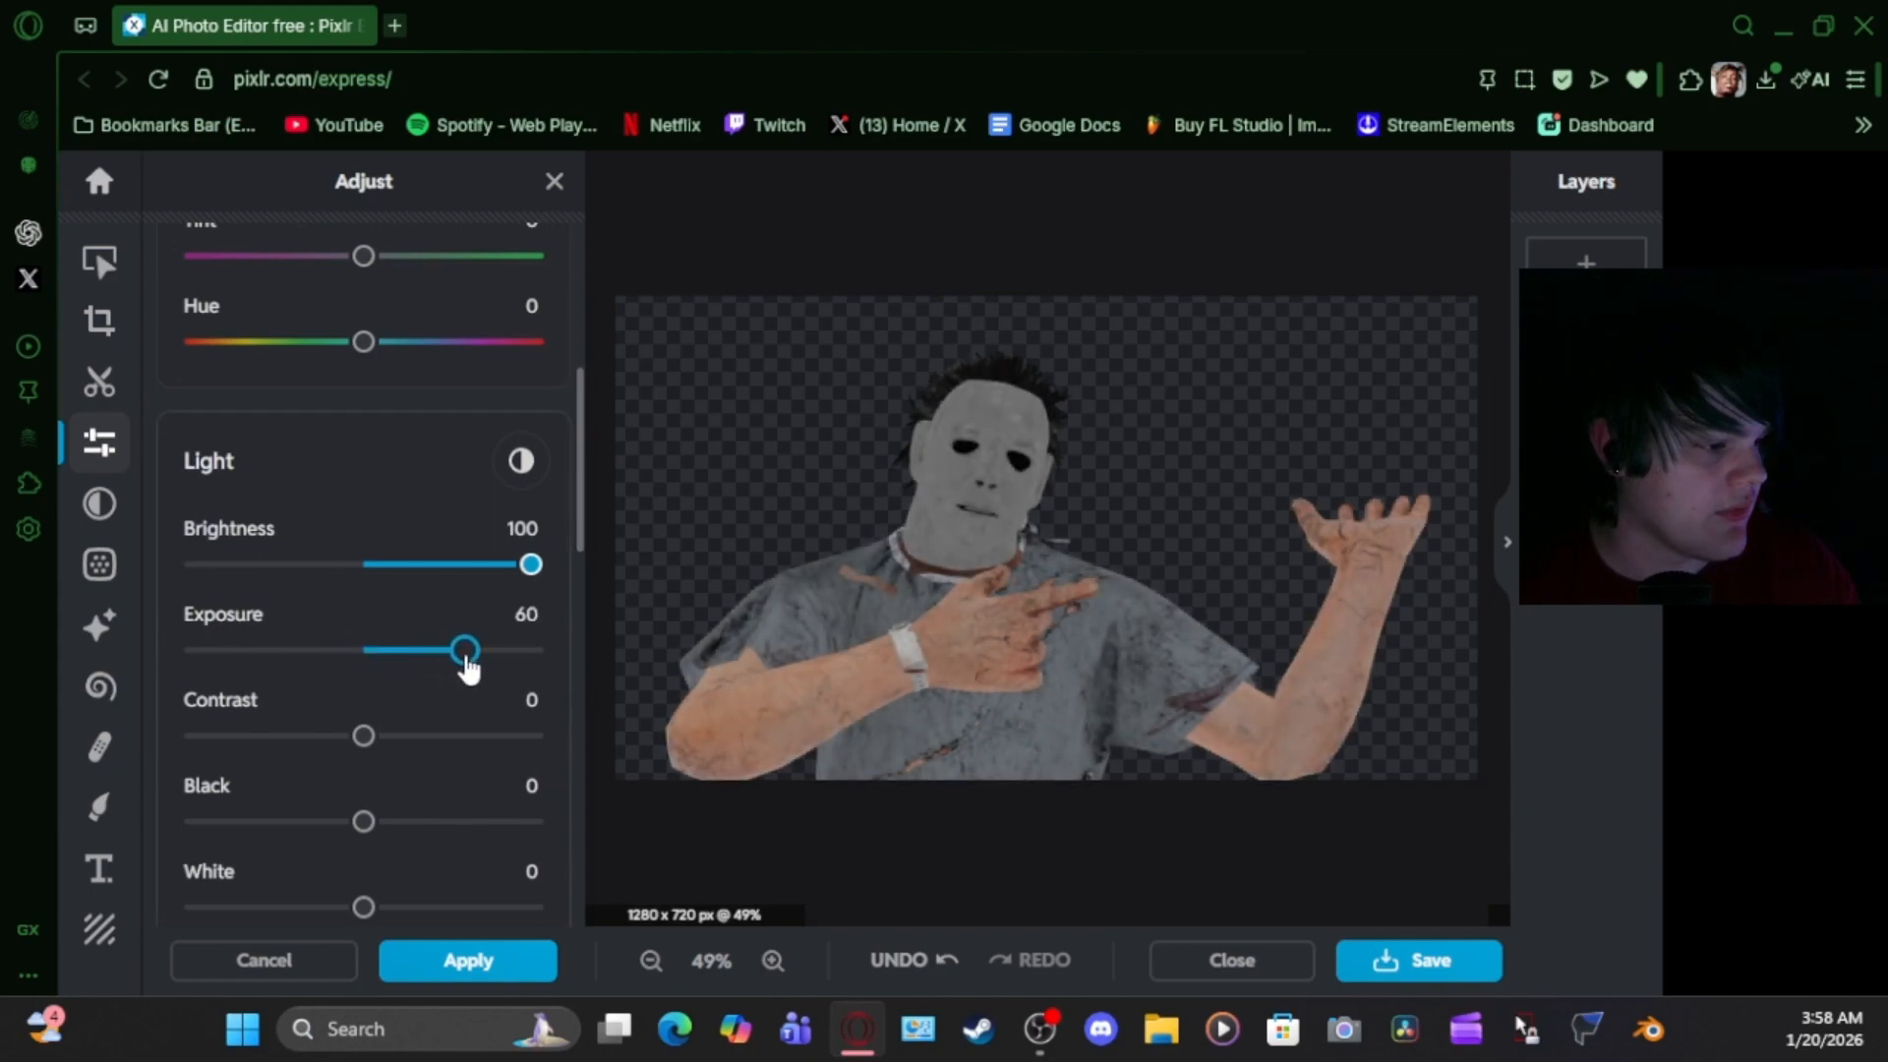
Raise the Myers layer's Contrast beyond 28 and its Exposure slightly above 60, and apply the adjustments
drag(363, 735, 410, 737)
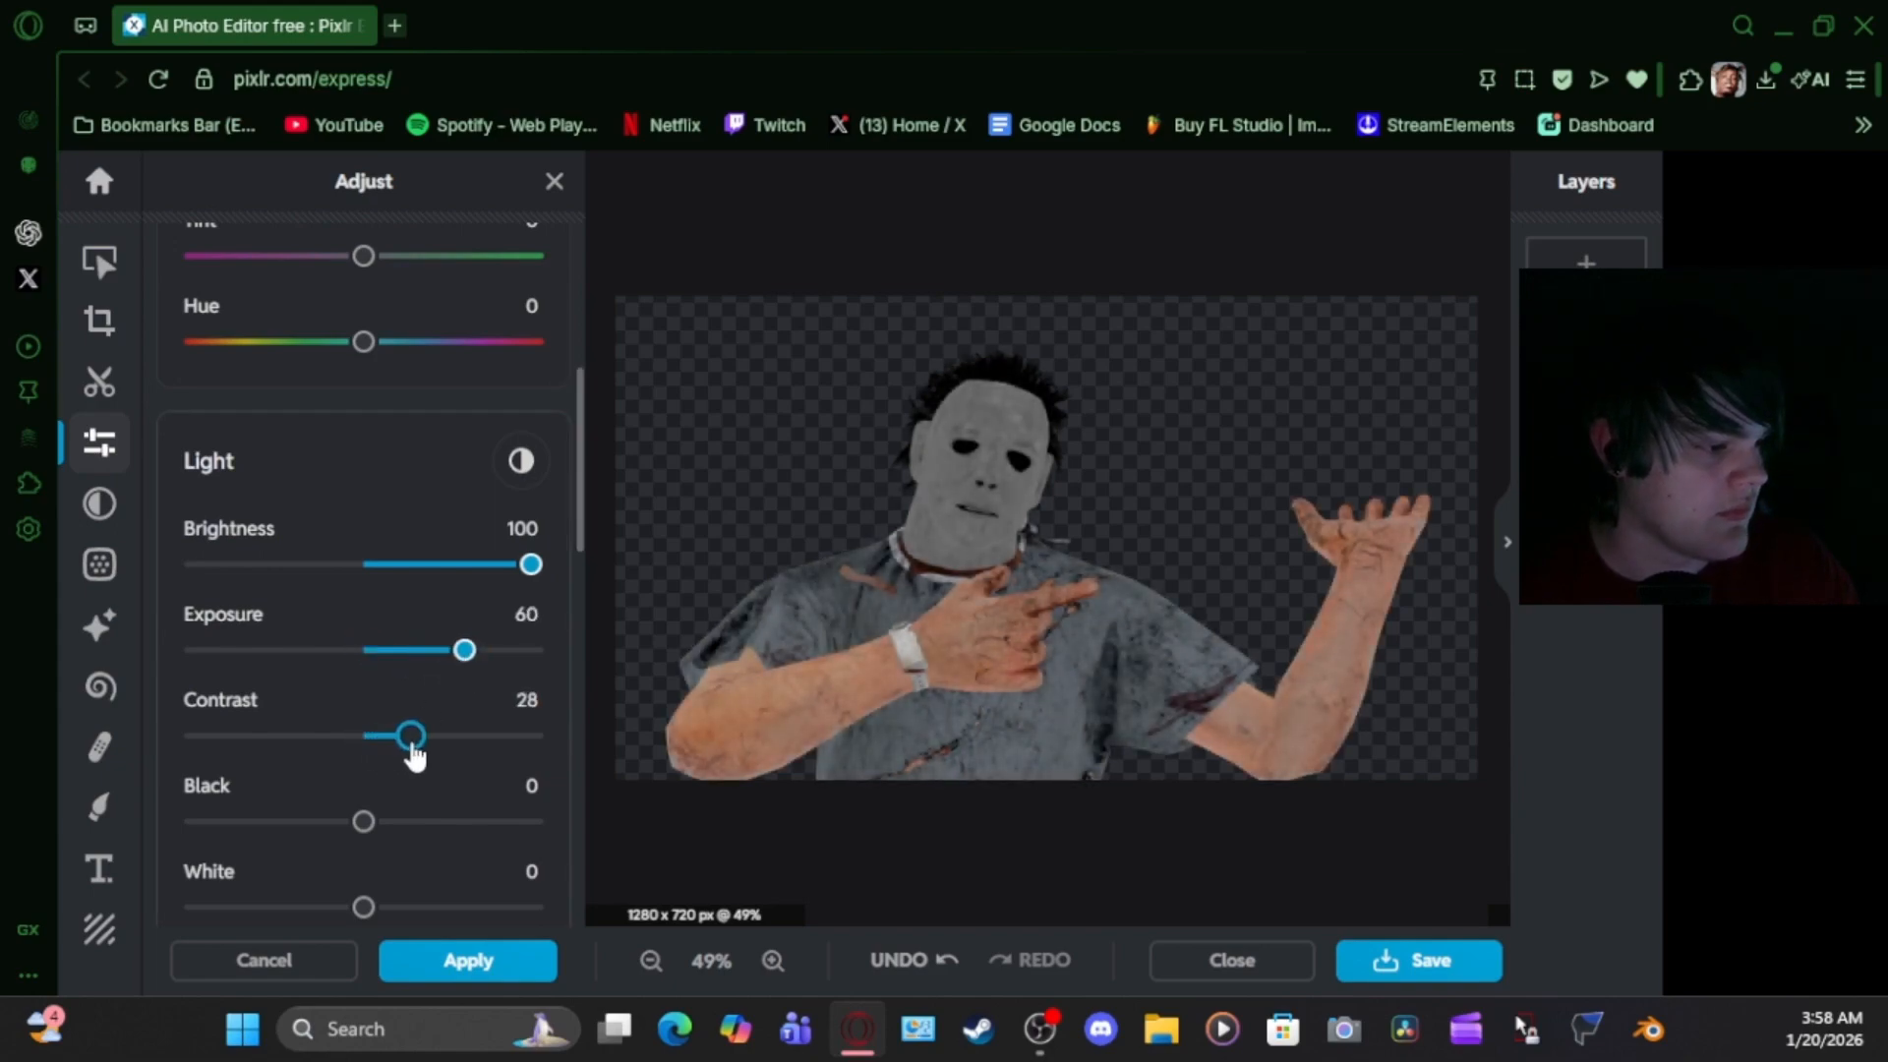
drag(468, 665, 475, 666)
drag(410, 736, 445, 736)
click(467, 961)
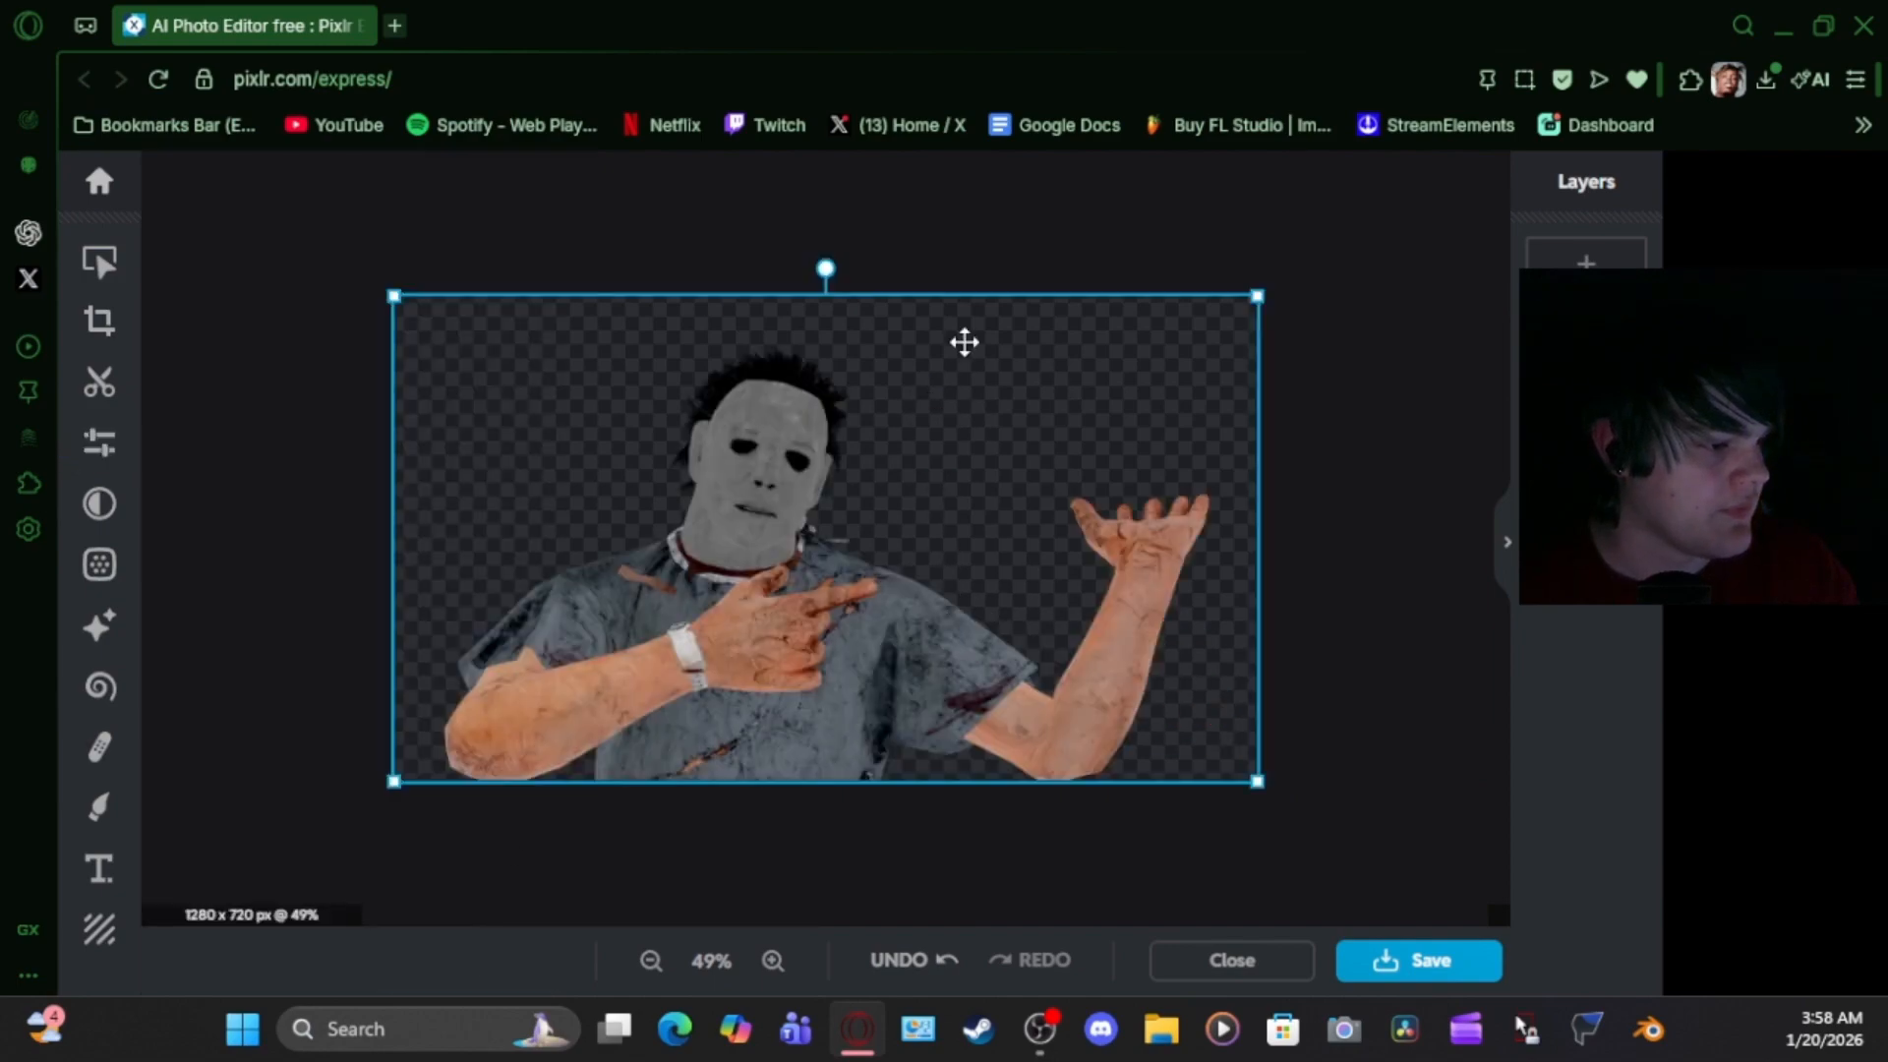
click(1284, 225)
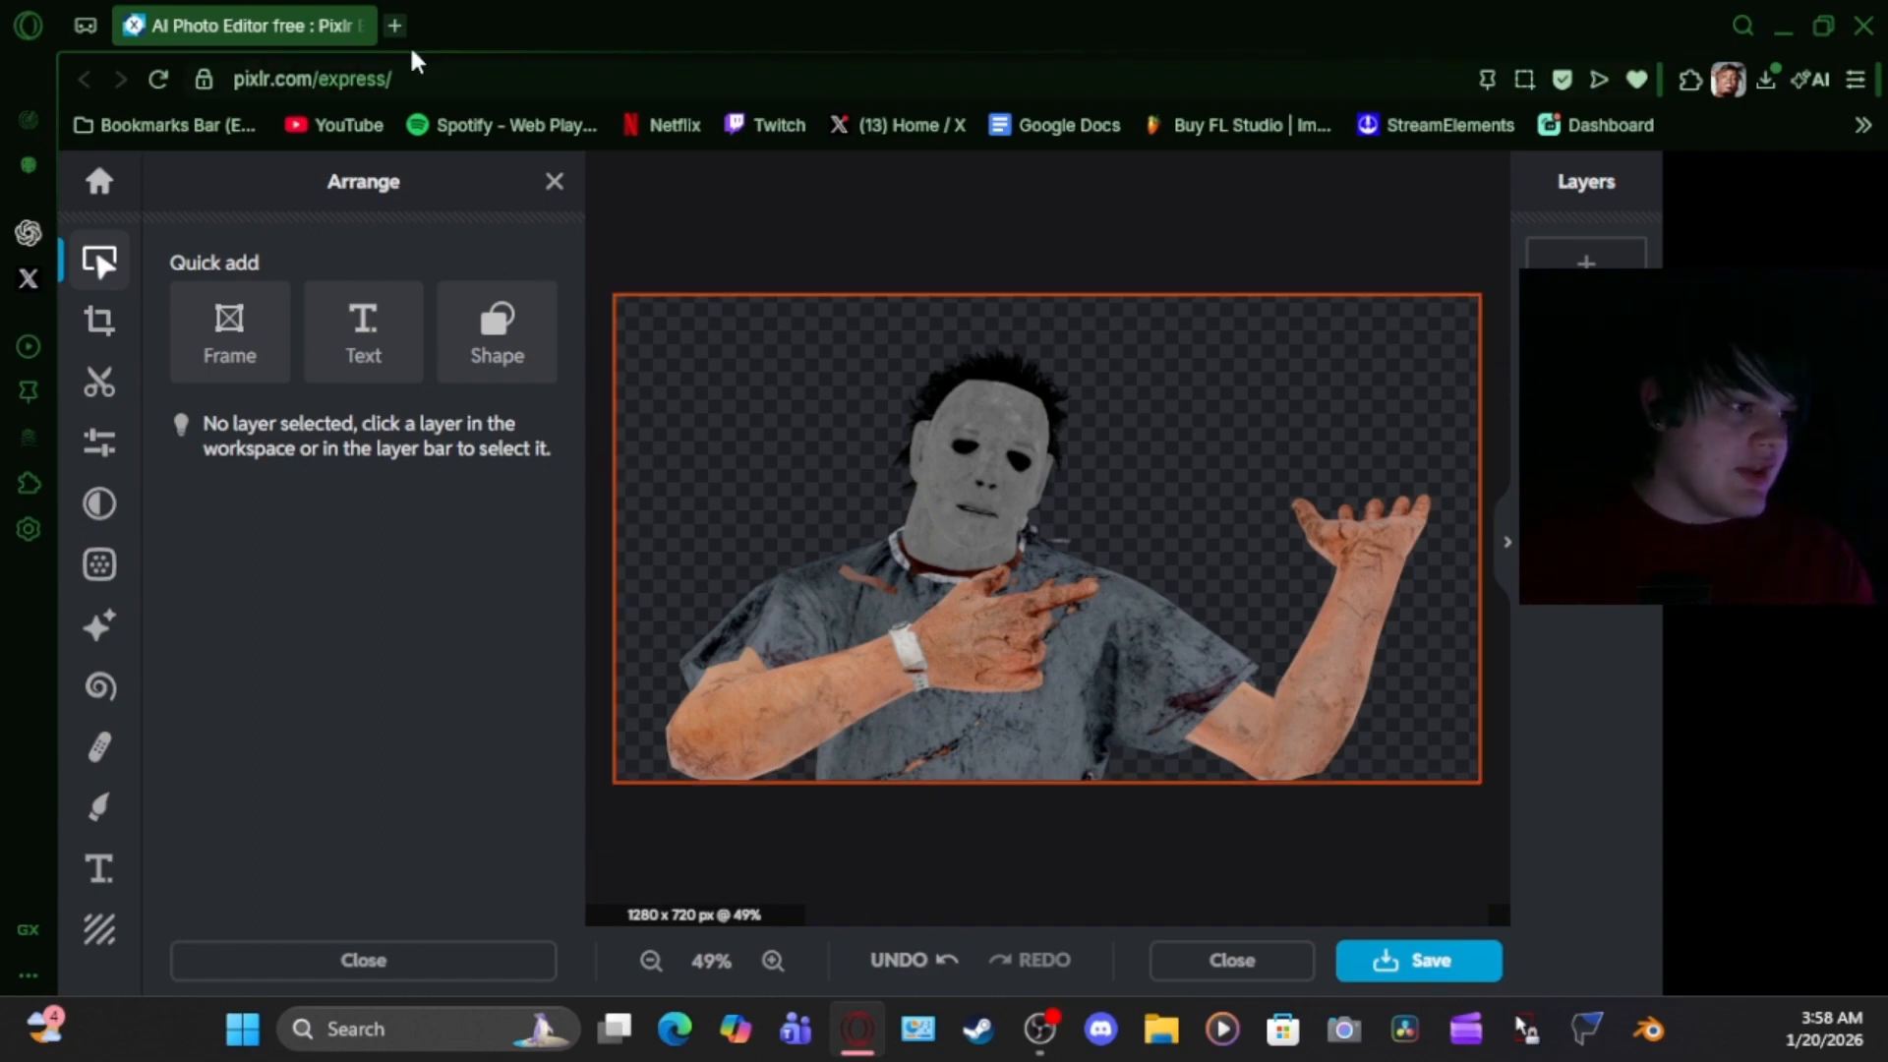
Search Google Images for "dbd campfire" in a new browser tab
click(393, 24)
text(dbd cam)
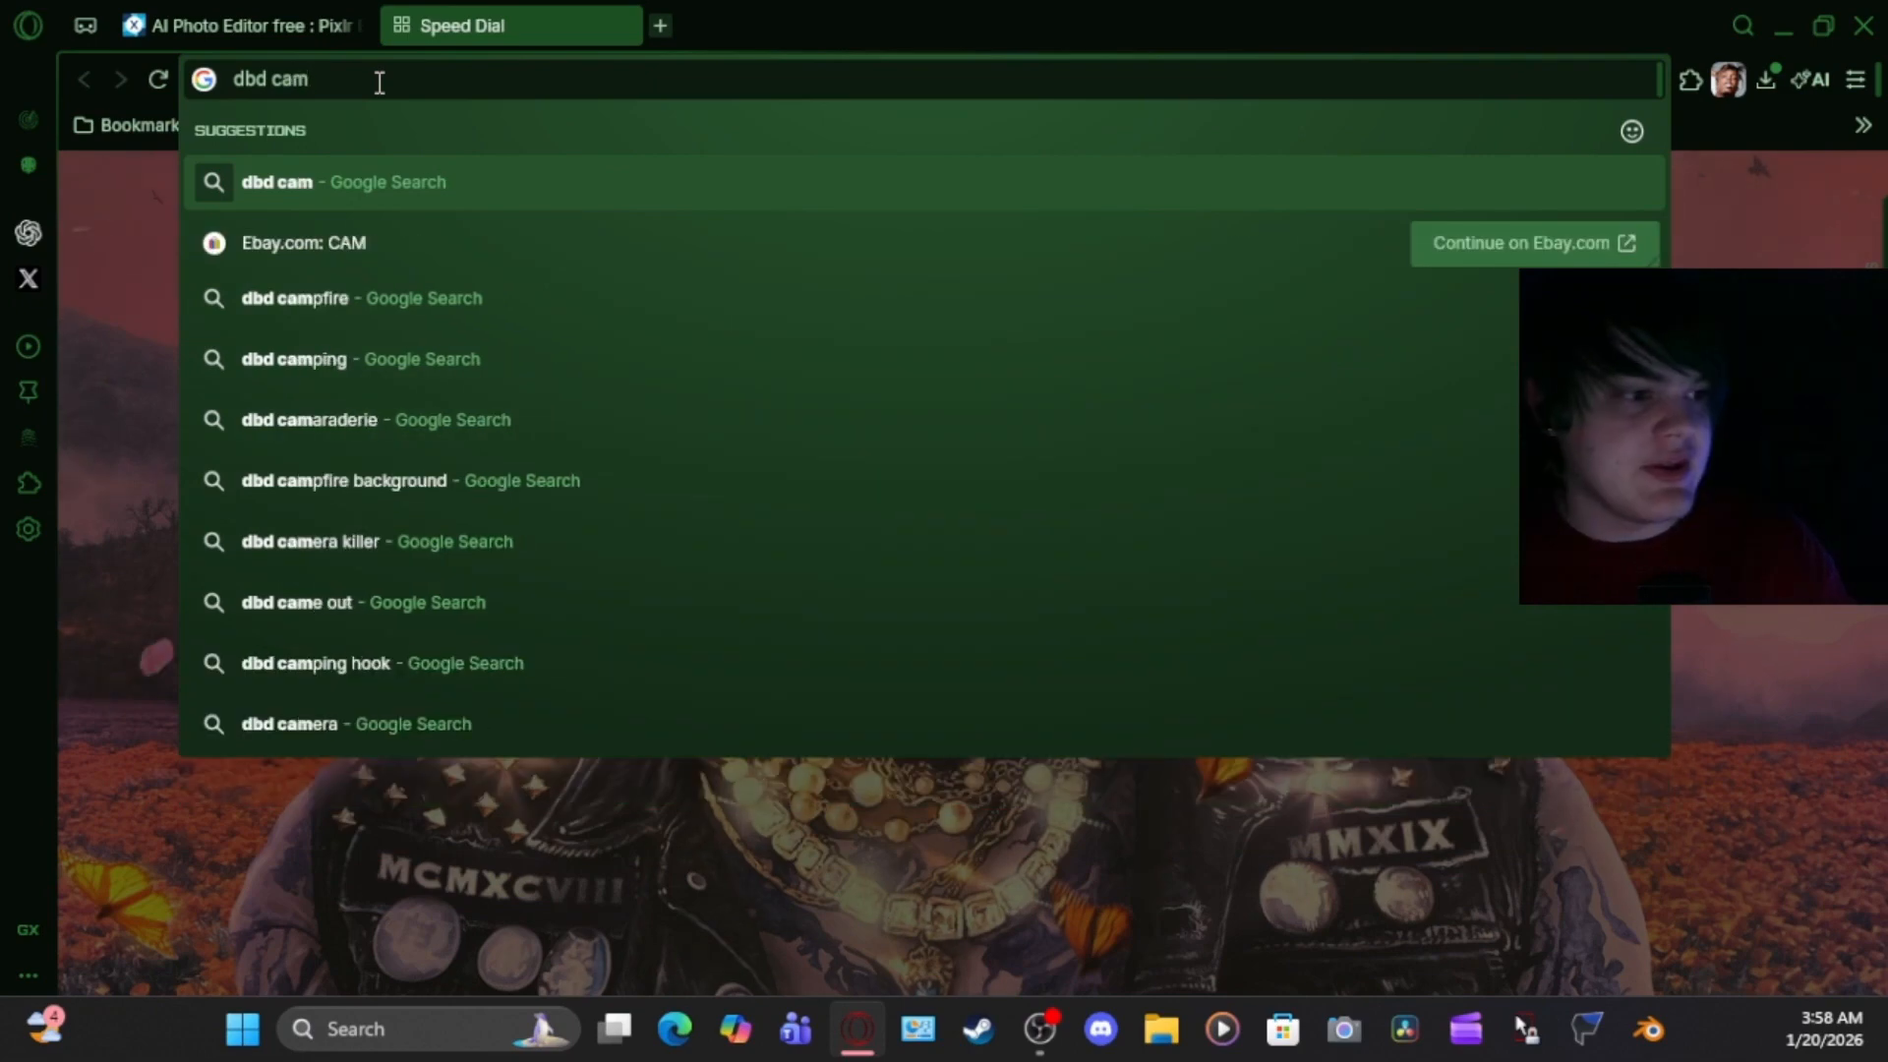
text(pfire)
key(Return)
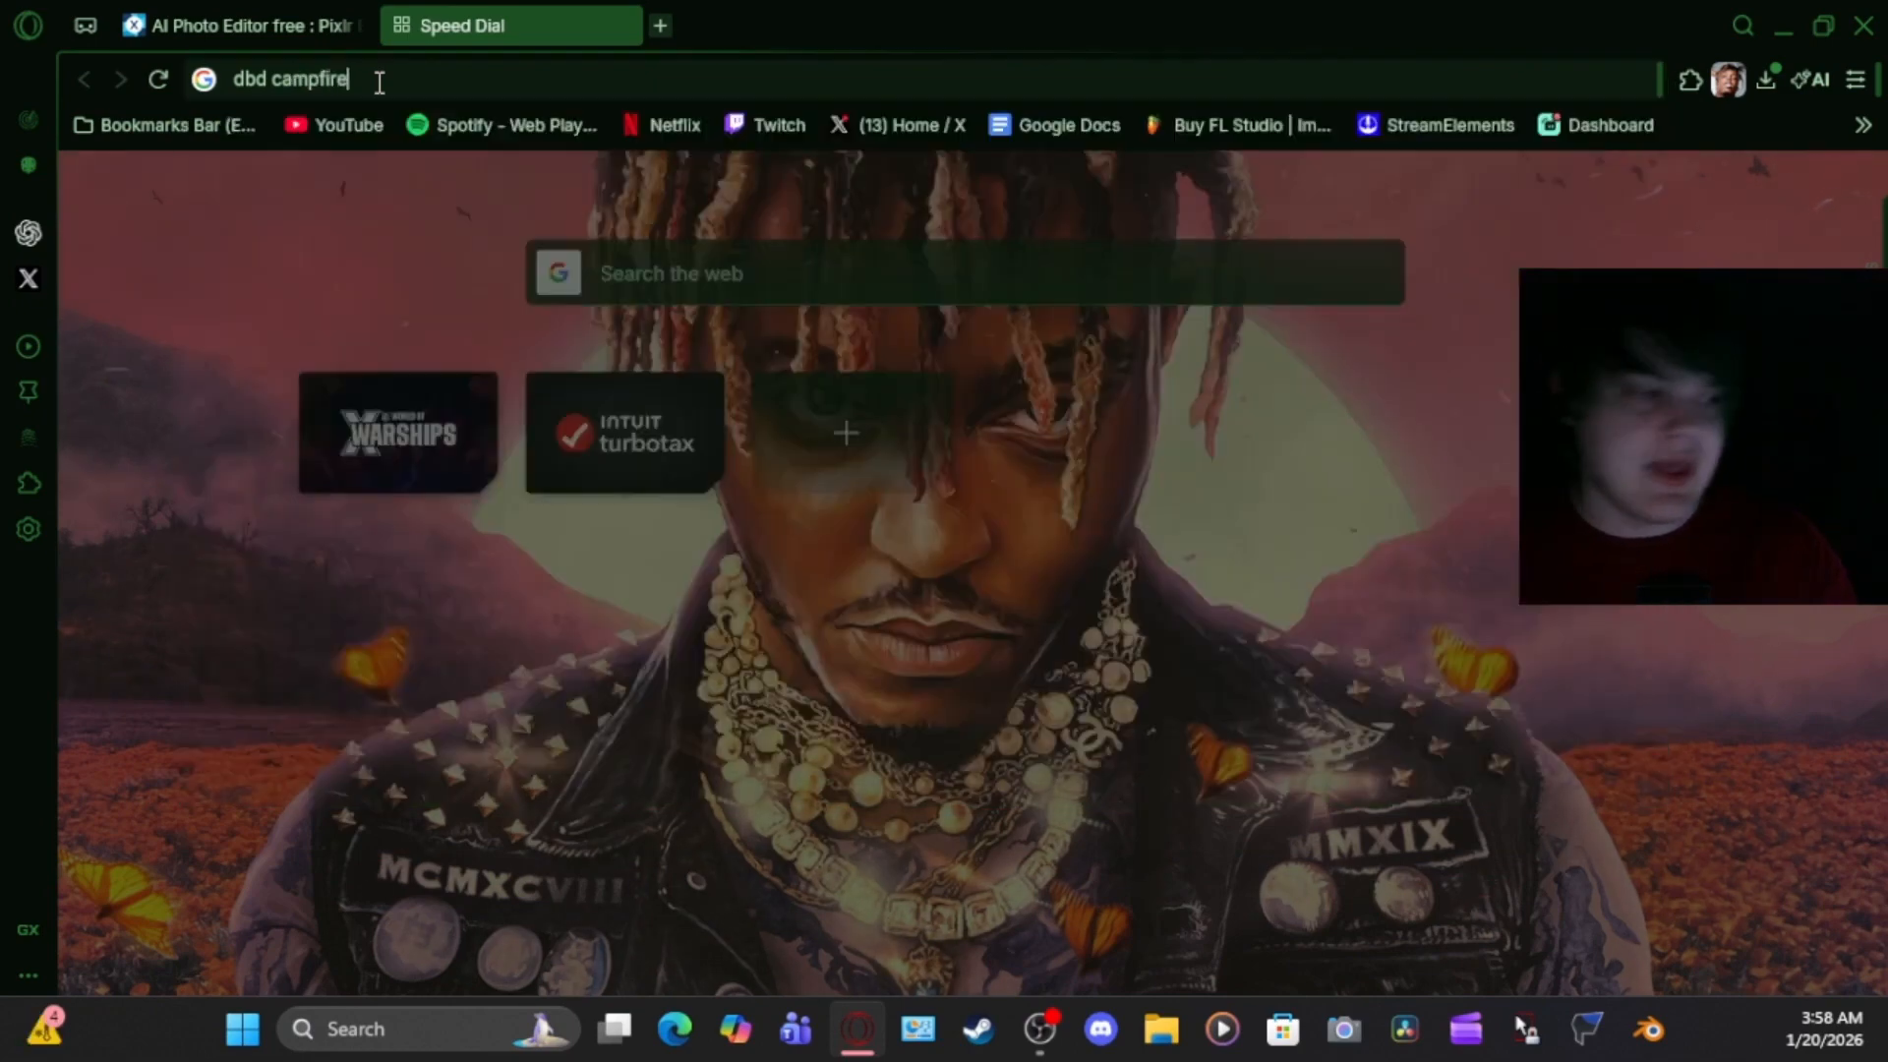
click(386, 311)
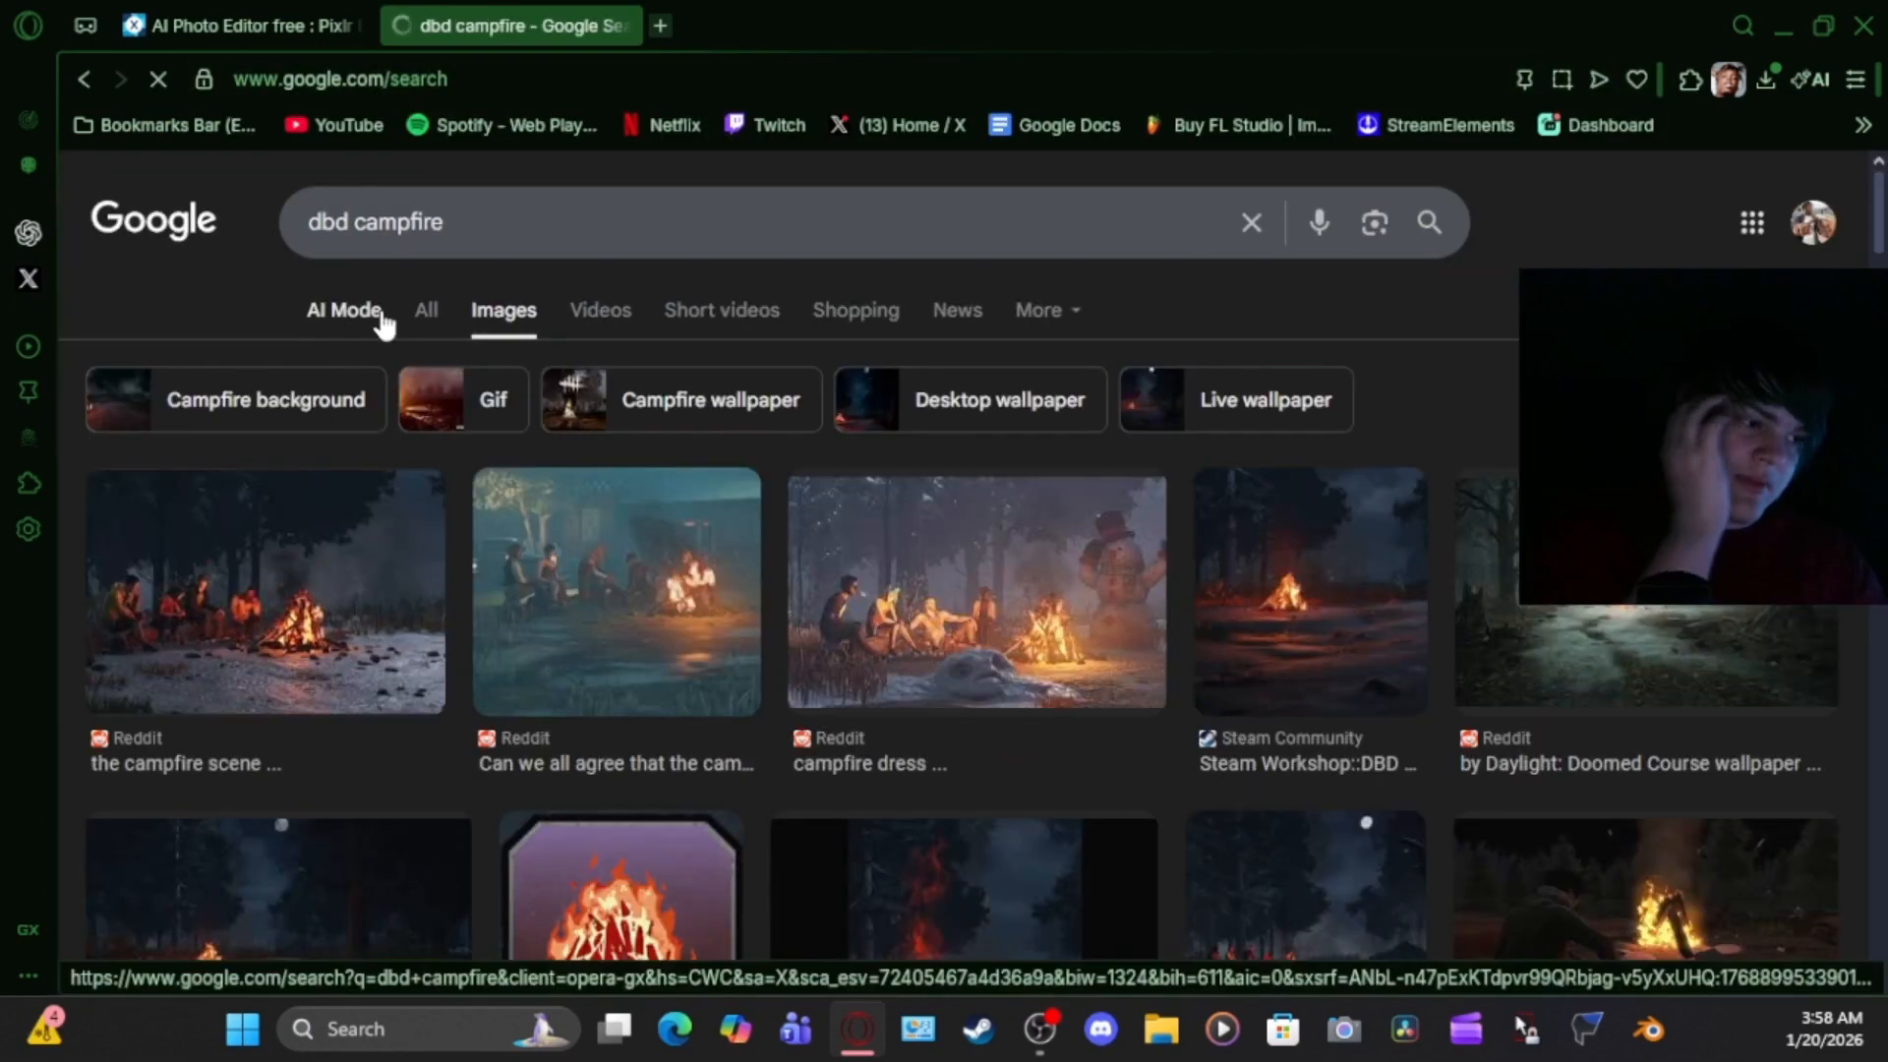
Copy the Doomed Course campfire wallpaper from the image results and paste it into the Pixlr thumbnail
scroll(1242, 459, down, 1)
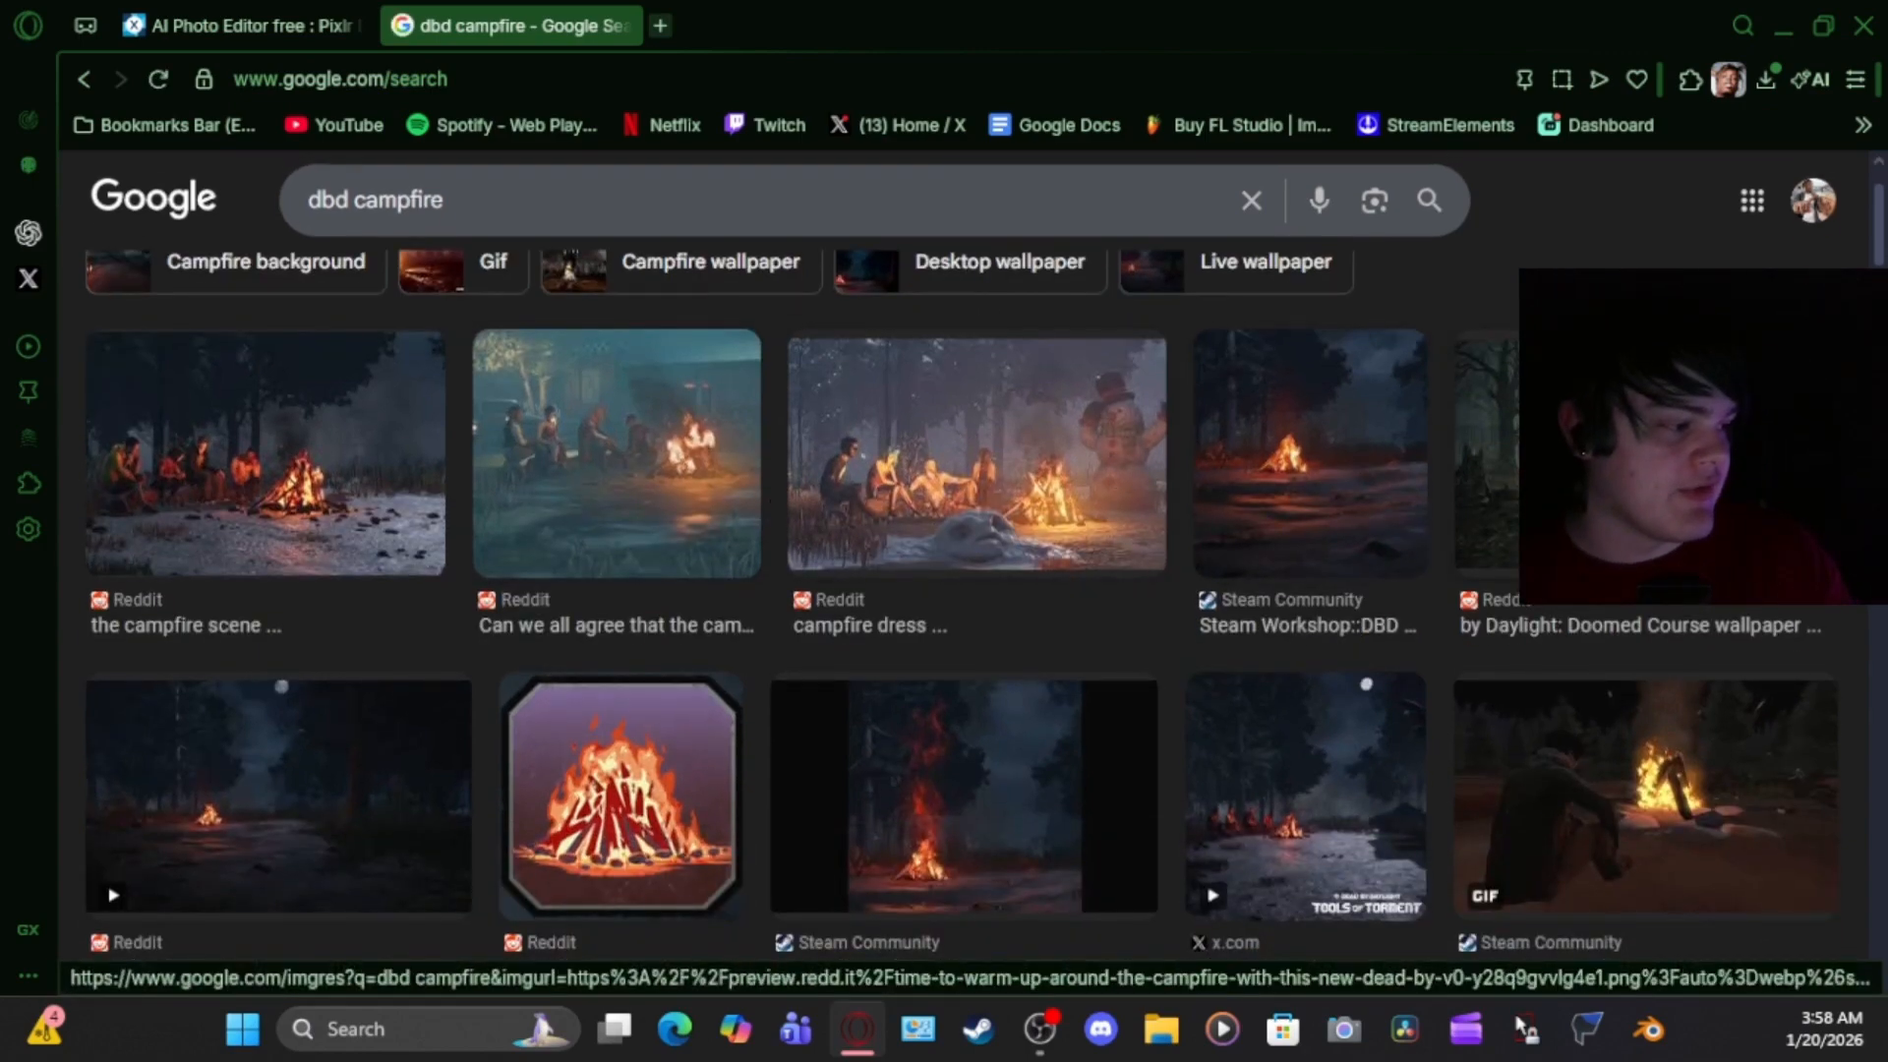
click(1485, 453)
right_click(1436, 500)
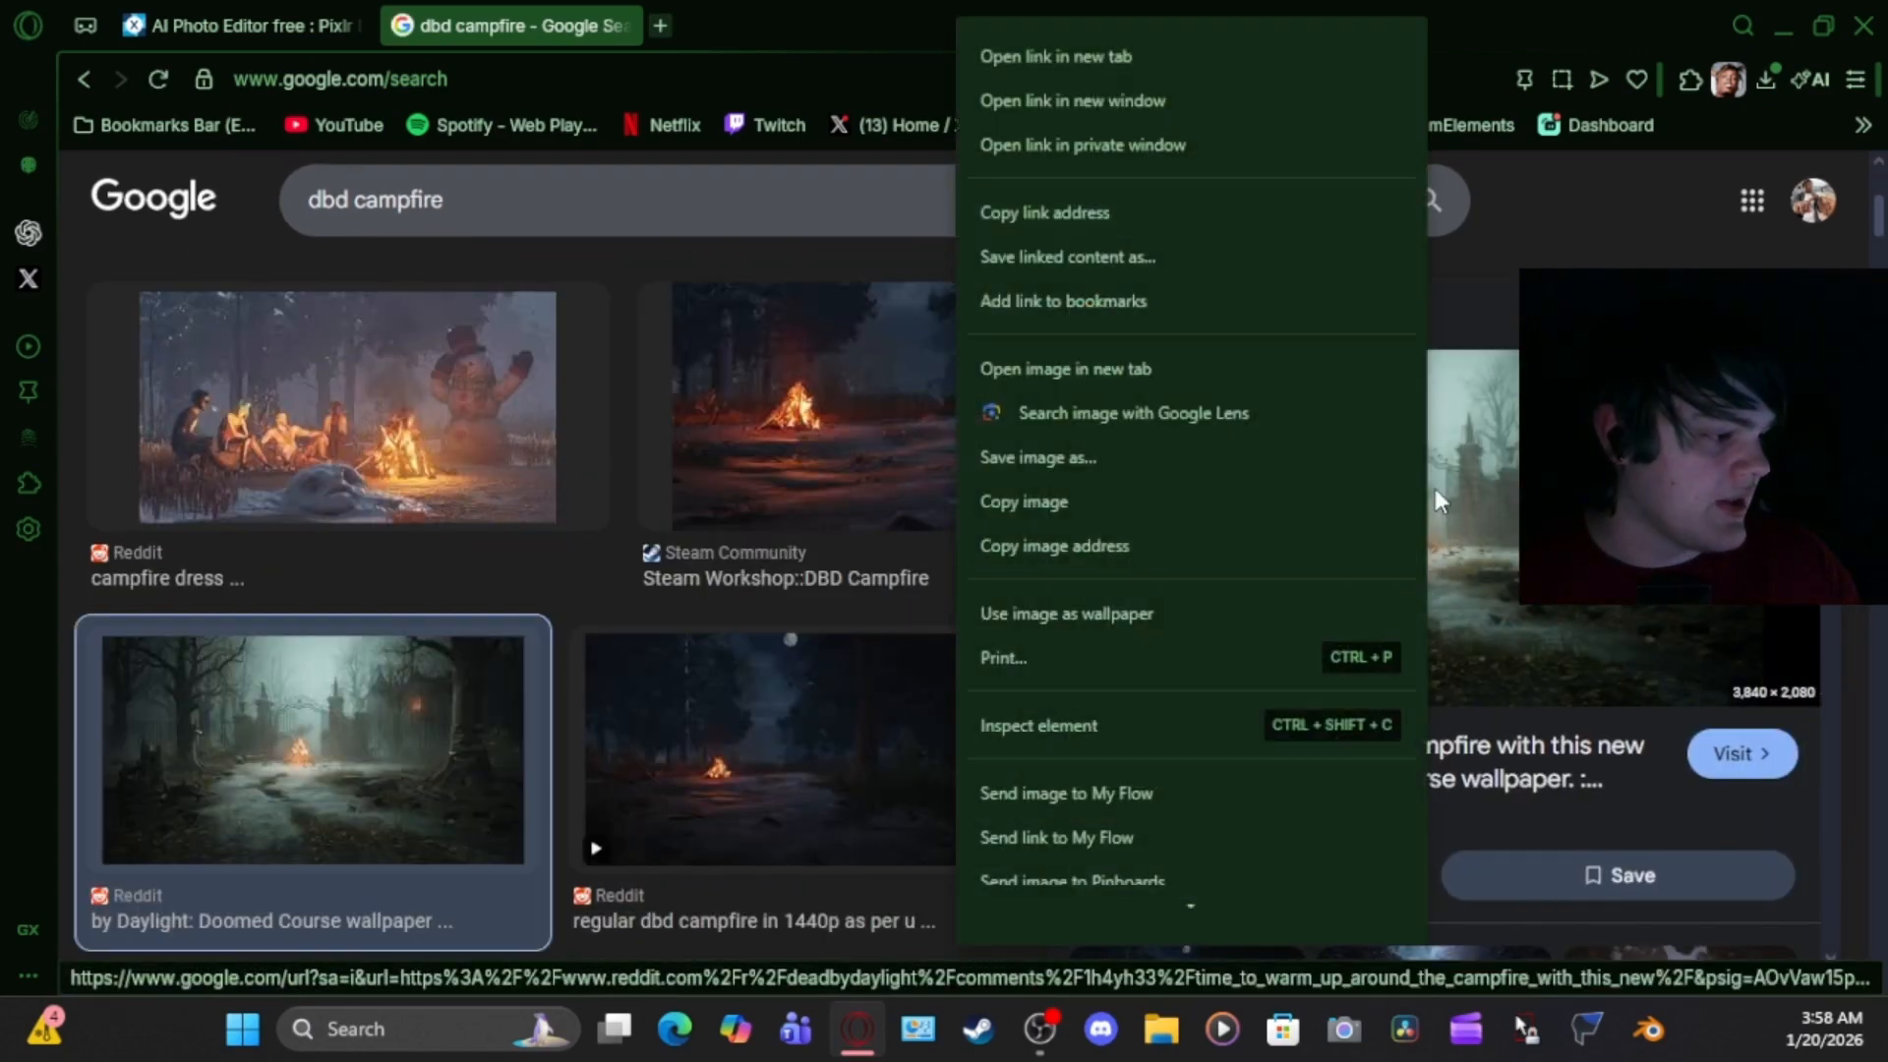
click(1036, 502)
click(201, 25)
key(ctrl+v)
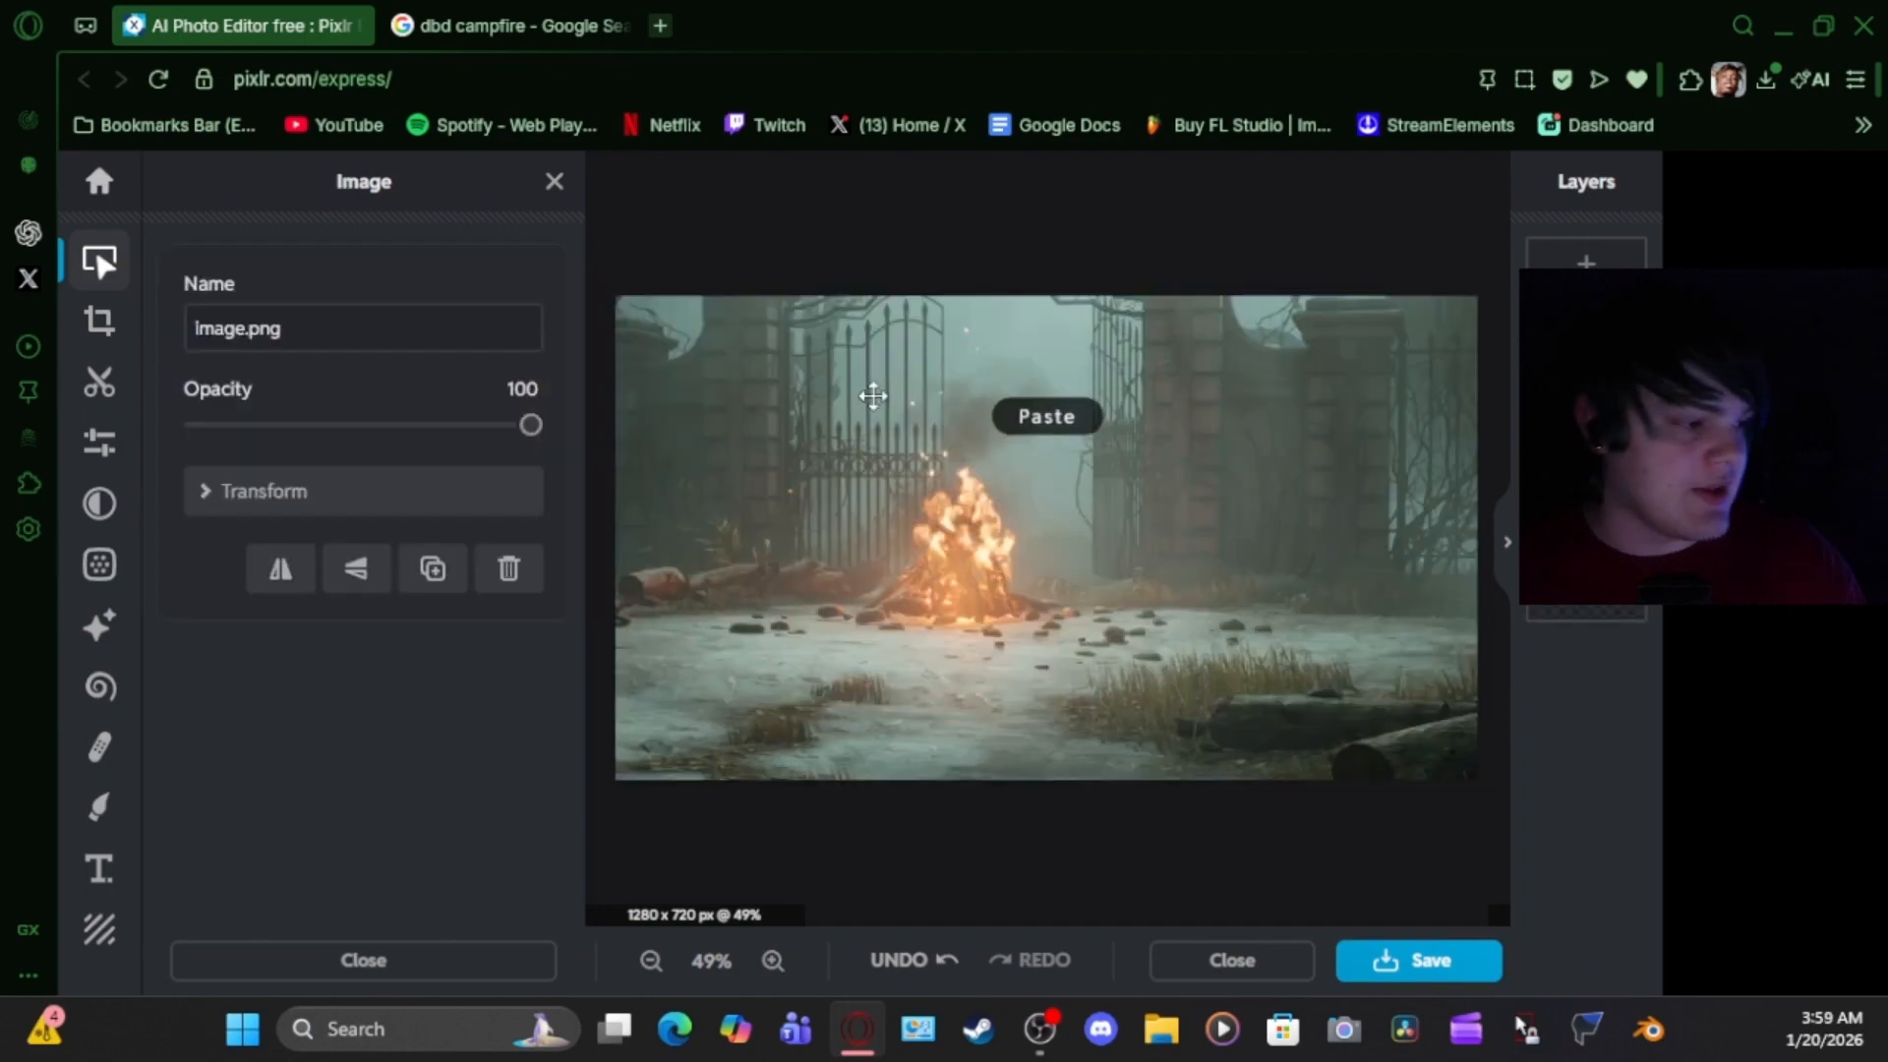
Scale down and reposition the pasted campfire wallpaper so it fits the thumbnail canvas
scroll(763, 384, down, 3)
scroll(708, 328, down, 3)
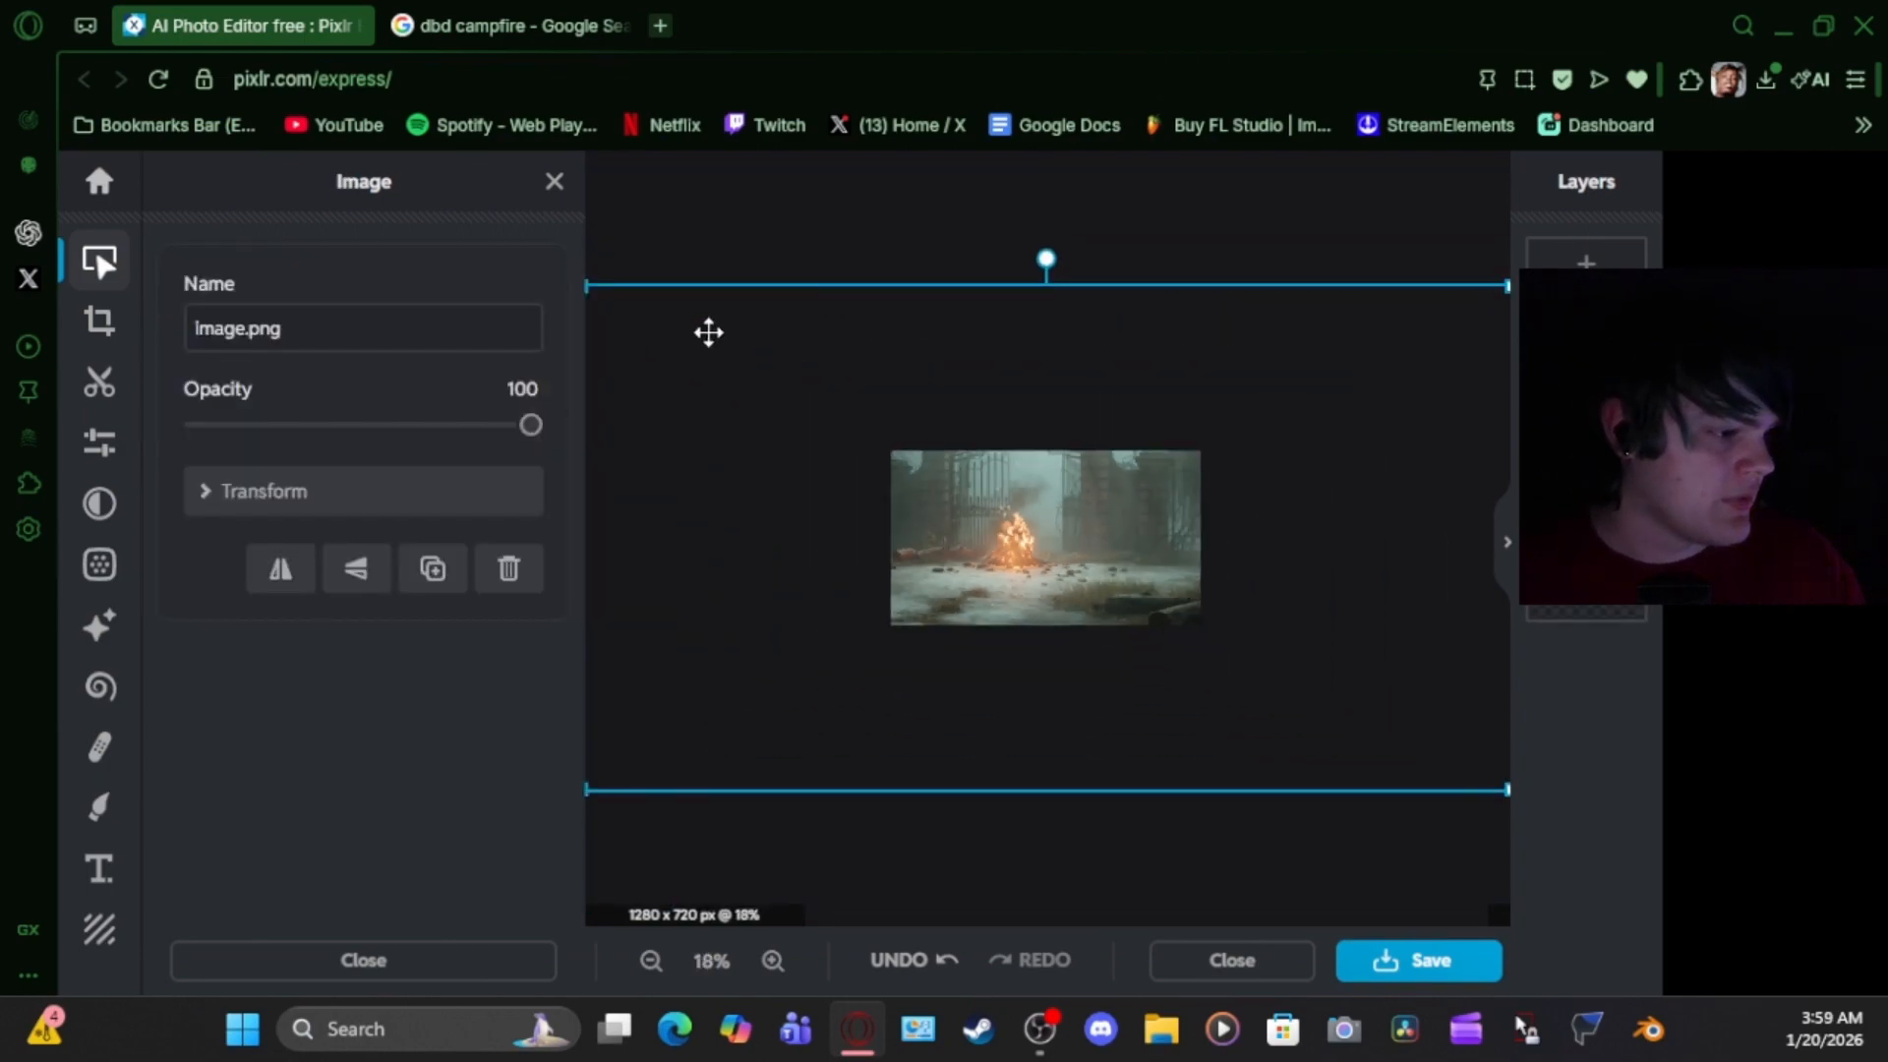
drag(688, 337, 929, 495)
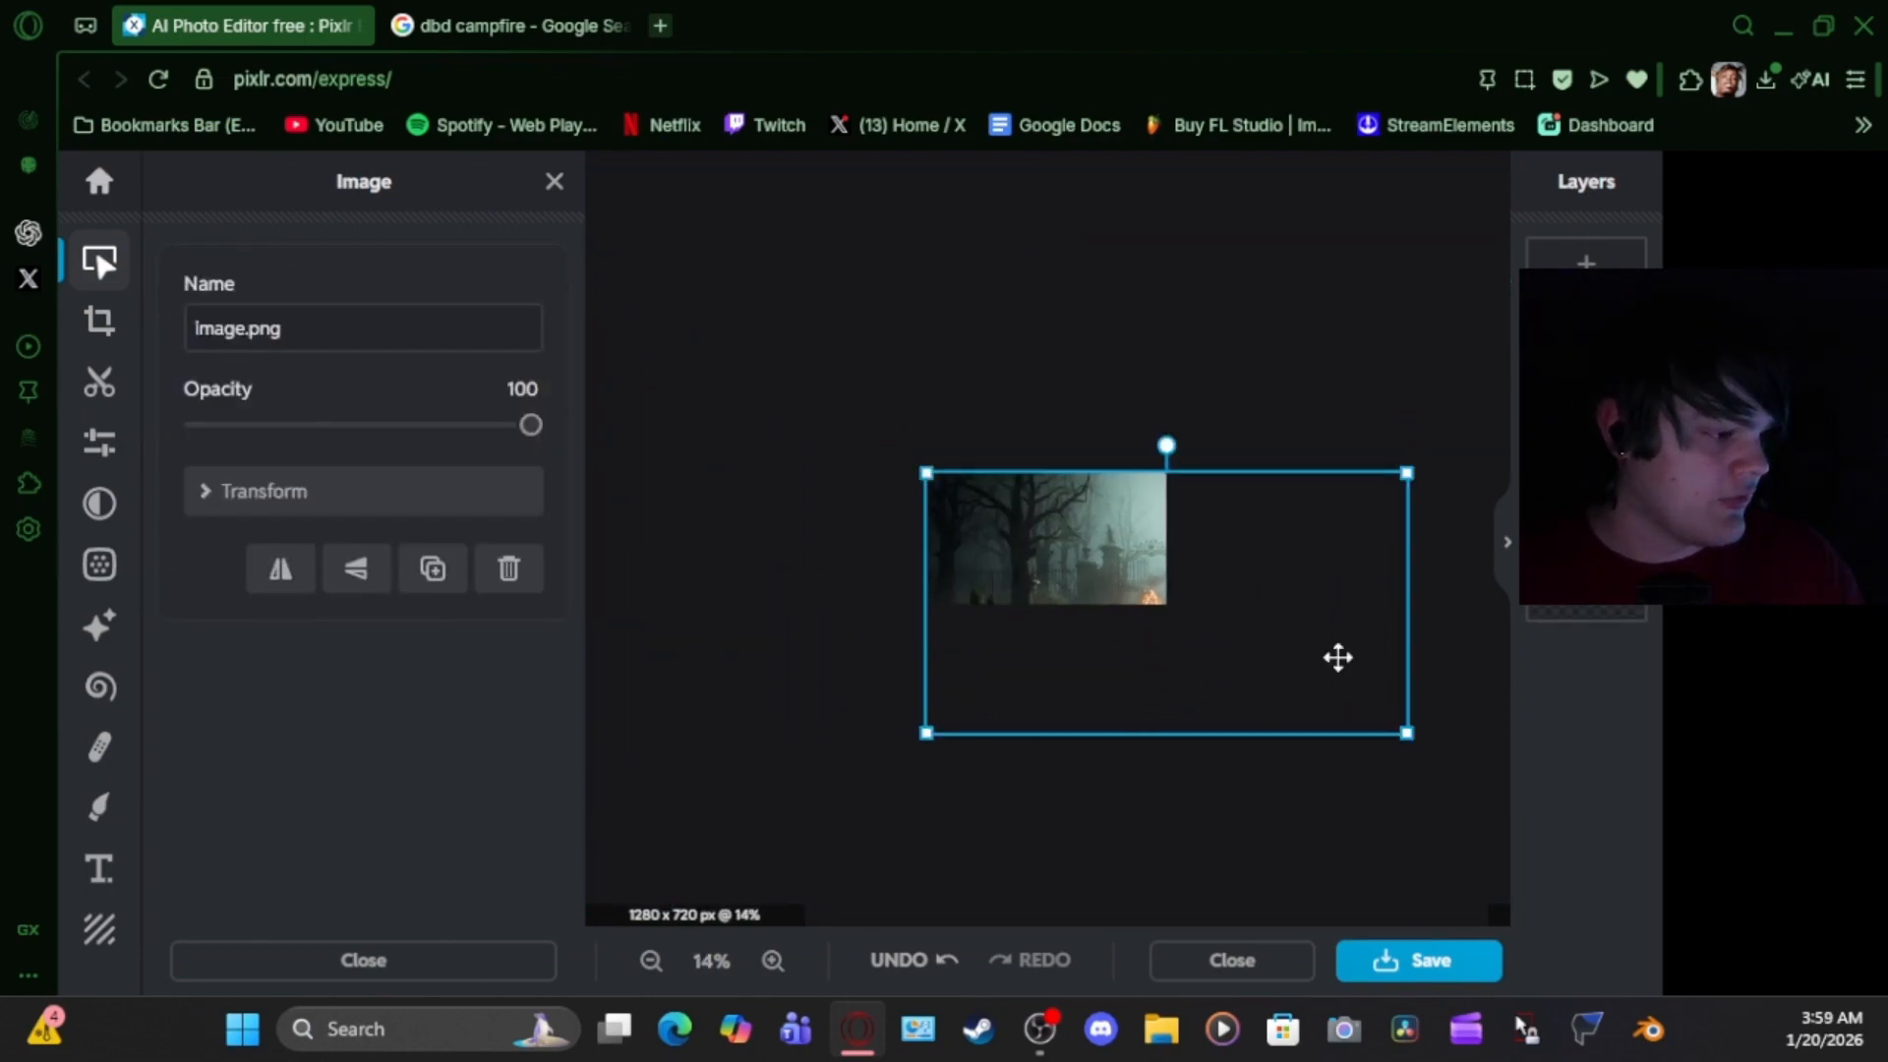
drag(1409, 736, 1166, 635)
scroll(1317, 544, up, 2)
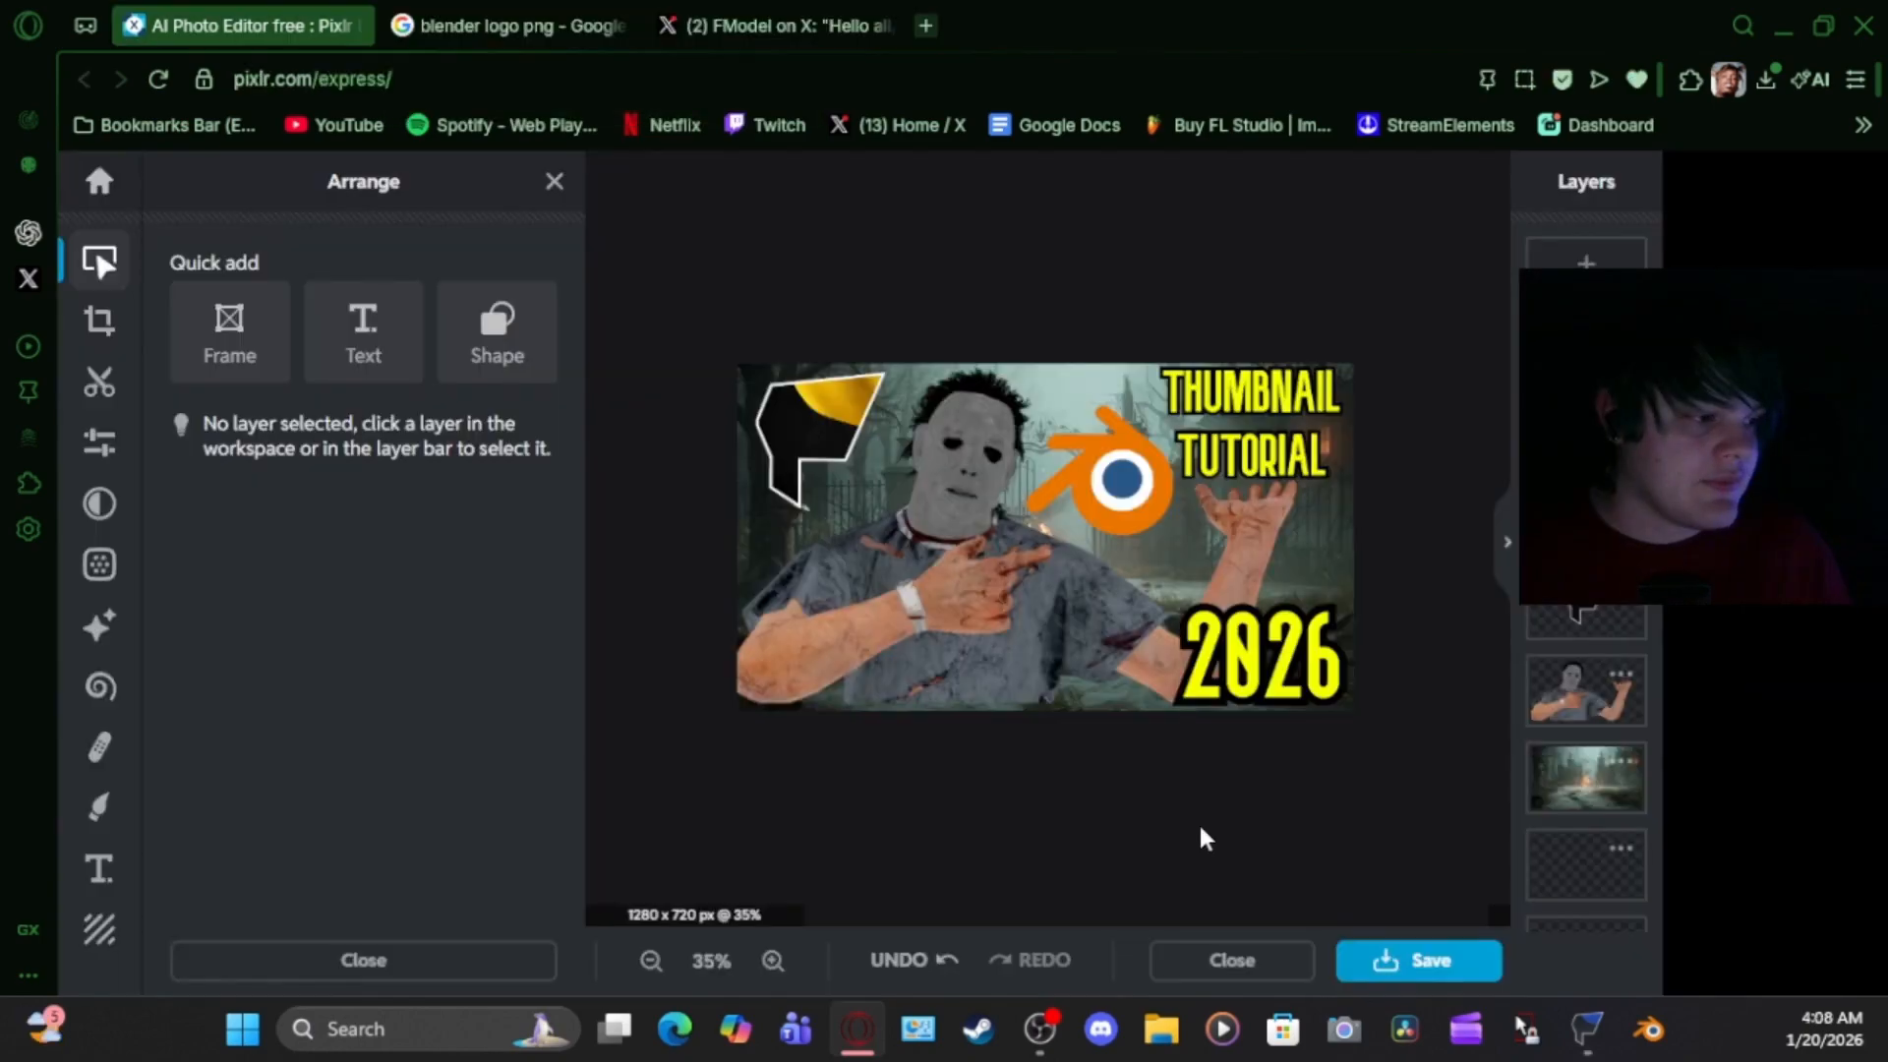